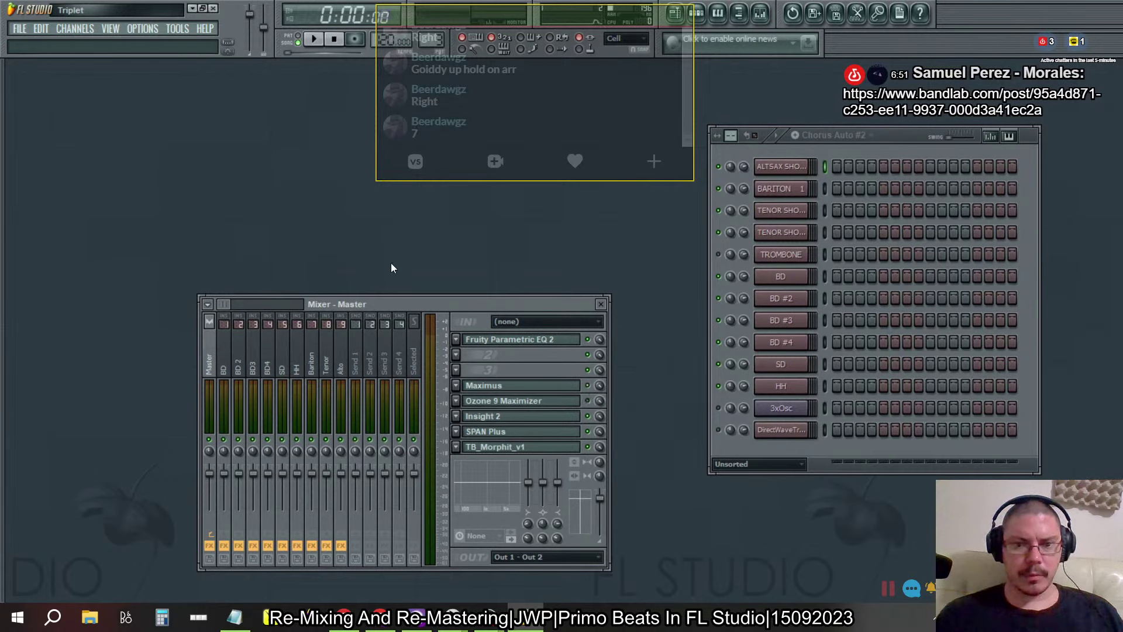
# Step: Play the song and open SPAN Plus on the Master track, with the mixer moved clear of the analyzer window
pyautogui.click(316, 40)
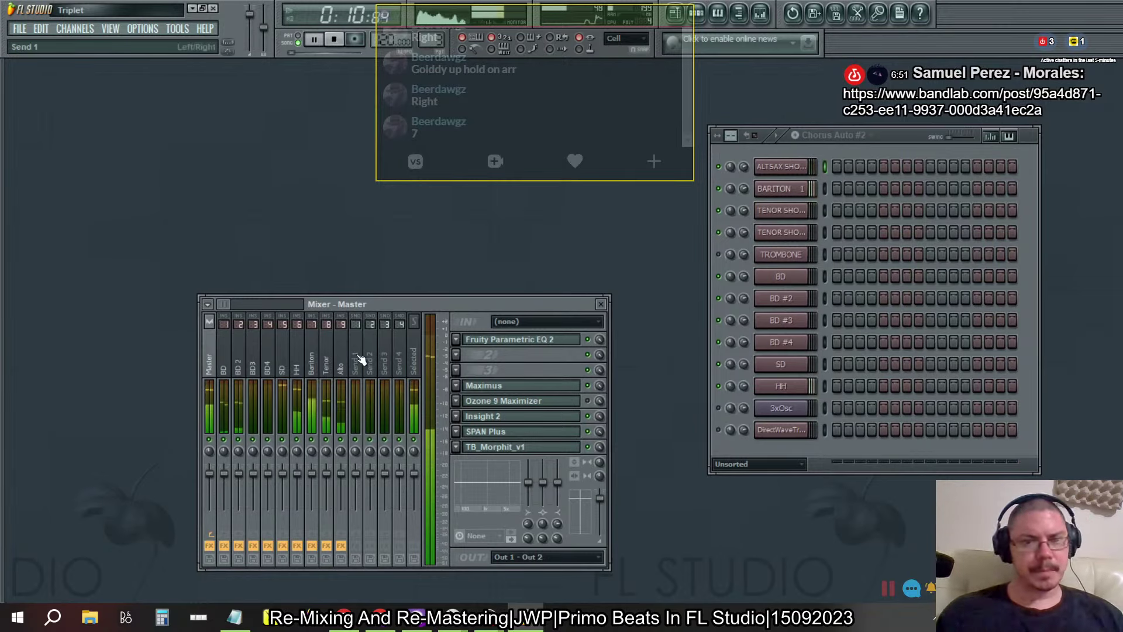
pyautogui.click(225, 359)
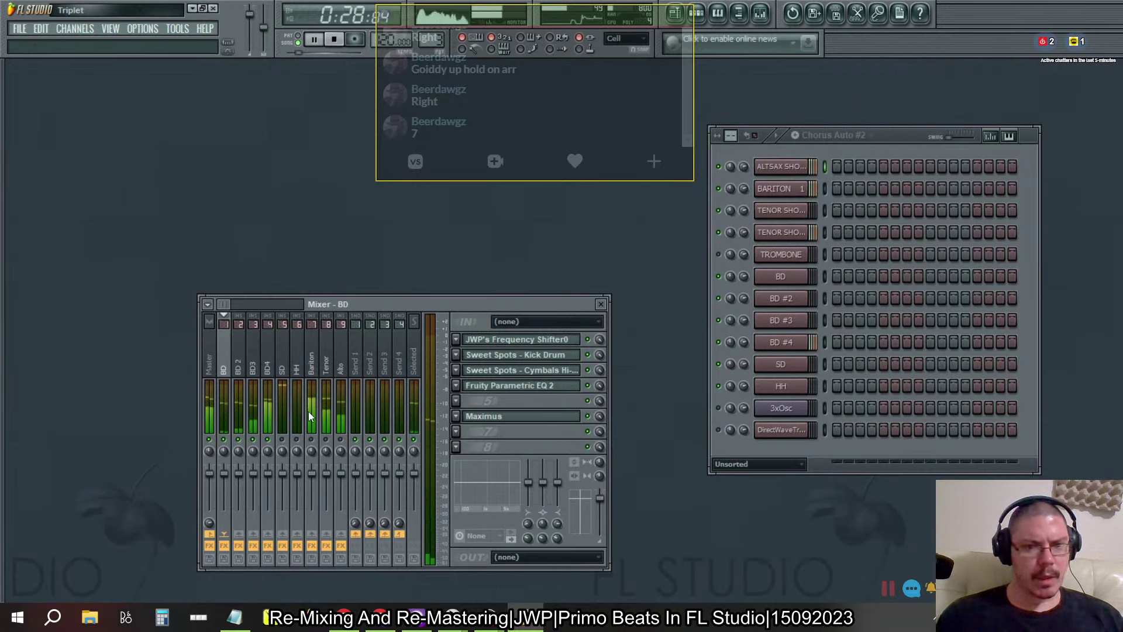
pyautogui.click(209, 363)
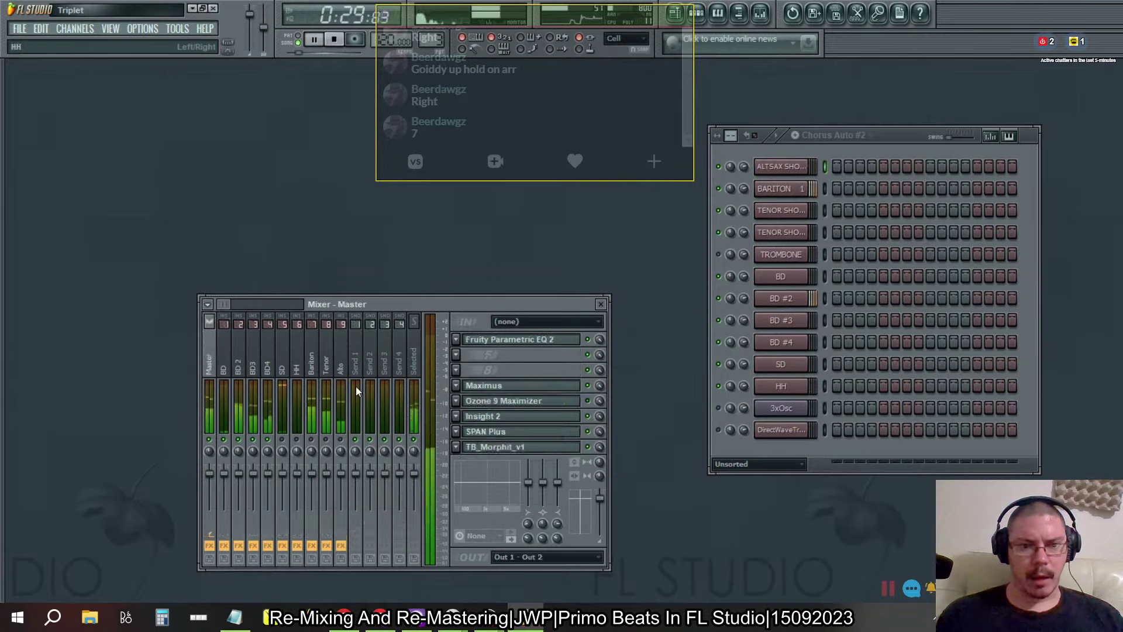
pyautogui.click(501, 431)
pyautogui.moveTo(570, 300); pyautogui.dragTo(946, 286)
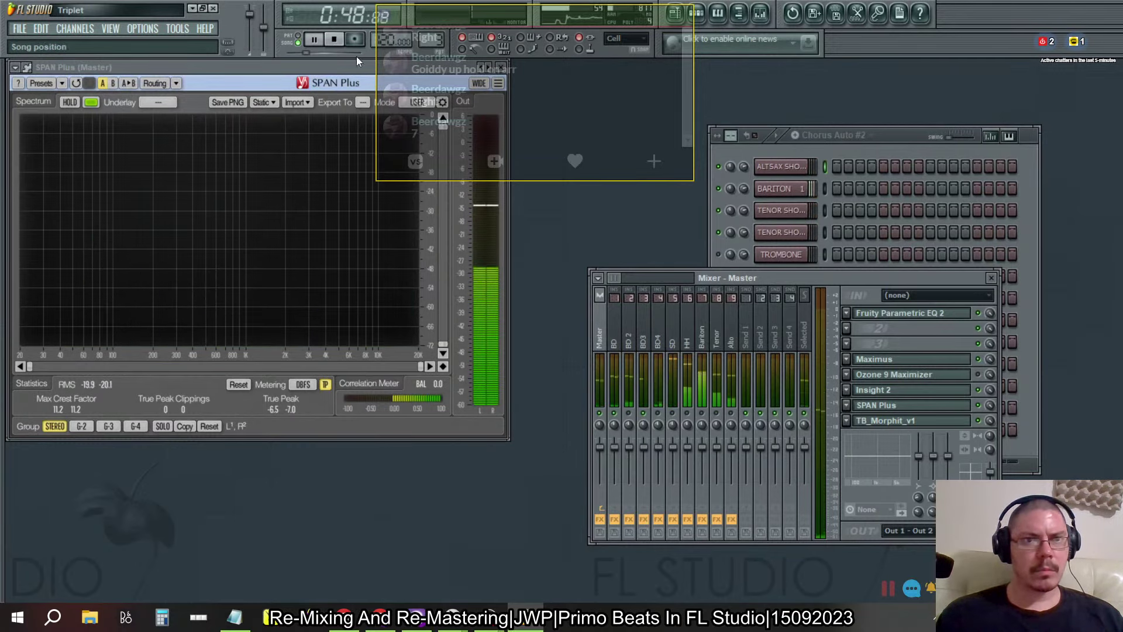
# Step: Replay part of the song while watching the SPAN Plus spectrum, toggle the BD track's mute, and stop playback
pyautogui.click(311, 44)
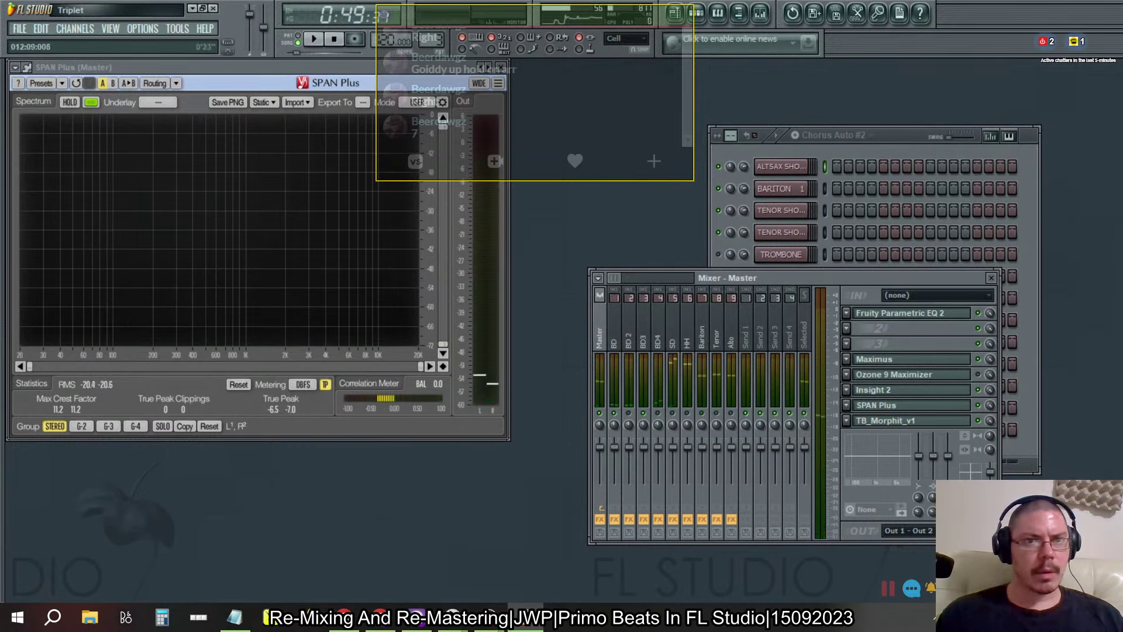
pyautogui.press('space')
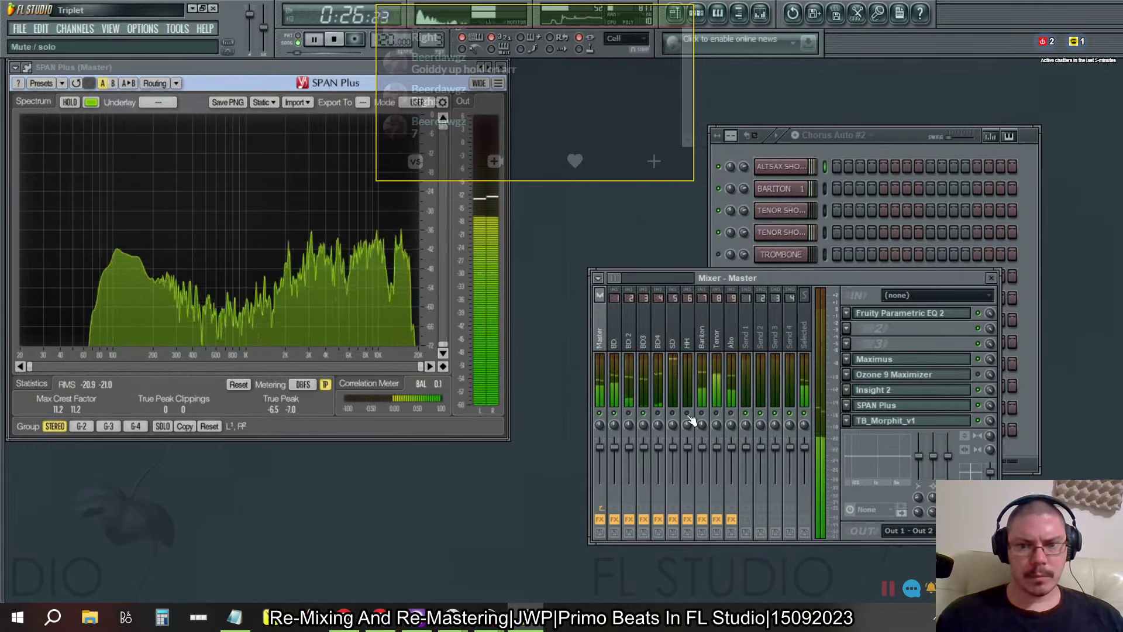
pyautogui.click(614, 414)
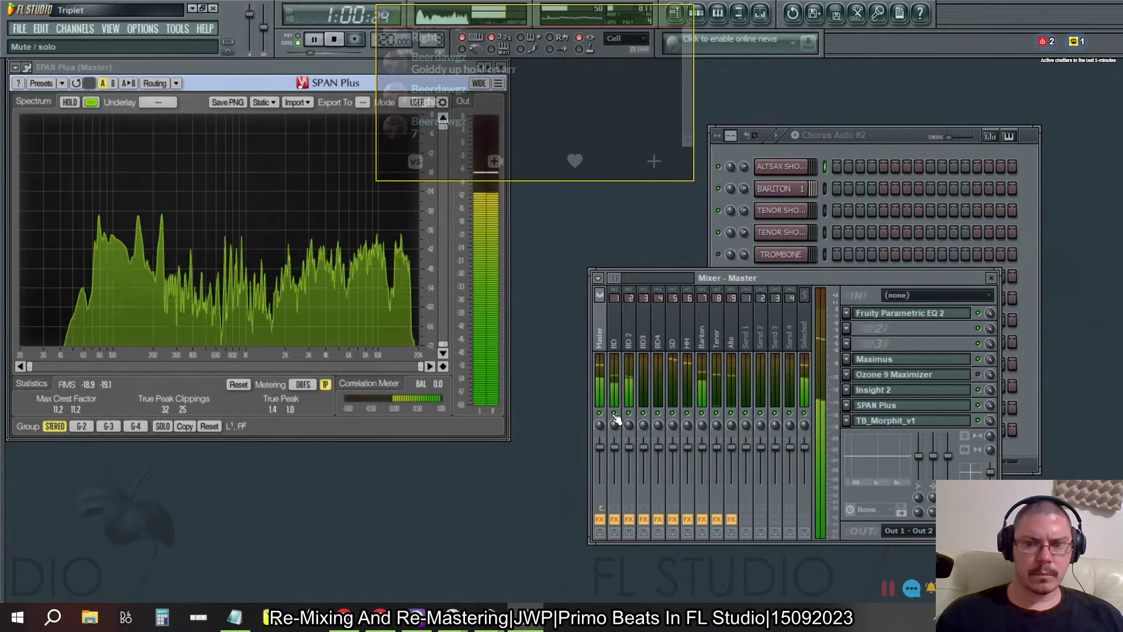
pyautogui.click(334, 40)
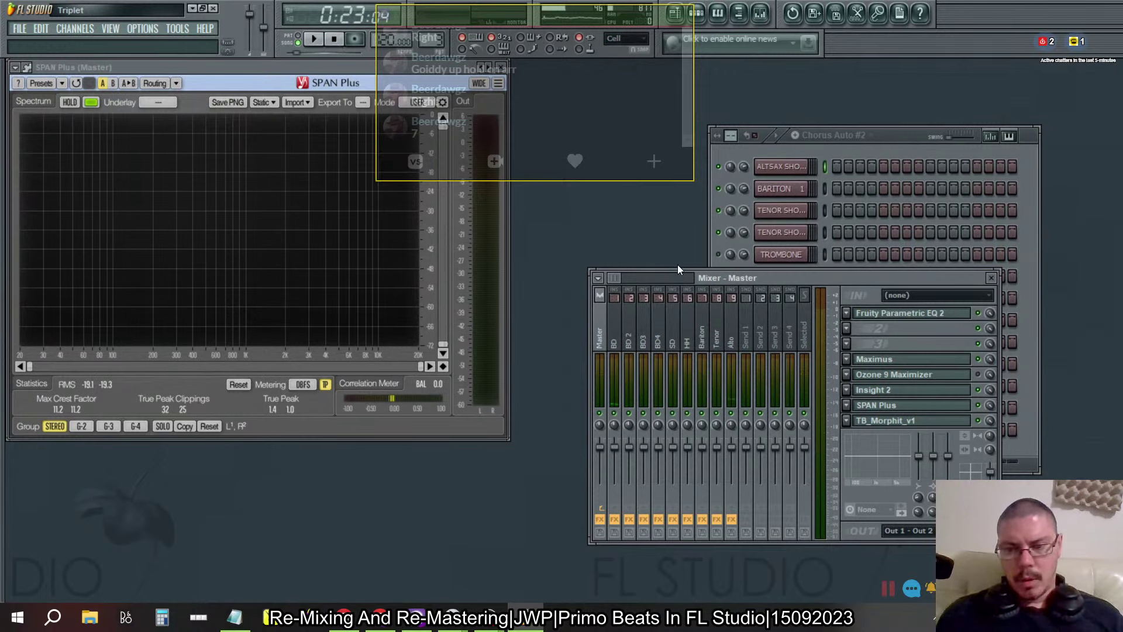
# Step: Switch the system playback device to Speaker (Realtek(R) Audio)
pyautogui.click(1004, 617)
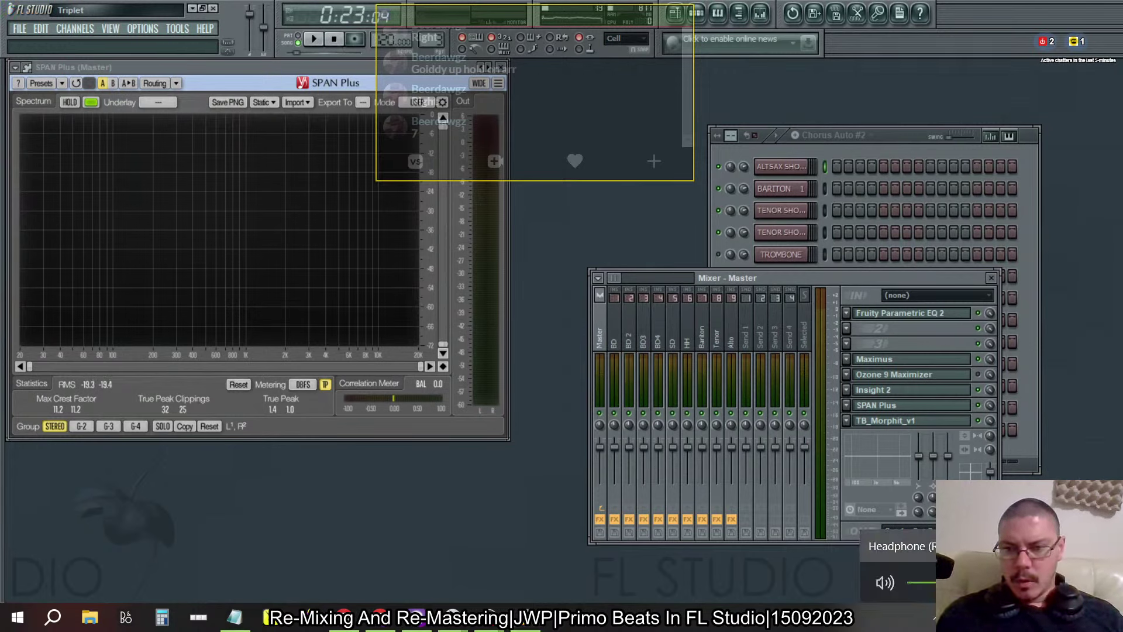
pyautogui.click(1029, 545)
pyautogui.click(944, 466)
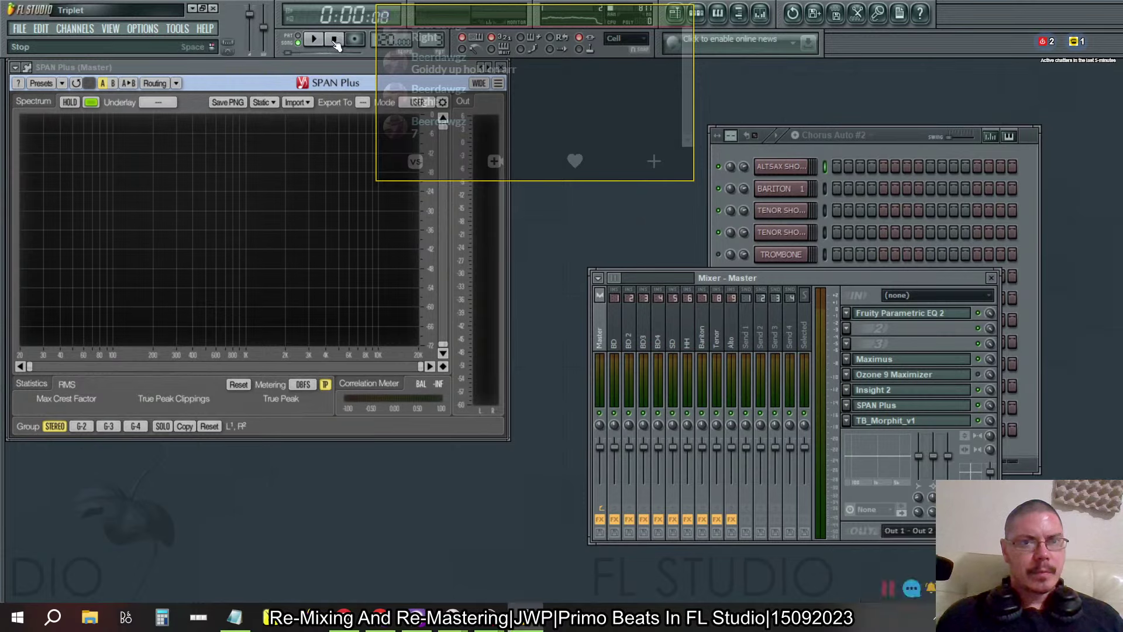
# Step: Play the song from the start and raise the system volume to 100
pyautogui.click(314, 39)
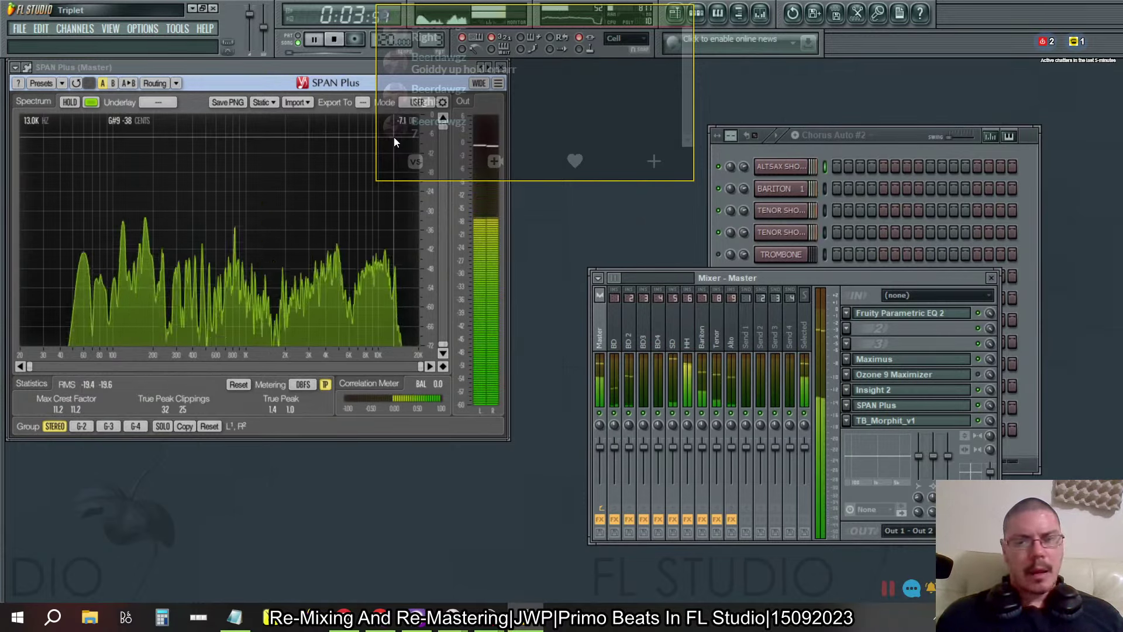
pyautogui.press('XF86AudioRaiseVolume')
pyautogui.press('XF86AudioRaiseVolume')
pyautogui.press('XF86AudioRaiseVolume')
pyautogui.press('XF86AudioRaiseVolume')
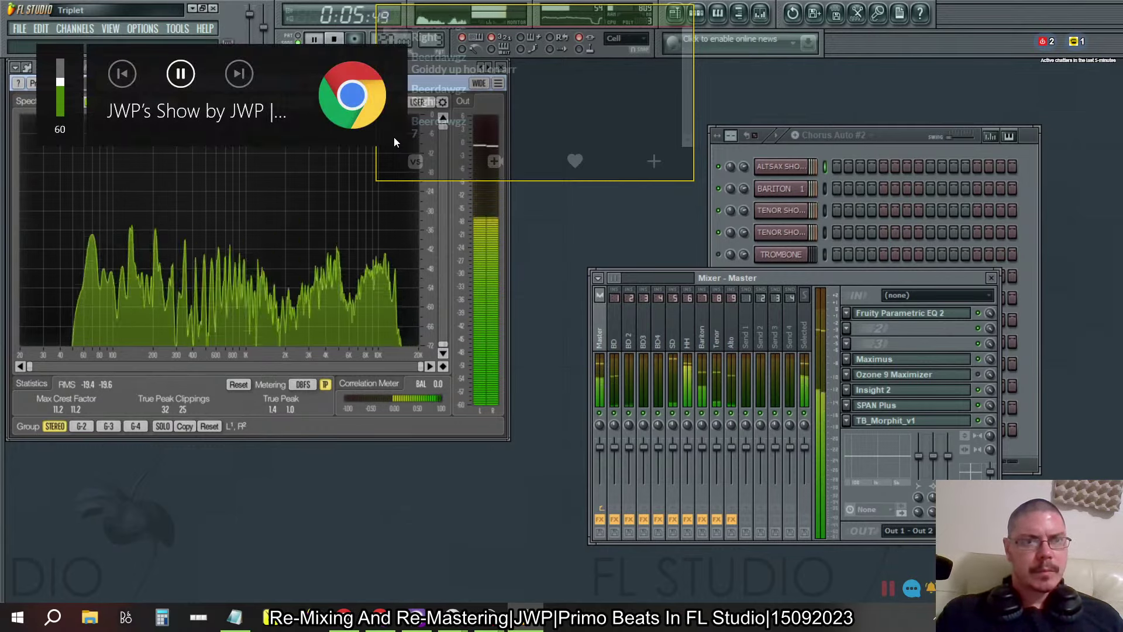
pyautogui.press('XF86AudioRaiseVolume')
pyautogui.press('XF86AudioRaiseVolume')
pyautogui.press('XF86AudioRaiseVolume')
pyautogui.press('XF86AudioRaiseVolume')
pyautogui.press('XF86AudioRaiseVolume')
pyautogui.press('XF86AudioRaiseVolume')
pyautogui.press('XF86AudioRaiseVolume')
pyautogui.press('XF86AudioRaiseVolume')
pyautogui.press('XF86AudioRaiseVolume')
pyautogui.press('XF86AudioRaiseVolume')
pyautogui.press('XF86AudioRaiseVolume')
pyautogui.press('XF86AudioRaiseVolume')
pyautogui.press('XF86AudioRaiseVolume')
pyautogui.press('XF86AudioRaiseVolume')
pyautogui.press('XF86AudioRaiseVolume')
pyautogui.press('XF86AudioRaiseVolume')
pyautogui.press('XF86AudioRaiseVolume')
pyautogui.press('XF86AudioRaiseVolume')
pyautogui.press('XF86AudioRaiseVolume')
pyautogui.press('XF86AudioRaiseVolume')
# Step: Lower the system volume to 46 and stop the song
pyautogui.press('XF86AudioLowerVolume')
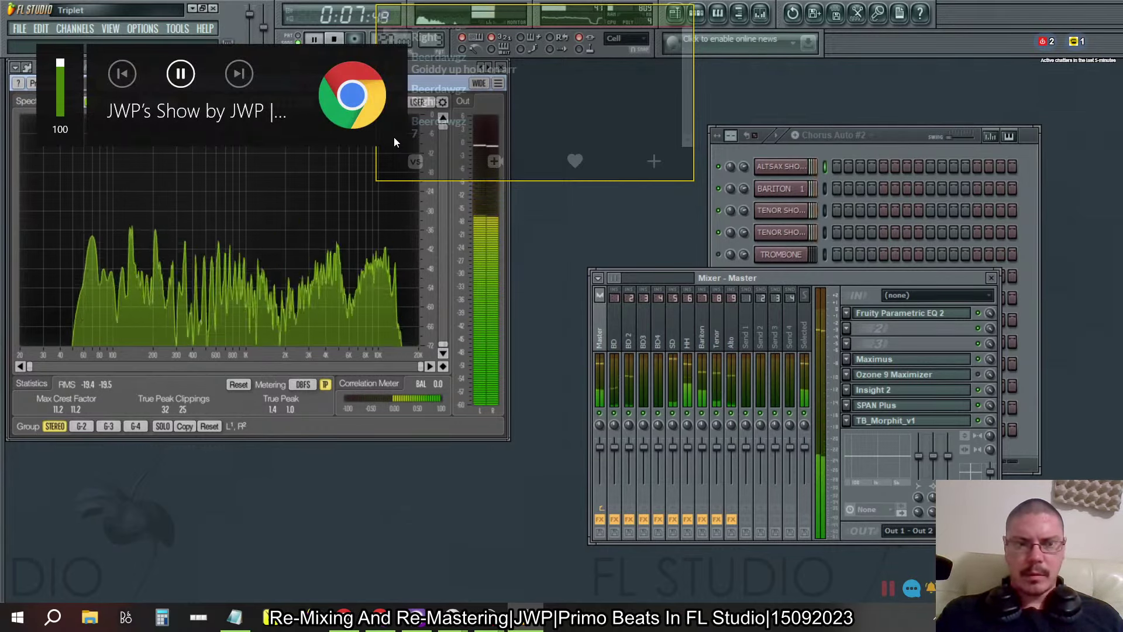
pyautogui.press('XF86AudioLowerVolume')
pyautogui.press('XF86AudioLowerVolume')
pyautogui.press('XF86AudioLowerVolume')
pyautogui.press('XF86AudioLowerVolume')
pyautogui.press('XF86AudioLowerVolume')
pyautogui.press('XF86AudioLowerVolume')
pyautogui.press('XF86AudioLowerVolume')
pyautogui.press('XF86AudioLowerVolume')
pyautogui.press('XF86AudioLowerVolume')
pyautogui.press('XF86AudioLowerVolume')
pyautogui.press('XF86AudioLowerVolume')
pyautogui.press('XF86AudioLowerVolume')
pyautogui.press('XF86AudioLowerVolume')
pyautogui.press('XF86AudioLowerVolume')
pyautogui.press('XF86AudioLowerVolume')
pyautogui.press('XF86AudioLowerVolume')
pyautogui.press('XF86AudioLowerVolume')
pyautogui.press('XF86AudioLowerVolume')
pyautogui.press('XF86AudioLowerVolume')
pyautogui.press('XF86AudioLowerVolume')
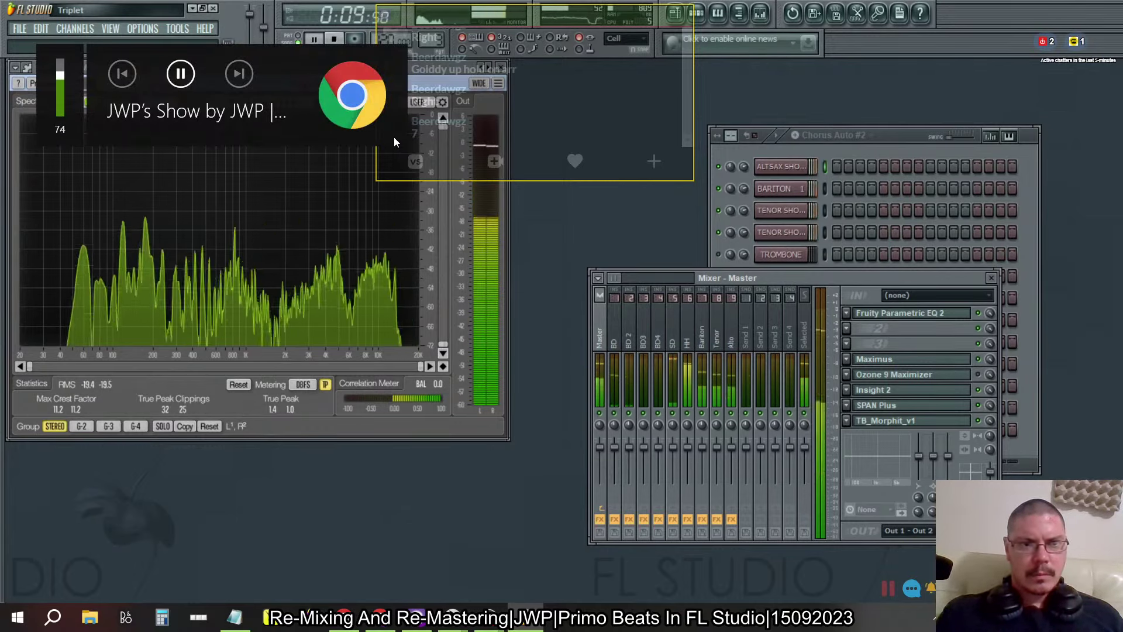
pyautogui.click(335, 39)
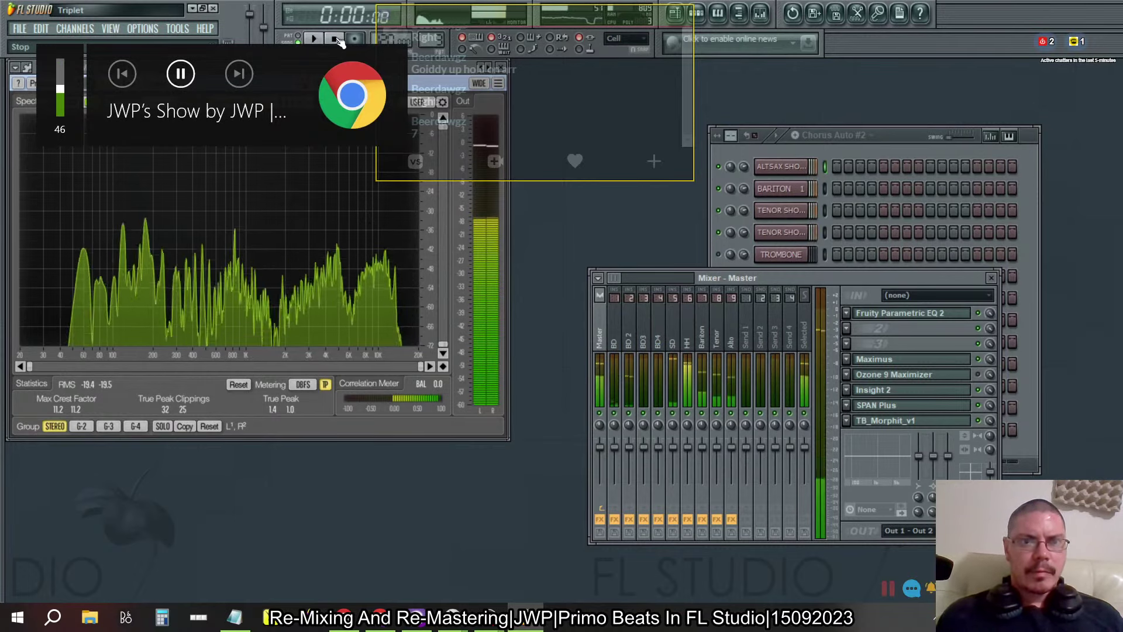
# Step: Select the BD mixer track and switch the system playback device back to the headphones
pyautogui.moveTo(674, 337); pyautogui.dragTo(619, 340)
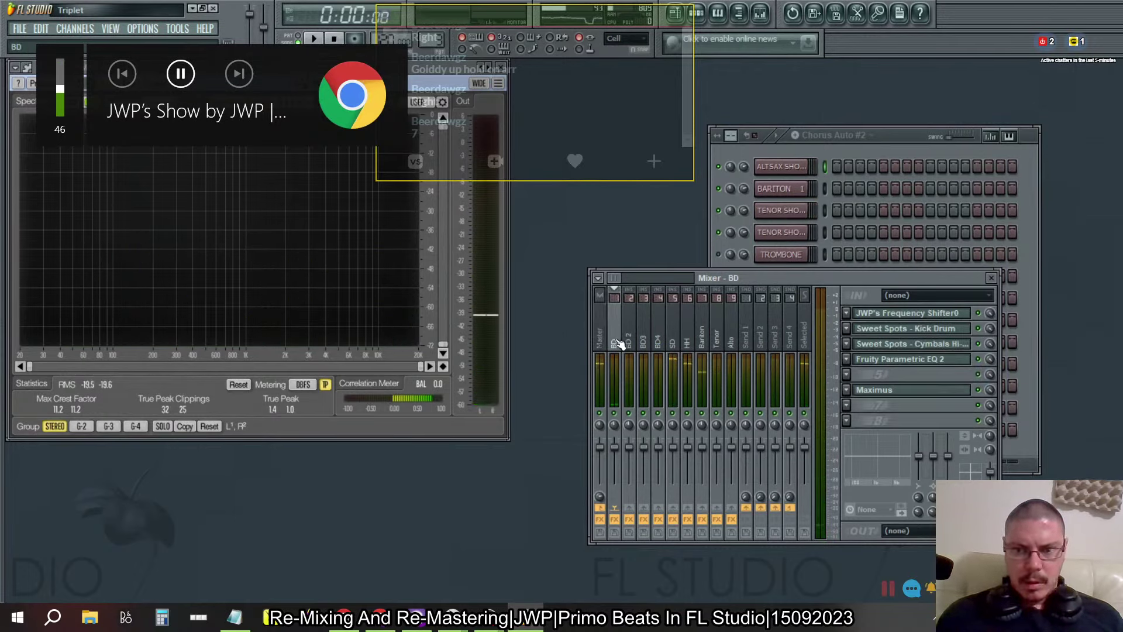
pyautogui.click(1005, 618)
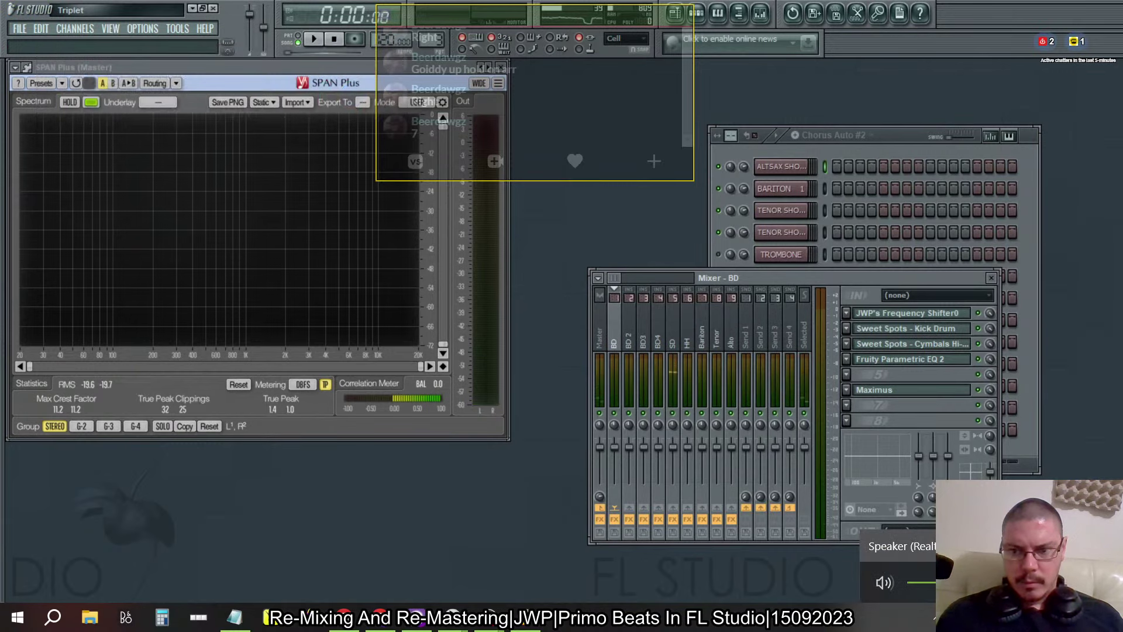
pyautogui.click(1109, 546)
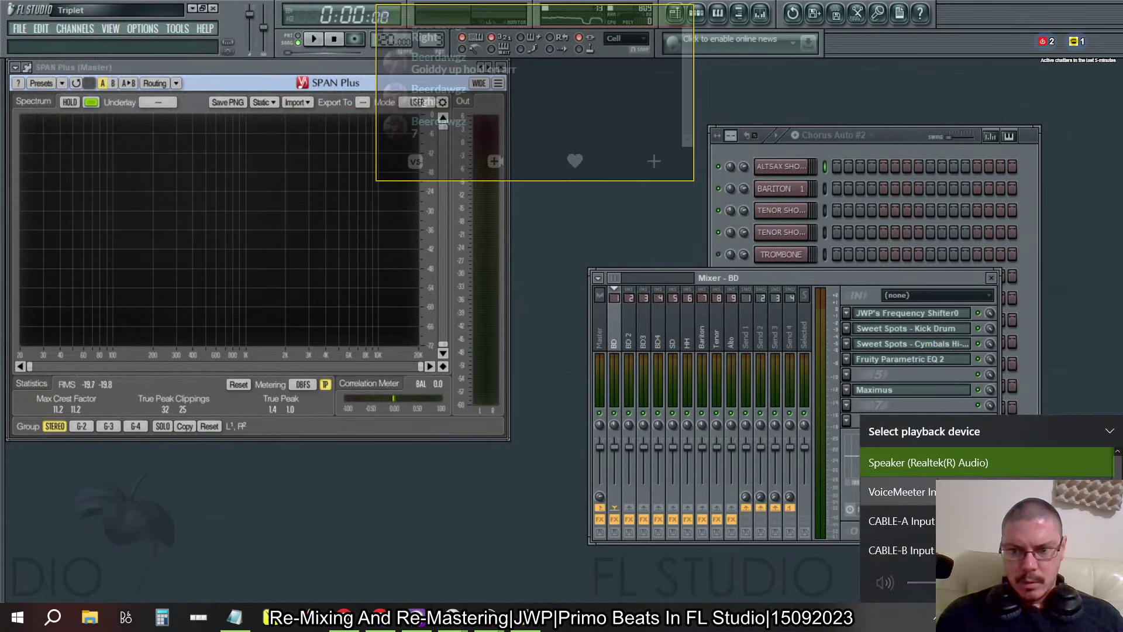
pyautogui.scroll(-1, 941, 464)
pyautogui.click(923, 539)
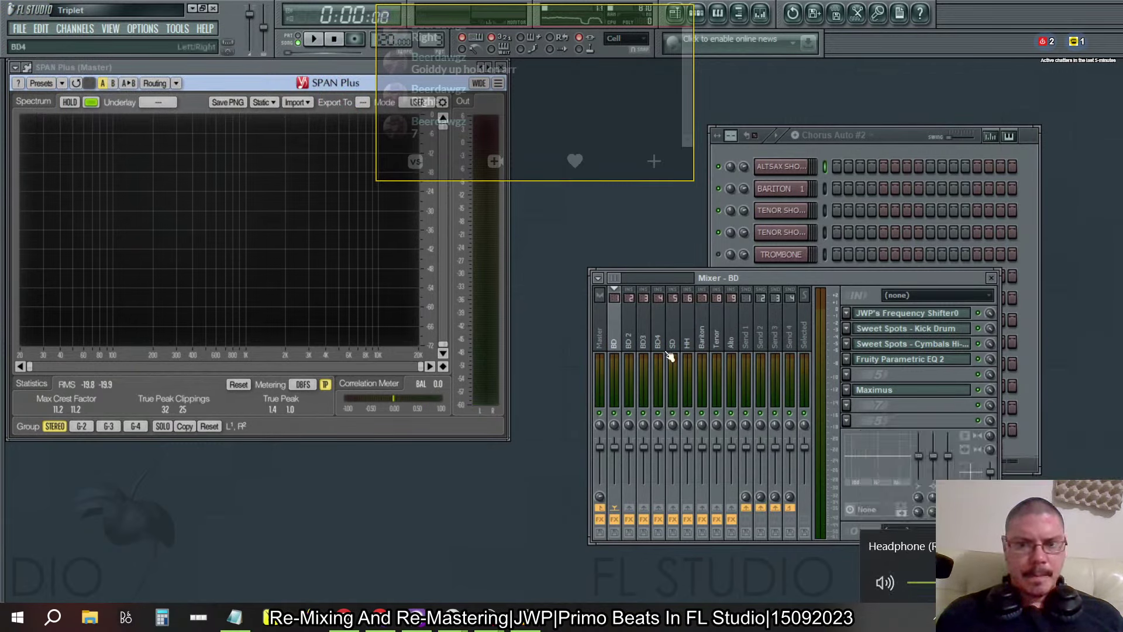
# Step: Look through the effects on the BD 2, BD3, BD4 and SD tracks, and open Maximus on the BD track
pyautogui.click(627, 328)
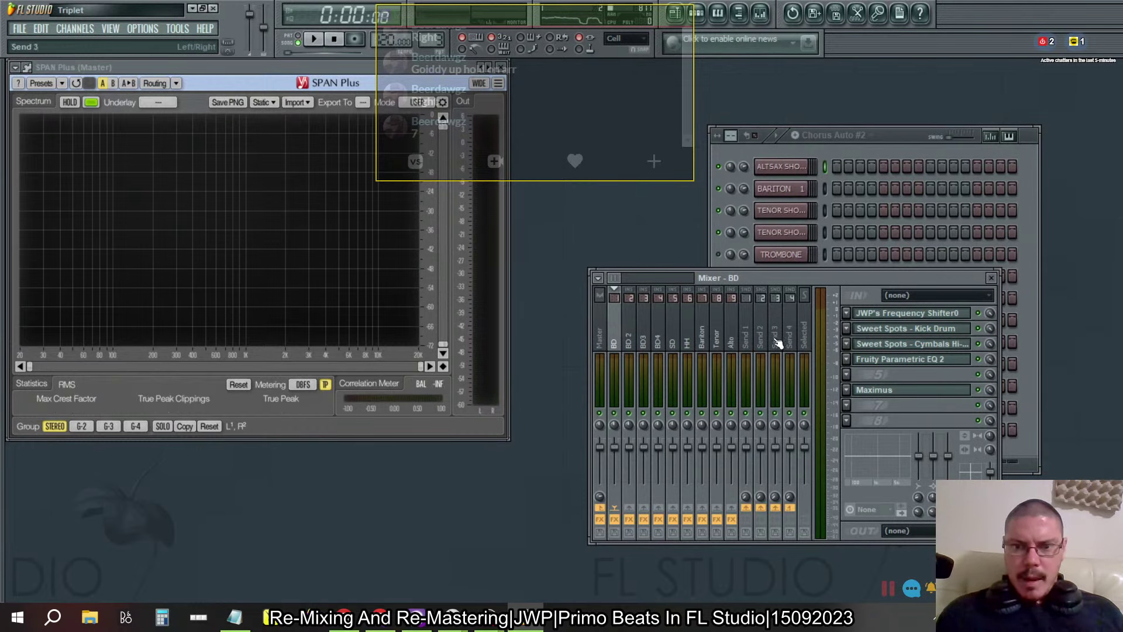
pyautogui.click(644, 342)
pyautogui.click(628, 342)
pyautogui.click(643, 343)
pyautogui.click(657, 343)
pyautogui.click(671, 345)
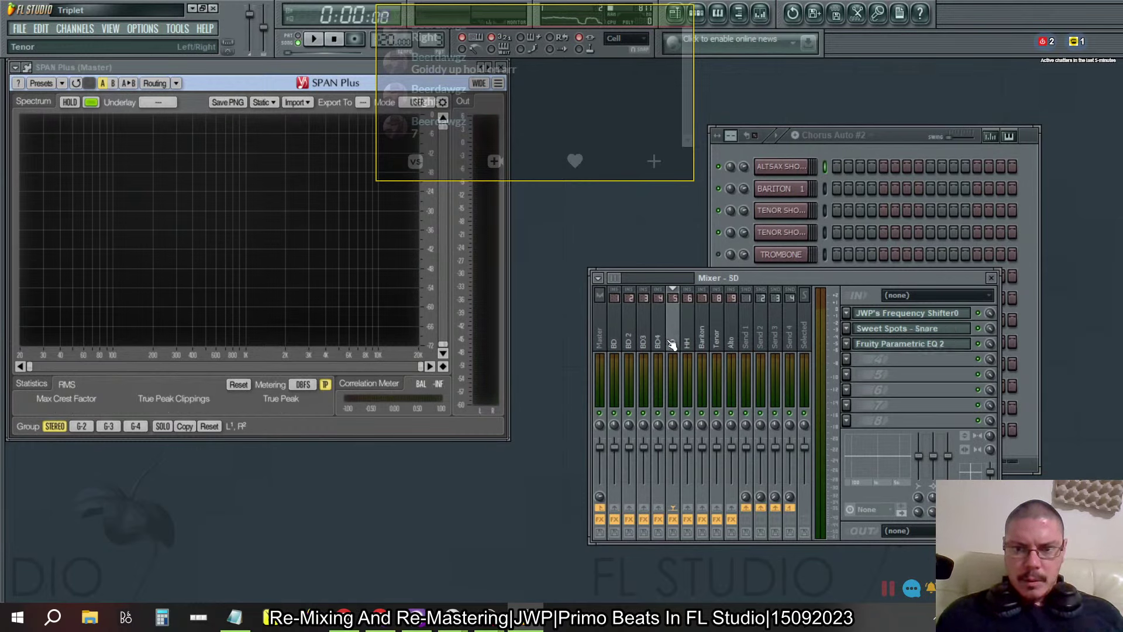
pyautogui.click(614, 342)
pyautogui.click(891, 393)
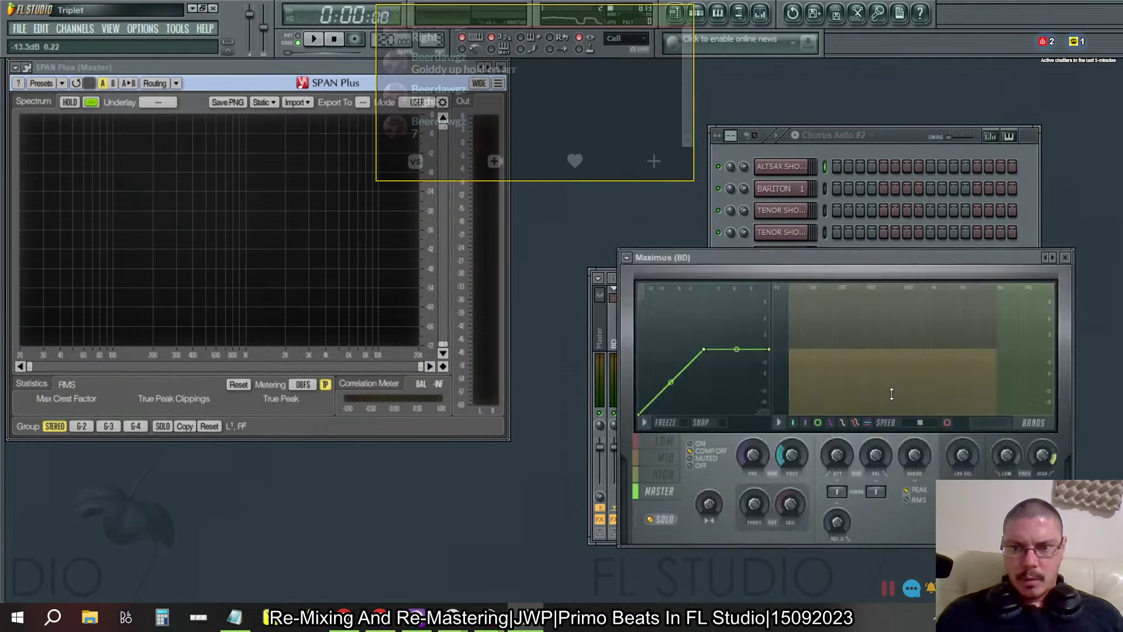
pyautogui.moveTo(853, 257); pyautogui.dragTo(542, 194)
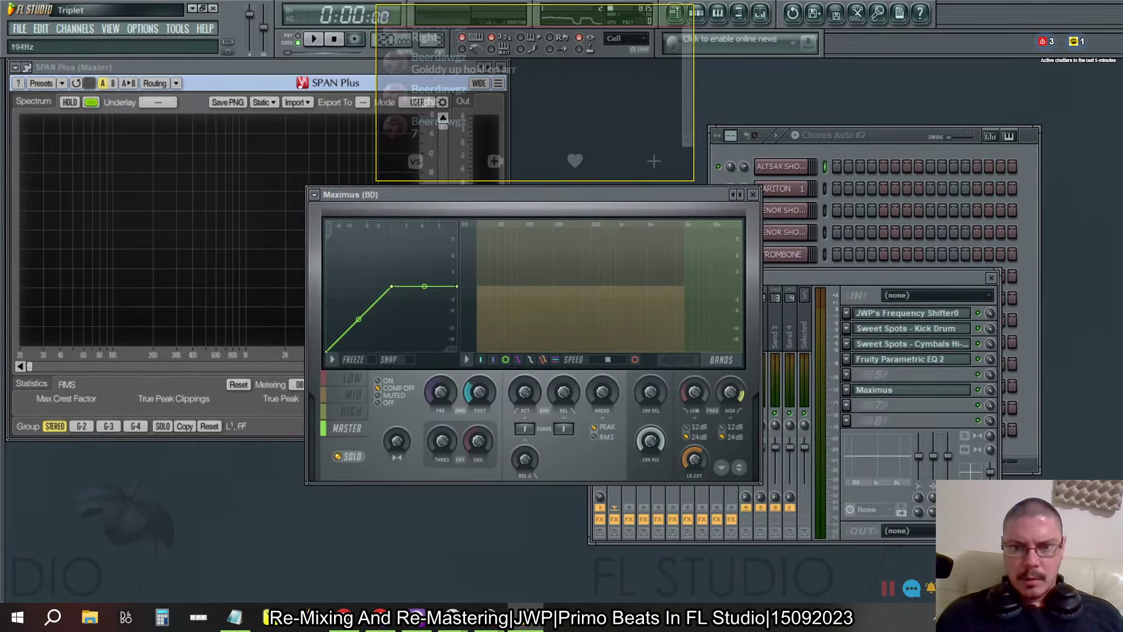
# Step: Compare the low, mid and high band compression curves and settings in the BD track's Maximus
pyautogui.click(351, 393)
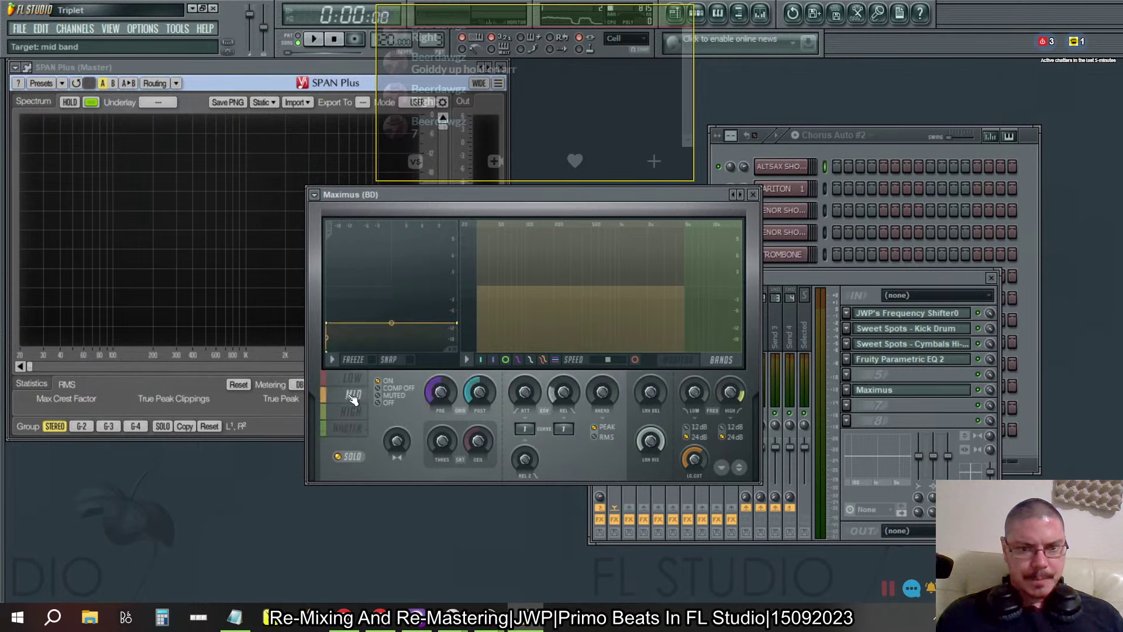
pyautogui.click(351, 411)
pyautogui.click(350, 378)
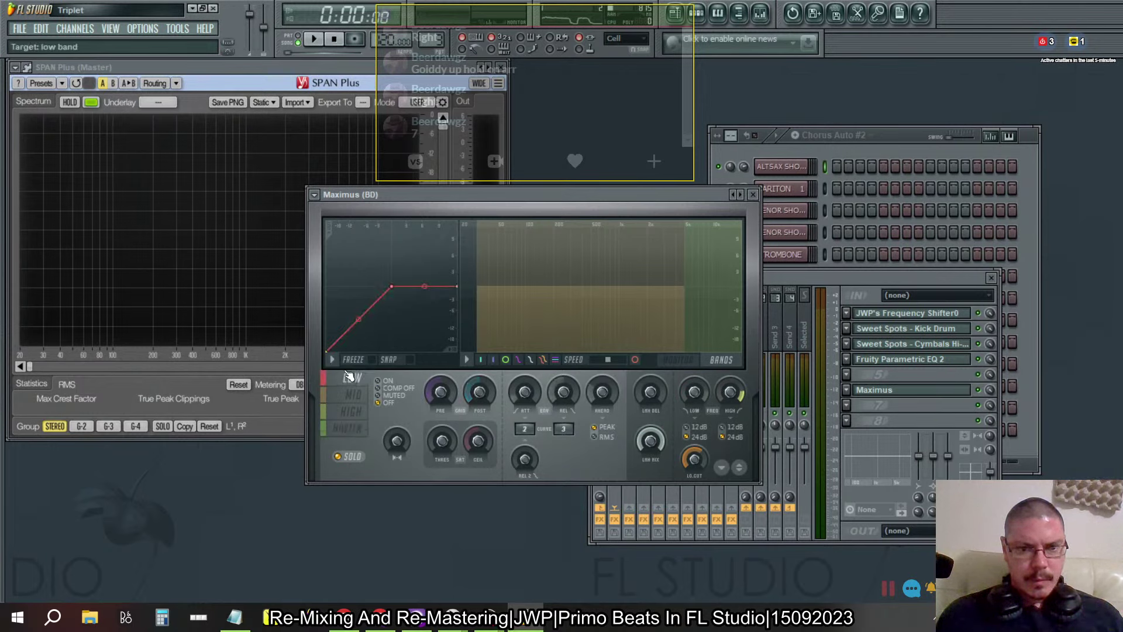
pyautogui.click(351, 394)
pyautogui.click(347, 411)
pyautogui.click(346, 400)
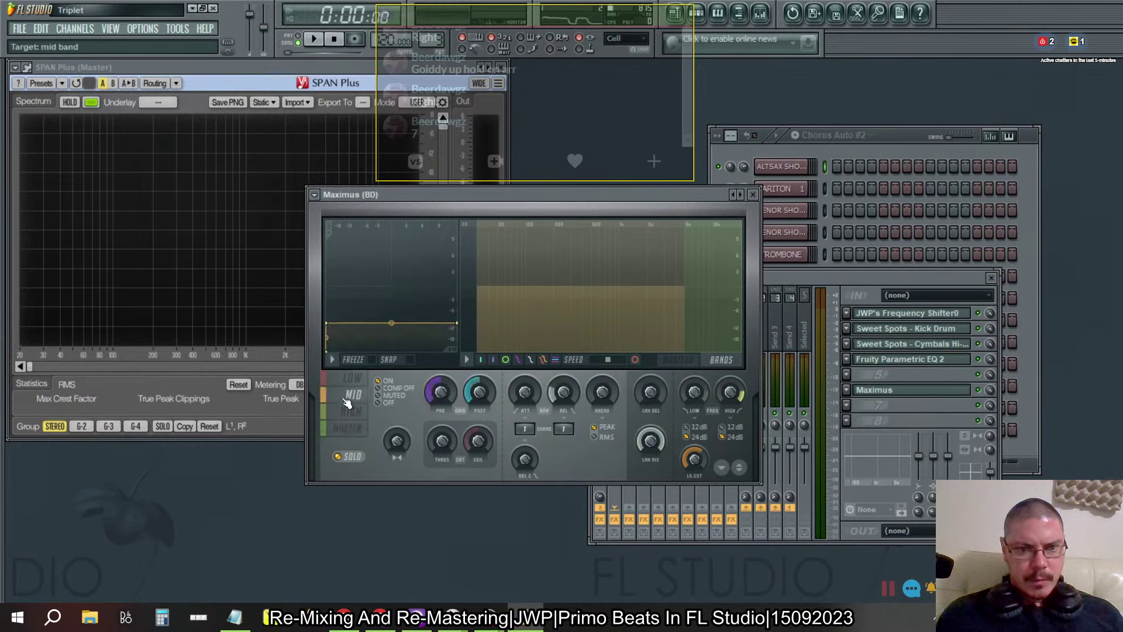
pyautogui.click(351, 379)
pyautogui.click(349, 394)
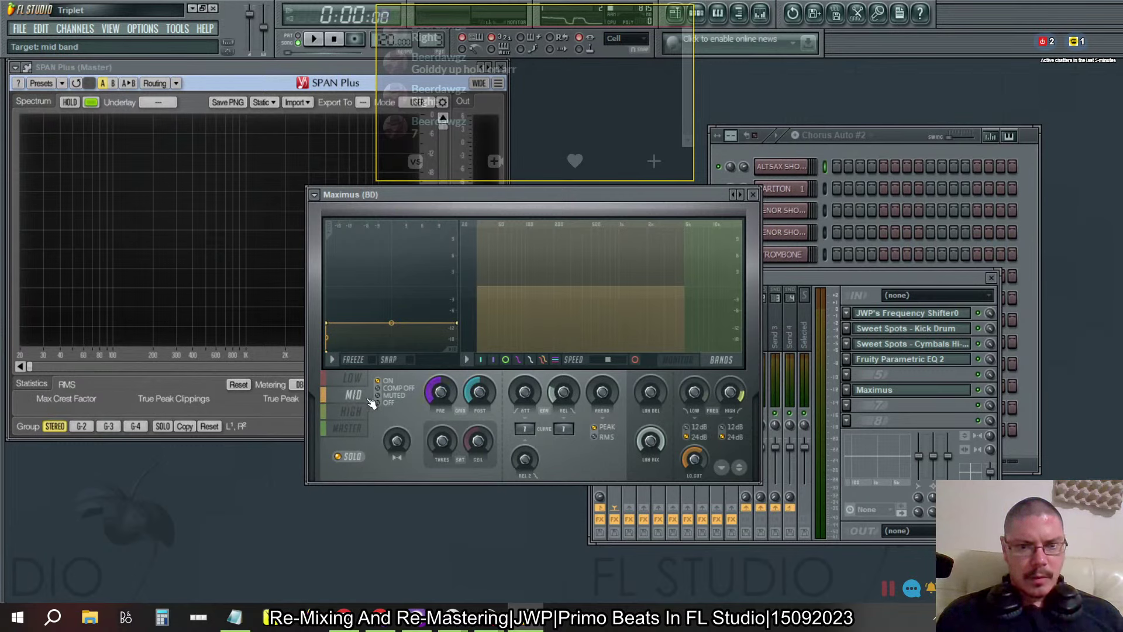
# Step: Examine the mid band's compression mapping options and undo history, and compare its curve with the low band's
pyautogui.click(335, 362)
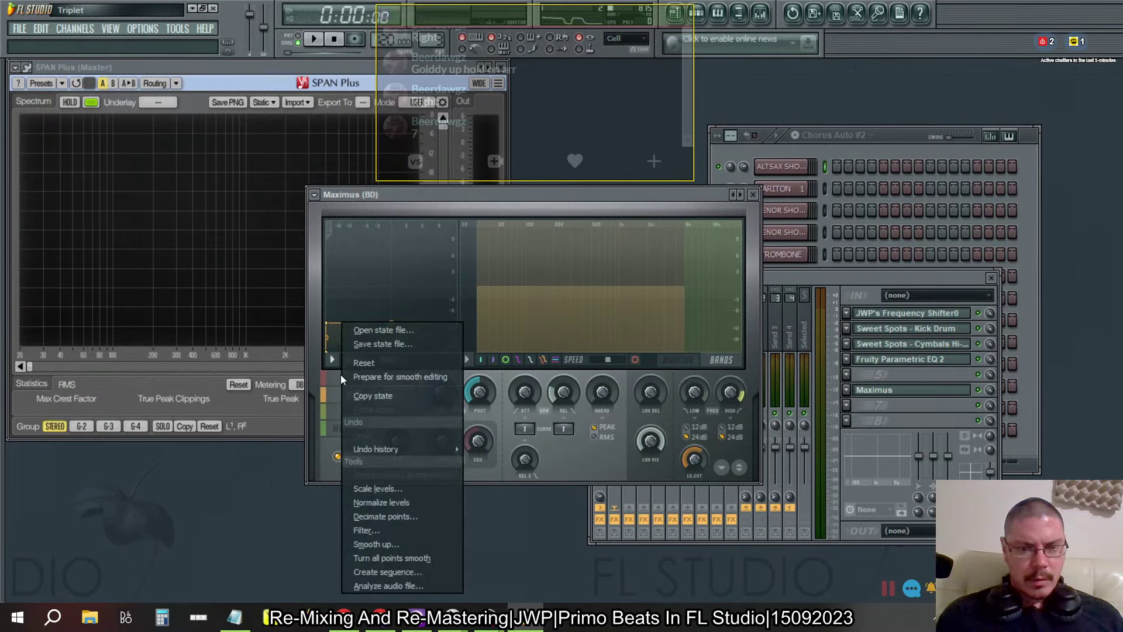
pyautogui.click(320, 476)
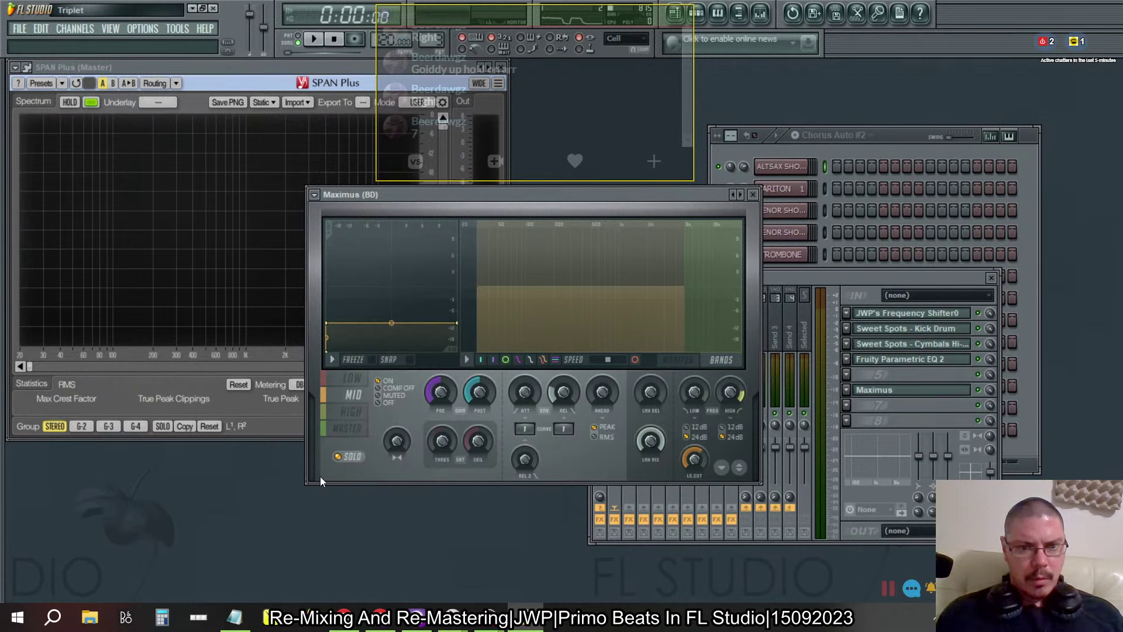
pyautogui.click(351, 379)
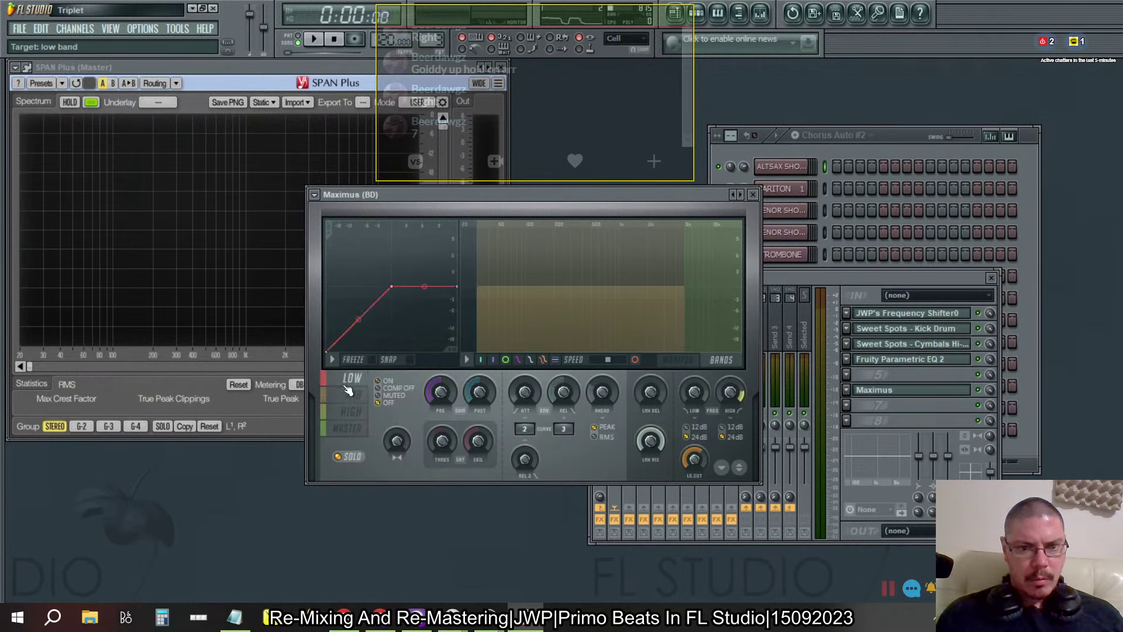
pyautogui.click(349, 394)
pyautogui.click(332, 360)
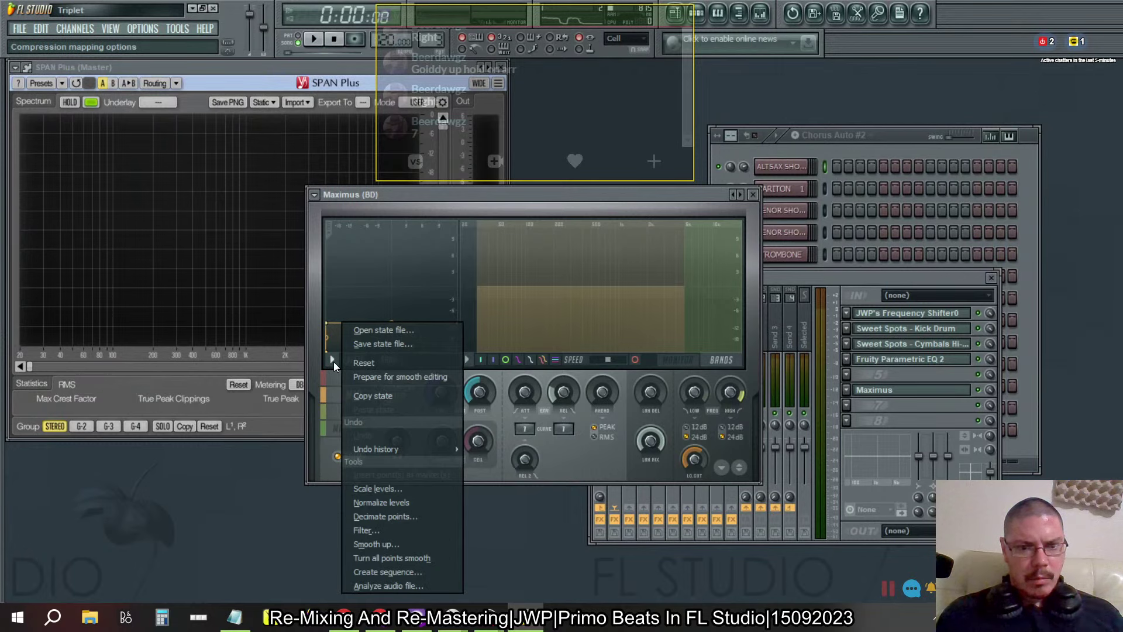
pyautogui.moveTo(377, 449)
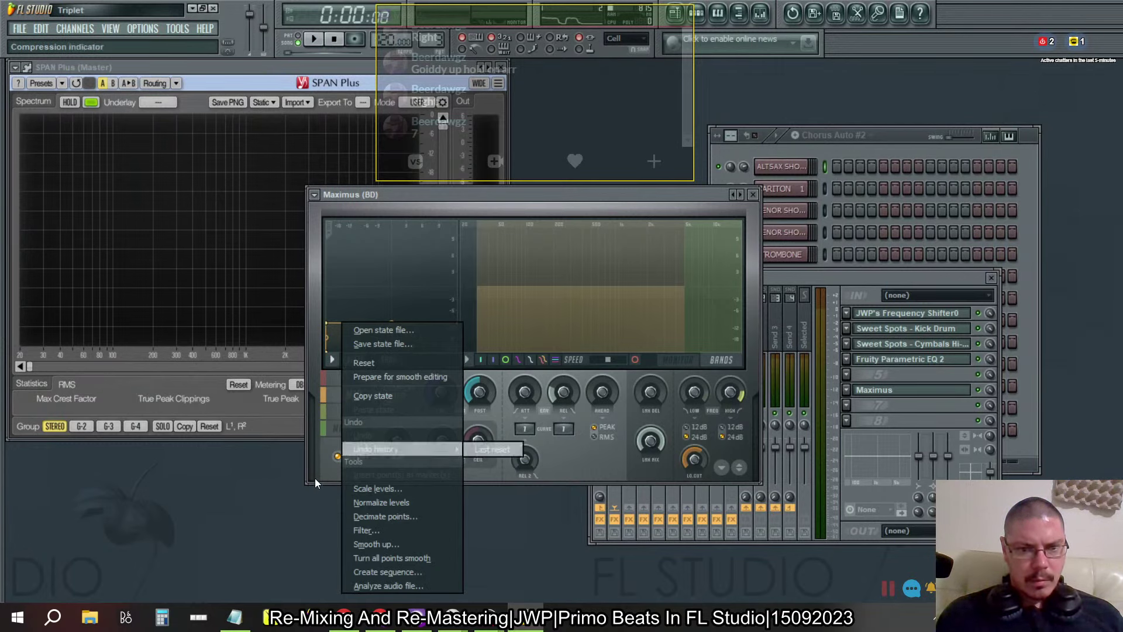
pyautogui.click(321, 469)
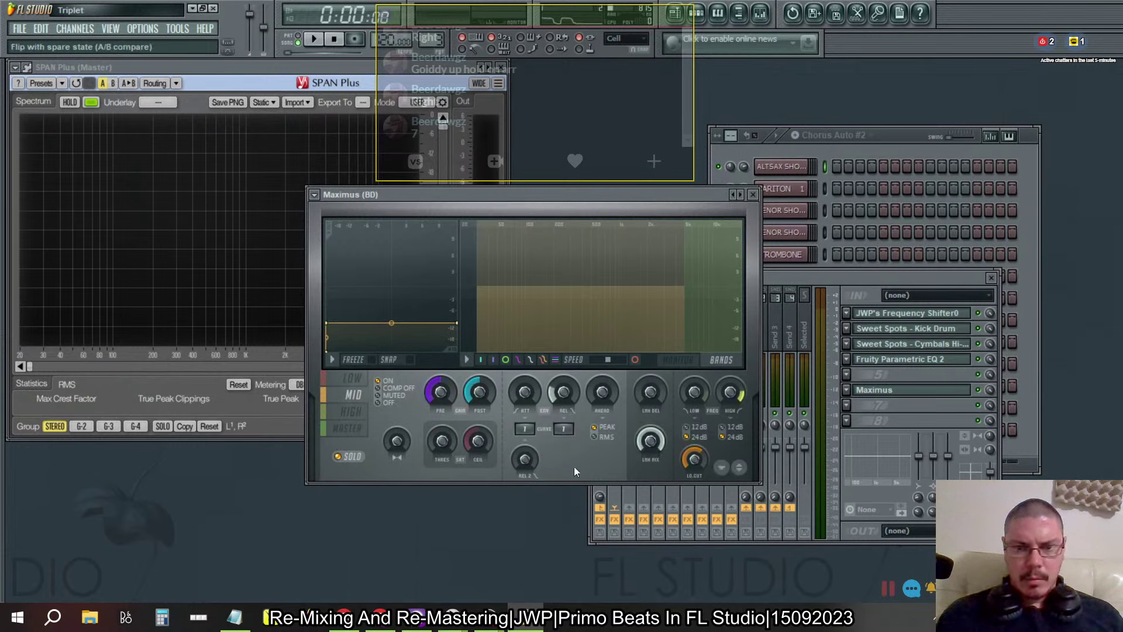
pyautogui.click(341, 383)
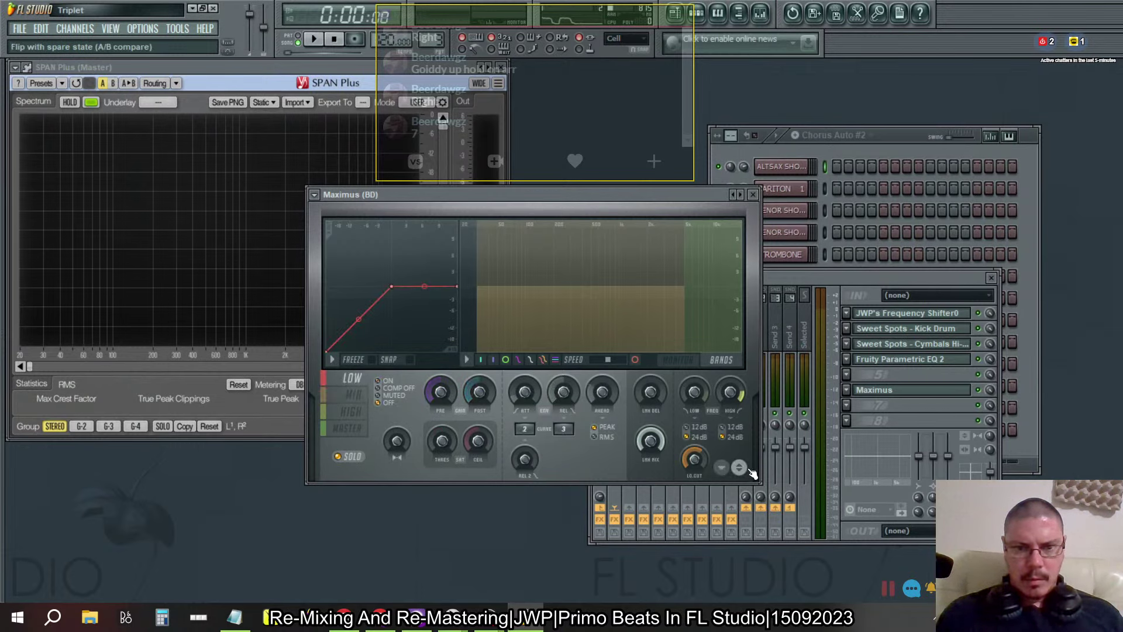
pyautogui.click(362, 400)
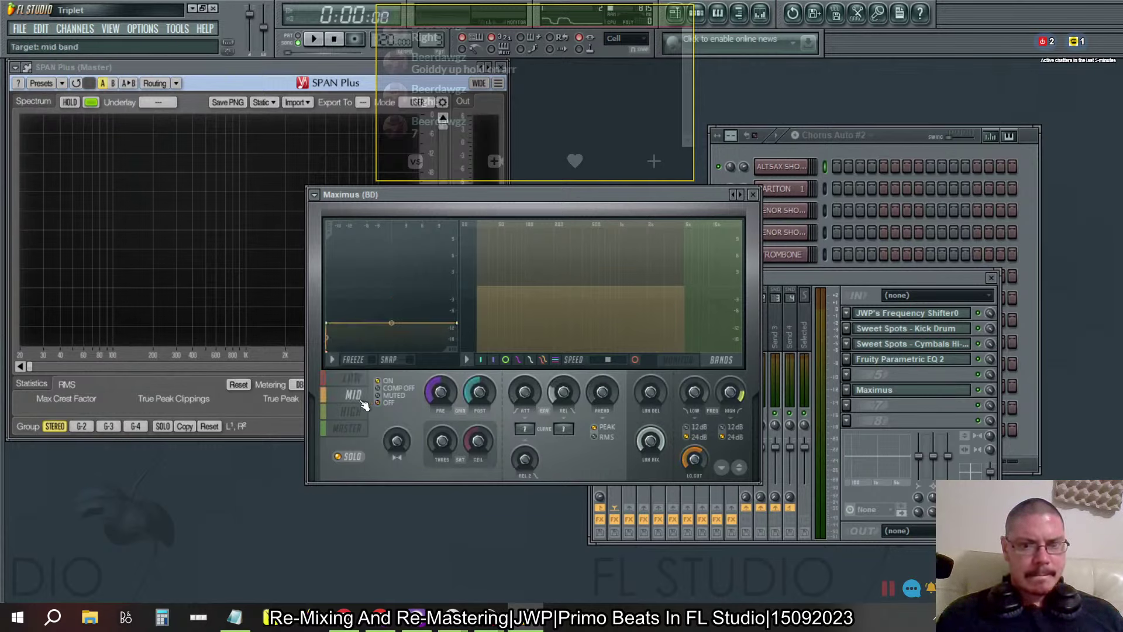
# Step: Save the mid band's compression curve in Maximus as the envelope state file Triplet Kick Low
pyautogui.click(352, 379)
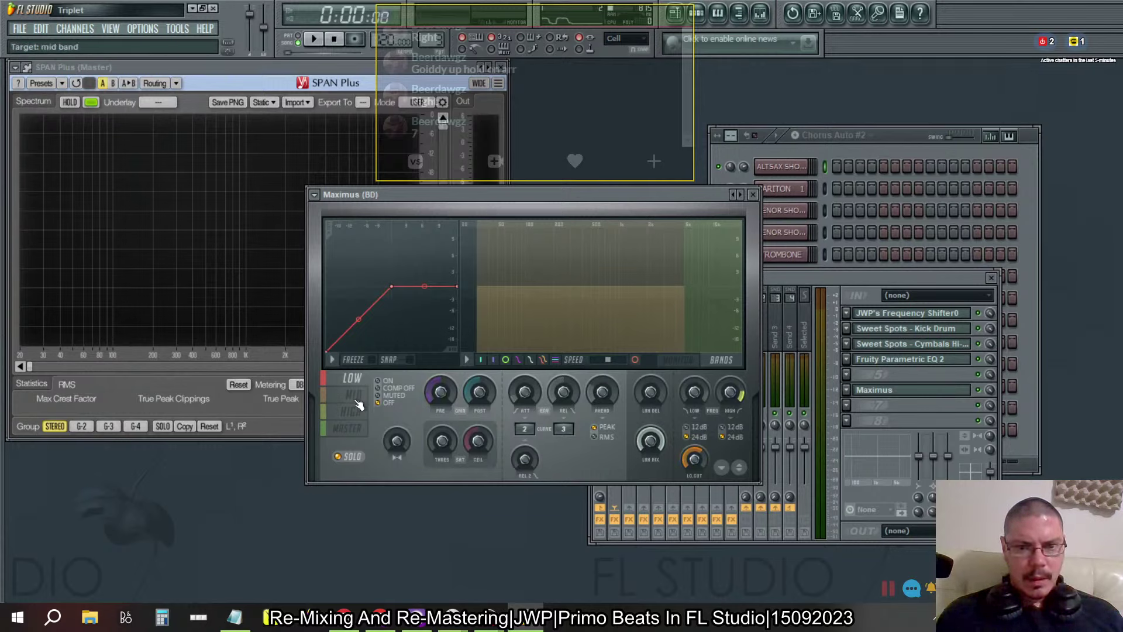
pyautogui.click(358, 402)
pyautogui.click(353, 380)
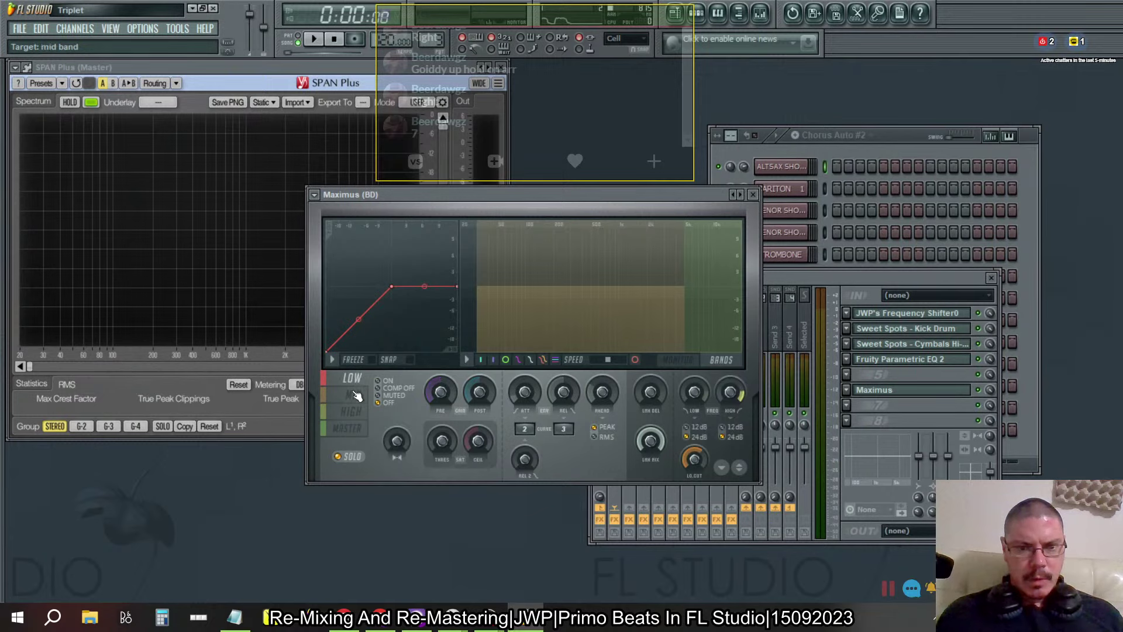
pyautogui.click(356, 396)
pyautogui.click(353, 381)
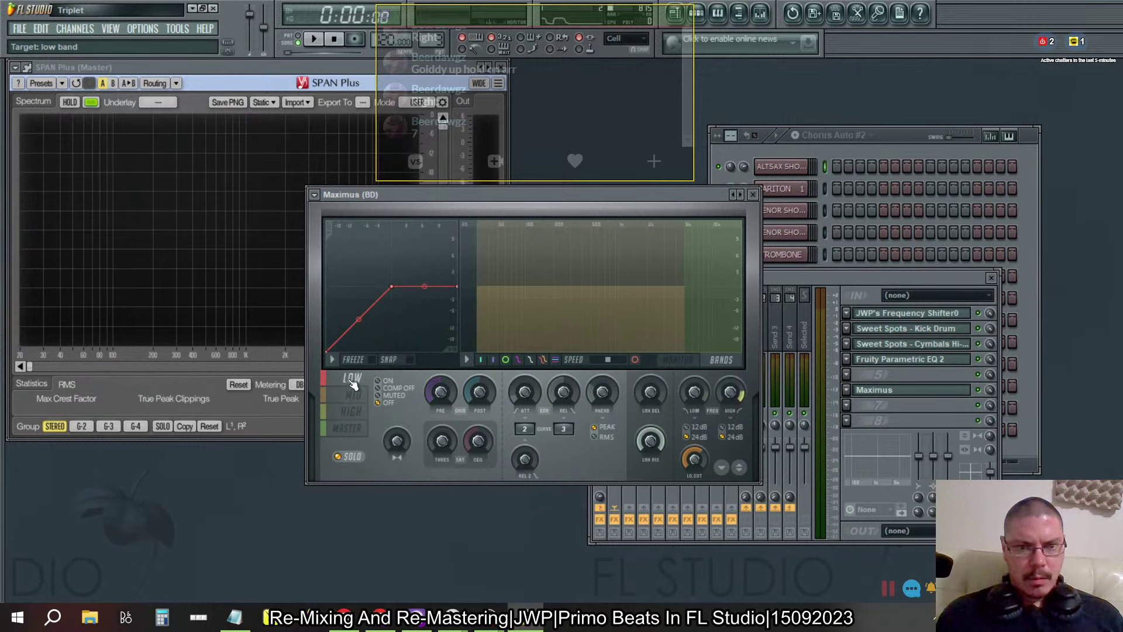
pyautogui.click(346, 399)
pyautogui.click(332, 361)
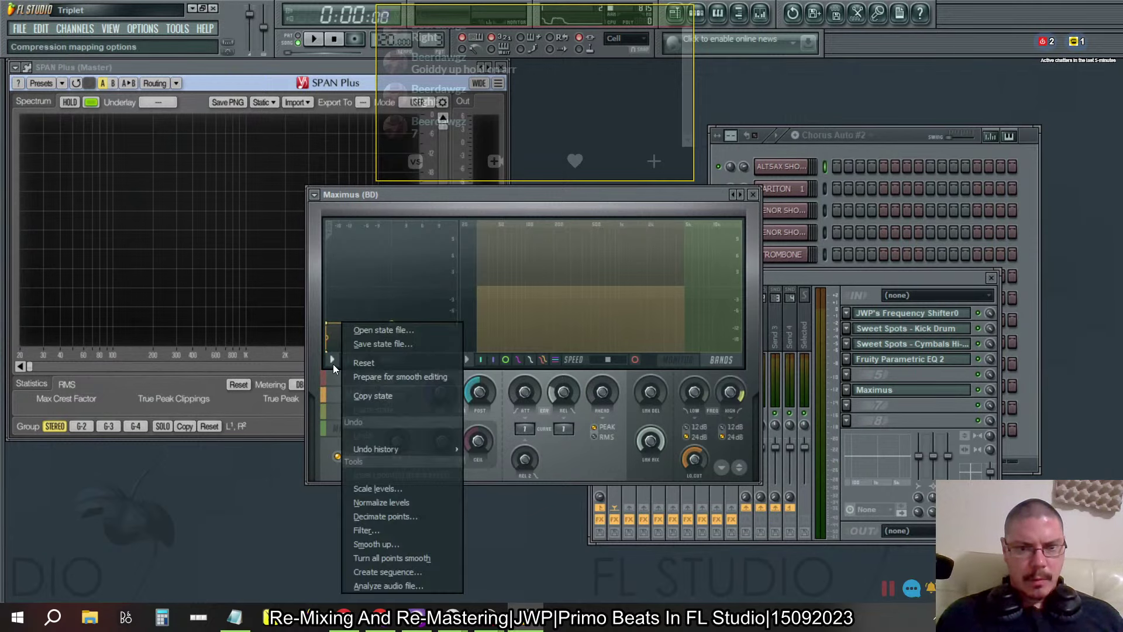
pyautogui.click(371, 346)
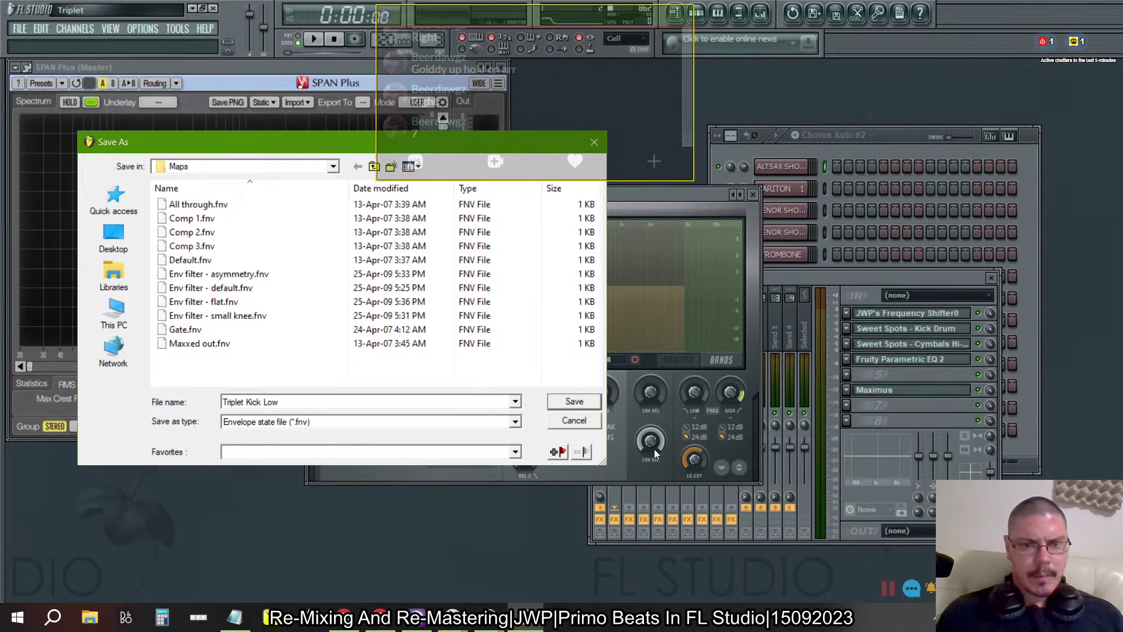
pyautogui.click(575, 402)
# Step: Load the Triplet Kick Low state file into the low band's compression curve
pyautogui.click(347, 381)
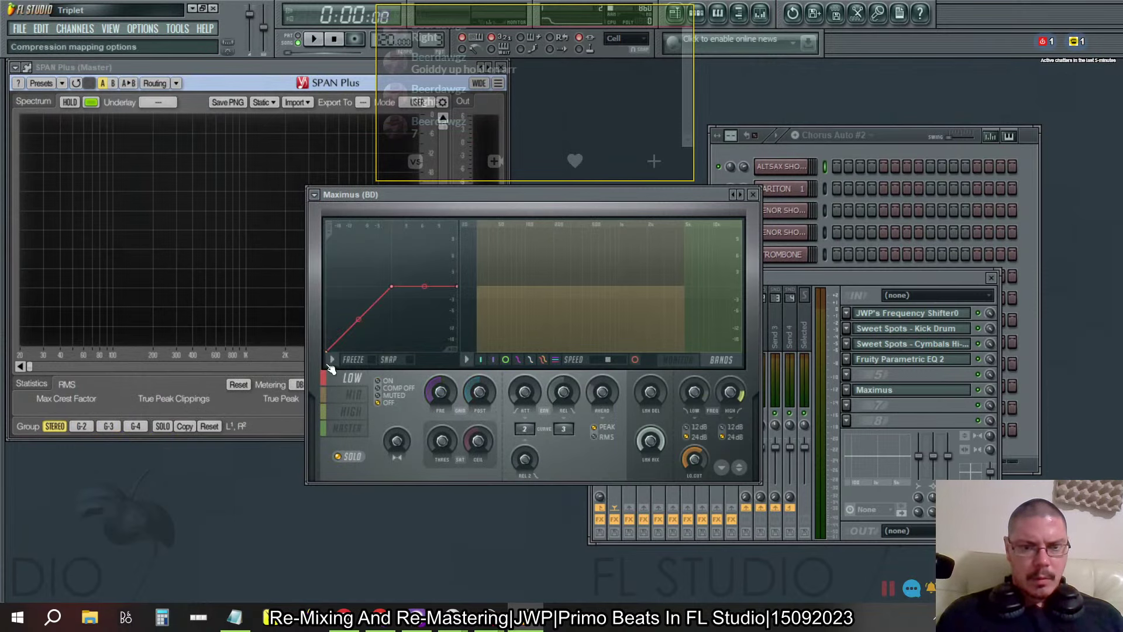
pyautogui.click(331, 364)
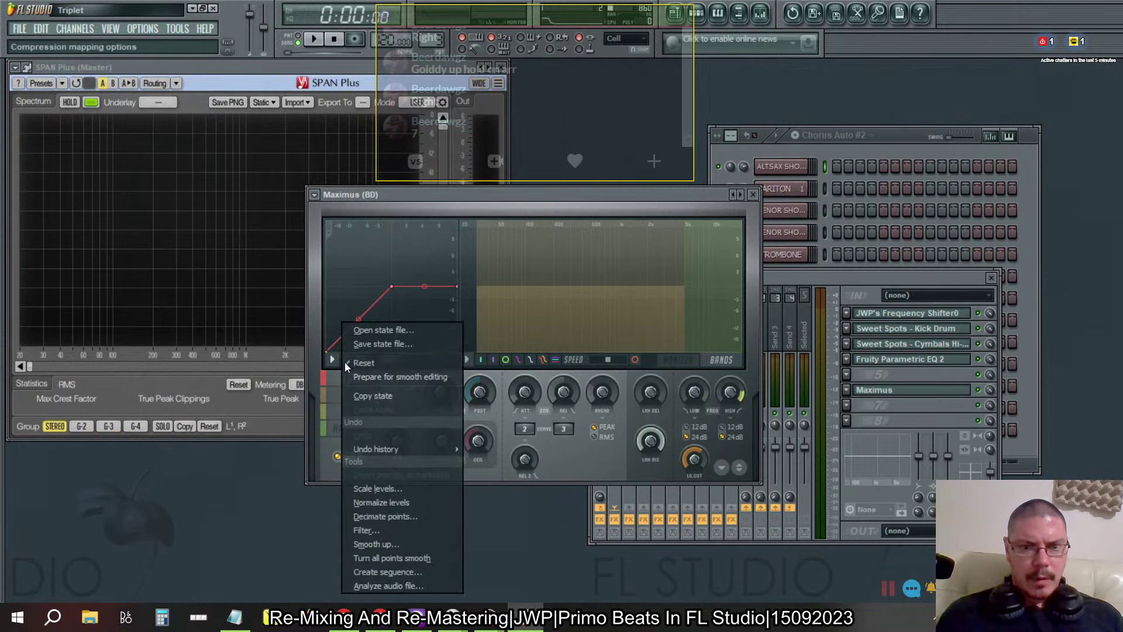
pyautogui.click(378, 330)
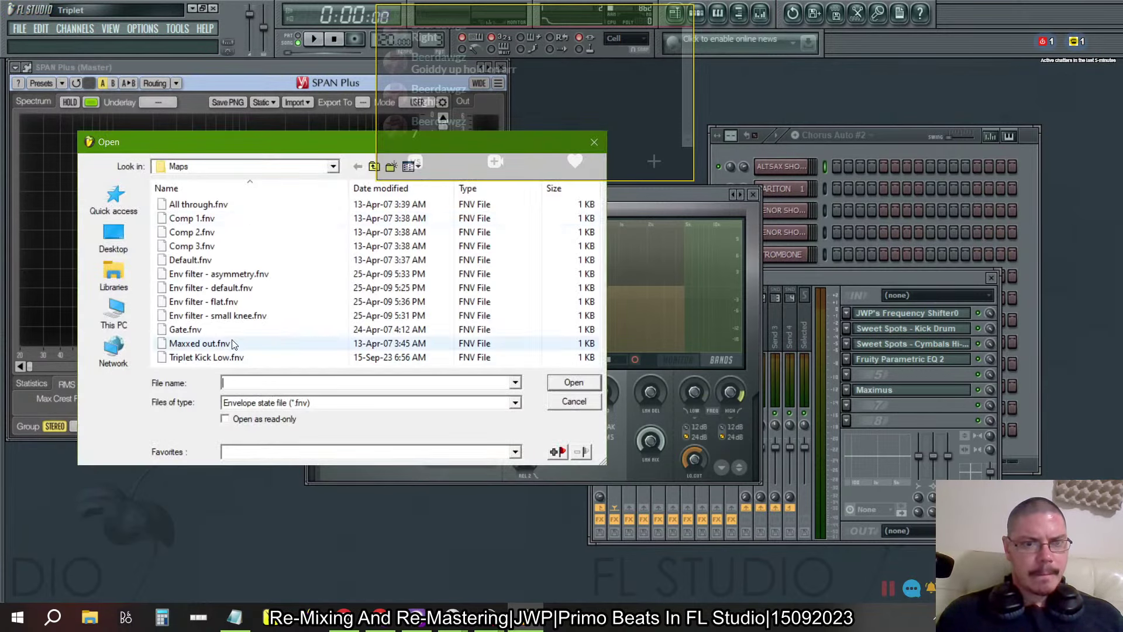
pyautogui.click(234, 357)
pyautogui.click(580, 381)
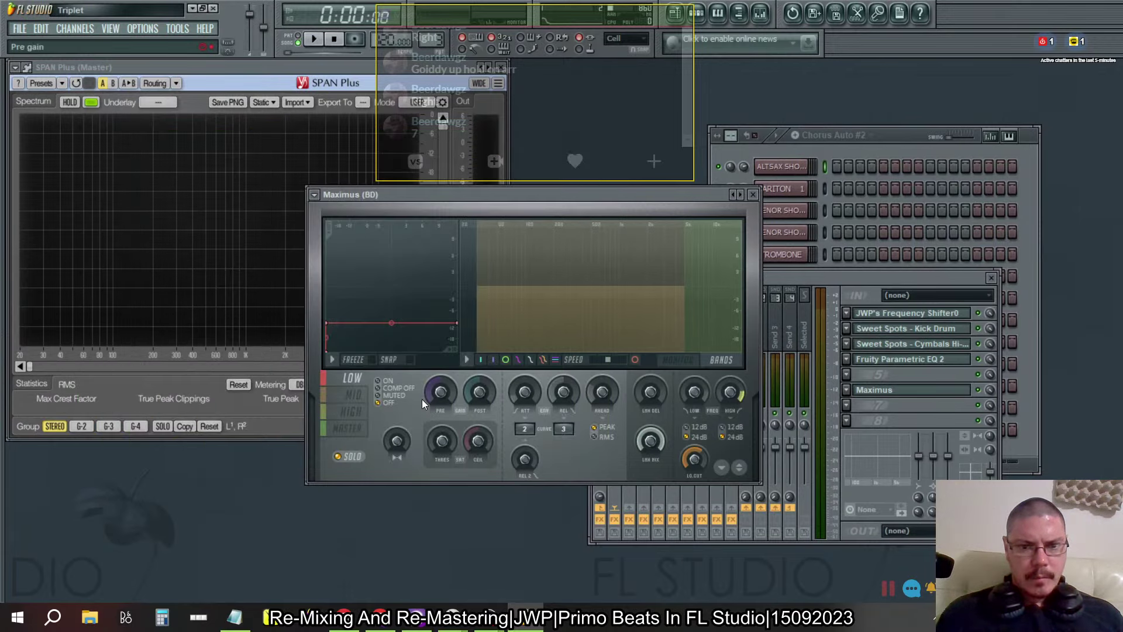
# Step: Copy the mid band's release value to the low band and set the low band's state to On
pyautogui.click(353, 394)
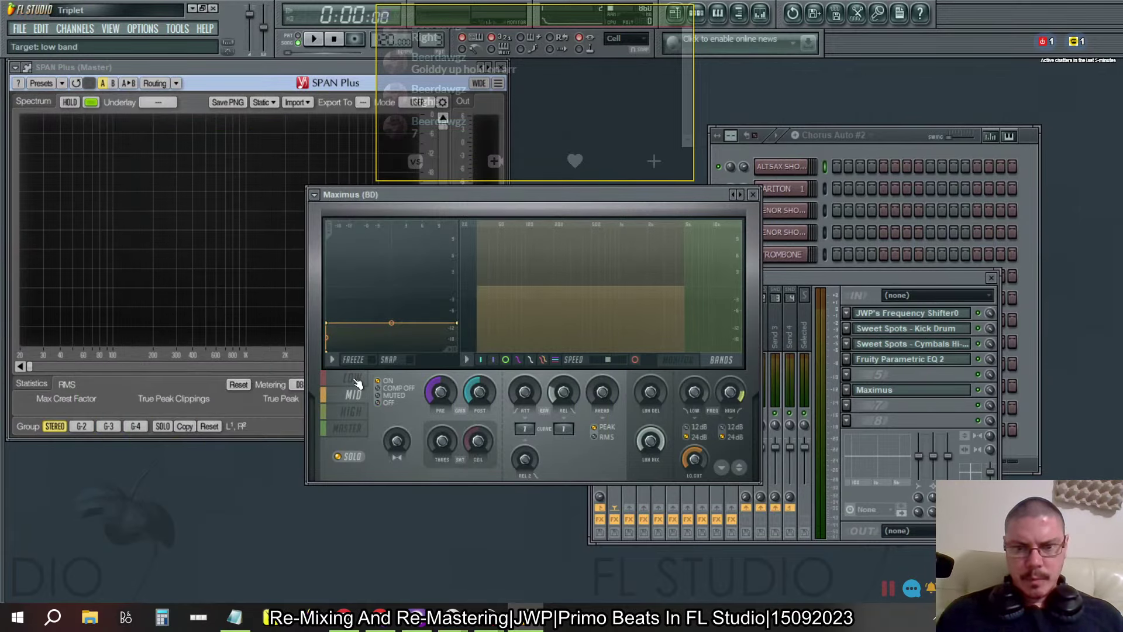
pyautogui.click(354, 380)
pyautogui.click(352, 394)
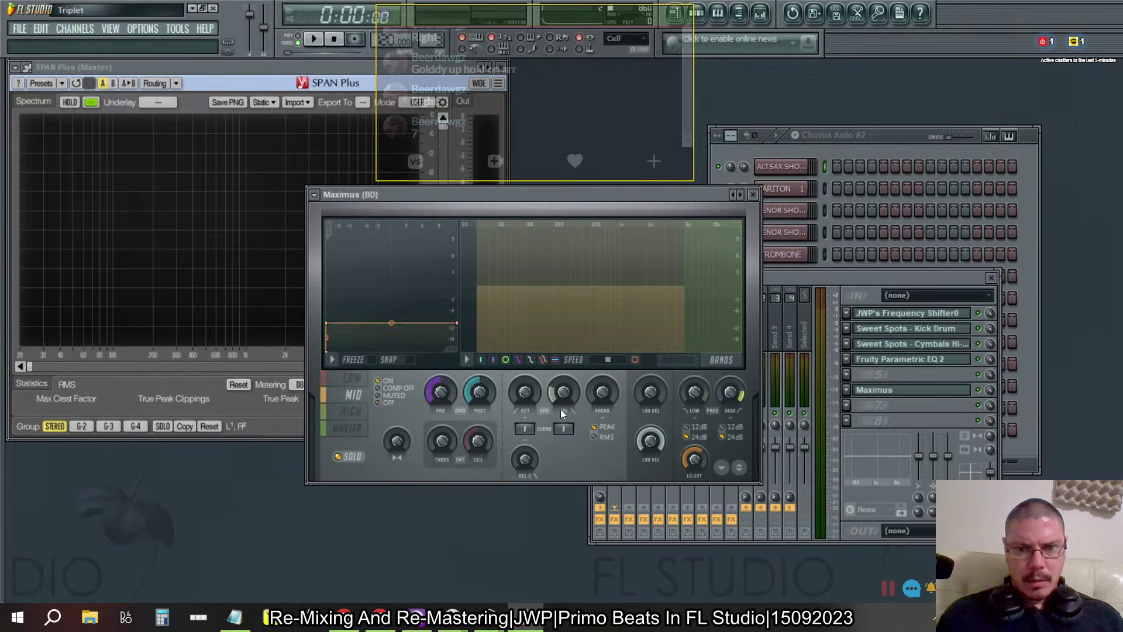
pyautogui.rightClick(566, 395)
pyautogui.click(595, 537)
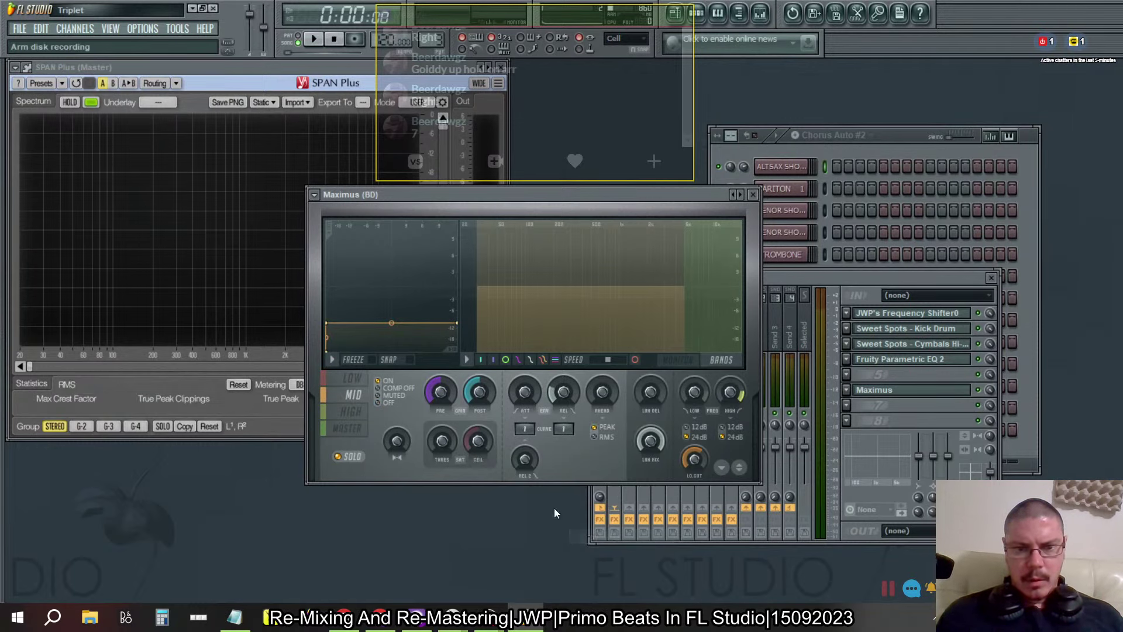
pyautogui.click(356, 380)
pyautogui.rightClick(563, 394)
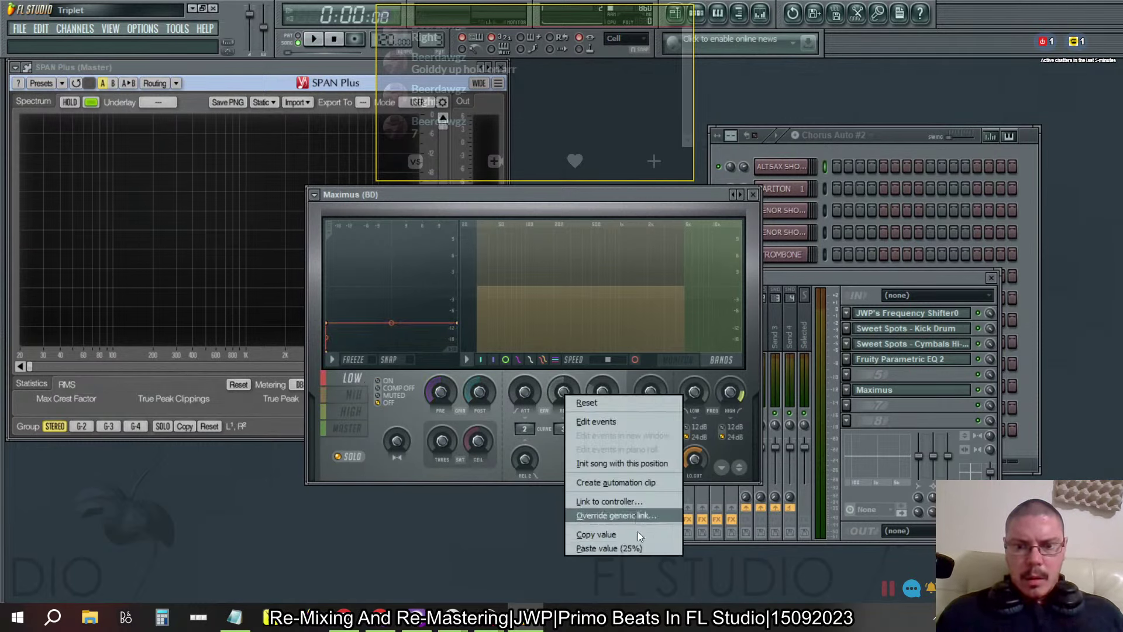
pyautogui.click(624, 552)
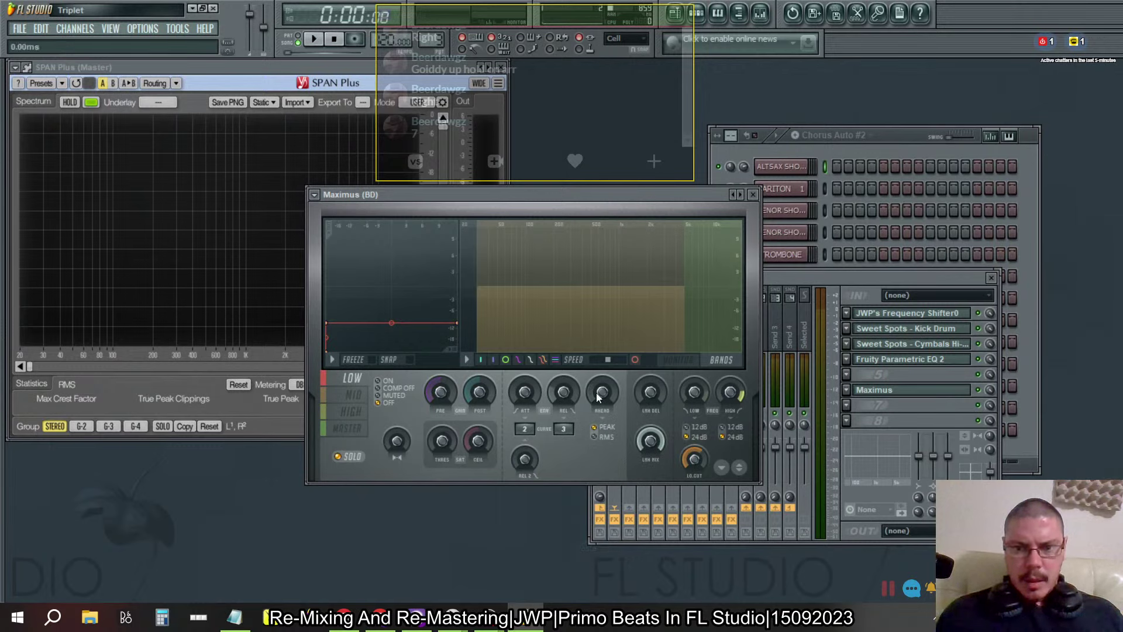
pyautogui.click(388, 381)
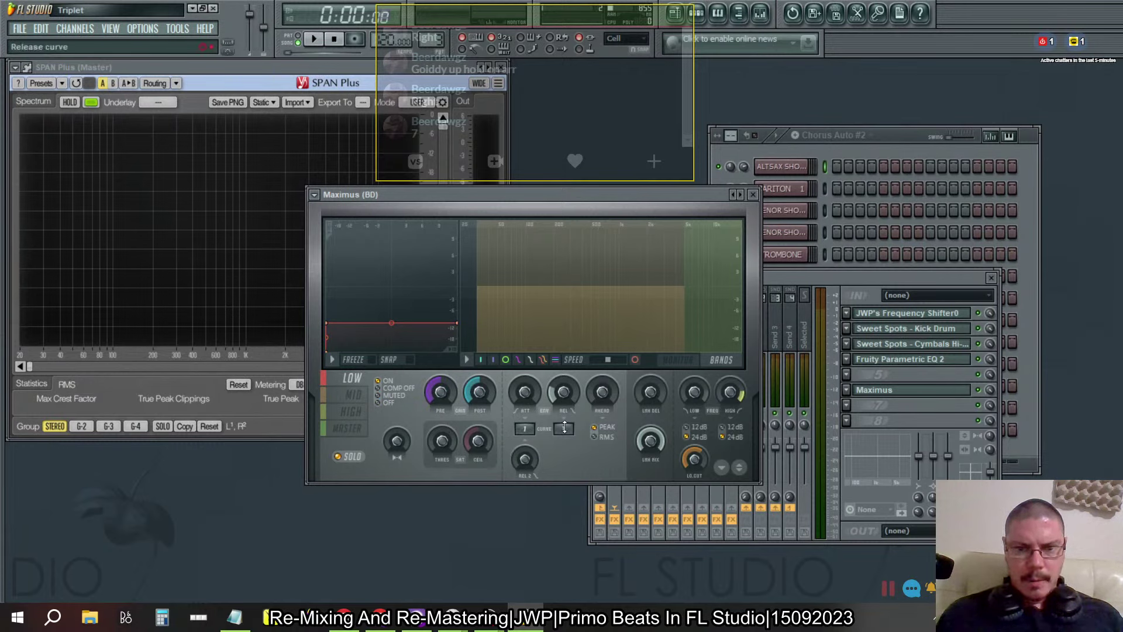
# Step: Check the attack band in the BD track's Sweet Spots - Kick Drum and set Maximus's low crossover frequency to 3001 Hz
pyautogui.click(352, 416)
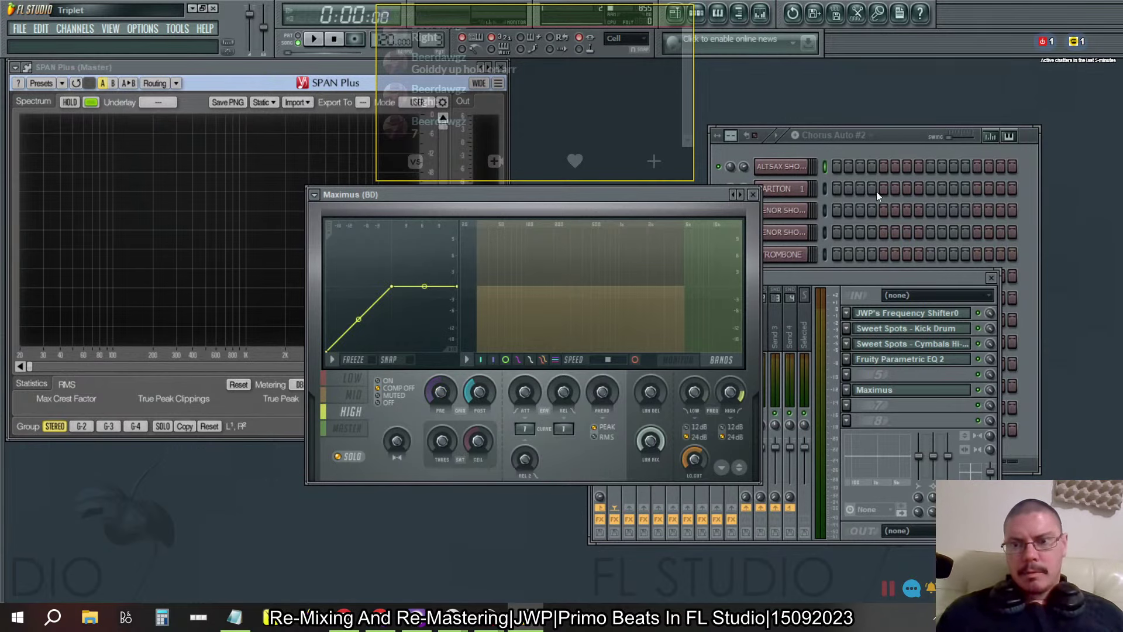
pyautogui.click(934, 330)
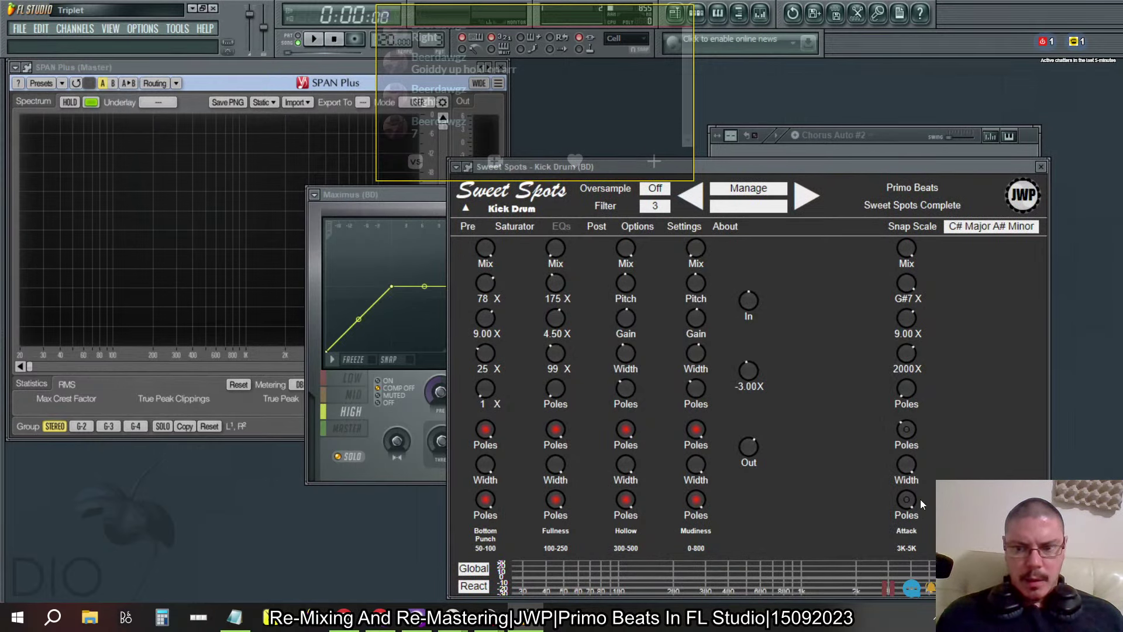
pyautogui.click(1040, 167)
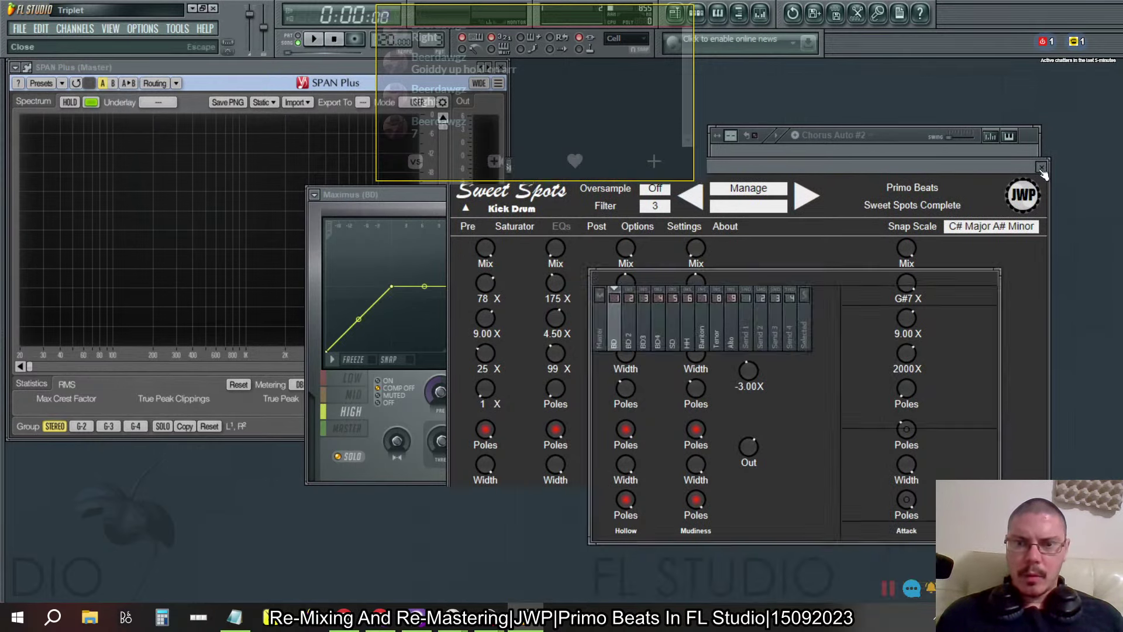
pyautogui.click(662, 194)
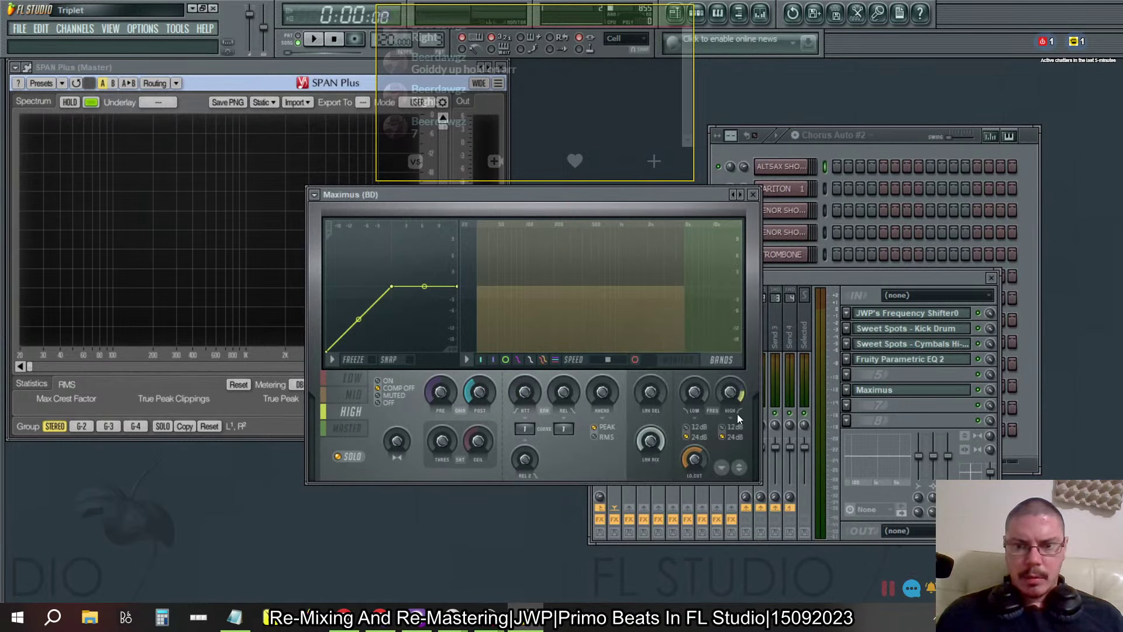
pyautogui.moveTo(694, 392)
pyautogui.mouseDown()
pyautogui.moveTo(694, 355)
pyautogui.moveTo(695, 399)
pyautogui.mouseUp()
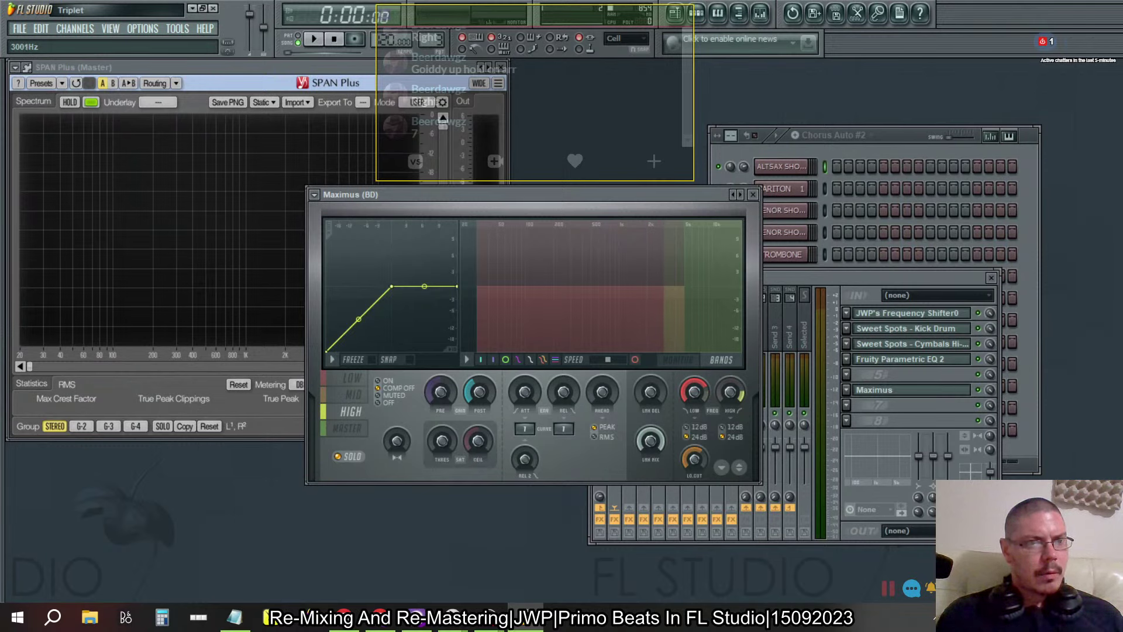
# Step: Reset the mid band's compression curve and compare it with the low and high bands' curves
pyautogui.click(345, 390)
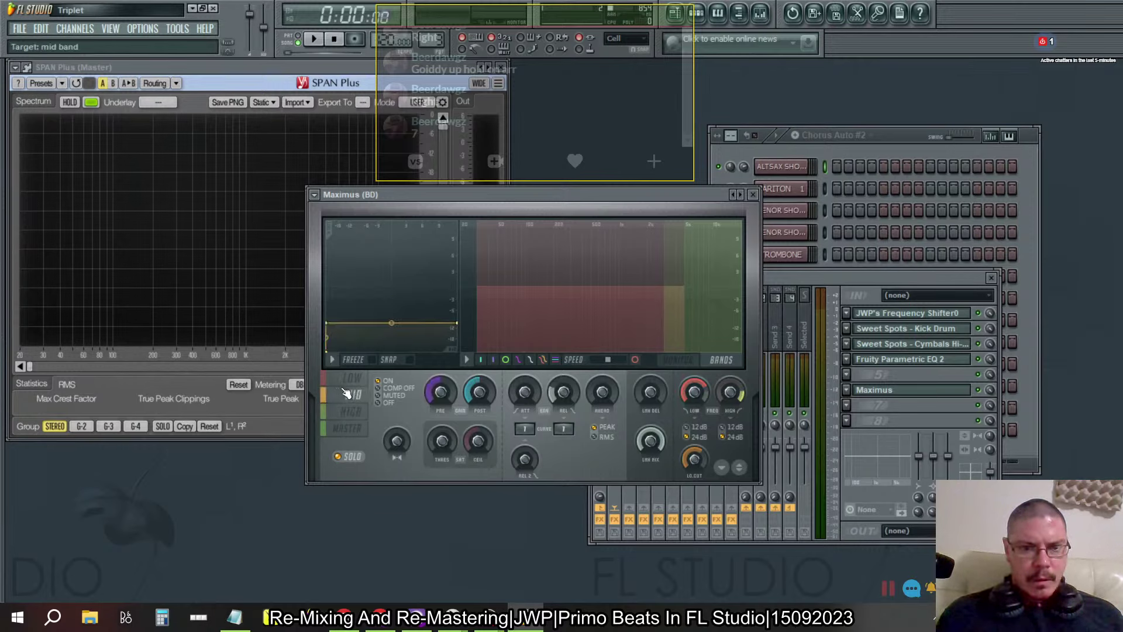
pyautogui.click(333, 358)
pyautogui.click(385, 360)
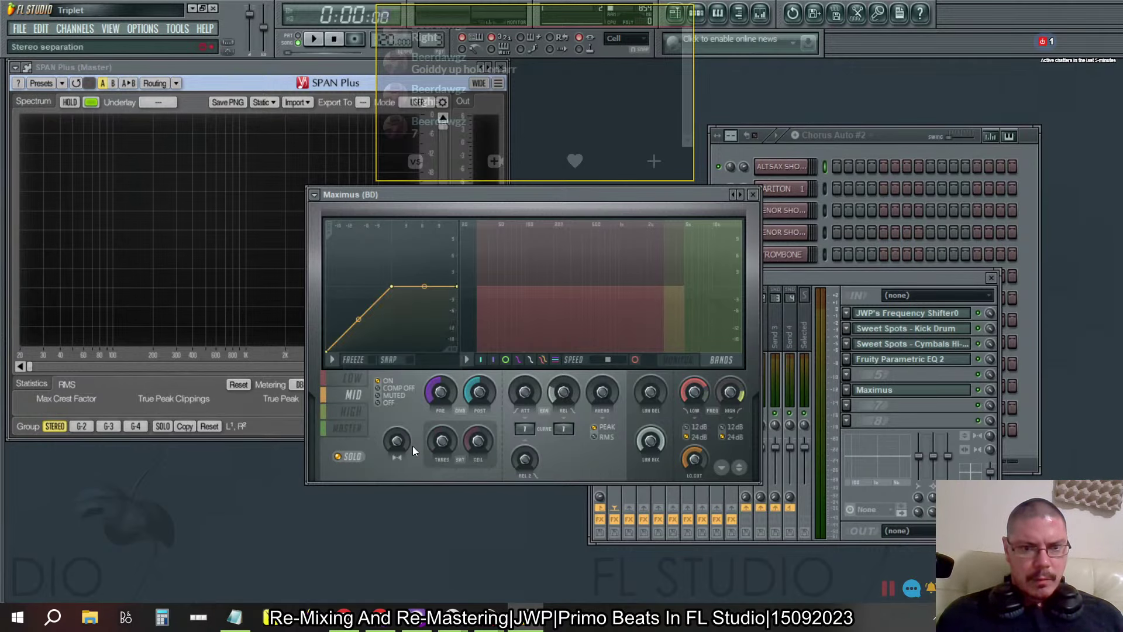
pyautogui.click(360, 384)
pyautogui.click(352, 397)
pyautogui.click(351, 413)
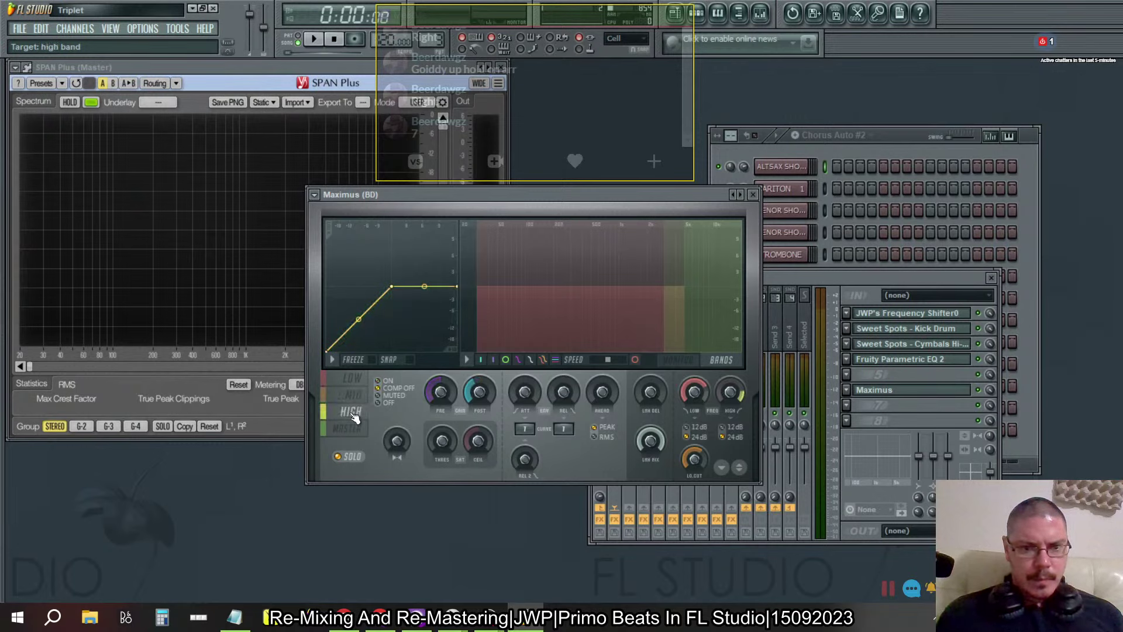
pyautogui.click(351, 393)
pyautogui.click(353, 386)
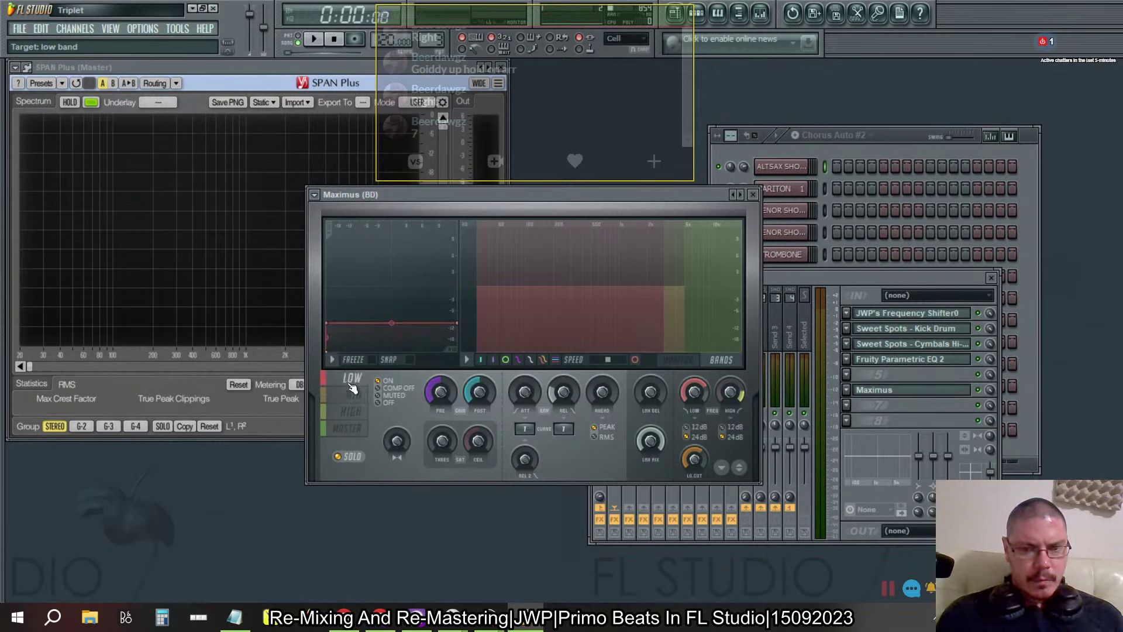
pyautogui.click(353, 397)
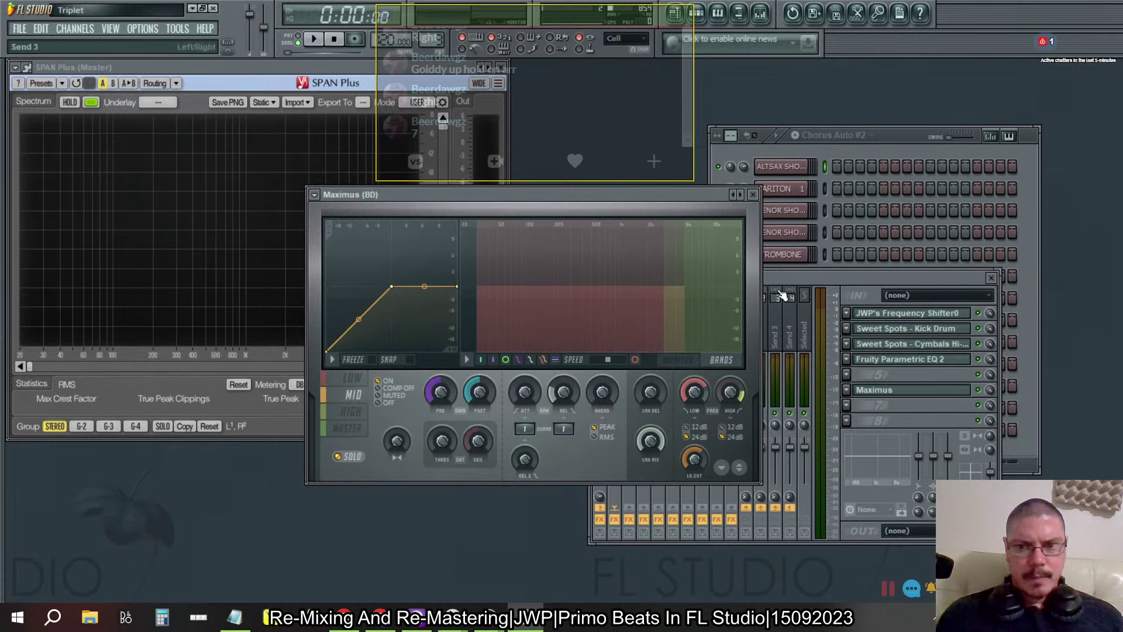
# Step: Play the beat while auditioning the soloed low and mid bands in the BD track's Maximus, and stop playback
pyautogui.click(795, 280)
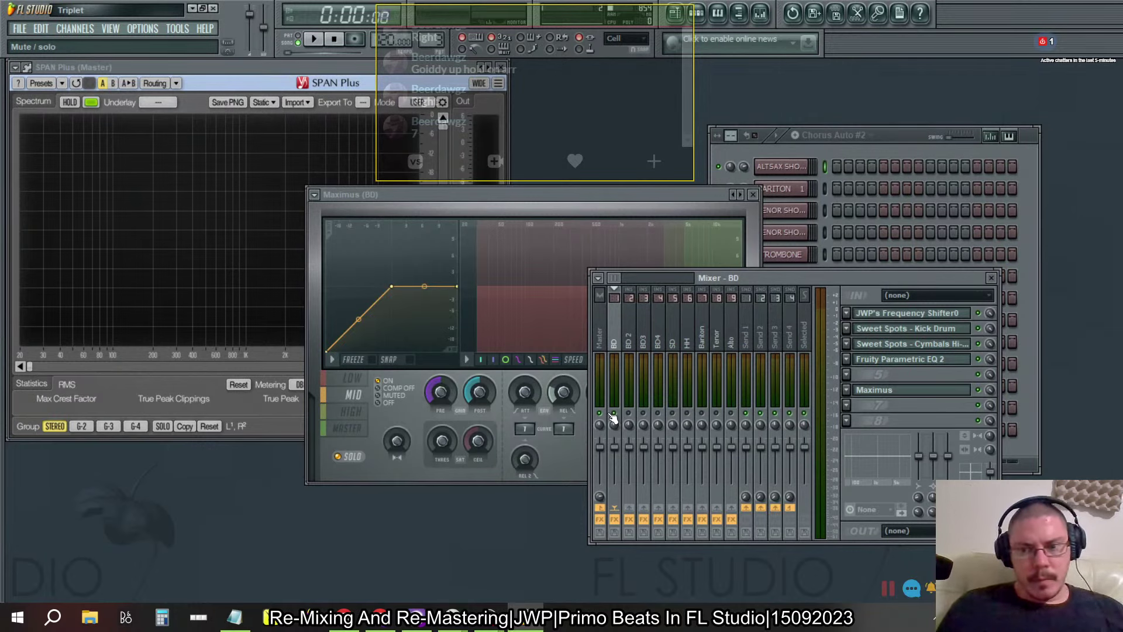
pyautogui.press('space')
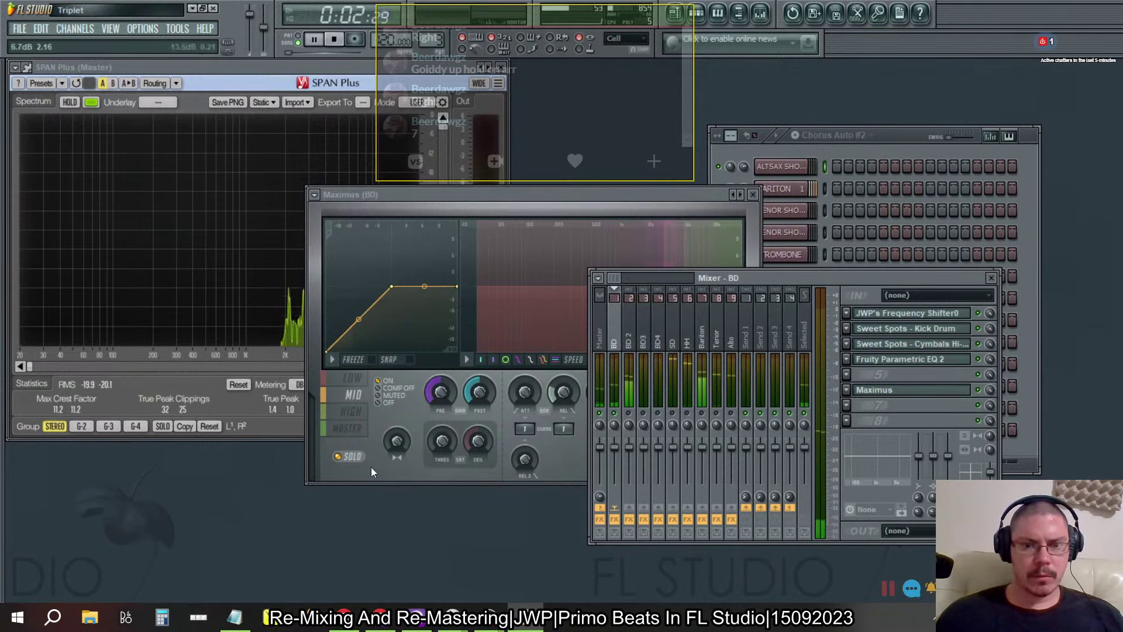
pyautogui.click(349, 397)
pyautogui.click(350, 378)
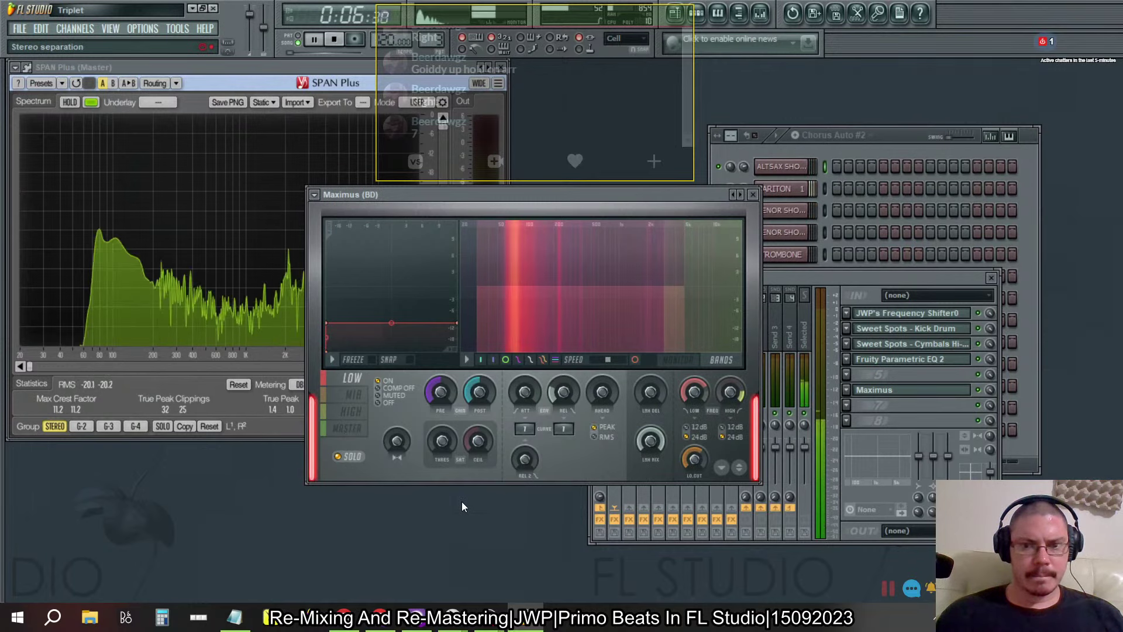
pyautogui.click(351, 395)
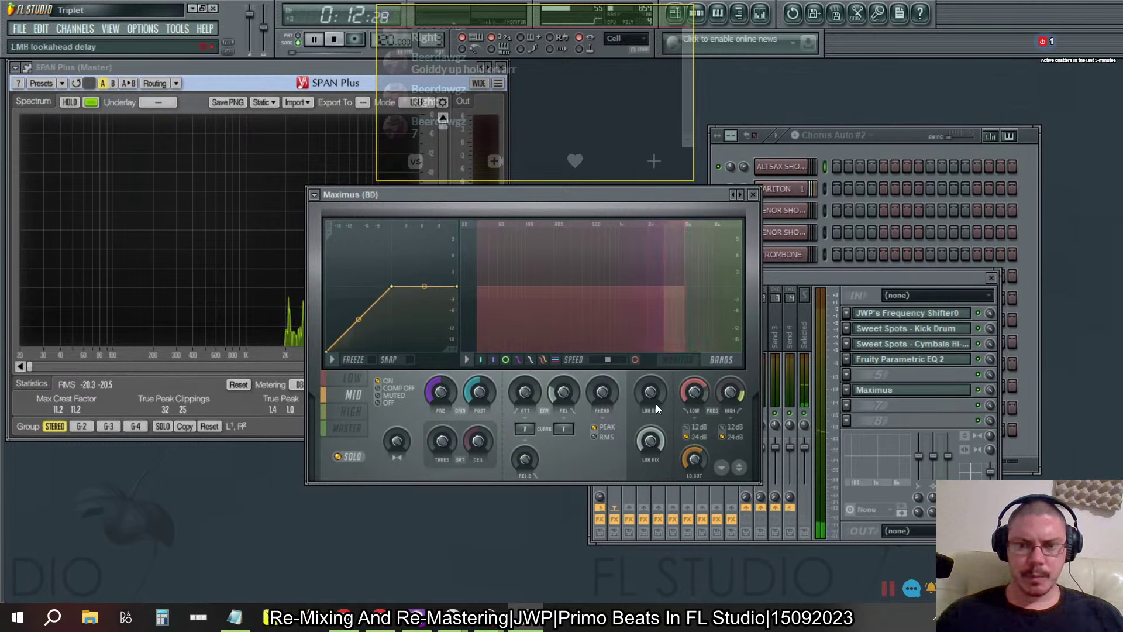
pyautogui.press('space')
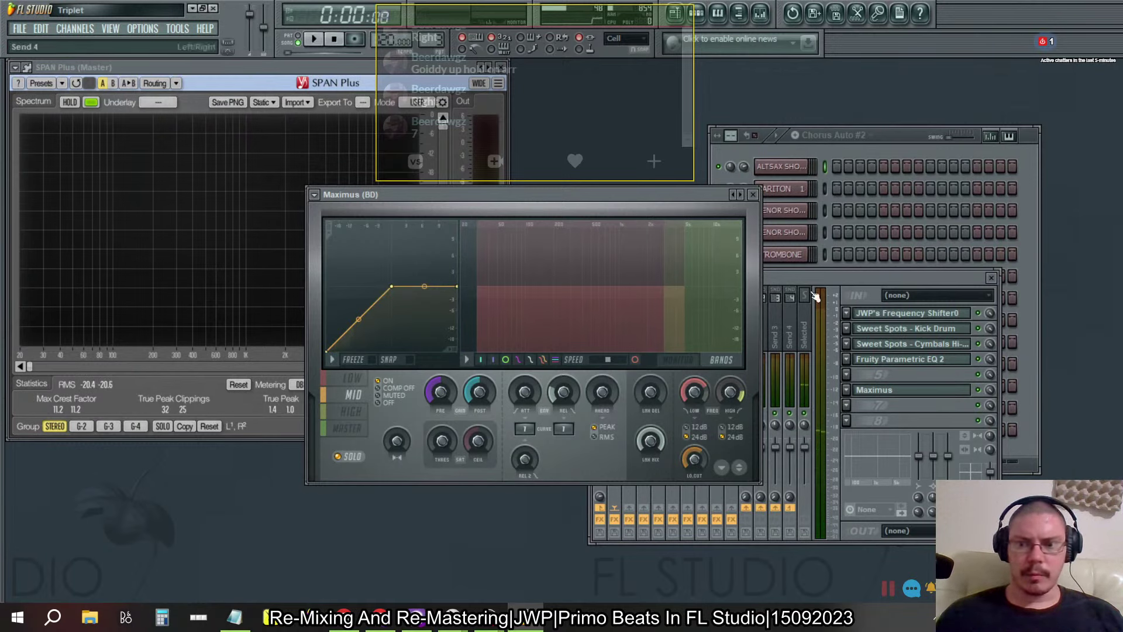
# Step: Review the EQ band settings in the BD track's Sweet Spots - Kick Drum and return to Maximus
pyautogui.click(953, 328)
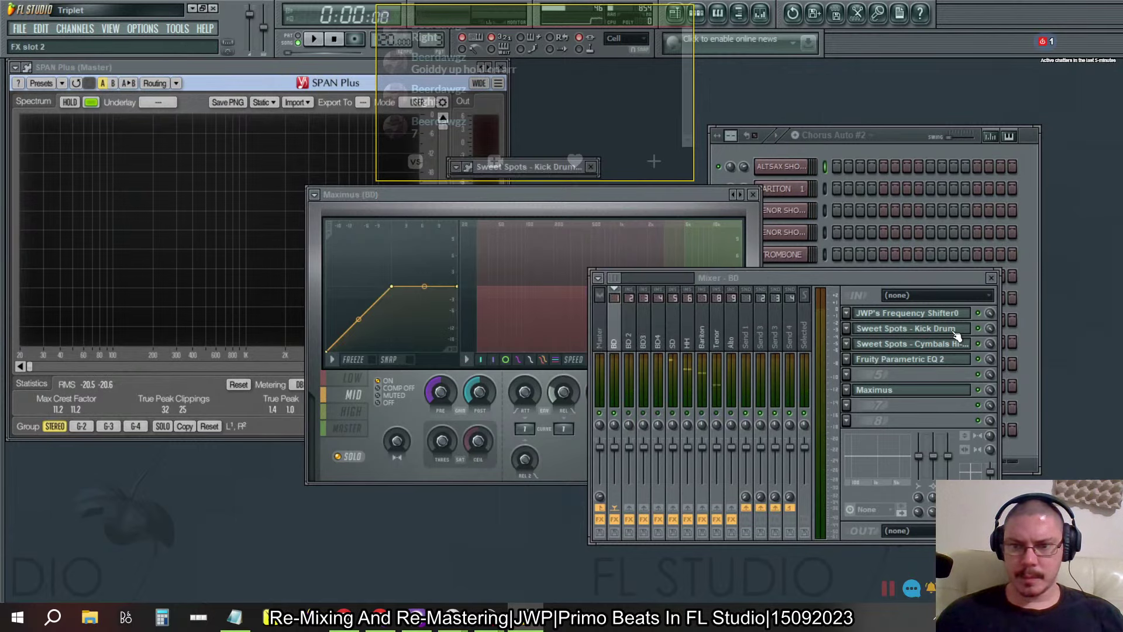
pyautogui.click(954, 332)
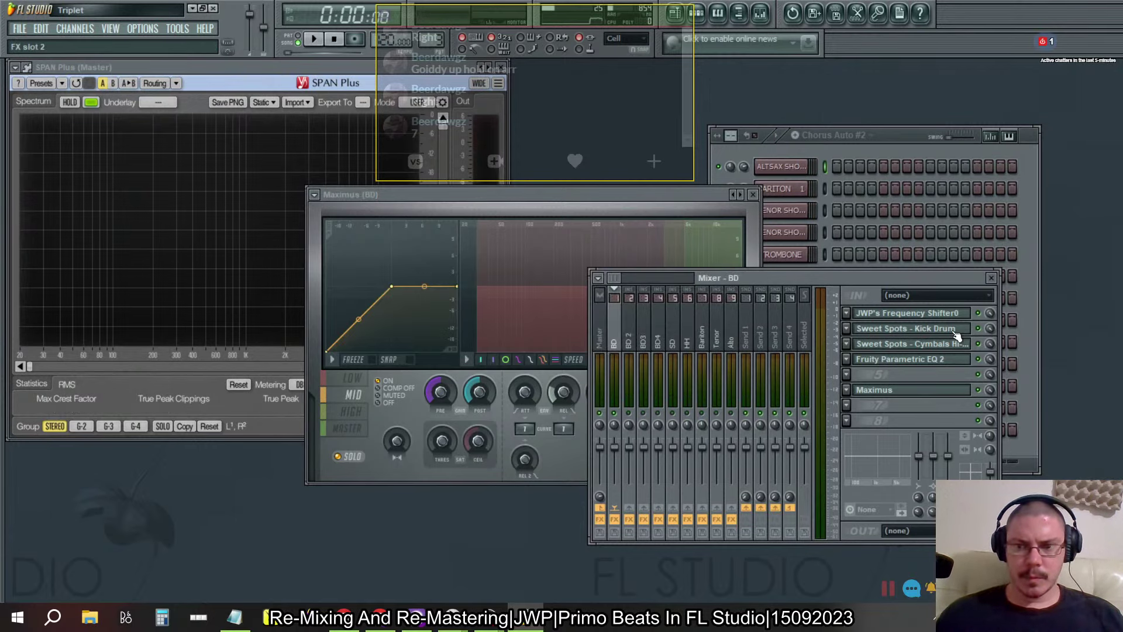
pyautogui.click(914, 329)
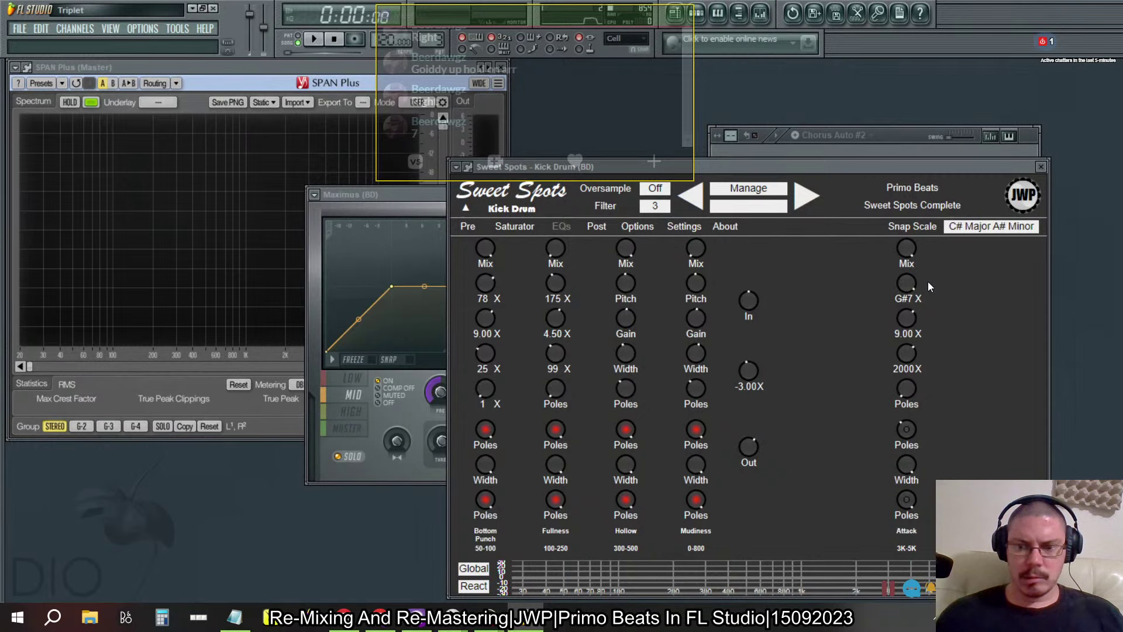
pyautogui.click(1043, 169)
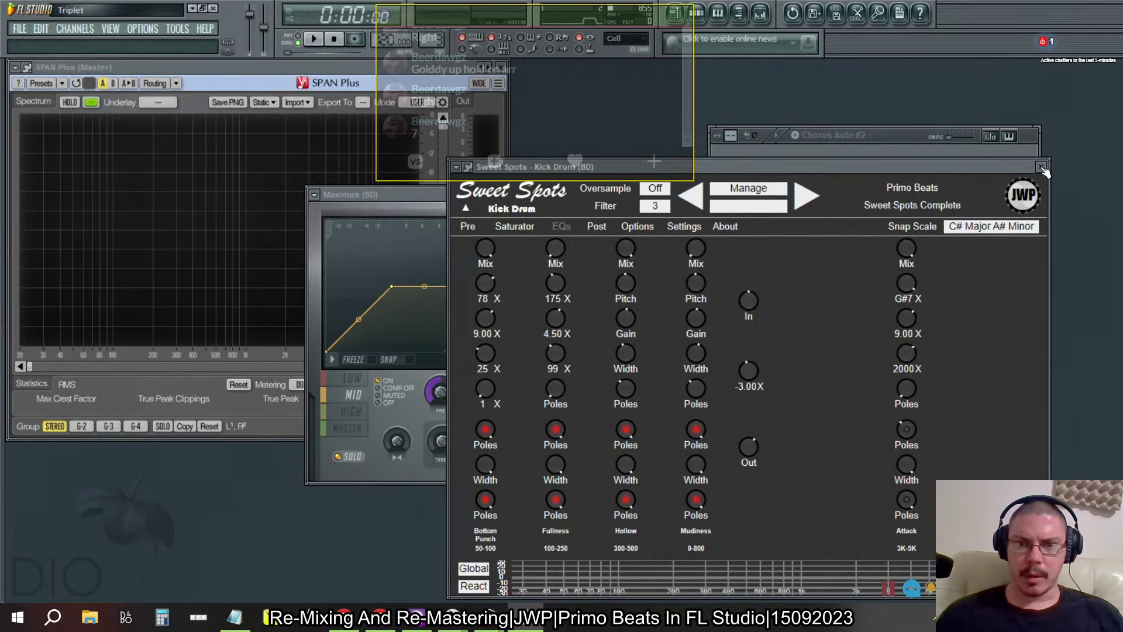
pyautogui.click(1043, 168)
pyautogui.click(654, 204)
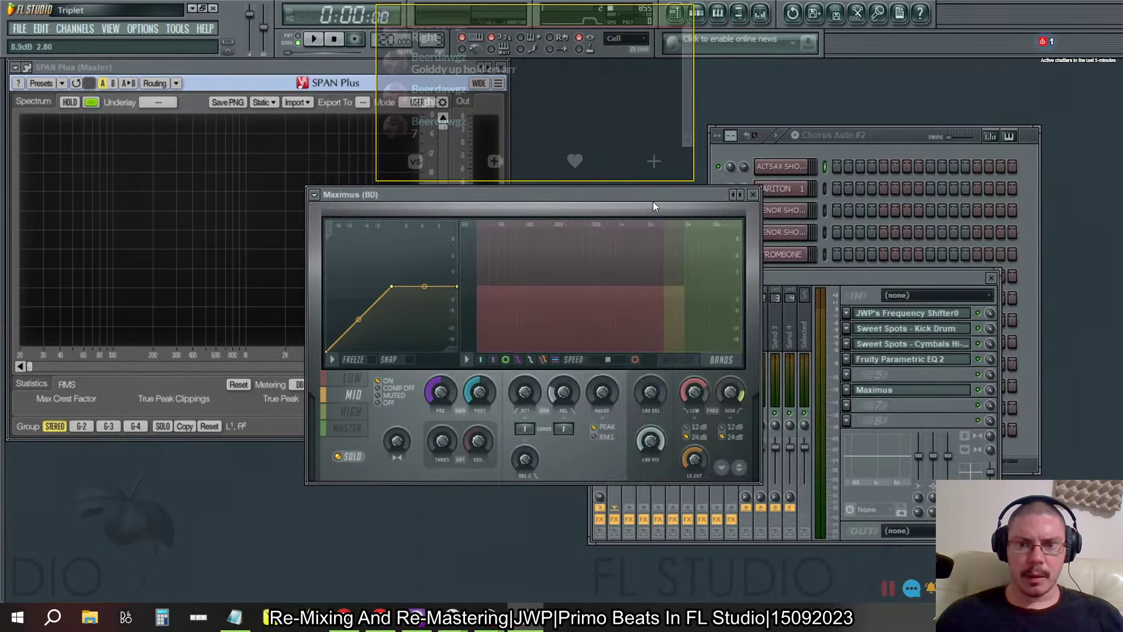
# Step: Lower the low crossover frequency in the BD track's Maximus and set the high crossover to 1914 Hz during playback
pyautogui.moveTo(692, 389); pyautogui.dragTo(692, 436)
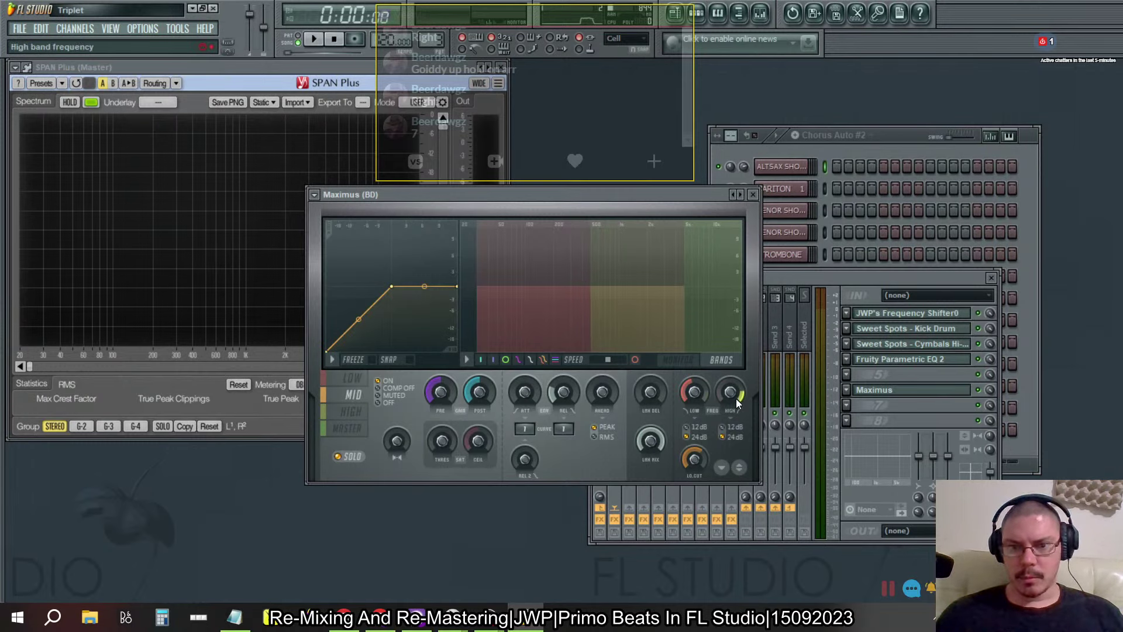
pyautogui.moveTo(735, 397); pyautogui.dragTo(735, 397)
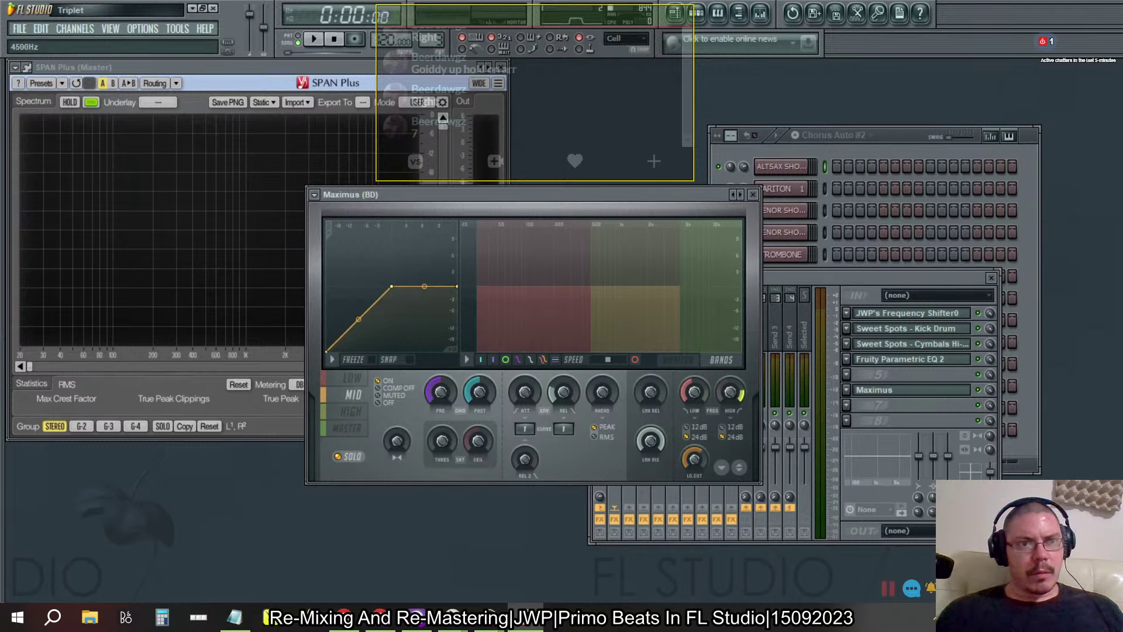
pyautogui.click(316, 42)
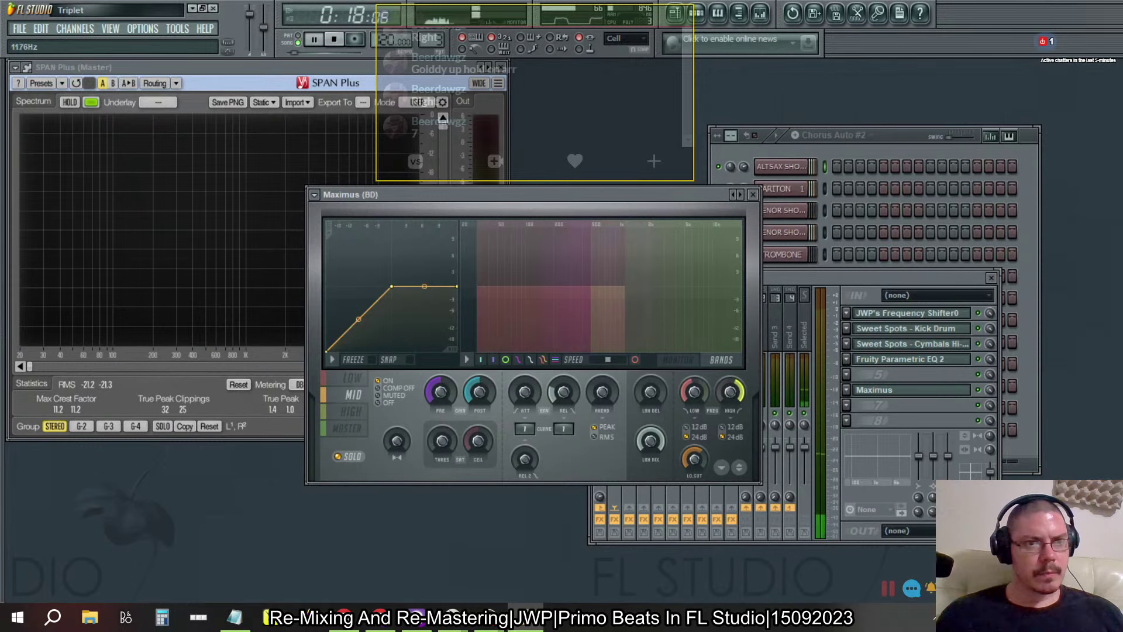
pyautogui.moveTo(730, 392)
pyautogui.mouseDown()
pyautogui.moveTo(730, 368)
pyautogui.moveTo(726, 408)
pyautogui.mouseUp()
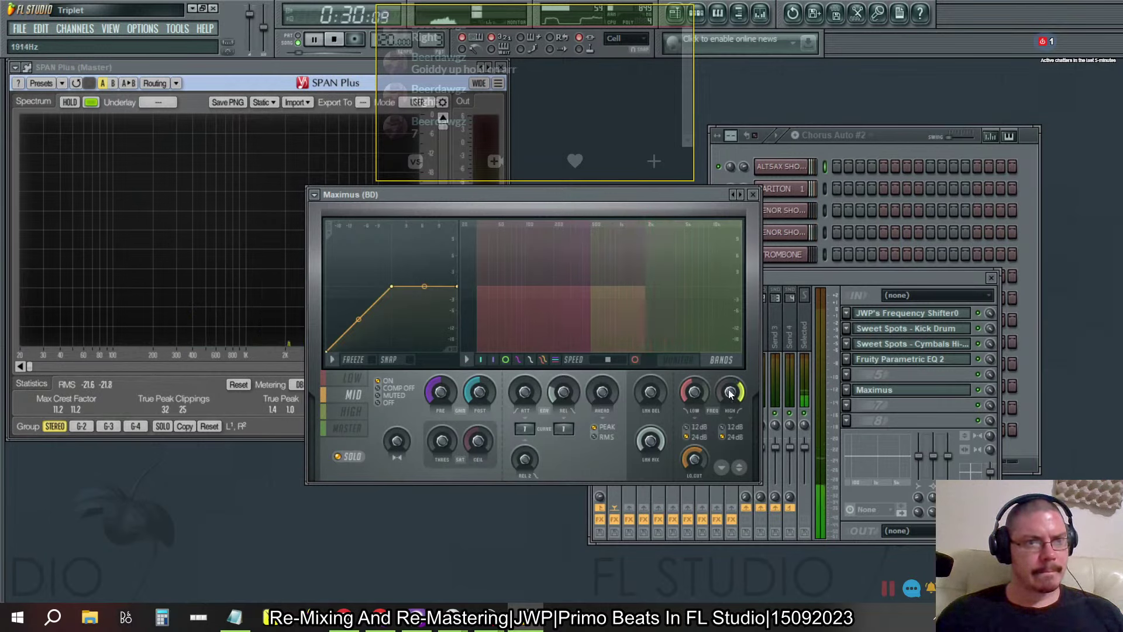
# Step: Compare the soloed high and mid bands of the BD track's Maximus in its monitor view
pyautogui.click(713, 339)
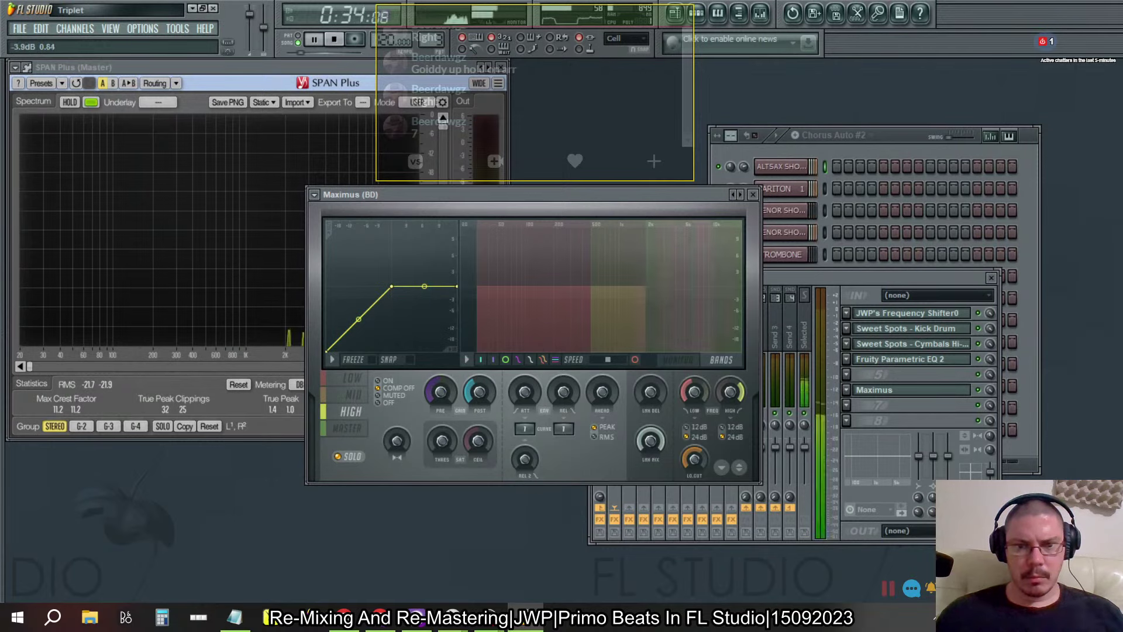
pyautogui.click(678, 360)
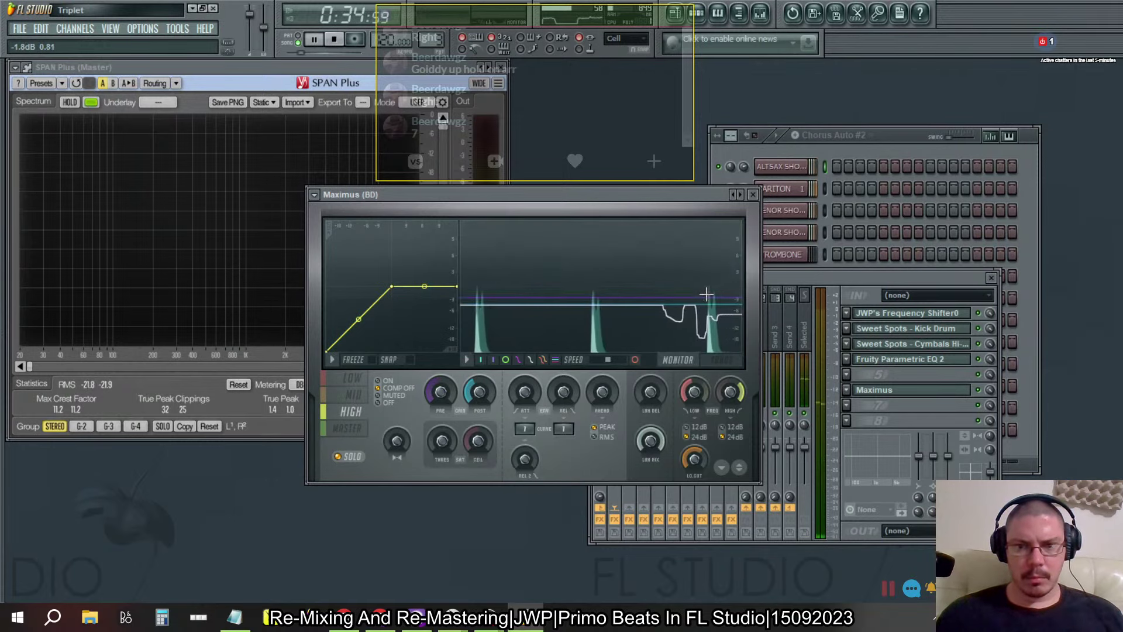
pyautogui.rightClick(441, 392)
pyautogui.click(459, 396)
pyautogui.click(354, 395)
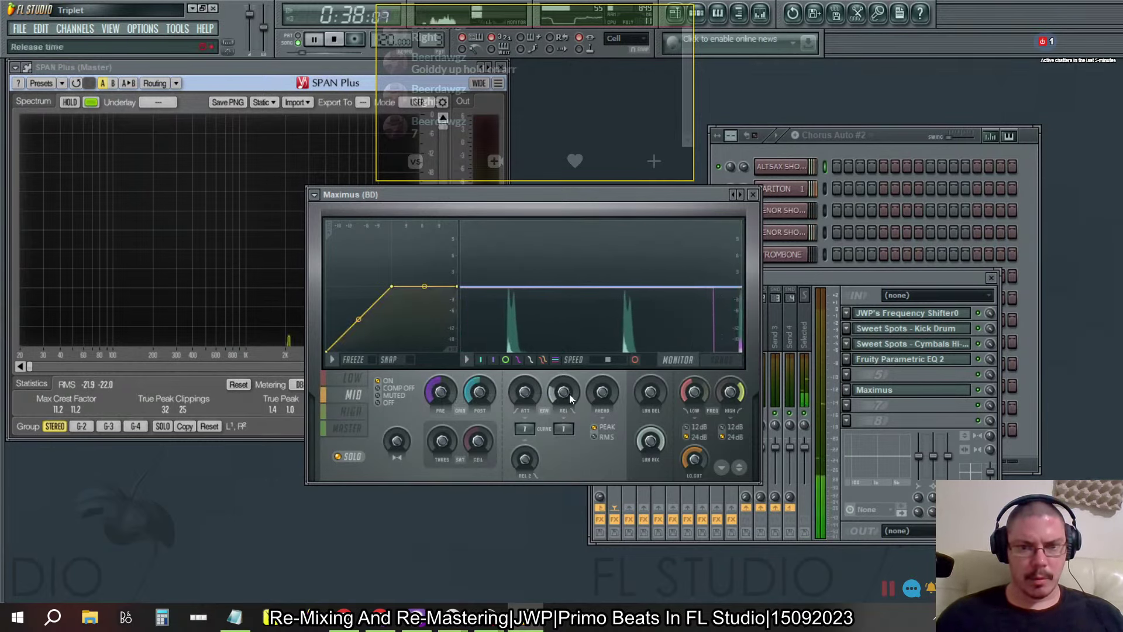
# Step: Raise Maximus's high crossover frequency to about 2356 Hz and fine-tune it by ear
pyautogui.click(721, 359)
pyautogui.moveTo(646, 319)
pyautogui.mouseDown()
pyautogui.moveTo(674, 319)
pyautogui.moveTo(656, 319)
pyautogui.mouseUp()
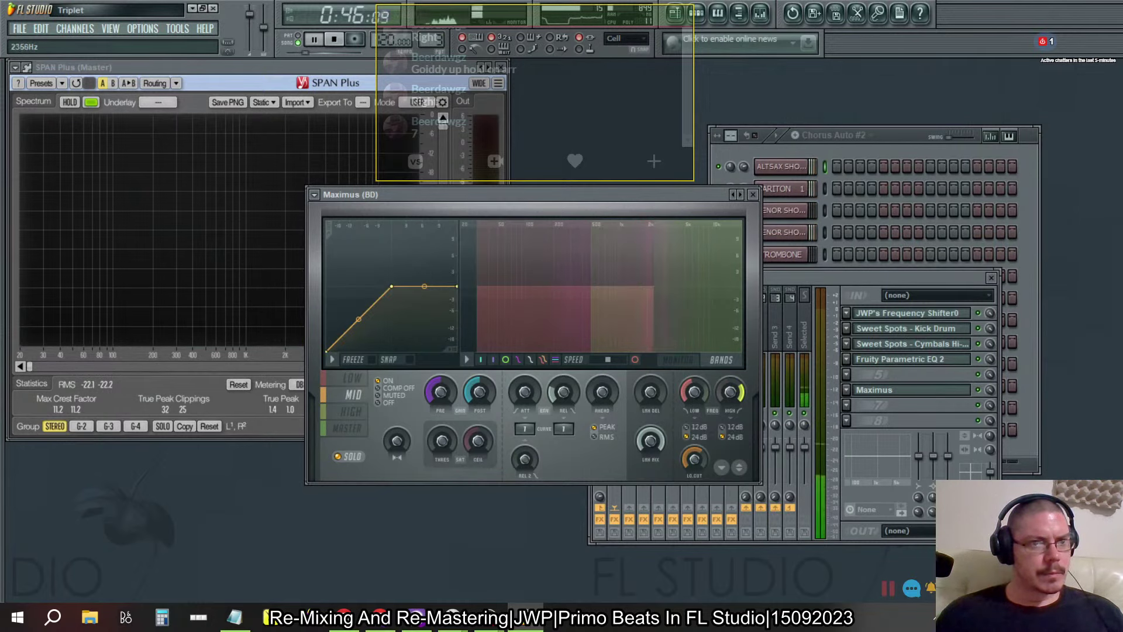
pyautogui.rightClick(730, 394)
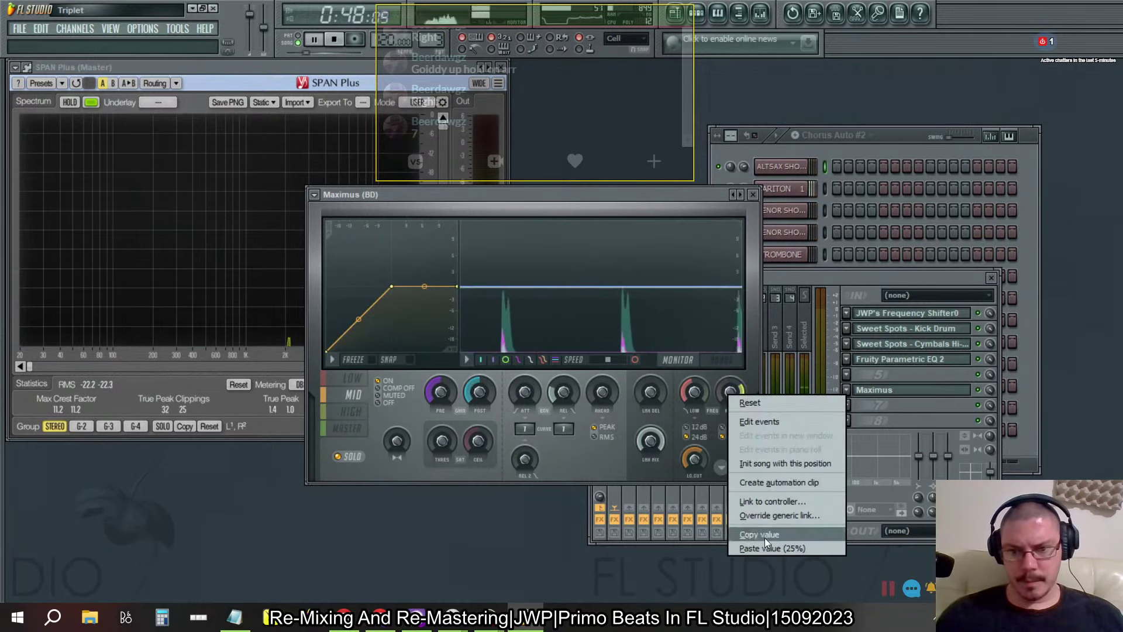
pyautogui.click(731, 385)
pyautogui.moveTo(731, 386); pyautogui.dragTo(731, 394)
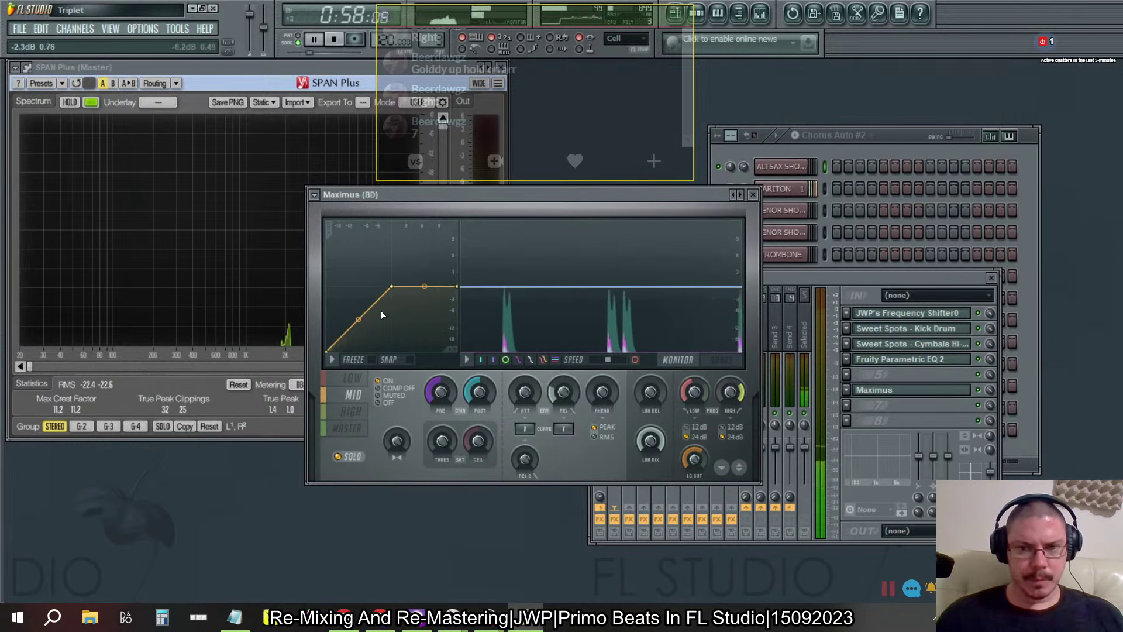
# Step: Compare the soloed low band with the mid band and check the crossover display in Maximus
pyautogui.click(353, 379)
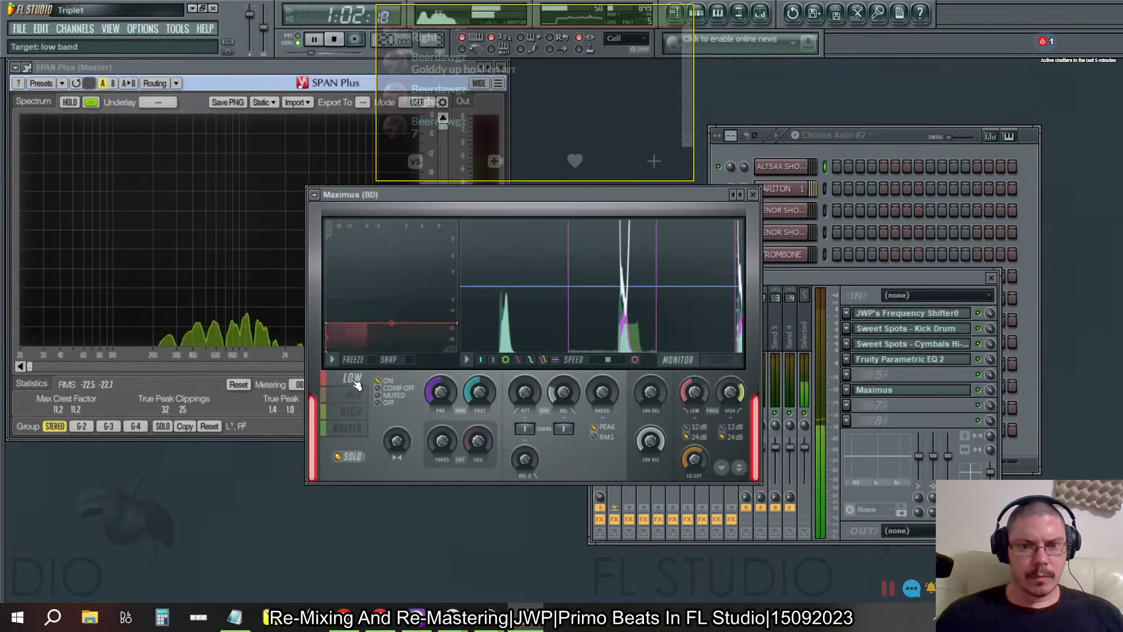
pyautogui.click(719, 359)
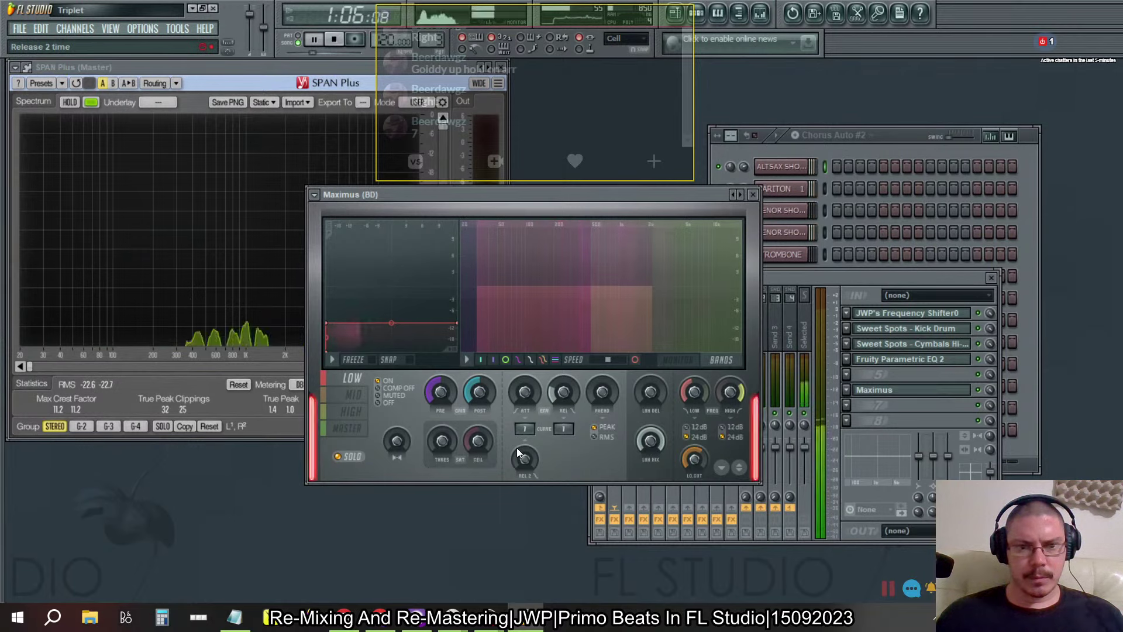
pyautogui.click(353, 395)
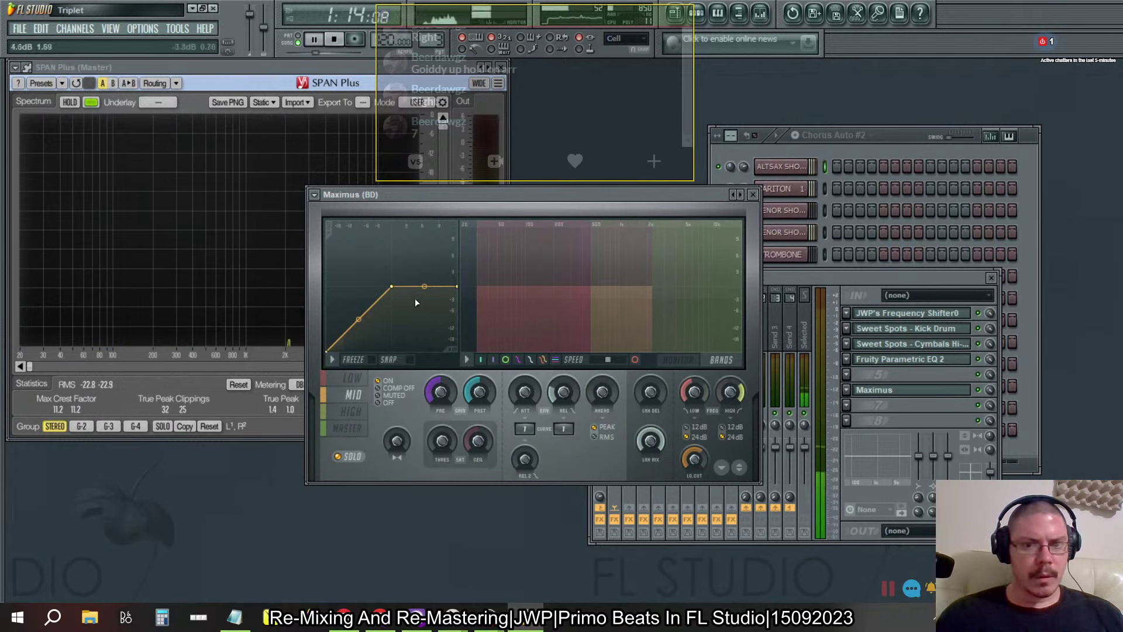
# Step: Lower the end and middle points of the mid band's compression curve and reset the tension of its first segment
pyautogui.rightClick(392, 287)
pyautogui.click(392, 287)
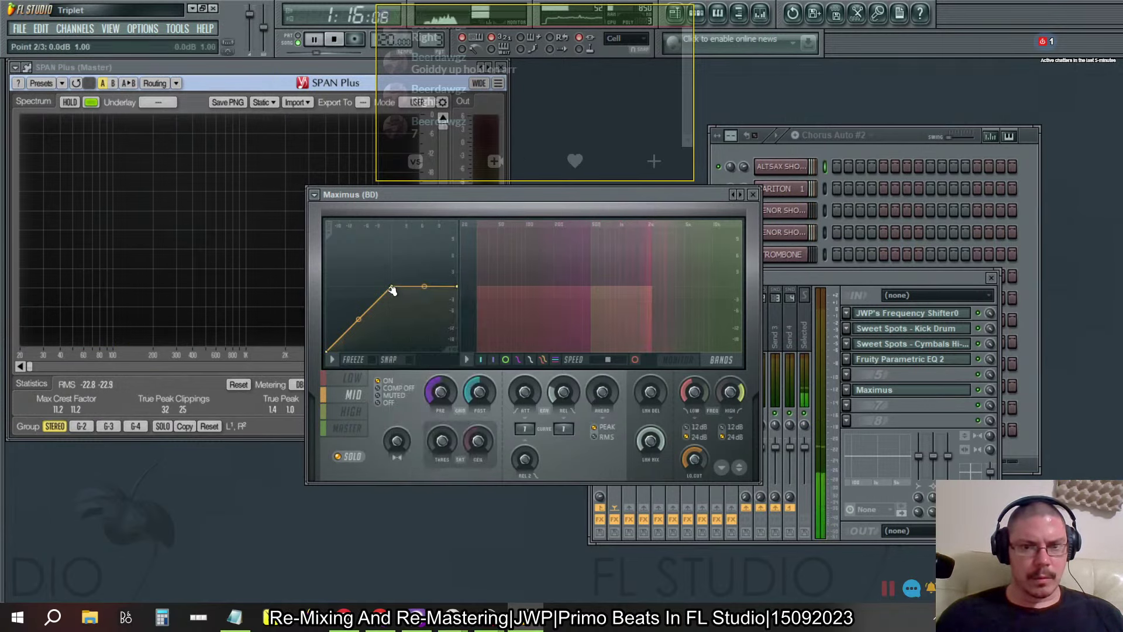
pyautogui.click(674, 362)
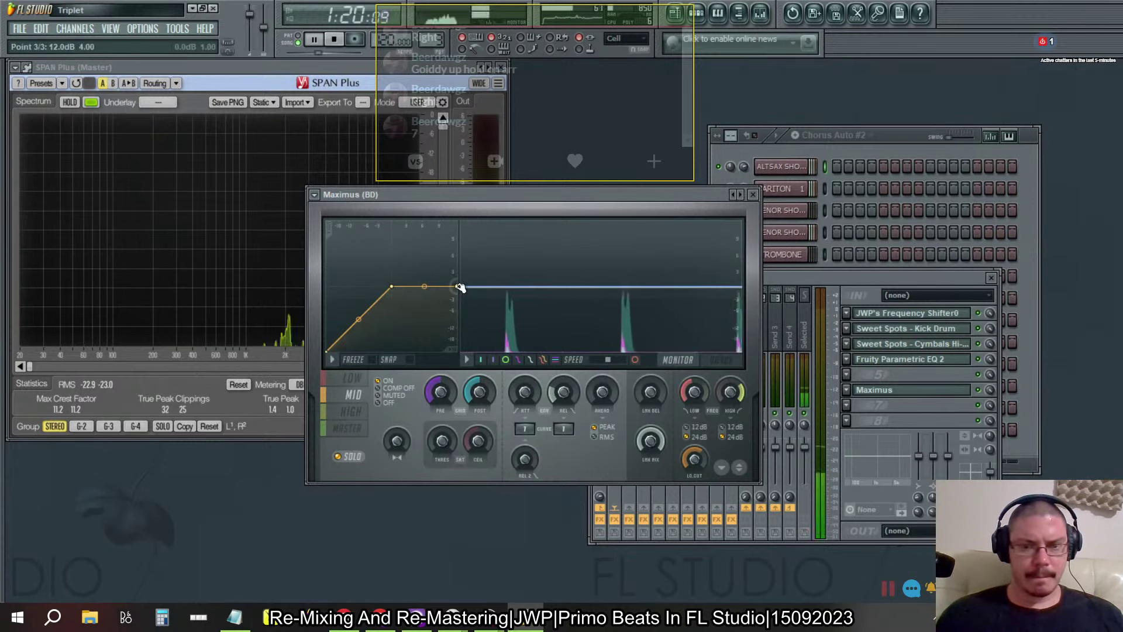
pyautogui.moveTo(457, 287); pyautogui.dragTo(468, 330)
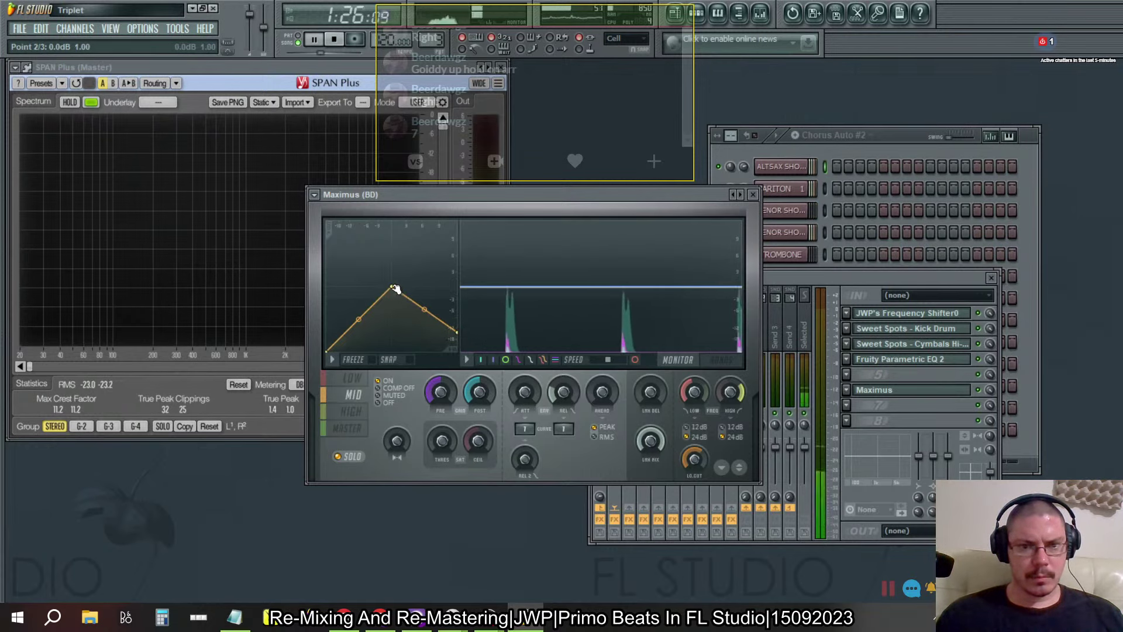
pyautogui.moveTo(395, 289); pyautogui.dragTo(358, 332)
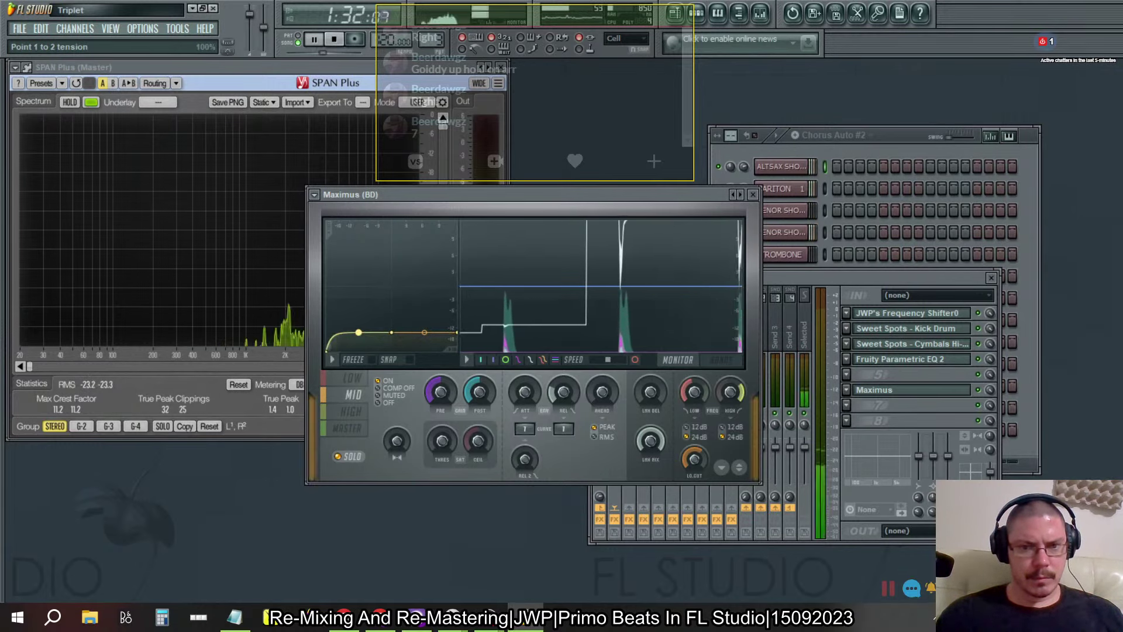
pyautogui.moveTo(358, 332)
pyautogui.mouseDown()
pyautogui.moveTo(358, 351)
pyautogui.moveTo(358, 332)
pyautogui.mouseUp()
pyautogui.rightClick(359, 332)
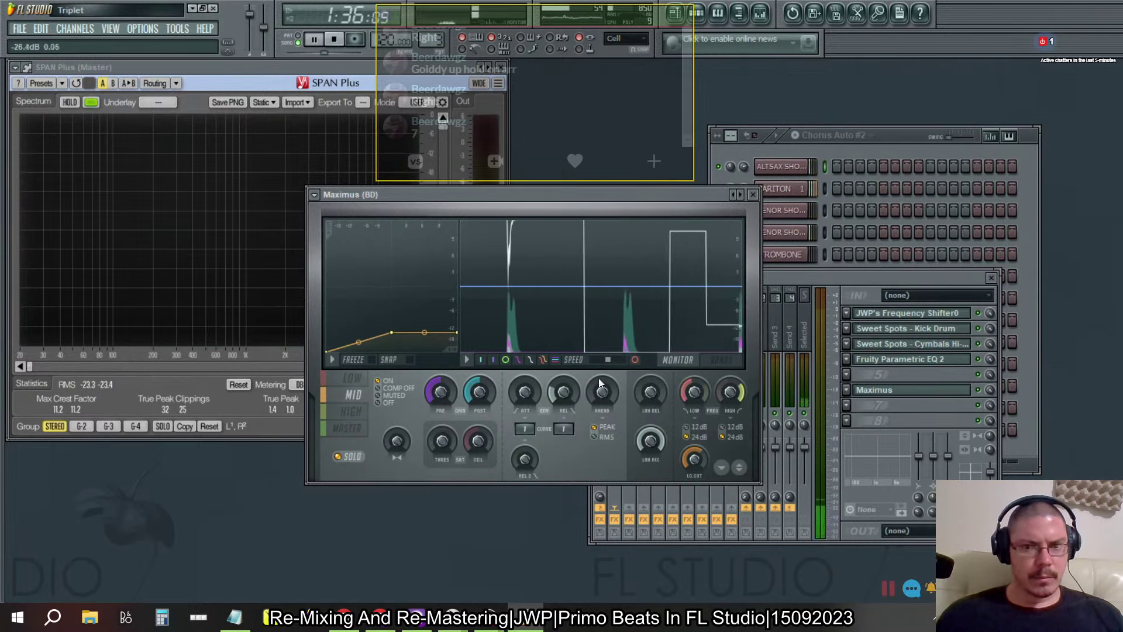
# Step: Compare the BD track with and without Maximus, placing the plugin clear of the spectrum and monitoring its master output
pyautogui.click(752, 194)
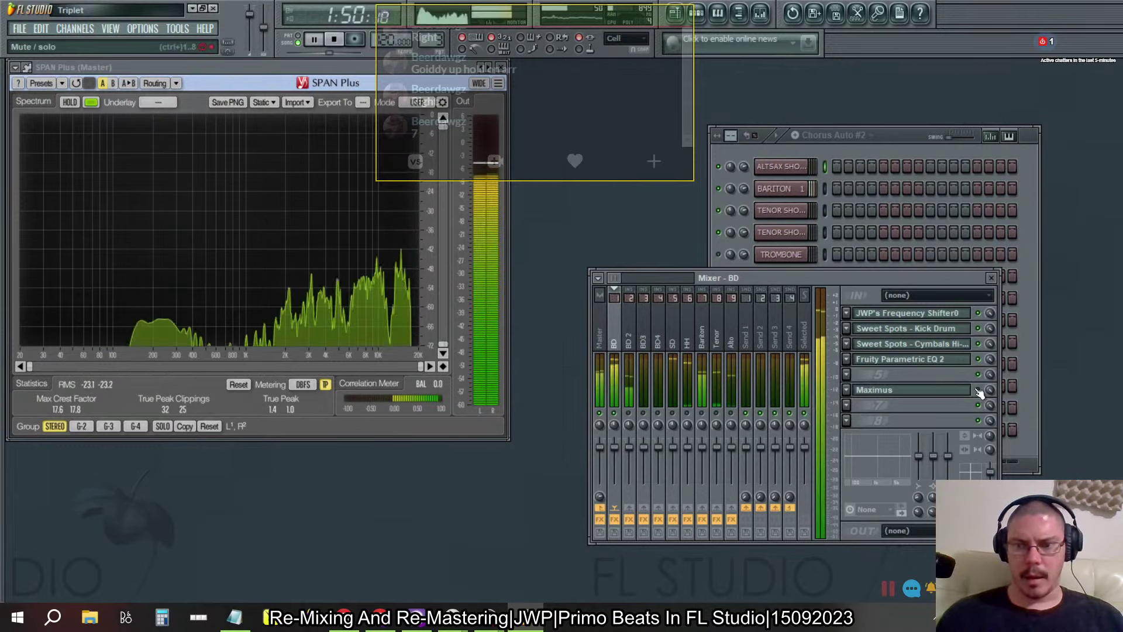
pyautogui.click(901, 395)
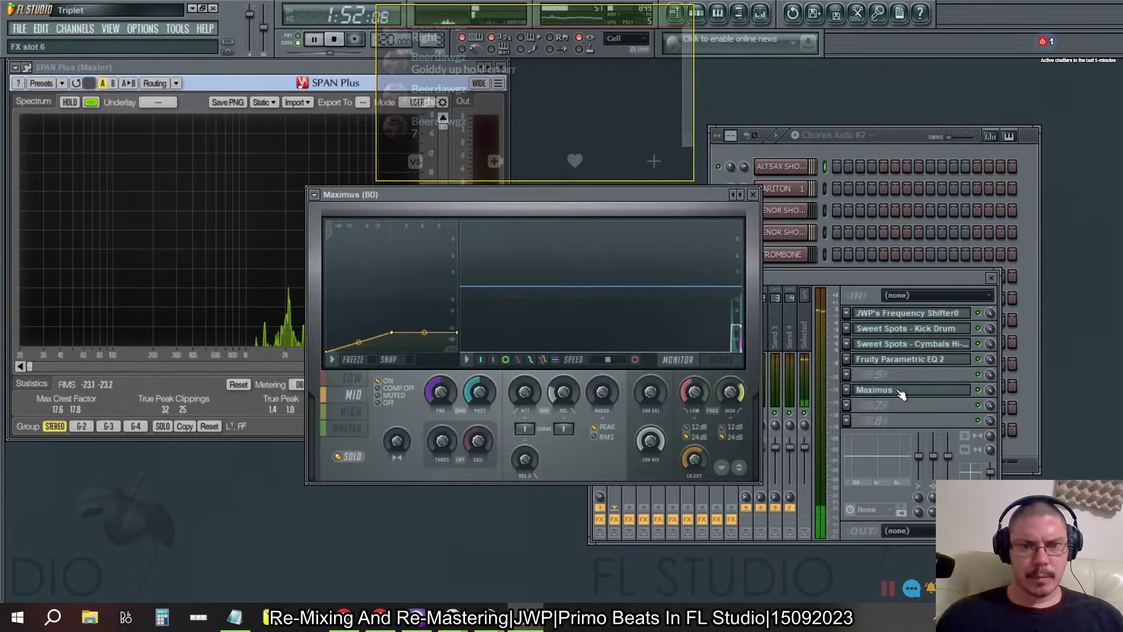
pyautogui.click(347, 428)
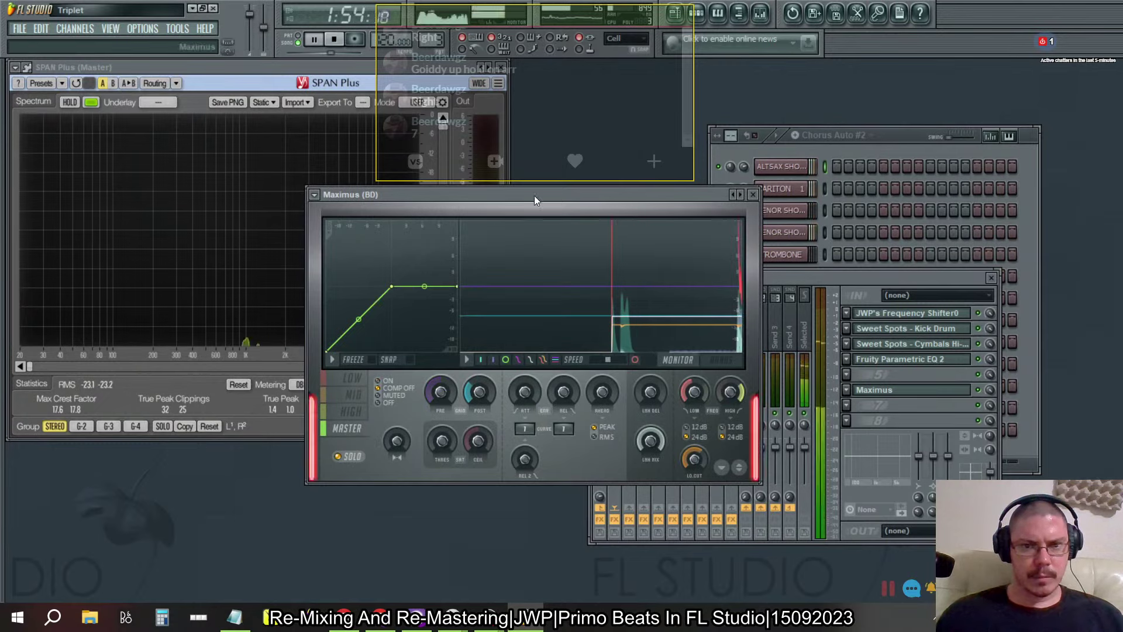
pyautogui.moveTo(535, 195); pyautogui.dragTo(693, 292)
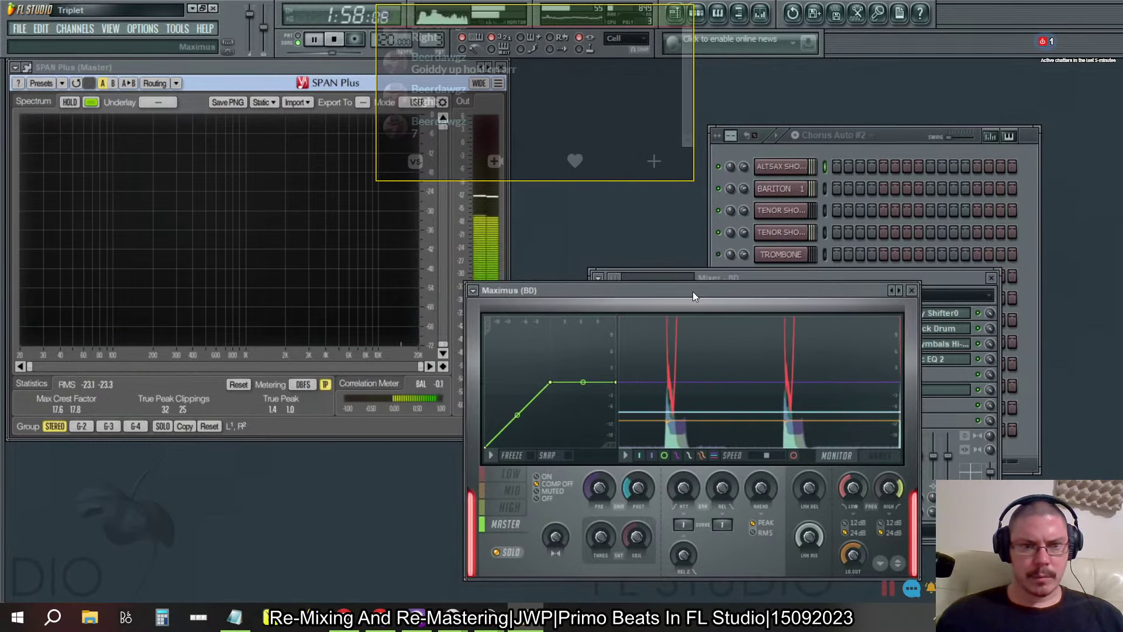
pyautogui.click(813, 275)
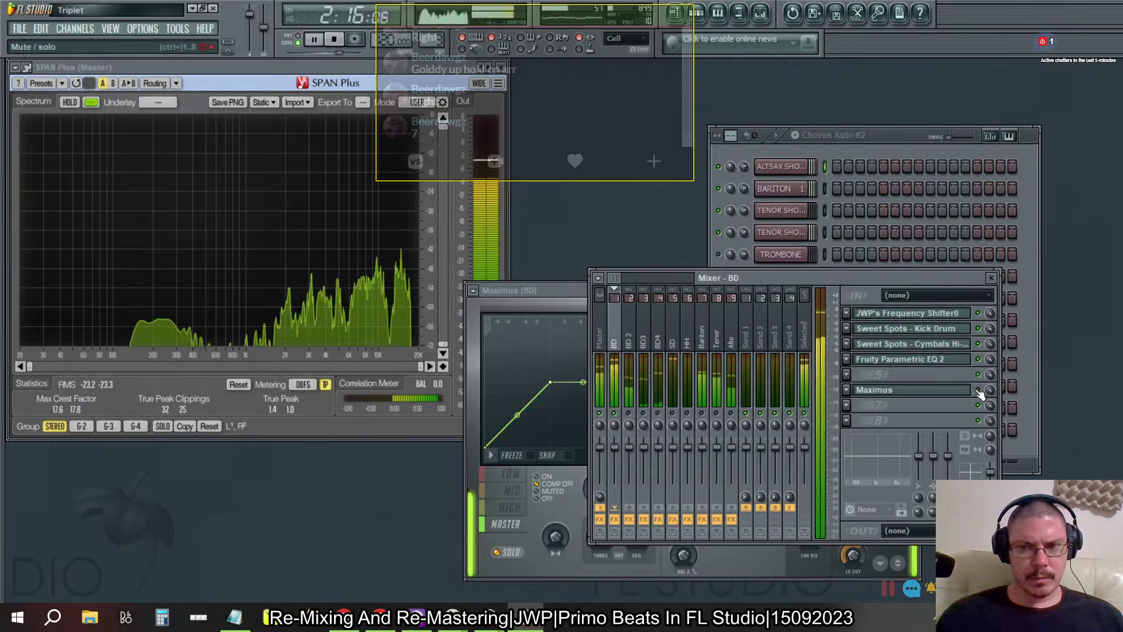
pyautogui.click(556, 292)
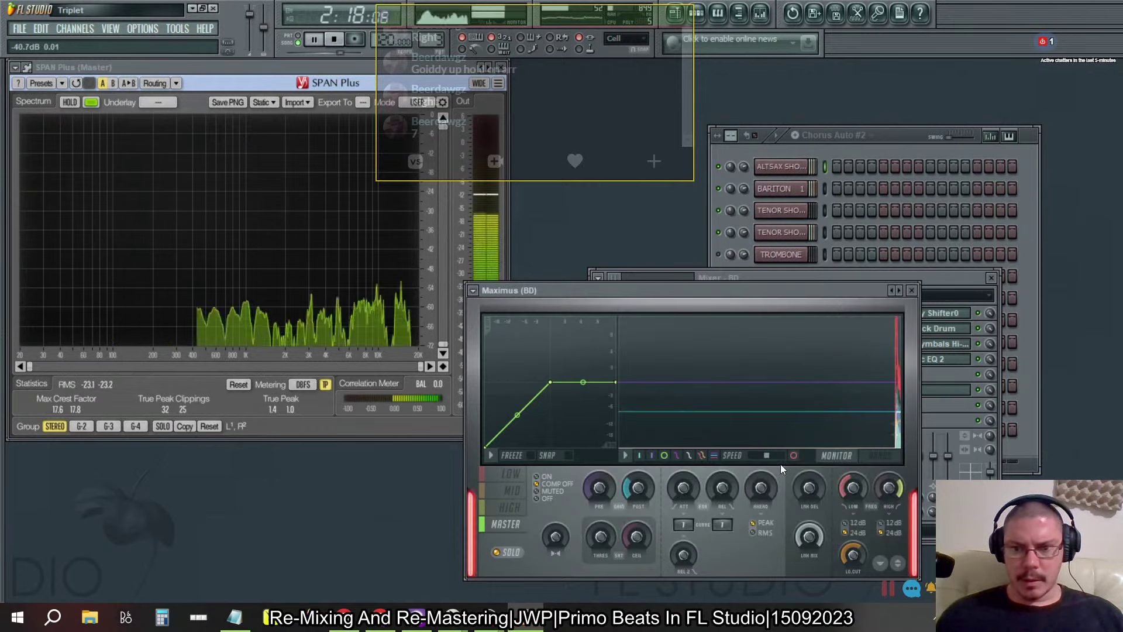
# Step: Check the high band and try a higher post gain on the mid band, restoring the previous gain
pyautogui.click(523, 509)
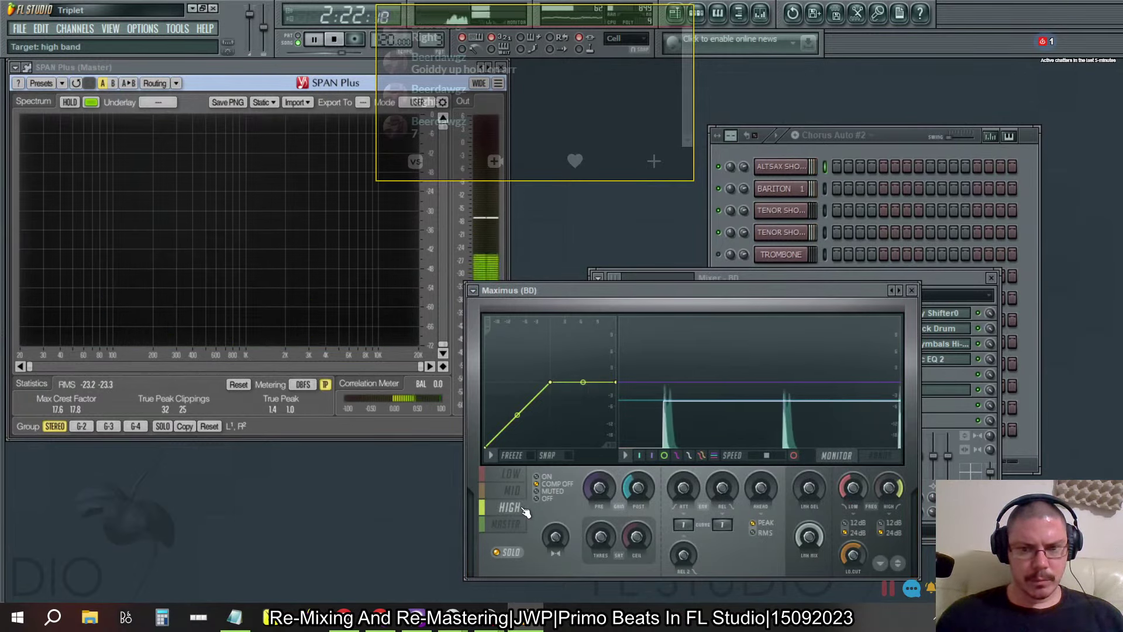
pyautogui.click(512, 490)
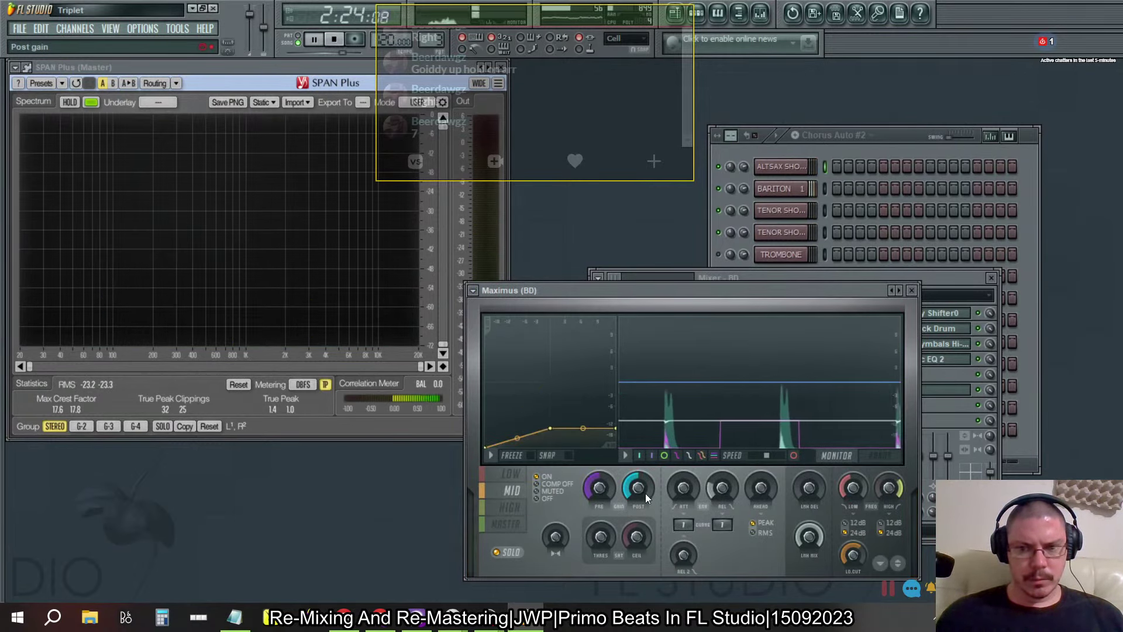
pyautogui.scroll(5, 645, 494)
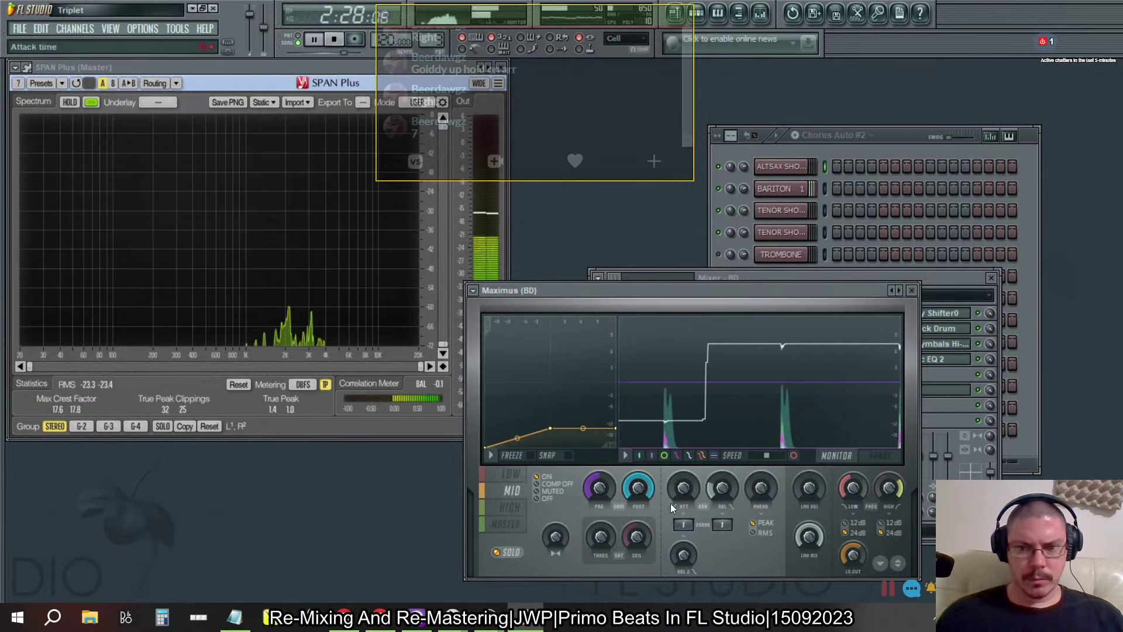
pyautogui.rightClick(635, 494)
pyautogui.click(654, 445)
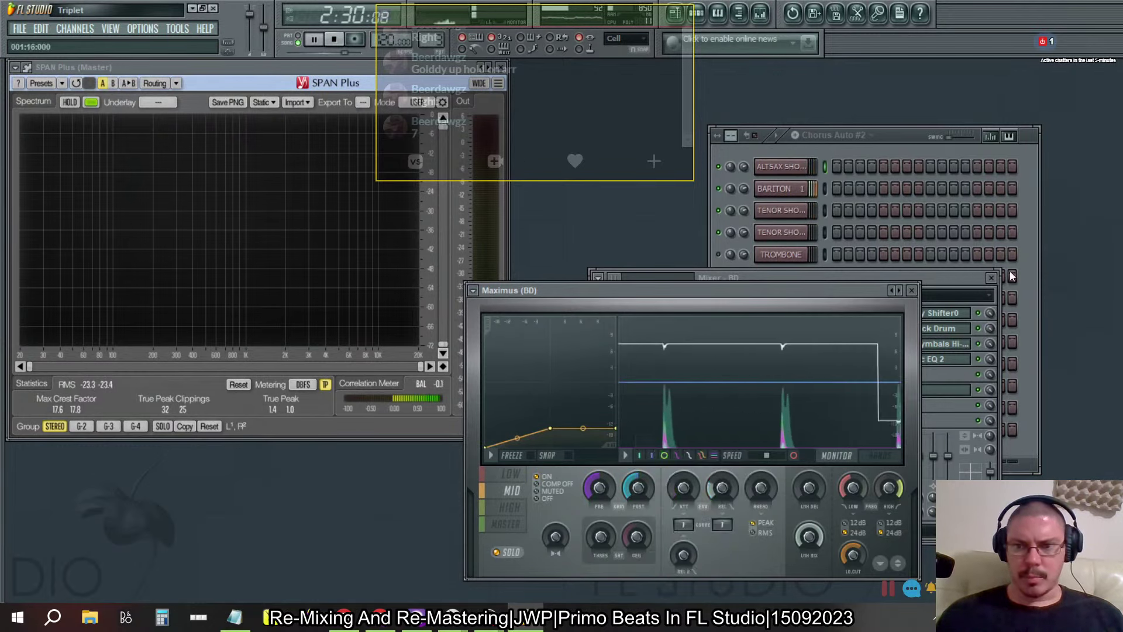
# Step: Place BD's Maximus beside the mixer and open the Maximus on the BD 2 track
pyautogui.click(953, 279)
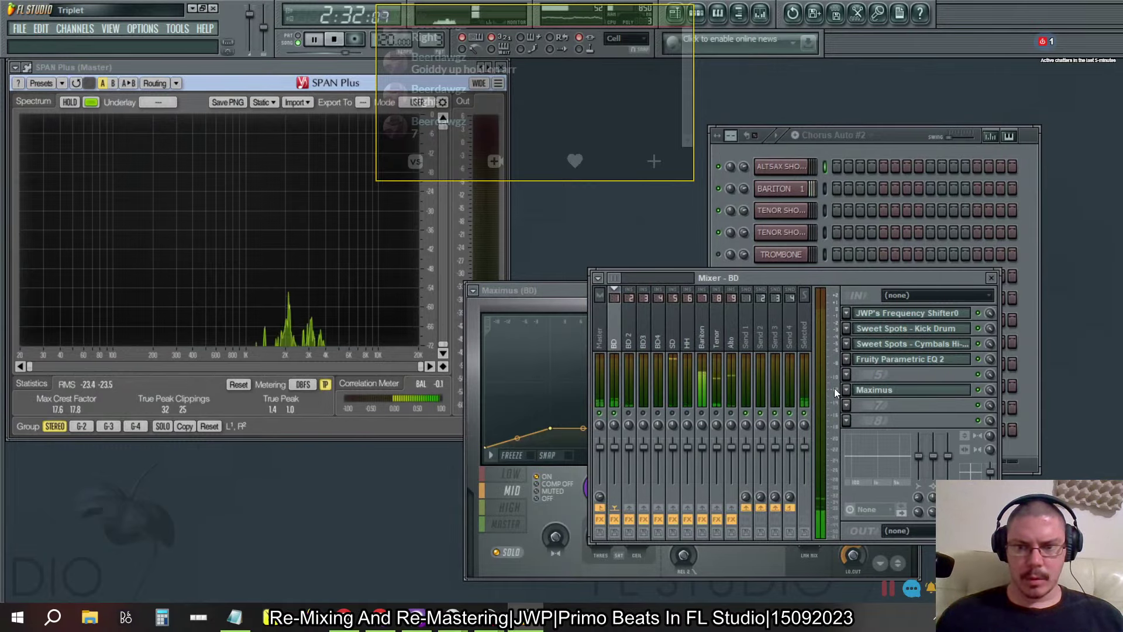
pyautogui.moveTo(581, 306); pyautogui.dragTo(303, 283)
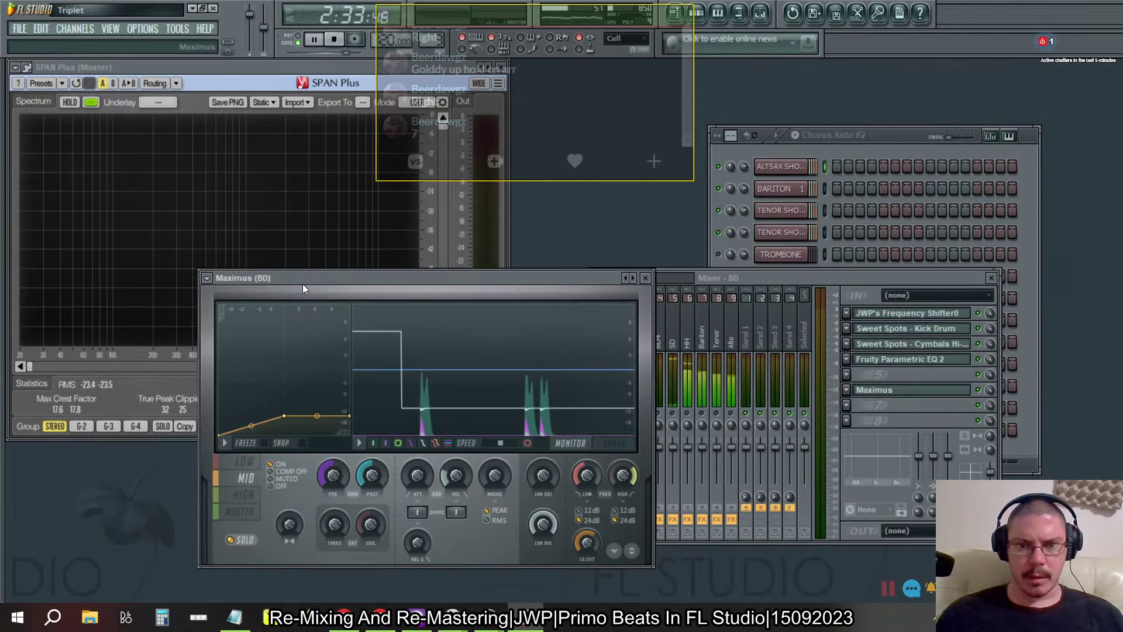
pyautogui.click(671, 338)
pyautogui.click(657, 341)
pyautogui.click(641, 344)
pyautogui.click(633, 345)
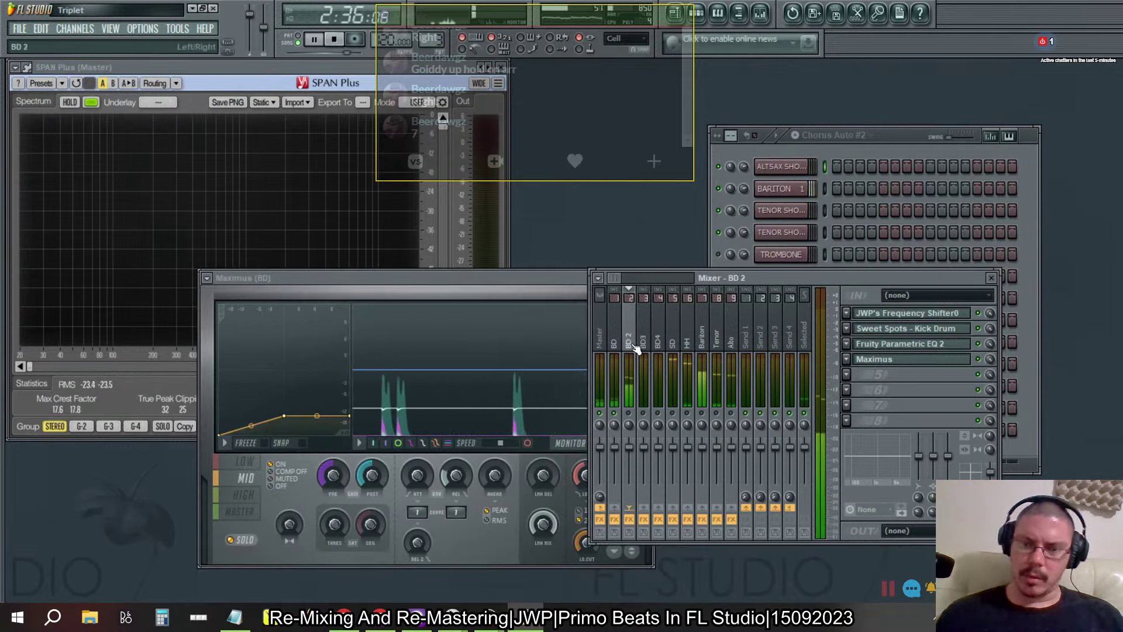
pyautogui.click(893, 358)
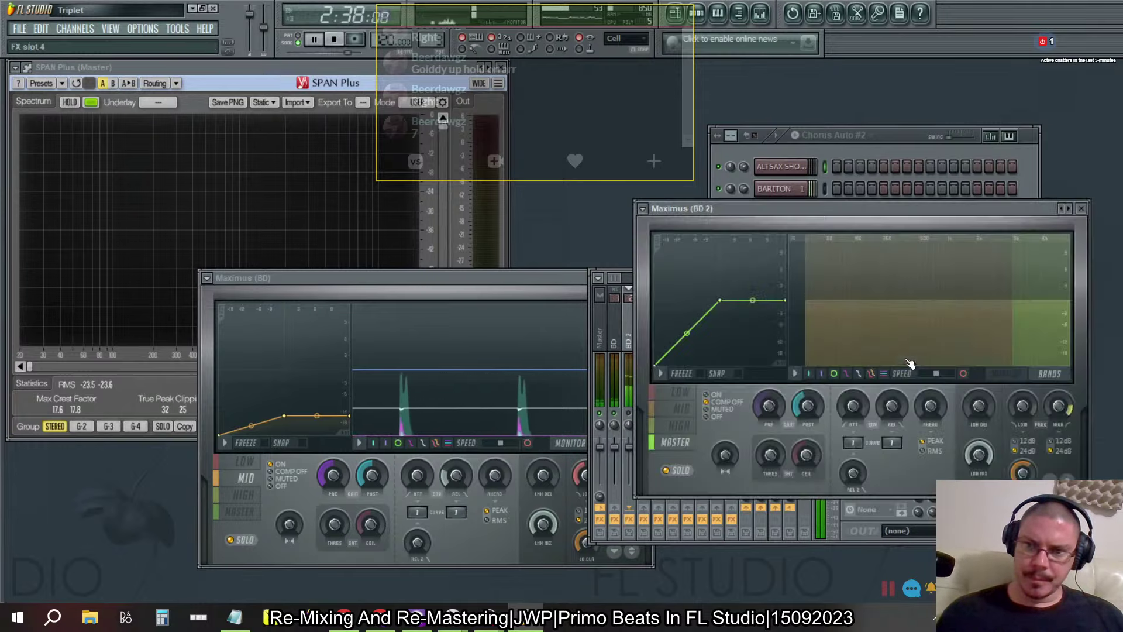
# Step: Copy the BD 2 Maximus settings onto the BD track's Maximus, close the source plugin, and check the low and mid bands
pyautogui.click(646, 208)
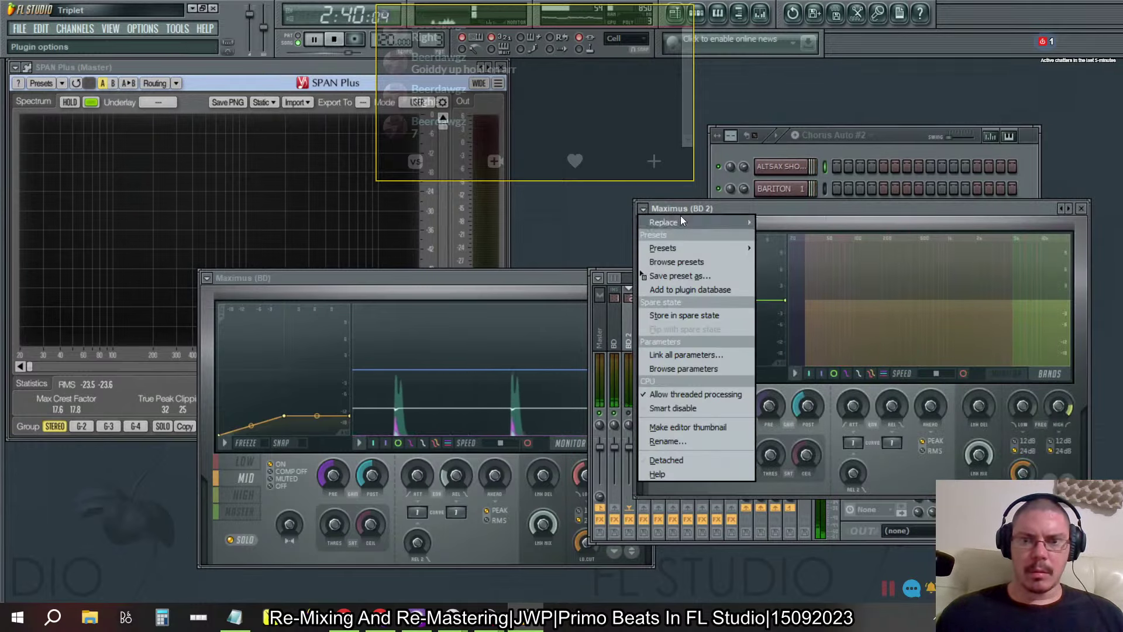
pyautogui.moveTo(672, 269); pyautogui.dragTo(311, 278)
pyautogui.click(1082, 210)
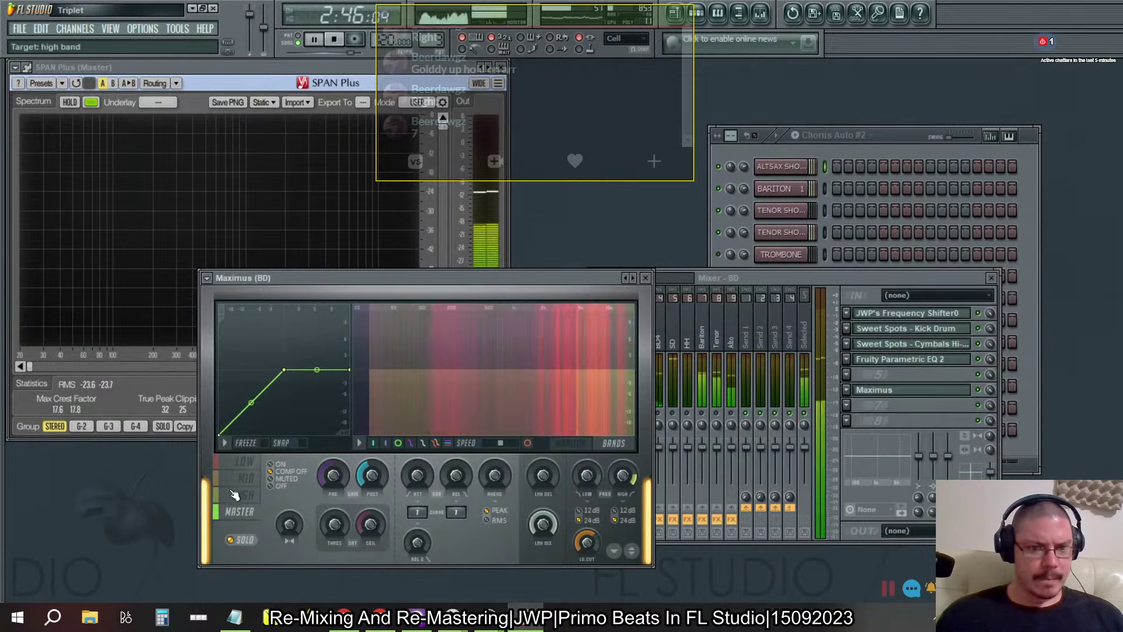
pyautogui.click(244, 462)
pyautogui.click(246, 478)
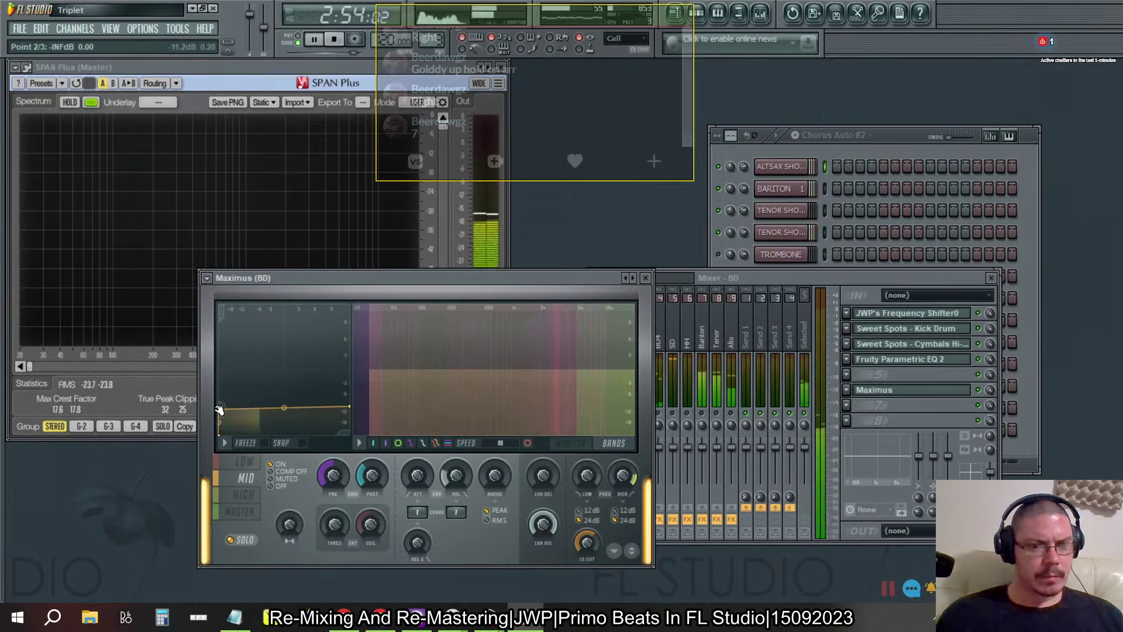
# Step: Adjust the second point of the mid-band compression curve on BD's Maximus and close the plugin
pyautogui.moveTo(260, 407); pyautogui.dragTo(233, 407)
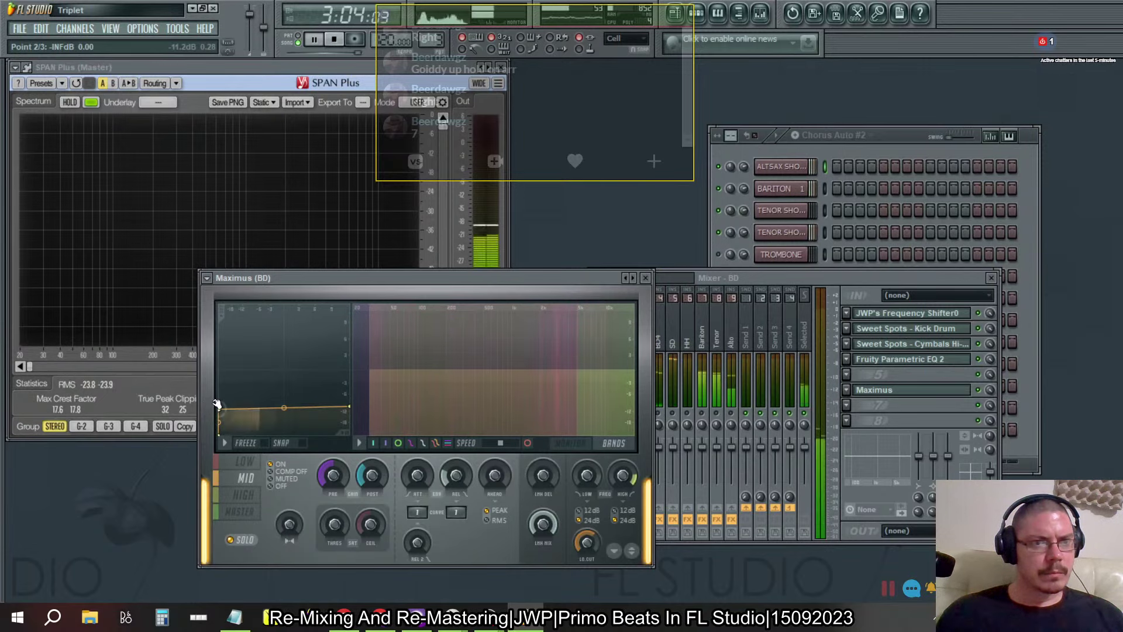
pyautogui.moveTo(227, 404); pyautogui.dragTo(227, 404)
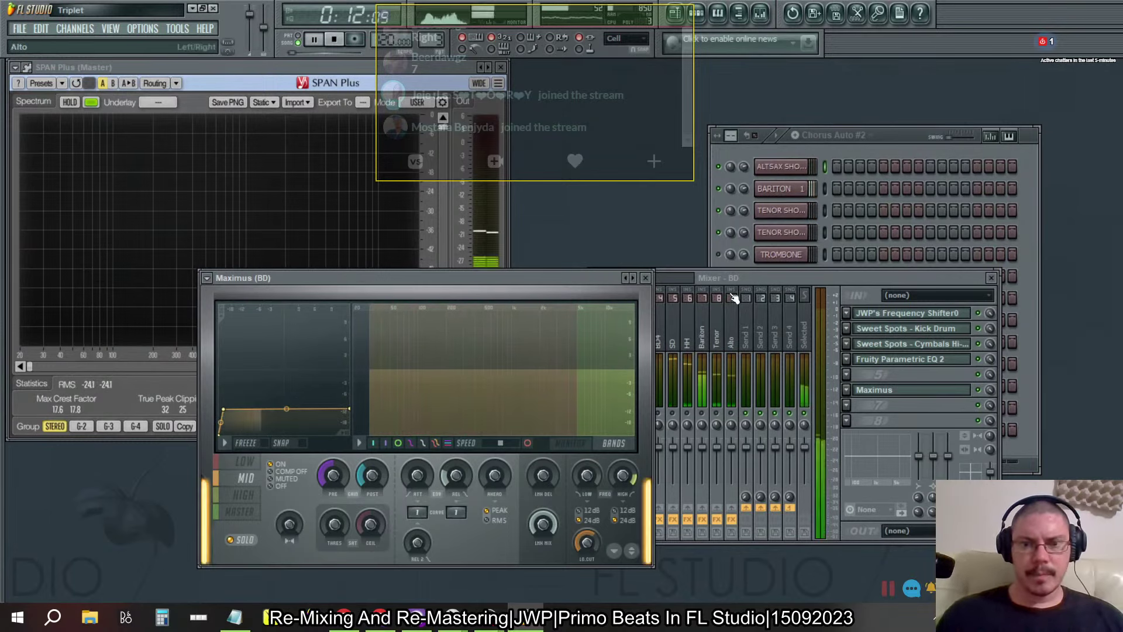
pyautogui.click(645, 277)
# Step: On BD 2's Maximus, shift the second point of the mid-band curve inward to about -27.0 dB and close the plugin
pyautogui.click(634, 330)
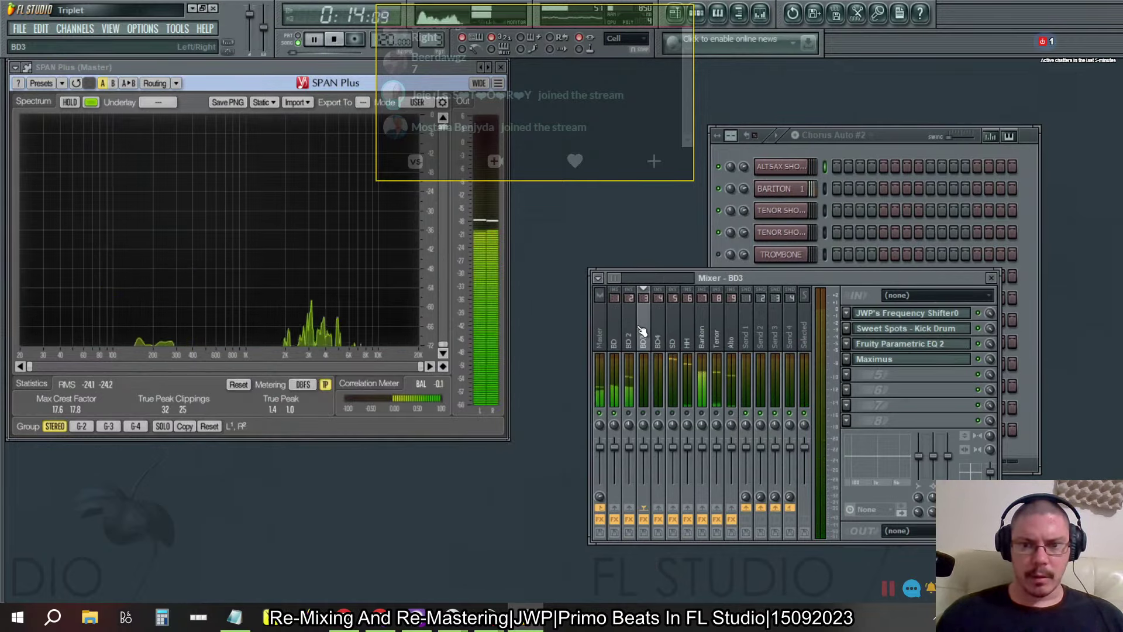
pyautogui.click(930, 359)
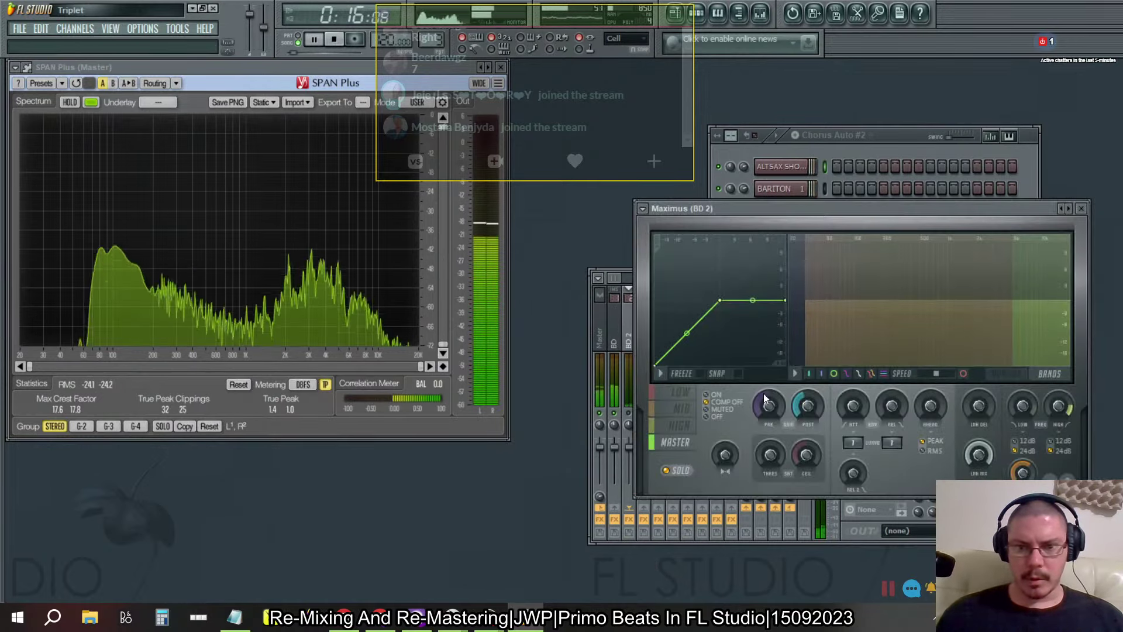
pyautogui.click(681, 410)
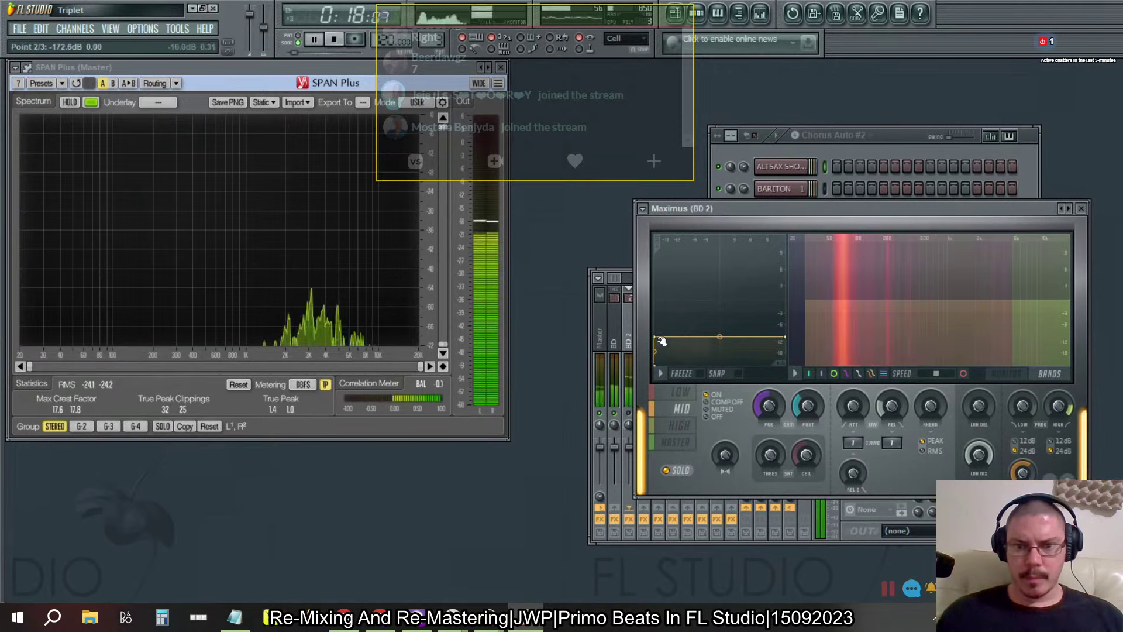
pyautogui.moveTo(655, 337); pyautogui.dragTo(659, 338)
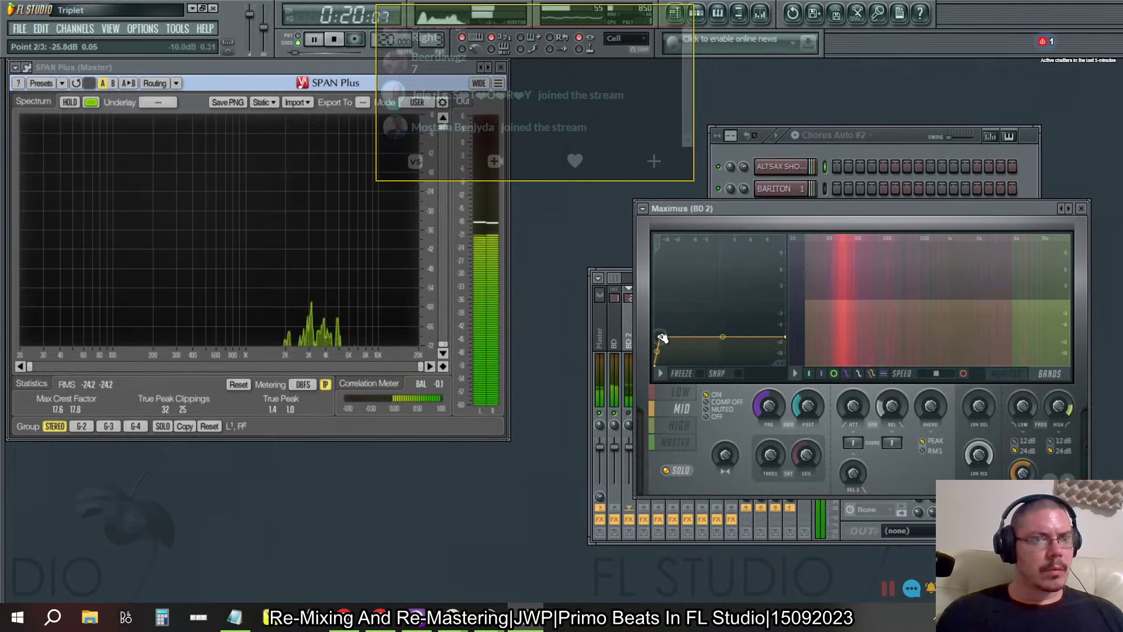
pyautogui.moveTo(661, 337); pyautogui.dragTo(663, 338)
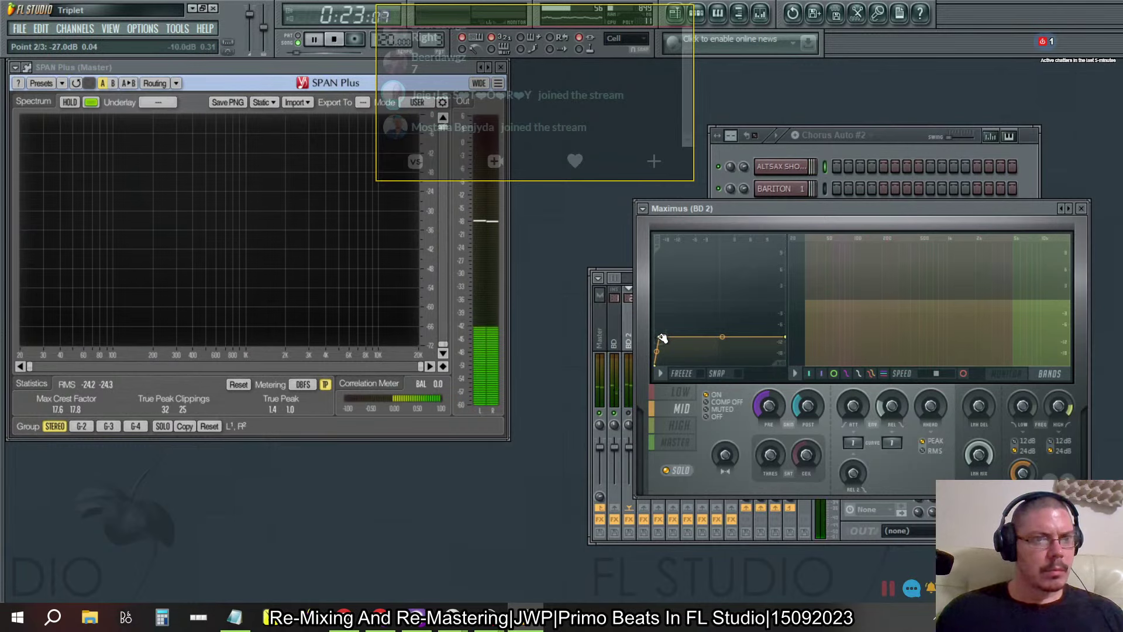
pyautogui.click(1080, 208)
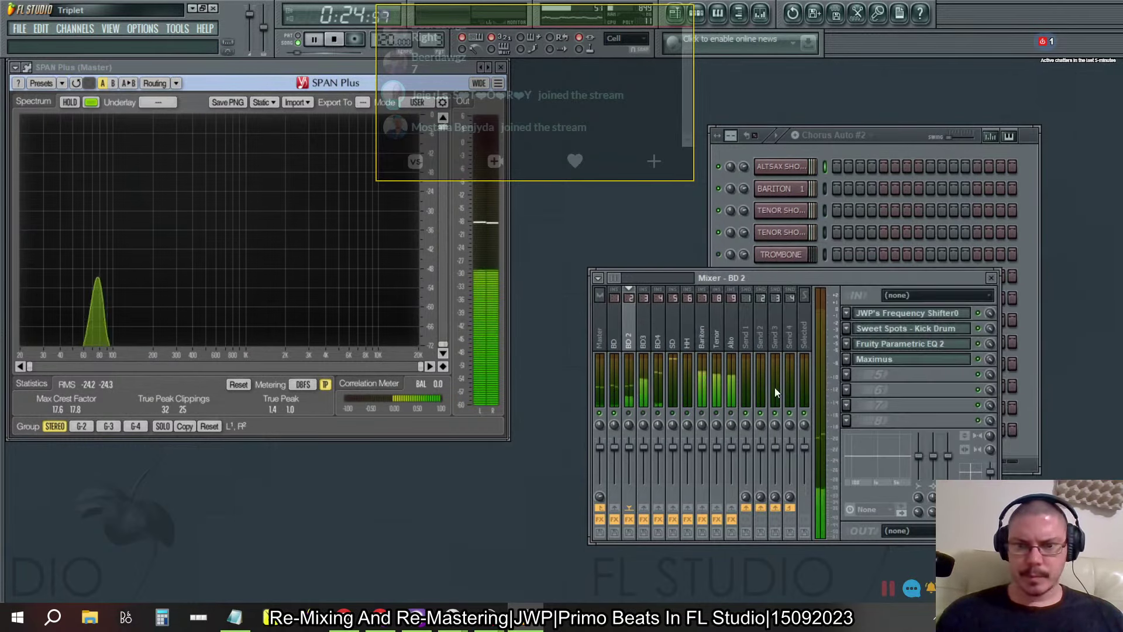
# Step: Move the second mid-band curve point to about -32.0 dB on BD3's Maximus and about -28.4 dB on BD4's Maximus
pyautogui.click(928, 367)
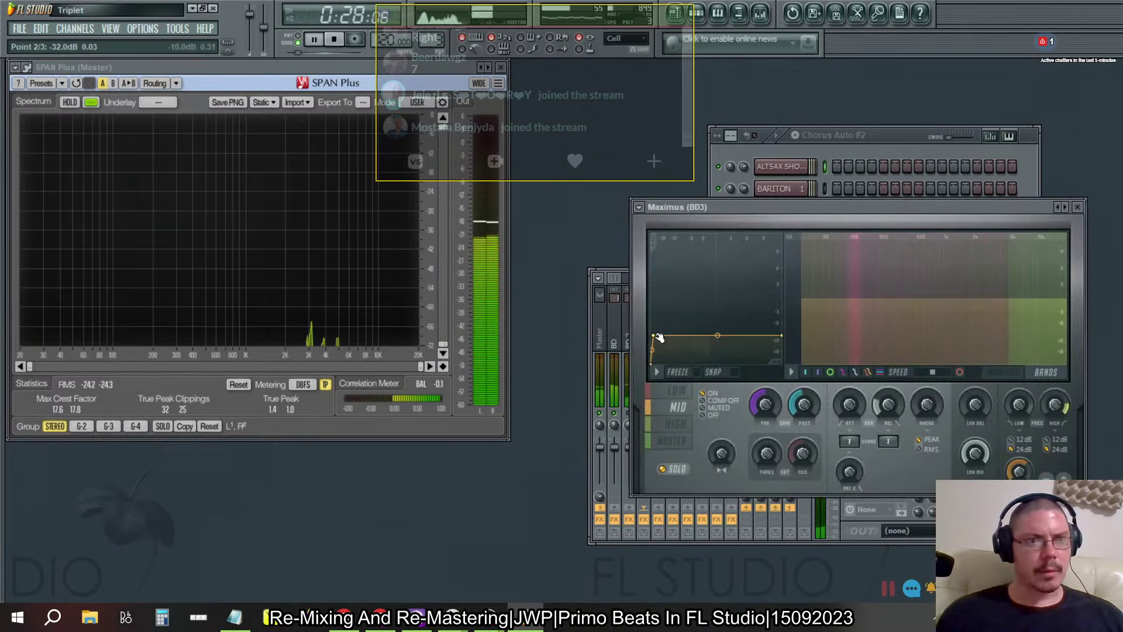
pyautogui.click(1077, 206)
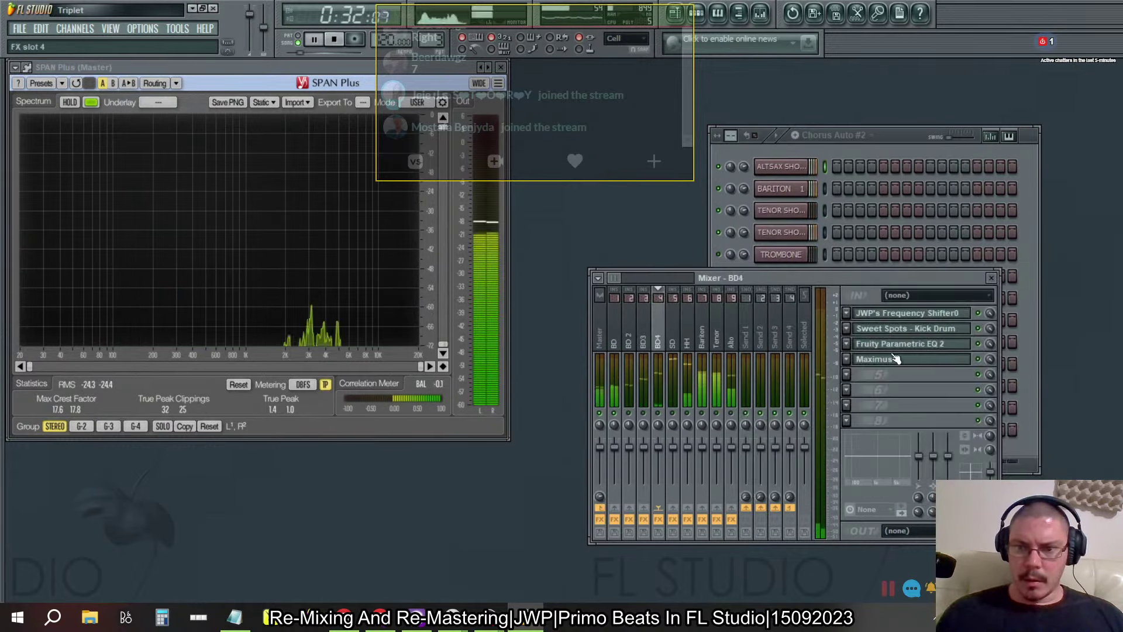
pyautogui.click(874, 359)
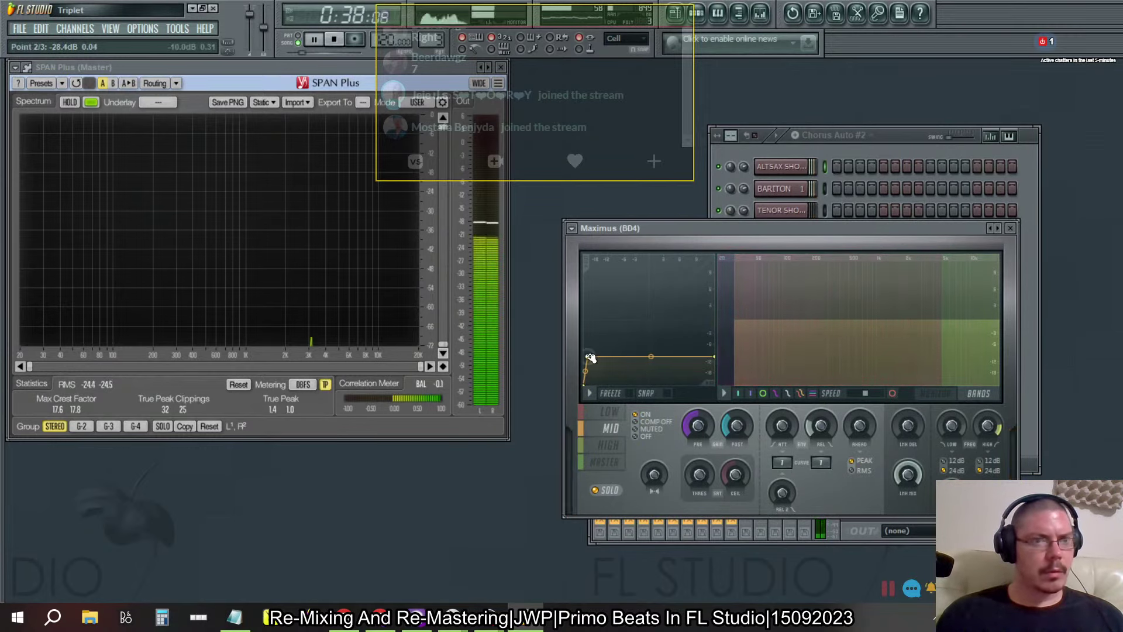
pyautogui.click(1010, 228)
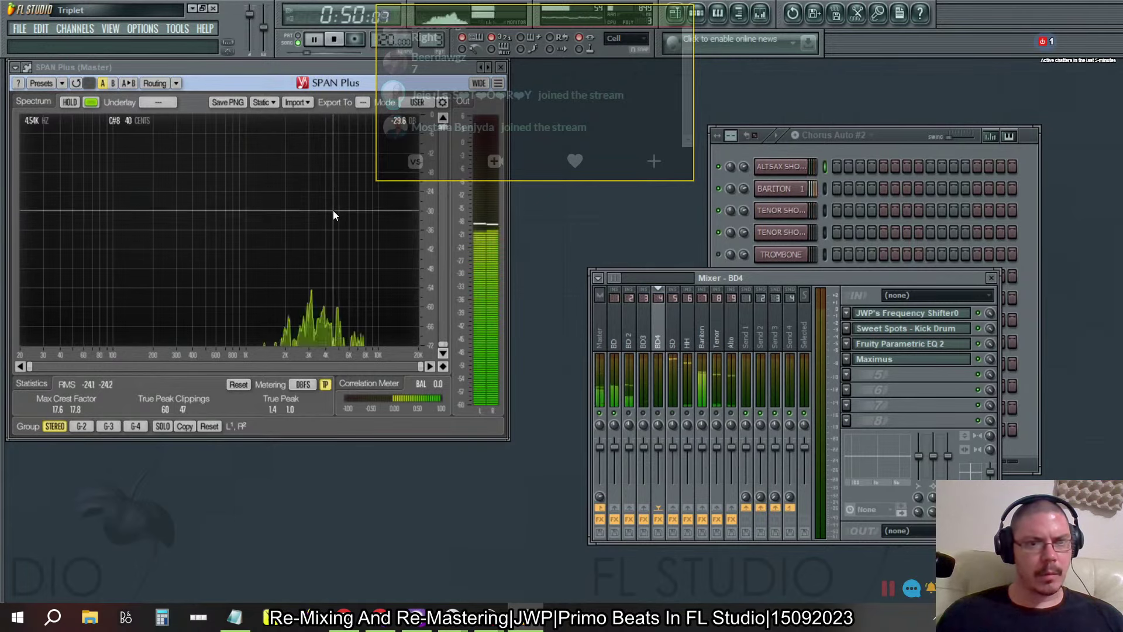
# Step: Raise the mid-band post gain on BD's Maximus while watching the spectrum, and close the plugin
pyautogui.click(603, 316)
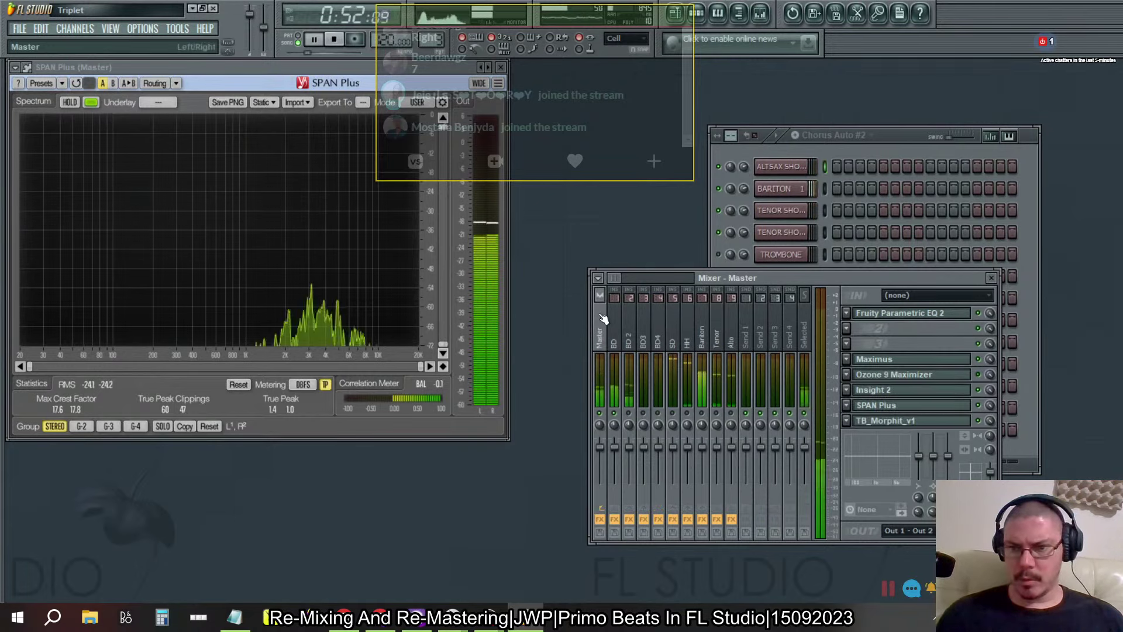
pyautogui.click(617, 321)
pyautogui.click(883, 390)
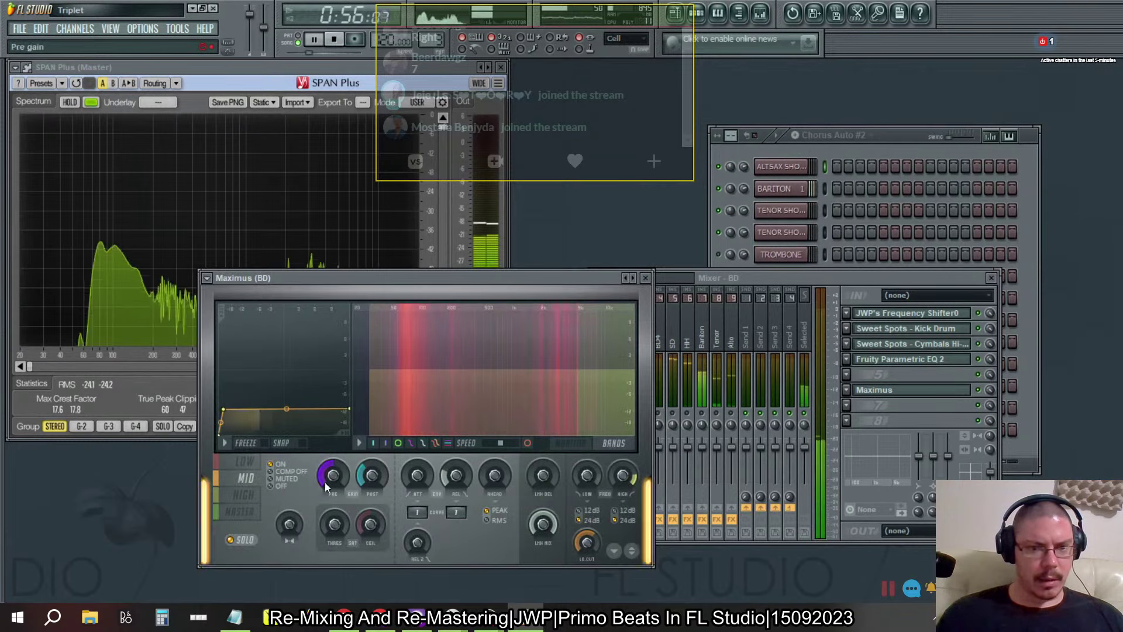
pyautogui.rightClick(370, 475)
pyautogui.click(392, 440)
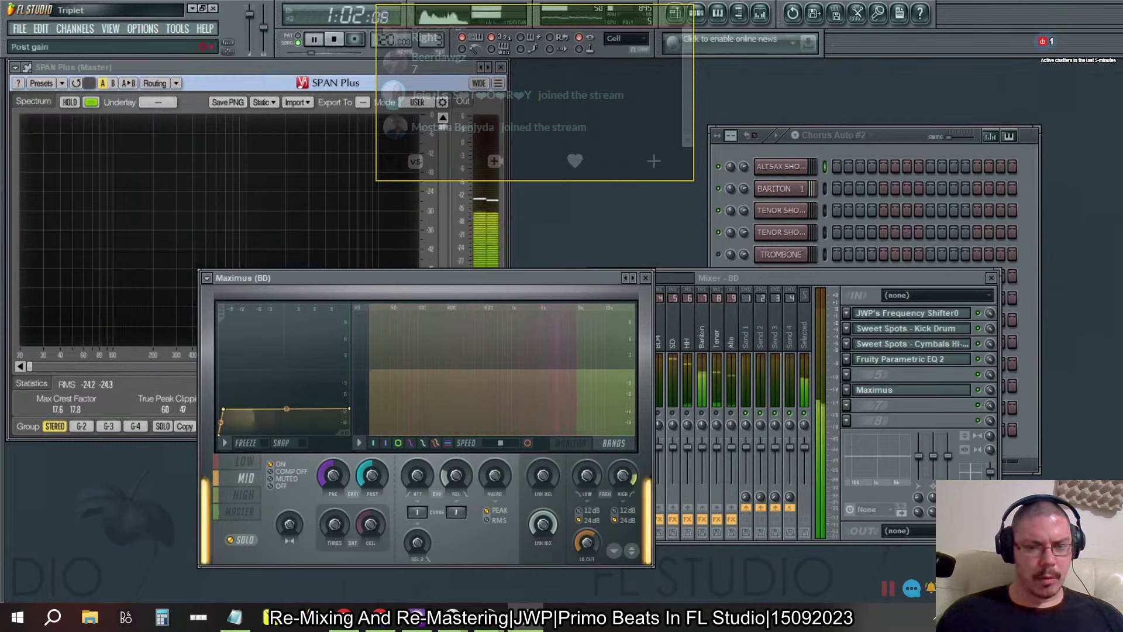
pyautogui.moveTo(372, 477); pyautogui.dragTo(372, 467)
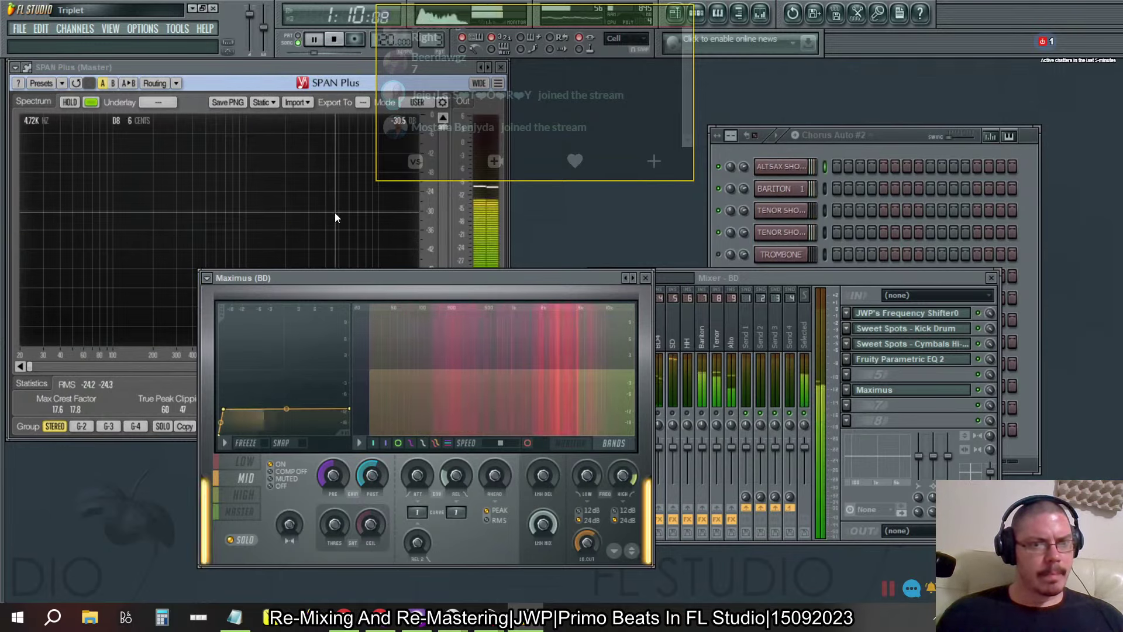
pyautogui.click(646, 279)
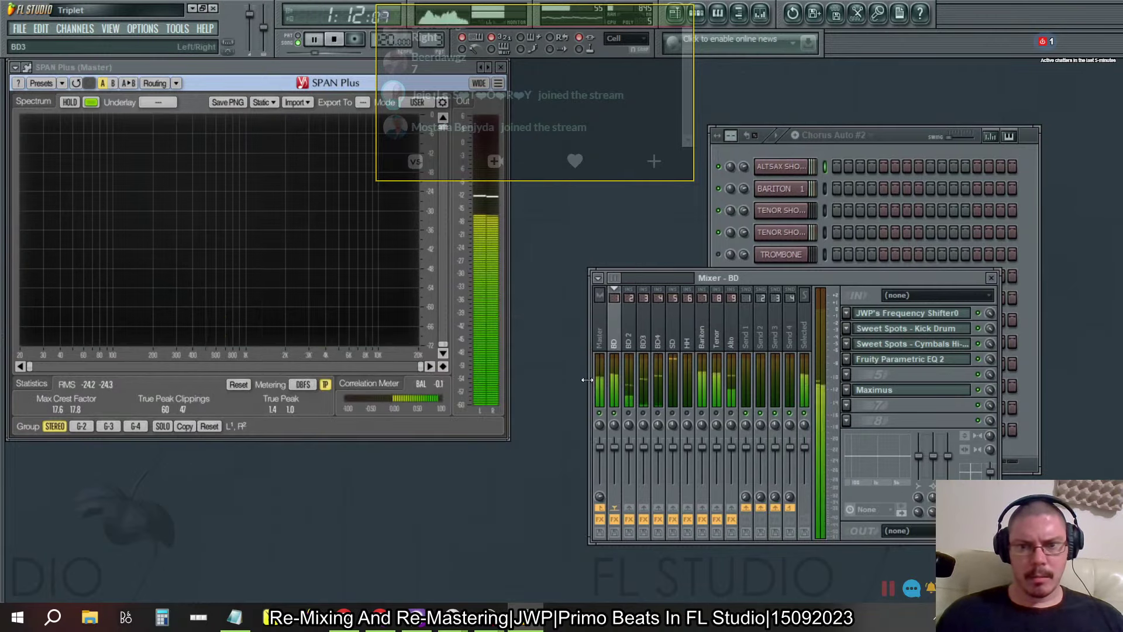
# Step: Switch the solo from BD to BD 2 and raise the mid-band post gain on BD 2's Maximus
pyautogui.rightClick(615, 413)
pyautogui.rightClick(628, 413)
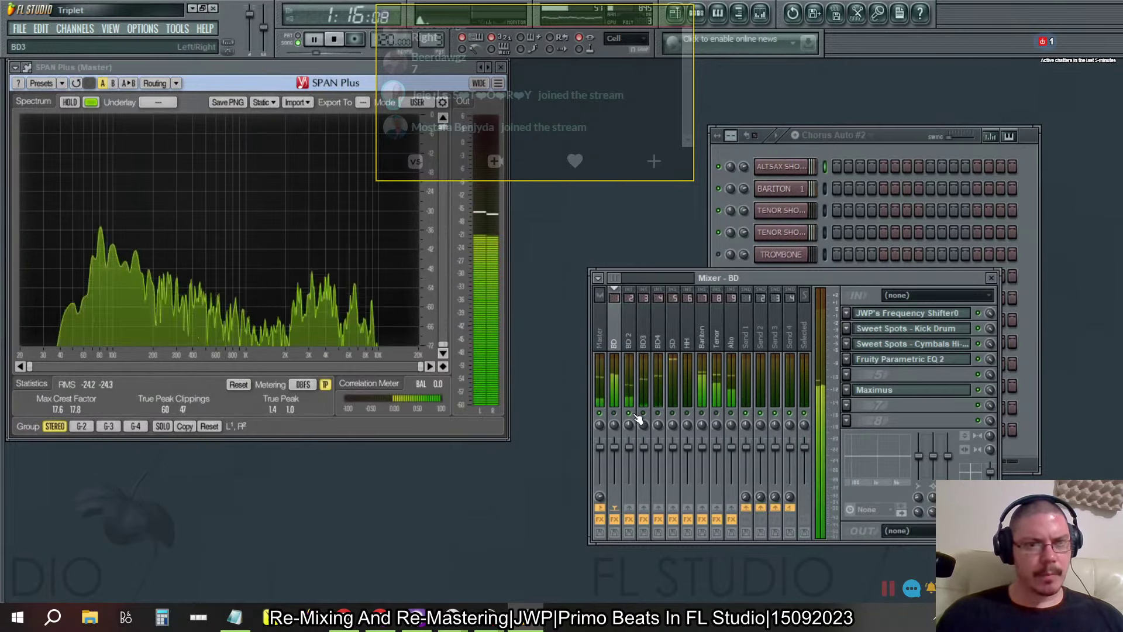
pyautogui.click(633, 385)
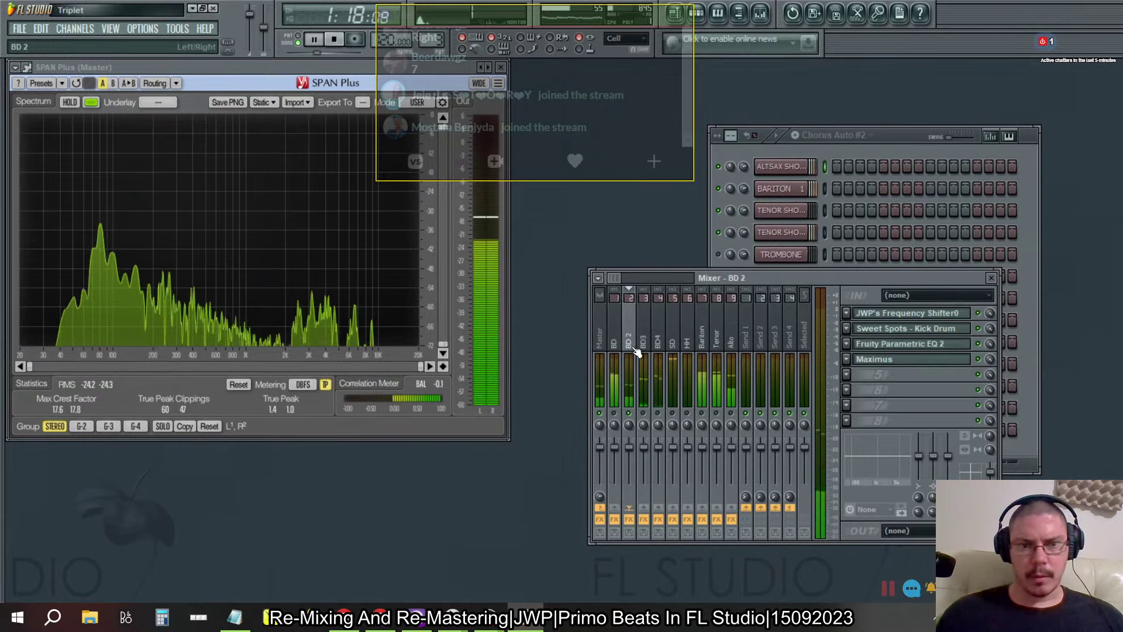
pyautogui.click(874, 359)
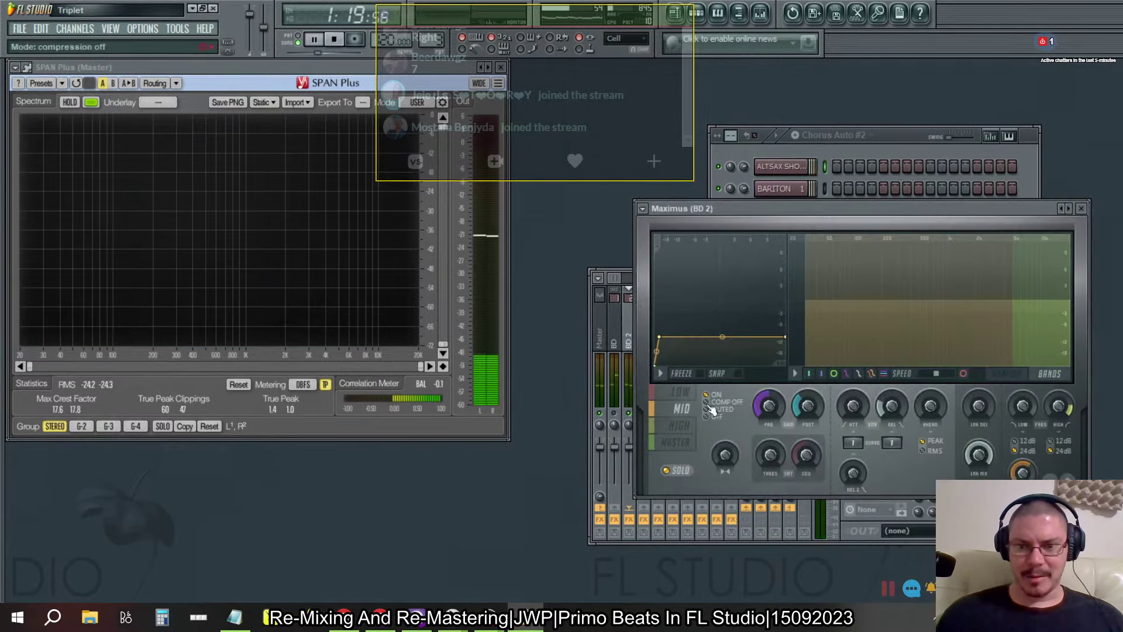
pyautogui.rightClick(808, 405)
pyautogui.click(826, 405)
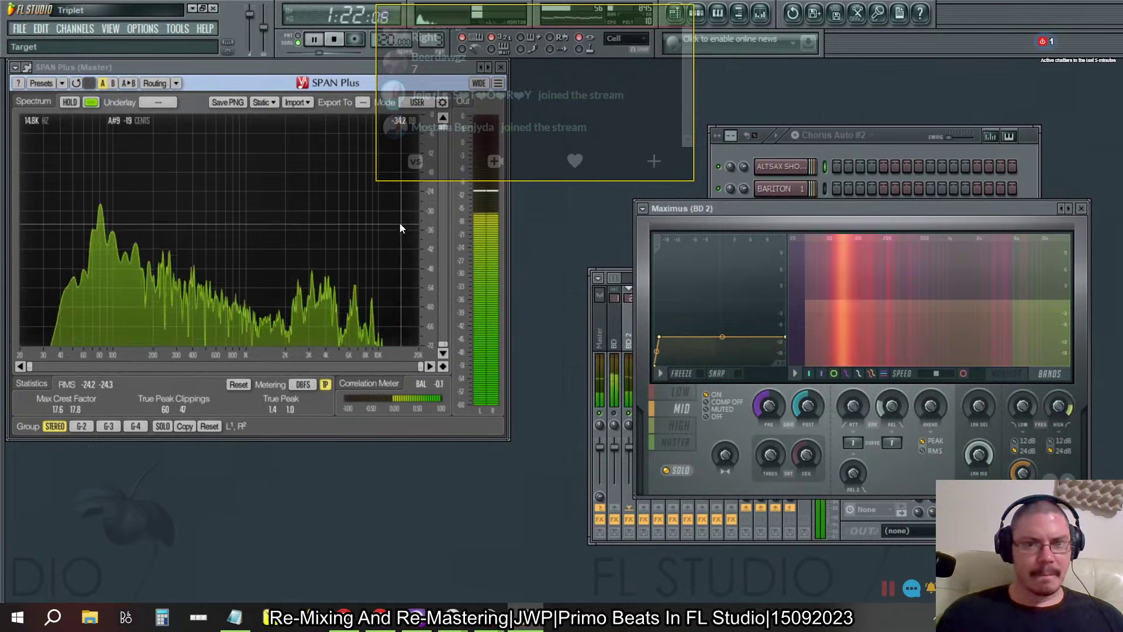
pyautogui.click(1082, 209)
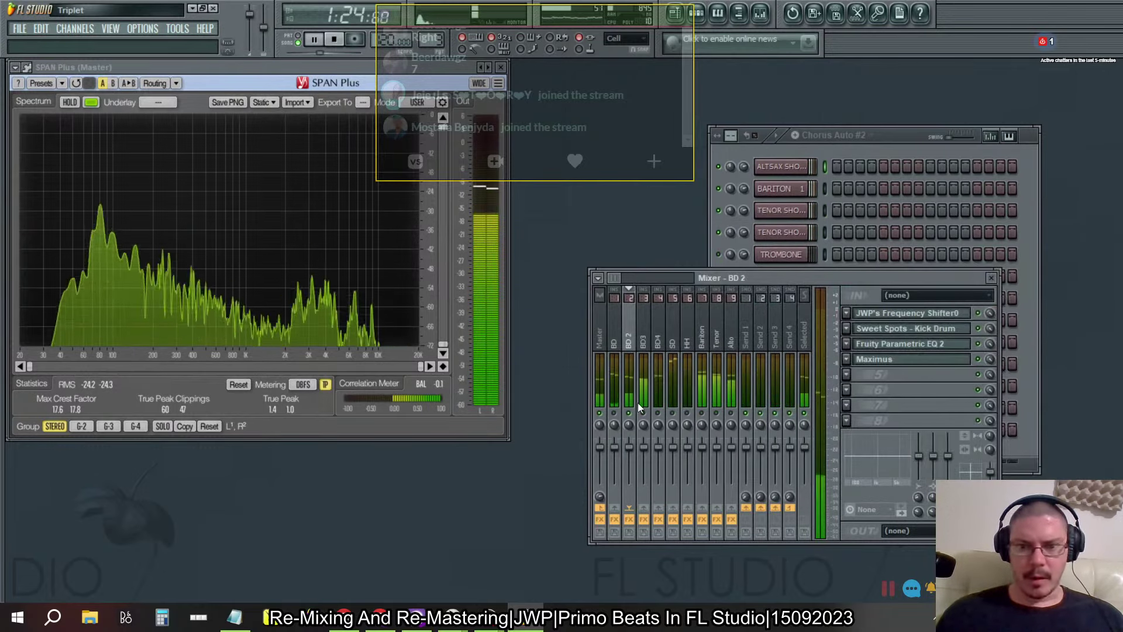
# Step: Check the mid-band settings of the Maximus on BD3 and on BD4 against playback and the spectrum
pyautogui.click(643, 338)
pyautogui.click(877, 359)
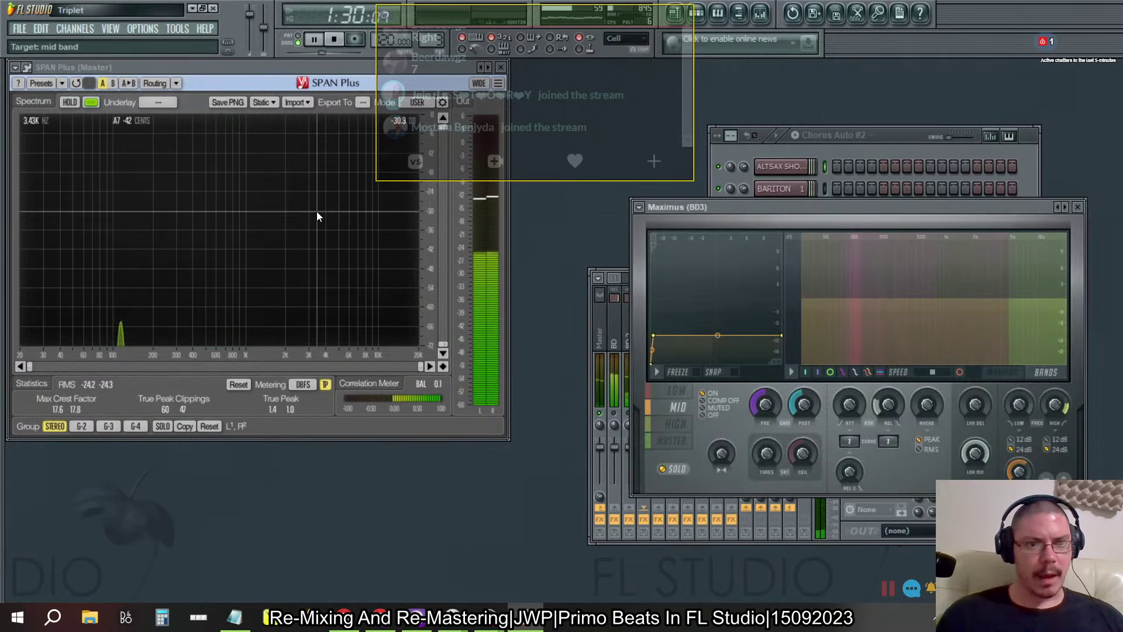
pyautogui.click(1077, 207)
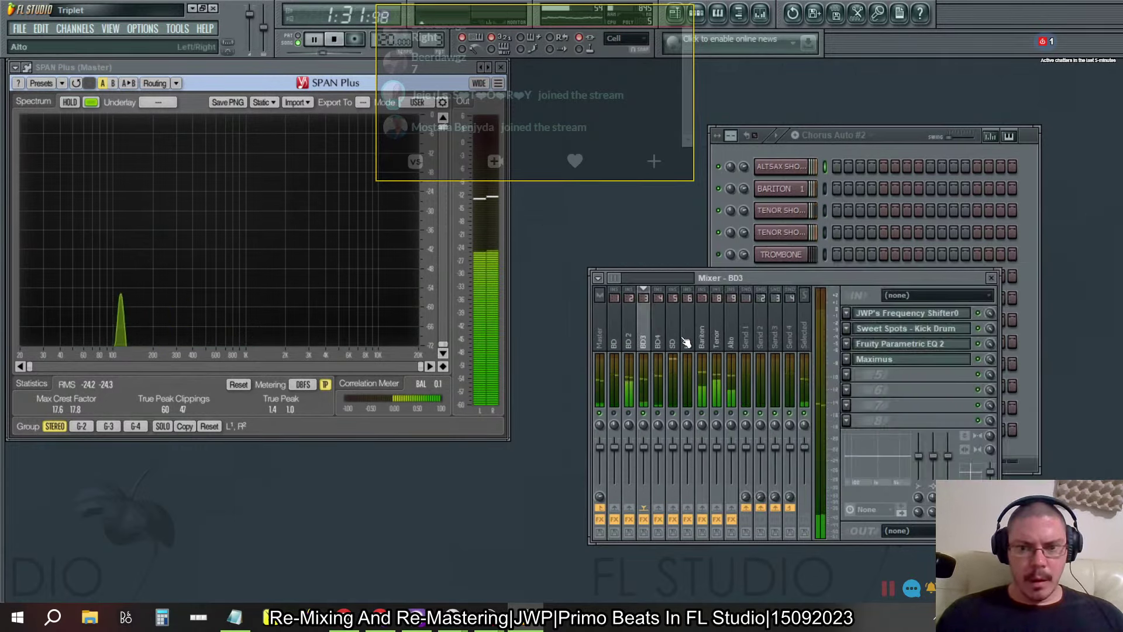
pyautogui.click(657, 338)
pyautogui.click(877, 359)
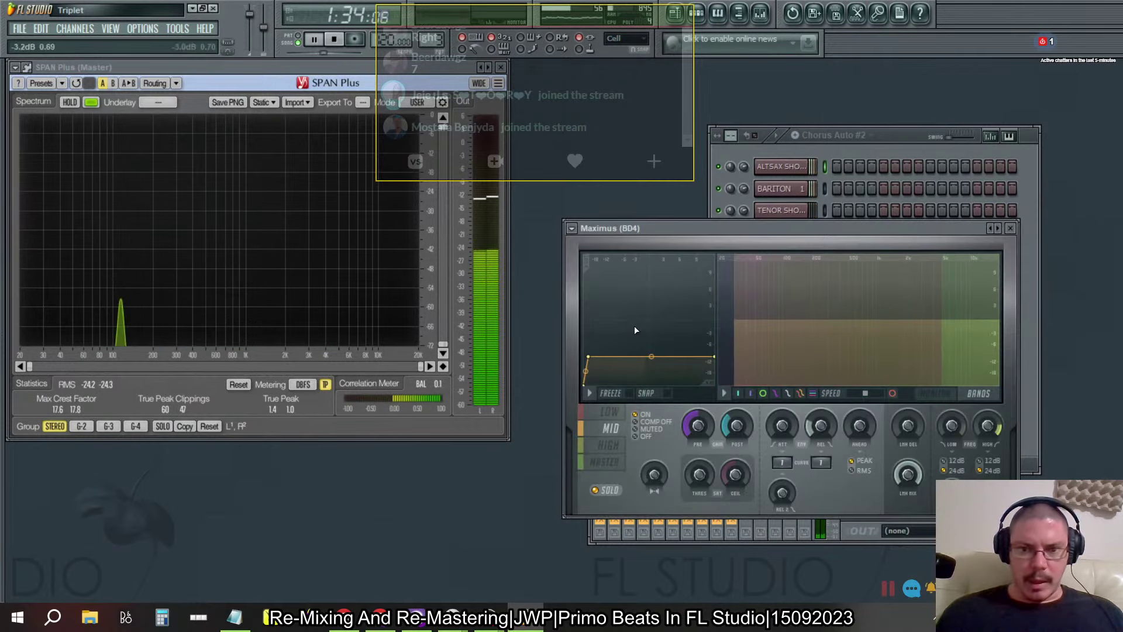
pyautogui.click(1010, 228)
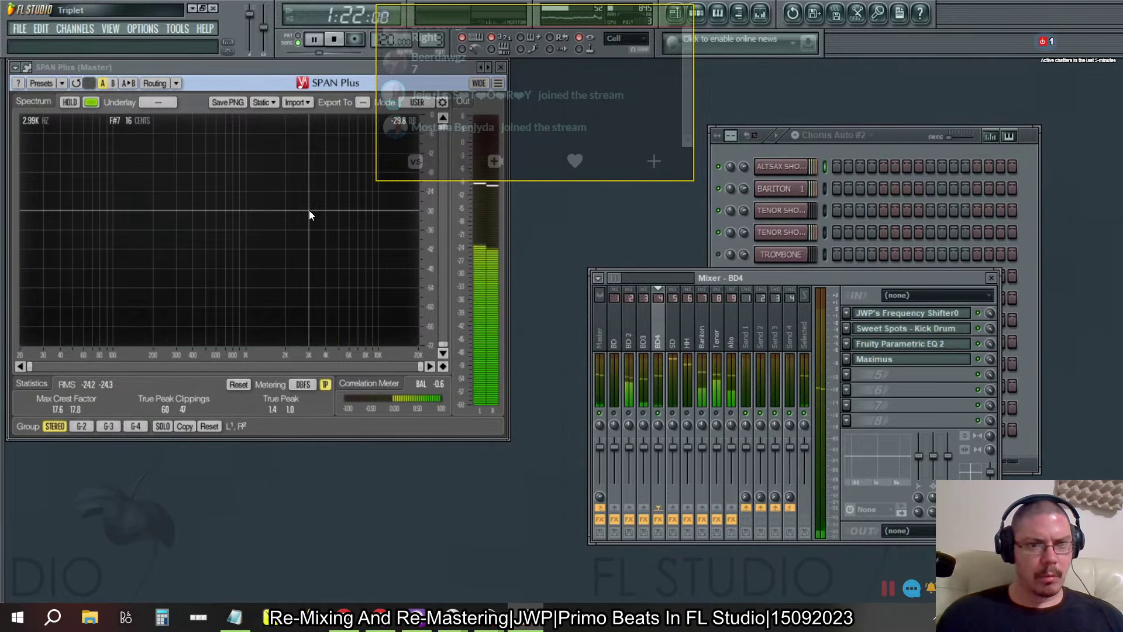
# Step: Raise the mid-band post gain on BD4's Maximus, compare the level on the spectrum meter, and close the plugin
pyautogui.click(907, 359)
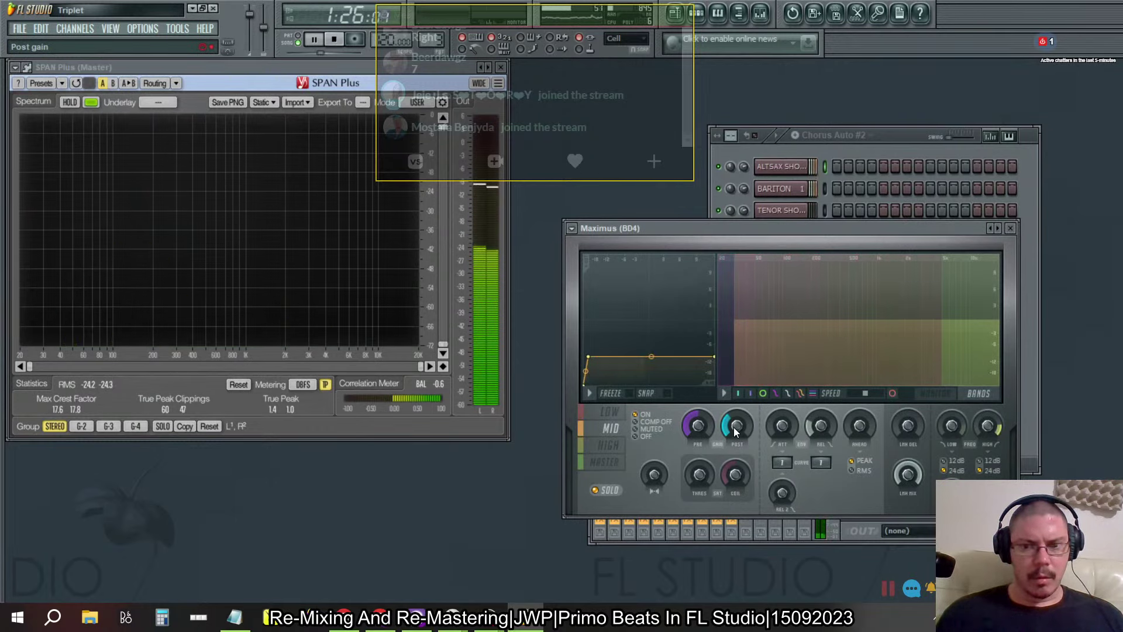
pyautogui.moveTo(743, 426); pyautogui.dragTo(743, 426)
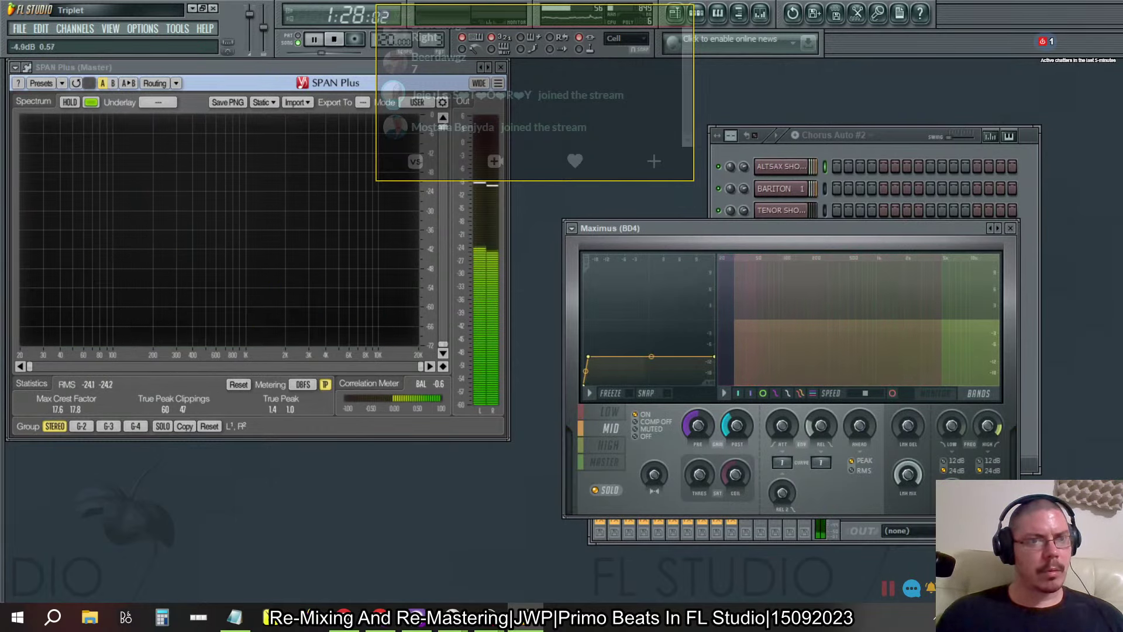
pyautogui.rightClick(735, 427)
pyautogui.click(753, 436)
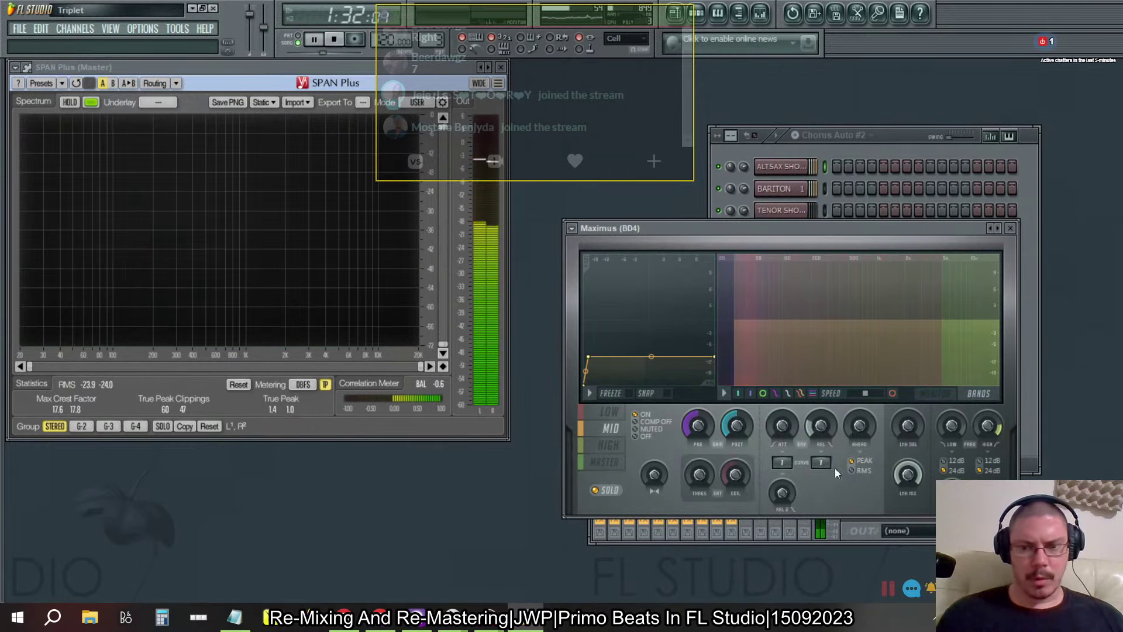
pyautogui.moveTo(727, 428); pyautogui.dragTo(727, 424)
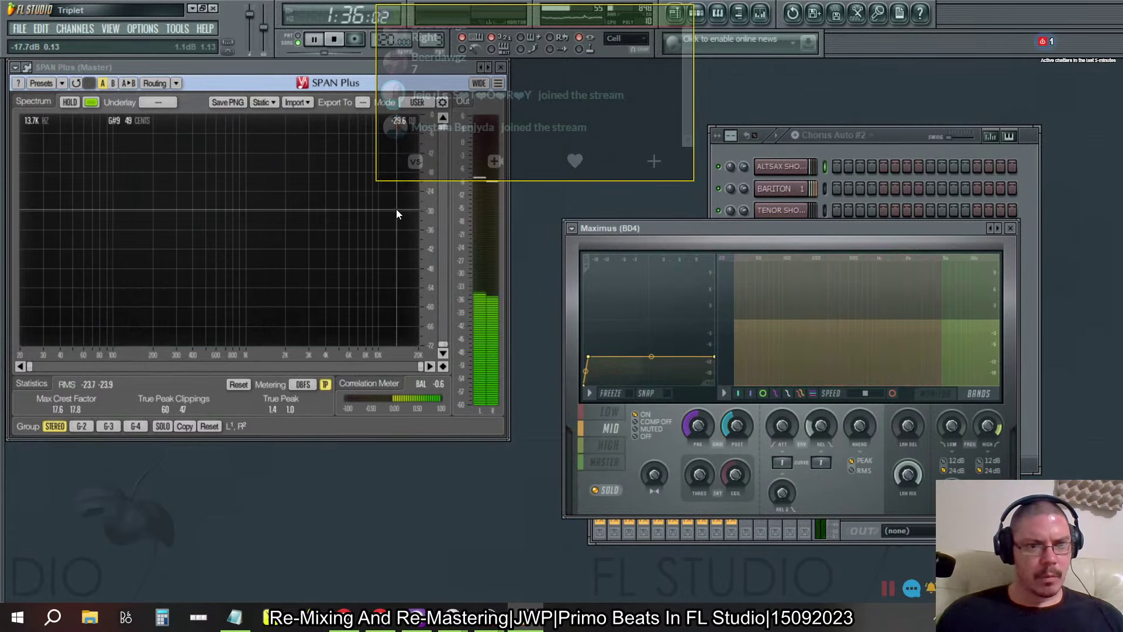
pyautogui.click(1012, 229)
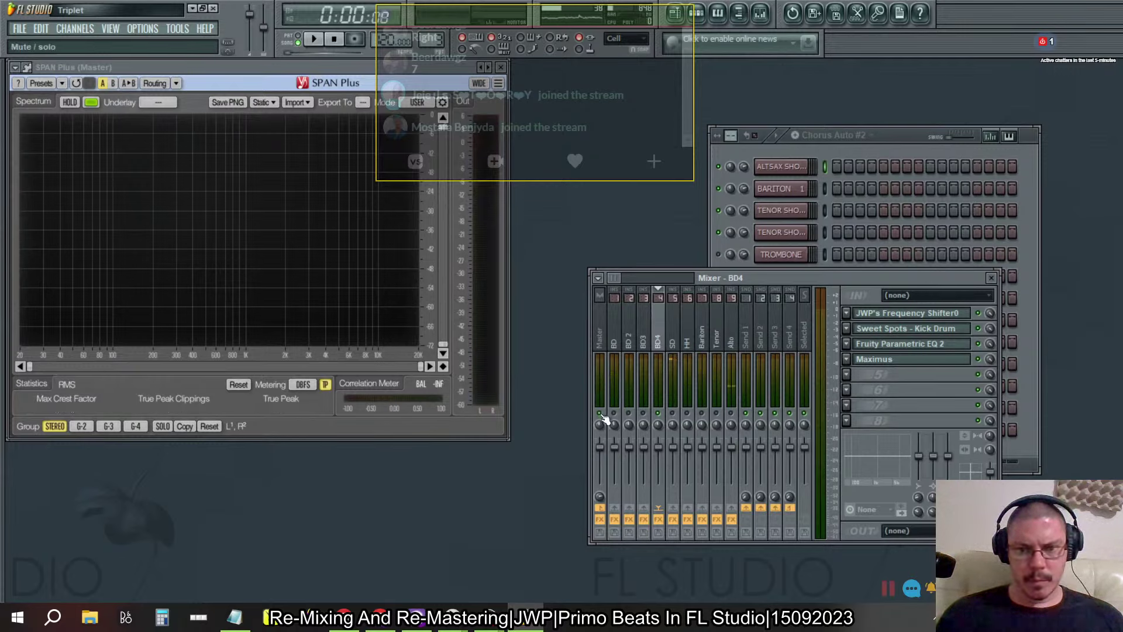
# Step: Play the full mix from the start, switching the sound output to the speakers for comparison and back to the headphones
pyautogui.press('space')
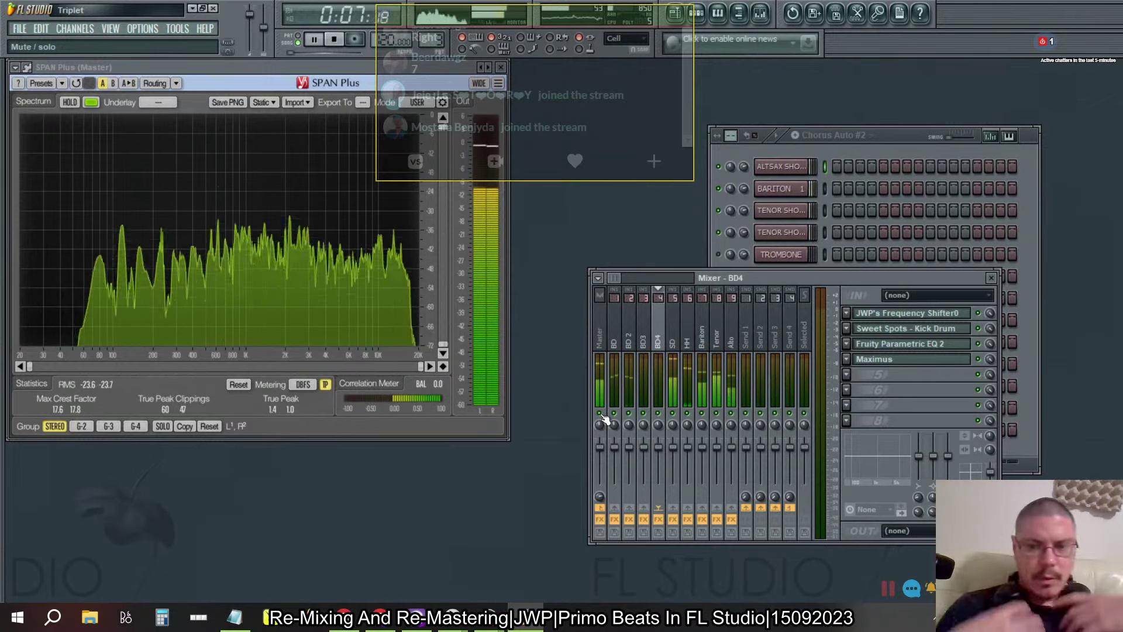
pyautogui.click(1005, 617)
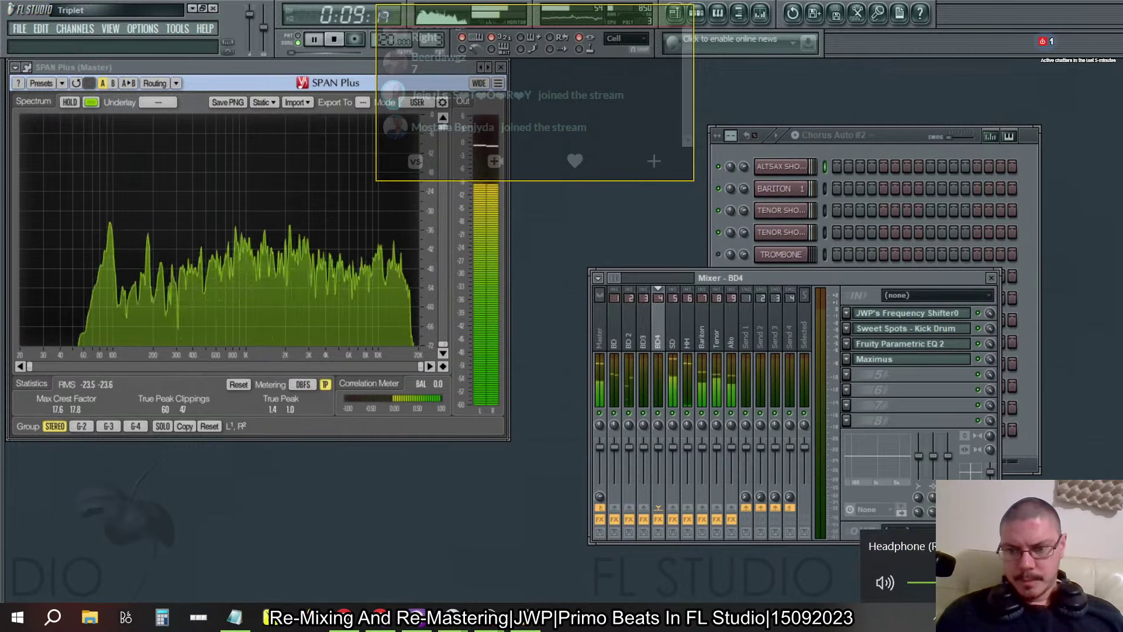
pyautogui.click(1107, 546)
pyautogui.click(910, 459)
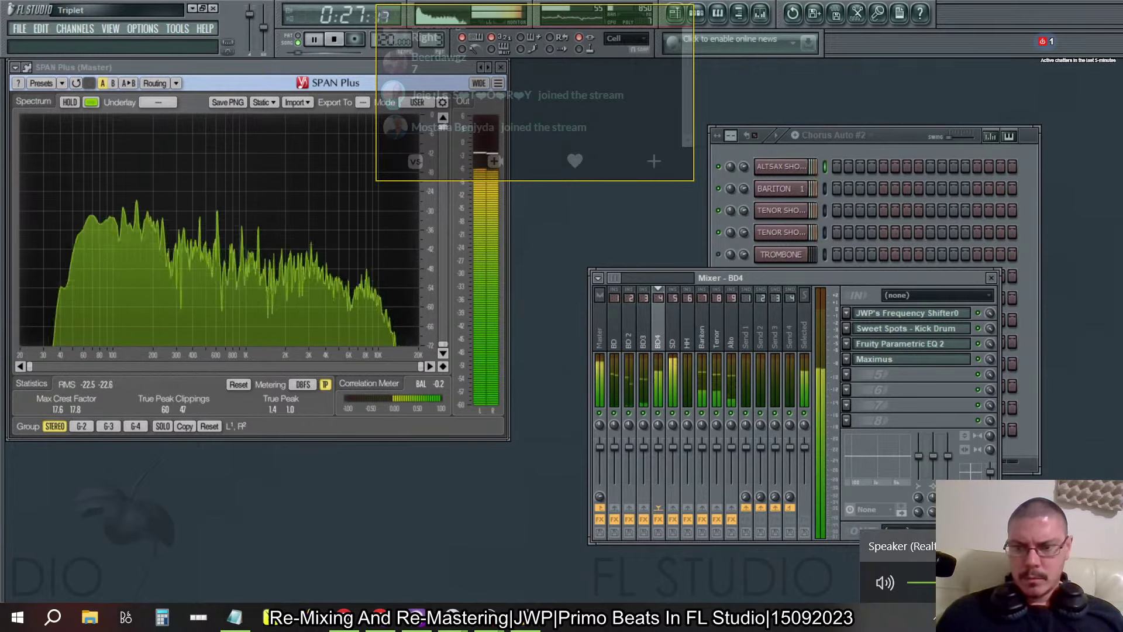
pyautogui.click(927, 547)
pyautogui.click(930, 548)
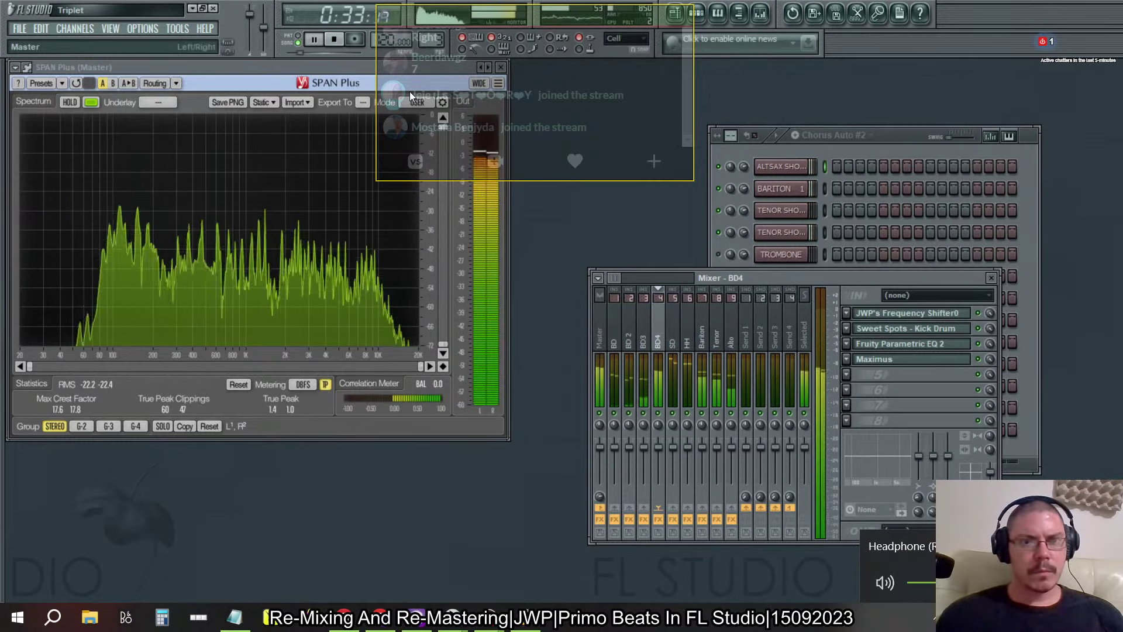
# Step: Stop playback, inspect the mid-band curve of the Maximus on BD4, and close the plugin
pyautogui.click(335, 40)
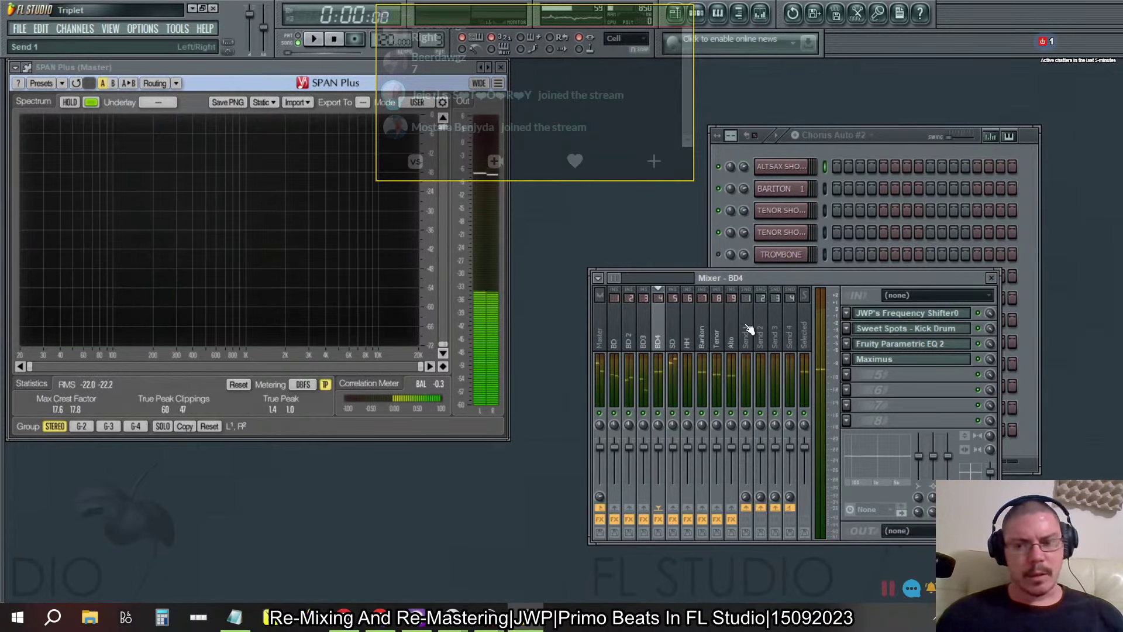
pyautogui.click(674, 331)
pyautogui.click(661, 334)
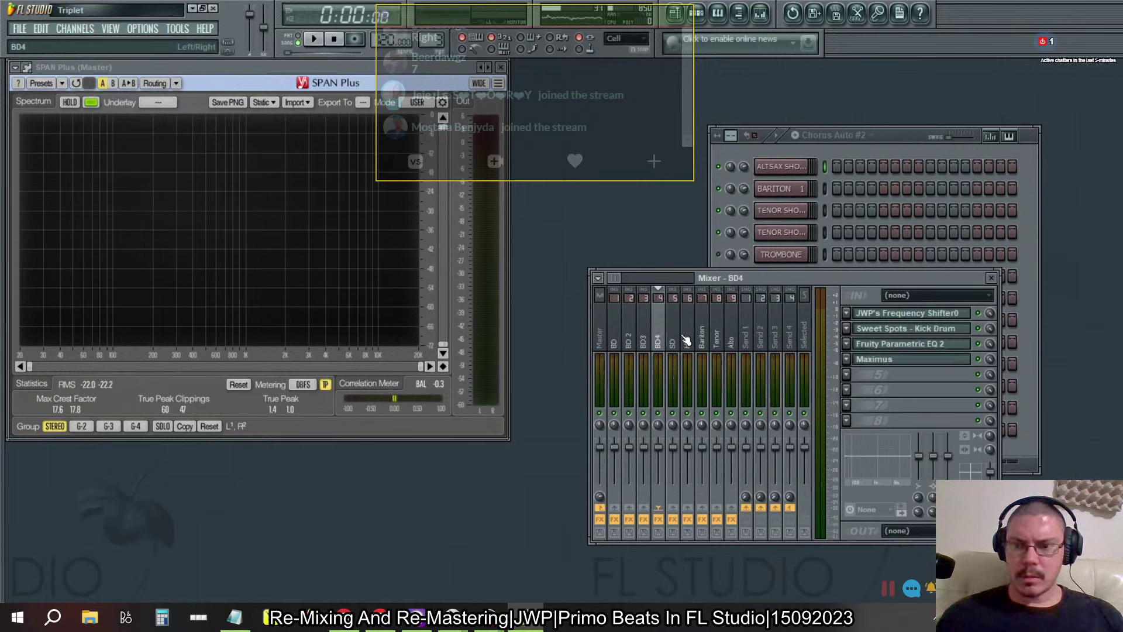
pyautogui.click(925, 361)
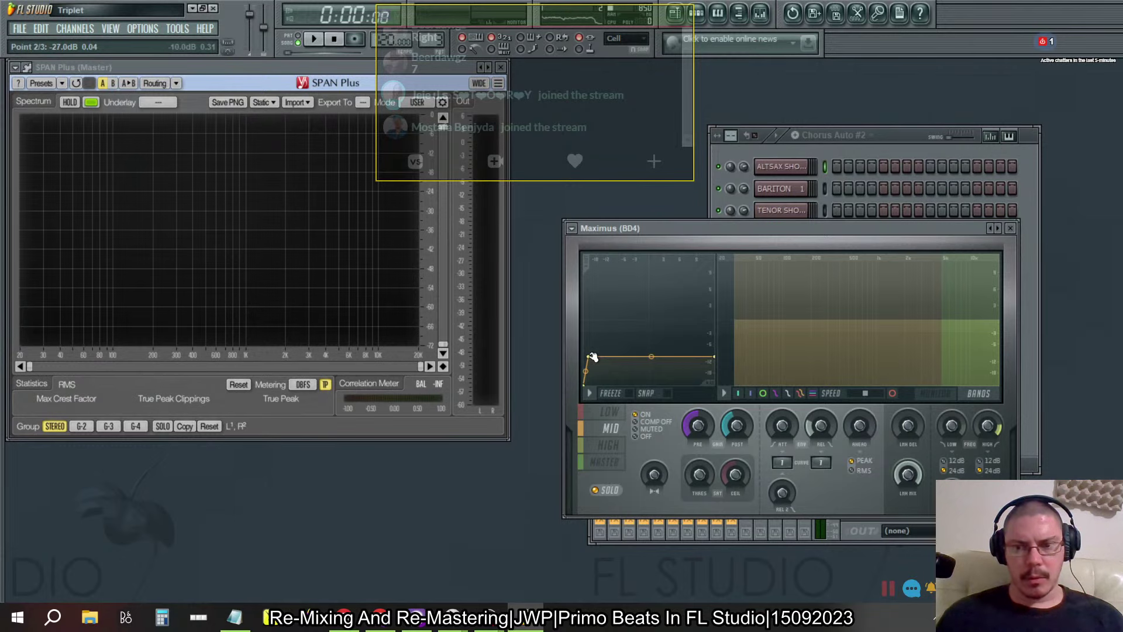
pyautogui.click(1010, 229)
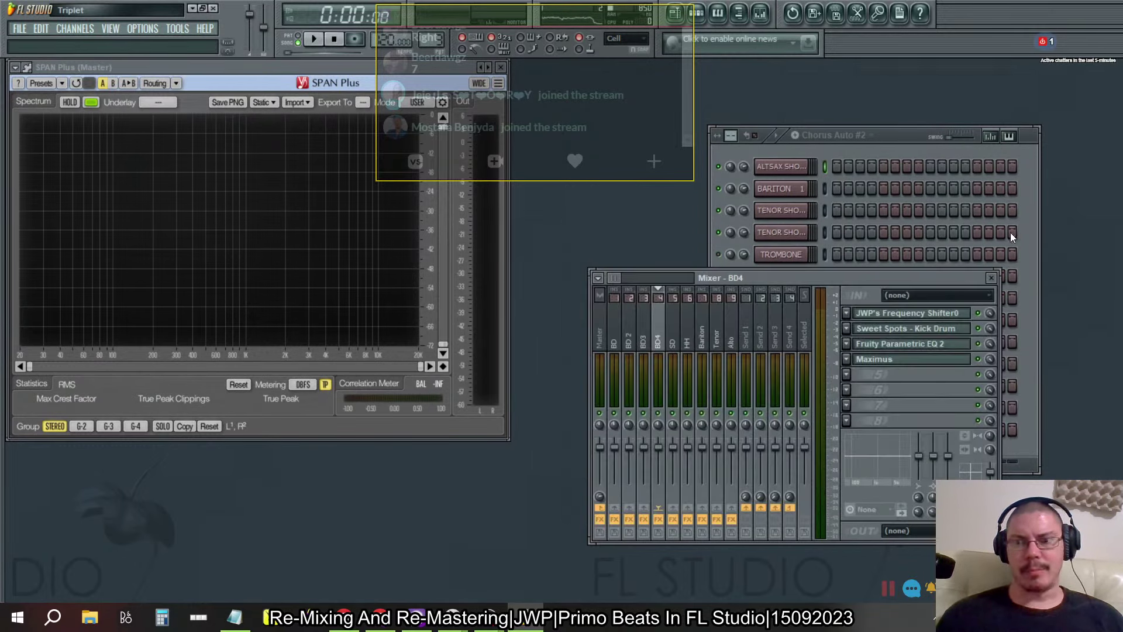
# Step: Raise the gain of the G#7 band to 12.00 in BD4's Sweet Spots - Kick Drum and close the plugin
pyautogui.click(910, 331)
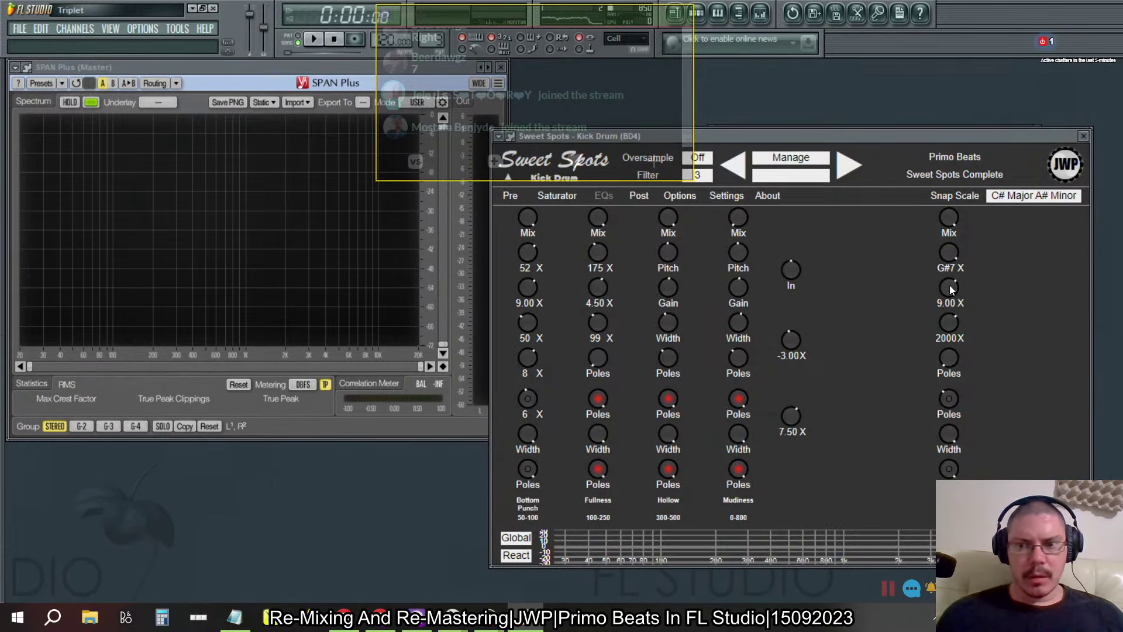
pyautogui.rightClick(954, 288)
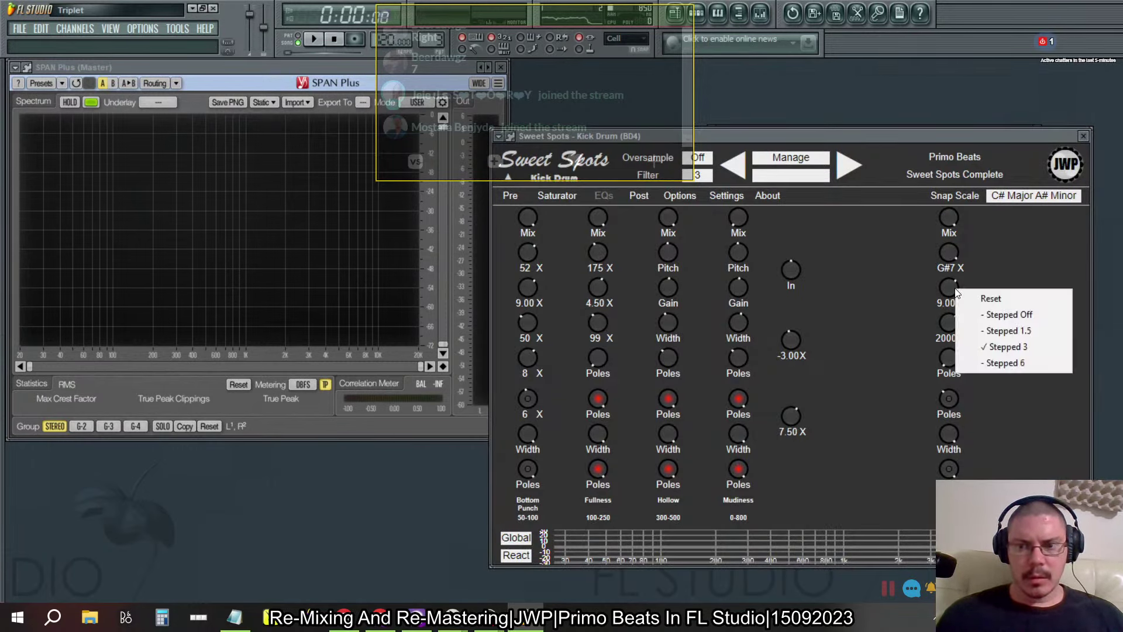
pyautogui.click(1005, 347)
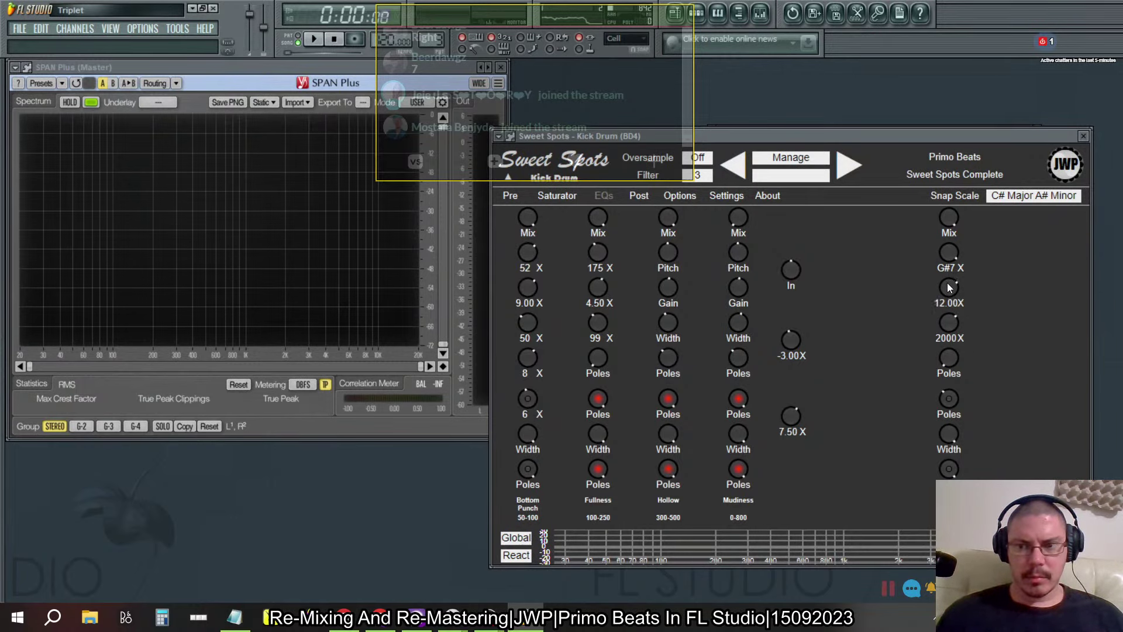
pyautogui.click(1084, 137)
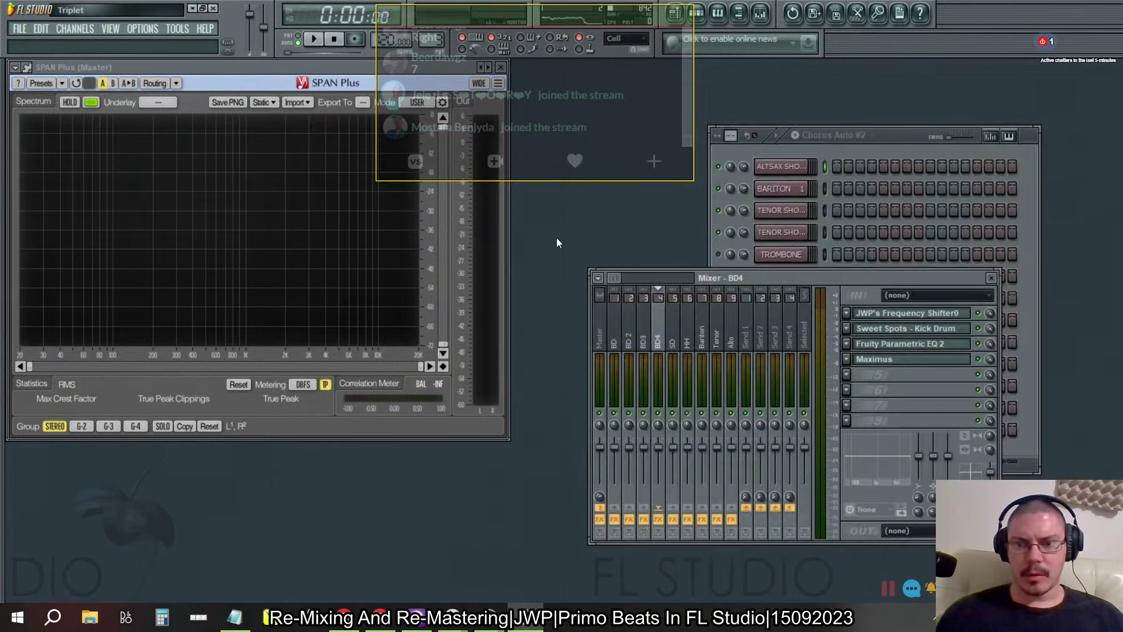
# Step: Play the mix from the start, compare it through the Realtek speakers and the headphones, and stop playback
pyautogui.click(314, 38)
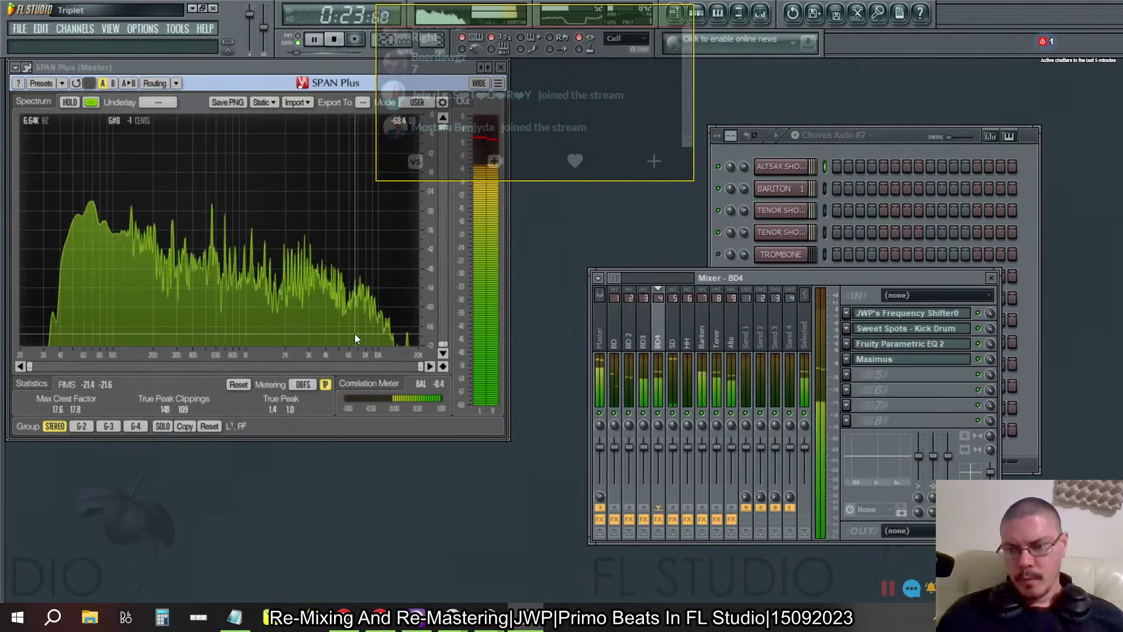
pyautogui.click(1064, 617)
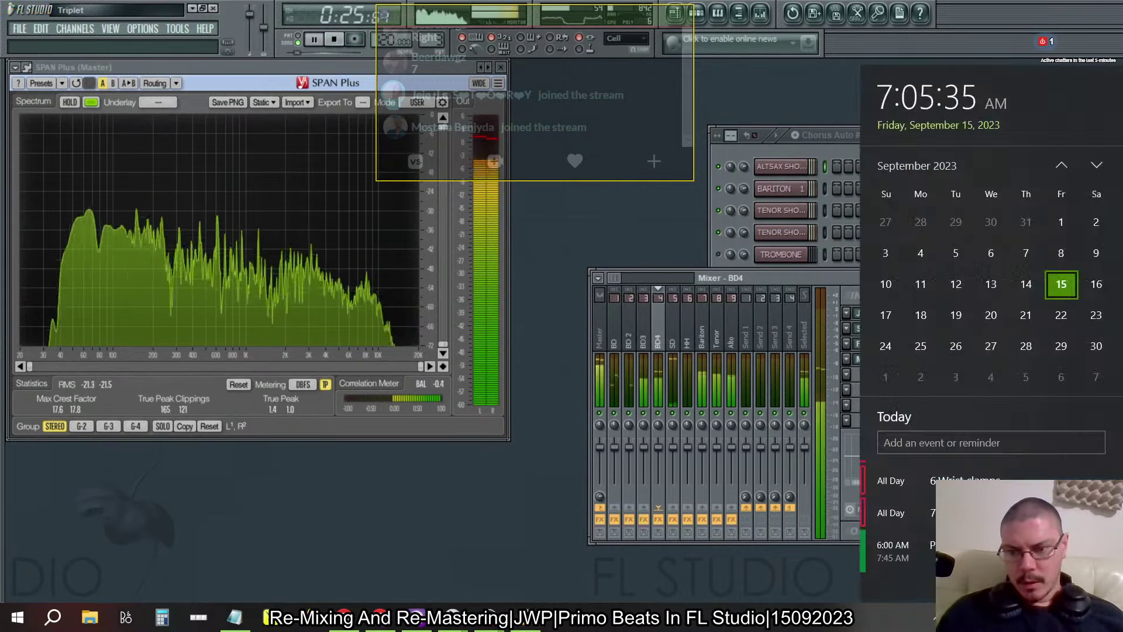
pyautogui.click(1005, 617)
pyautogui.click(1104, 546)
pyautogui.click(958, 461)
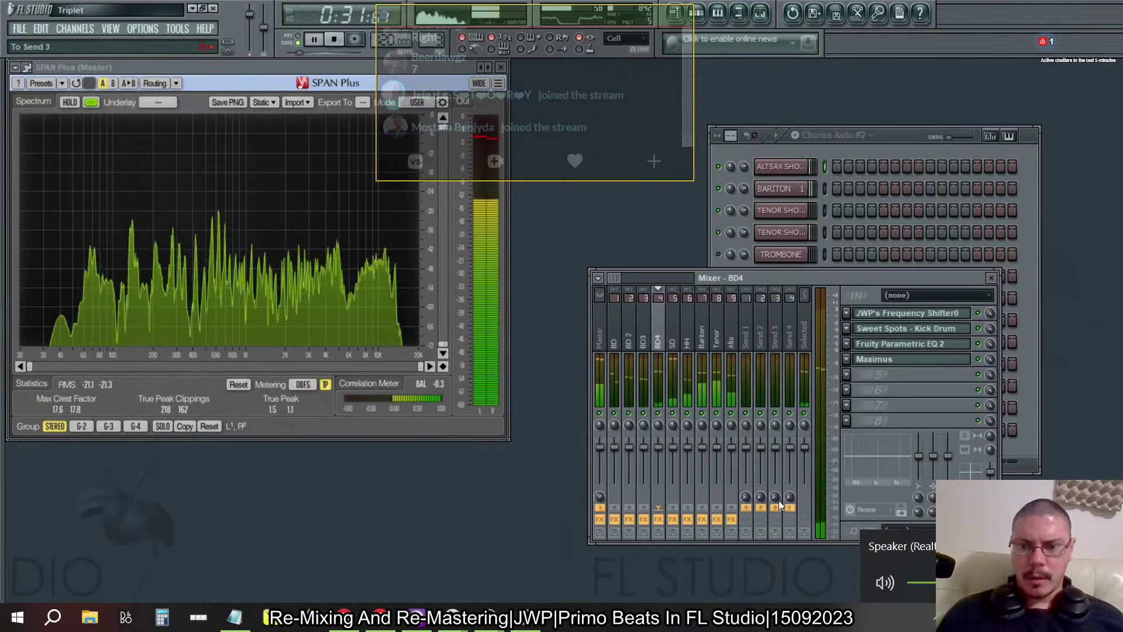
pyautogui.click(1104, 546)
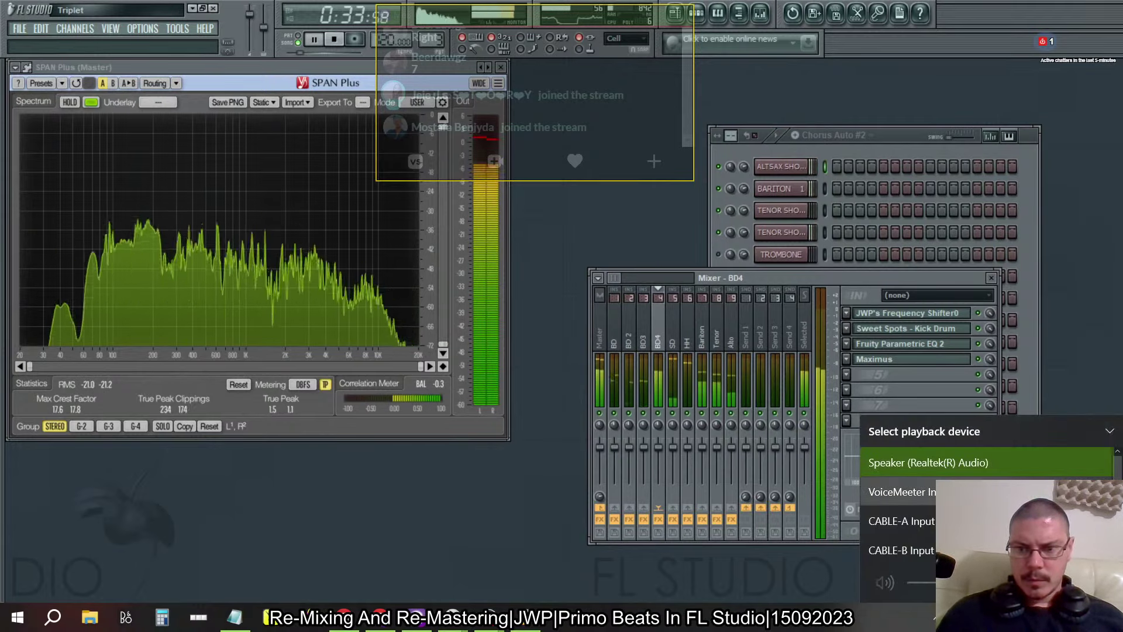
pyautogui.scroll(-1, 928, 515)
pyautogui.click(928, 550)
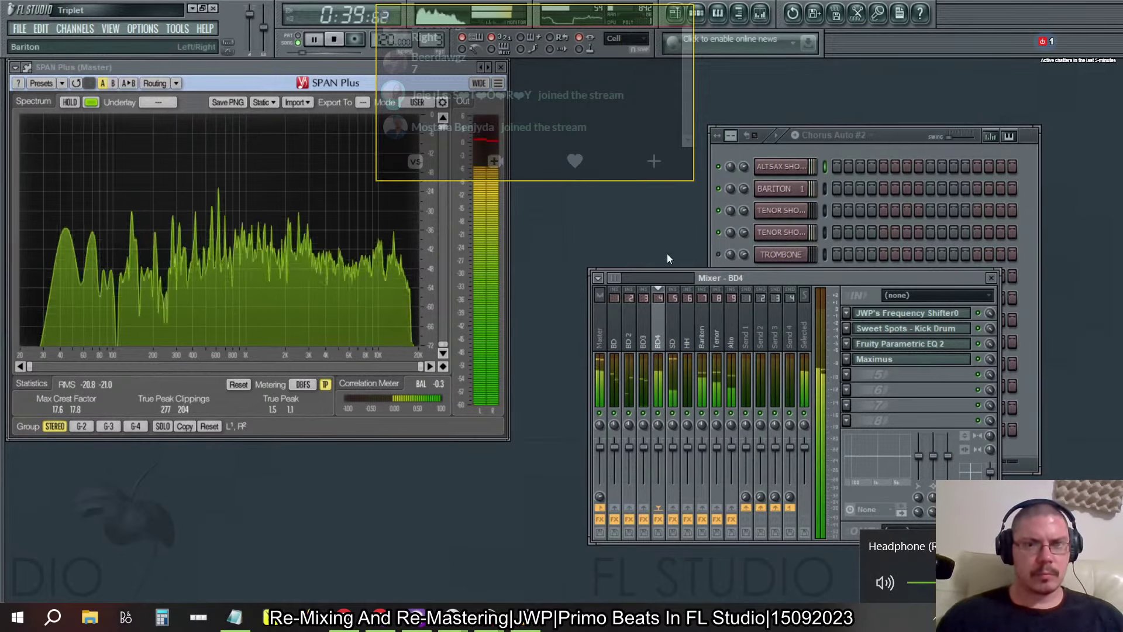
pyautogui.press('space')
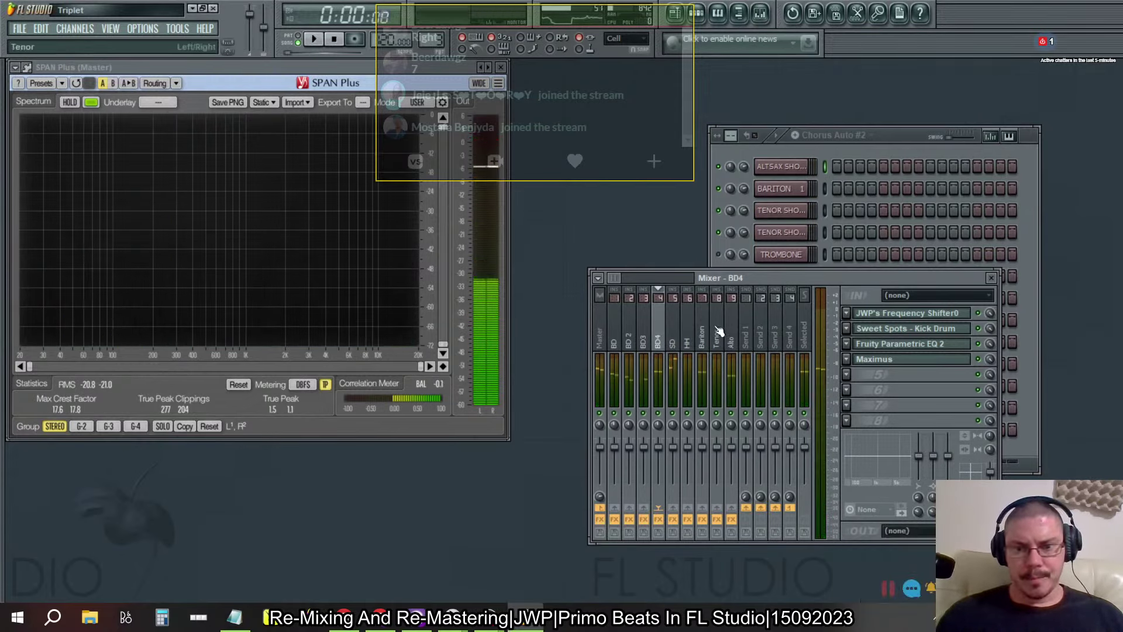
# Step: Open the Maximus plugin on the BD mixer track
pyautogui.click(675, 334)
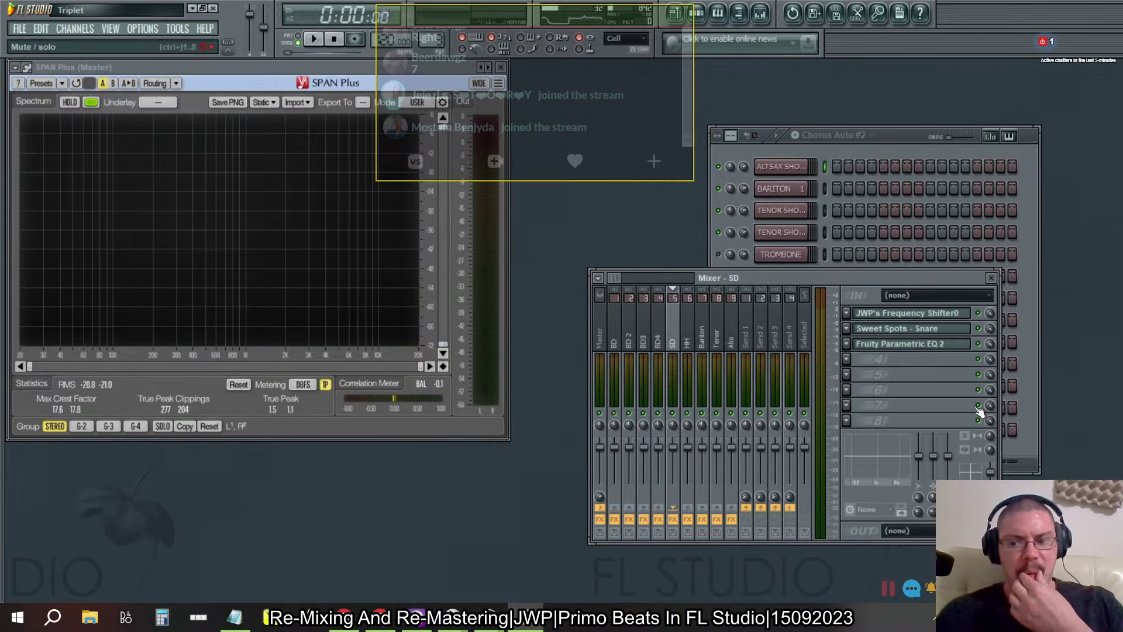
pyautogui.click(656, 317)
pyautogui.click(630, 323)
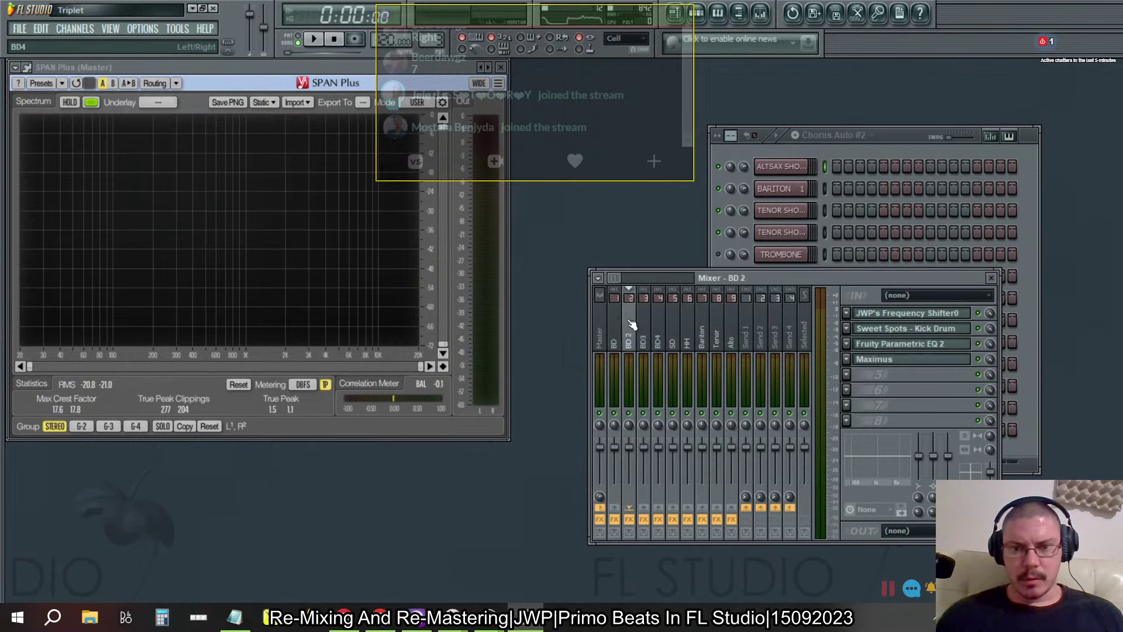
pyautogui.click(620, 325)
pyautogui.click(947, 389)
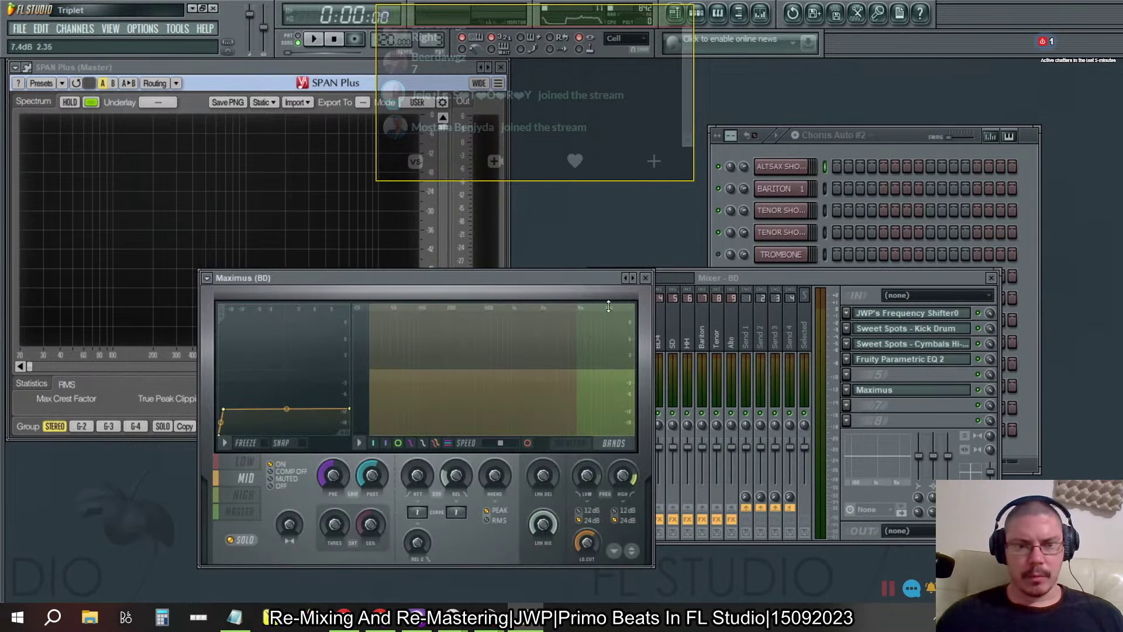
# Step: Save BD's Maximus settings as a preset named Triplet Kick in the Maximus folder of the Fl Studio favorite, and close the plugin
pyautogui.click(208, 278)
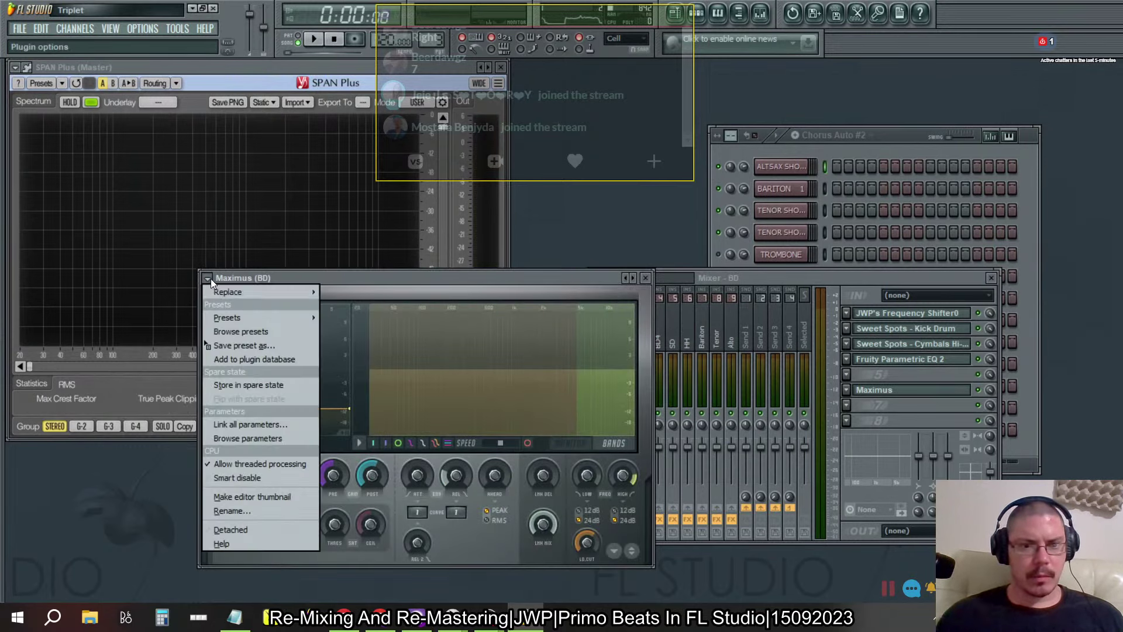
pyautogui.click(240, 344)
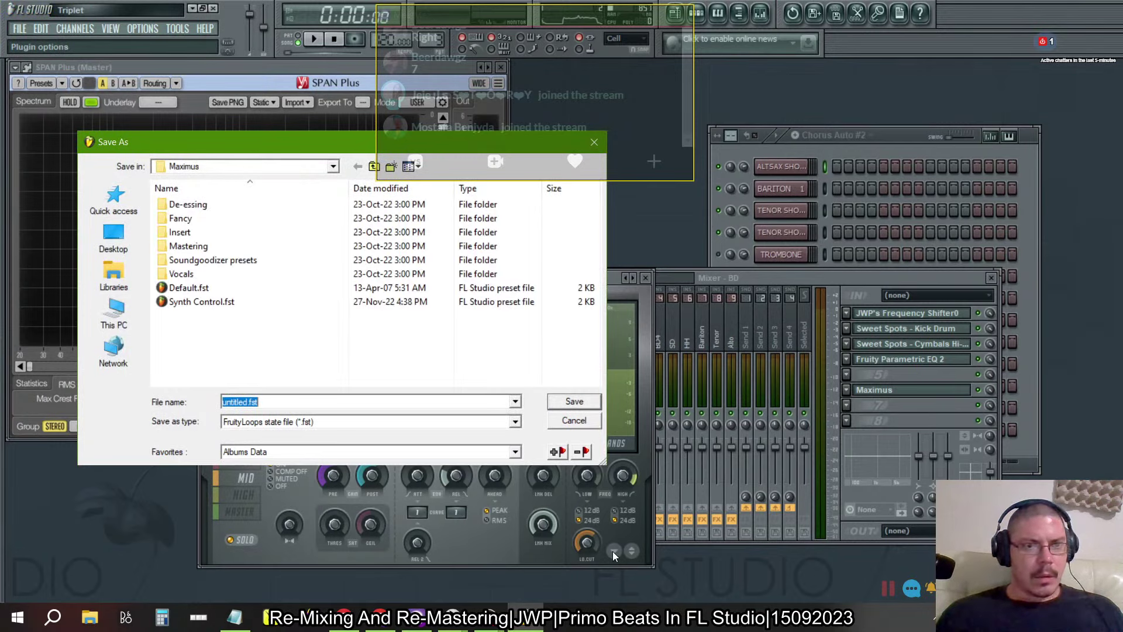
pyautogui.click(292, 453)
pyautogui.click(273, 478)
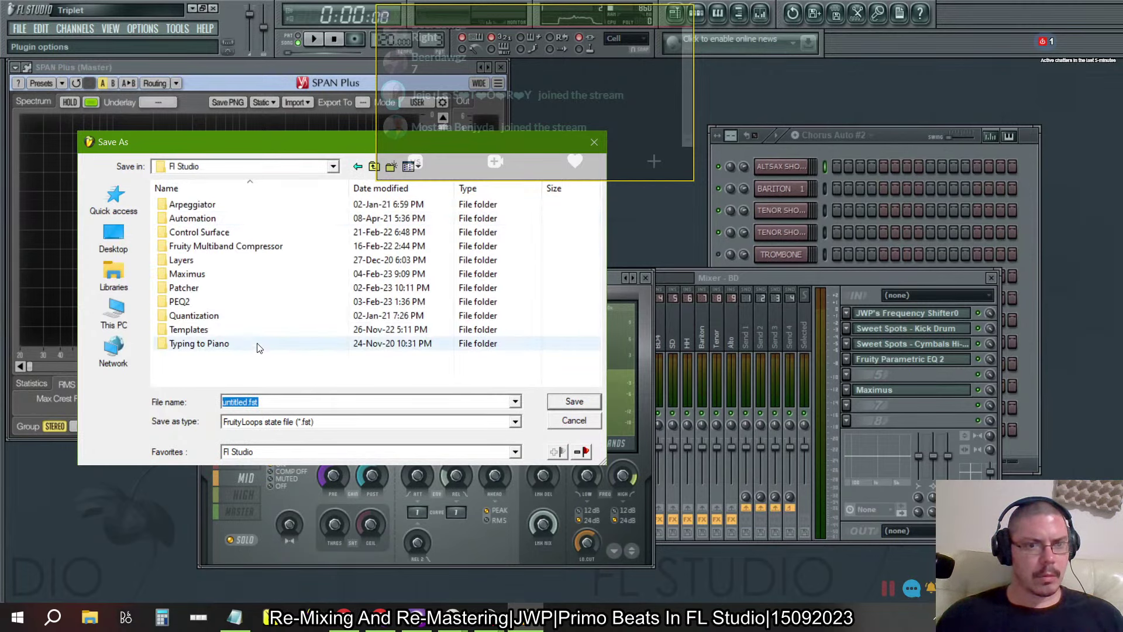
pyautogui.click(332, 167)
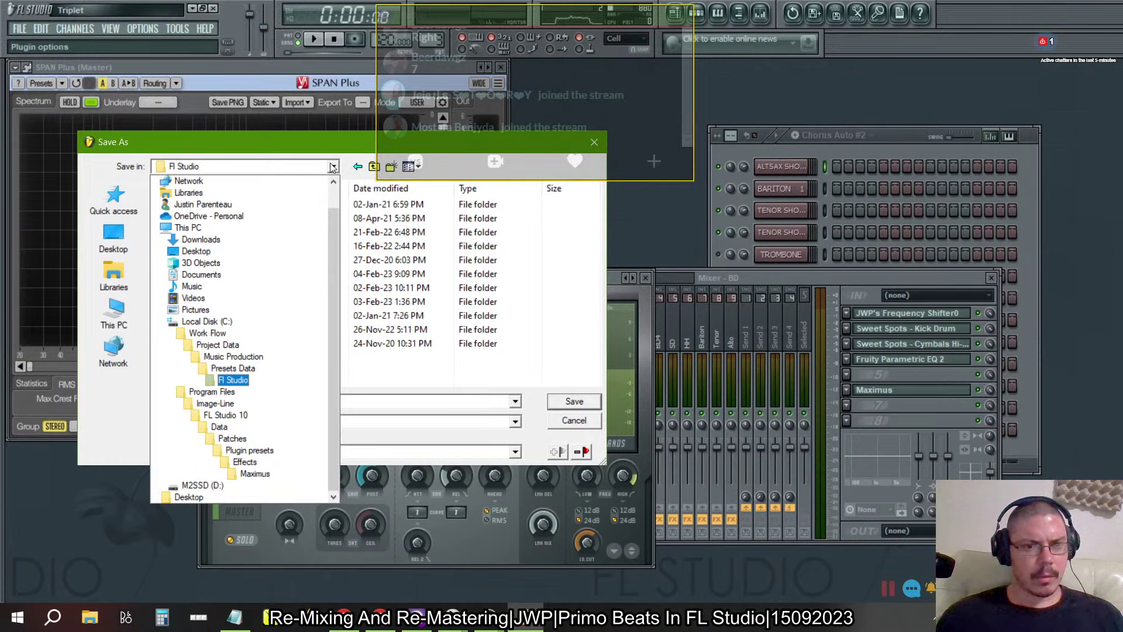
pyautogui.click(332, 167)
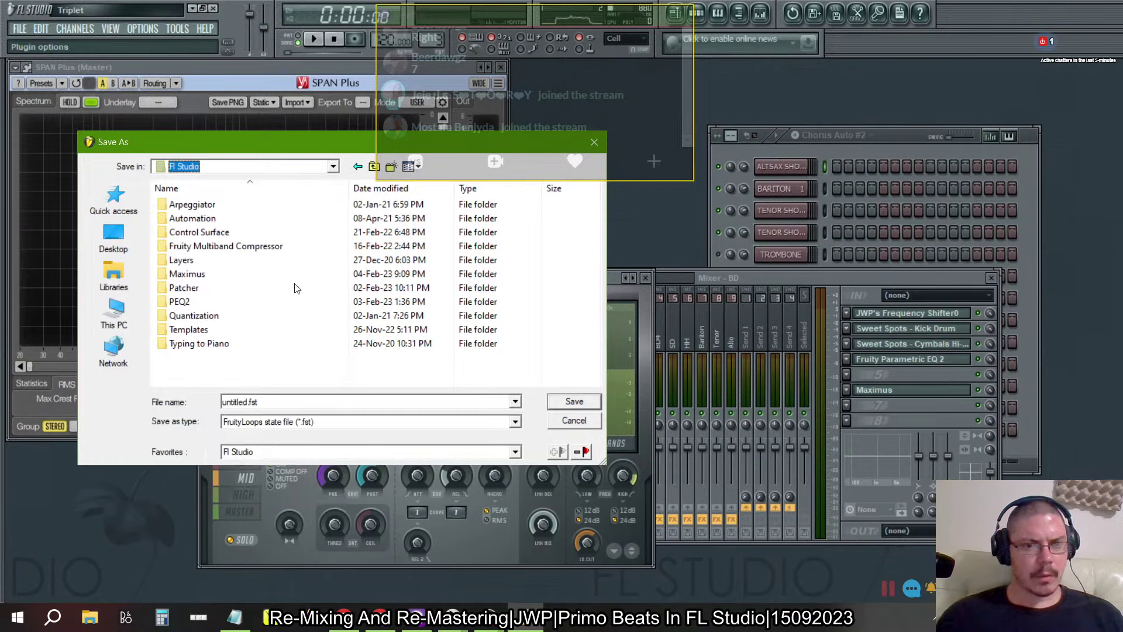
pyautogui.doubleClick(193, 274)
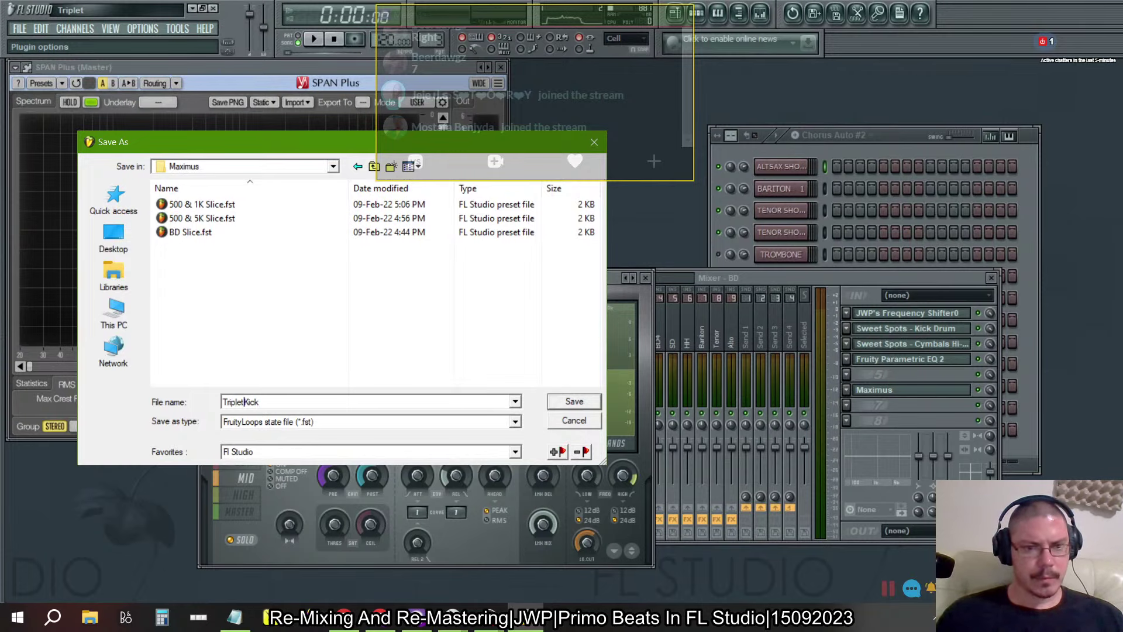
pyautogui.press('Return')
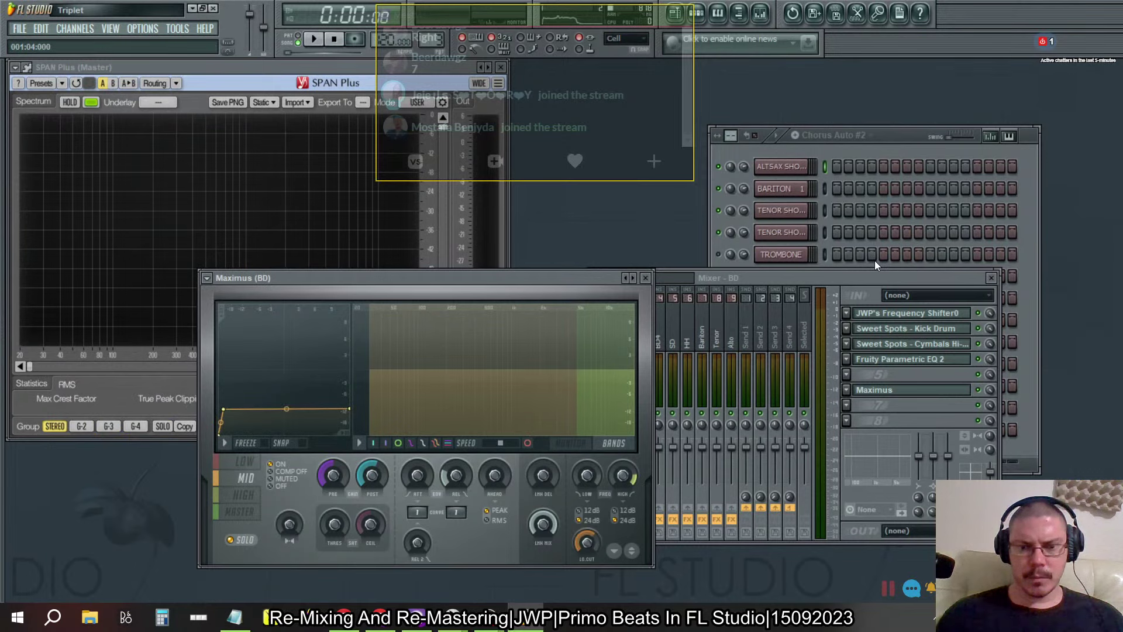
pyautogui.click(646, 278)
# Step: Select the SD track and play the mix briefly to check the snare level on the mixer meters
pyautogui.click(634, 322)
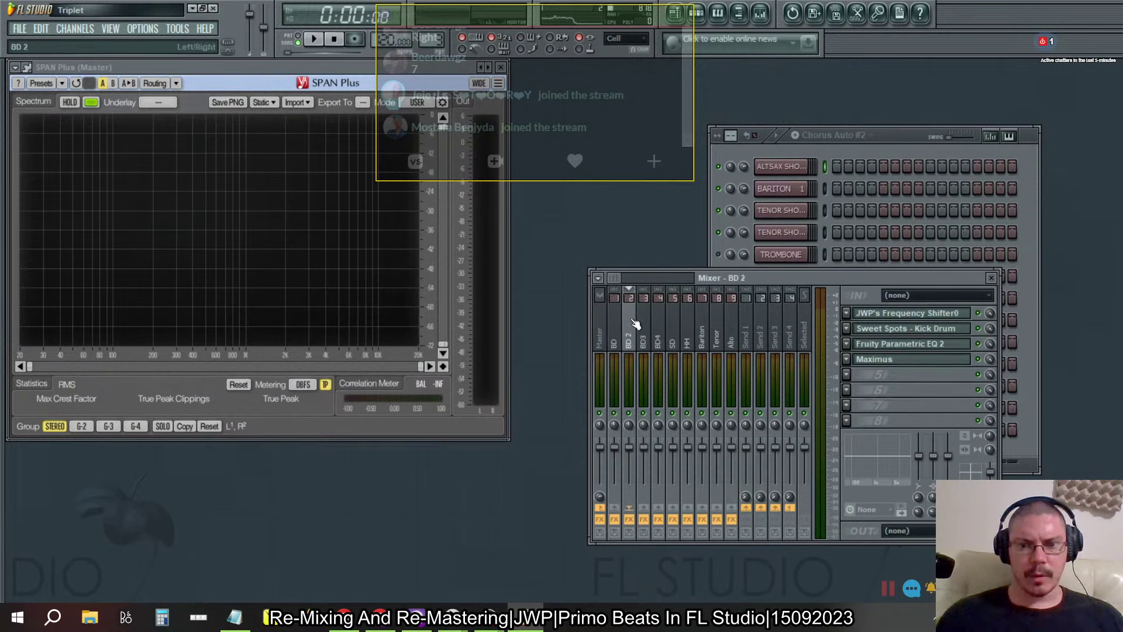
pyautogui.click(671, 327)
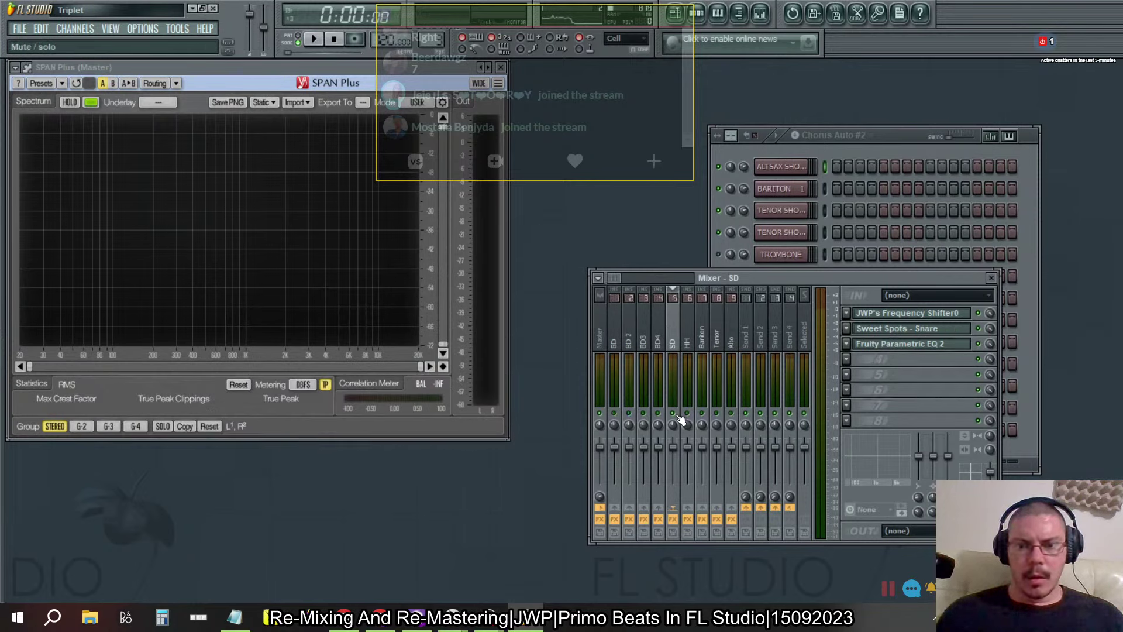
pyautogui.press('space')
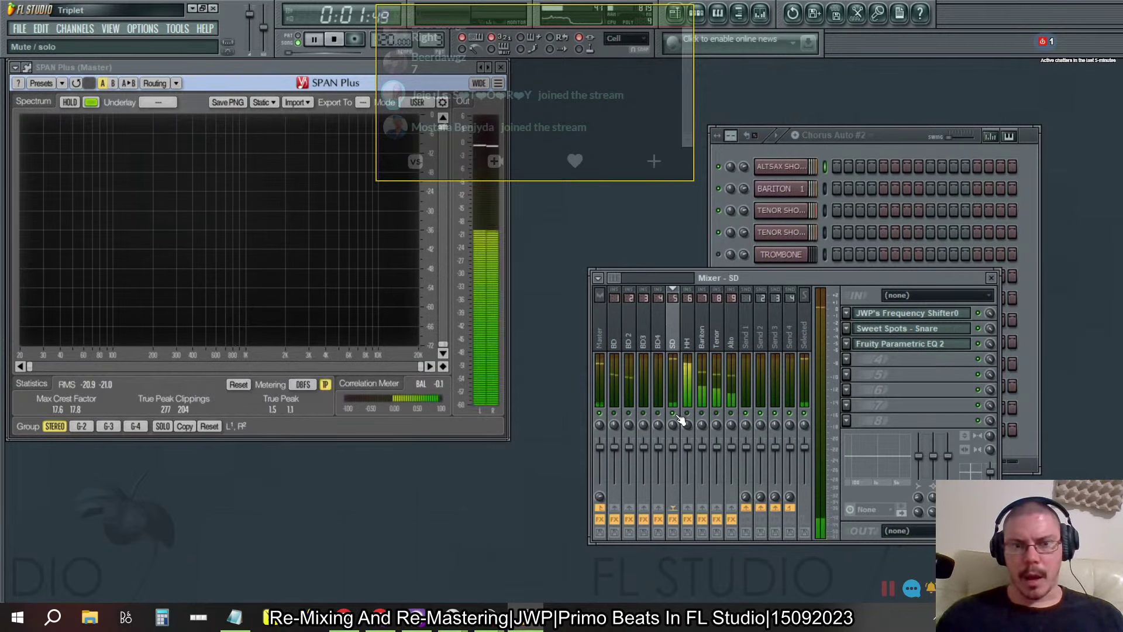
pyautogui.press('space')
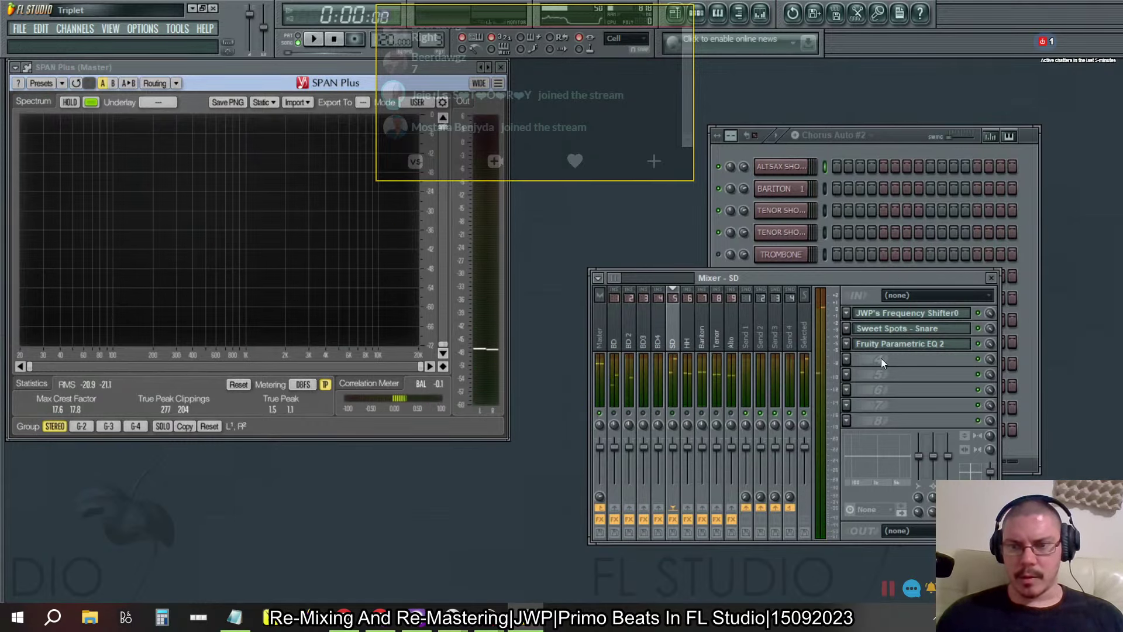
# Step: Mark Fruity Limiter as a favorite in the full list of effect plugins and close the list
pyautogui.click(847, 389)
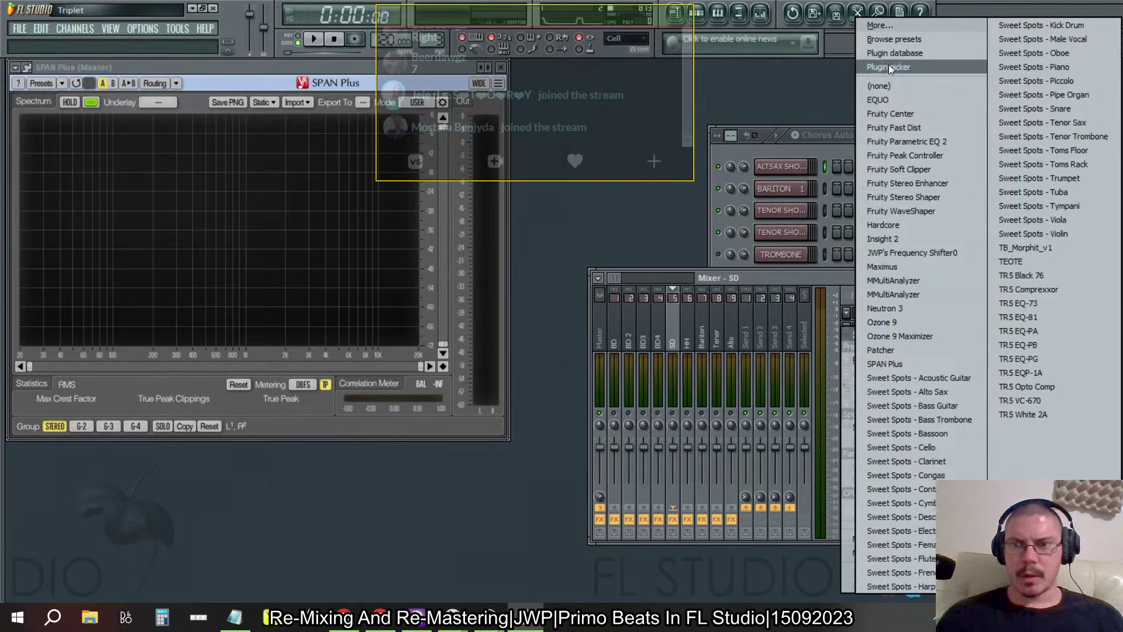
pyautogui.click(886, 24)
pyautogui.scroll(-6, 641, 246)
pyautogui.scroll(6, 641, 245)
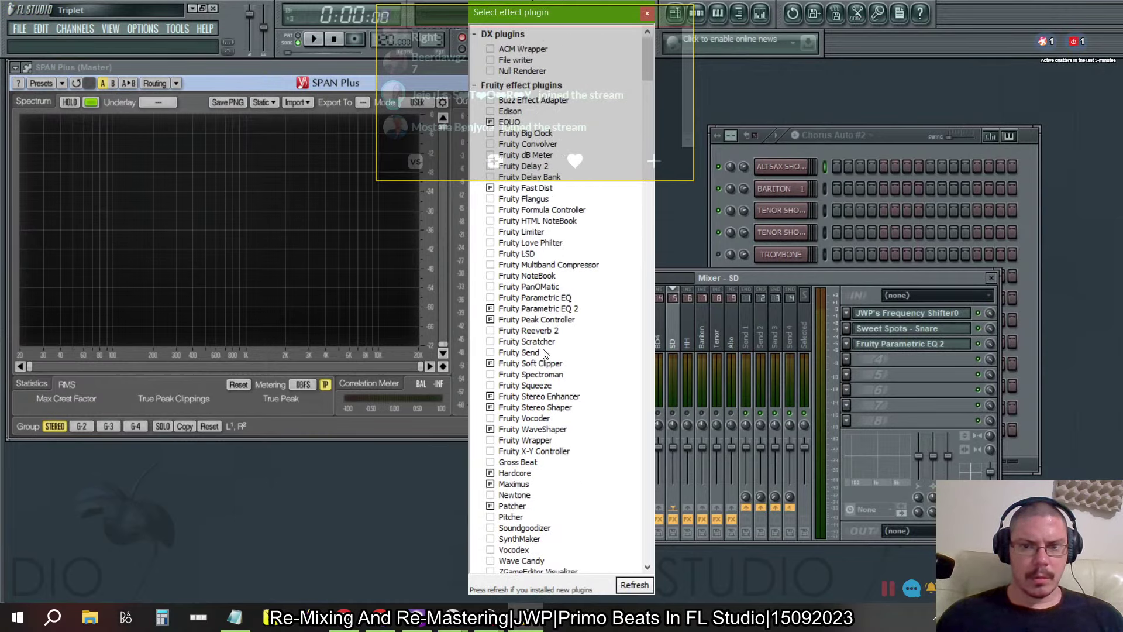
pyautogui.click(490, 231)
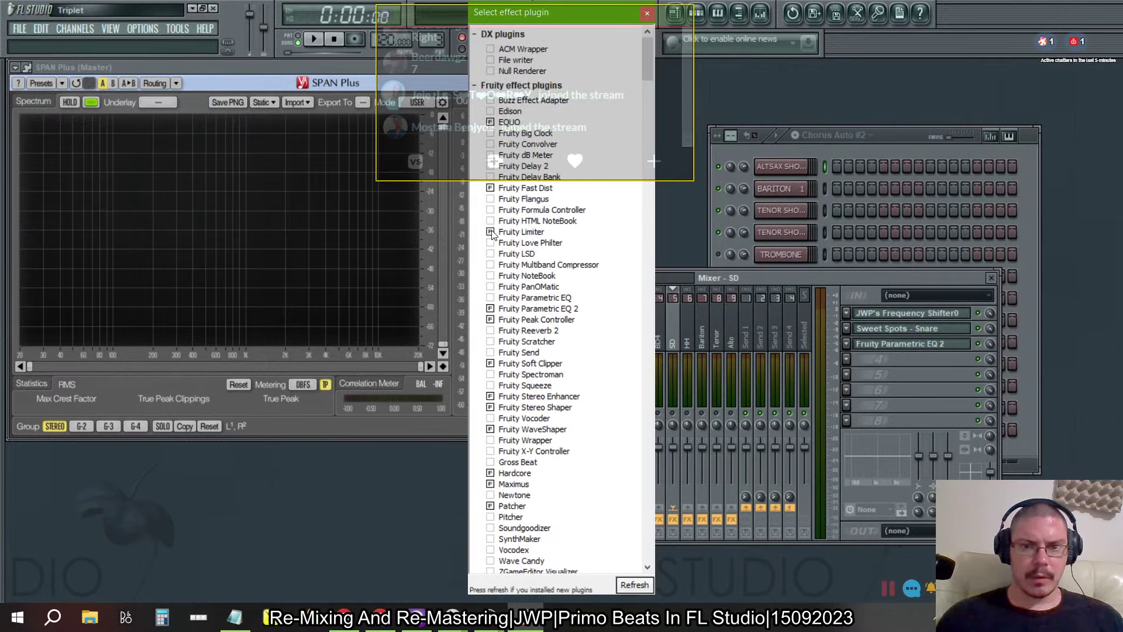
pyautogui.click(646, 16)
# Step: Load Fruity Limiter into effect slot 5 of the SD track
pyautogui.click(847, 375)
pyautogui.moveTo(852, 337)
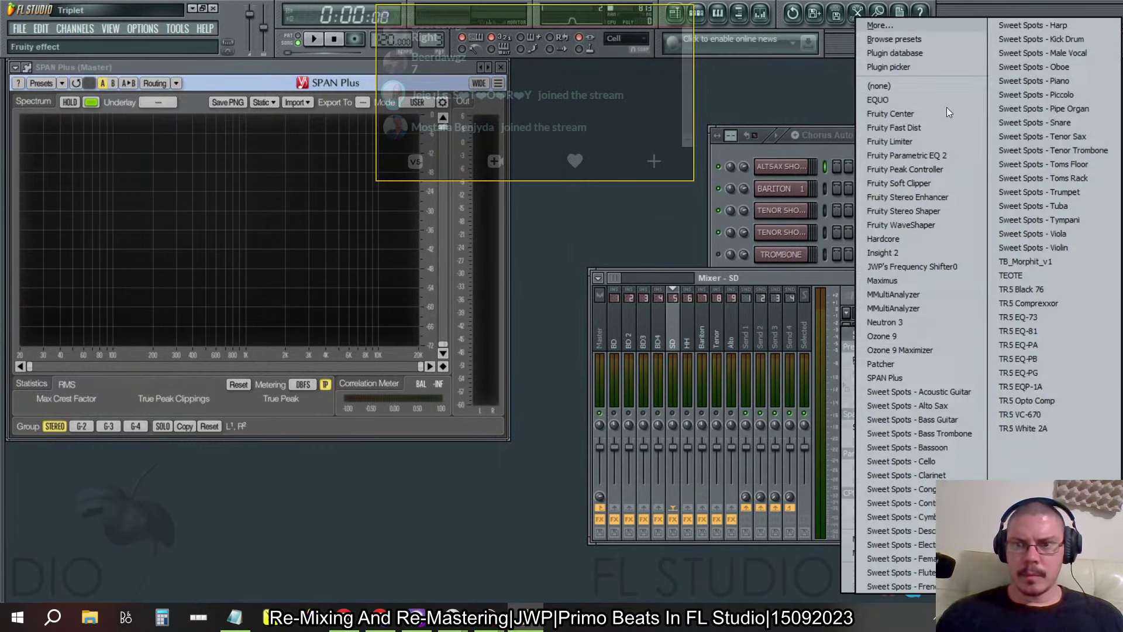
pyautogui.click(923, 144)
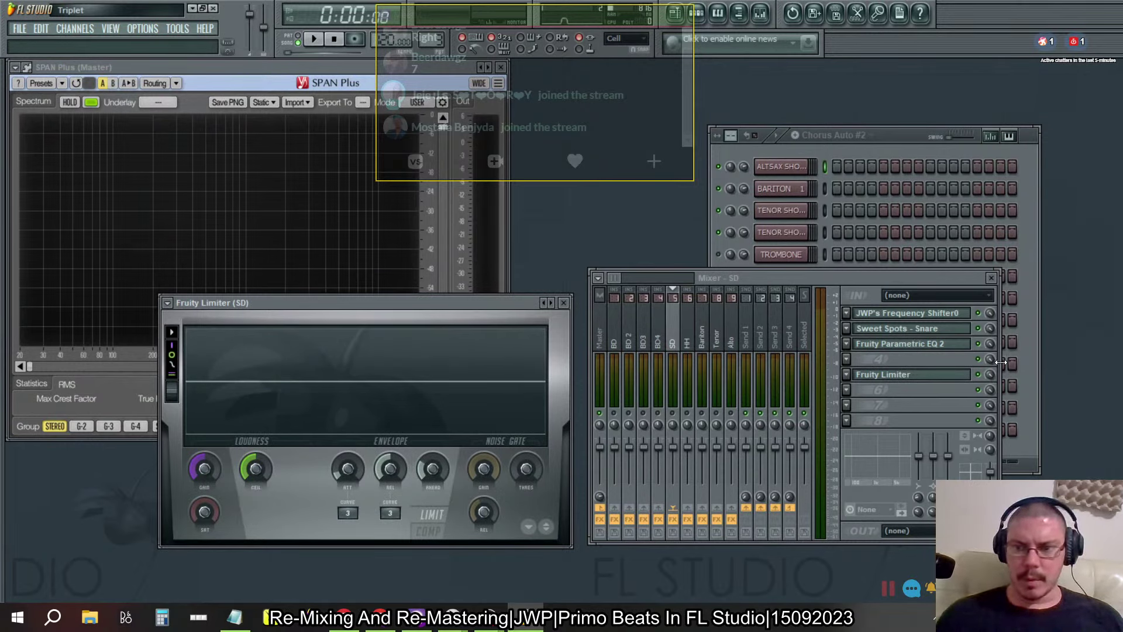
# Step: Widen the mixer window and move three empty insert tracks to the places between SD and HH
pyautogui.moveTo(999, 361); pyautogui.dragTo(1041, 362)
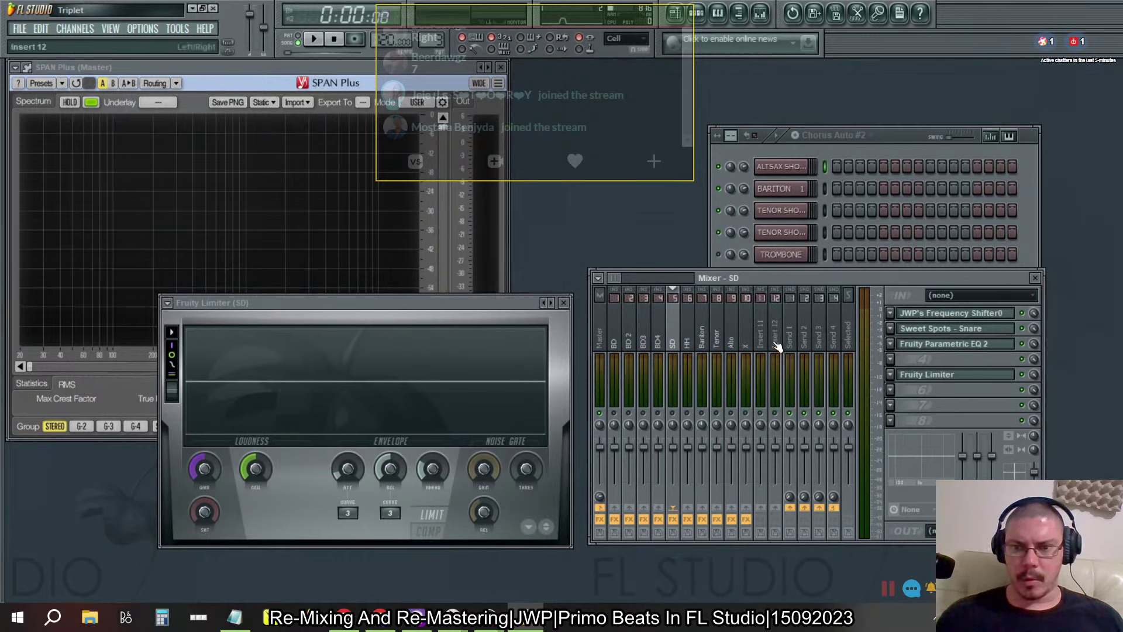
pyautogui.click(766, 343)
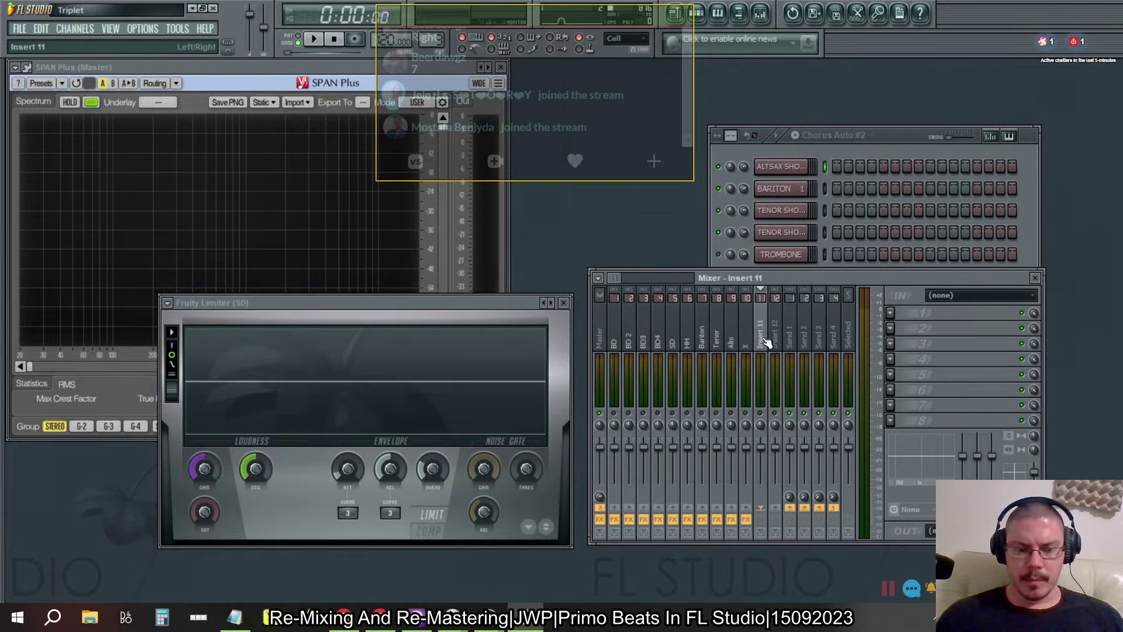
pyautogui.scroll(5, 766, 343)
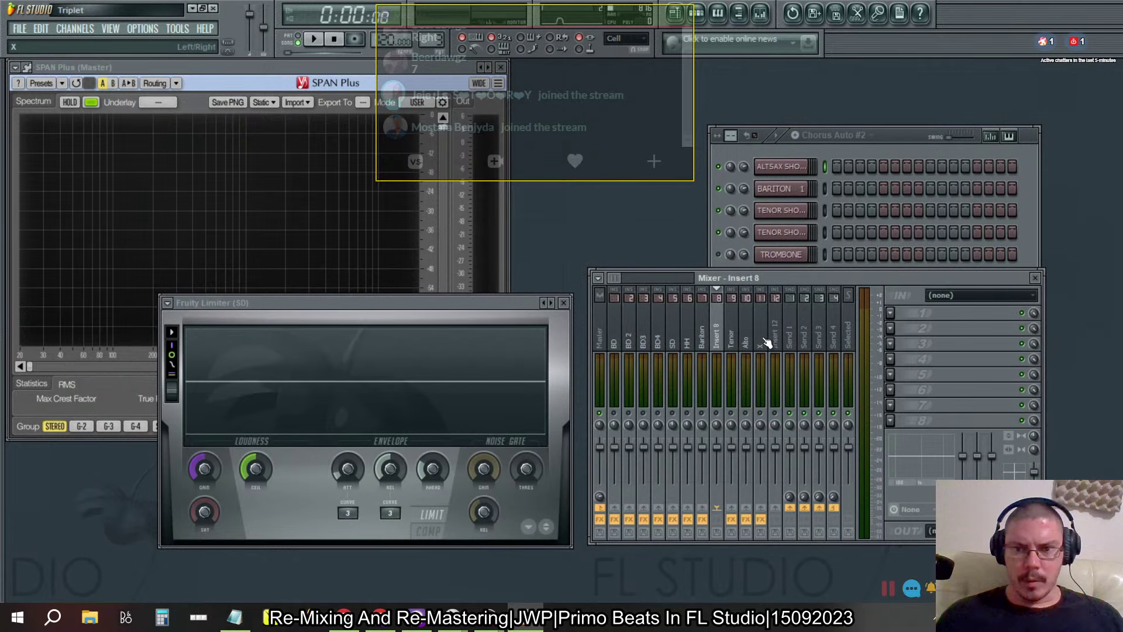
pyautogui.click(773, 343)
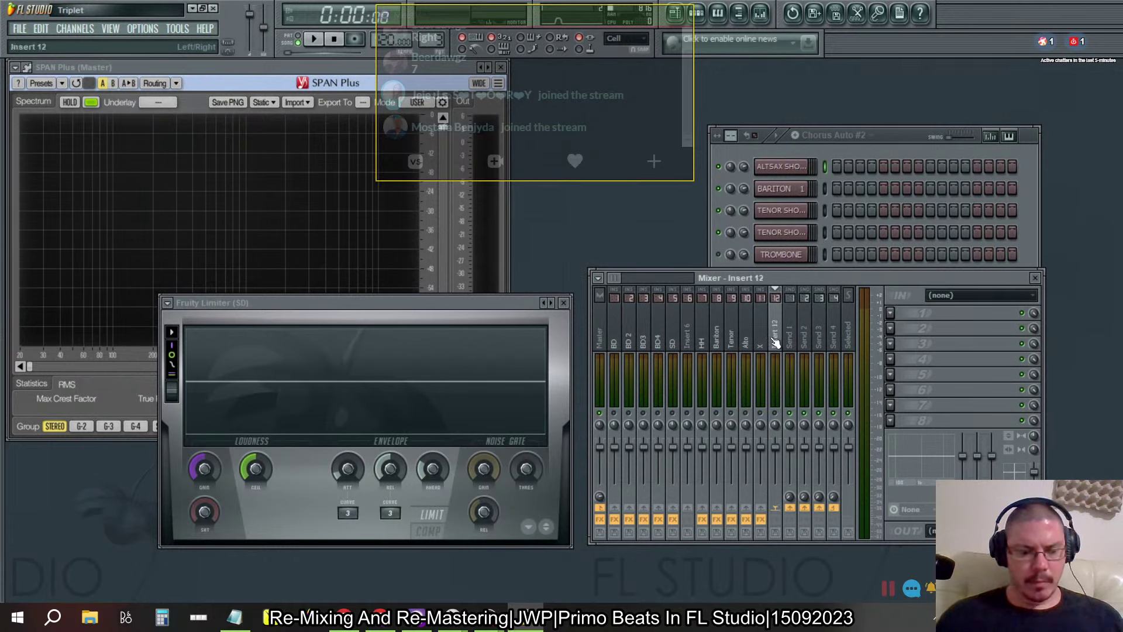
pyautogui.scroll(5, 775, 342)
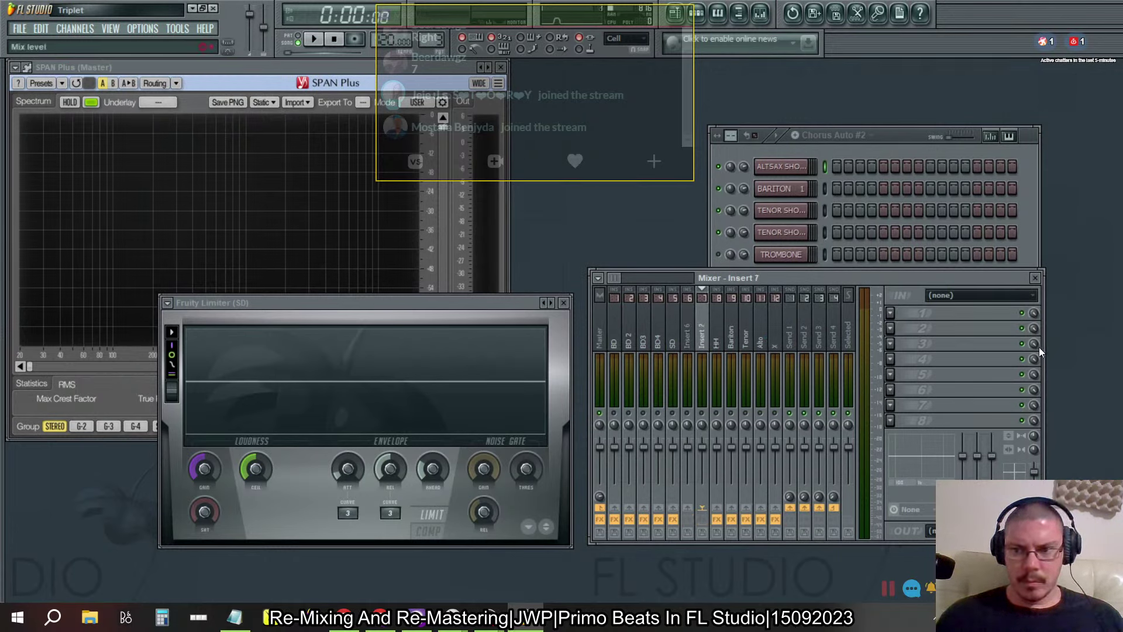
pyautogui.moveTo(1044, 351); pyautogui.dragTo(1078, 354)
pyautogui.click(796, 343)
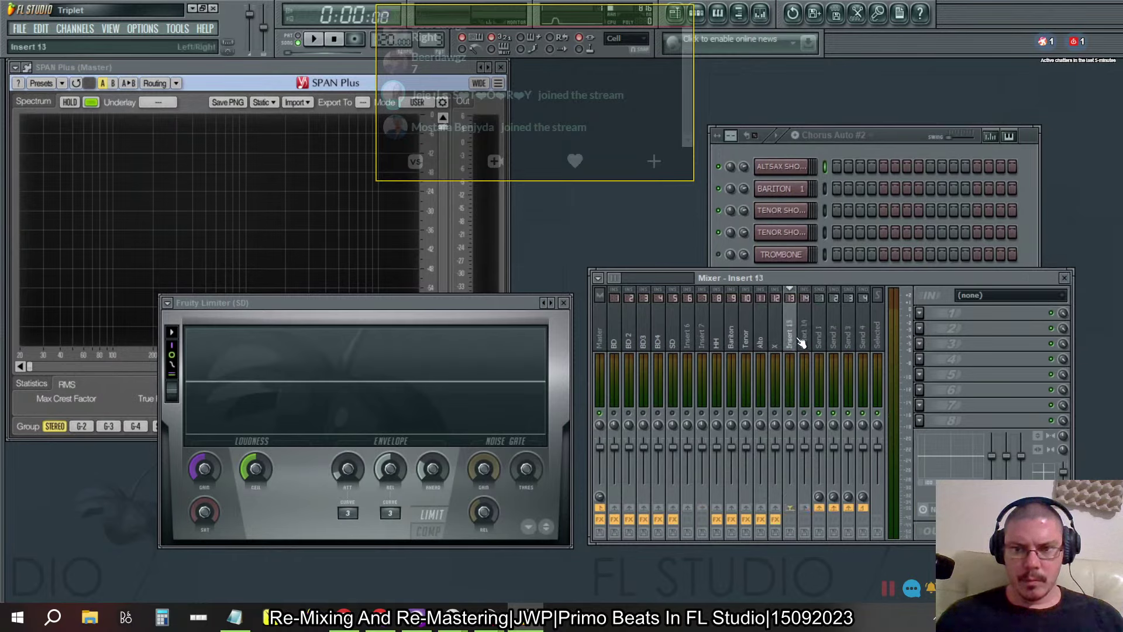
pyautogui.scroll(5, 799, 343)
# Step: Name the first empty mixer track after SD "SD Loose"
pyautogui.click(687, 335)
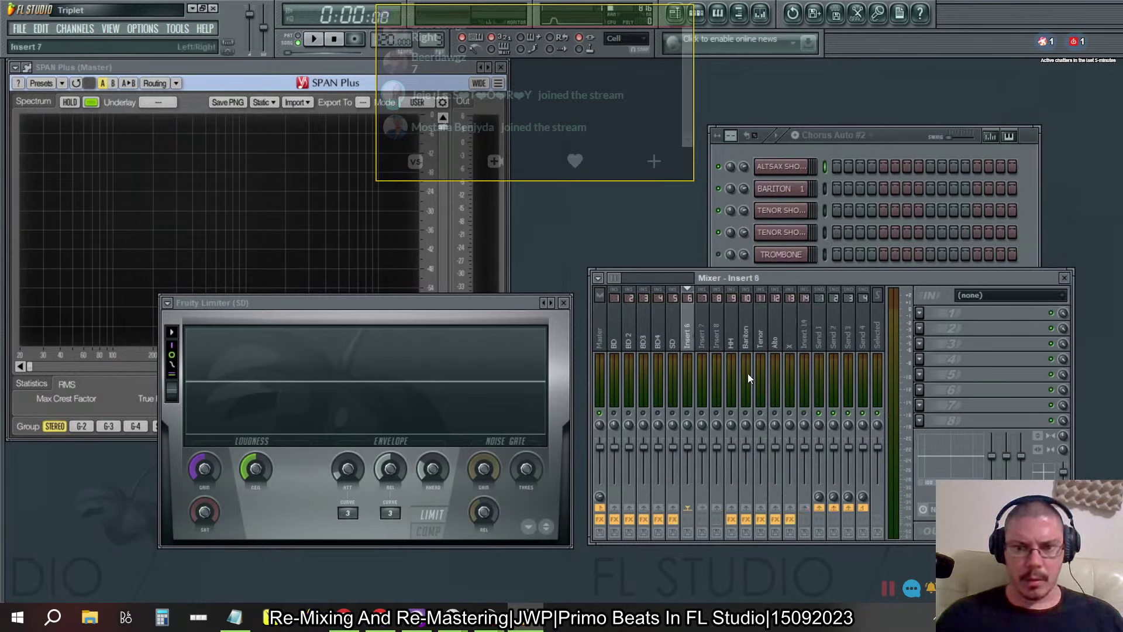
pyautogui.press('F2')
pyautogui.write('SD')
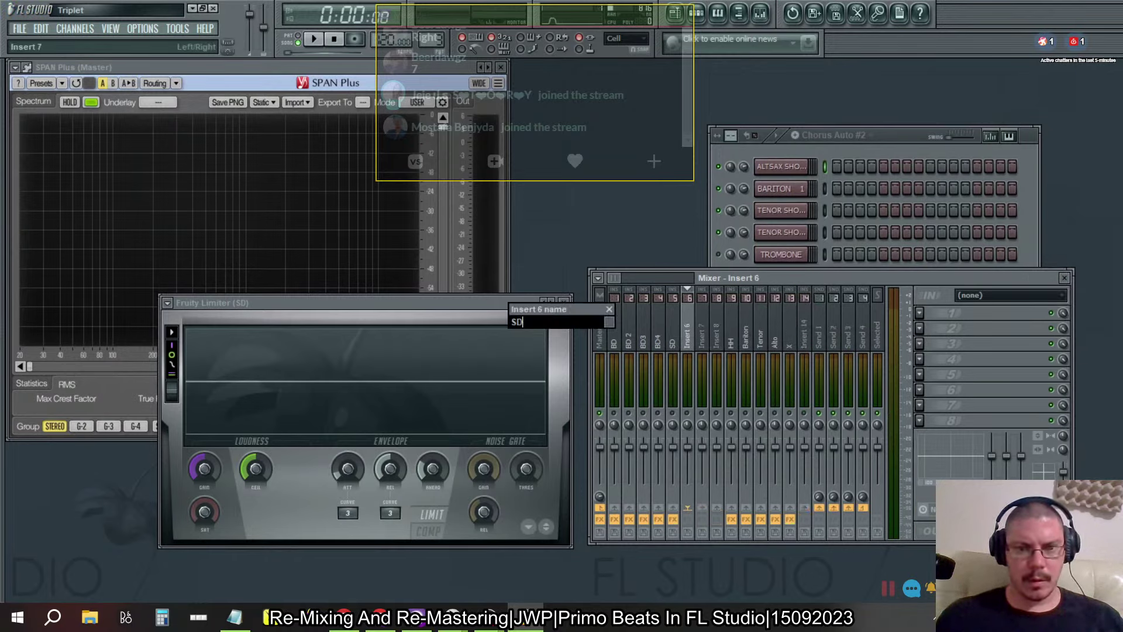
pyautogui.write(' Loose')
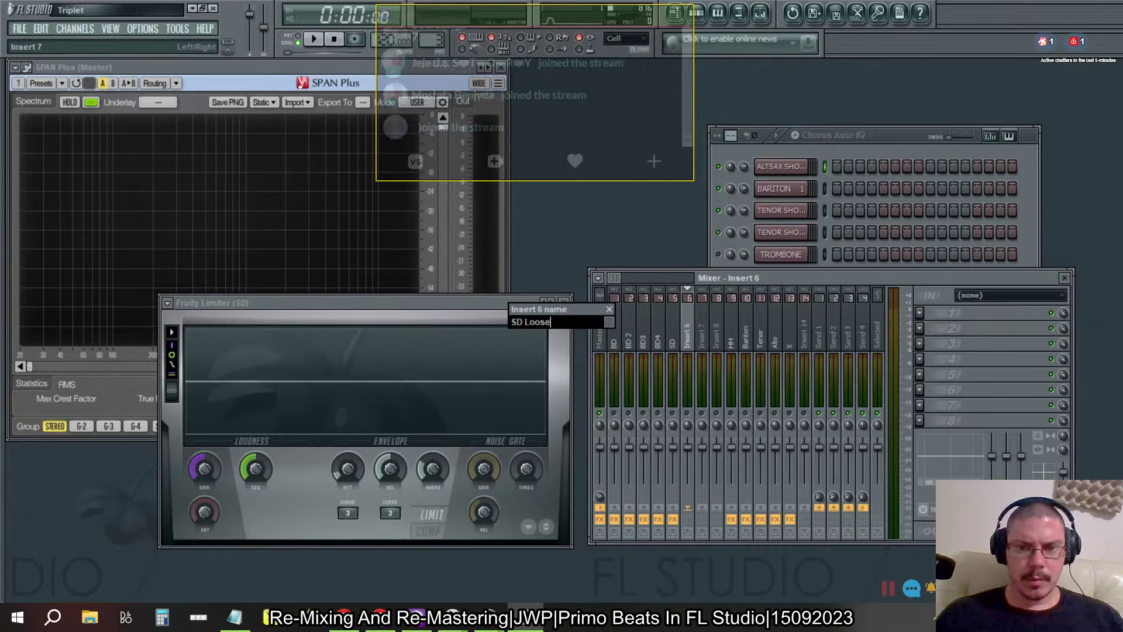
pyautogui.press('Return')
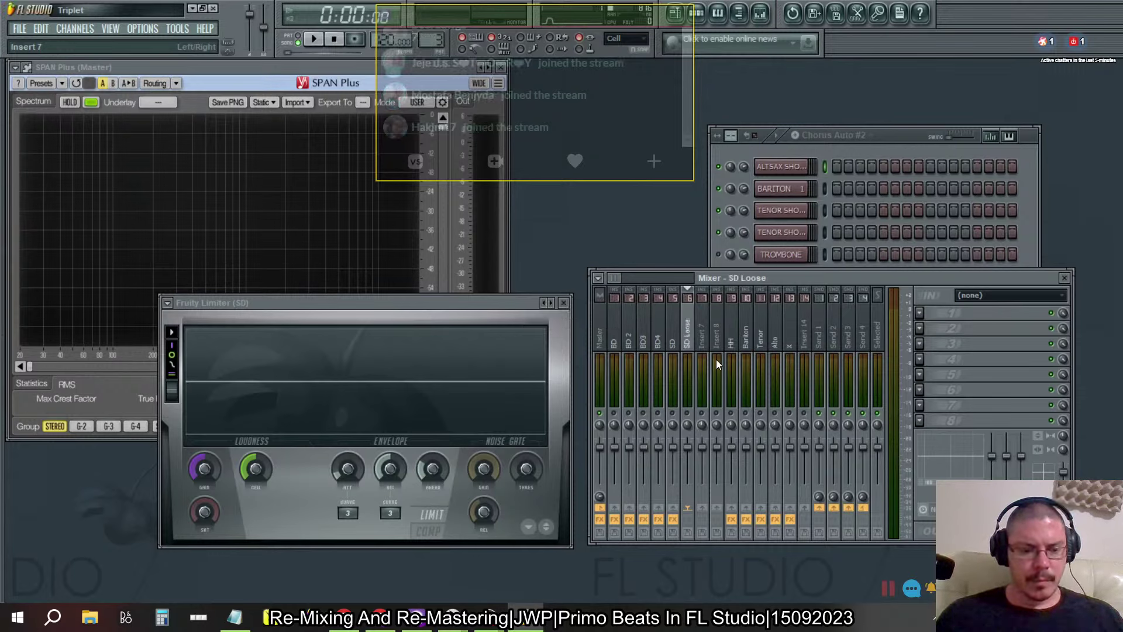
# Step: Change the name of mixer track 6 from SD Loose to "SD Low"
pyautogui.press('F2')
pyautogui.press('Right')
pyautogui.hotkey('ctrl', 'shift', 'Left')
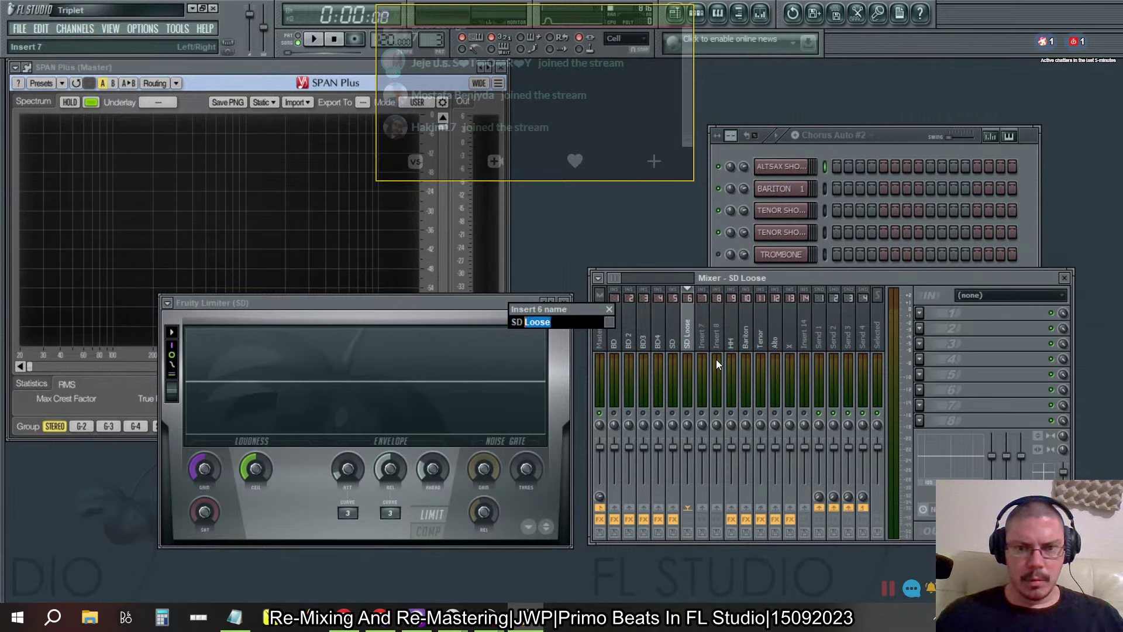
pyautogui.write('Low')
pyautogui.press('Return')
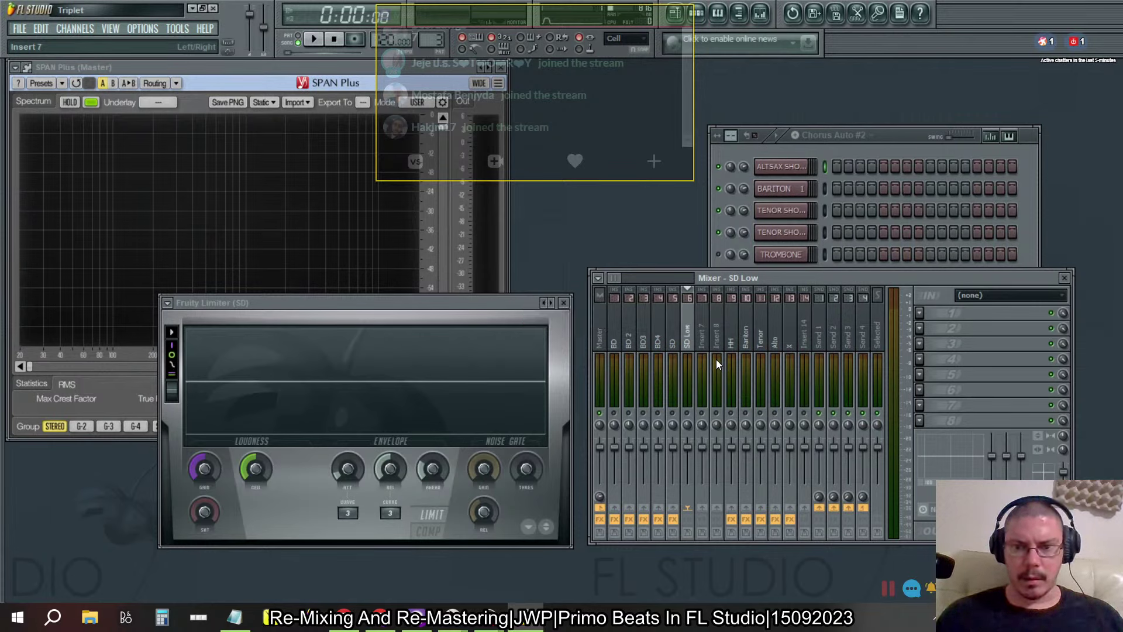
# Step: Name mixer track 7 "SD MEd"
pyautogui.click(702, 348)
pyautogui.press('F2')
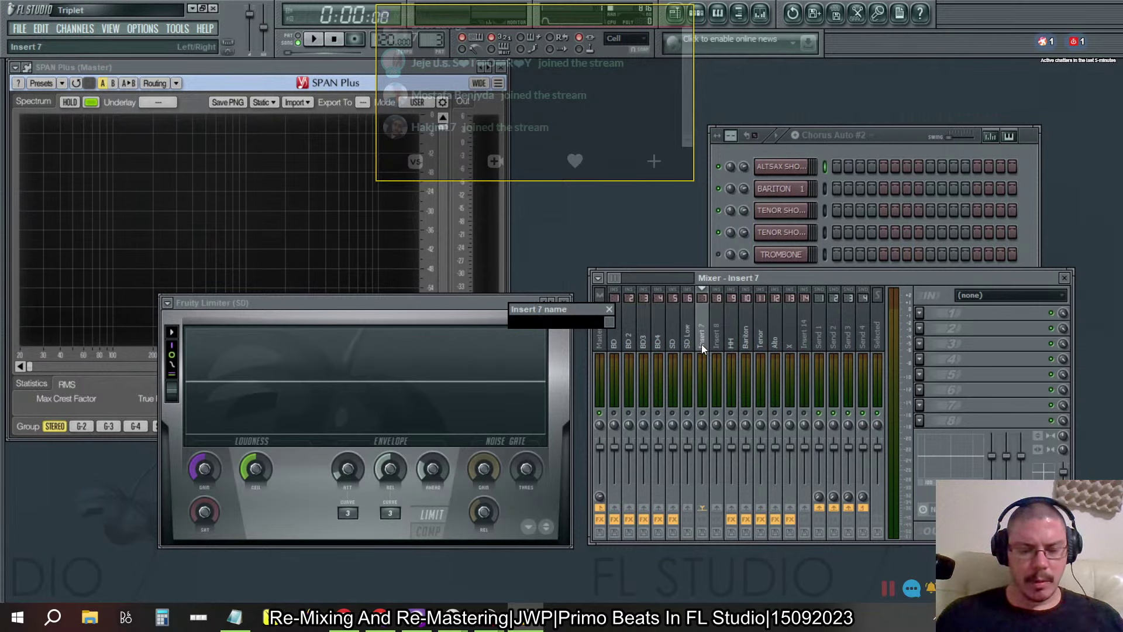
pyautogui.write('SD')
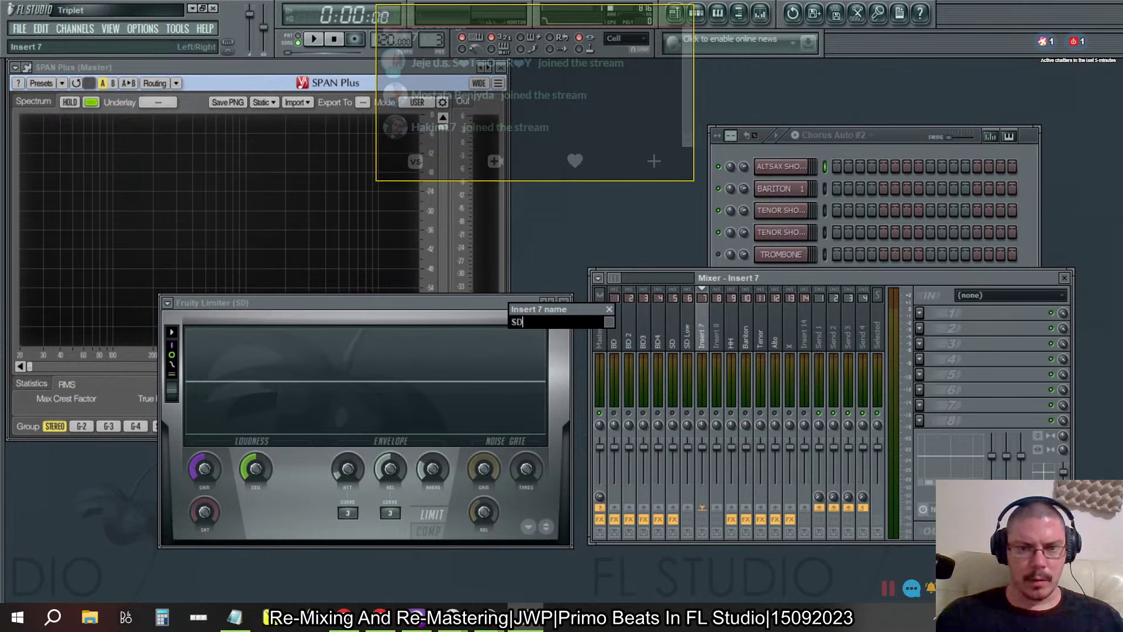
pyautogui.write(' MEd')
pyautogui.press('Return')
# Step: Name mixer track 8, just before HH, "SD High"
pyautogui.click(717, 345)
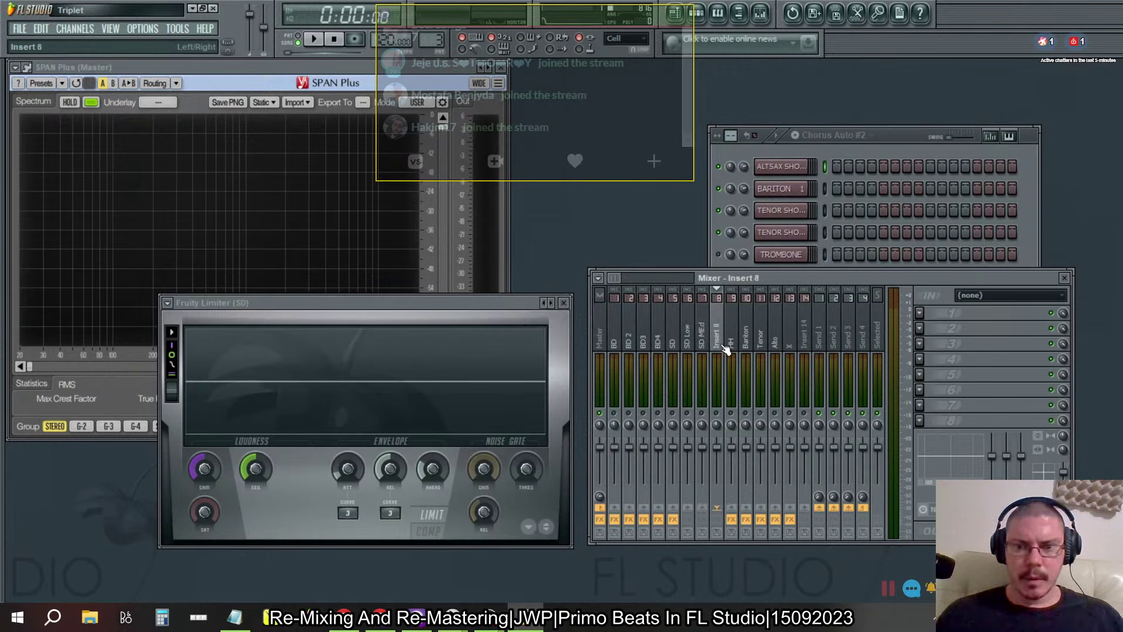
pyautogui.press('F2')
pyautogui.write('SD ')
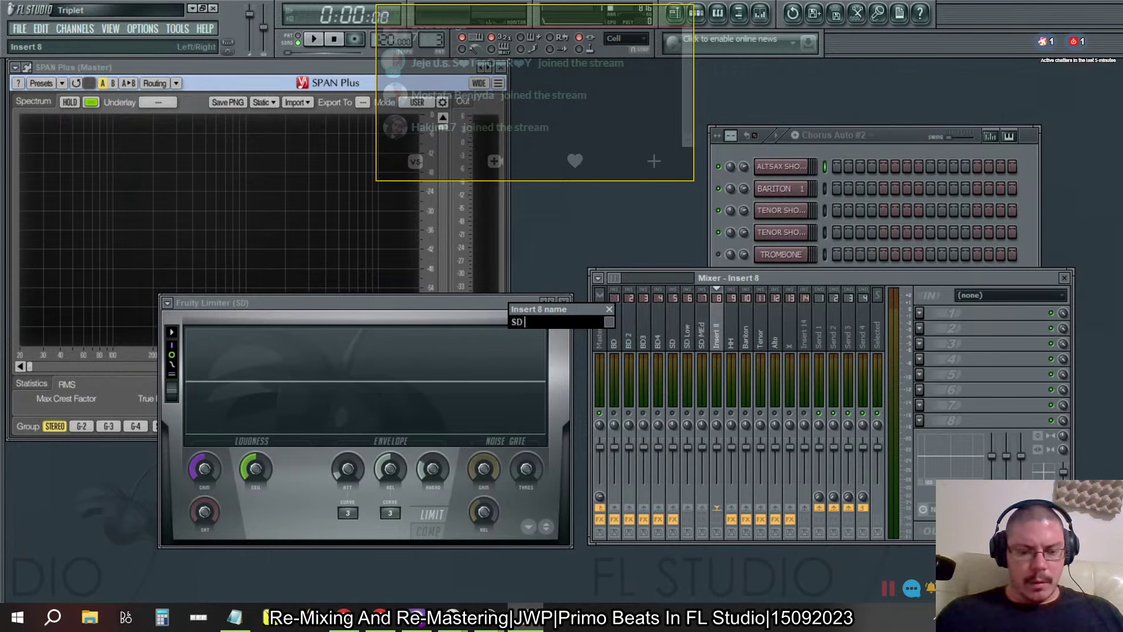
pyautogui.write('High')
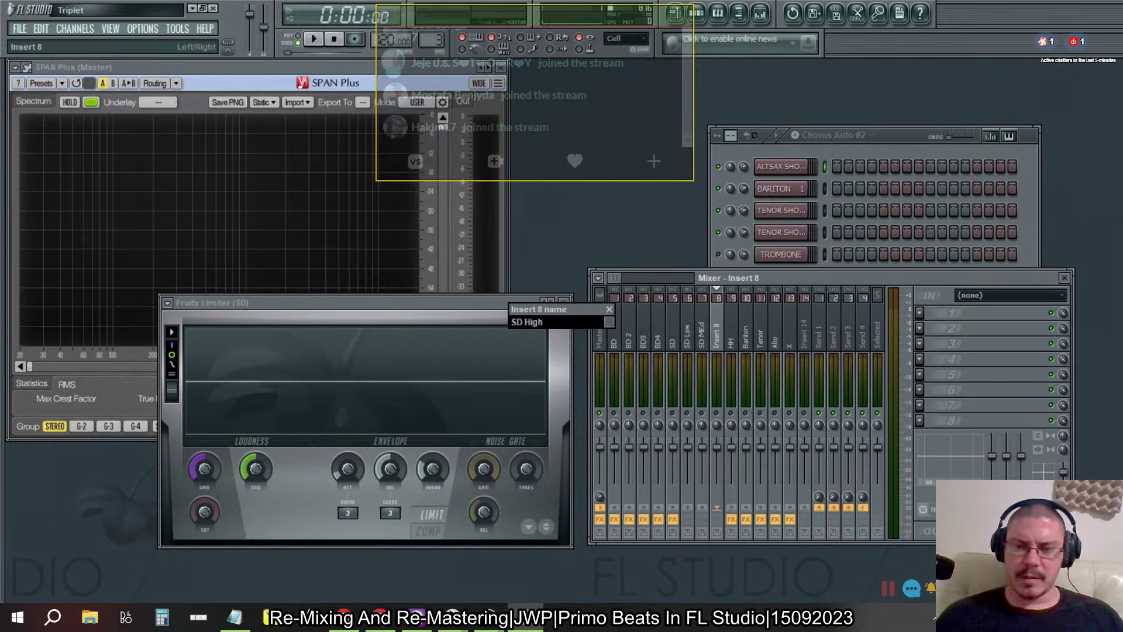
pyautogui.press('Return')
# Step: Correct the capitalization in mixer track 7's name so it reads "SD Med"
pyautogui.press('Left')
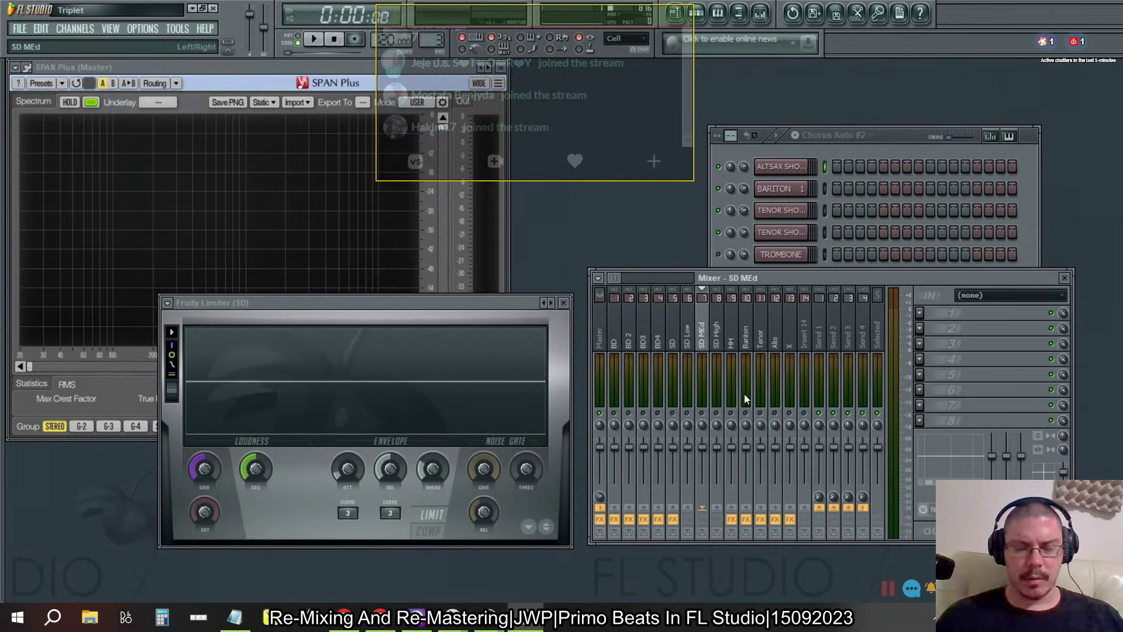
pyautogui.press('F2')
pyautogui.press('Right')
pyautogui.press('Left')
pyautogui.press('BackSpace')
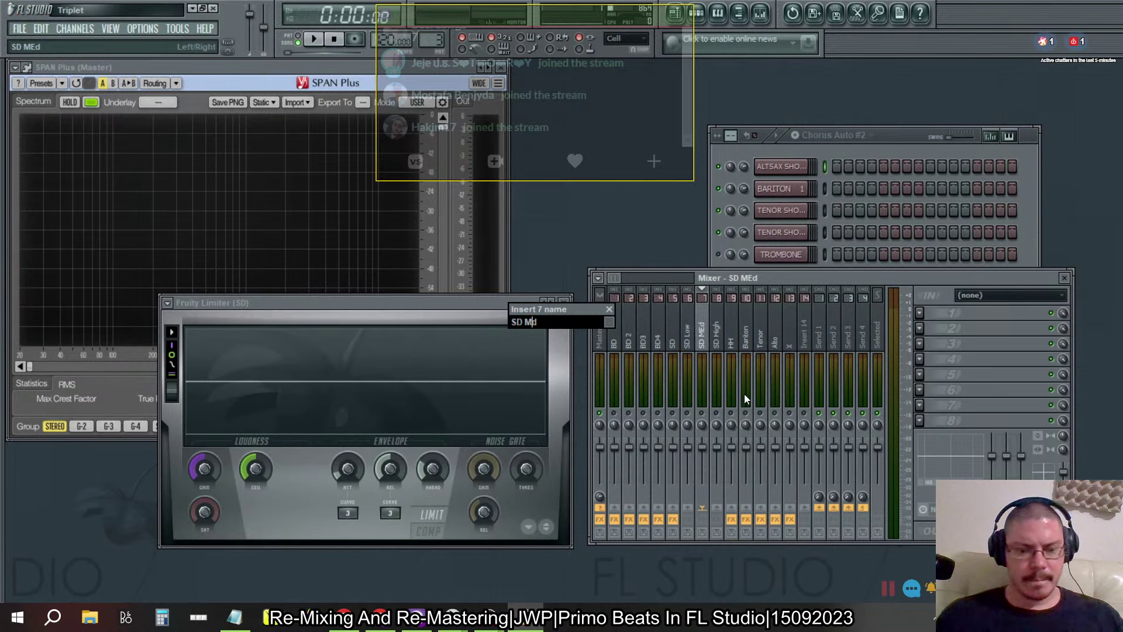
pyautogui.write('e')
pyautogui.press('Return')
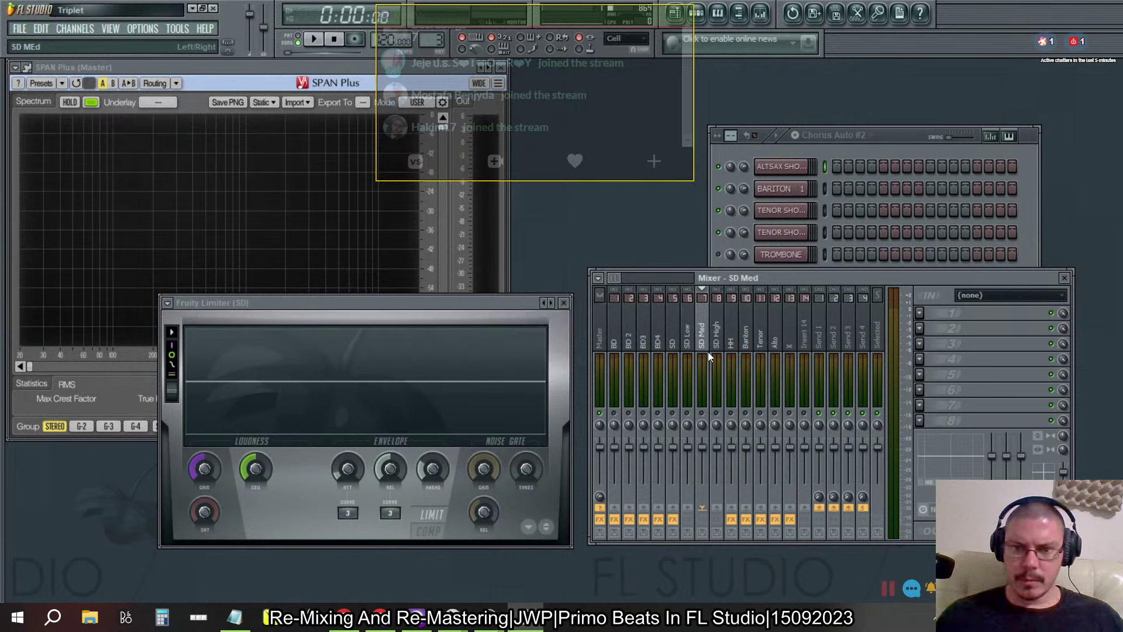
# Step: Rename the SD Low mixer track "SD Loose", after trying the name SD Weak
pyautogui.press('Left')
pyautogui.press('F2')
pyautogui.press('Right')
pyautogui.press('BackSpace')
pyautogui.press('BackSpace')
pyautogui.press('BackSpace')
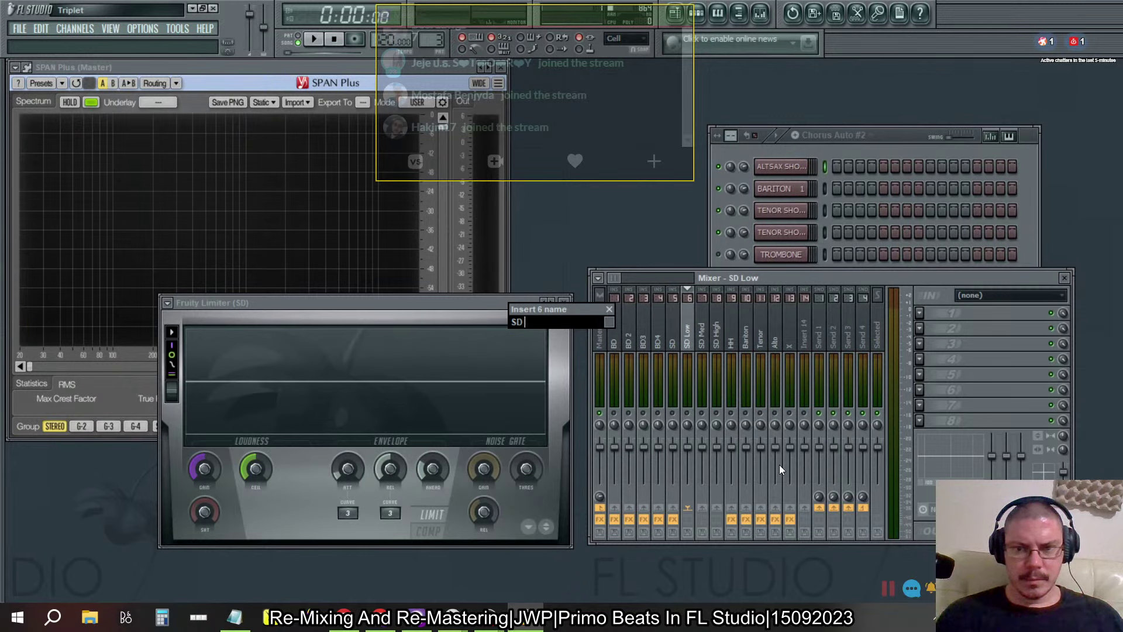
pyautogui.write('Weak')
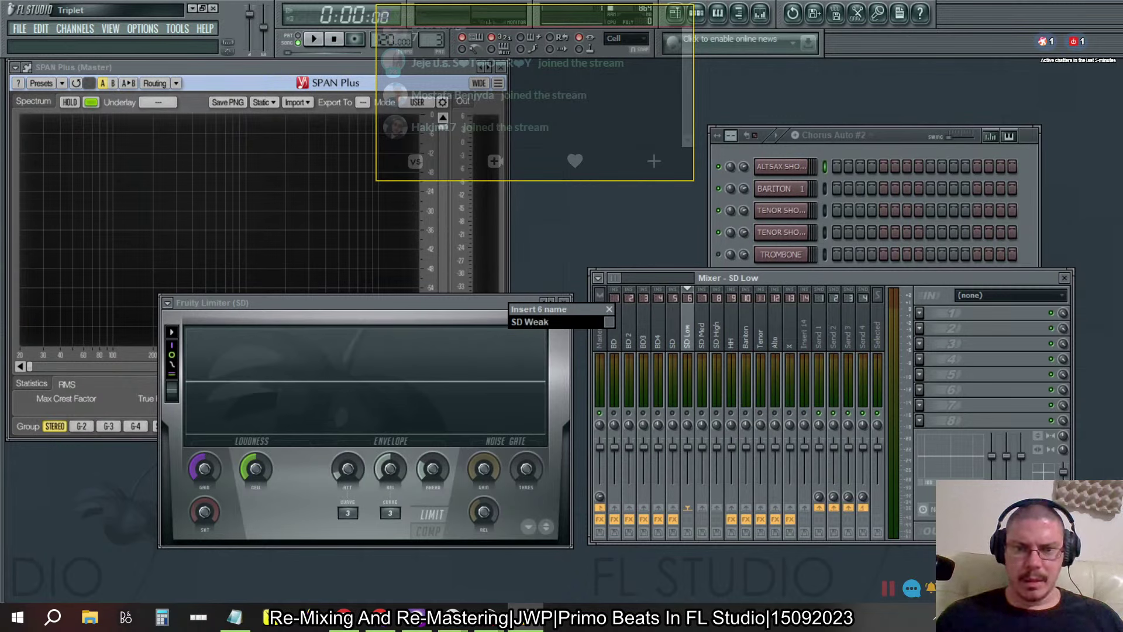
pyautogui.press('BackSpace')
pyautogui.press('BackSpace')
pyautogui.press('BackSpace')
pyautogui.press('BackSpace')
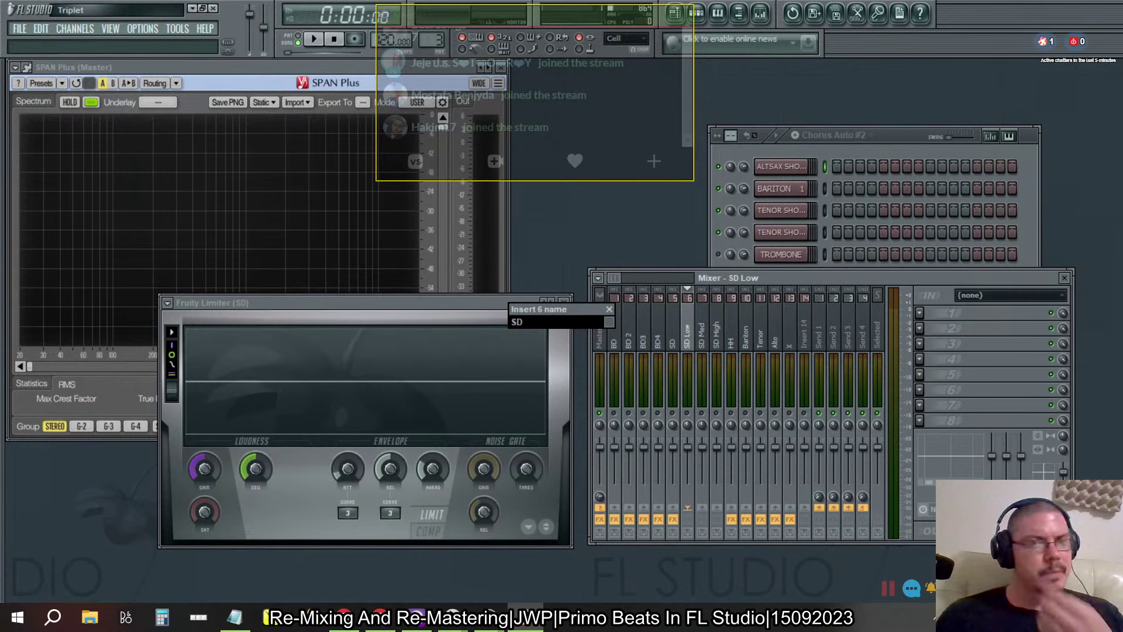
pyautogui.write('Loose')
pyautogui.press('Return')
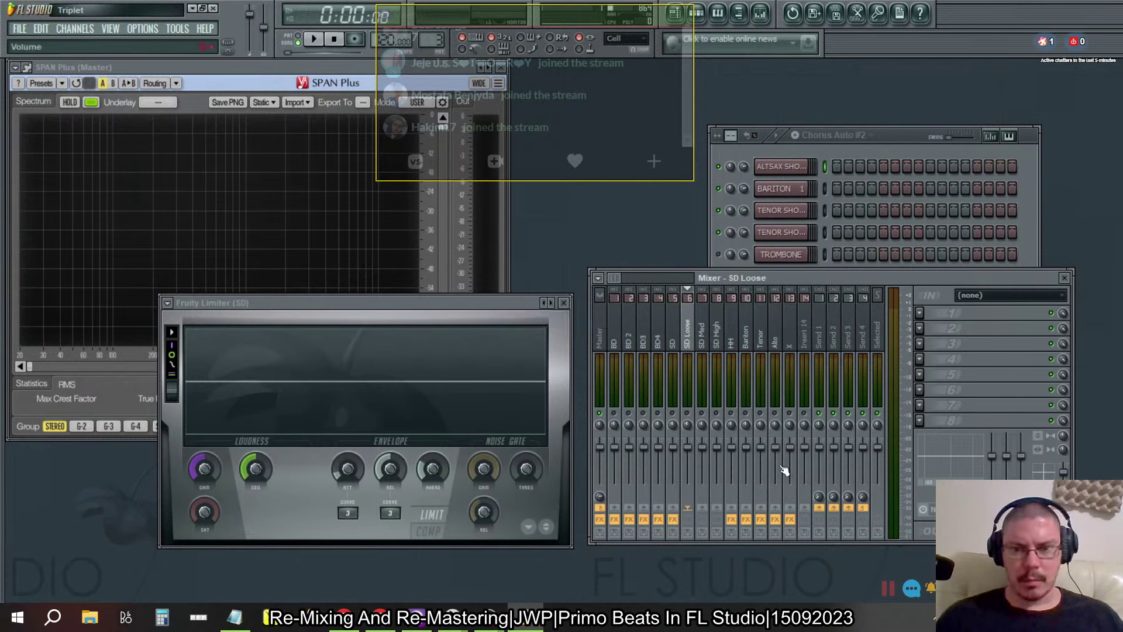
# Step: Rename the SD Med mixer track "SD Taught"
pyautogui.click(701, 337)
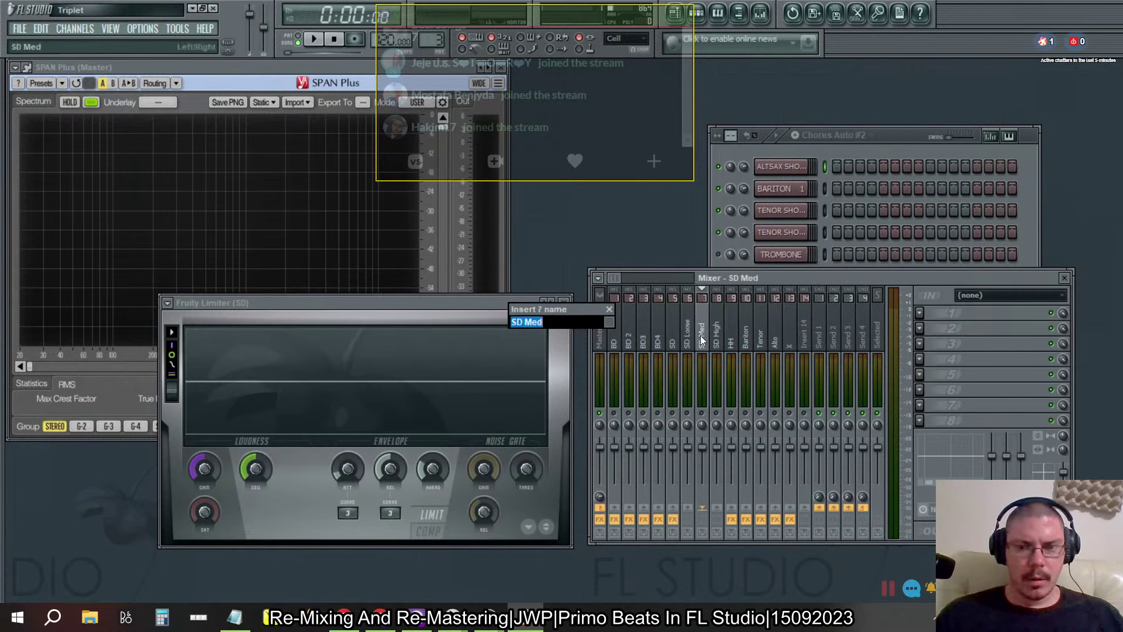
pyautogui.press('F2')
pyautogui.hotkey('ctrl', 'shift', 'Left')
pyautogui.write('Ta')
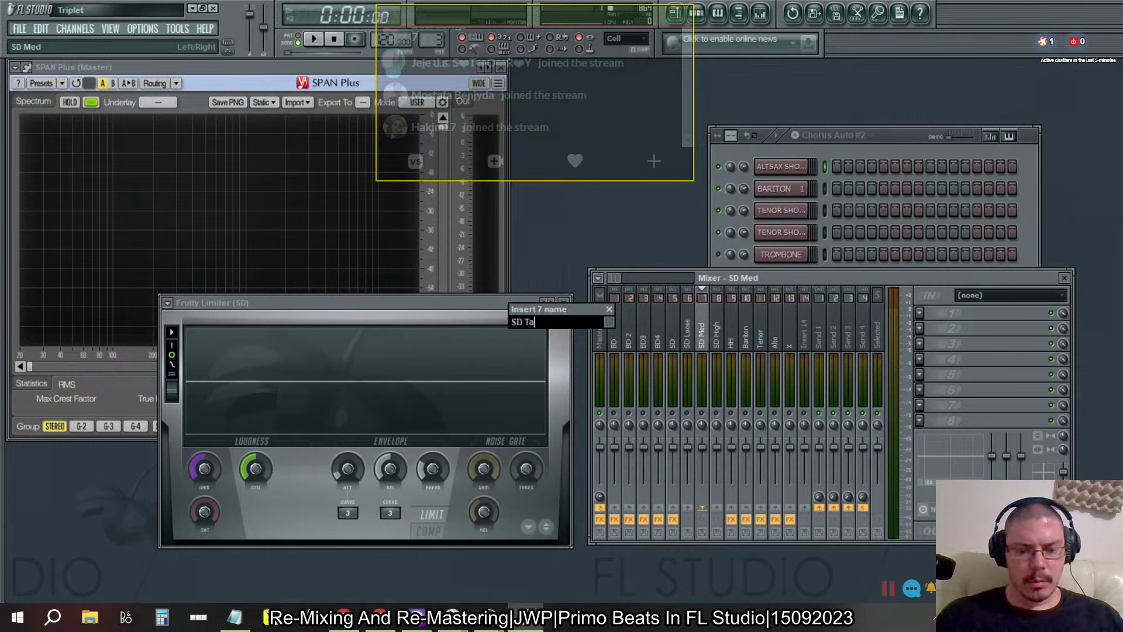
pyautogui.write('ught')
pyautogui.press('Return')
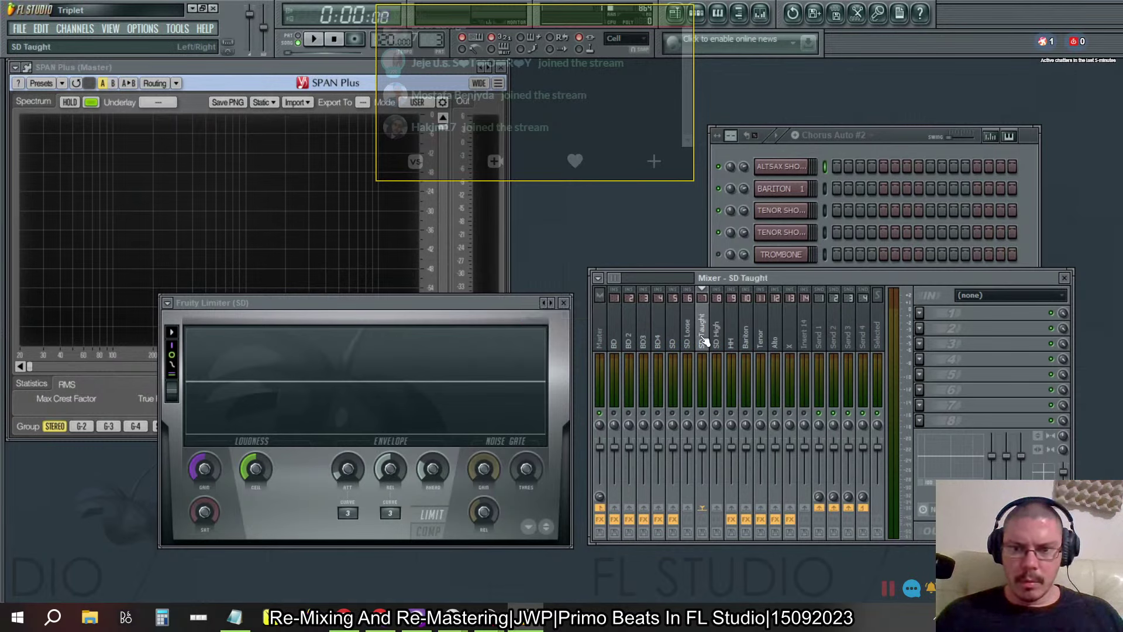
# Step: Rename the SD High mixer track "SD Tight"
pyautogui.click(717, 339)
pyautogui.press('F2')
pyautogui.hotkey('ctrl', 'shift', 'Left')
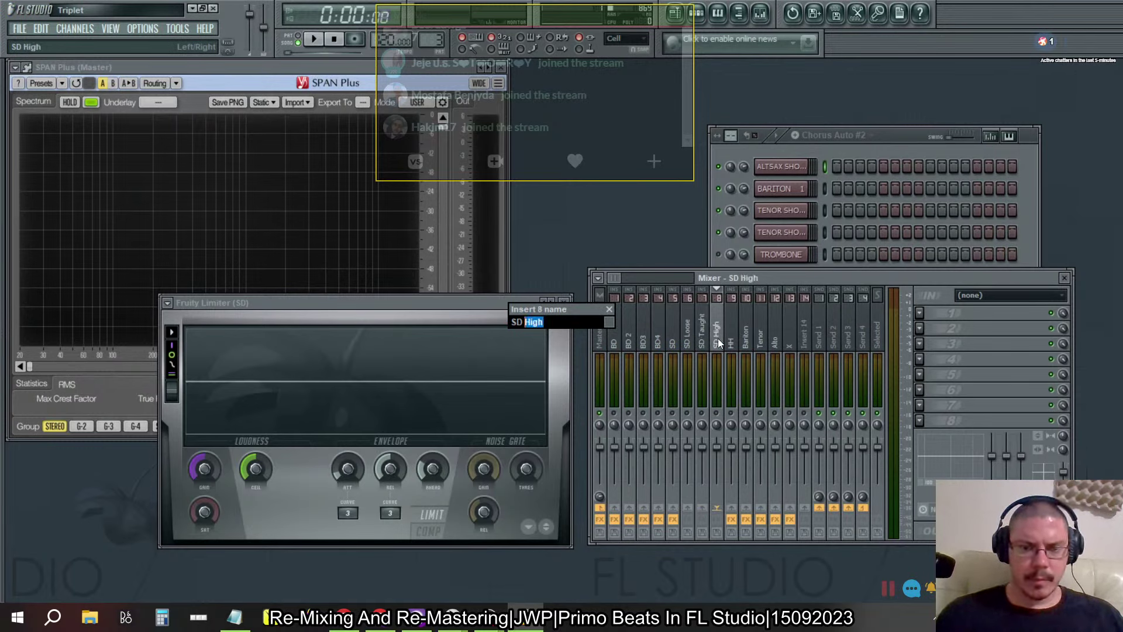
pyautogui.write('Tight')
pyautogui.press('Return')
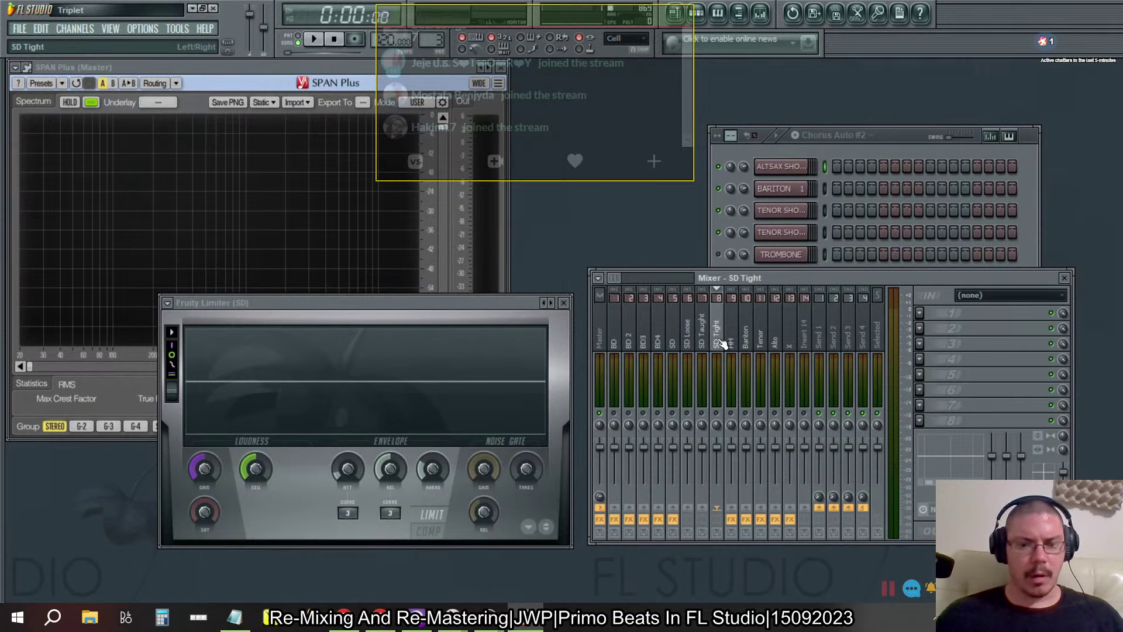
# Step: Switch to Firefox, search Google for "taught" and read the word's dictionary entry to check its meaning and spelling
pyautogui.click(308, 616)
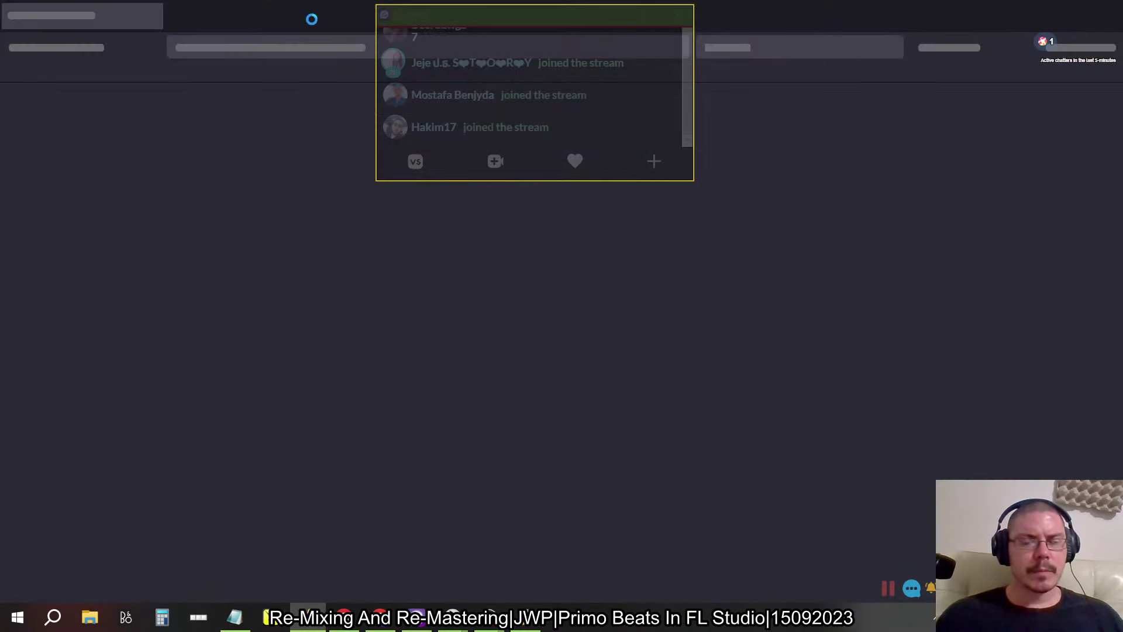
pyautogui.click(255, 48)
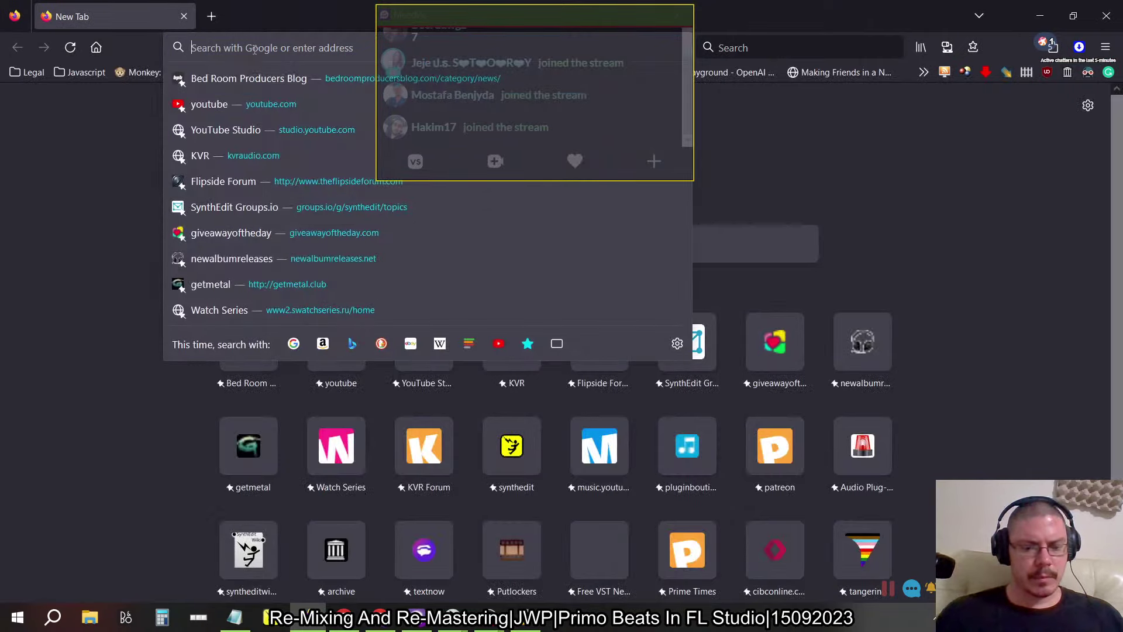
pyautogui.write('tau')
pyautogui.press('Return')
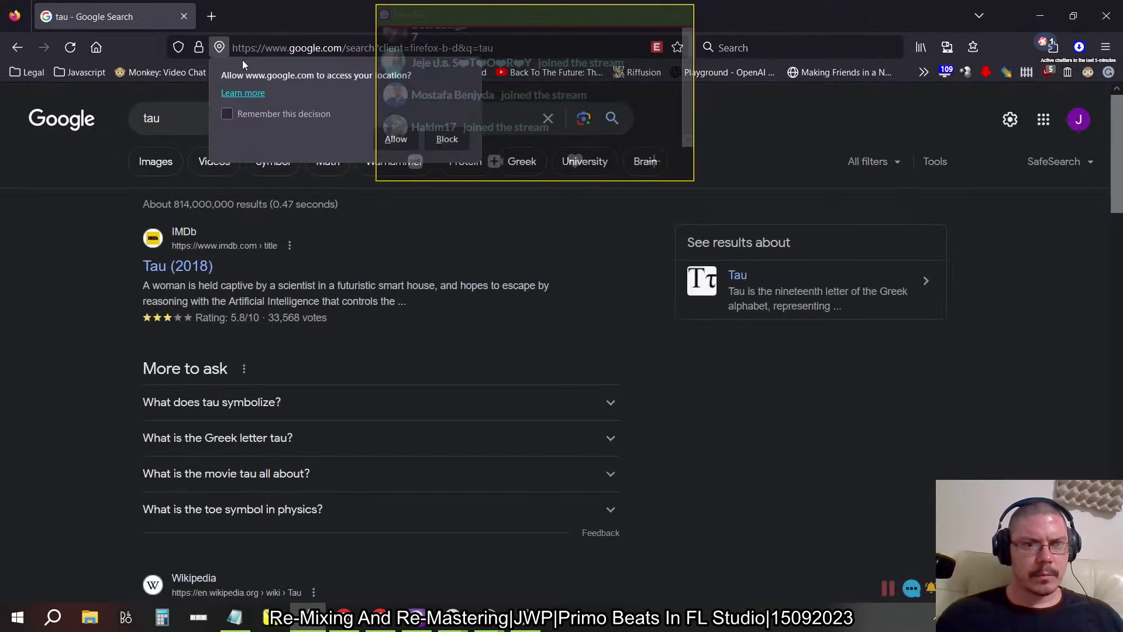
pyautogui.click(184, 116)
pyautogui.write('ght')
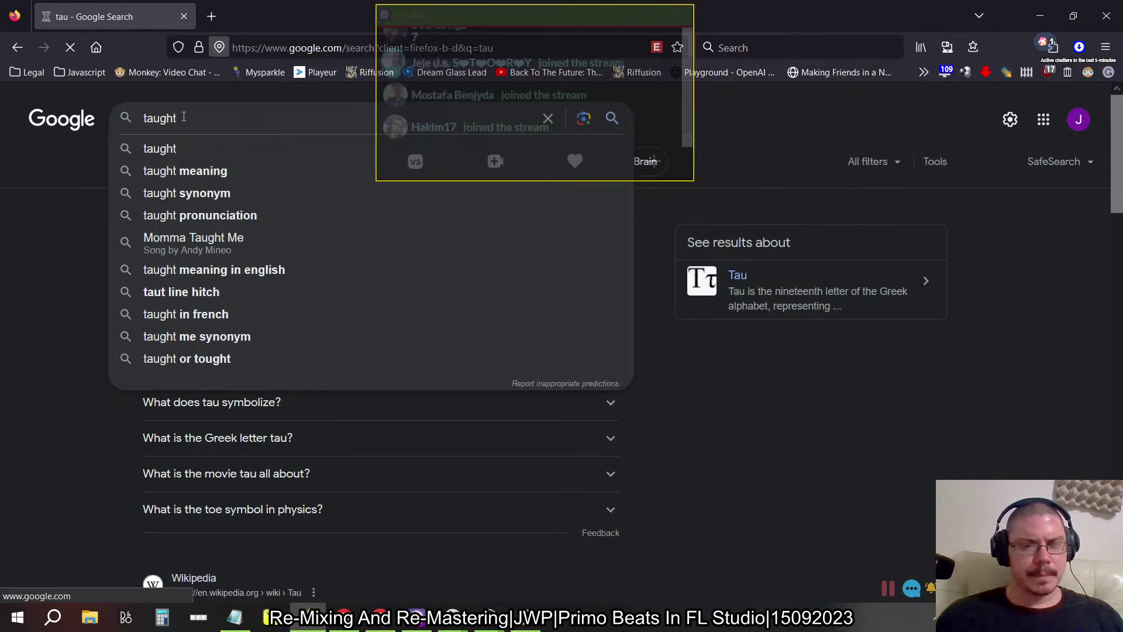
pyautogui.press('Return')
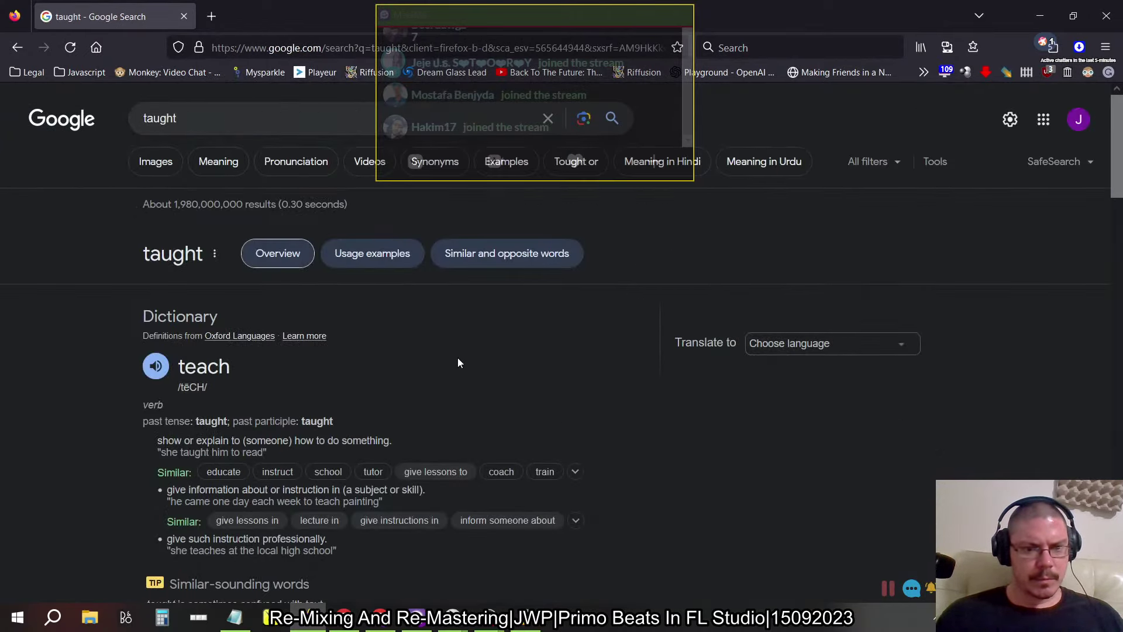
pyautogui.scroll(-2, 458, 362)
pyautogui.scroll(-2, 458, 363)
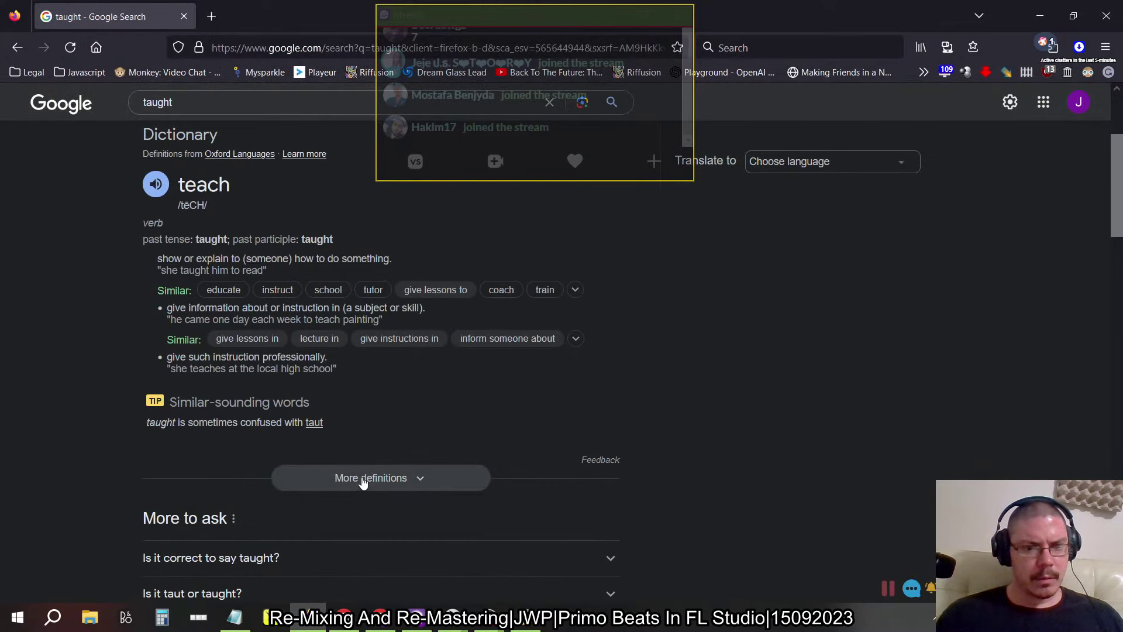
# Step: Read the answers to "Is it taut or taught?" and "What is an example of taut?" among the related questions
pyautogui.scroll(-4, 363, 480)
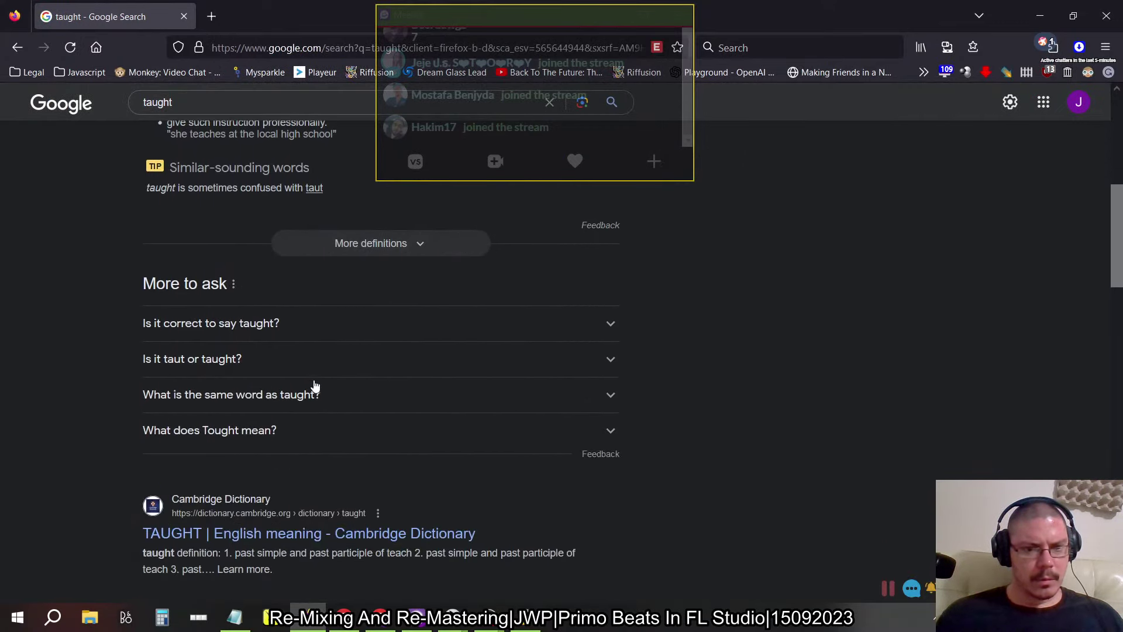
pyautogui.click(302, 359)
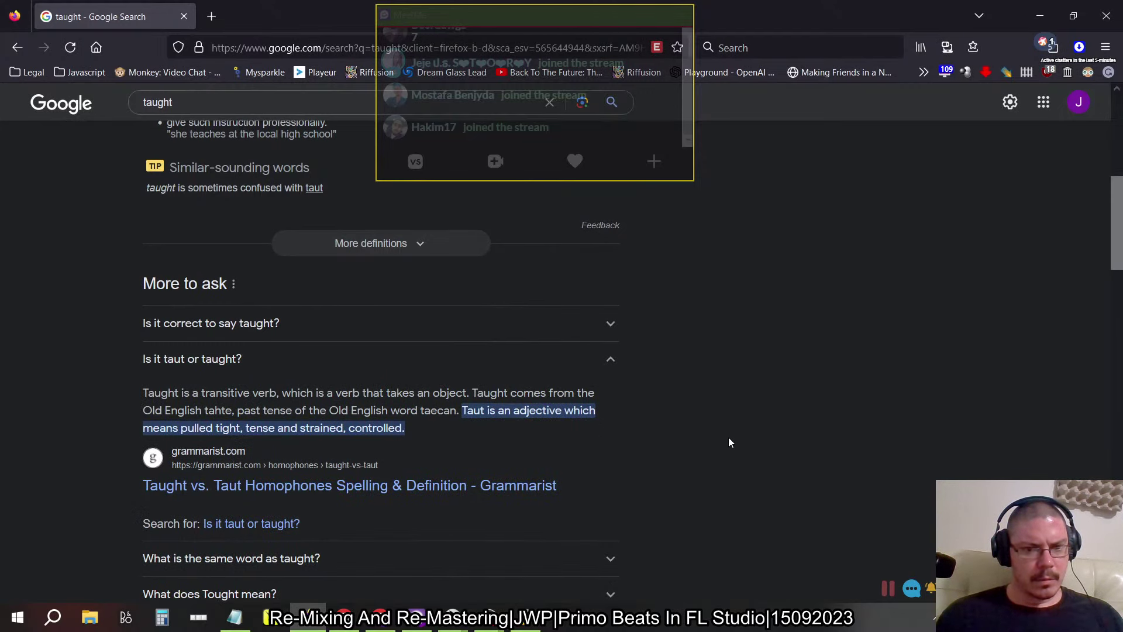
pyautogui.scroll(-3, 729, 442)
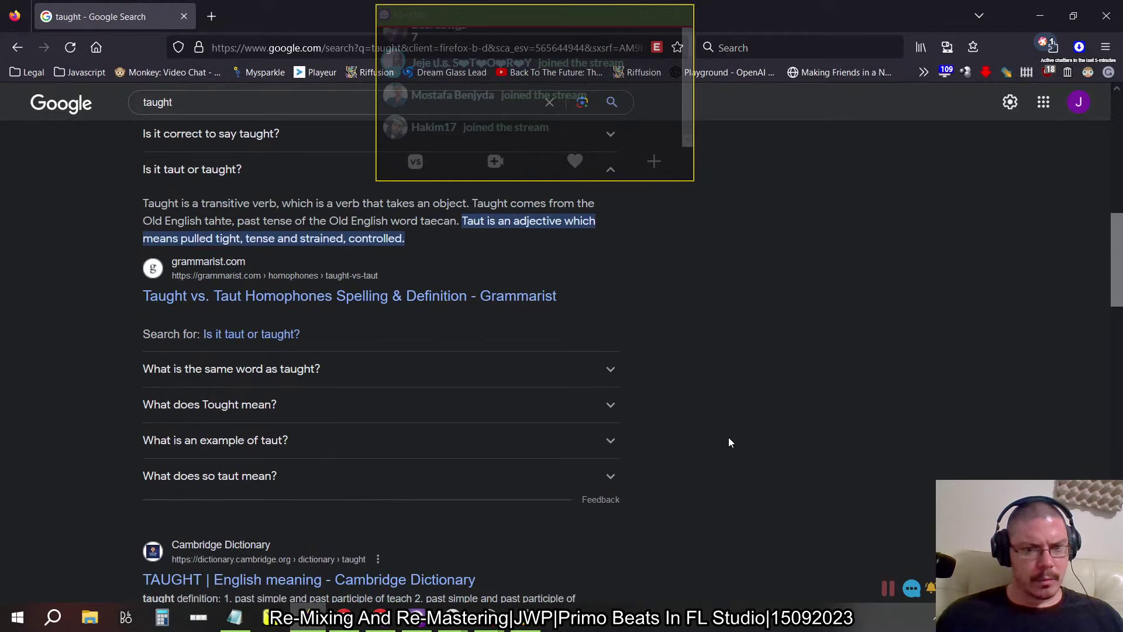
pyautogui.click(620, 442)
pyautogui.scroll(-1, 694, 441)
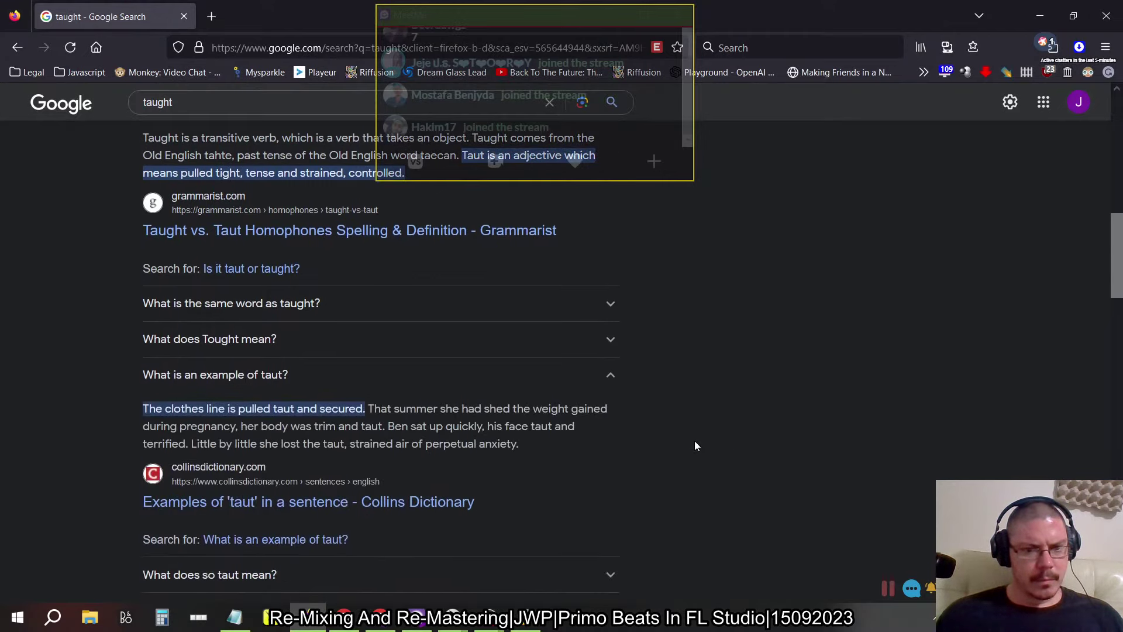
pyautogui.scroll(12, 693, 441)
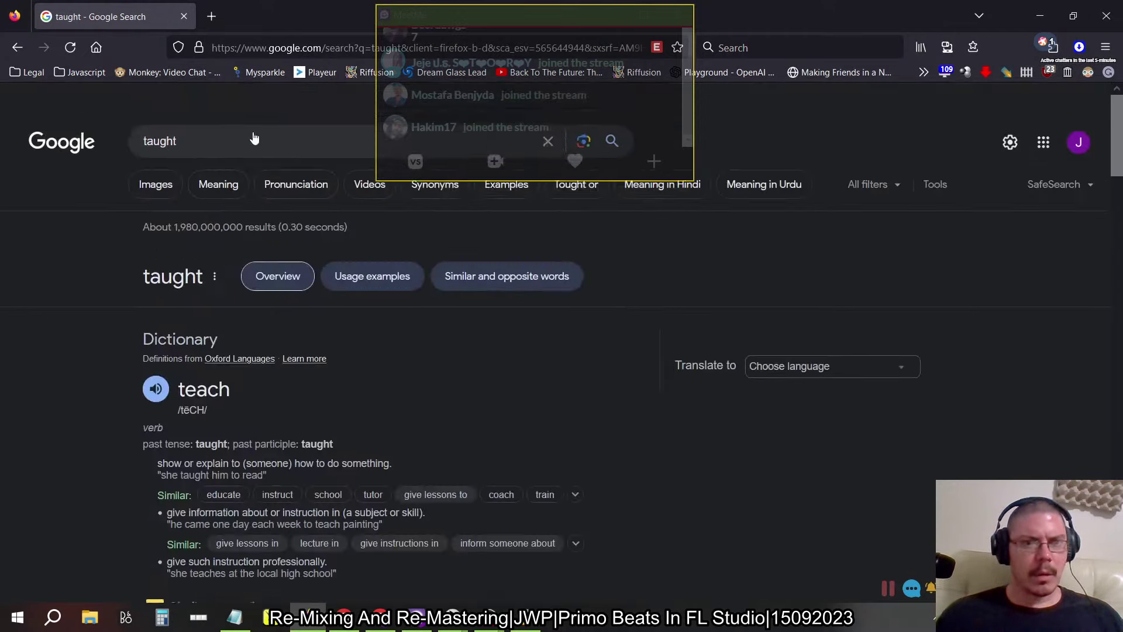
# Step: Search Google for "taut" and read its dictionary definition
pyautogui.moveTo(180, 121); pyautogui.dragTo(1, 94)
pyautogui.write('taut')
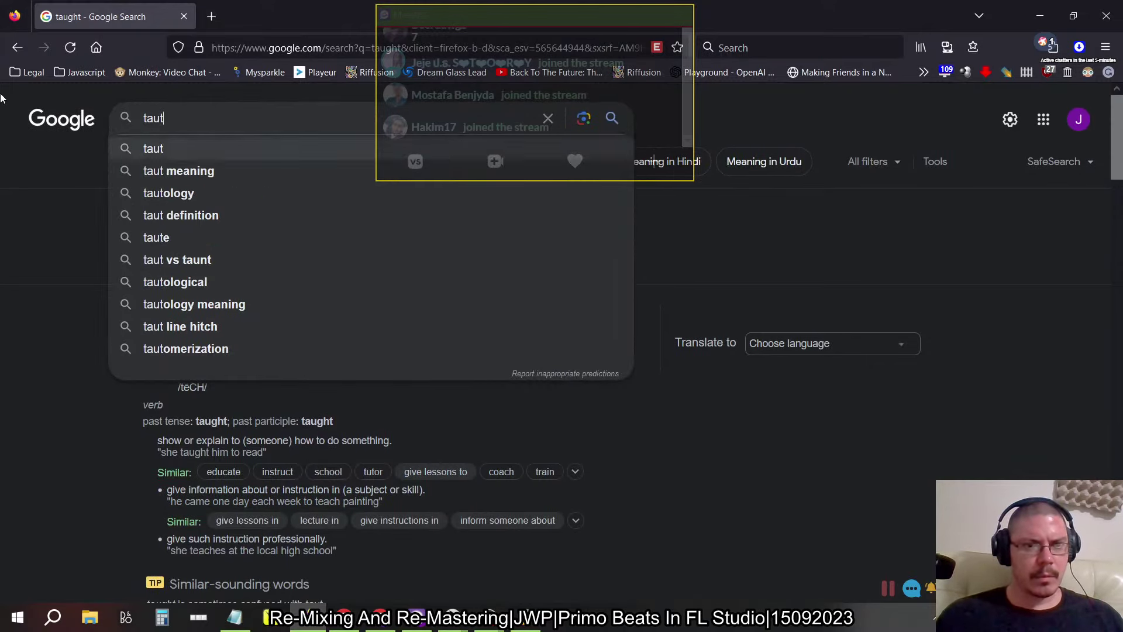
pyautogui.press('Return')
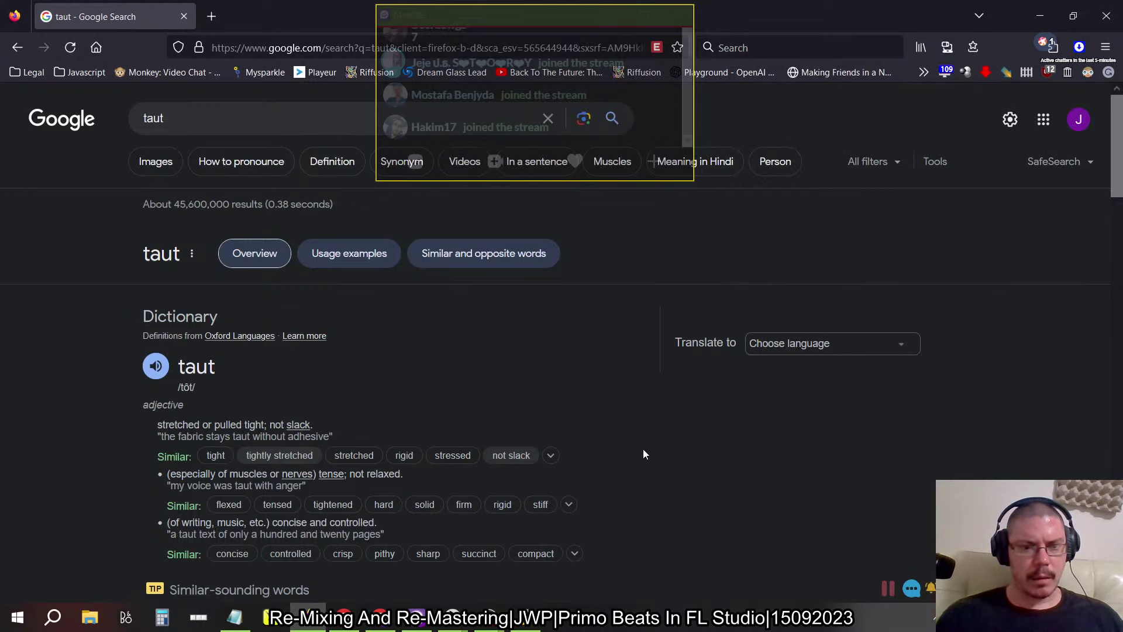
pyautogui.scroll(-2, 644, 454)
pyautogui.scroll(2, 643, 454)
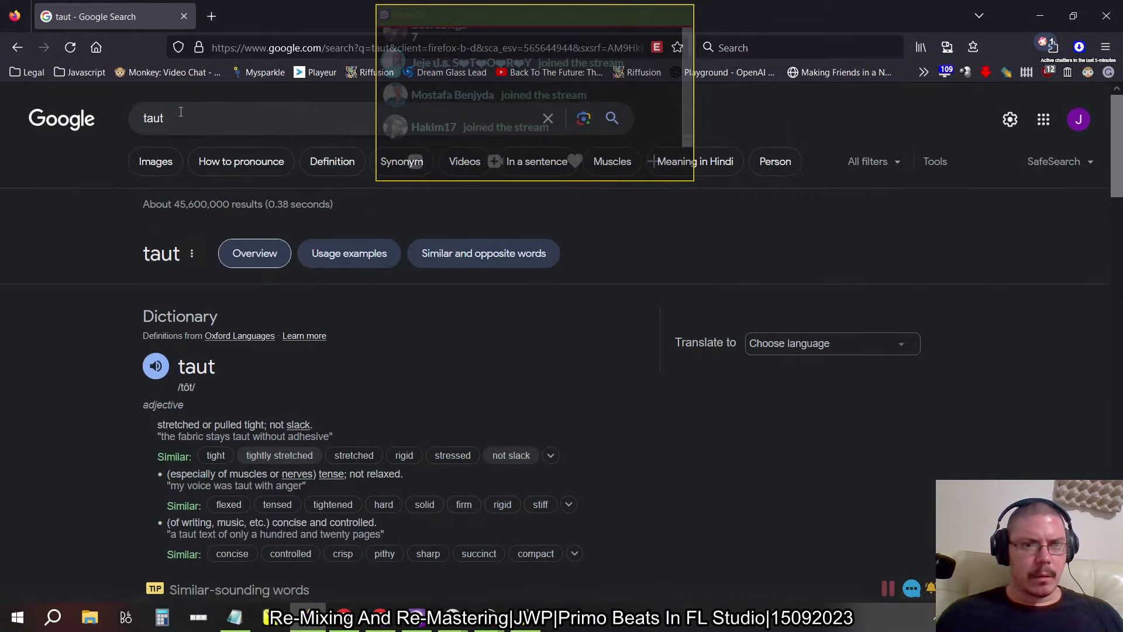
# Step: Search Google for "middle between loos and tight word" and read the related answers on synonyms for midpoint and for tight or constricted
pyautogui.click(181, 112)
pyautogui.write('mid')
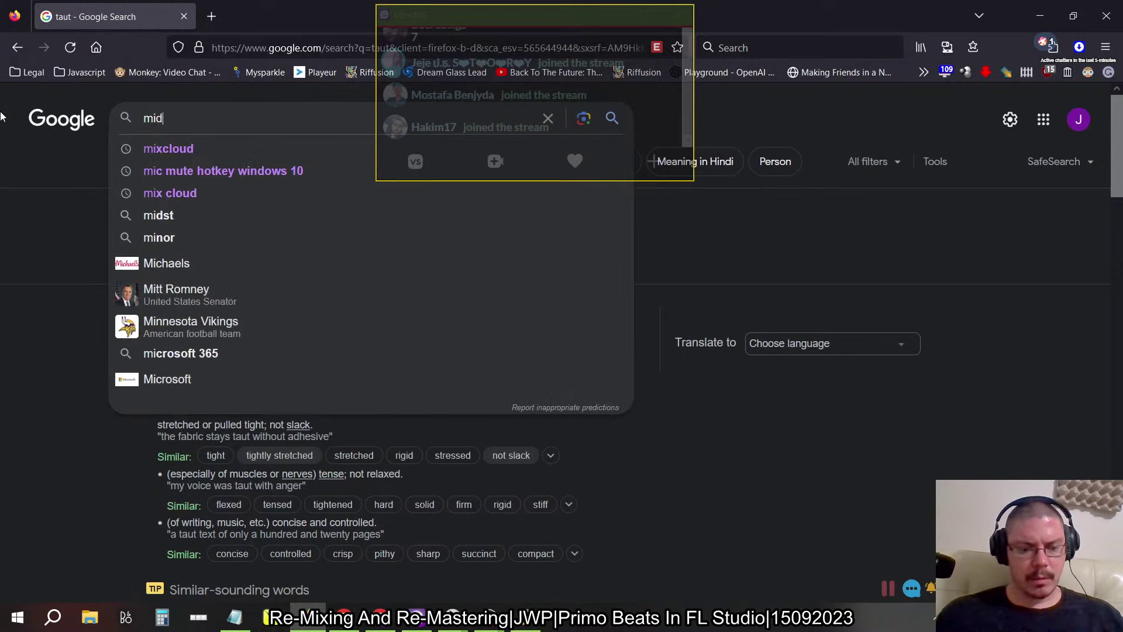
pyautogui.write('dle bet')
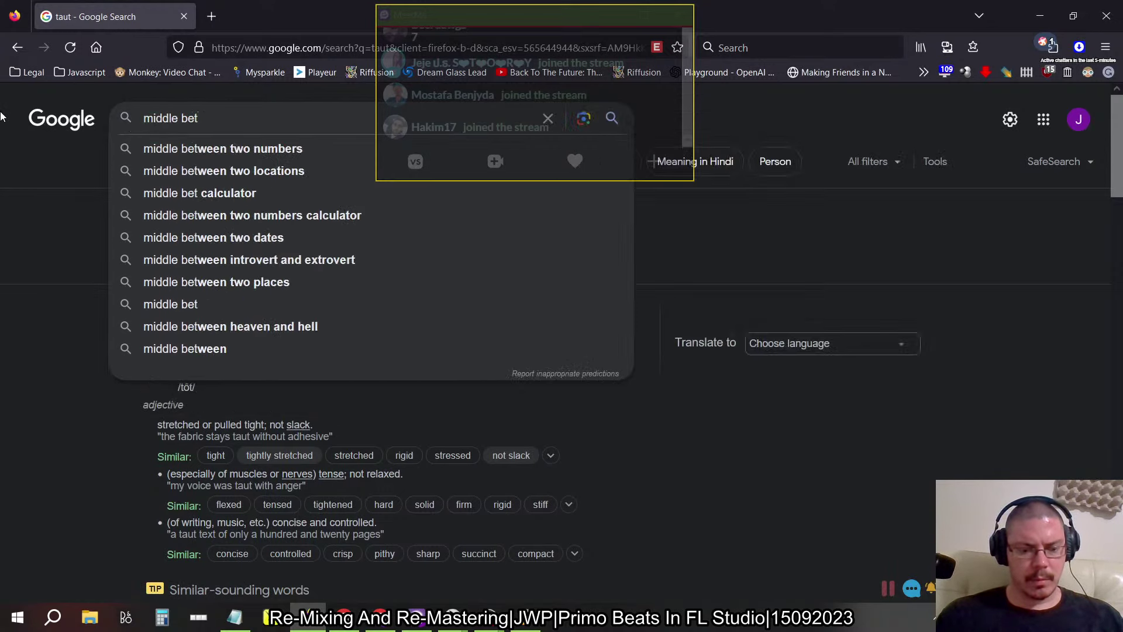
pyautogui.write('ween loos')
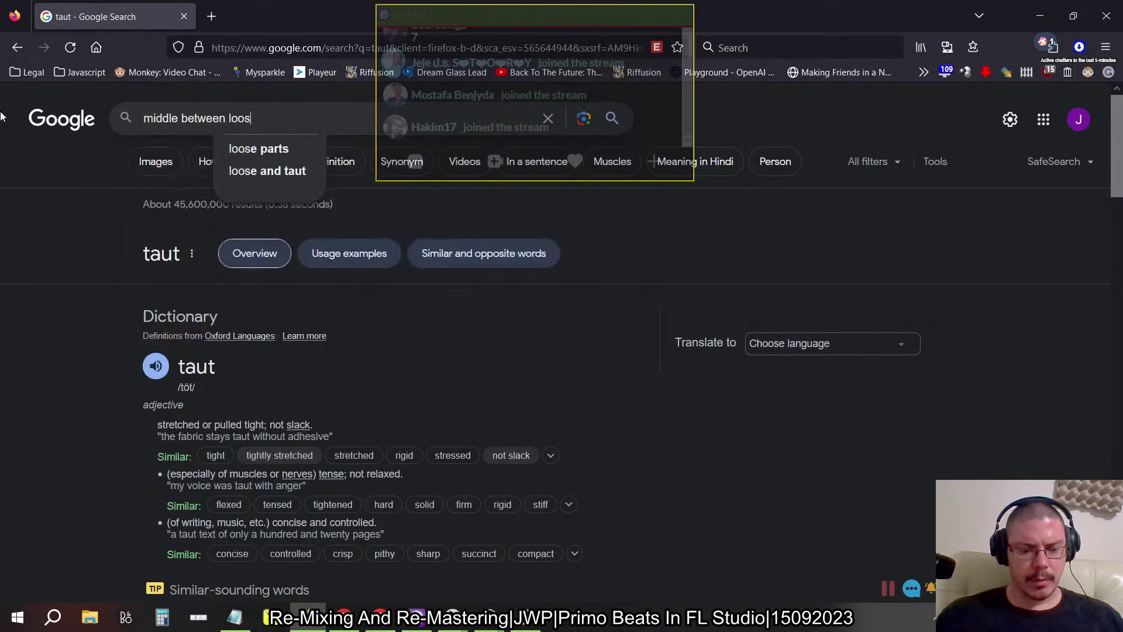
pyautogui.write(' and tight word')
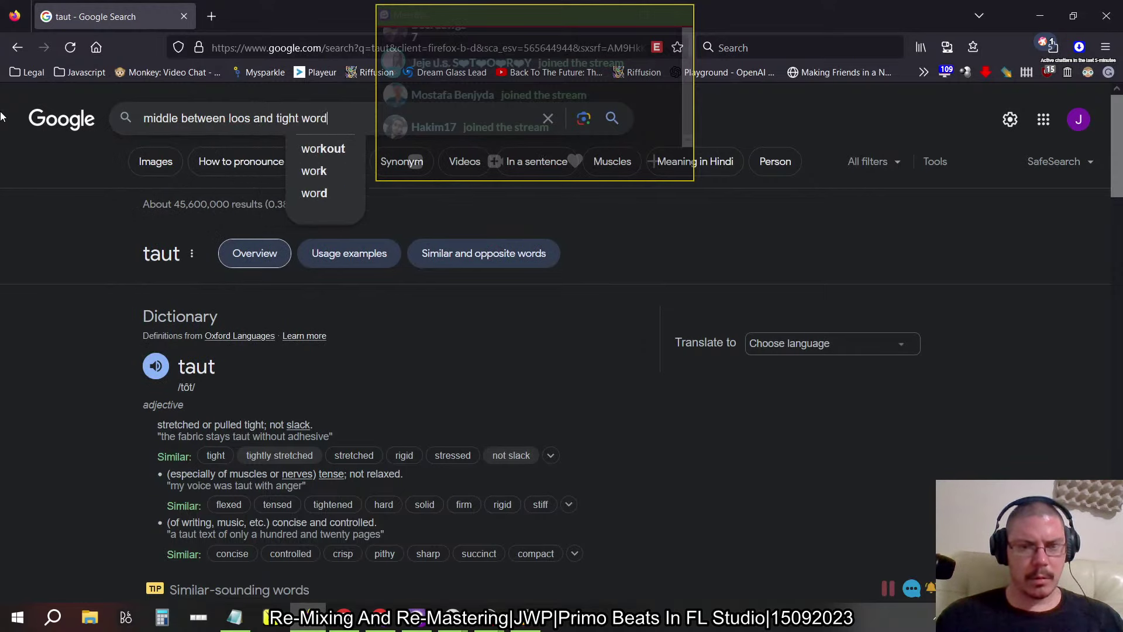
pyautogui.press('Return')
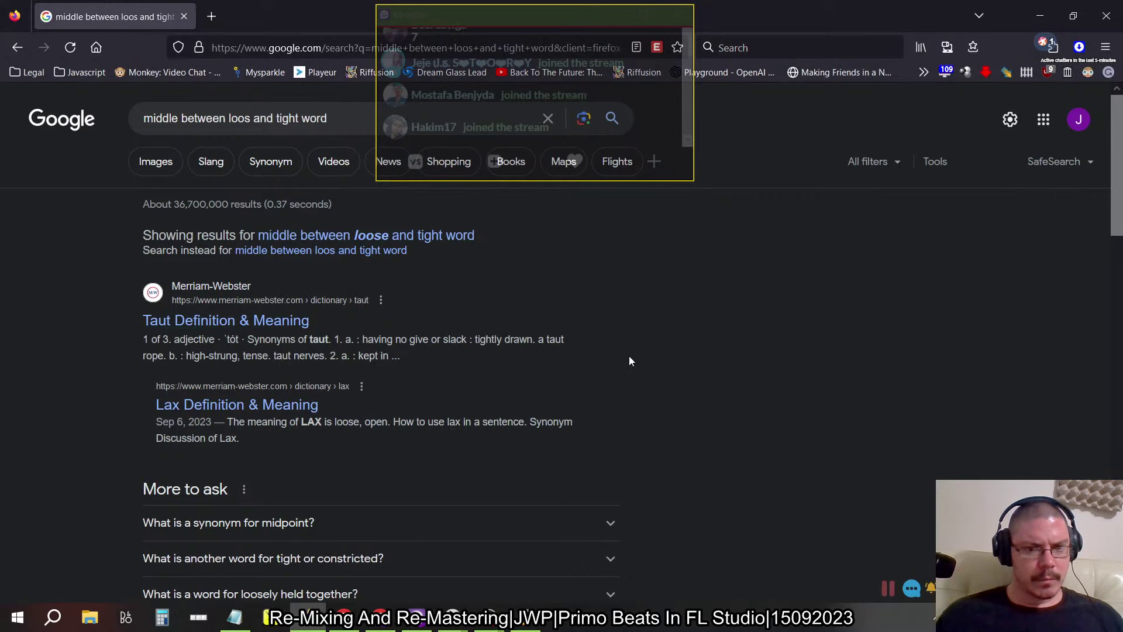
pyautogui.scroll(-3, 629, 361)
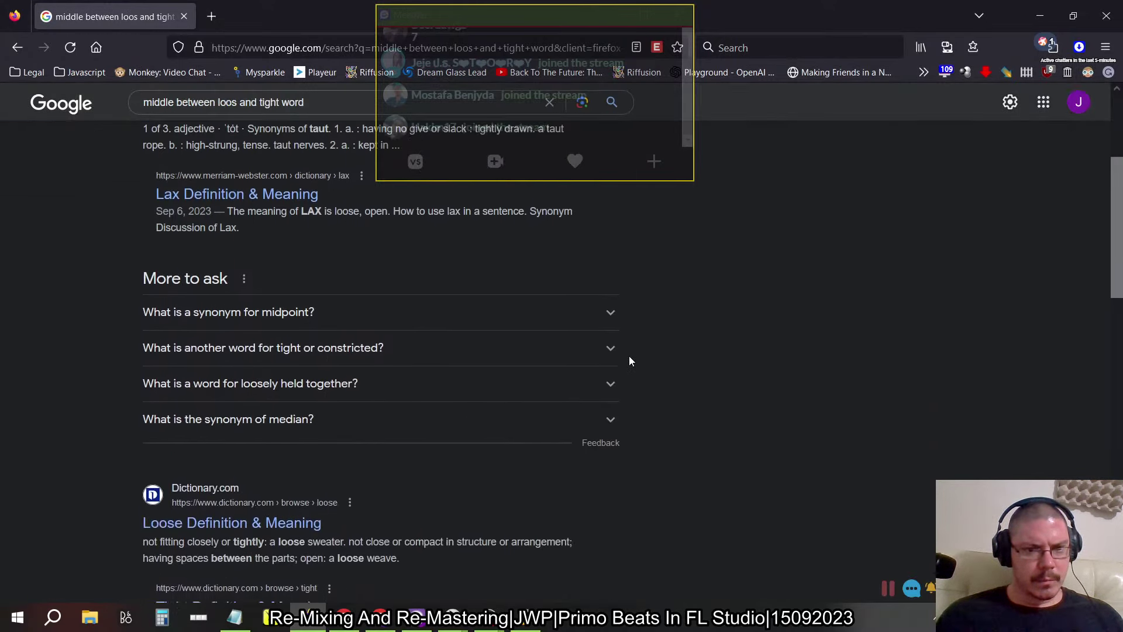
pyautogui.click(598, 331)
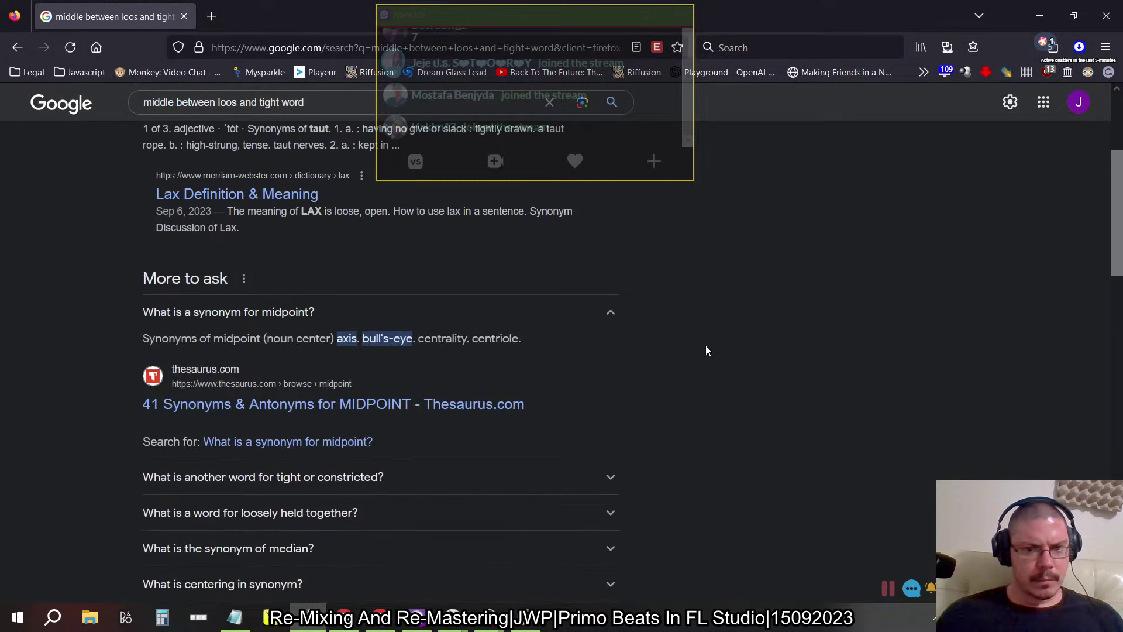
pyautogui.scroll(-1, 705, 349)
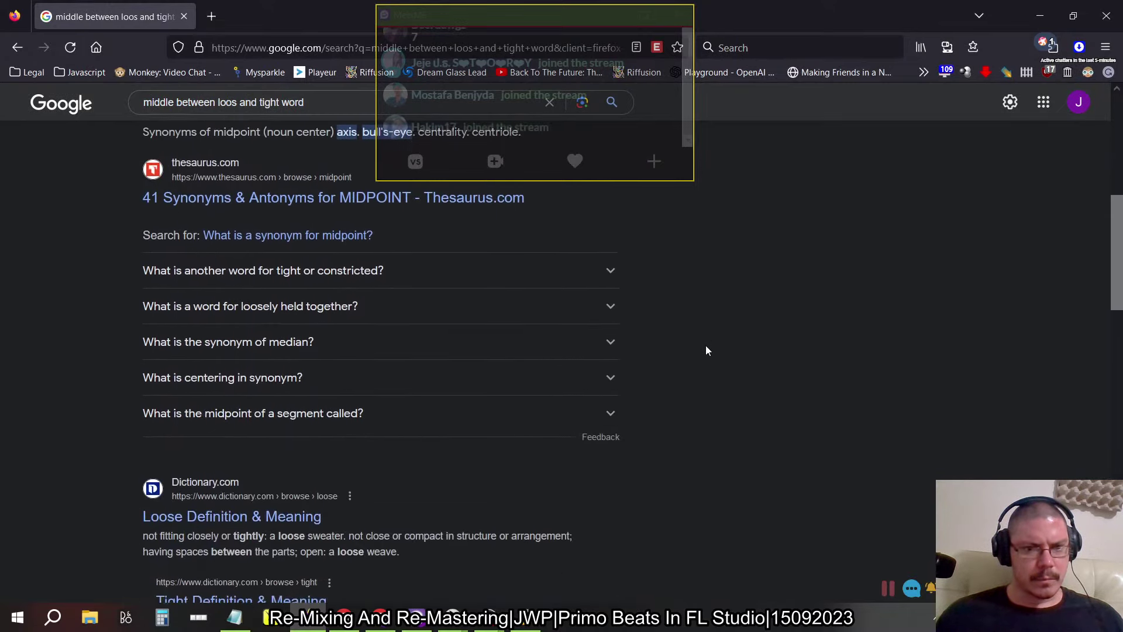
pyautogui.click(603, 271)
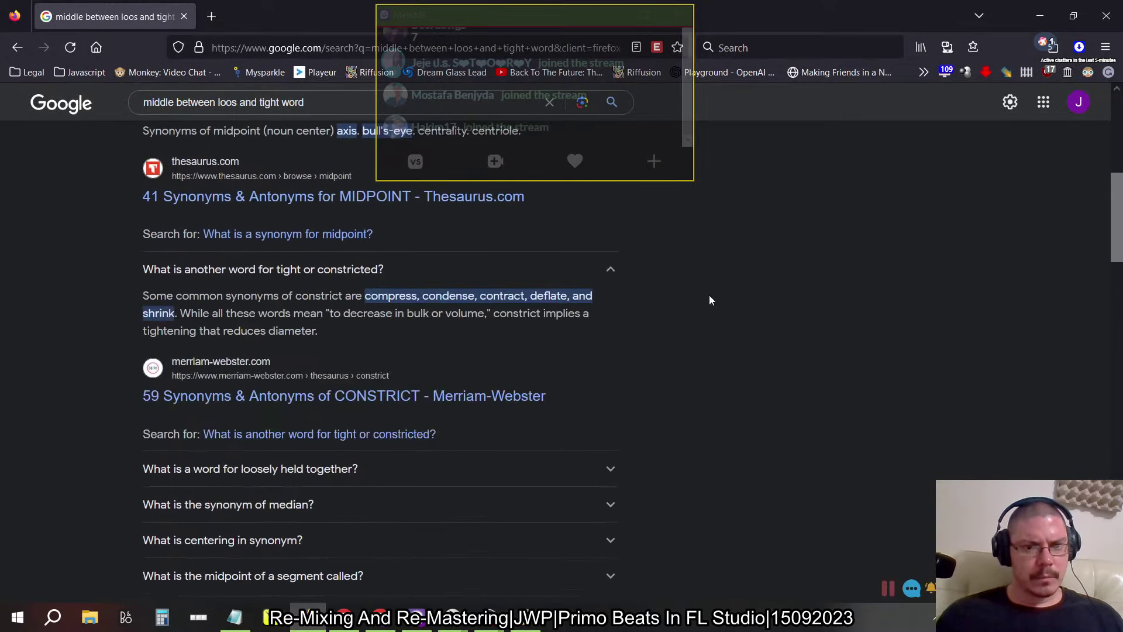
pyautogui.scroll(-2, 709, 295)
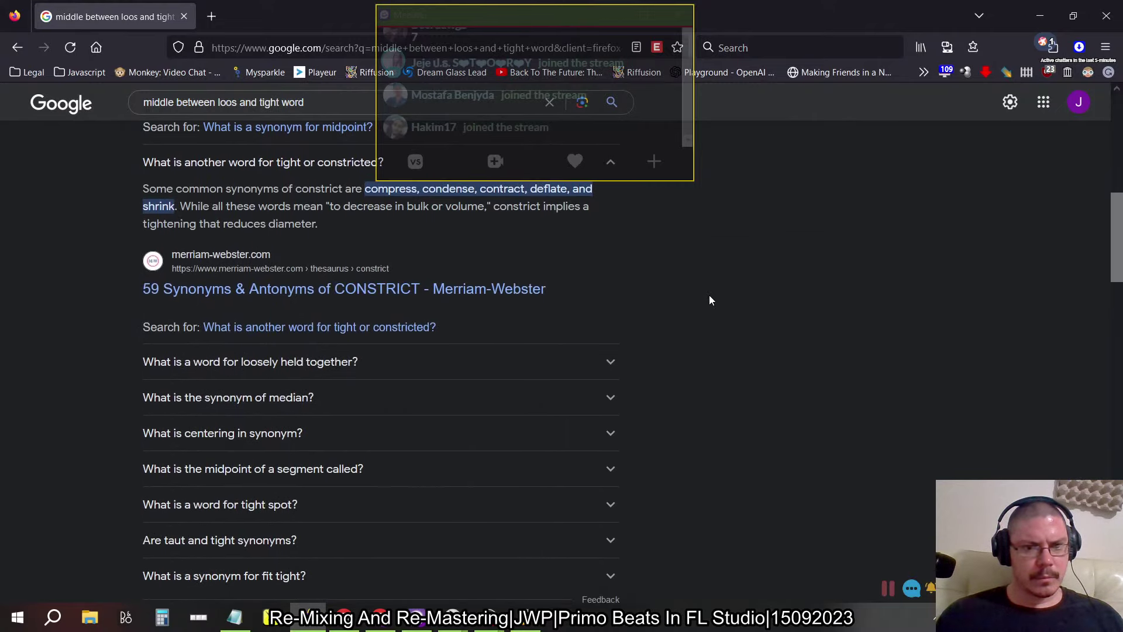
pyautogui.scroll(-2, 710, 296)
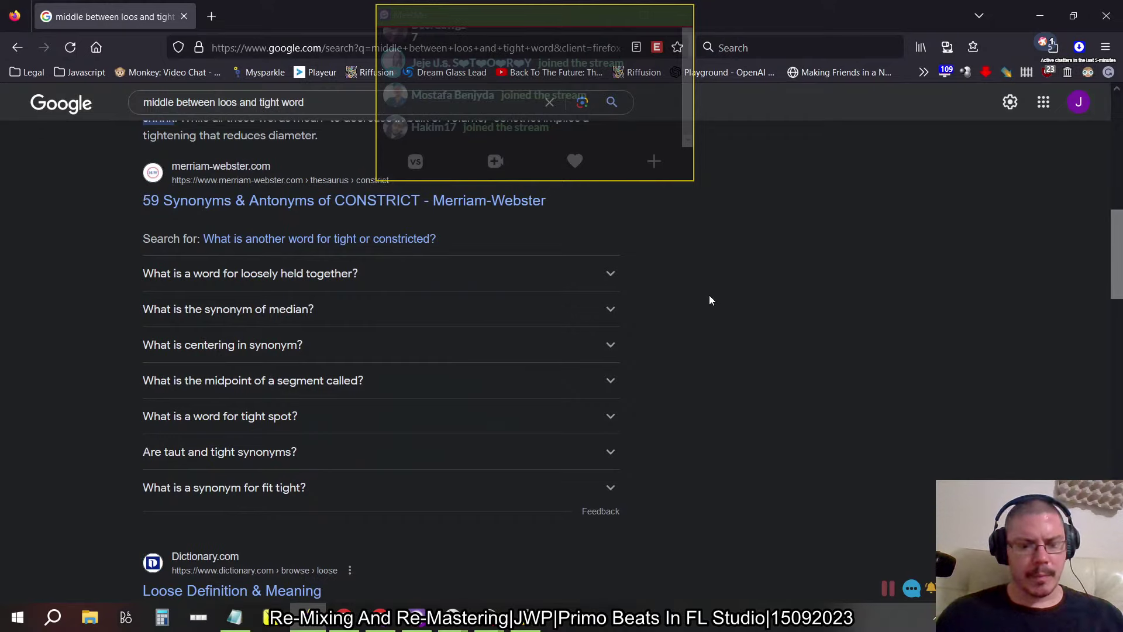
# Step: Switch back to FL Studio and rename the SD Taught mixer track "SD Med"
pyautogui.hotkey('alt', 'Tab')
pyautogui.click(702, 333)
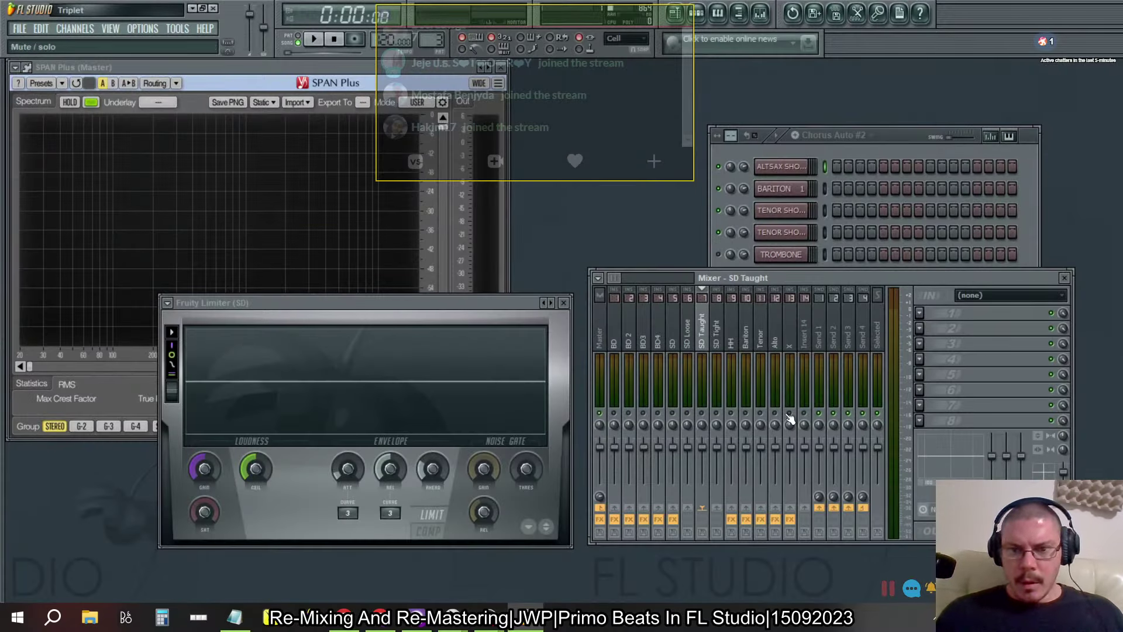
pyautogui.press('F2')
pyautogui.press('BackSpace')
pyautogui.press('BackSpace')
pyautogui.press('BackSpace')
pyautogui.press('BackSpace')
pyautogui.press('BackSpace')
pyautogui.press('BackSpace')
pyautogui.write('Med')
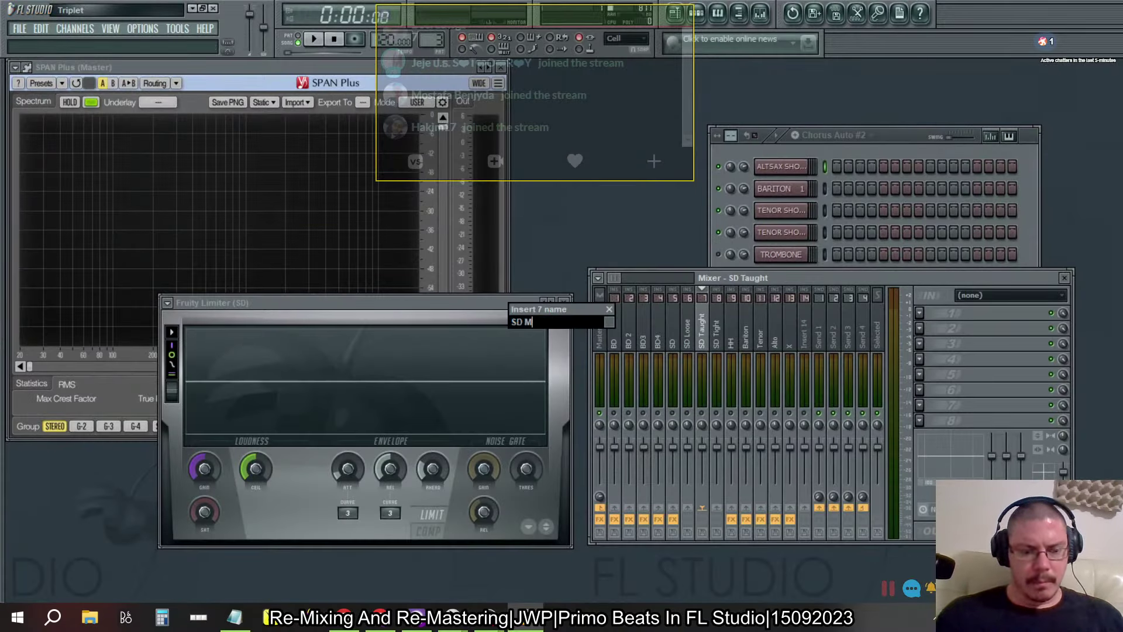
pyautogui.press('Return')
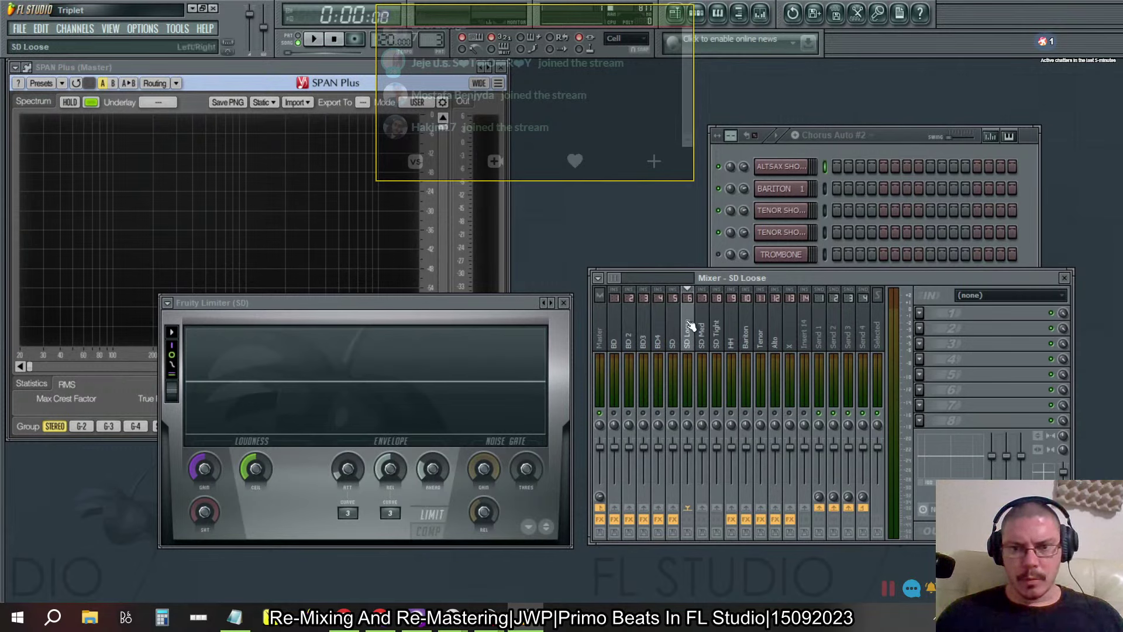
# Step: Route the SD mixer track to SD Loose, SD Med and SD Tight instead of the Master
pyautogui.click(673, 334)
pyautogui.click(919, 374)
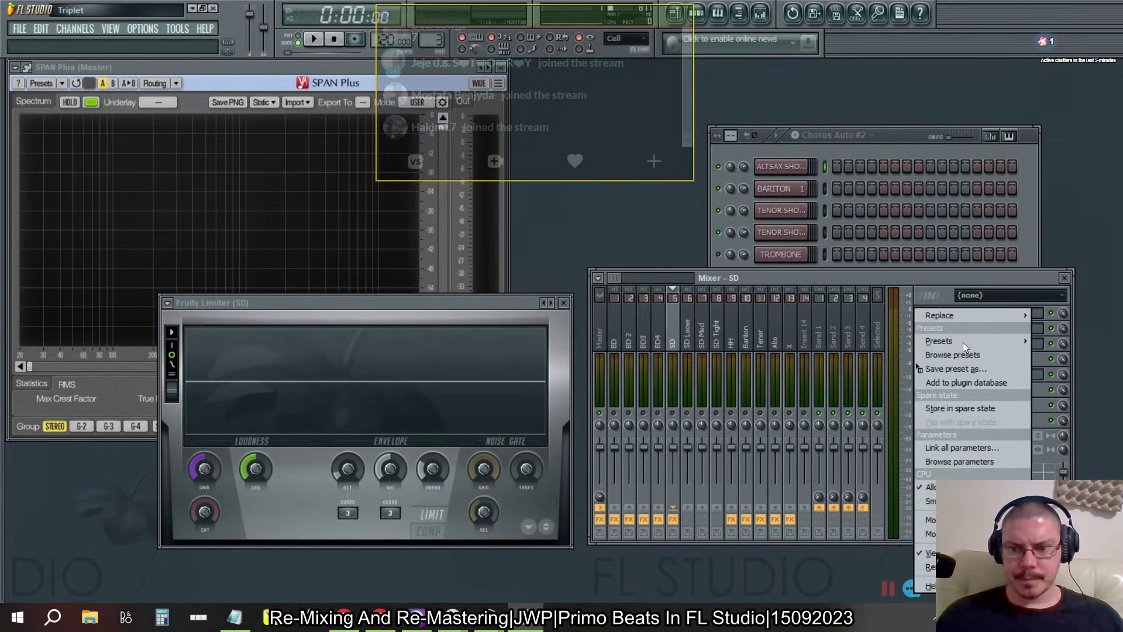
pyautogui.moveTo(956, 320)
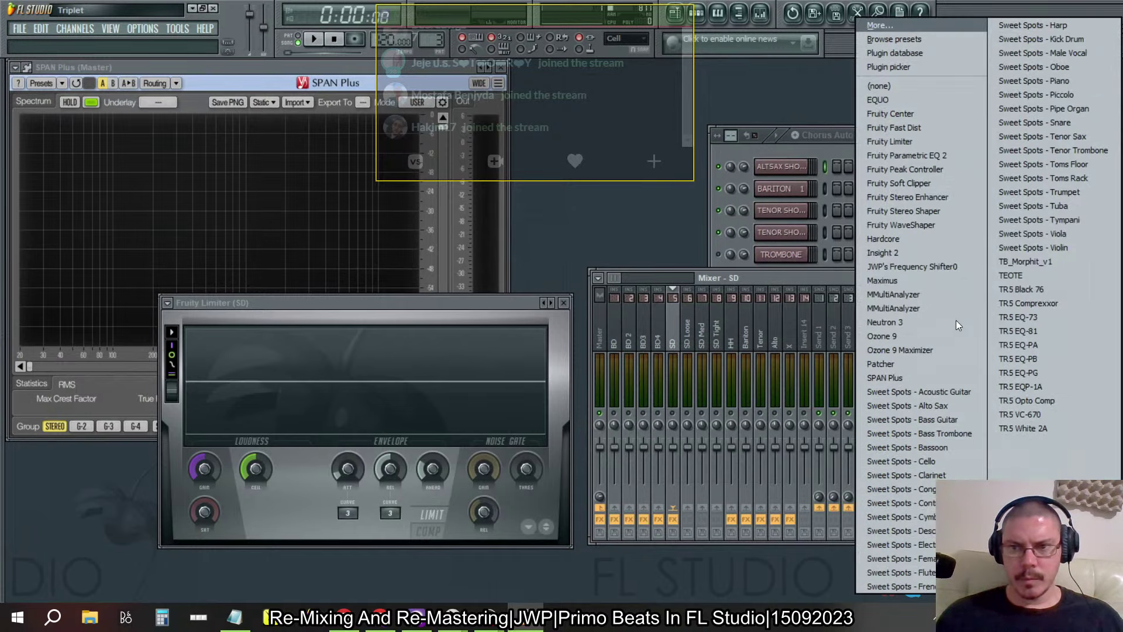
pyautogui.click(884, 86)
pyautogui.click(599, 507)
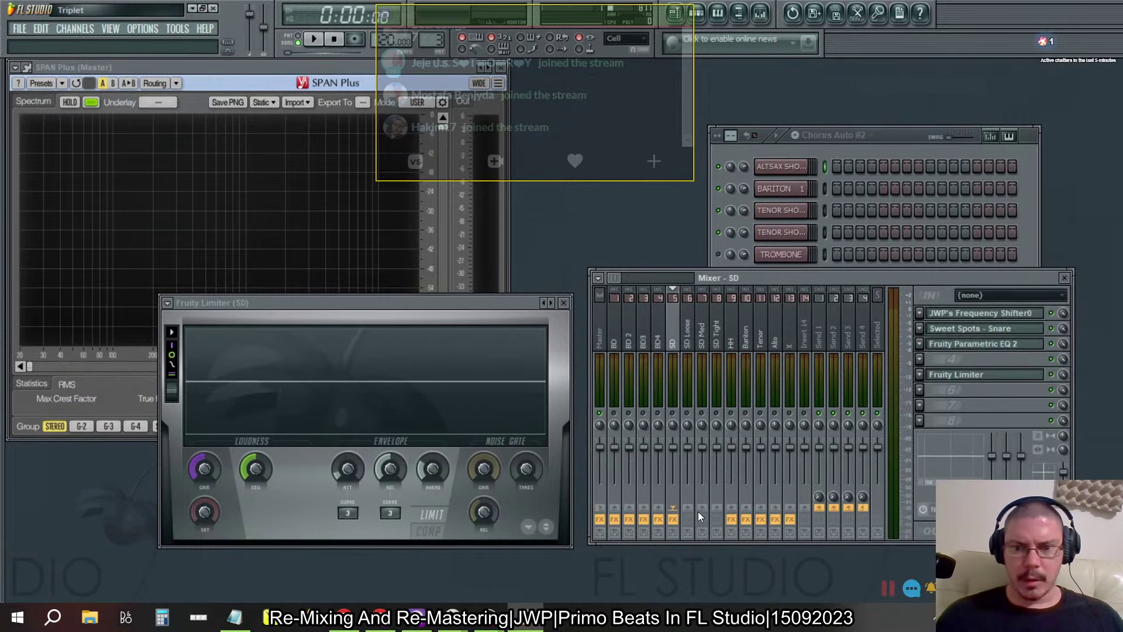
pyautogui.click(687, 507)
pyautogui.click(701, 507)
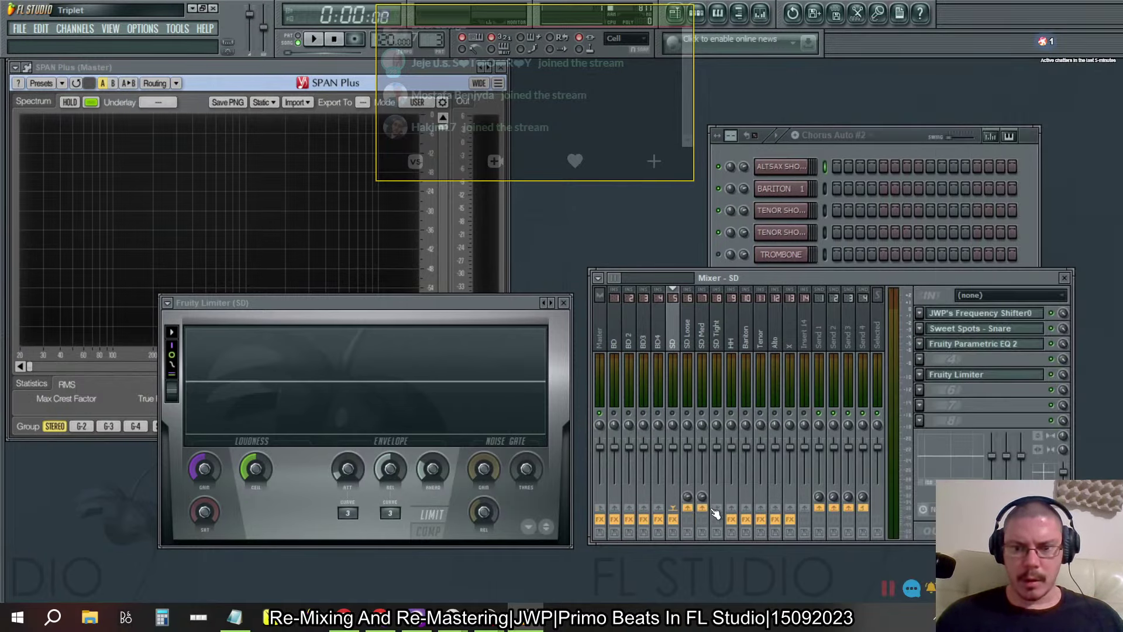
# Step: Add a Fruity Limiter to effect slot 6 of the SD Loose mixer track and move the SD limiter's window aside
pyautogui.click(688, 331)
pyautogui.click(920, 390)
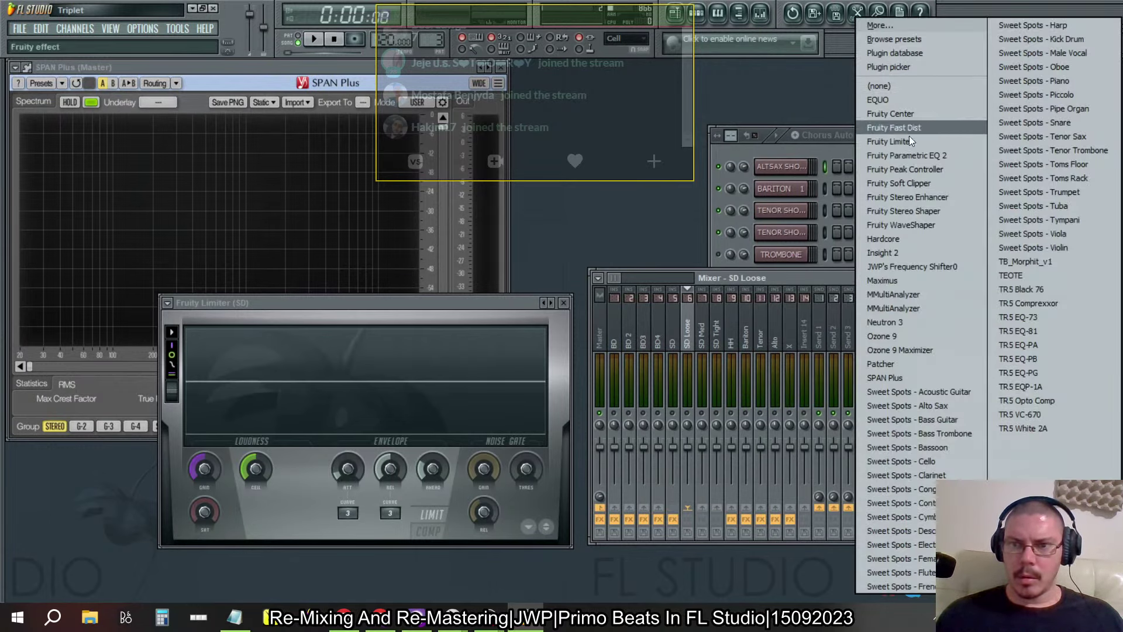
pyautogui.click(890, 141)
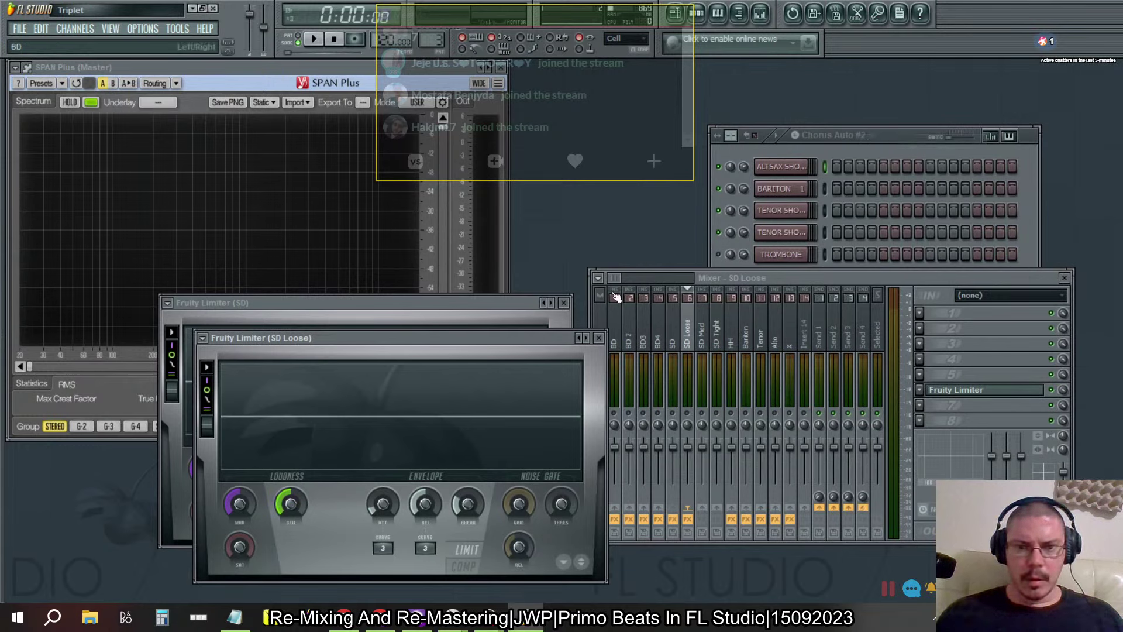
pyautogui.moveTo(399, 301); pyautogui.dragTo(353, 283)
# Step: Check the SD limiter's slot options and look over the effect slots of the master, bass drum and snare tracks
pyautogui.click(920, 375)
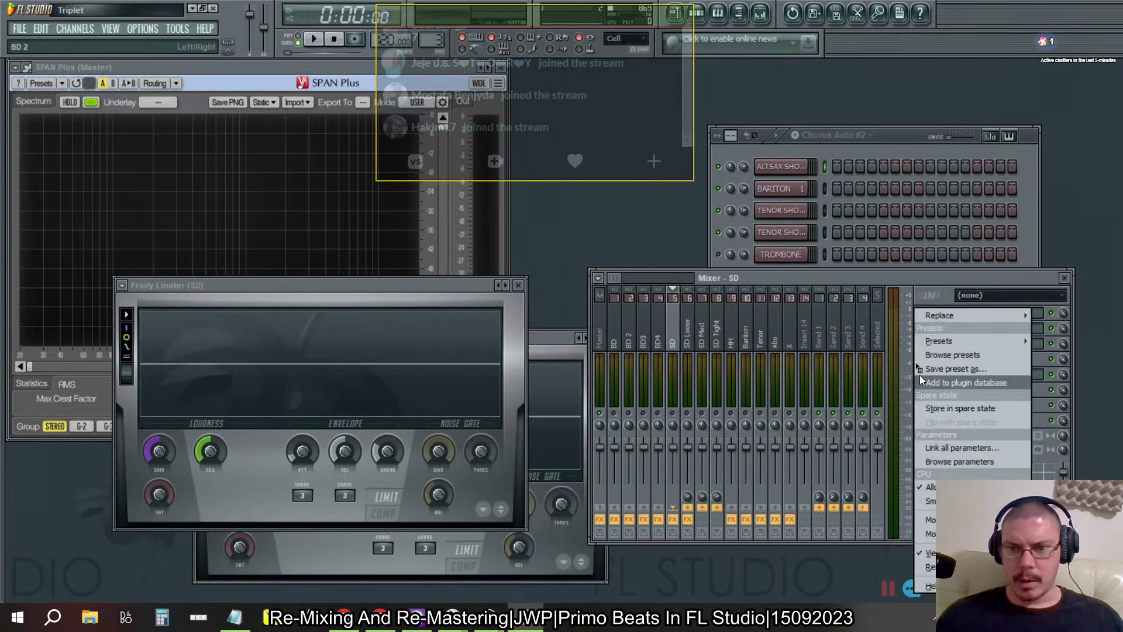
pyautogui.click(682, 327)
pyautogui.click(638, 336)
pyautogui.click(600, 337)
pyautogui.click(613, 336)
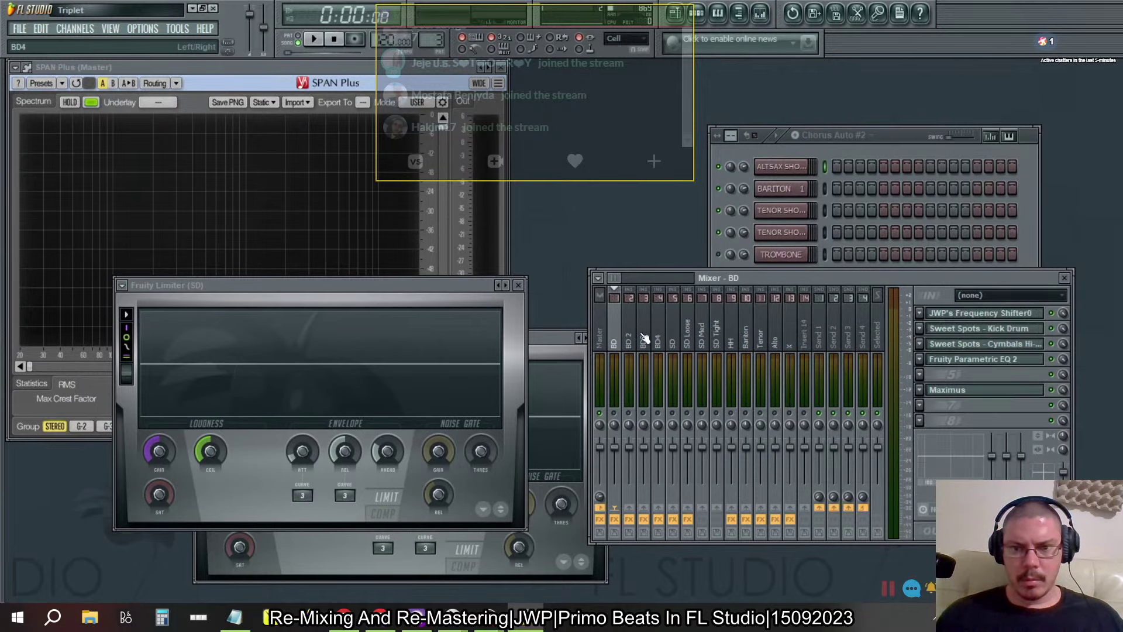
pyautogui.click(672, 334)
# Step: Try to copy the SD Loose limiter's preset onto the SD Med and SD Tight mixer tracks
pyautogui.click(689, 338)
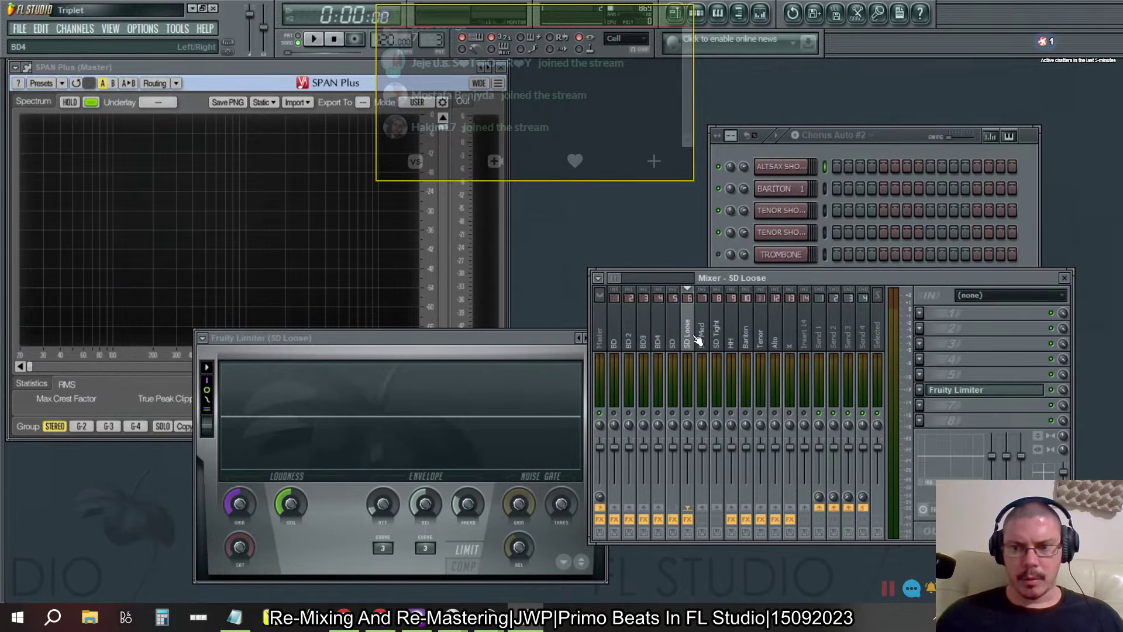
pyautogui.click(920, 389)
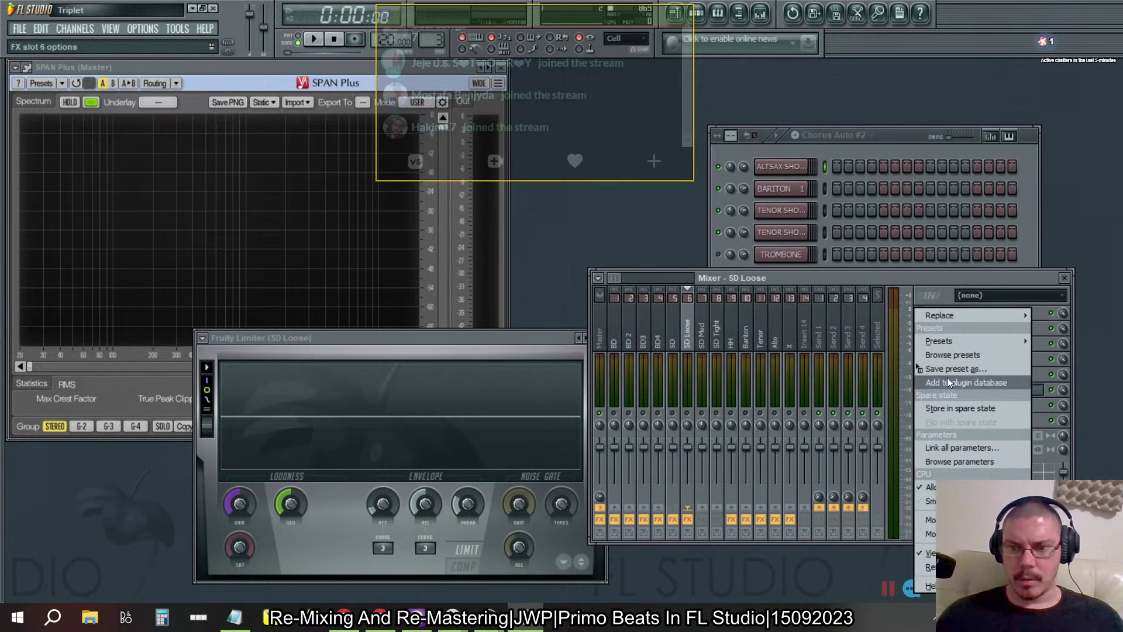
pyautogui.moveTo(946, 369); pyautogui.dragTo(704, 326)
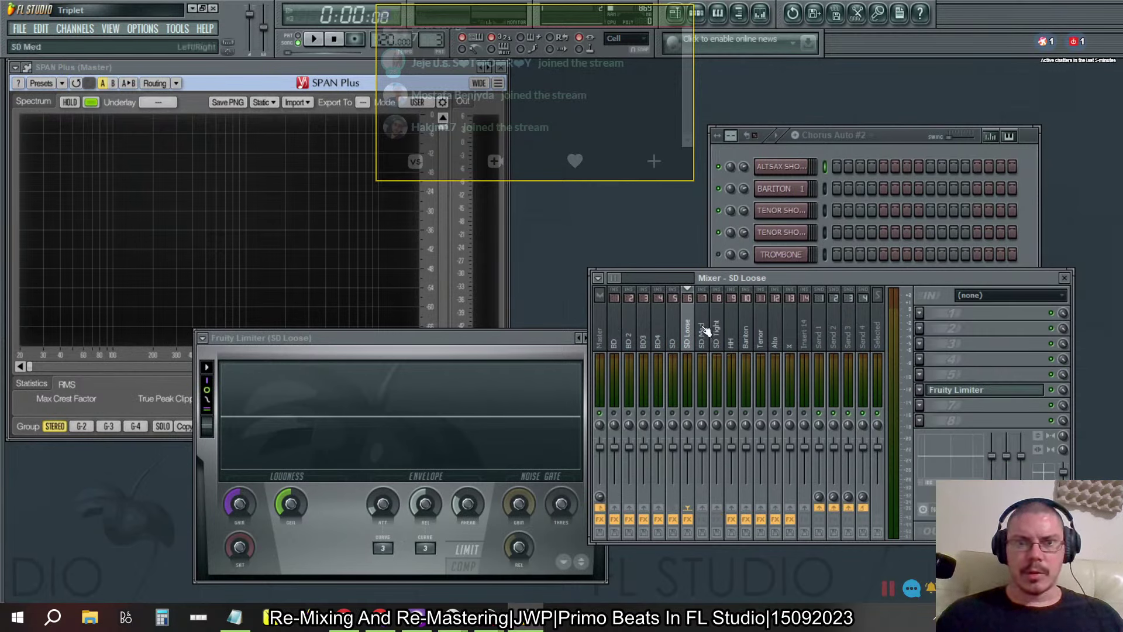
pyautogui.click(920, 390)
pyautogui.moveTo(947, 366); pyautogui.dragTo(718, 332)
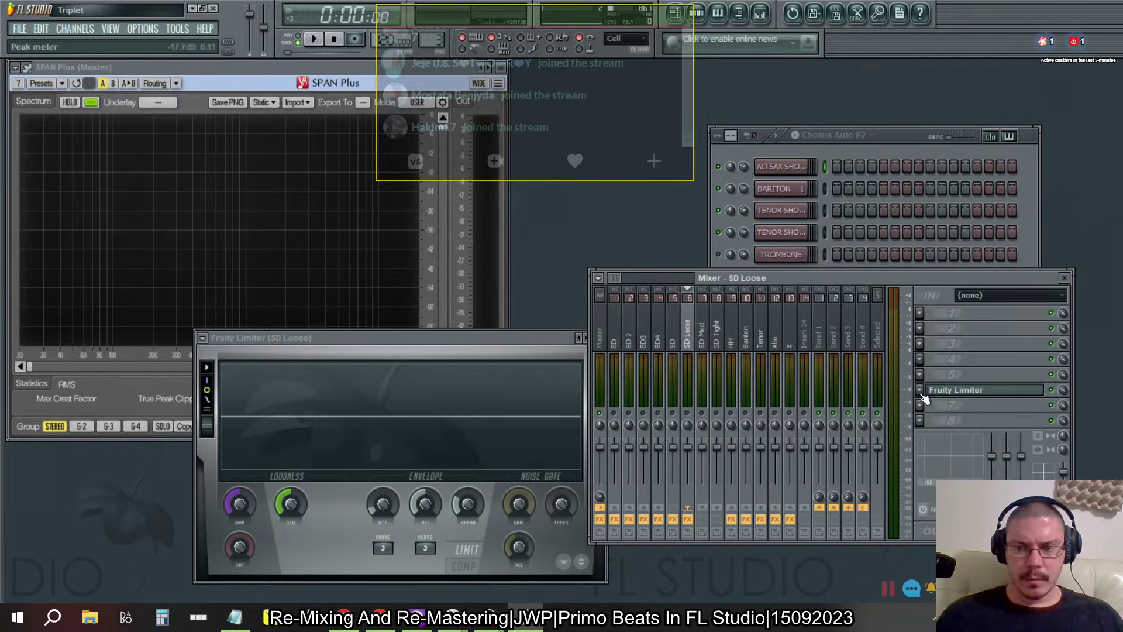
# Step: Add a Fruity Limiter to the first effect slot of both the SD Med and SD Tight mixer tracks
pyautogui.moveTo(751, 338); pyautogui.dragTo(708, 344)
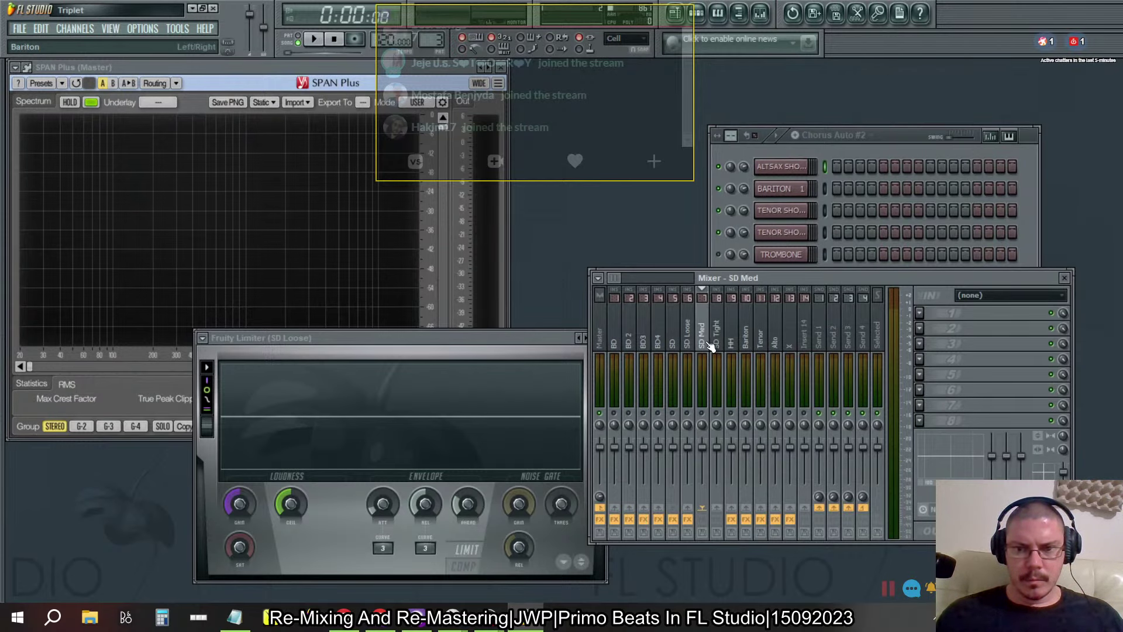
pyautogui.click(919, 390)
pyautogui.click(919, 390)
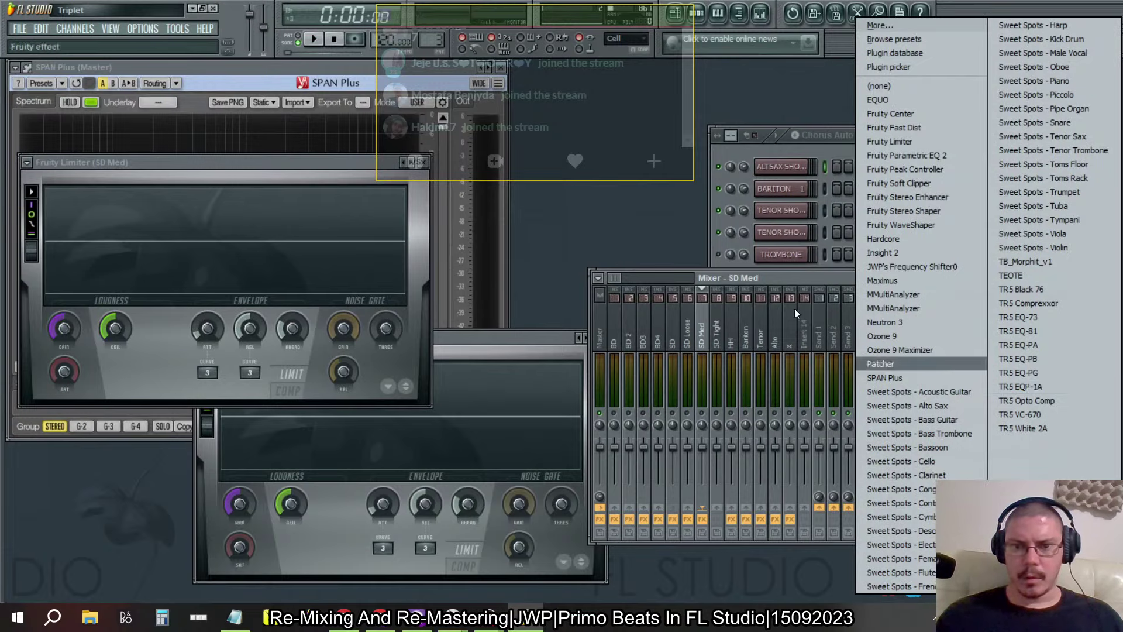
pyautogui.click(731, 331)
pyautogui.moveTo(732, 331)
pyautogui.mouseDown()
pyautogui.moveTo(690, 343)
pyautogui.moveTo(718, 345)
pyautogui.mouseUp()
pyautogui.click(932, 327)
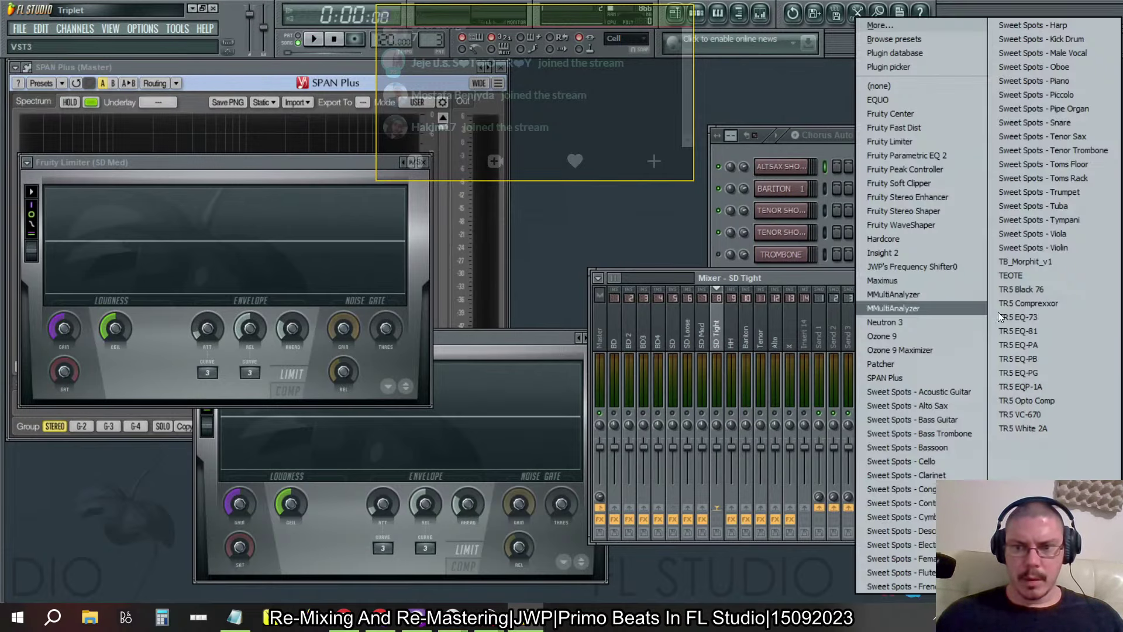
pyautogui.click(894, 145)
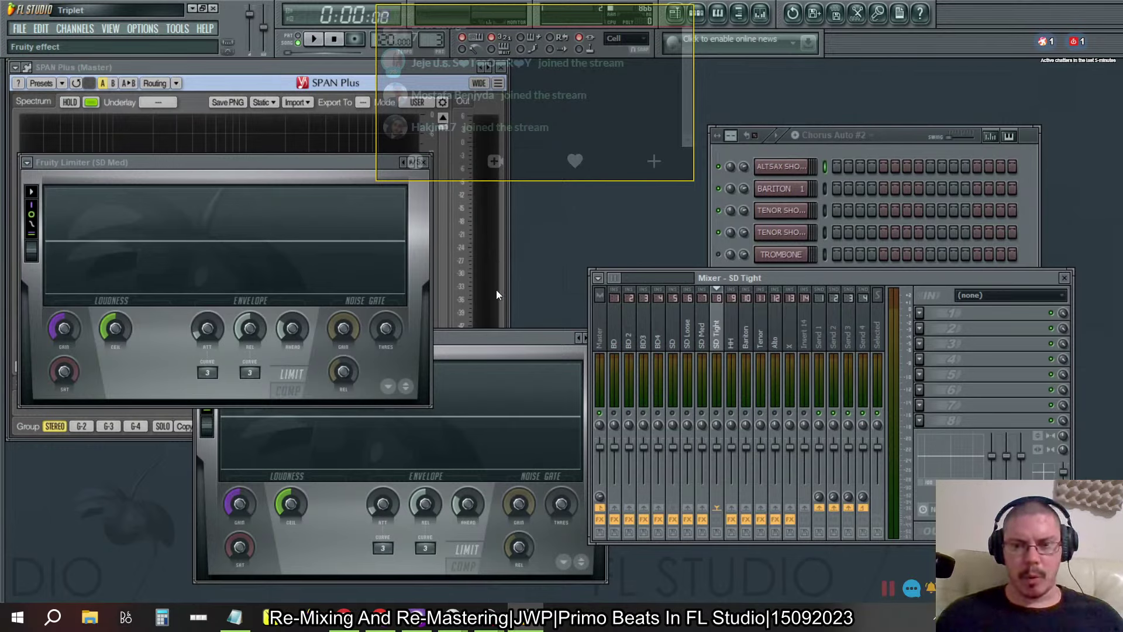
# Step: Switch the SD Loose limiter to compressor mode and adjust its ratio, release and knee
pyautogui.click(688, 336)
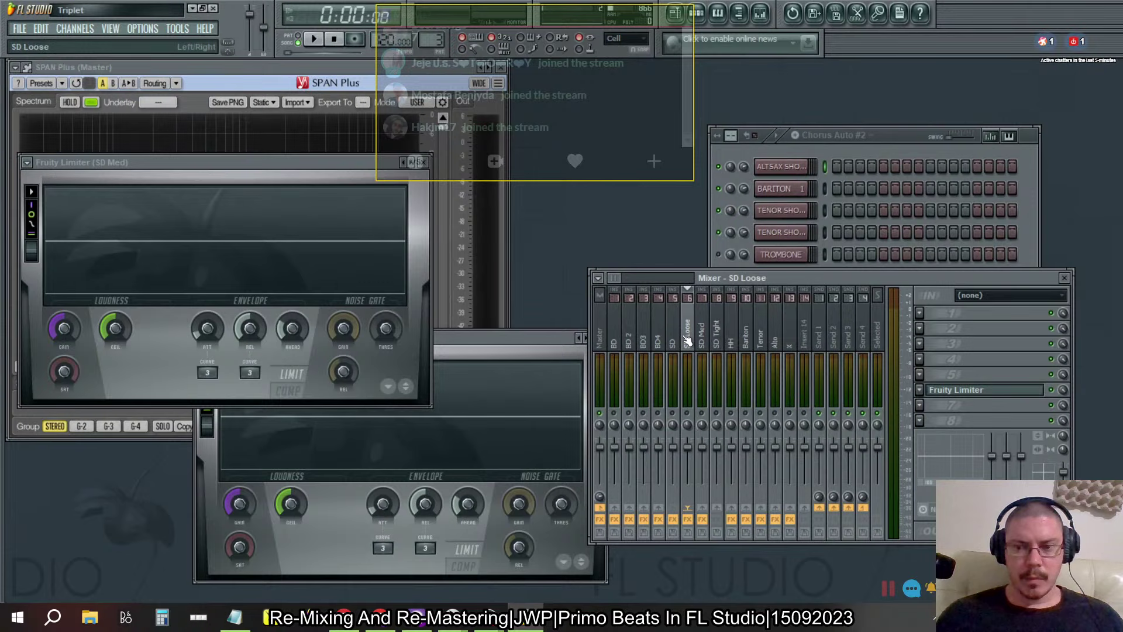
pyautogui.click(953, 390)
pyautogui.click(954, 390)
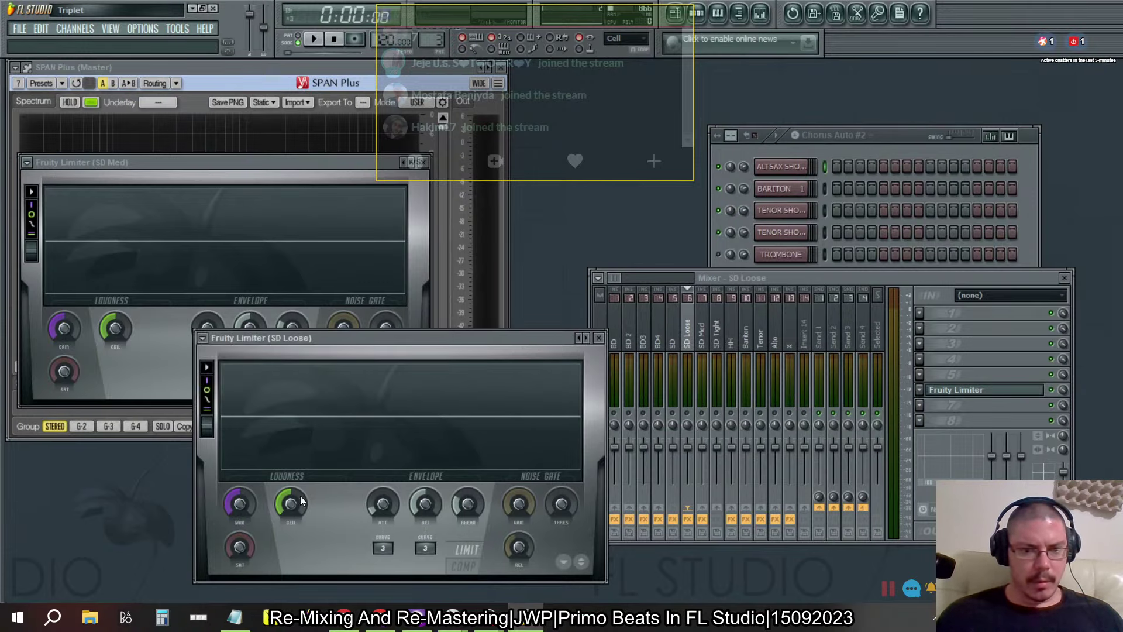
pyautogui.click(463, 565)
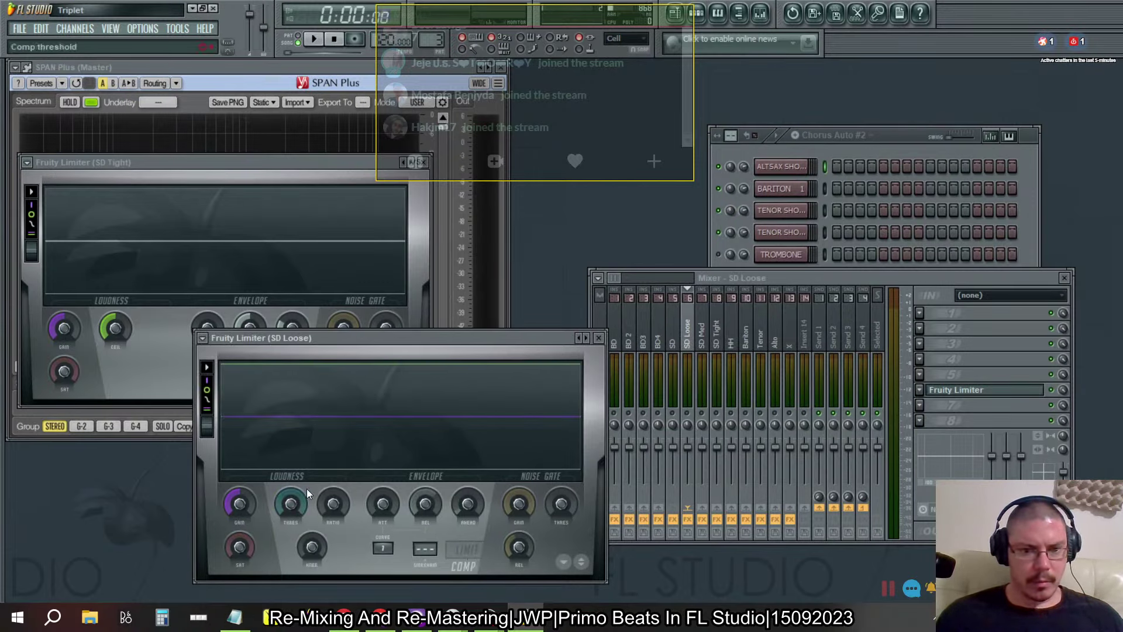
pyautogui.moveTo(333, 503)
pyautogui.mouseDown()
pyautogui.moveTo(333, 468)
pyautogui.moveTo(333, 486)
pyautogui.mouseUp()
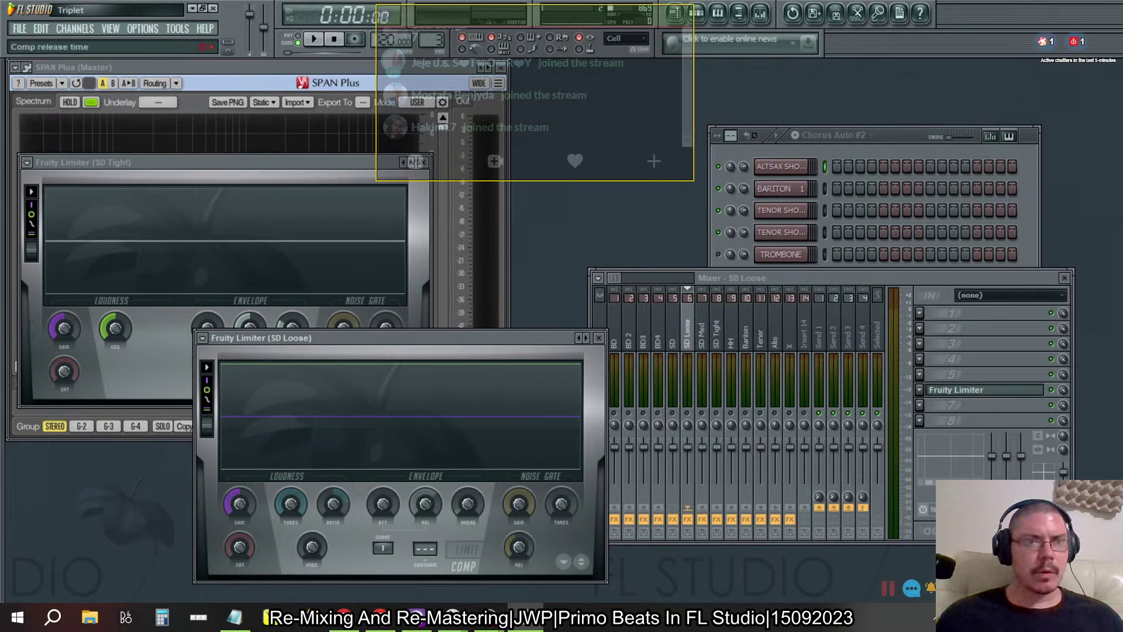
pyautogui.moveTo(425, 503); pyautogui.dragTo(425, 507)
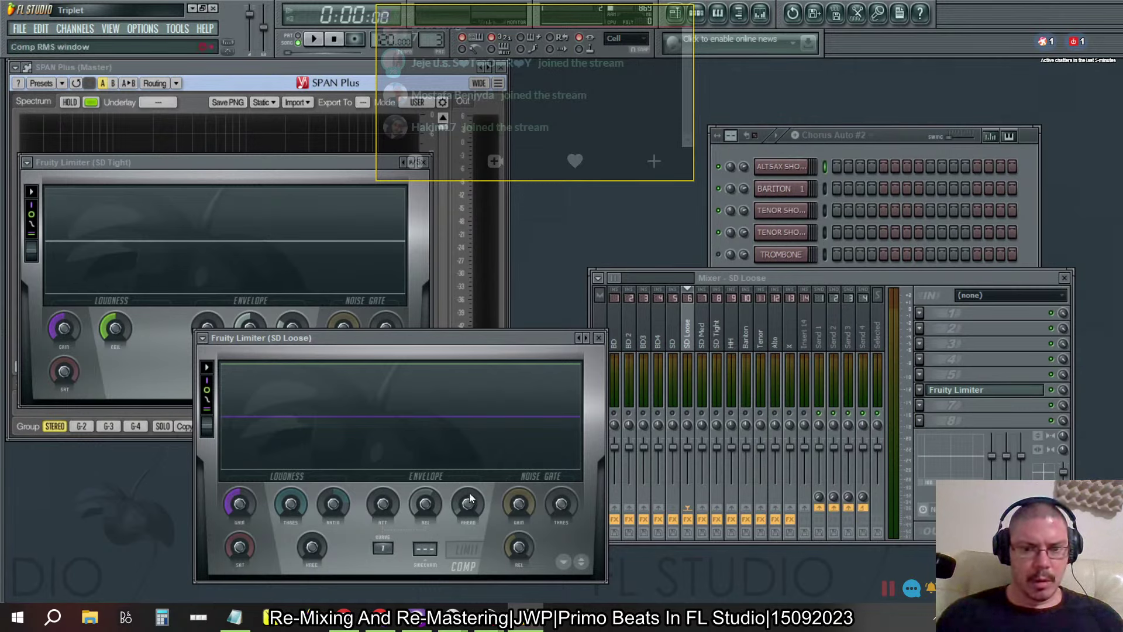
pyautogui.moveTo(316, 548); pyautogui.dragTo(317, 522)
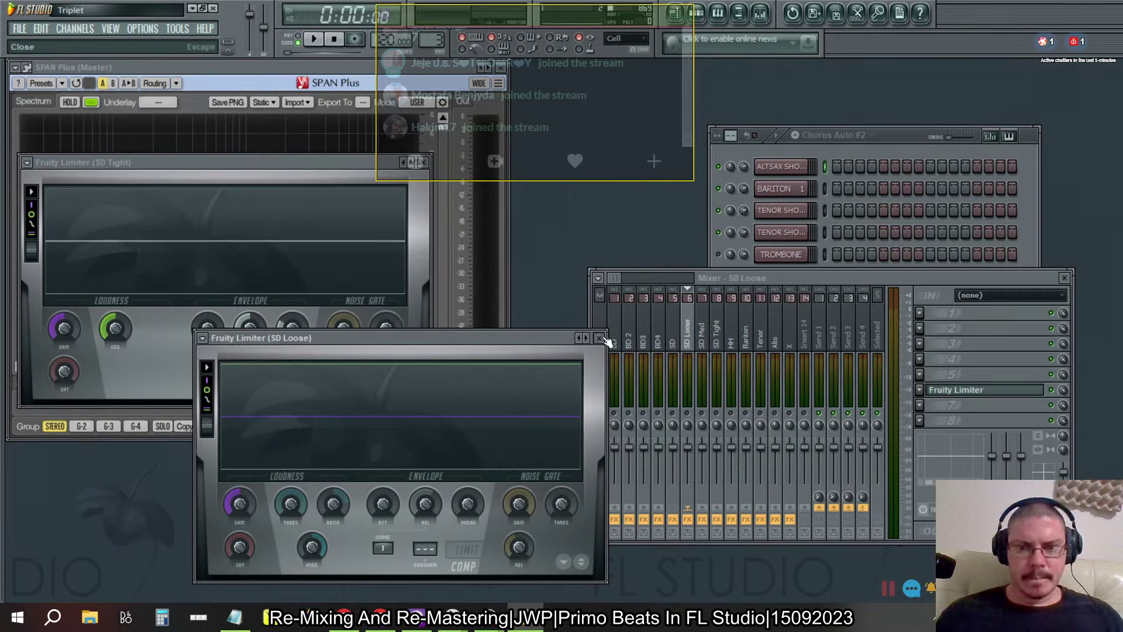
# Step: Bring up the SD Tight track's limiter and move its window clear of the mixer
pyautogui.click(702, 336)
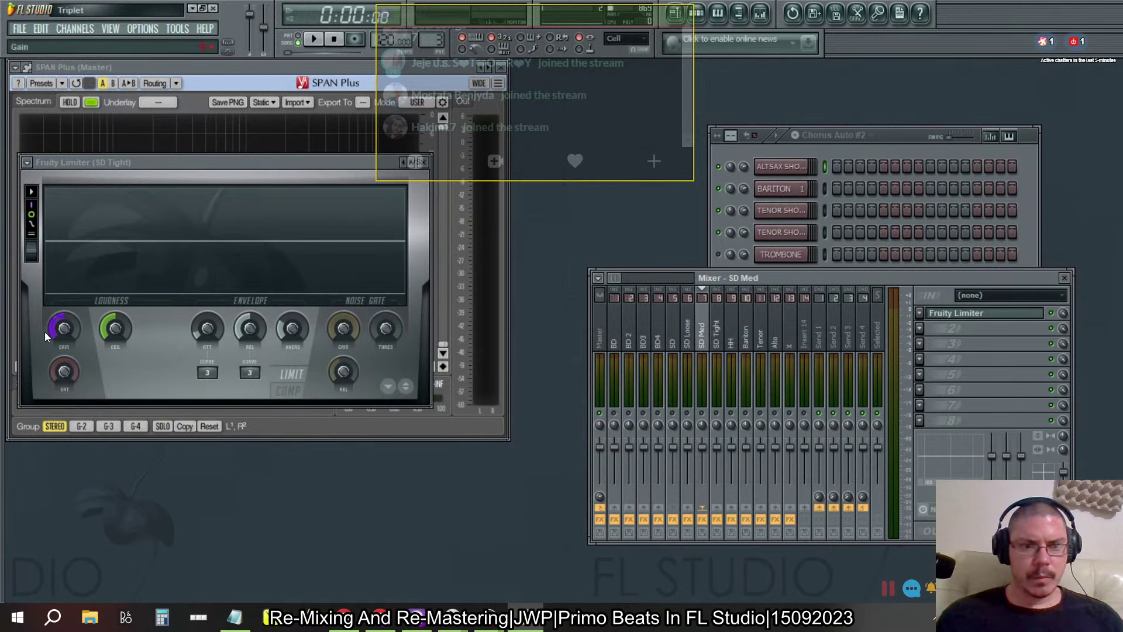
pyautogui.click(974, 314)
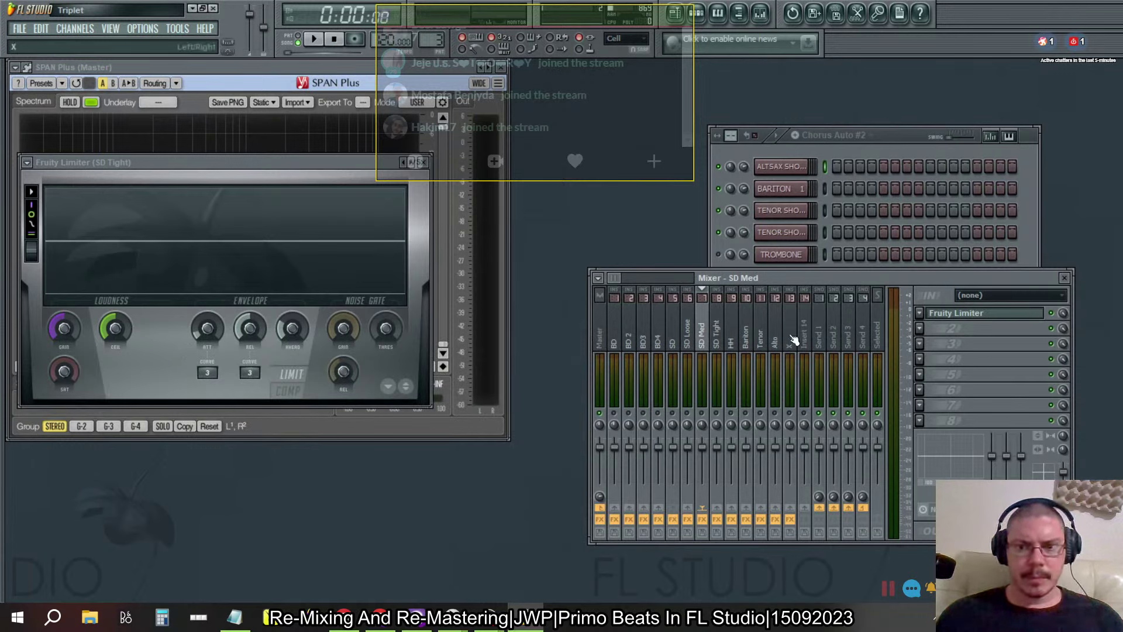
pyautogui.click(714, 327)
pyautogui.click(957, 316)
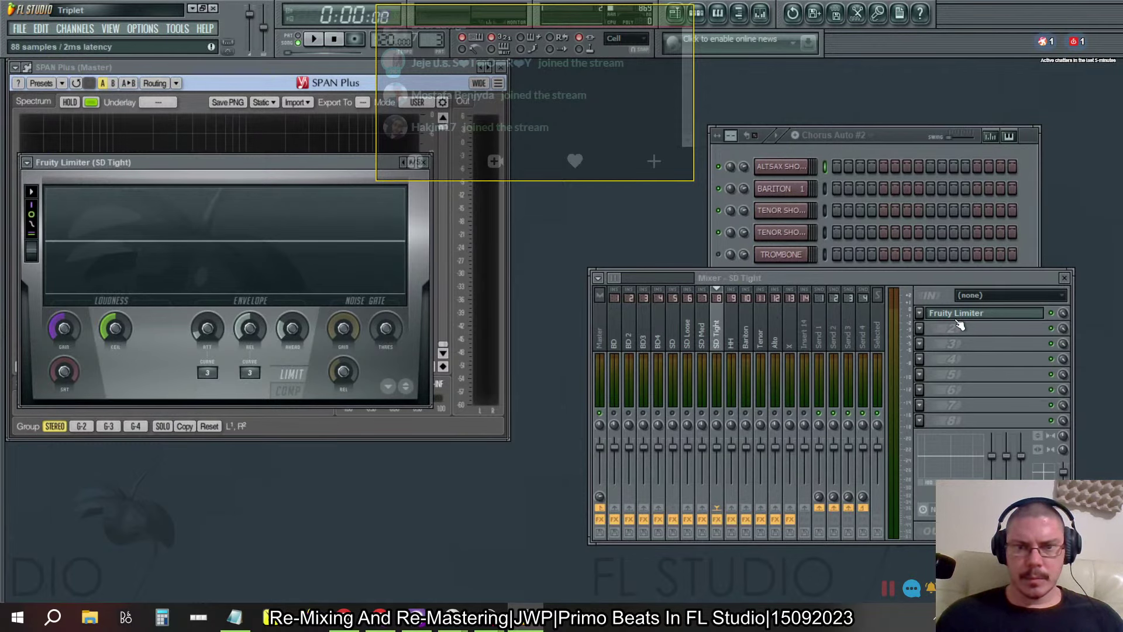
pyautogui.moveTo(255, 160); pyautogui.dragTo(547, 280)
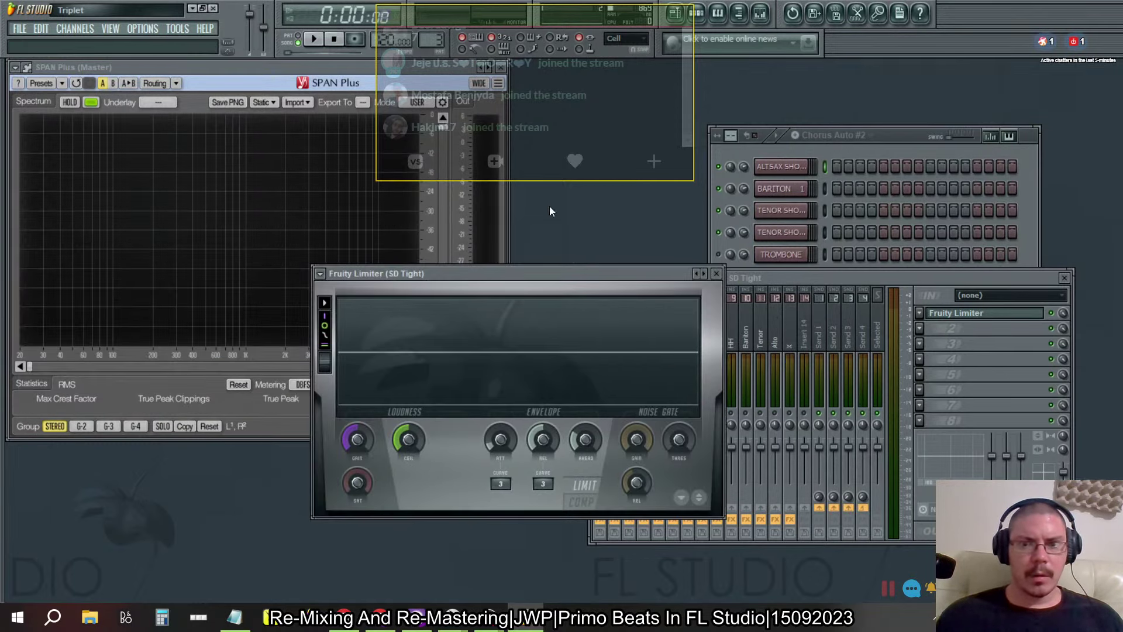
pyautogui.moveTo(639, 272); pyautogui.dragTo(468, 260)
# Step: Switch the SD Med limiter to compressor mode with ratio 9.9:1, release about 149 ms, knee 100% and a lowered threshold
pyautogui.click(701, 333)
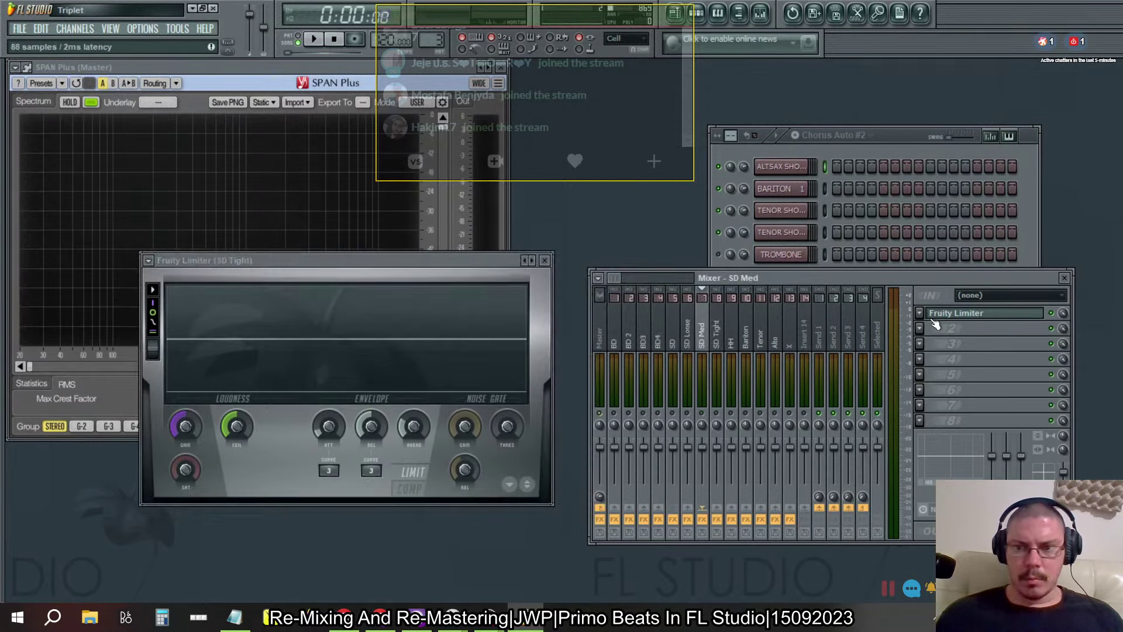
pyautogui.click(958, 315)
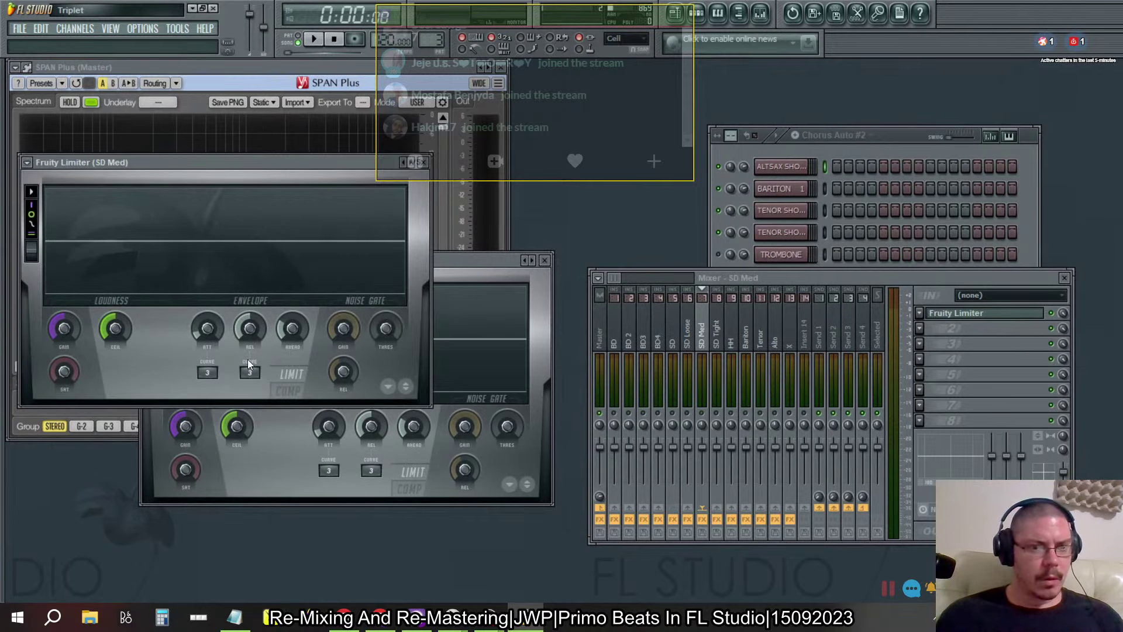
pyautogui.click(292, 391)
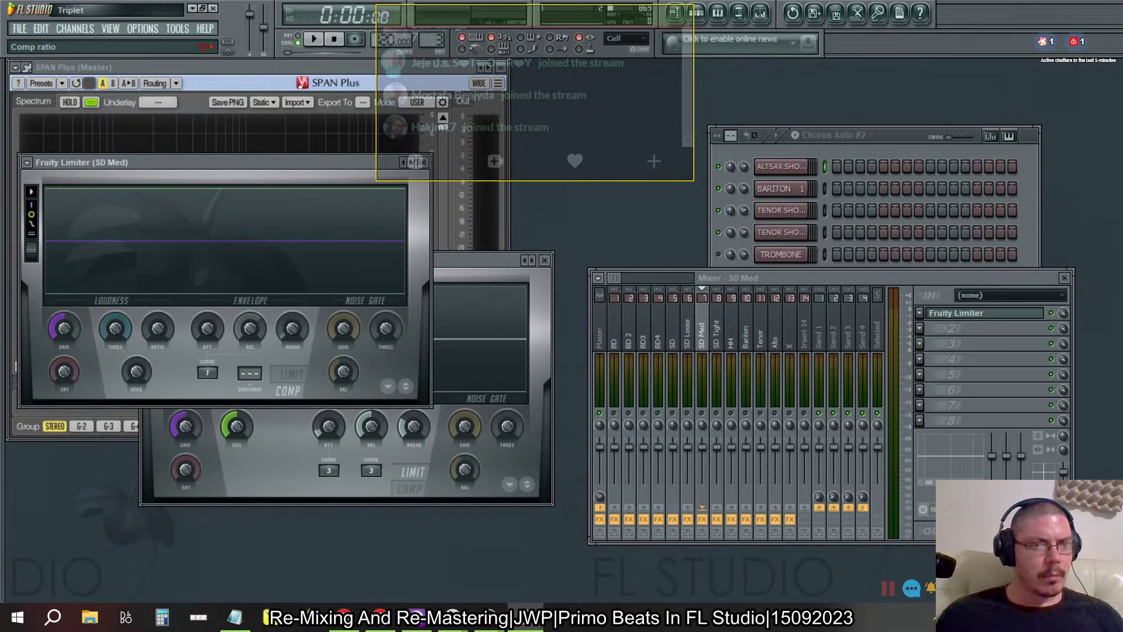
pyautogui.moveTo(157, 331); pyautogui.dragTo(157, 323)
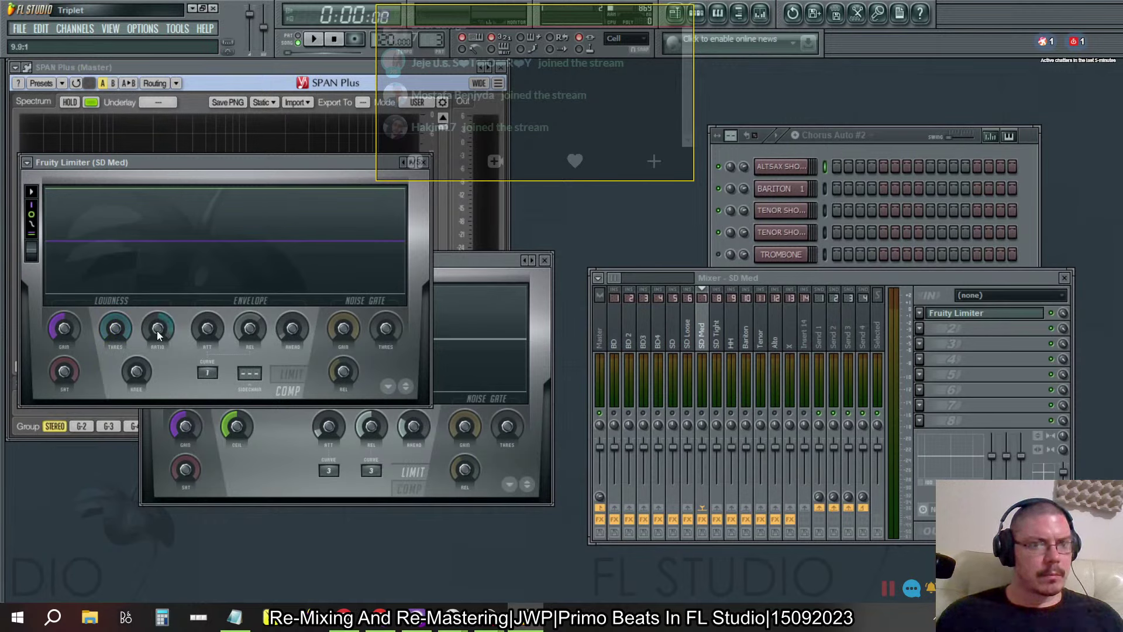
pyautogui.click(259, 338)
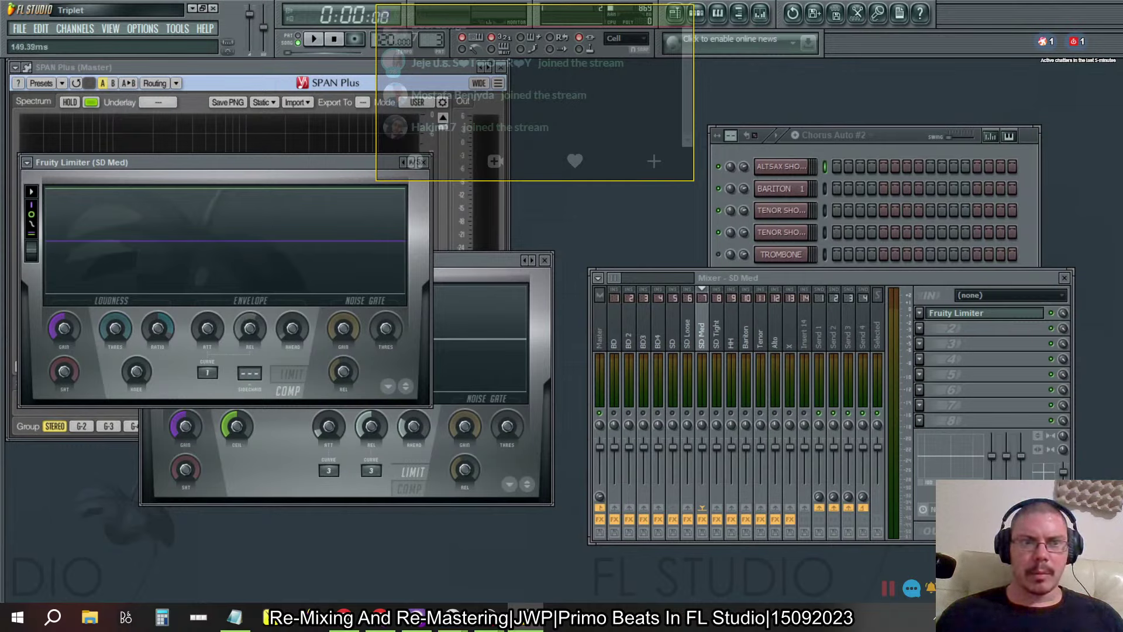
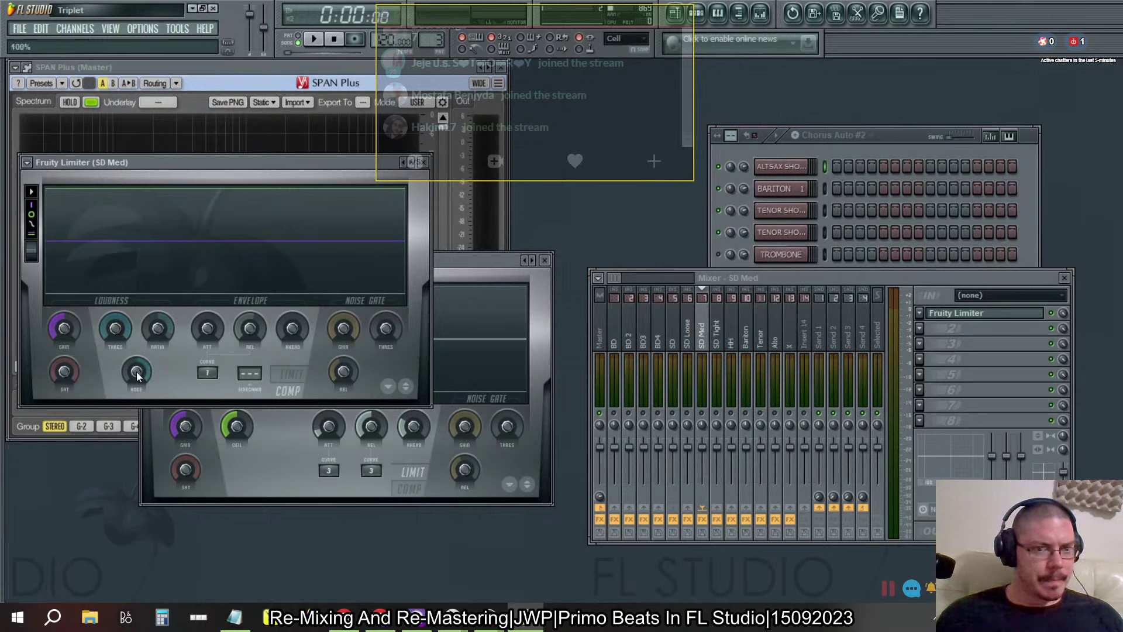
pyautogui.moveTo(118, 328); pyautogui.dragTo(118, 359)
# Step: Switch the SD Tight limiter to compressor mode and set its threshold to -15.3 dB
pyautogui.click(277, 475)
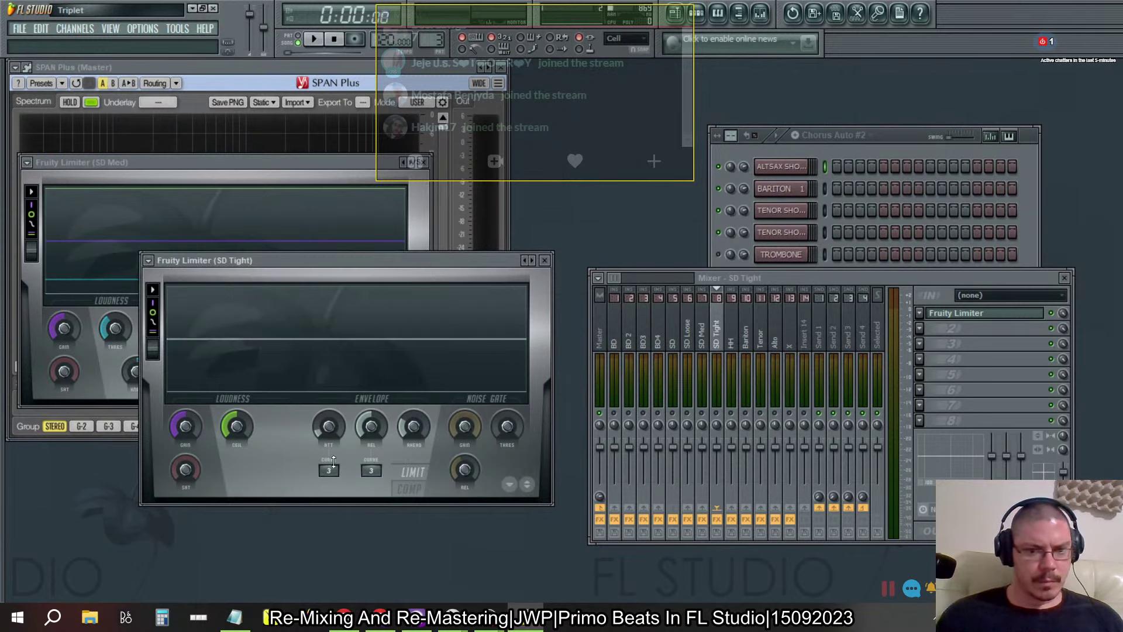
pyautogui.click(405, 487)
pyautogui.moveTo(236, 425)
pyautogui.mouseDown()
pyautogui.moveTo(236, 443)
pyautogui.moveTo(240, 434)
pyautogui.mouseUp()
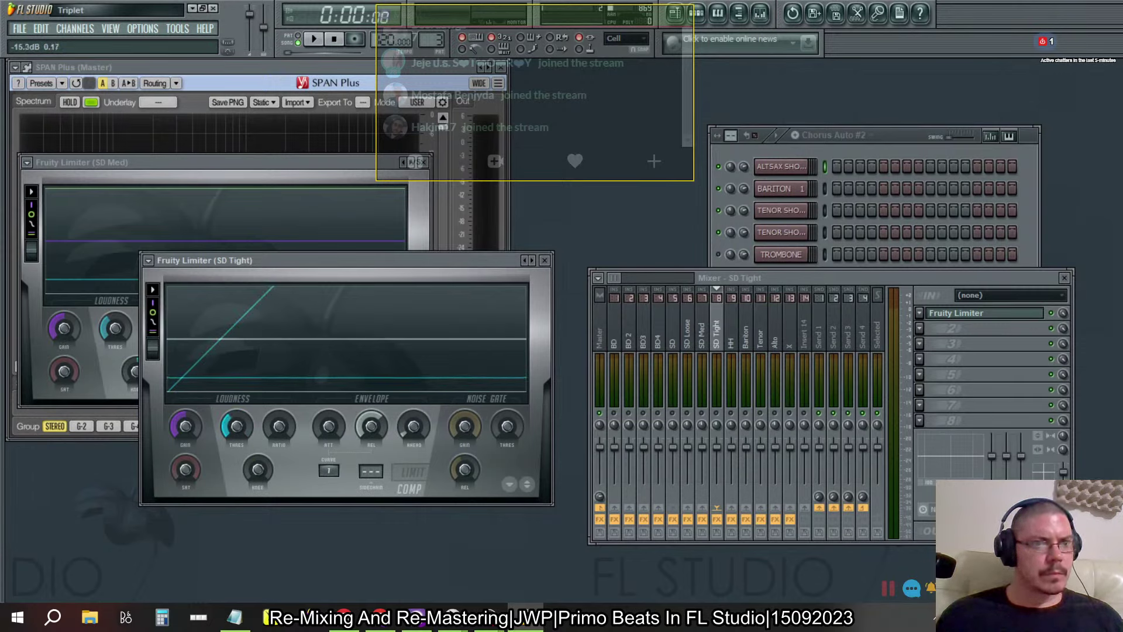
# Step: Reopen the SD Loose limiter and set its compressor threshold to -15.3 dB
pyautogui.click(688, 345)
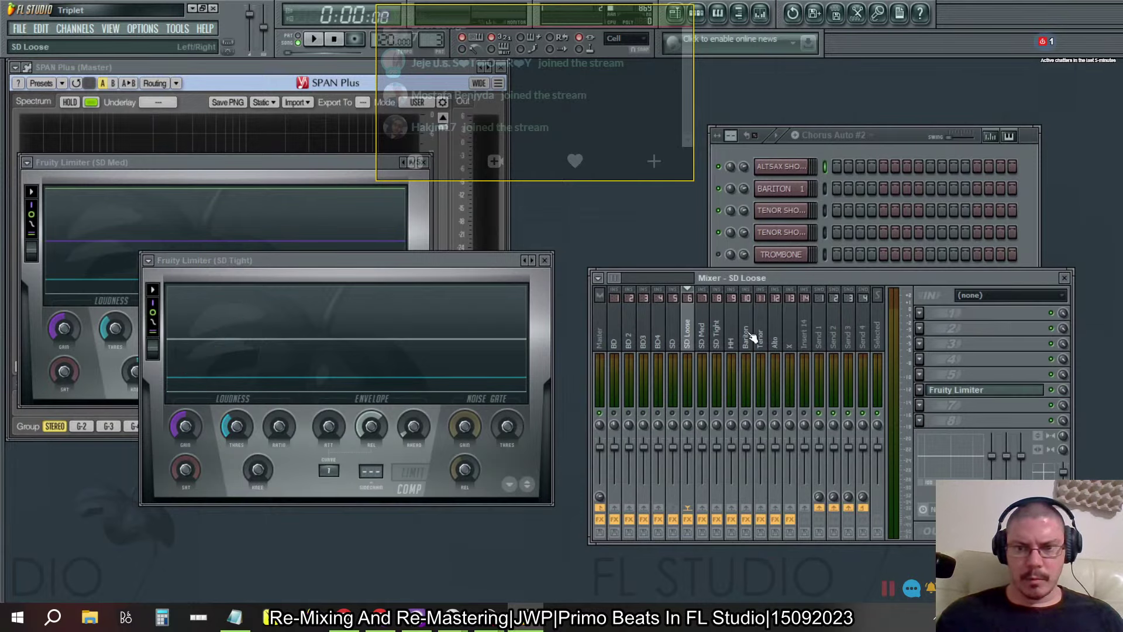
pyautogui.click(983, 390)
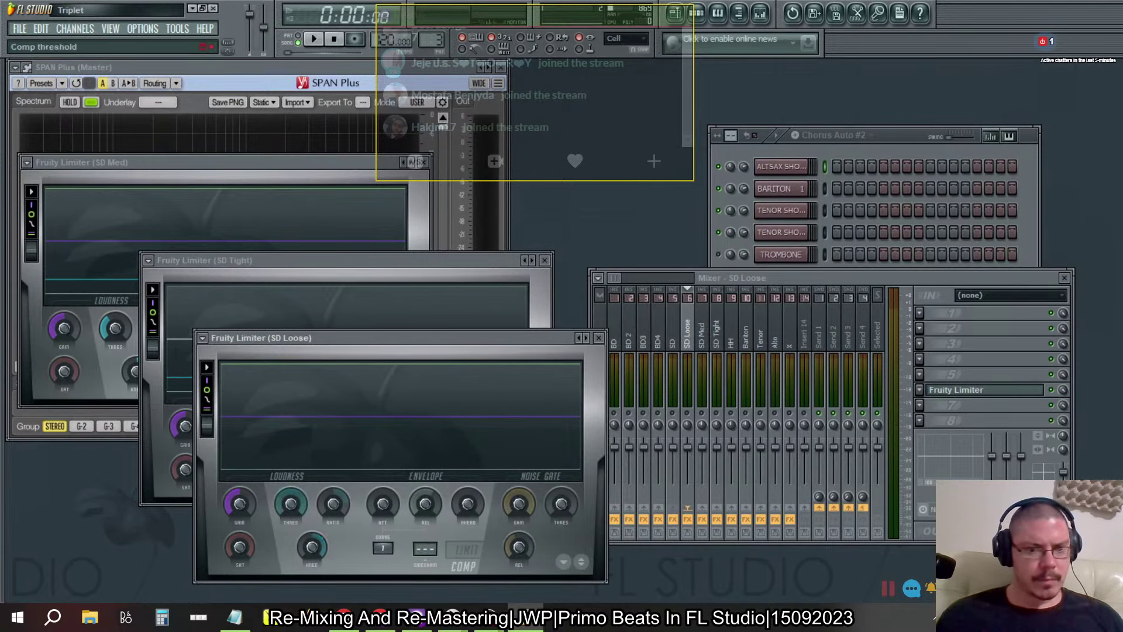
pyautogui.moveTo(291, 504); pyautogui.dragTo(291, 562)
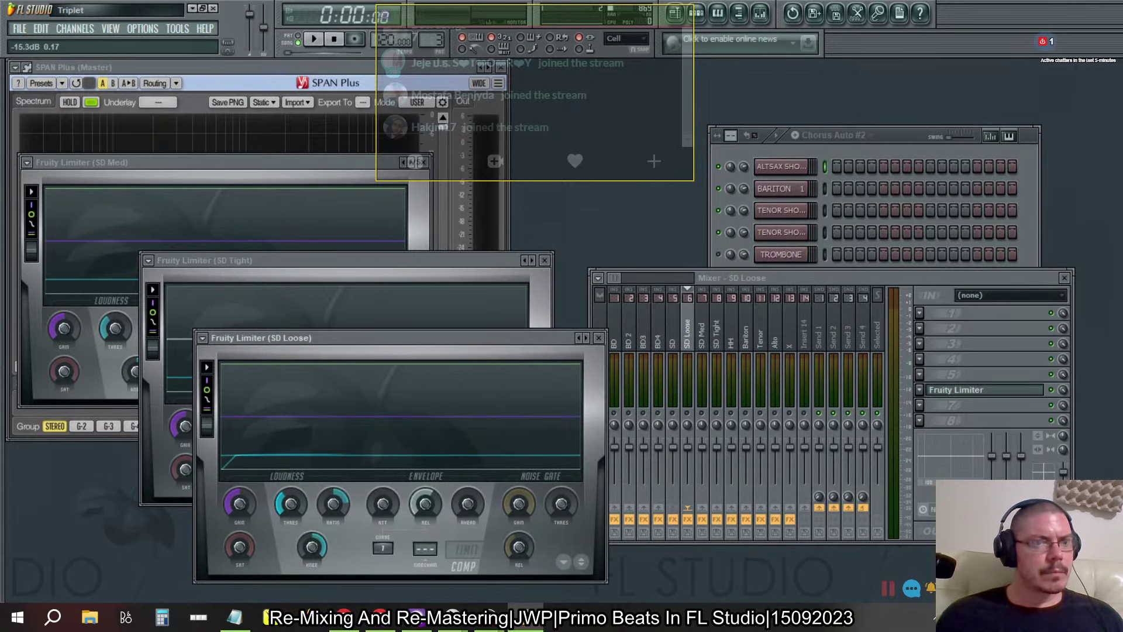
# Step: Cascade the three snare limiter windows in the order SD Loose, SD Med, SD Tight, leaving the mixer uncovered
pyautogui.click(293, 264)
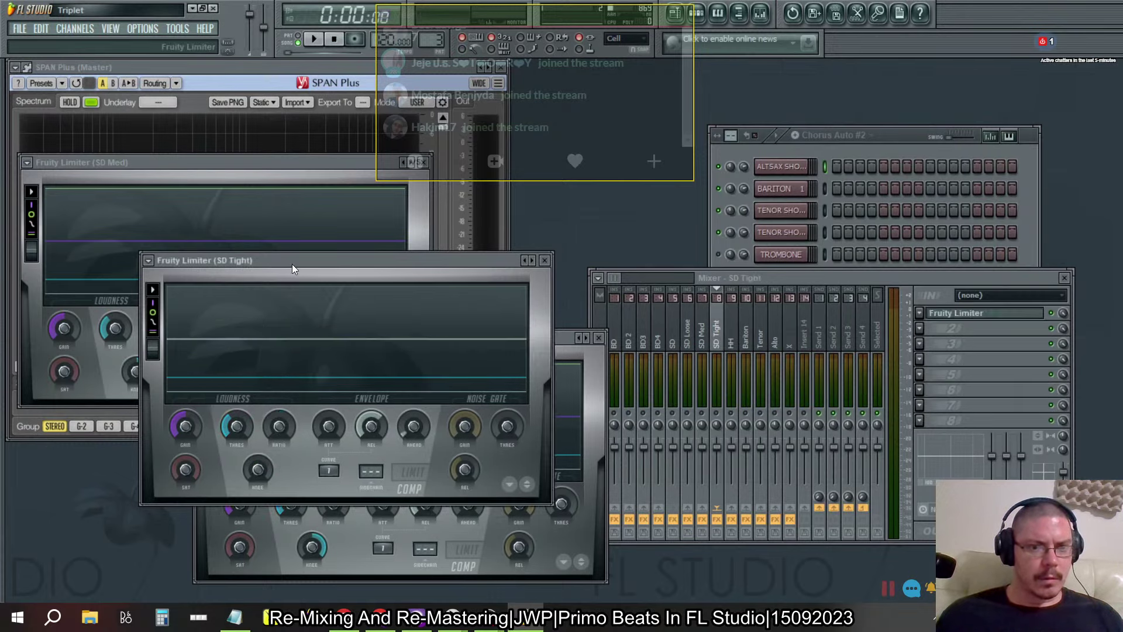
pyautogui.moveTo(293, 265); pyautogui.dragTo(622, 241)
pyautogui.click(290, 336)
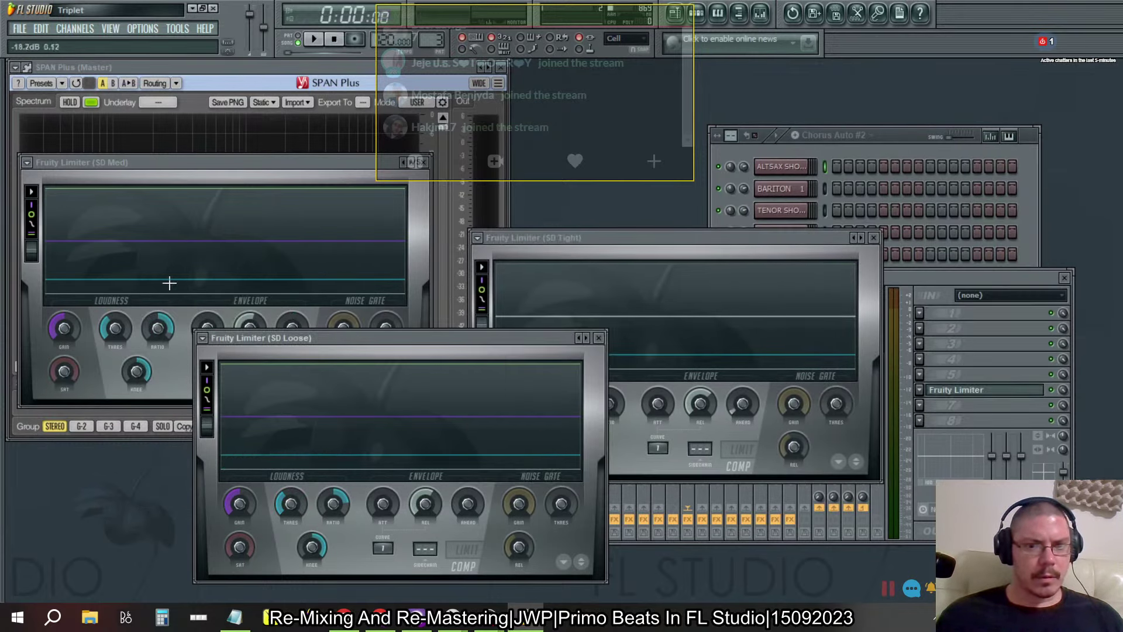
pyautogui.moveTo(399, 337); pyautogui.dragTo(231, 202)
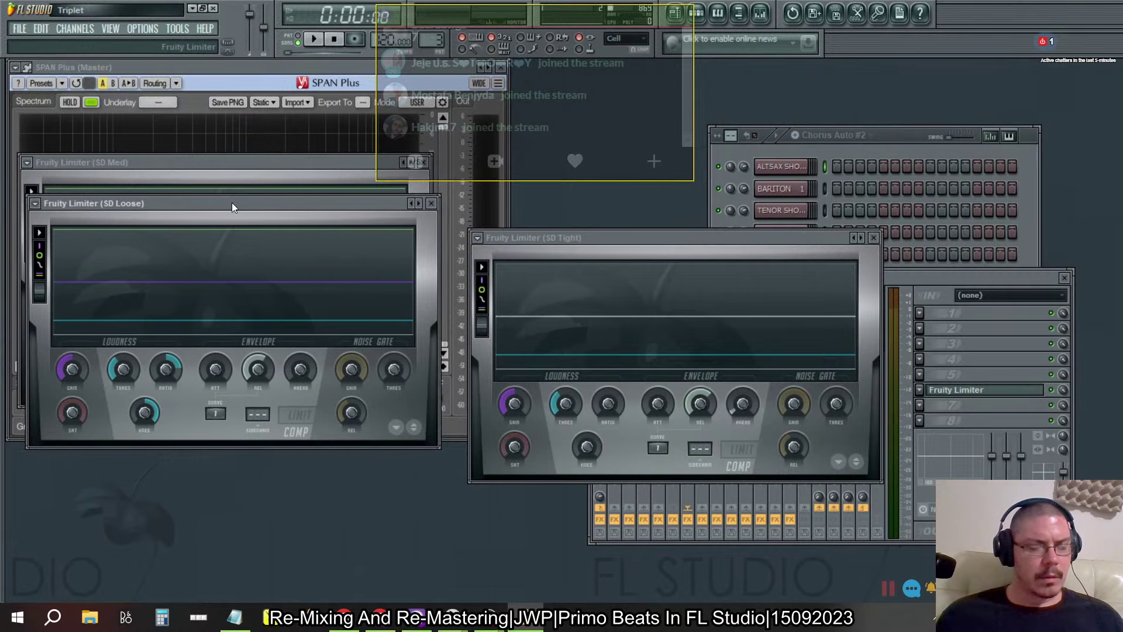
pyautogui.moveTo(225, 159); pyautogui.dragTo(264, 252)
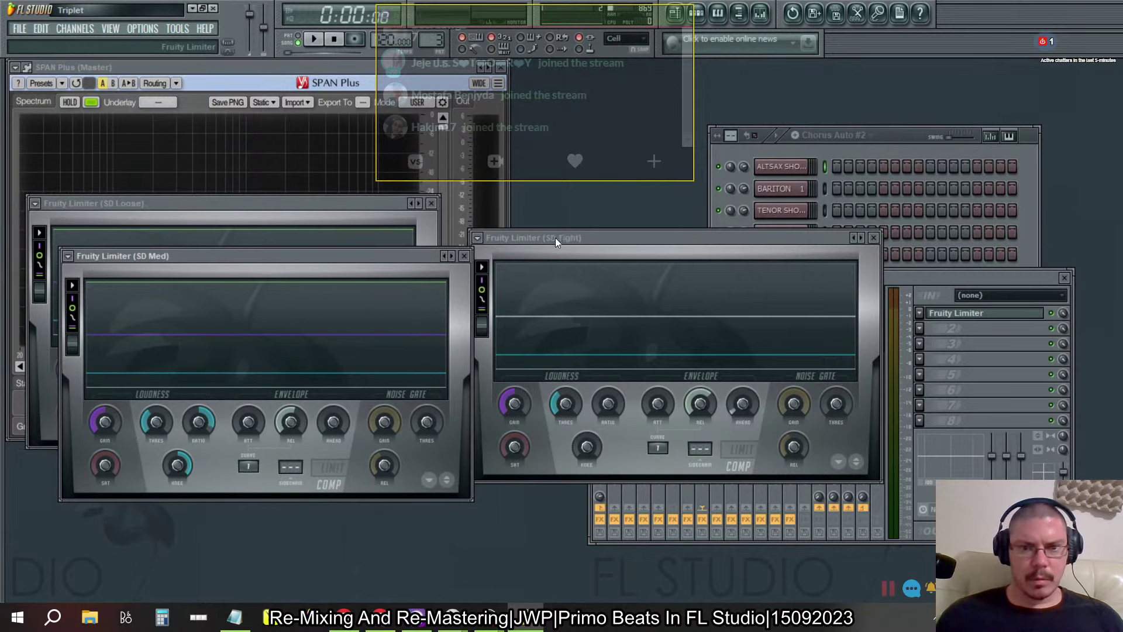
pyautogui.moveTo(555, 238); pyautogui.dragTo(239, 314)
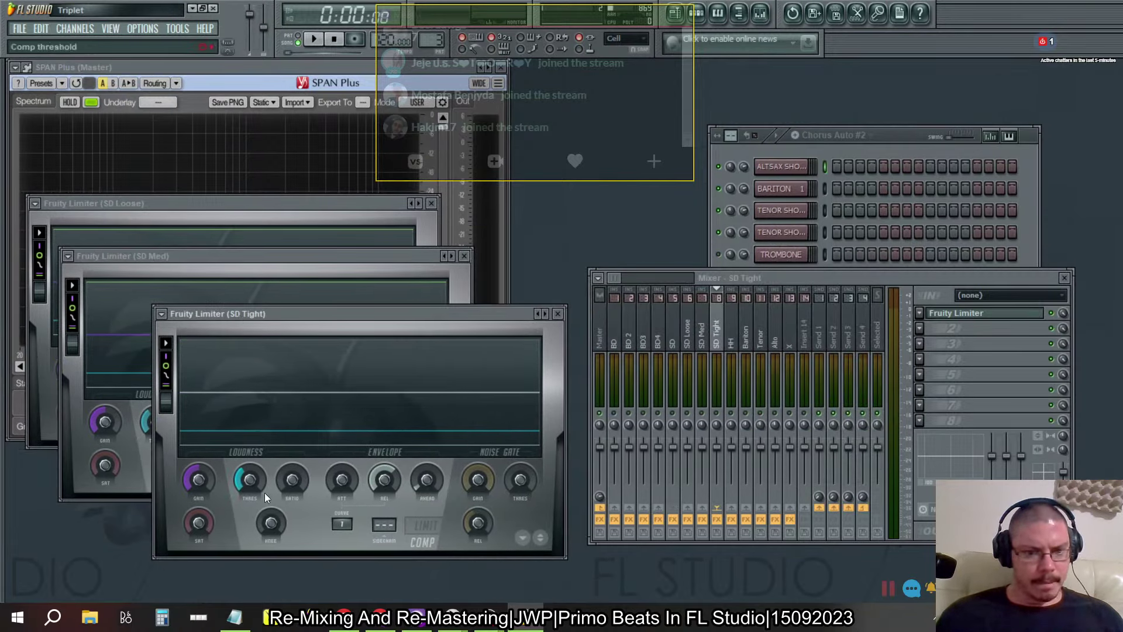
# Step: Adjust the compressor release time on the SD Tight limiter and compare its settings with the SD Loose limiter
pyautogui.moveTo(390, 485); pyautogui.dragTo(389, 476)
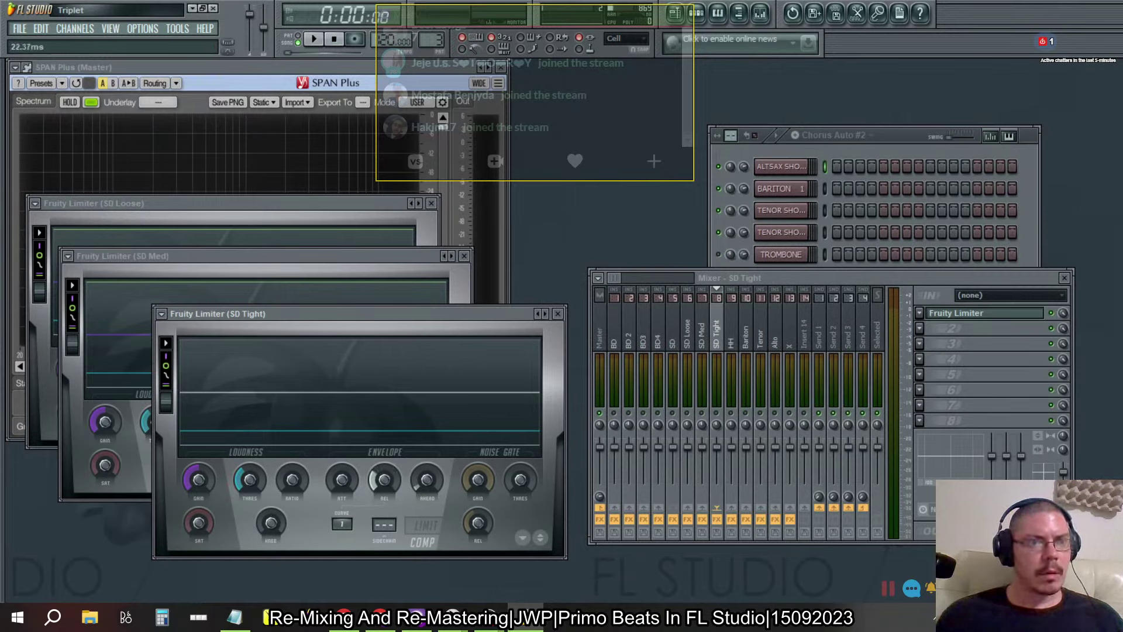
pyautogui.moveTo(390, 477); pyautogui.dragTo(389, 470)
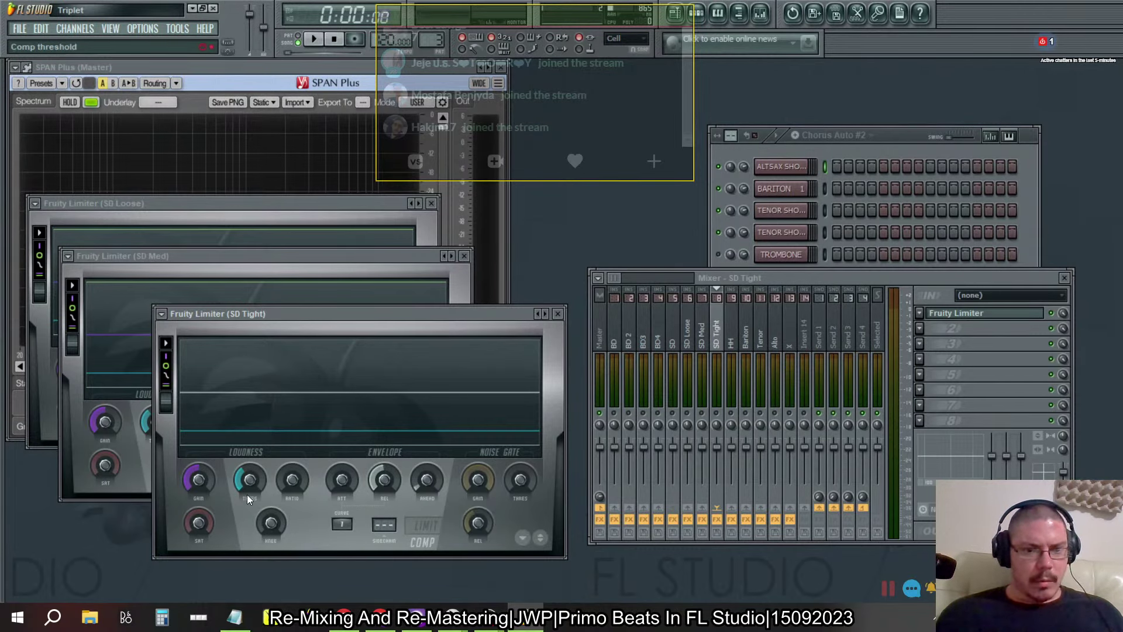
pyautogui.click(168, 209)
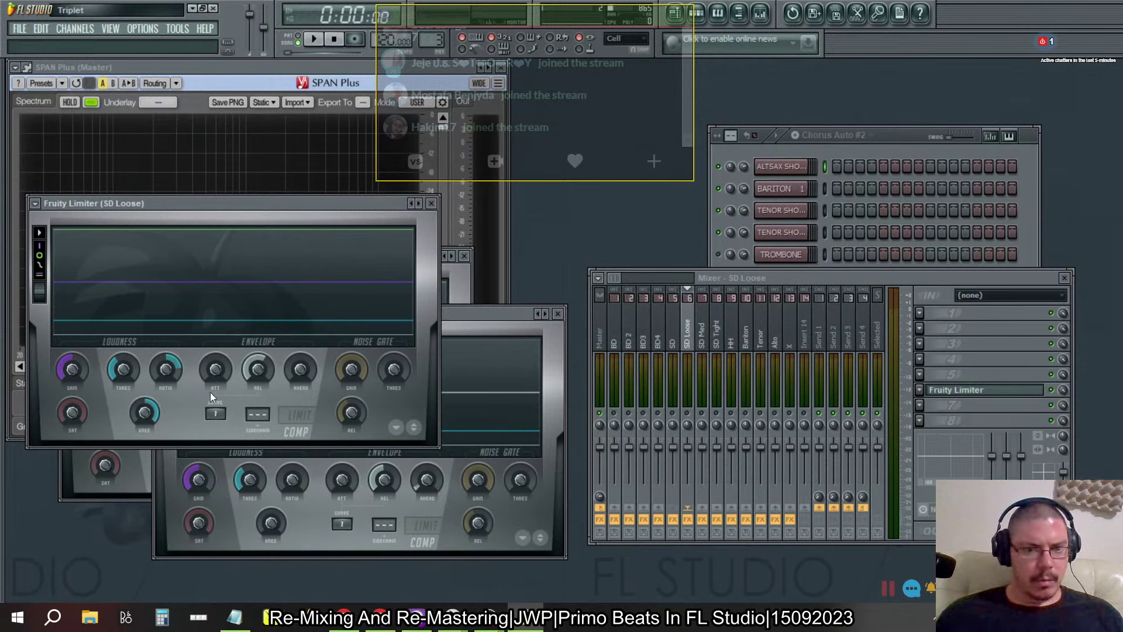
pyautogui.click(422, 526)
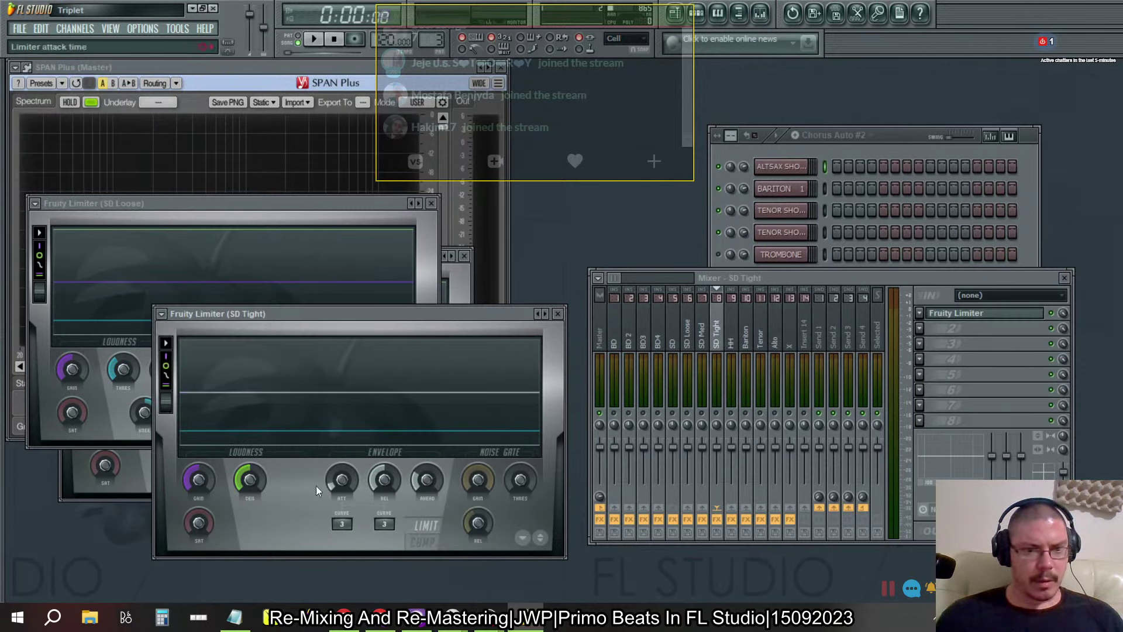
pyautogui.click(423, 542)
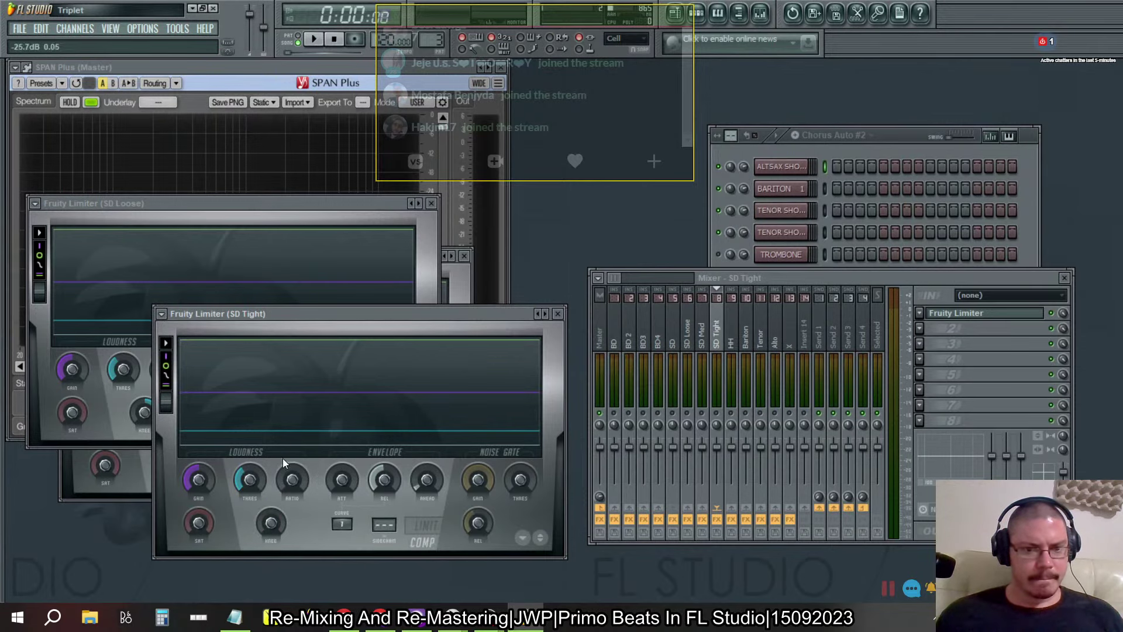
# Step: Show the limiter-mode controls in the SD Loose and SD Med limiter windows
pyautogui.click(111, 431)
pyautogui.click(299, 415)
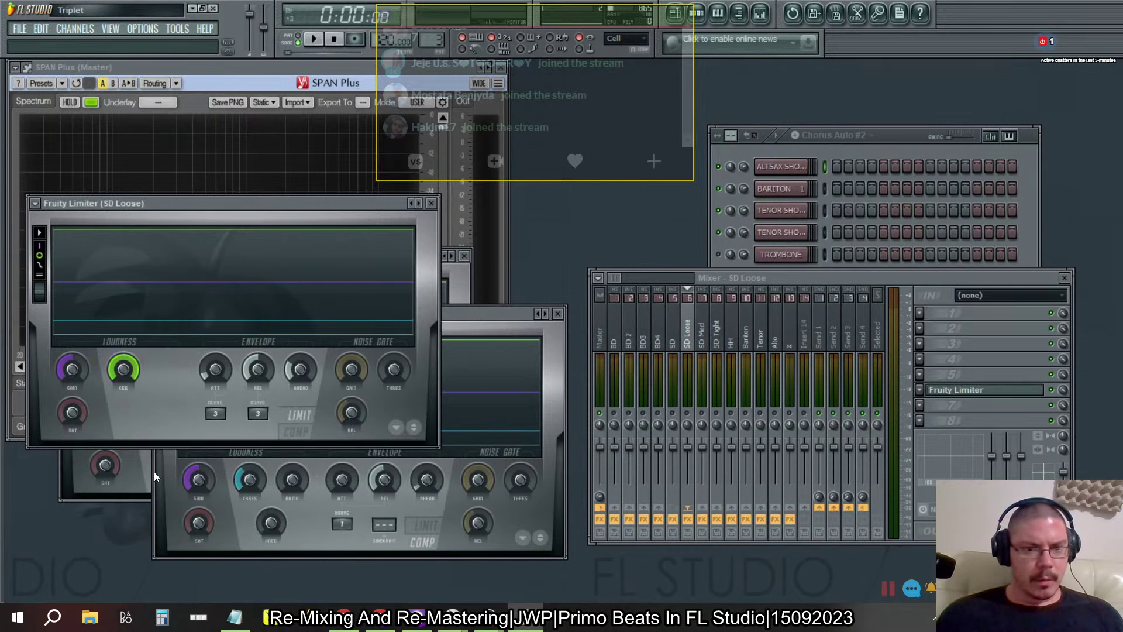
pyautogui.click(151, 472)
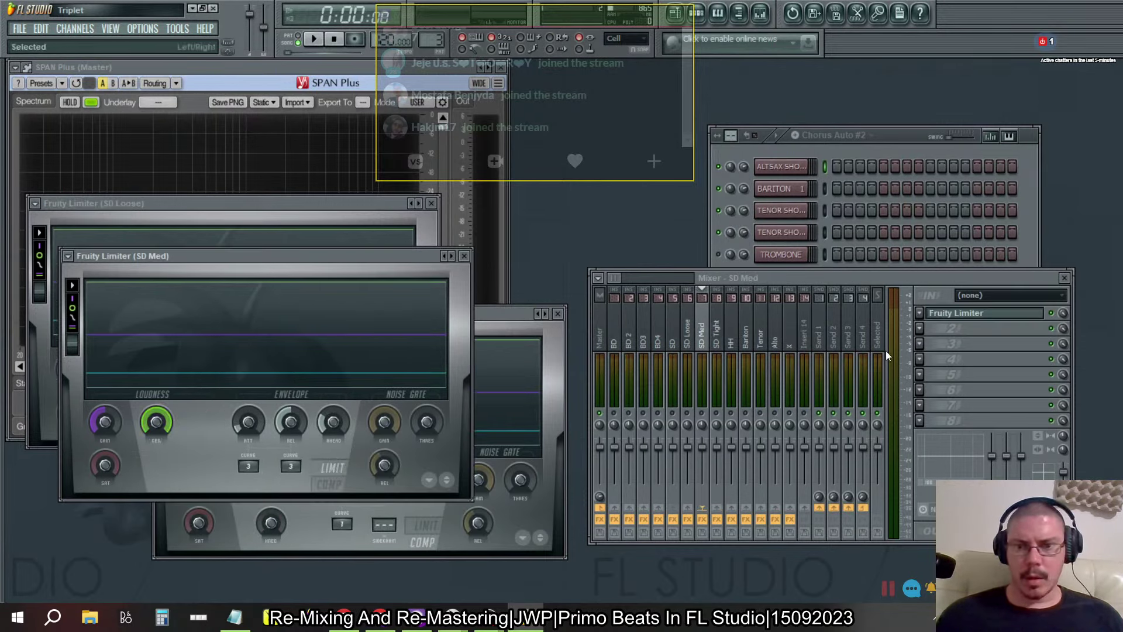
# Step: Pull the SD Loose, SD Med and SD Tight faders down and raise them during playback, with SD Tight at 63% (-9.0 dB)
pyautogui.click(689, 351)
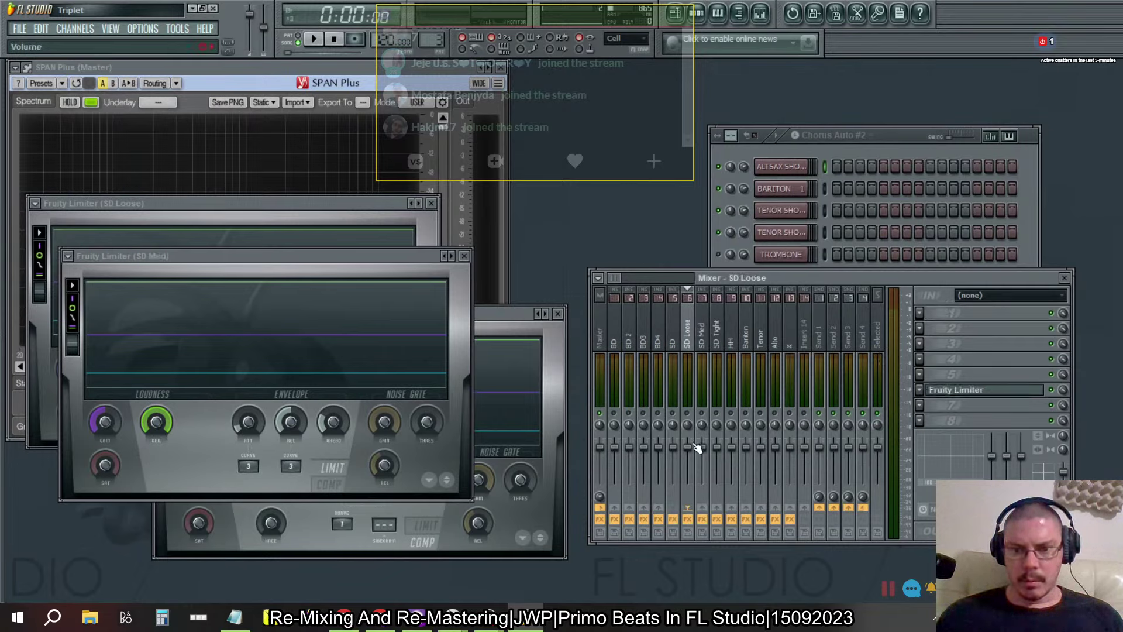
pyautogui.moveTo(692, 446); pyautogui.dragTo(718, 488)
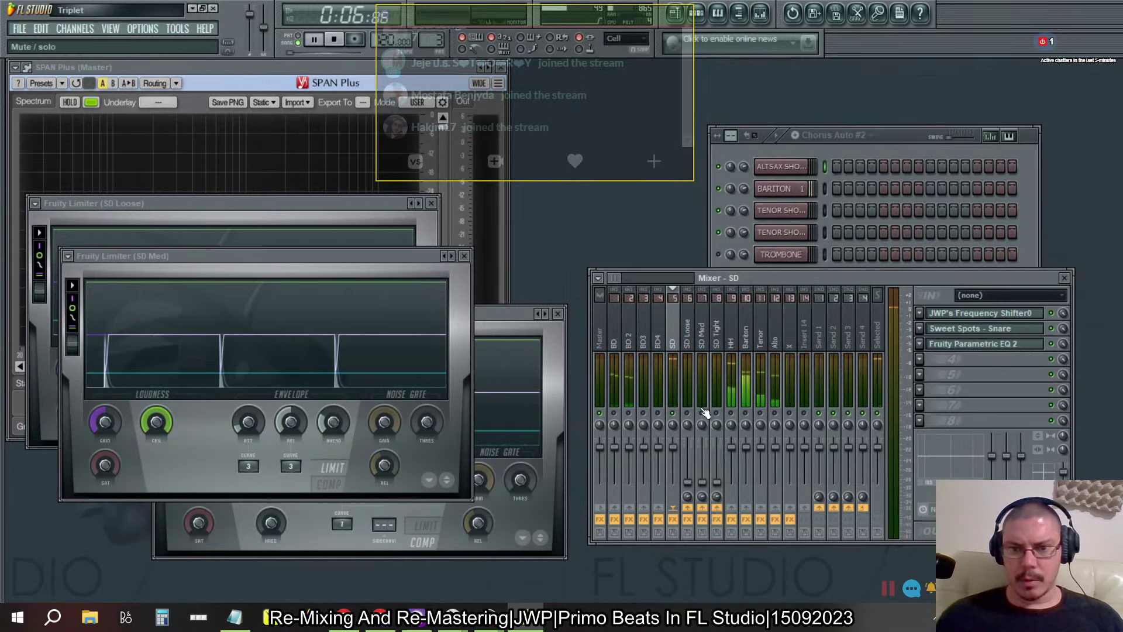
pyautogui.click(691, 487)
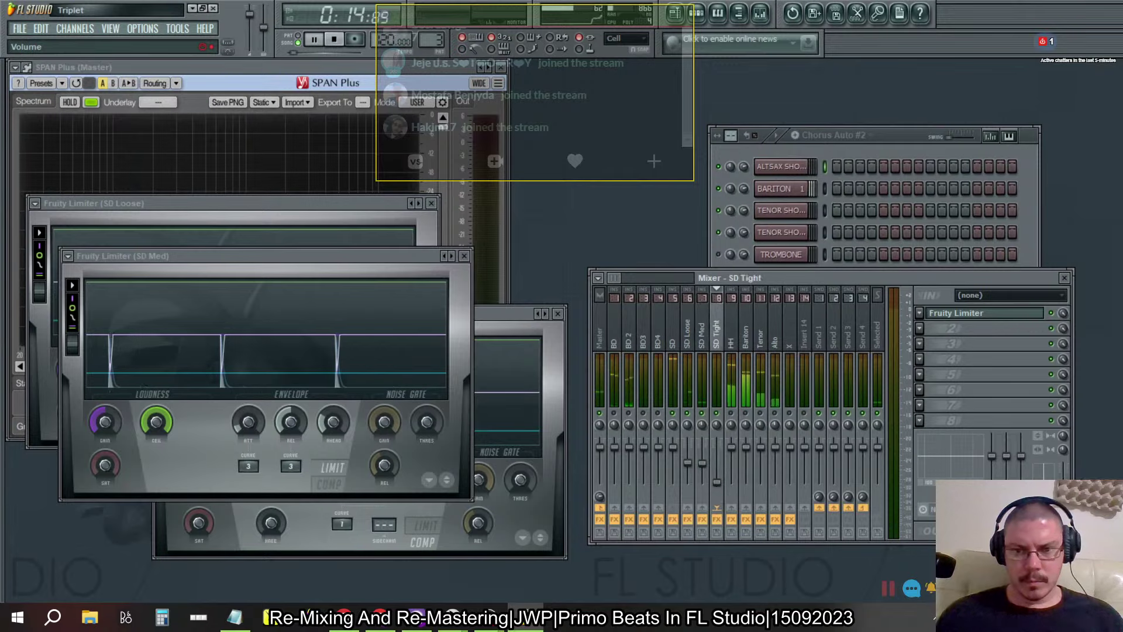
pyautogui.moveTo(716, 483); pyautogui.dragTo(717, 461)
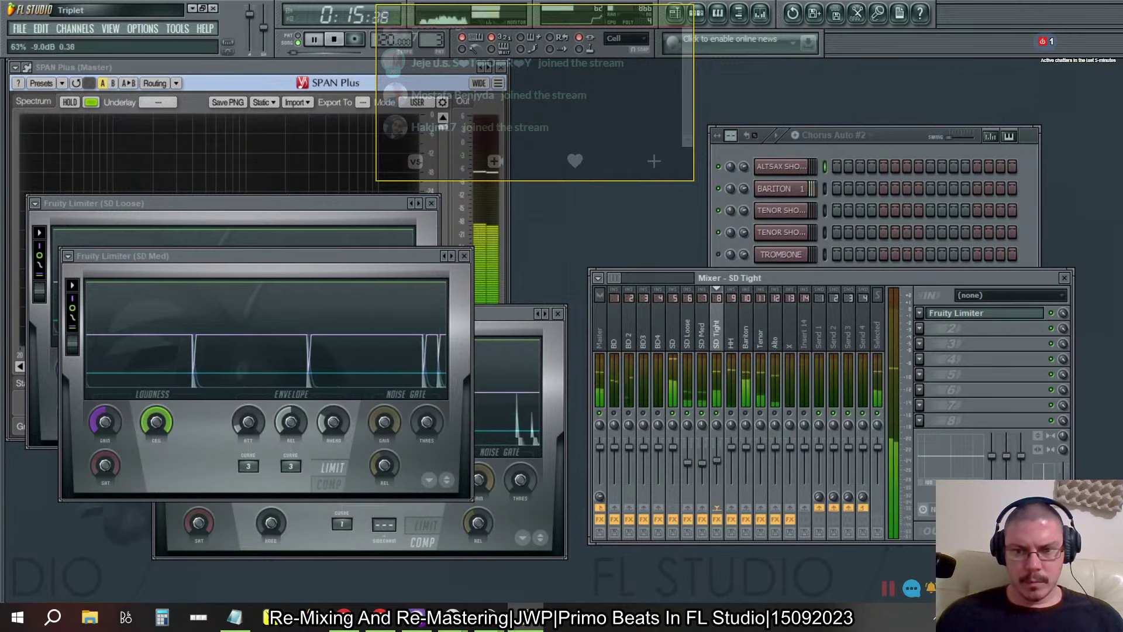
# Step: Spread the SD Loose, SD Med and SD Tight limiter windows apart so all three compression graphs can be watched together
pyautogui.click(342, 276)
pyautogui.moveTo(398, 256); pyautogui.dragTo(988, 113)
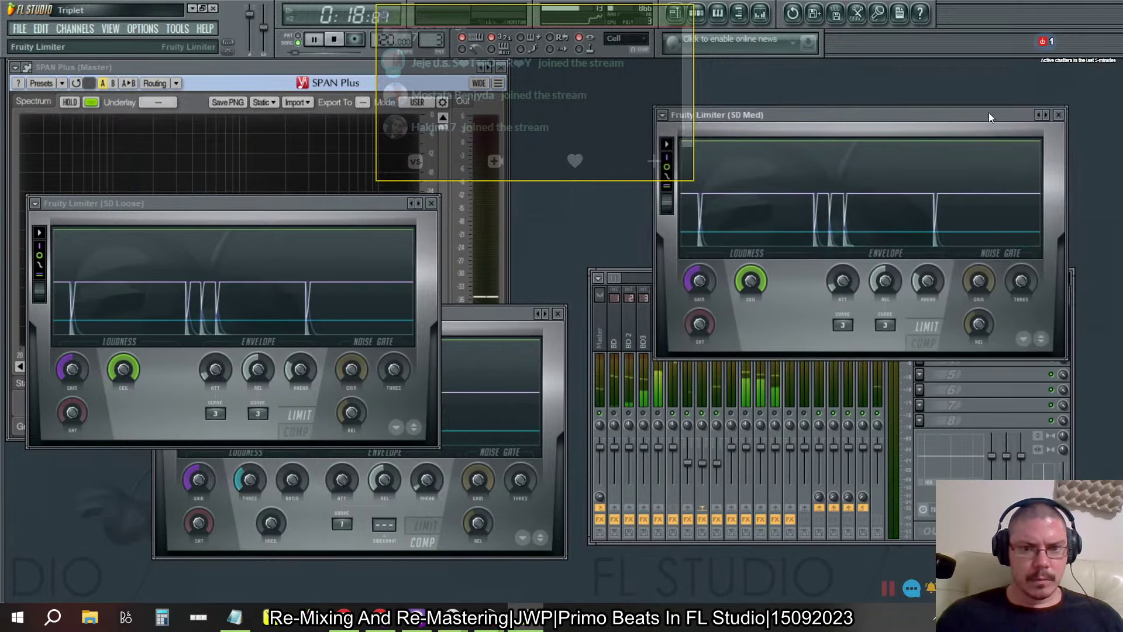
pyautogui.moveTo(498, 315); pyautogui.dragTo(717, 347)
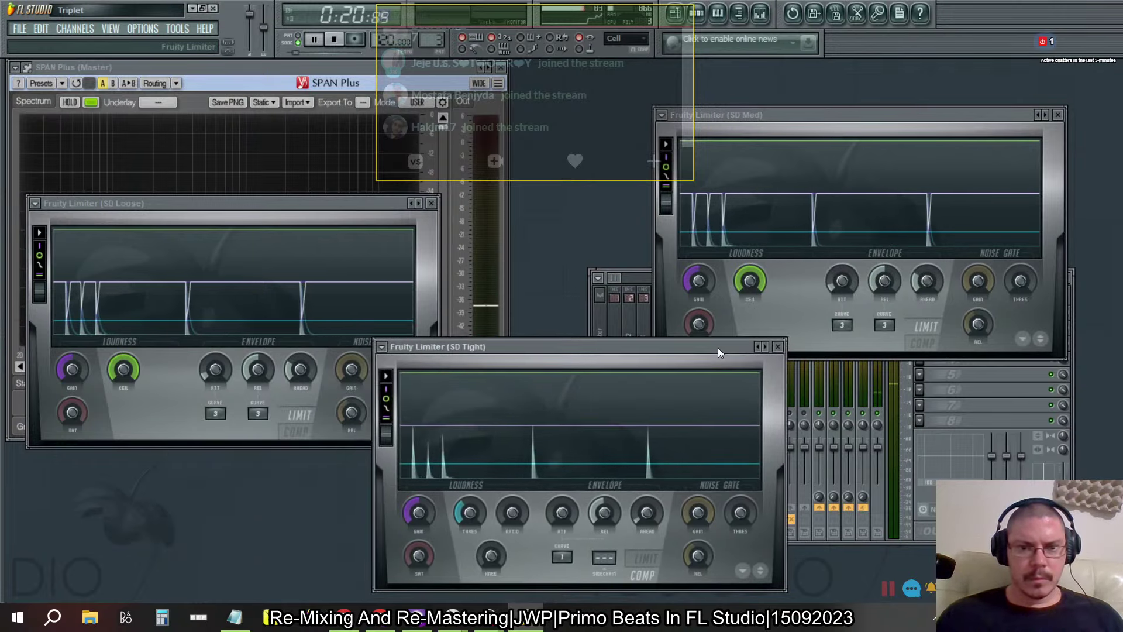
pyautogui.moveTo(319, 206); pyautogui.dragTo(299, 72)
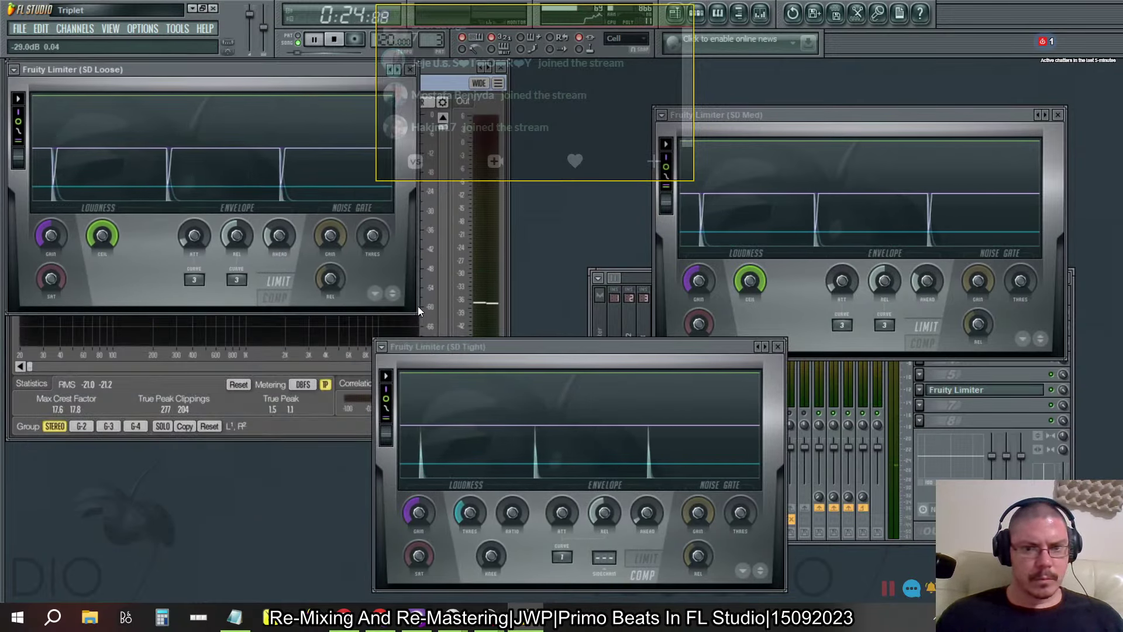
pyautogui.moveTo(487, 347); pyautogui.dragTo(791, 158)
pyautogui.moveTo(774, 113); pyautogui.dragTo(429, 325)
# Step: Move the SD Tight limiter clear of the SD Med window and raise its compressor ratio and knee
pyautogui.moveTo(770, 151); pyautogui.dragTo(781, 68)
pyautogui.moveTo(830, 241); pyautogui.dragTo(830, 211)
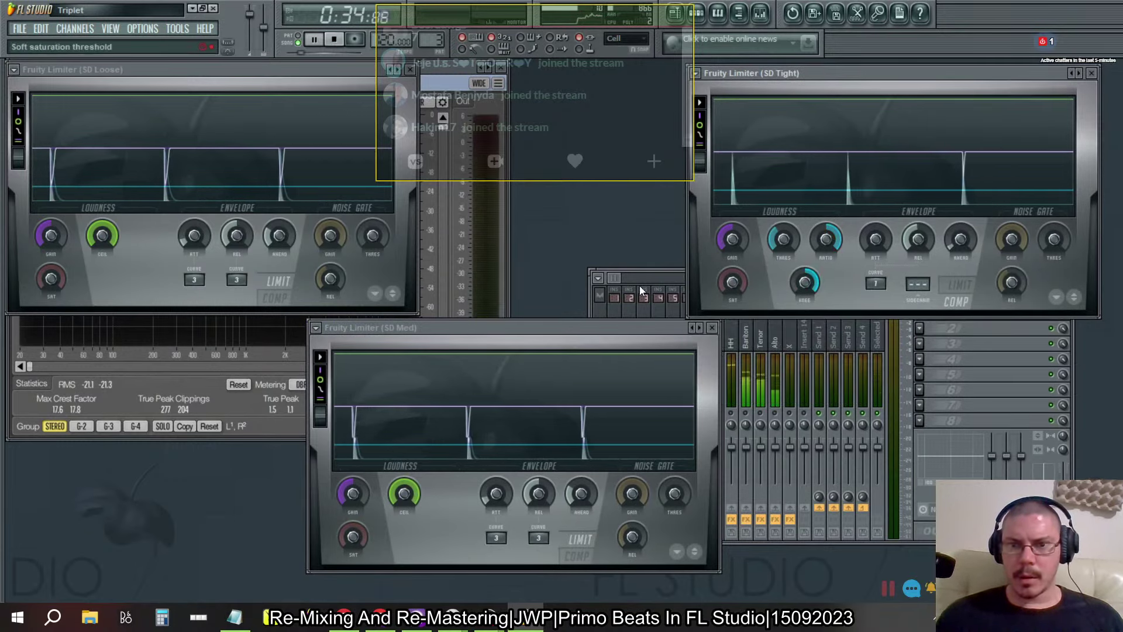
# Step: Bring the mixer forward and pull the SD Loose and SD Med faders all the way down
pyautogui.click(619, 280)
pyautogui.moveTo(689, 463); pyautogui.dragTo(705, 486)
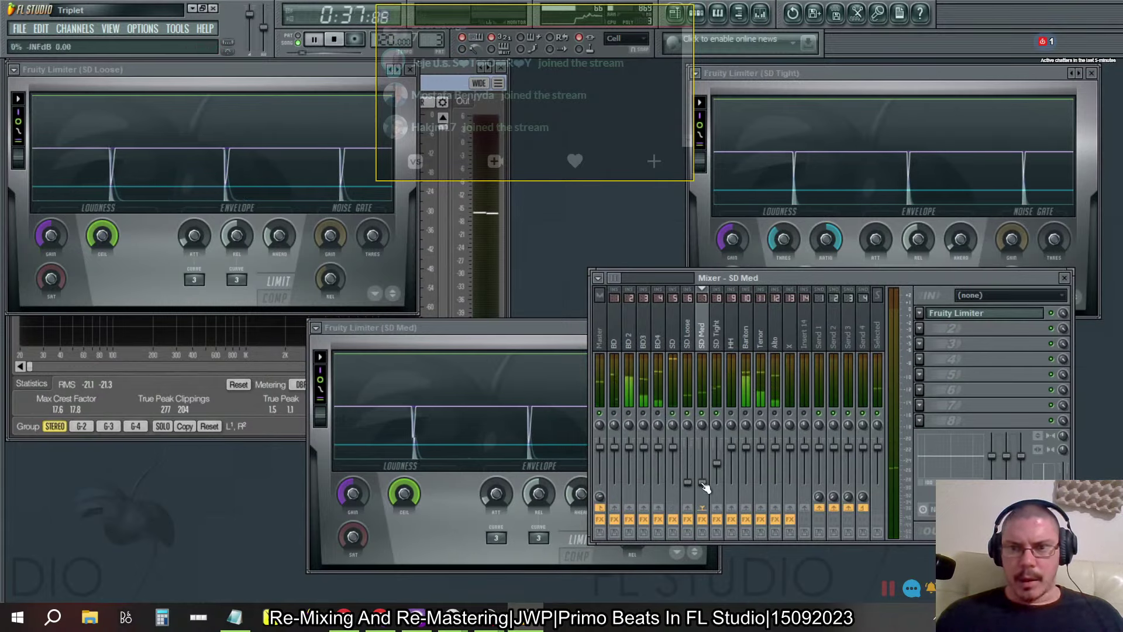
# Step: Try boosting the gain of the SD Tight limiter to 14.9 dB
pyautogui.click(823, 82)
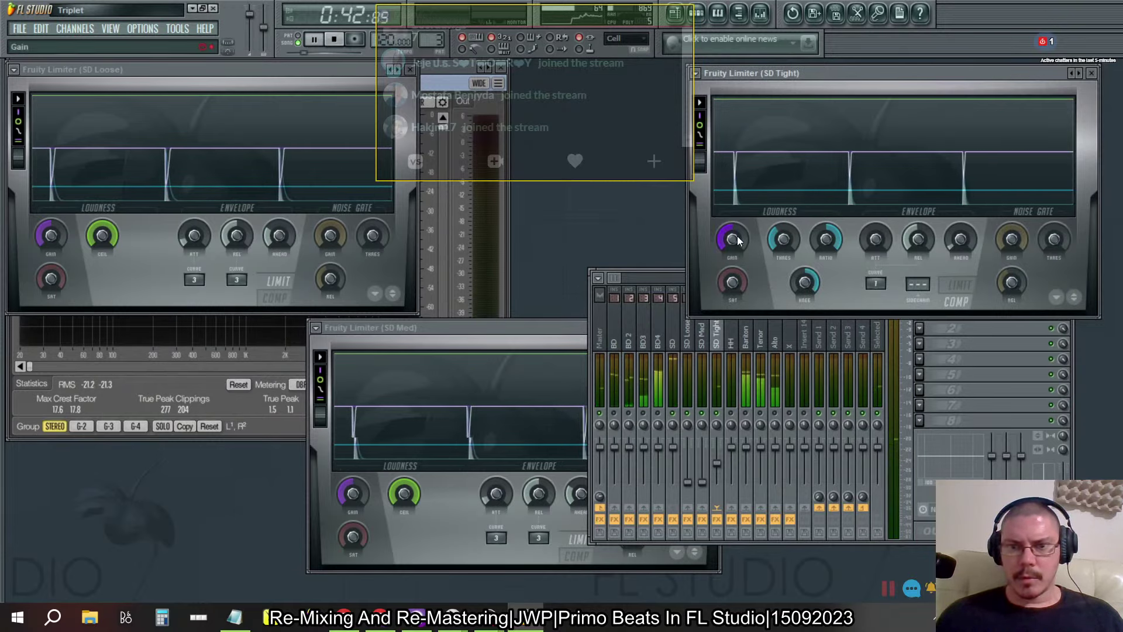
pyautogui.moveTo(737, 236); pyautogui.dragTo(737, 233)
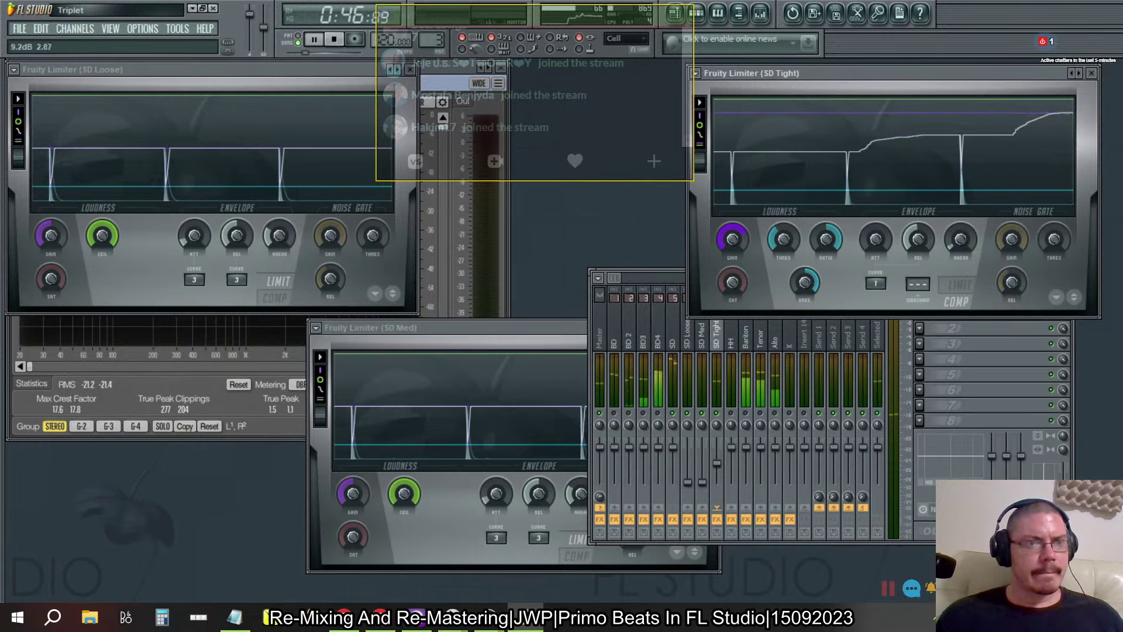
pyautogui.moveTo(737, 234); pyautogui.dragTo(737, 235)
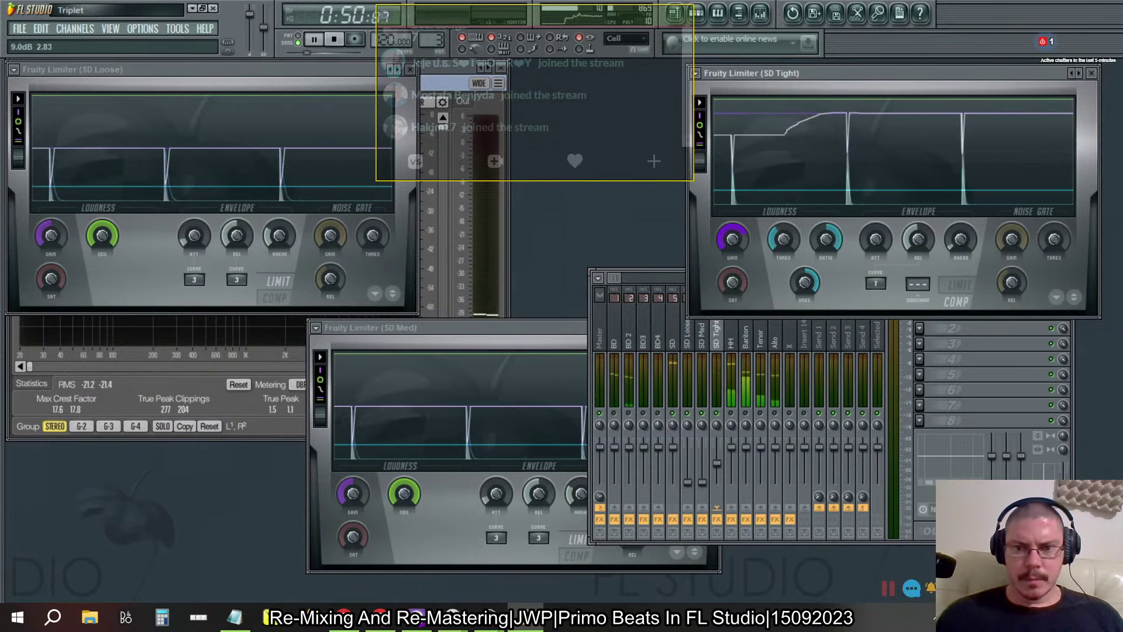
pyautogui.moveTo(735, 237); pyautogui.dragTo(735, 231)
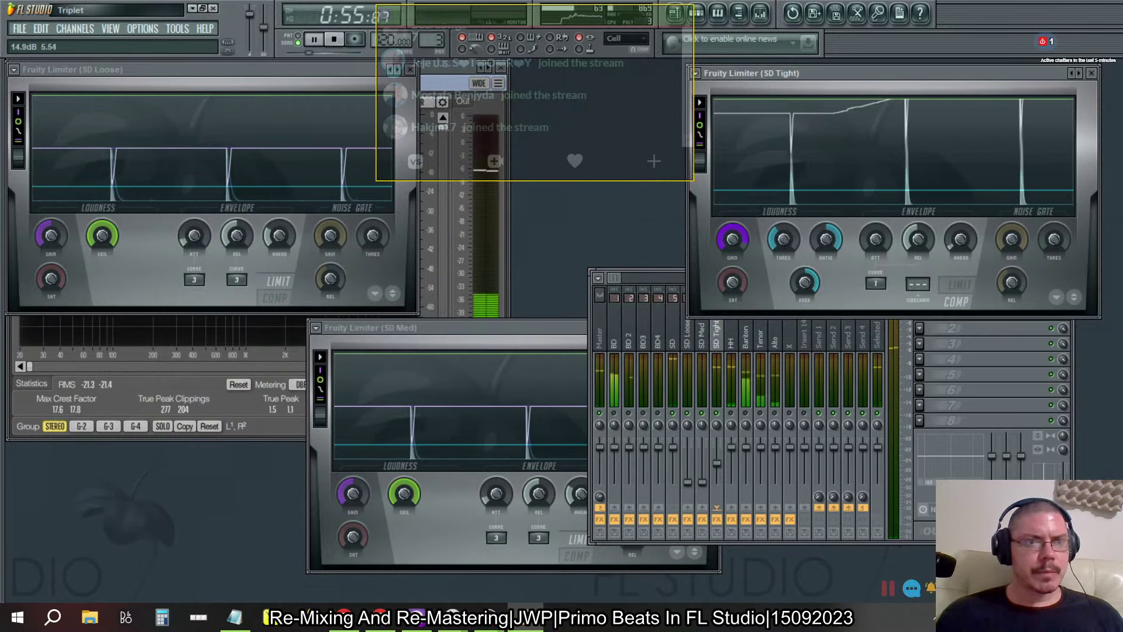
# Step: Reset the SD Tight limiter's gain and raise it again to compare the two levels
pyautogui.rightClick(739, 247)
pyautogui.click(753, 255)
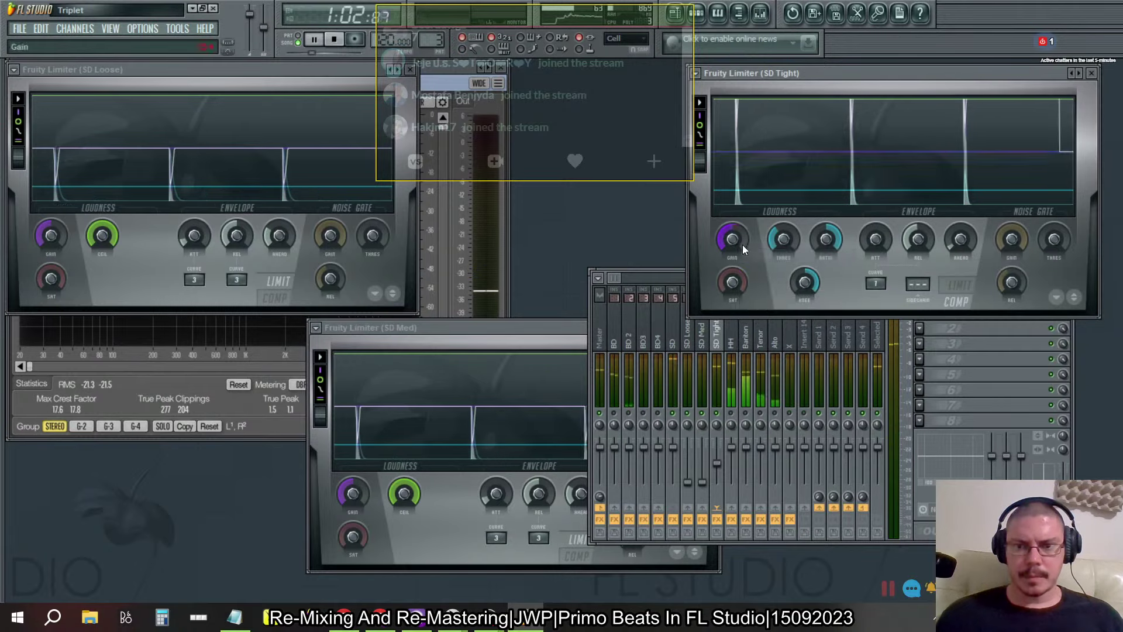
pyautogui.rightClick(742, 245)
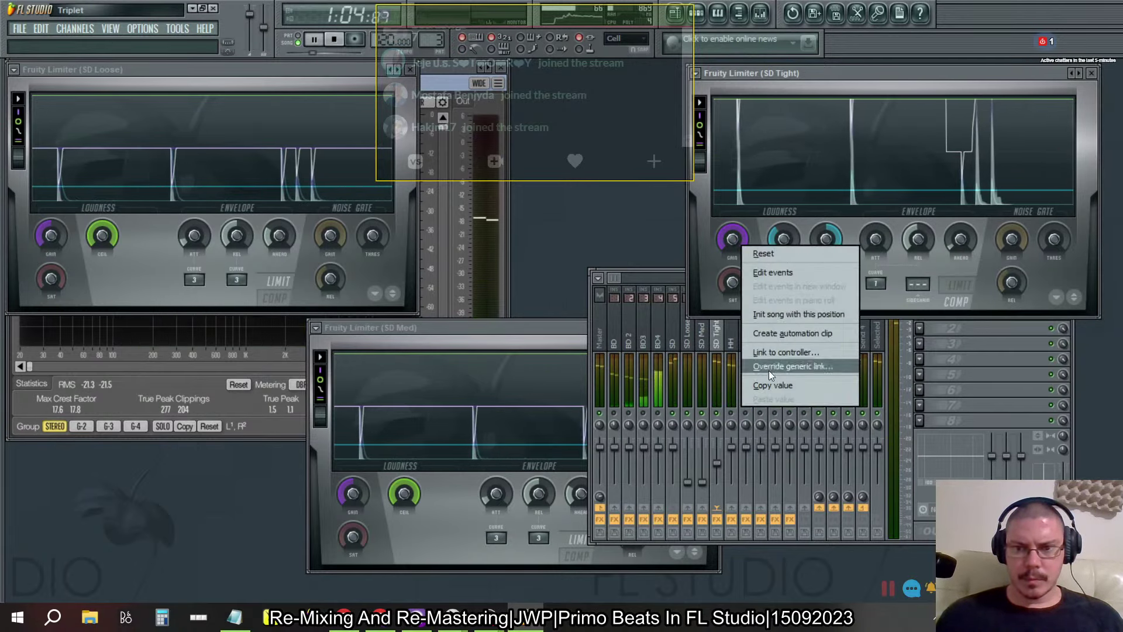
pyautogui.click(730, 244)
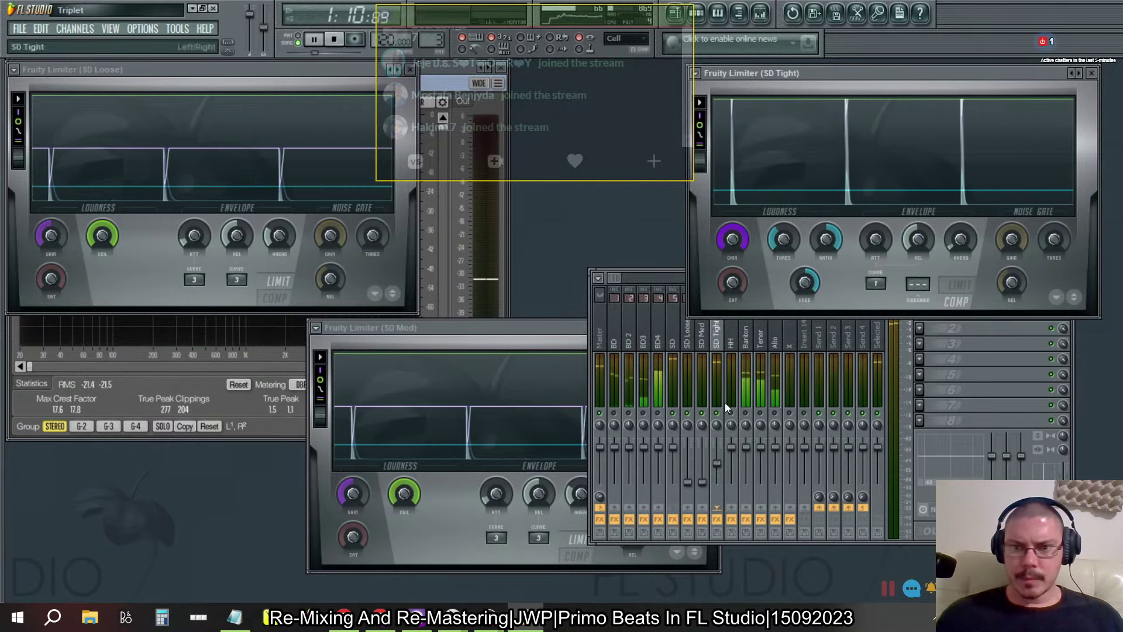
# Step: Reset the SD Tight track's volume fader to its default and lower the gain of its limiter
pyautogui.rightClick(717, 464)
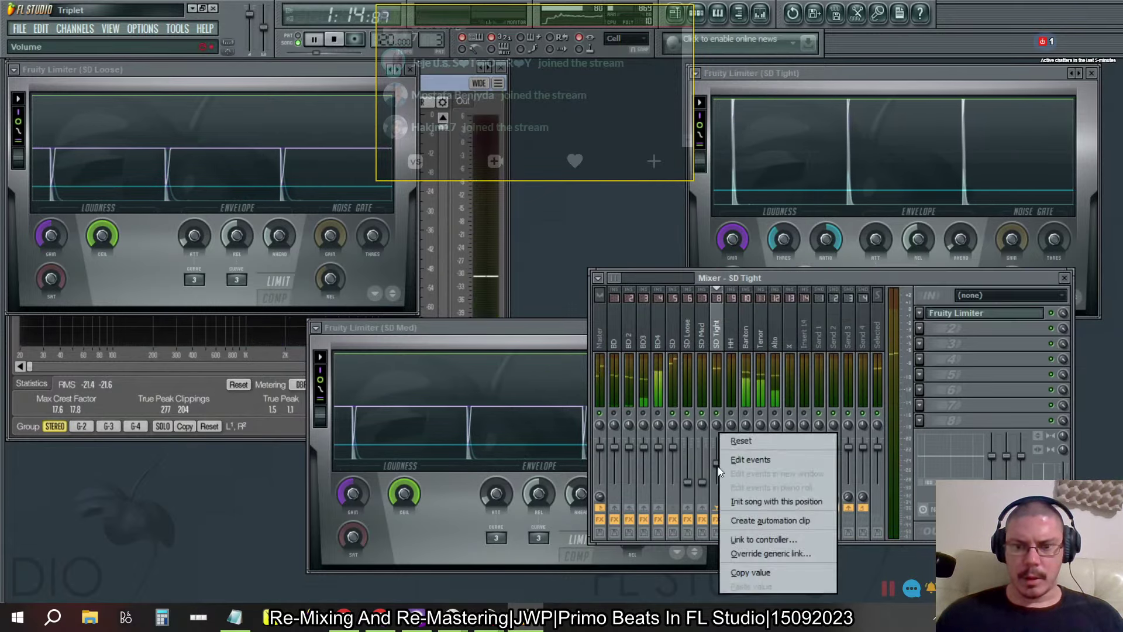
pyautogui.click(738, 441)
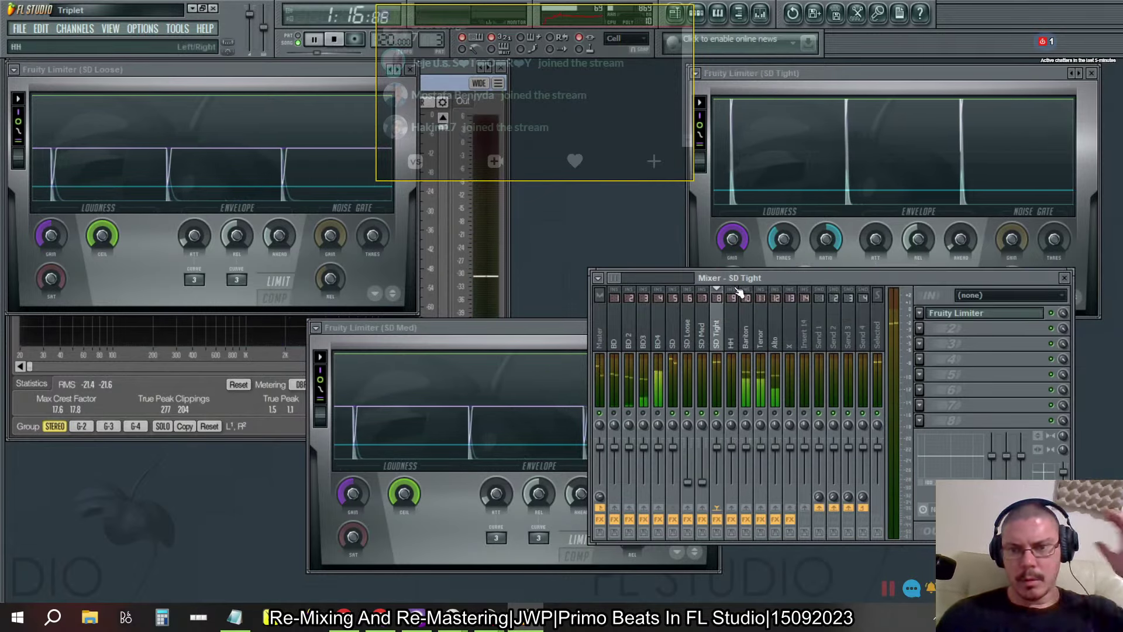
pyautogui.click(735, 244)
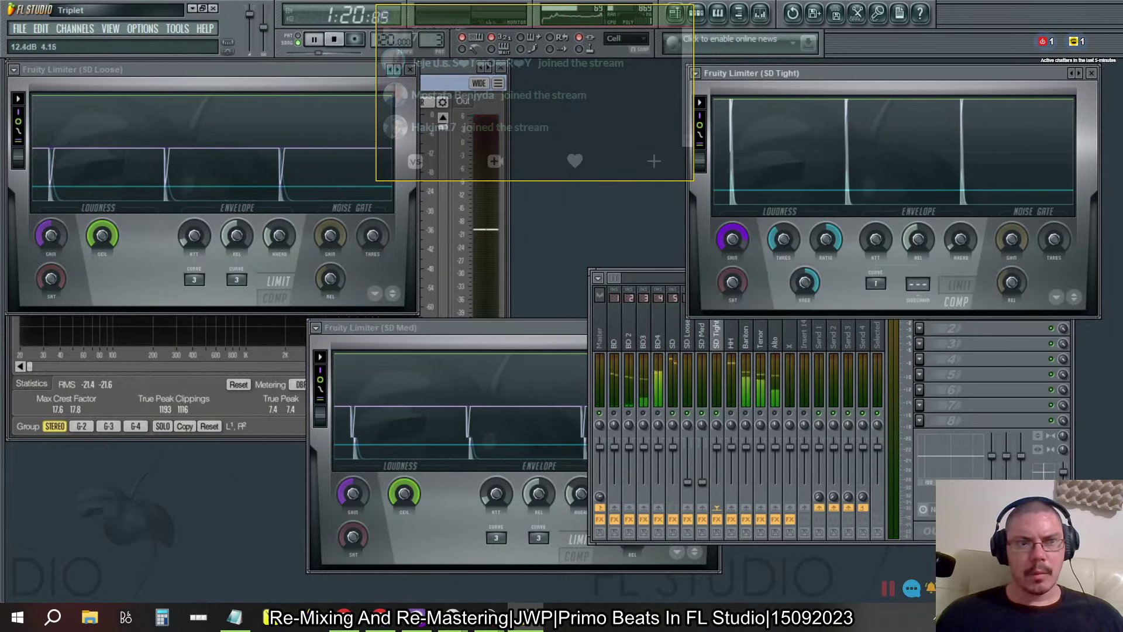
pyautogui.moveTo(731, 238); pyautogui.dragTo(732, 247)
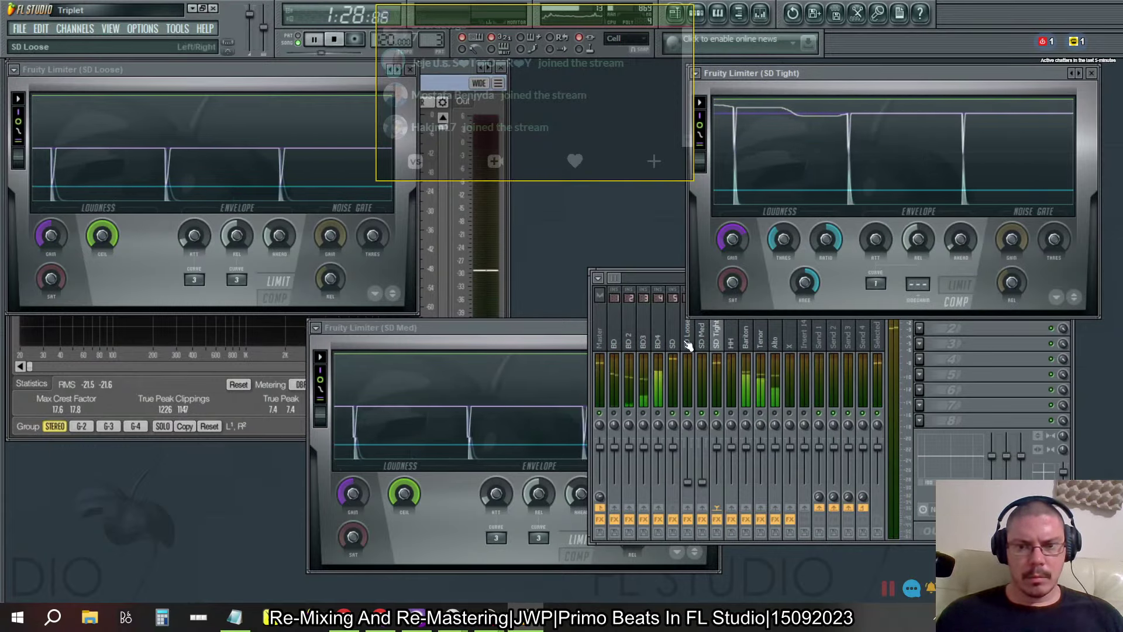
# Step: Reset the volume faders of the SD Med and SD Loose tracks to 100%
pyautogui.rightClick(702, 490)
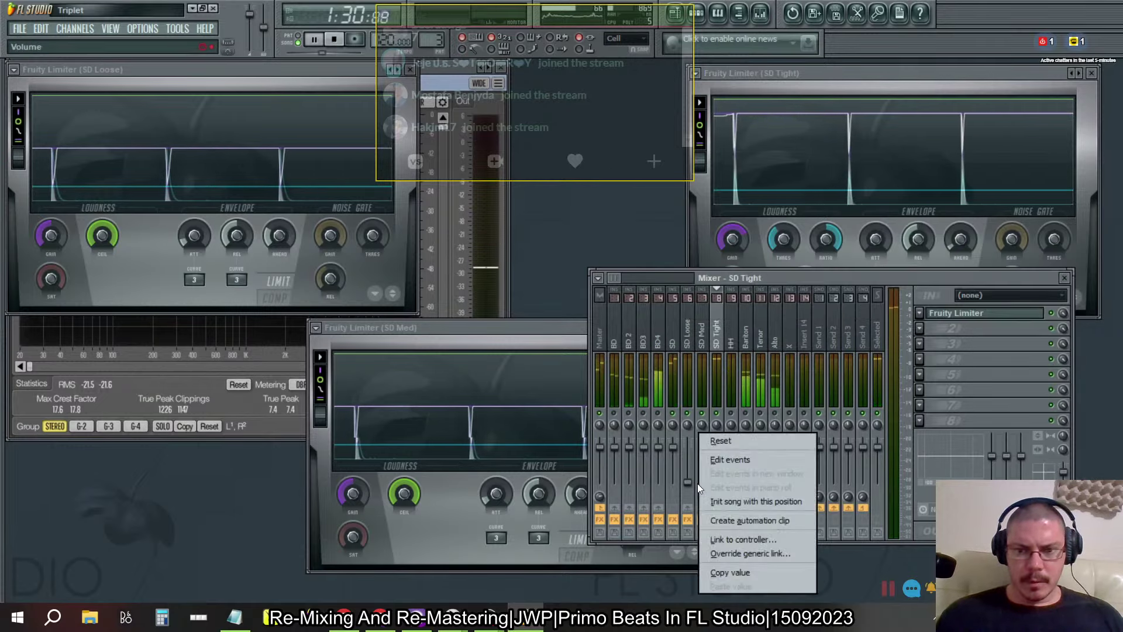
pyautogui.click(712, 442)
pyautogui.rightClick(694, 489)
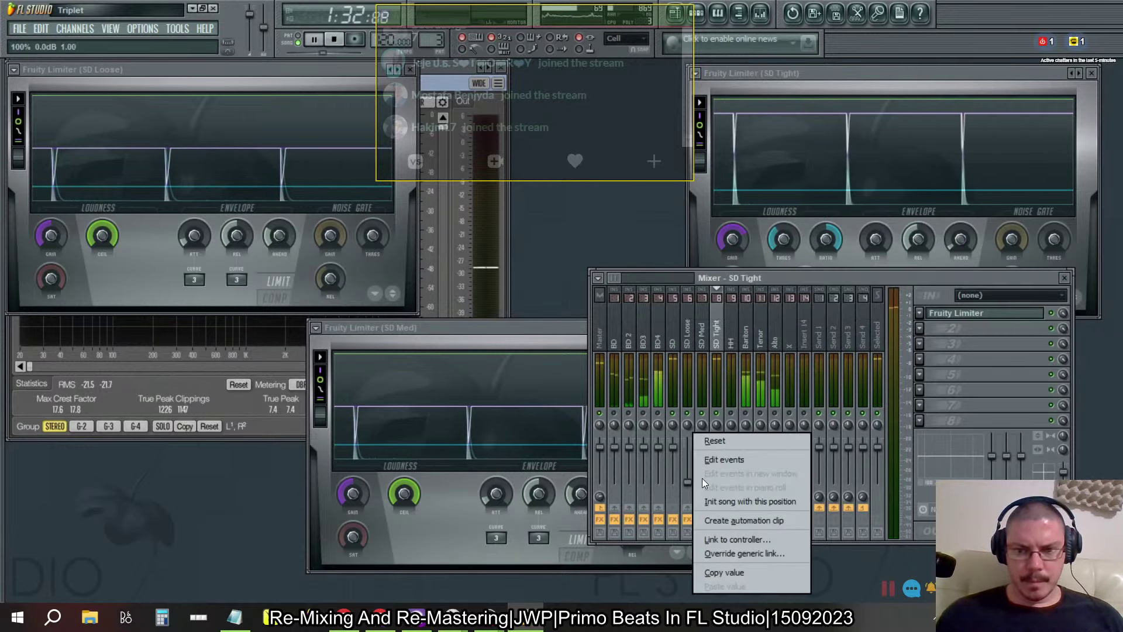
pyautogui.click(719, 445)
# Step: Raise the gain to about 9.1 dB in the SD Med limiter and about 9.0 dB in the SD Loose limiter
pyautogui.click(359, 500)
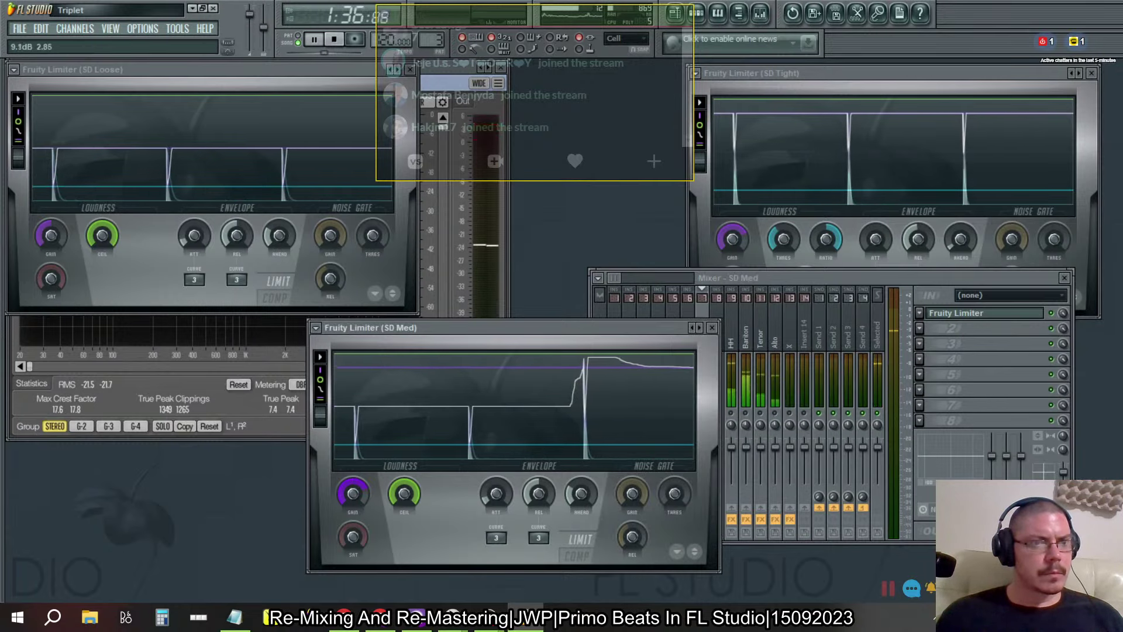
pyautogui.moveTo(51, 236); pyautogui.dragTo(51, 214)
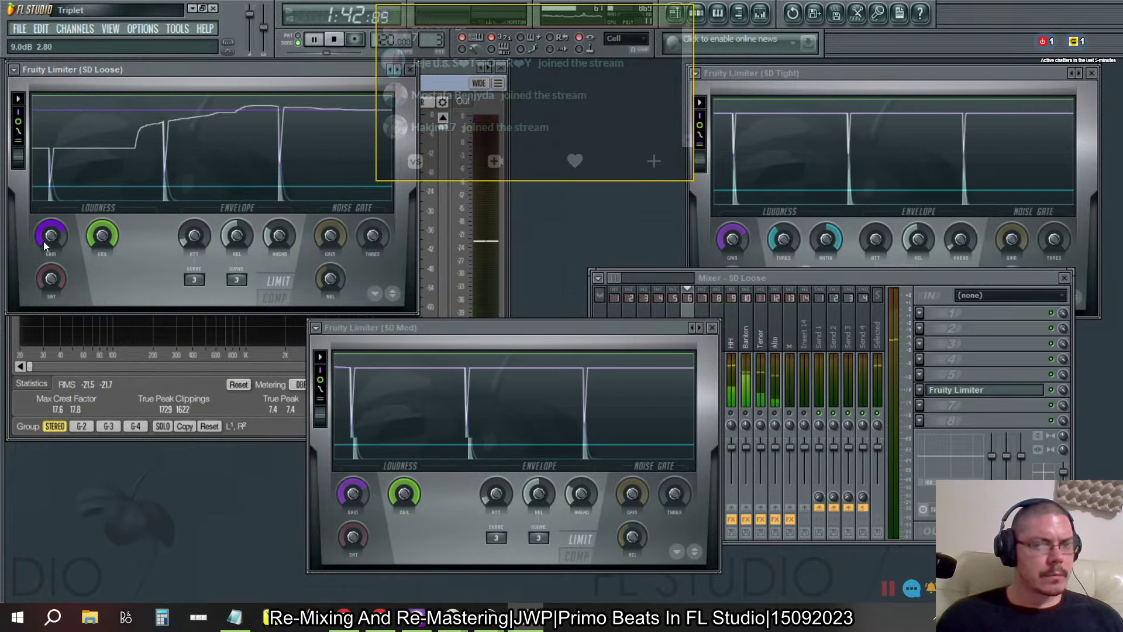
pyautogui.click(792, 277)
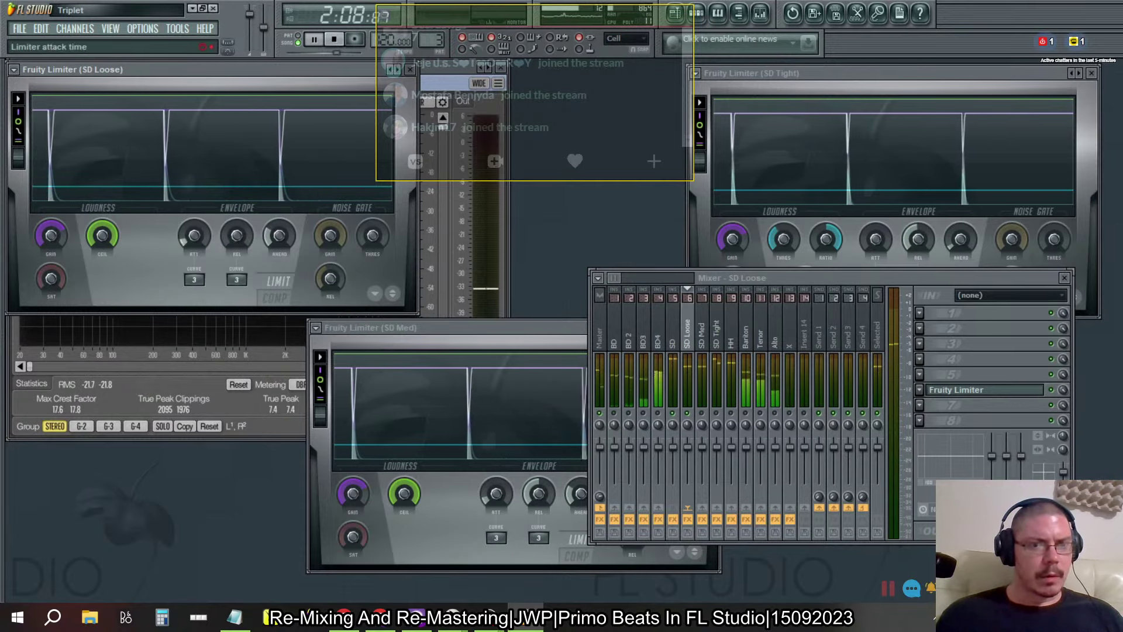
# Step: Switch the SD Loose limiter to compressor mode with threshold about -29.3 dB, gain about 12.1 dB and release about 75.85 ms
pyautogui.click(275, 298)
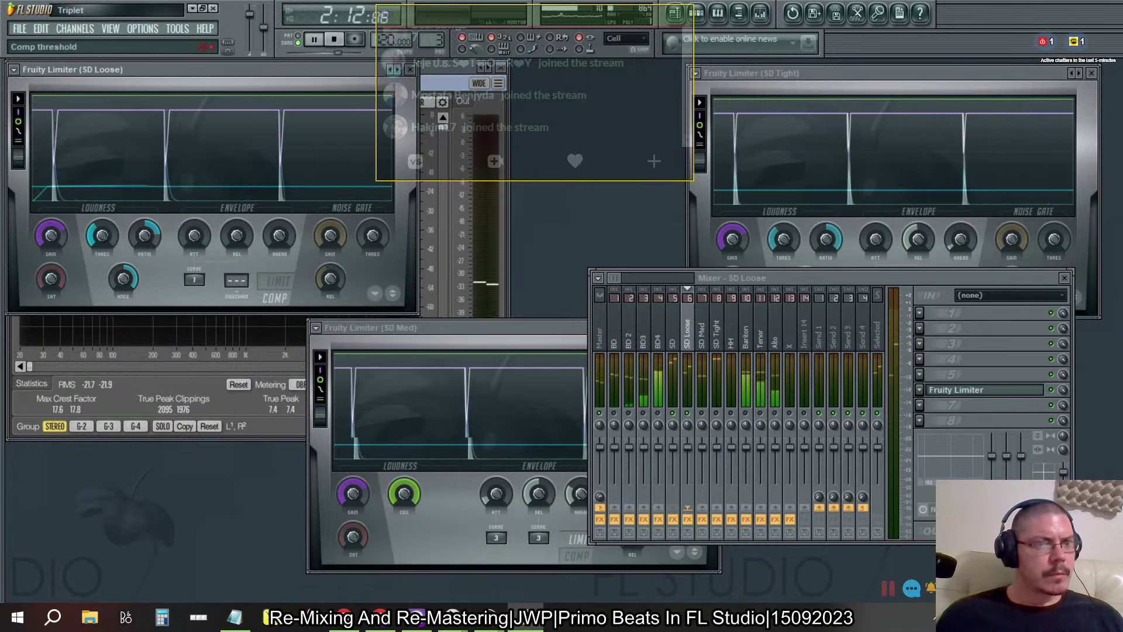
pyautogui.moveTo(102, 235); pyautogui.dragTo(102, 281)
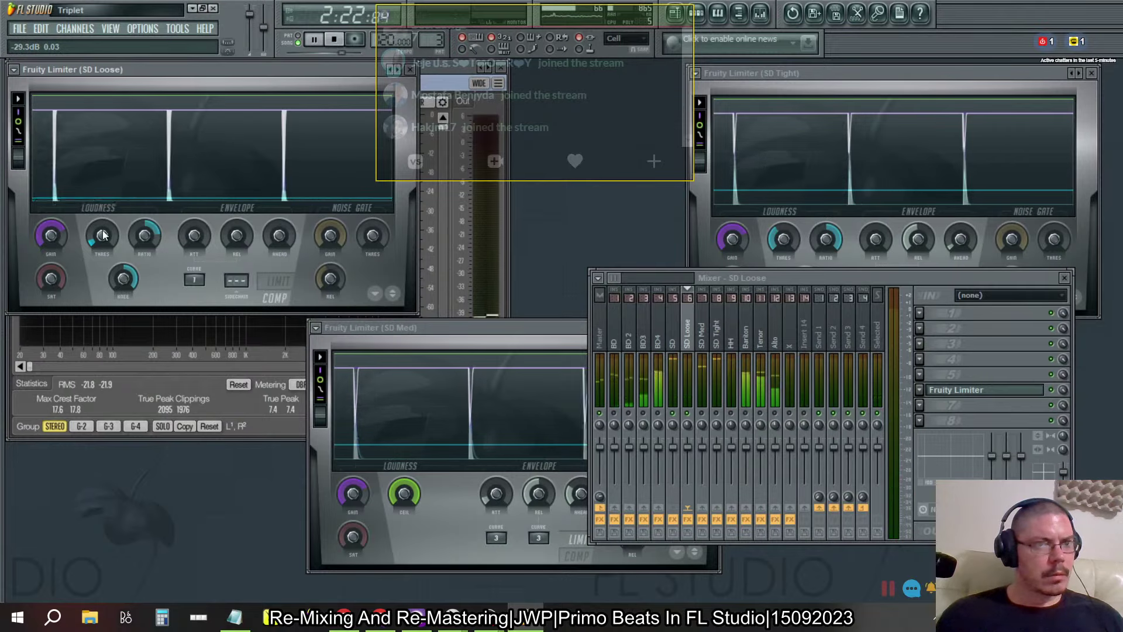
pyautogui.moveTo(102, 232); pyautogui.dragTo(103, 230)
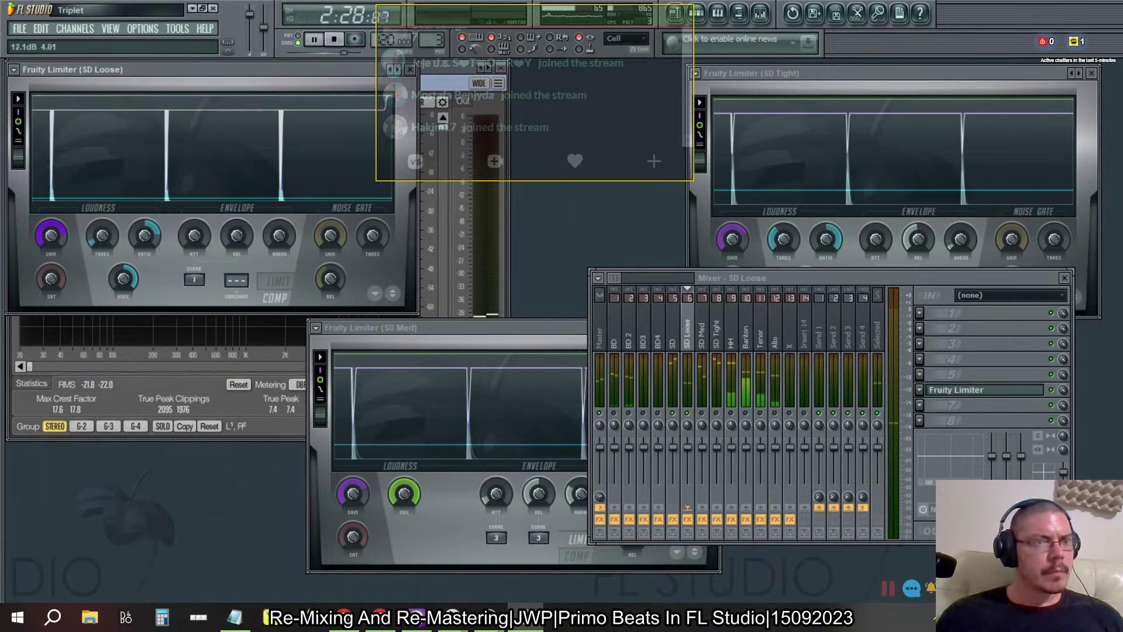
pyautogui.moveTo(51, 235); pyautogui.dragTo(51, 230)
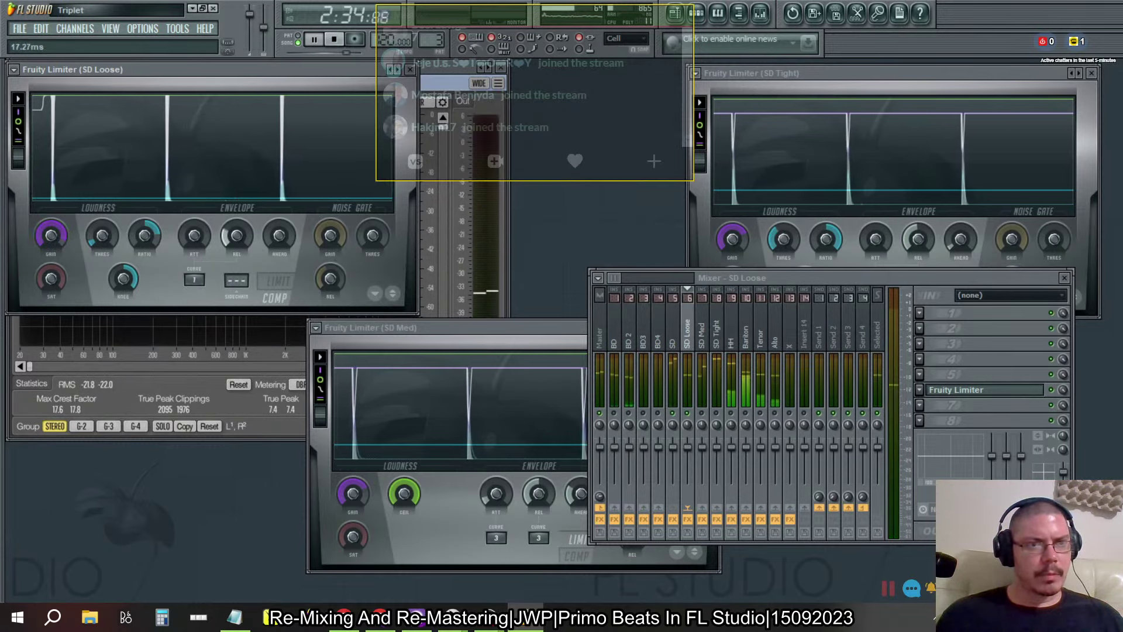
pyautogui.moveTo(236, 235); pyautogui.dragTo(237, 231)
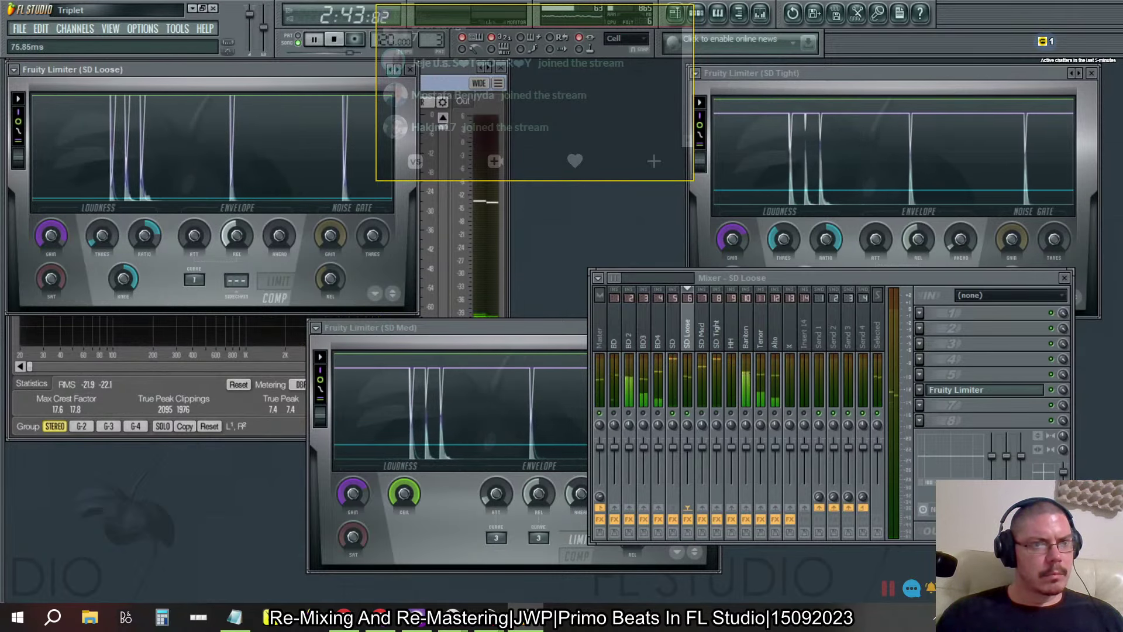
# Step: Toggle the mute state of the SD Med and SD Loose mixer tracks
pyautogui.click(704, 415)
pyautogui.click(689, 414)
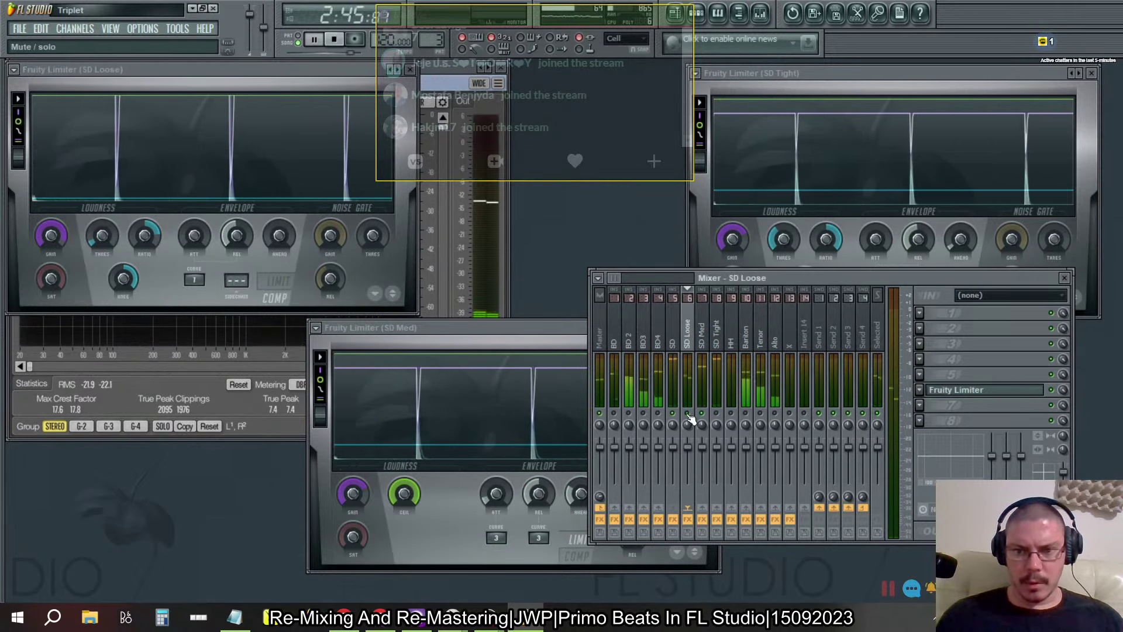
# Step: Switch the SD Med limiter to compressor mode with threshold about -36.6 dB and gain about 14.7 dB
pyautogui.click(517, 333)
pyautogui.click(577, 556)
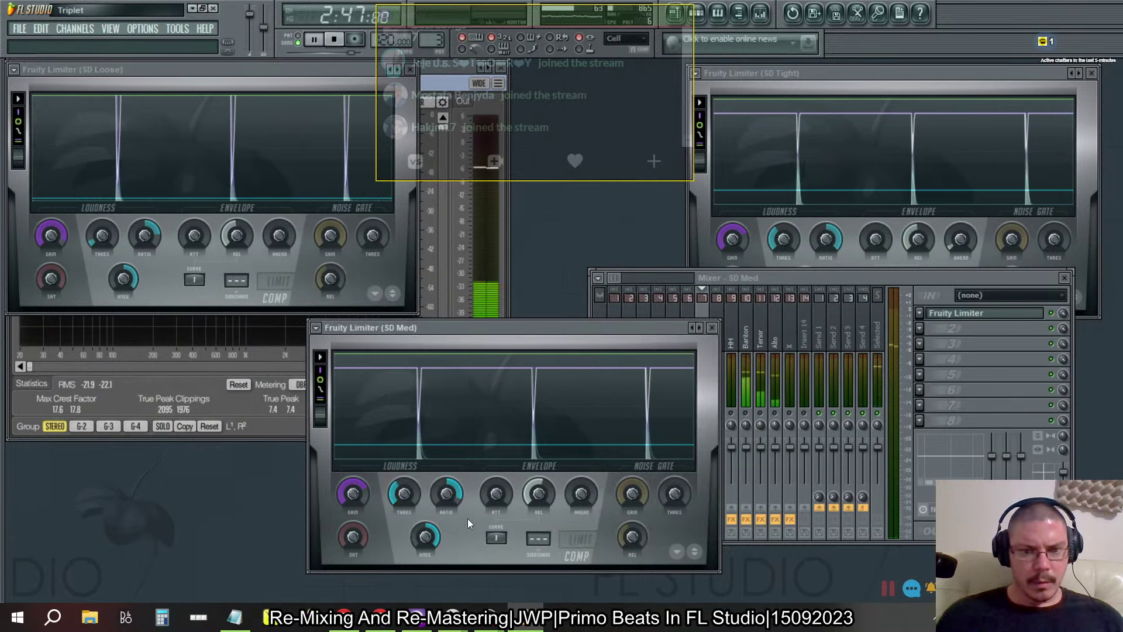
pyautogui.moveTo(404, 494); pyautogui.dragTo(404, 544)
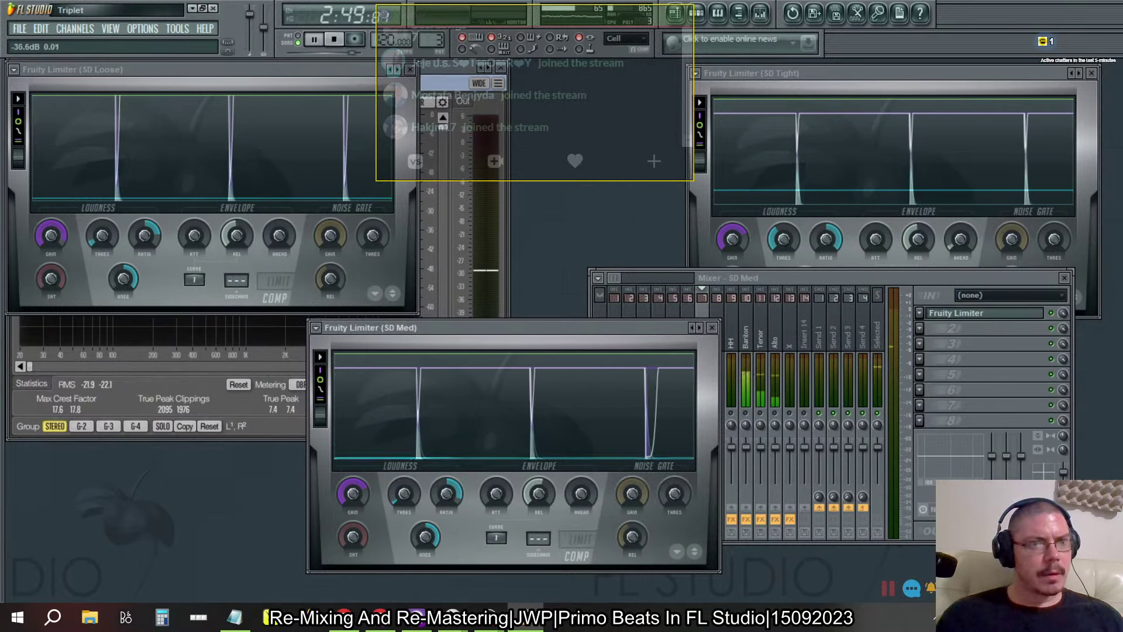
pyautogui.moveTo(404, 494); pyautogui.dragTo(353, 489)
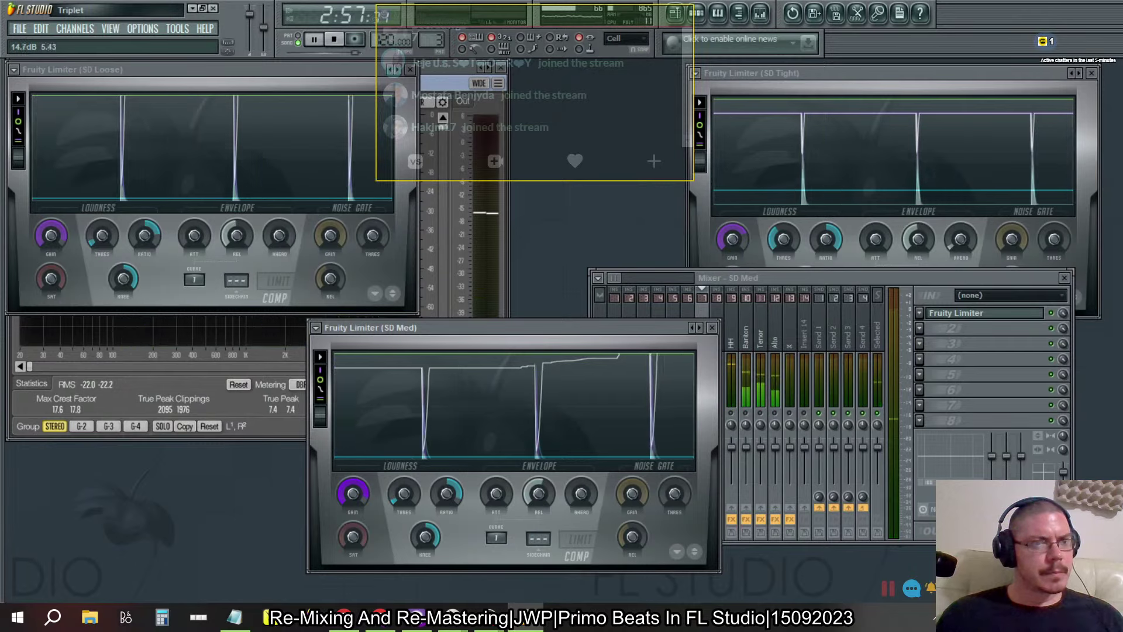
# Step: Move the SD Med limiter window clear of the mixer and narrow the mixer window
pyautogui.click(802, 279)
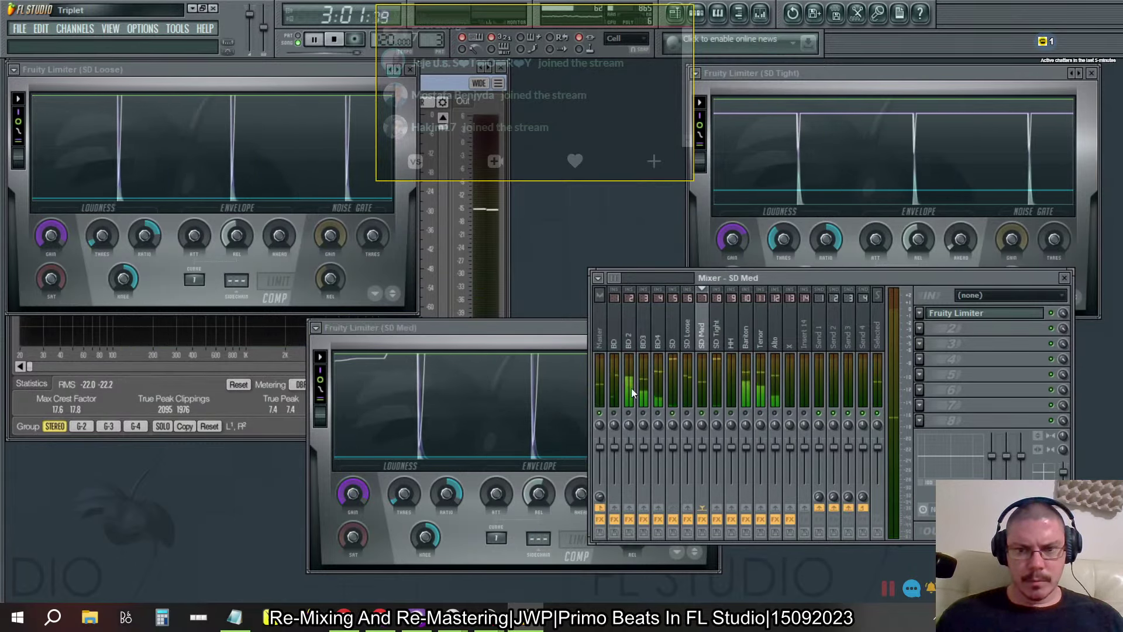
pyautogui.moveTo(577, 334); pyautogui.dragTo(420, 337)
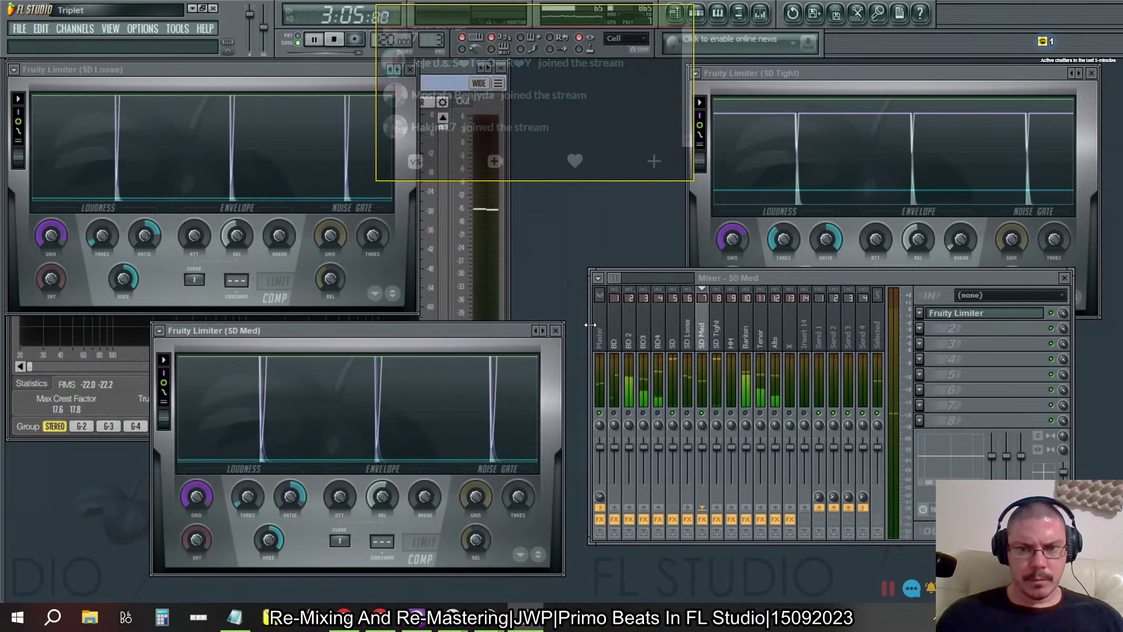
pyautogui.moveTo(591, 324); pyautogui.dragTo(626, 326)
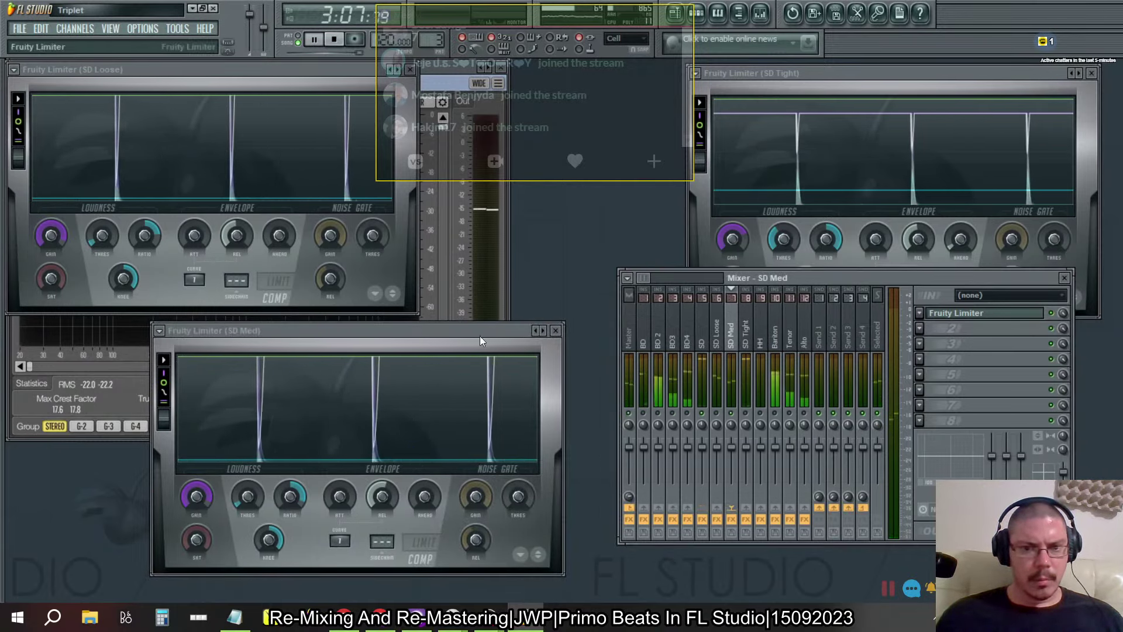
pyautogui.moveTo(480, 336); pyautogui.dragTo(517, 338)
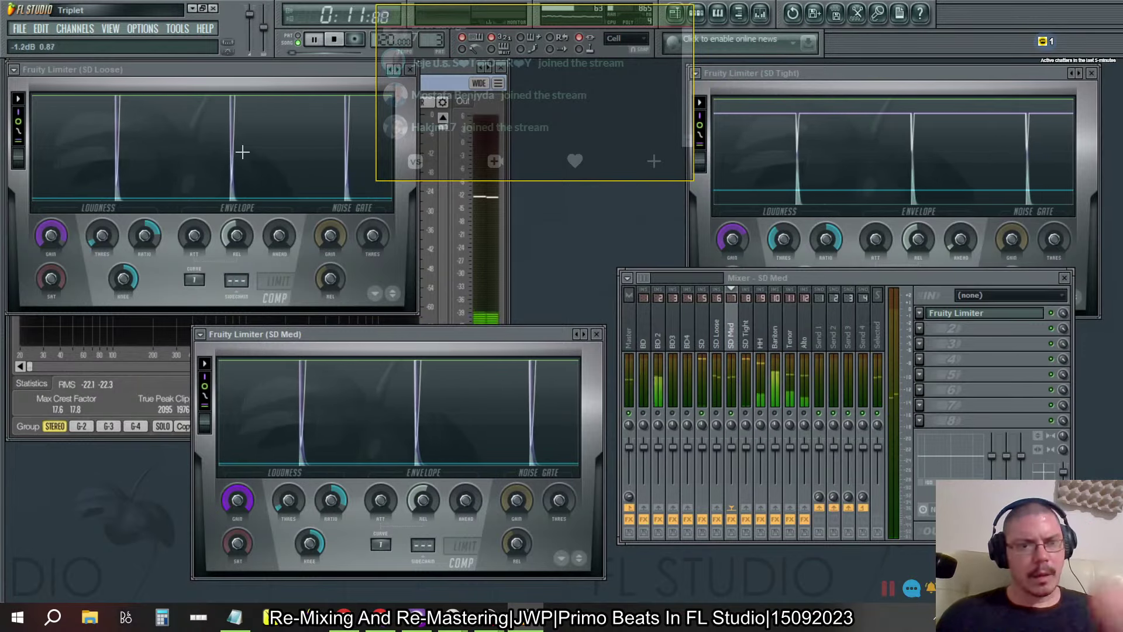
# Step: Set the SD Med limiter's release time to about 50.28 ms
pyautogui.click(243, 244)
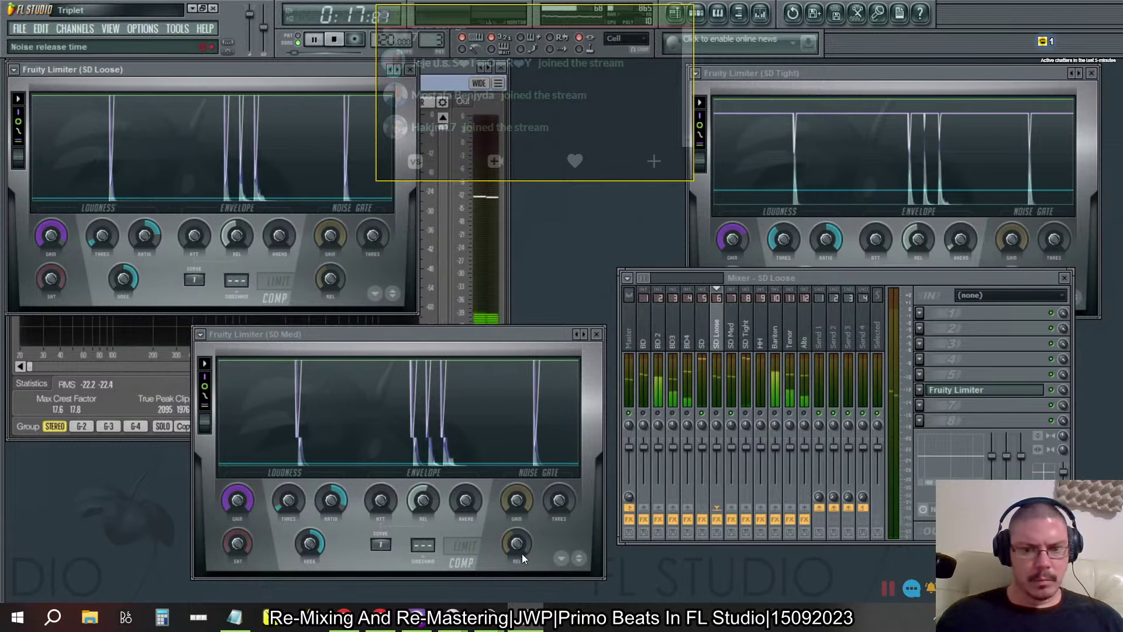
pyautogui.click(427, 504)
pyautogui.moveTo(427, 504); pyautogui.dragTo(427, 512)
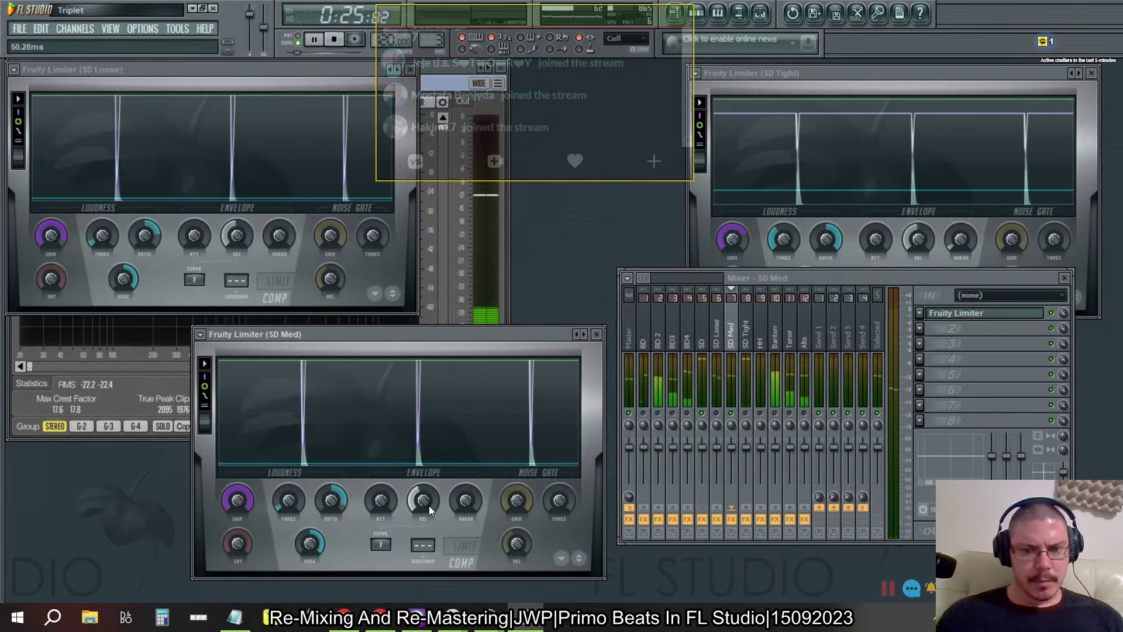
# Step: Reset the SD Med limiter's ahead time and set the SD Loose limiter's ahead time to 0.00 ms
pyautogui.rightClick(473, 509)
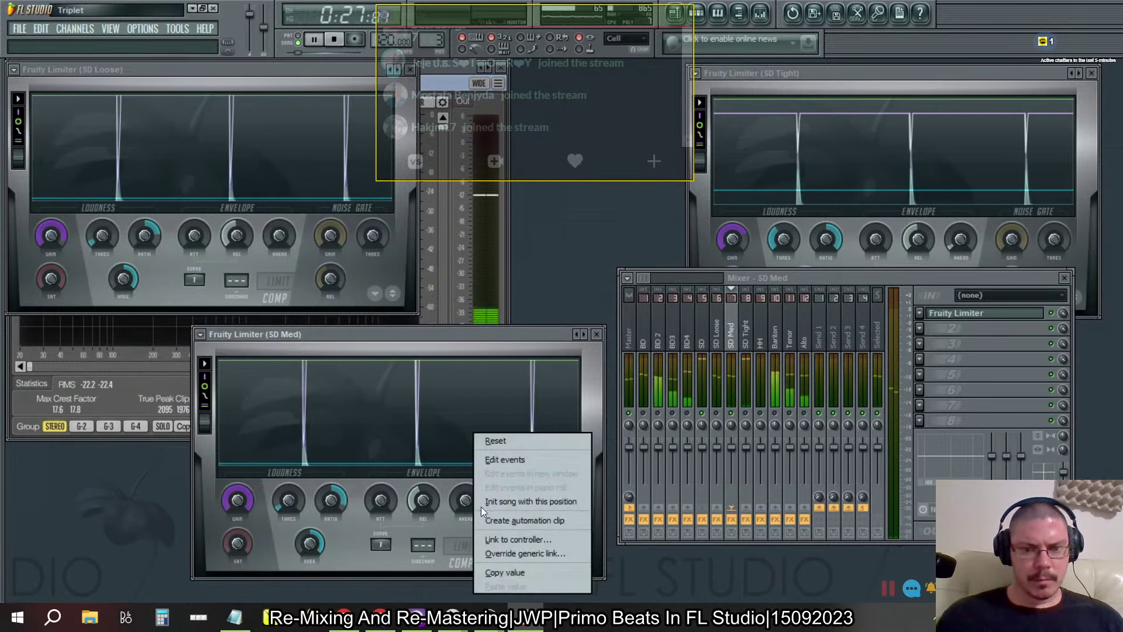
pyautogui.click(494, 441)
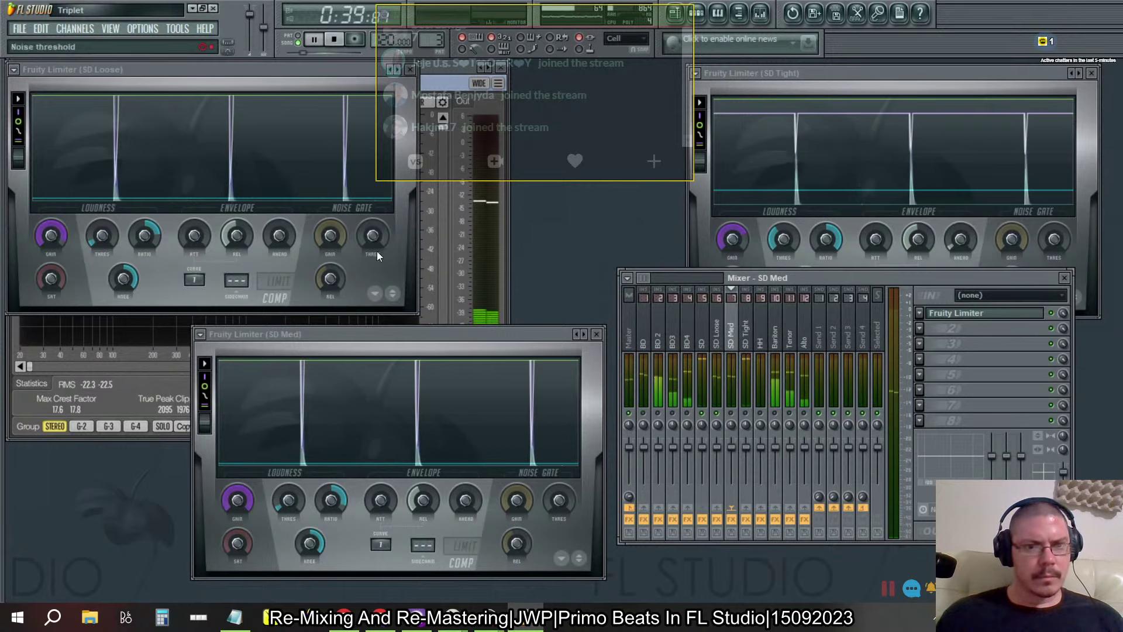
pyautogui.rightClick(276, 241)
pyautogui.click(338, 306)
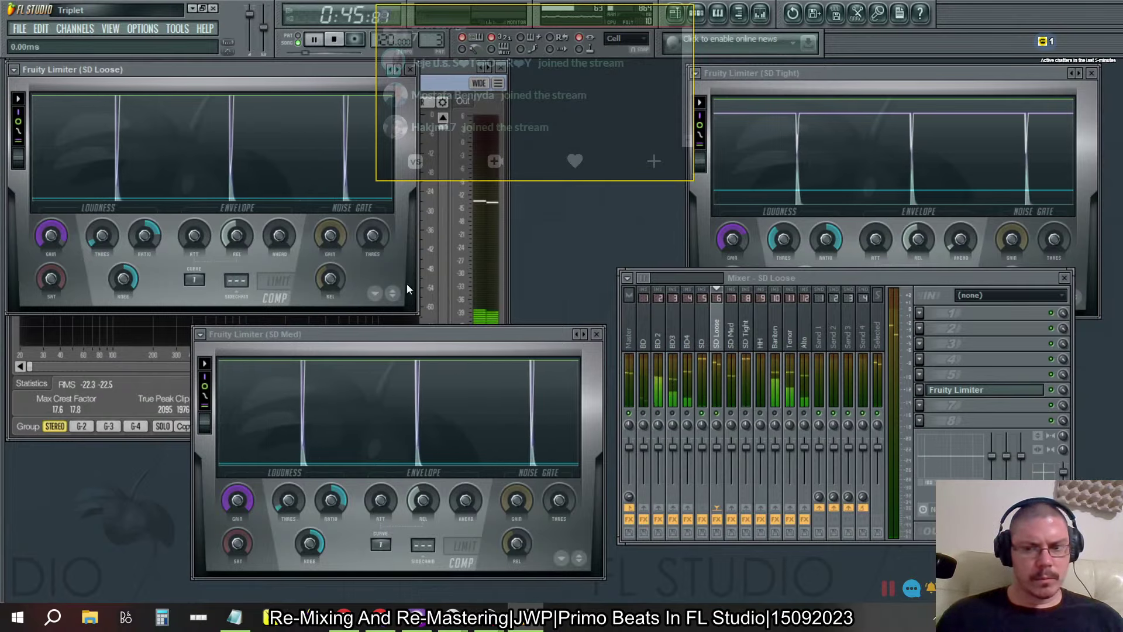
# Step: Toggle the mute state of the SD Med mixer track
pyautogui.click(730, 414)
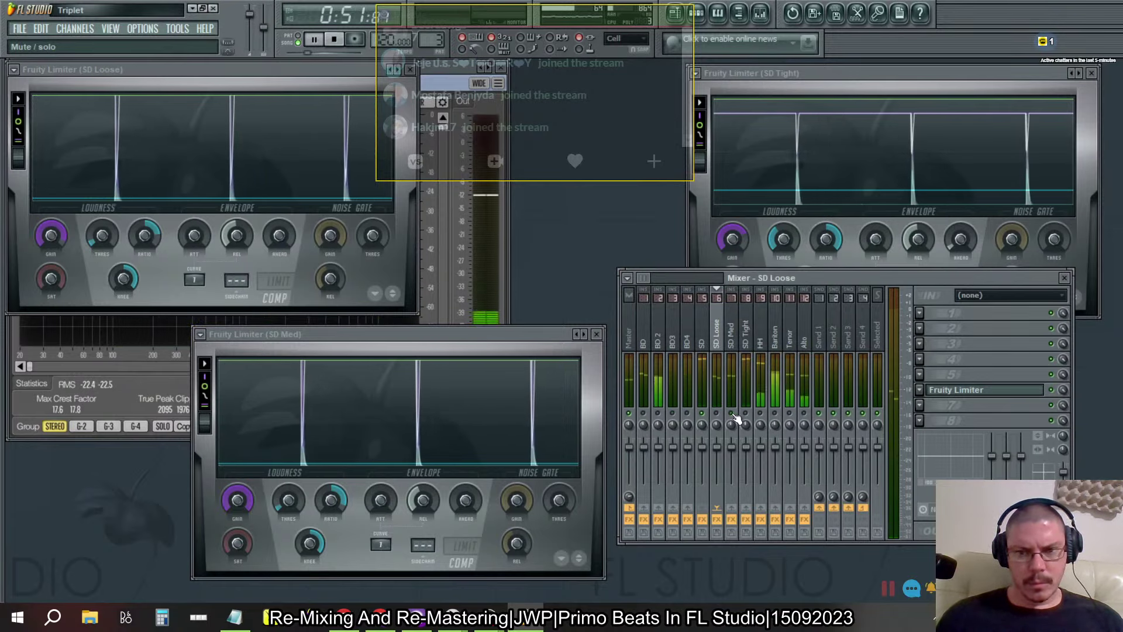
# Step: Adjust the SD Tight limiter's compression threshold and set its release time to about 25.50 ms
pyautogui.click(789, 84)
pyautogui.moveTo(778, 241)
pyautogui.mouseDown()
pyautogui.moveTo(777, 275)
pyautogui.moveTo(783, 241)
pyautogui.mouseUp()
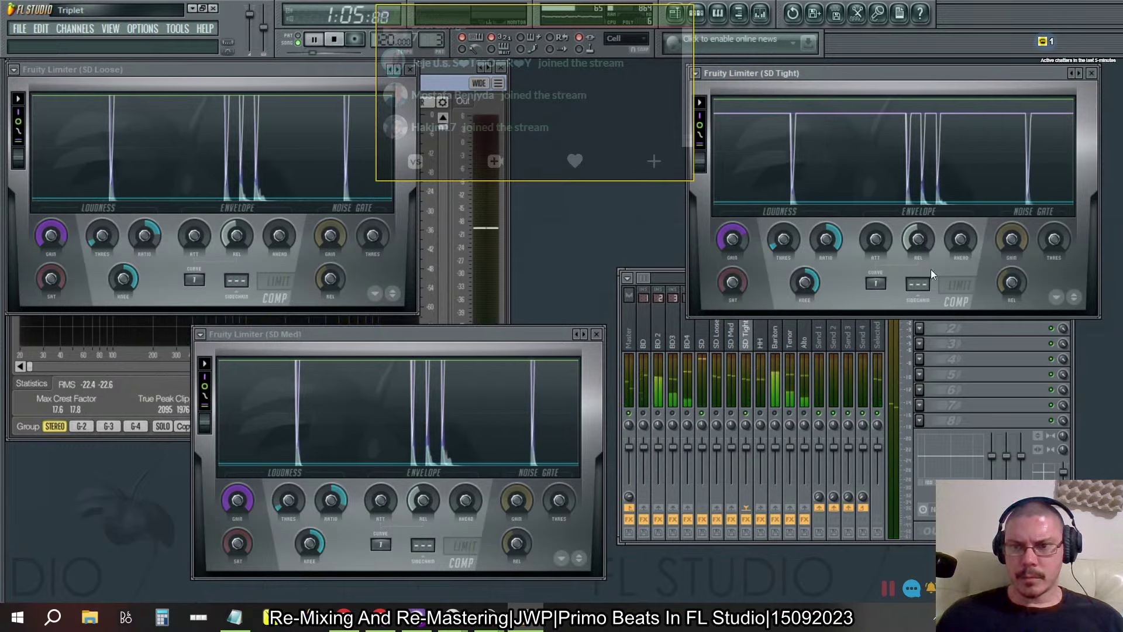
pyautogui.moveTo(918, 241); pyautogui.dragTo(918, 254)
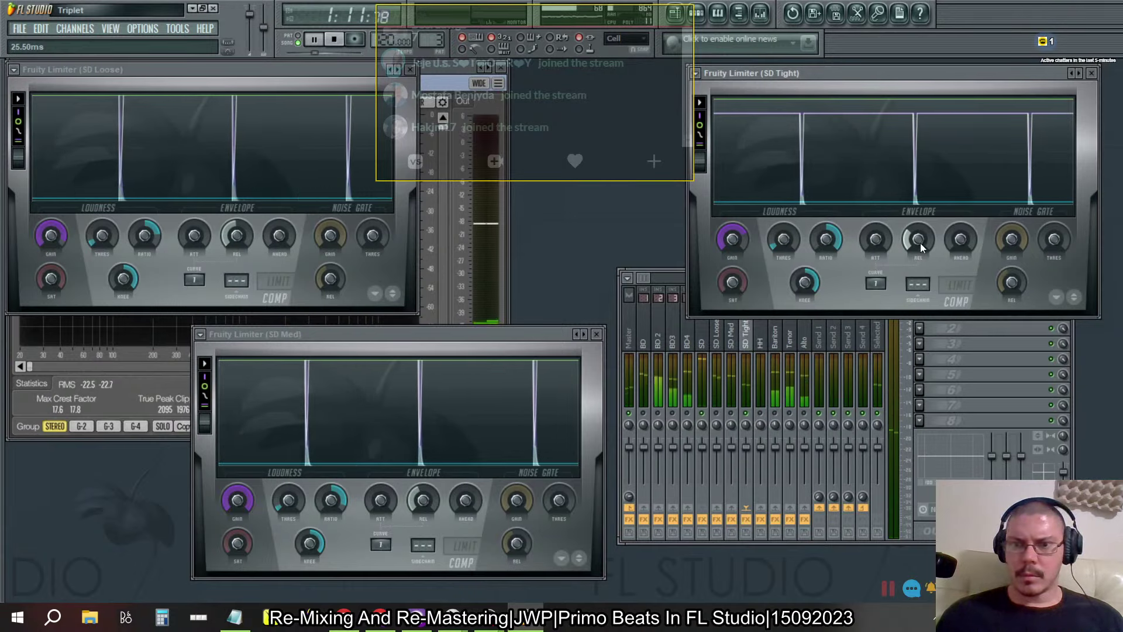
pyautogui.moveTo(788, 247); pyautogui.dragTo(787, 251)
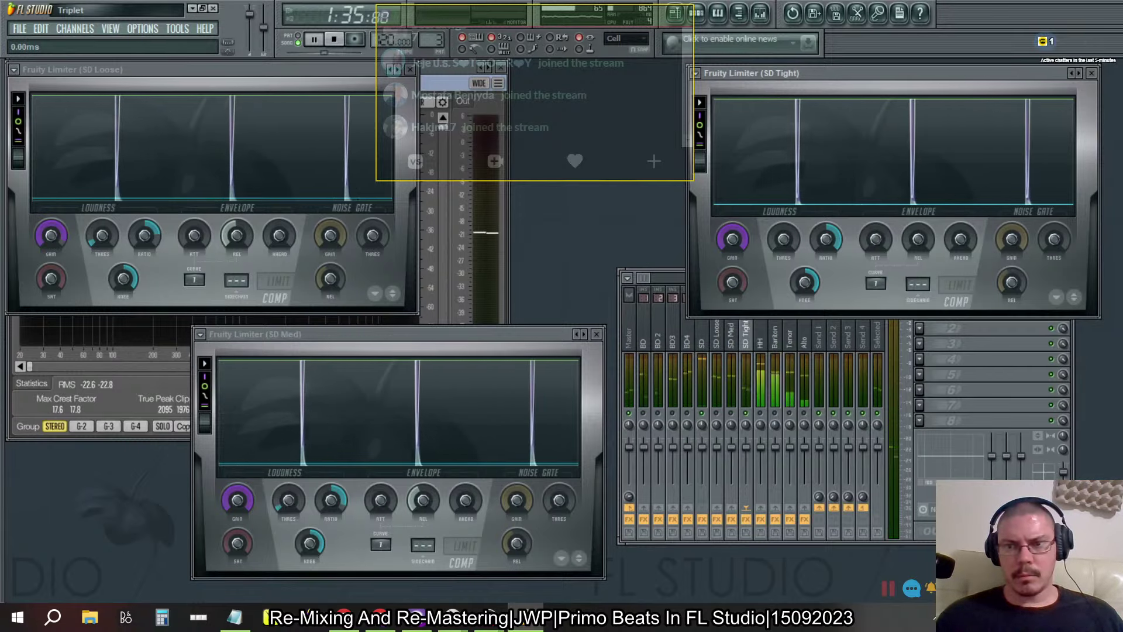
# Step: Fine-tune the SD Tight limiter's release time by ear and reset its ahead time
pyautogui.moveTo(919, 242); pyautogui.dragTo(918, 231)
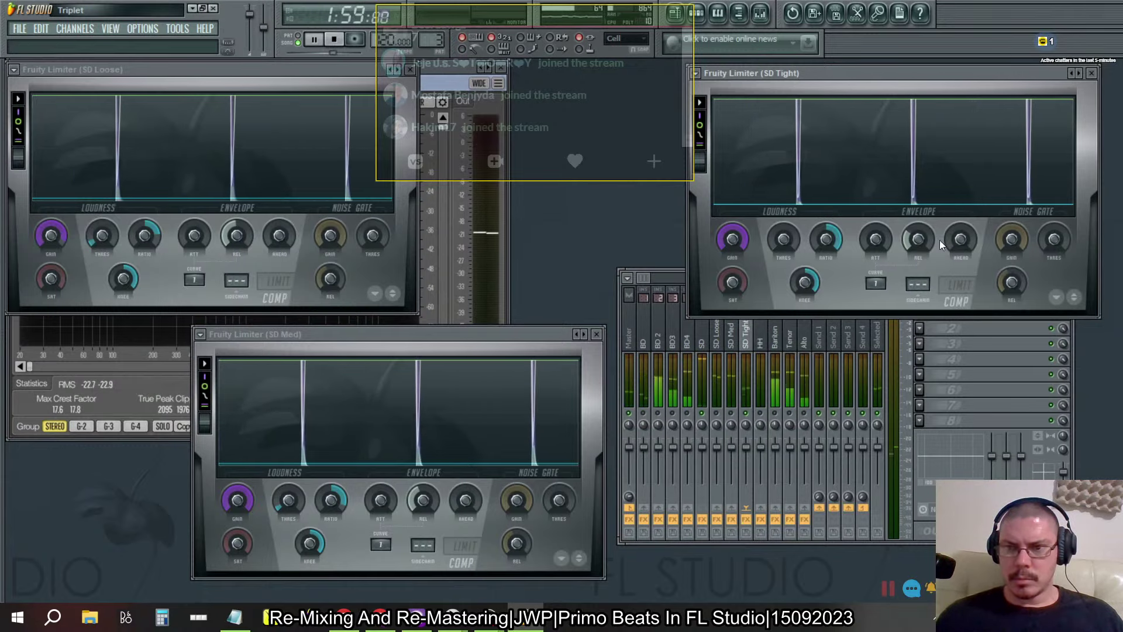
pyautogui.moveTo(923, 240); pyautogui.dragTo(923, 235)
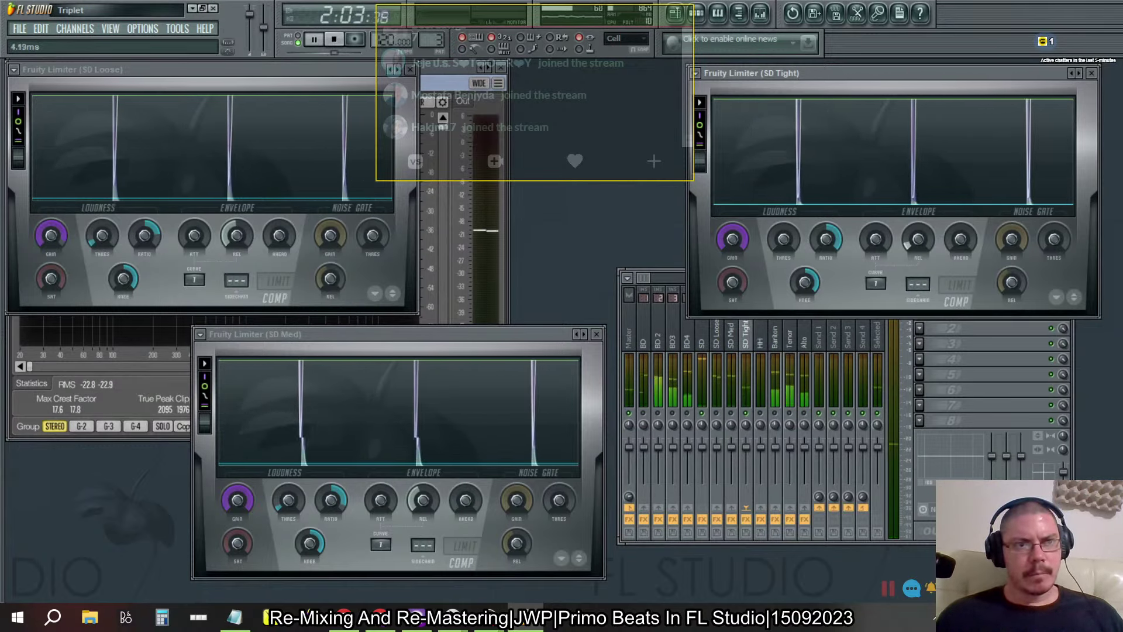
pyautogui.rightClick(955, 241)
pyautogui.click(971, 254)
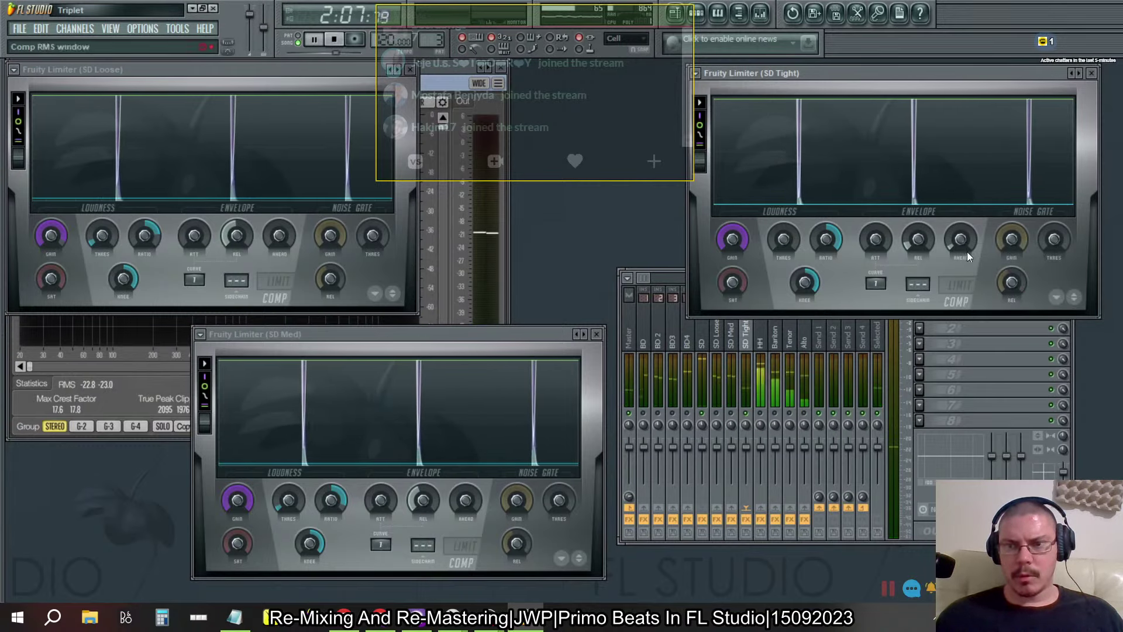
pyautogui.moveTo(918, 240); pyautogui.dragTo(918, 228)
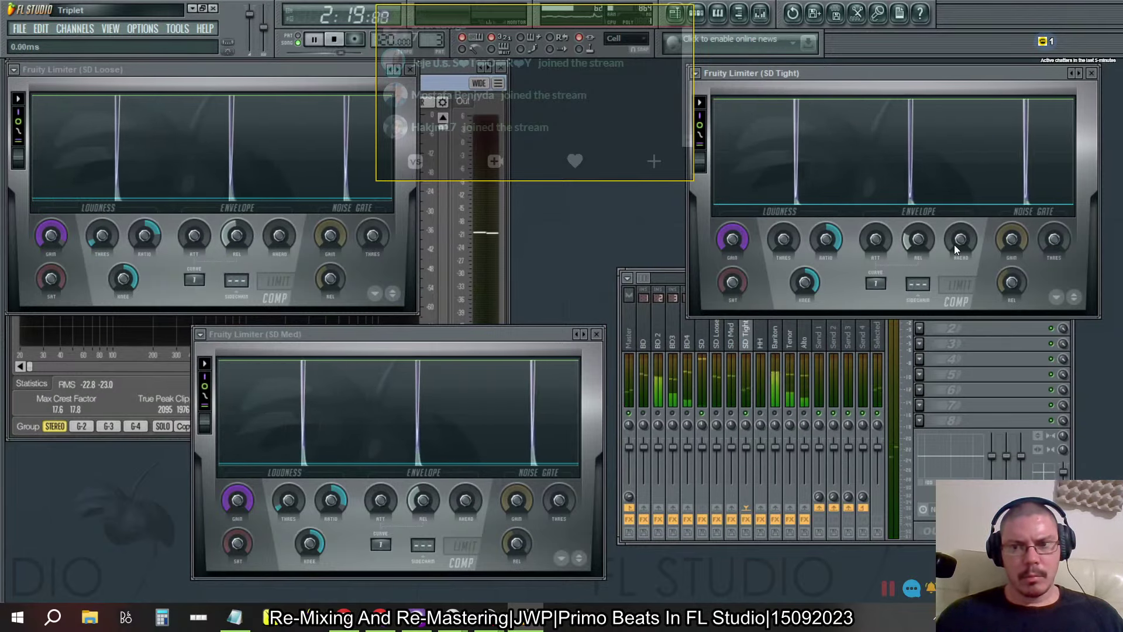
pyautogui.moveTo(916, 242); pyautogui.dragTo(916, 244)
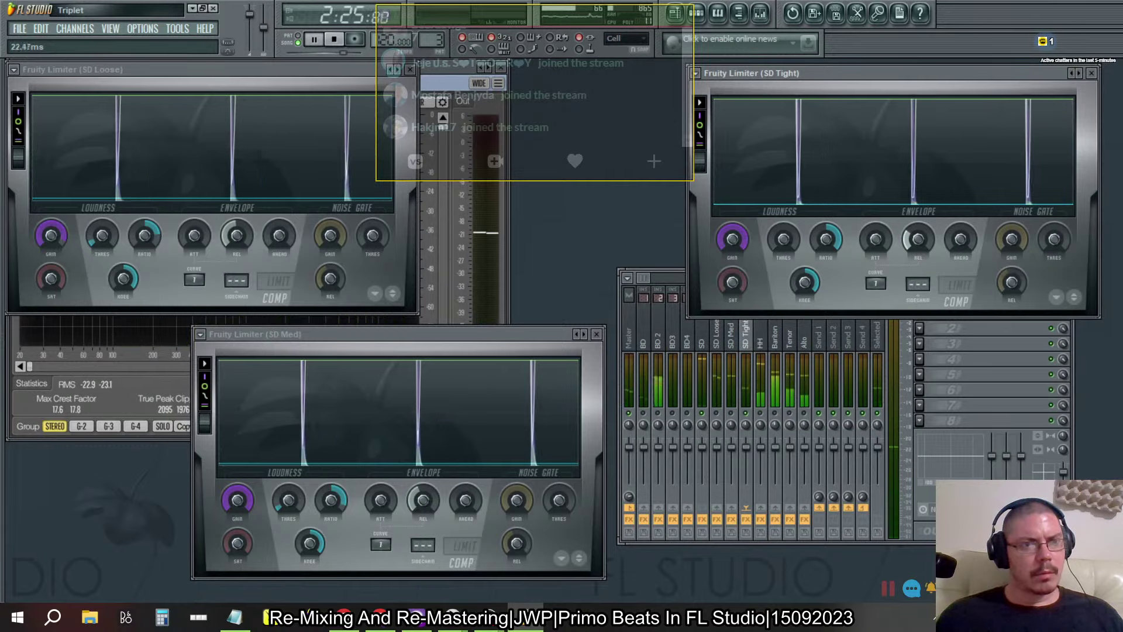
pyautogui.moveTo(914, 243); pyautogui.dragTo(914, 249)
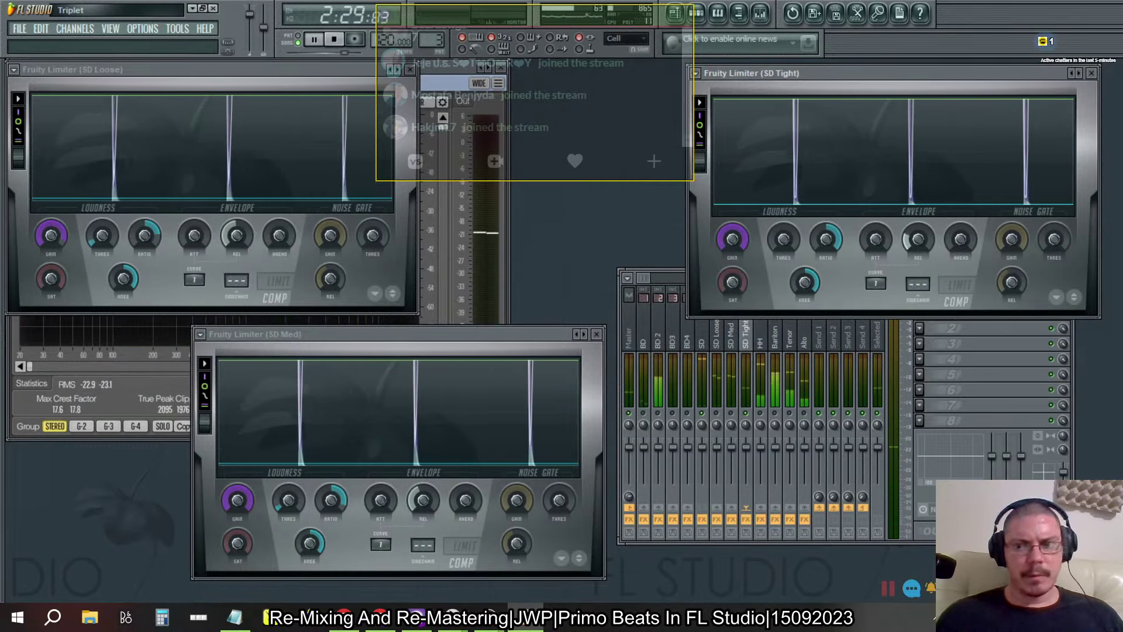
# Step: Add Fruity Parametric EQ 2 to the SD Tight track's second effect slot and raise its main level to 6.0 dB
pyautogui.click(663, 280)
pyautogui.click(919, 342)
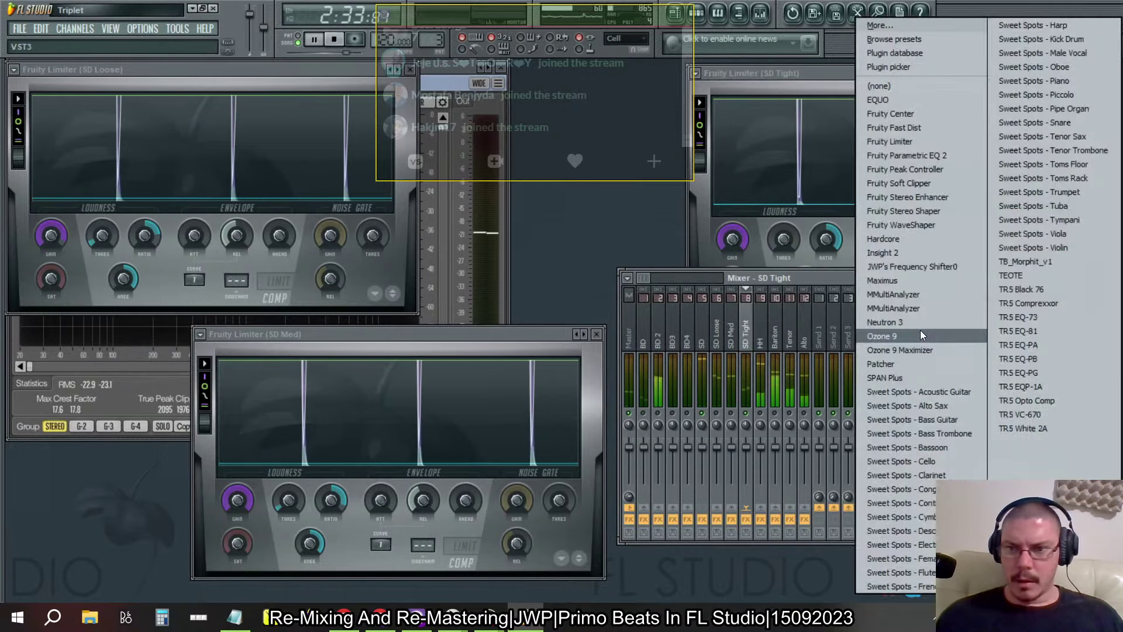
pyautogui.click(931, 156)
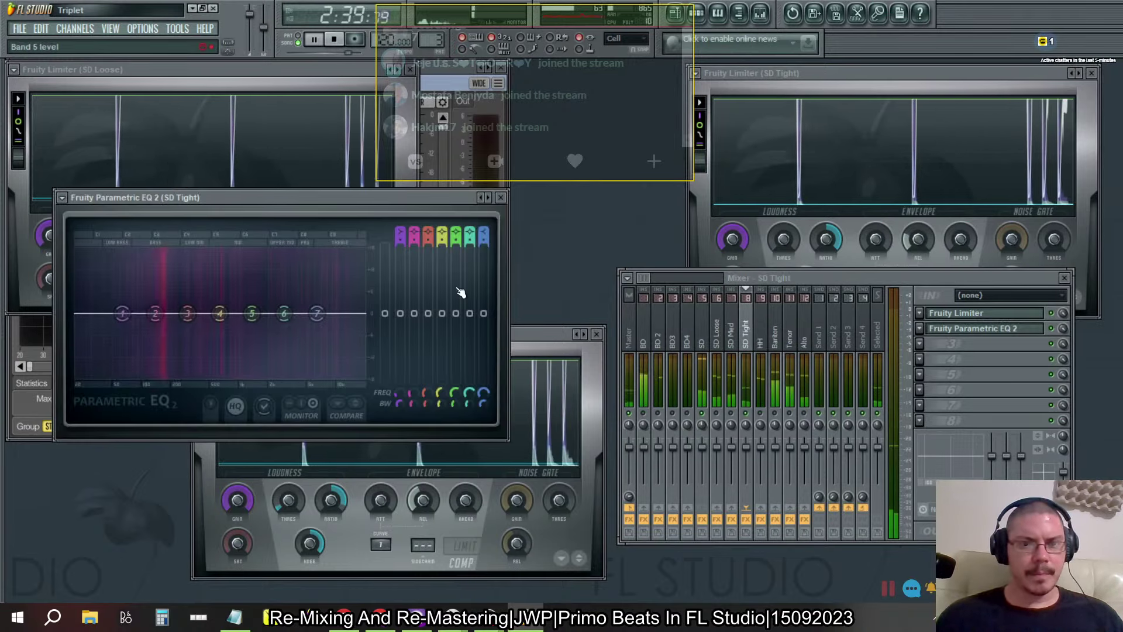
pyautogui.moveTo(391, 316); pyautogui.dragTo(390, 291)
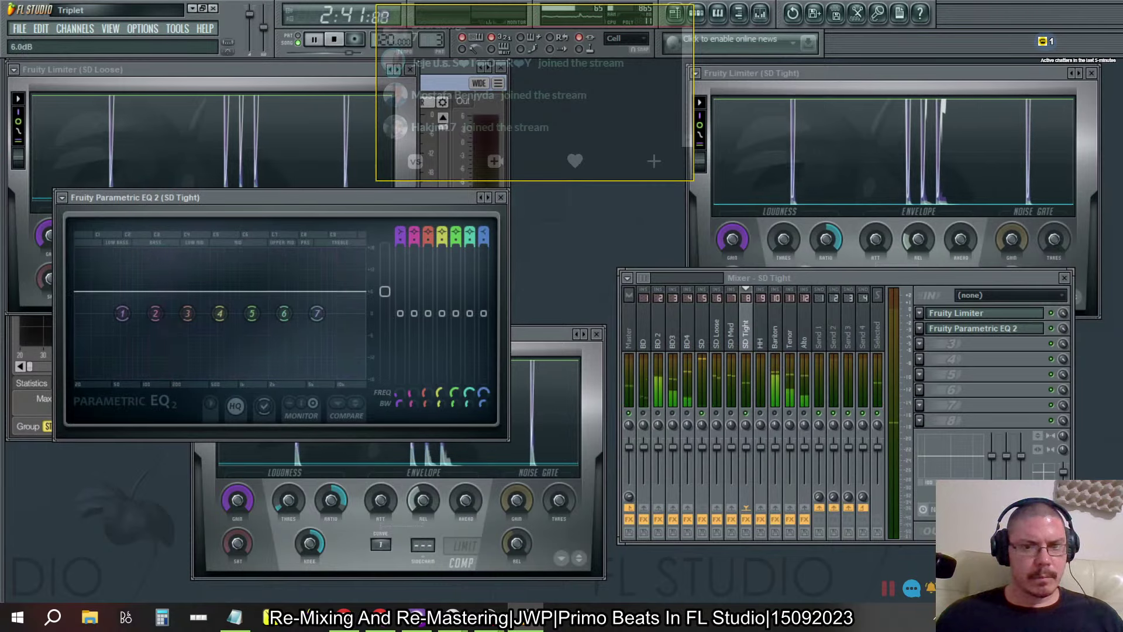
# Step: Reset the ahead knob of the SD Tight limiter to its default
pyautogui.click(893, 73)
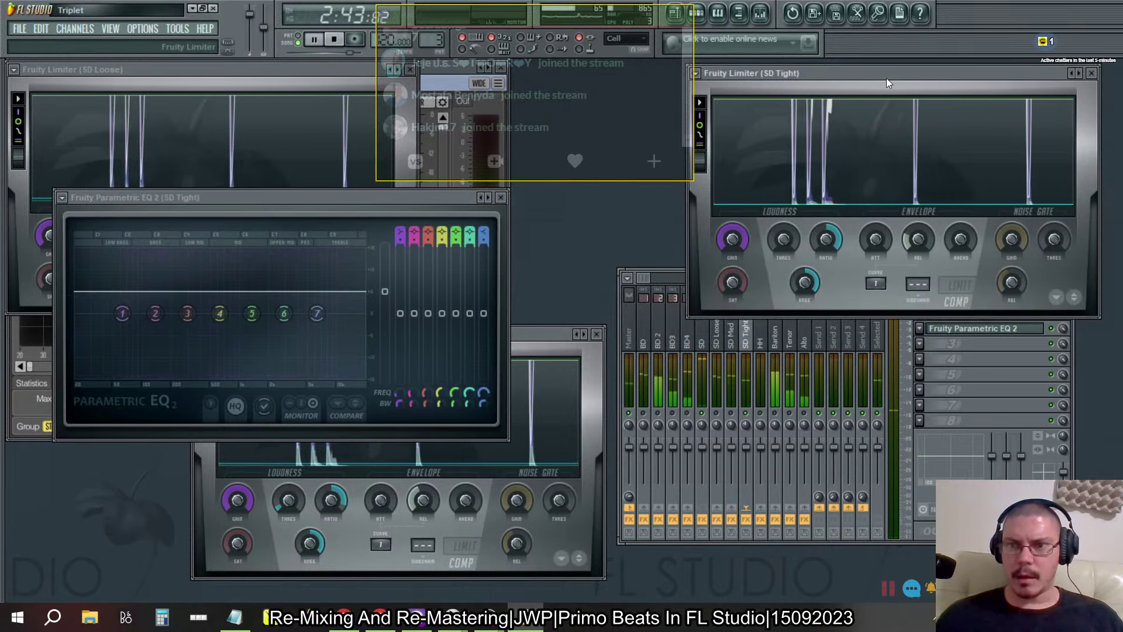
pyautogui.rightClick(952, 239)
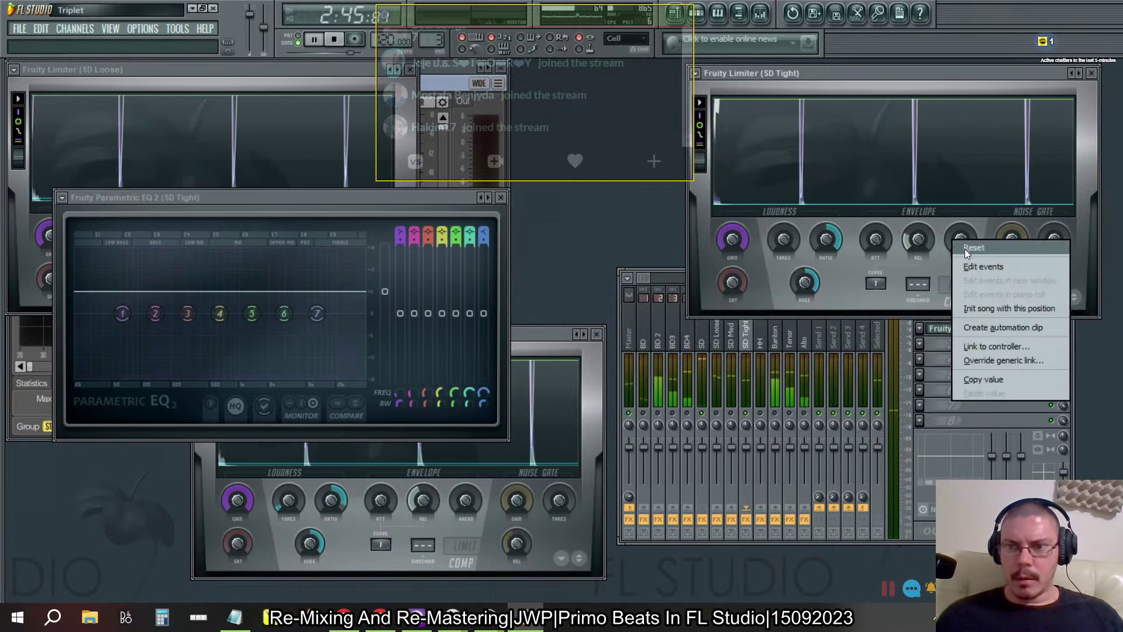
pyautogui.click(966, 250)
# Step: Raise the main level of the SD Tight parametric EQ to 6.6 dB and close the EQ window
pyautogui.click(387, 293)
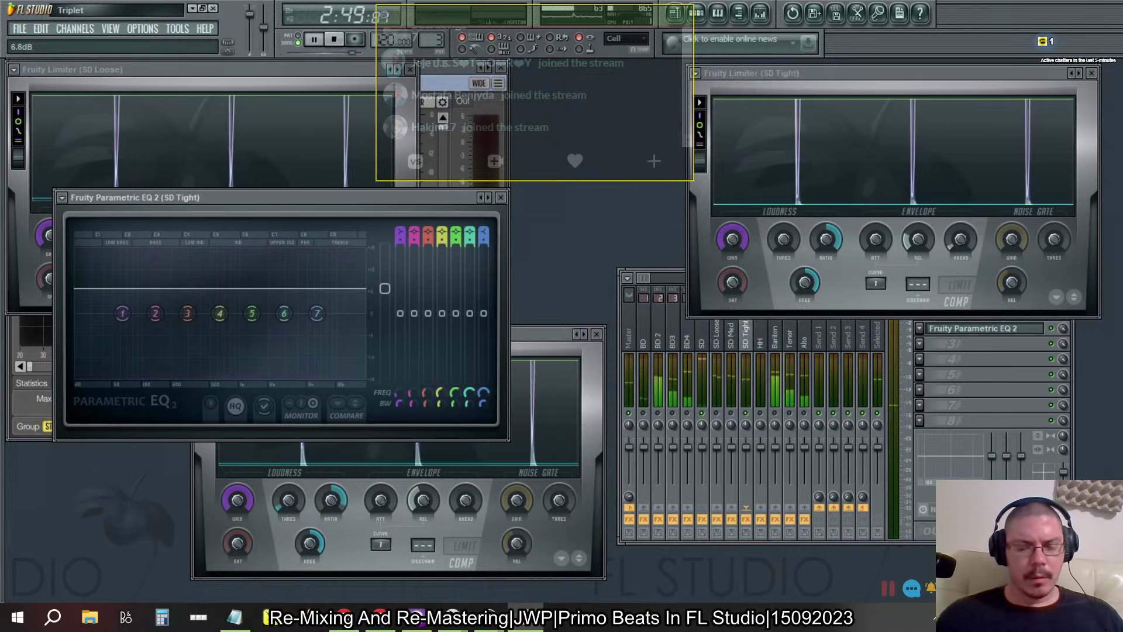
pyautogui.click(731, 416)
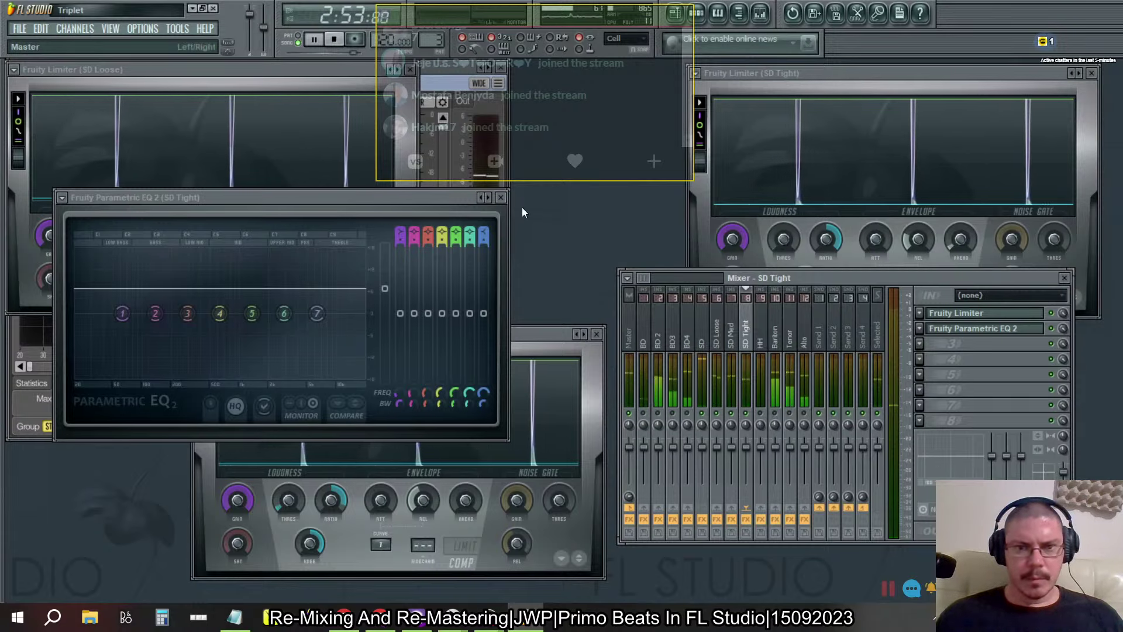
pyautogui.click(501, 198)
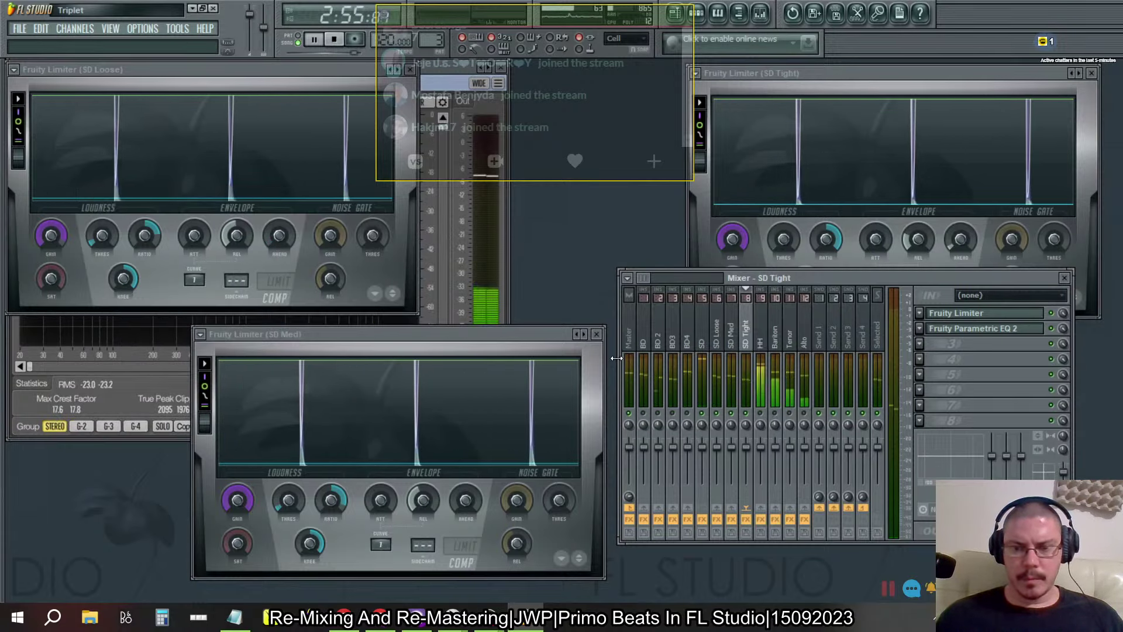
# Step: Lower the mixer faders of the SD Tight, SD Med and SD Loose tracks to balance the snares
pyautogui.moveTo(749, 449); pyautogui.dragTo(749, 487)
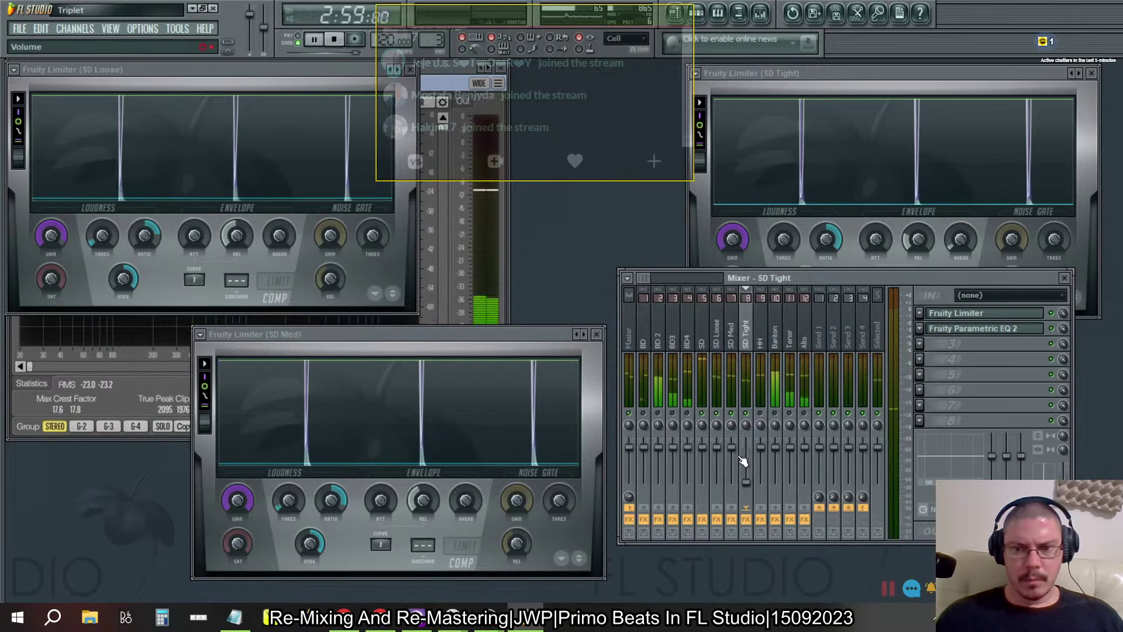
pyautogui.moveTo(731, 447); pyautogui.dragTo(731, 483)
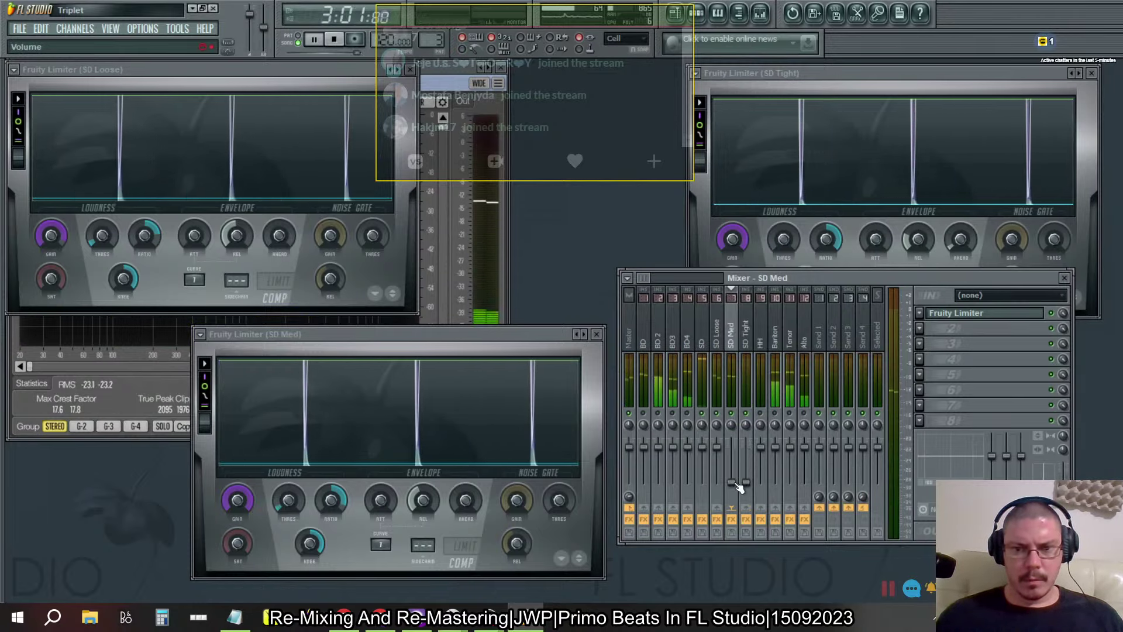
pyautogui.moveTo(720, 446)
pyautogui.mouseDown()
pyautogui.moveTo(718, 482)
pyautogui.moveTo(745, 468)
pyautogui.moveTo(745, 454)
pyautogui.moveTo(731, 466)
pyautogui.moveTo(731, 451)
pyautogui.moveTo(716, 471)
pyautogui.moveTo(716, 454)
pyautogui.mouseUp()
pyautogui.click(731, 481)
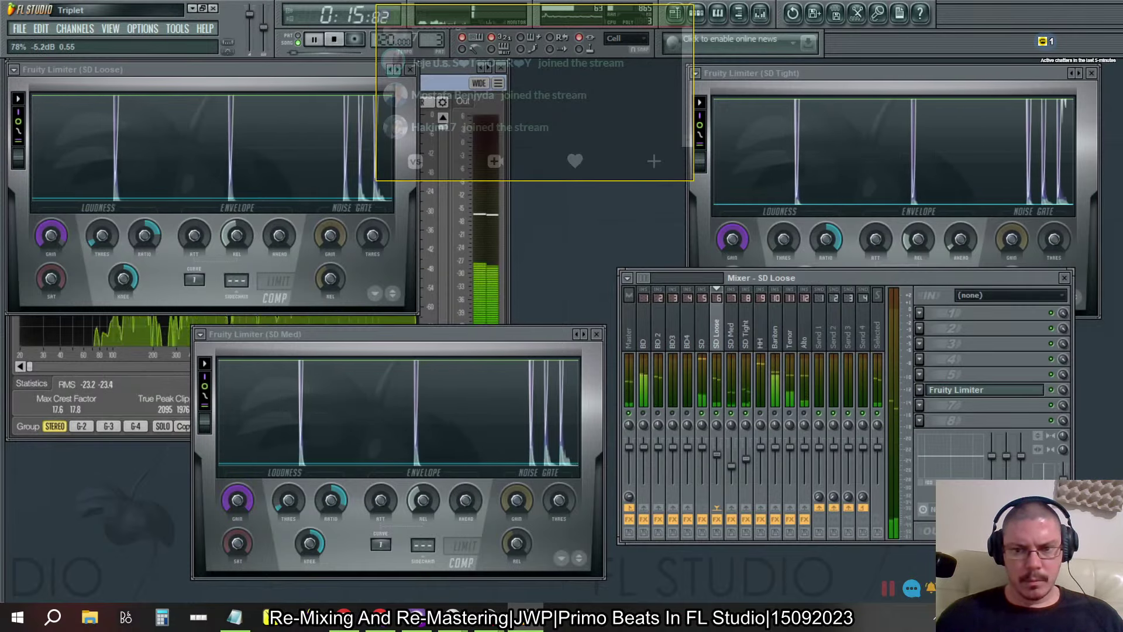
pyautogui.moveTo(717, 454)
pyautogui.mouseDown()
pyautogui.moveTo(716, 482)
pyautogui.moveTo(731, 481)
pyautogui.moveTo(731, 451)
pyautogui.moveTo(716, 469)
pyautogui.moveTo(717, 448)
pyautogui.moveTo(718, 463)
pyautogui.mouseUp()
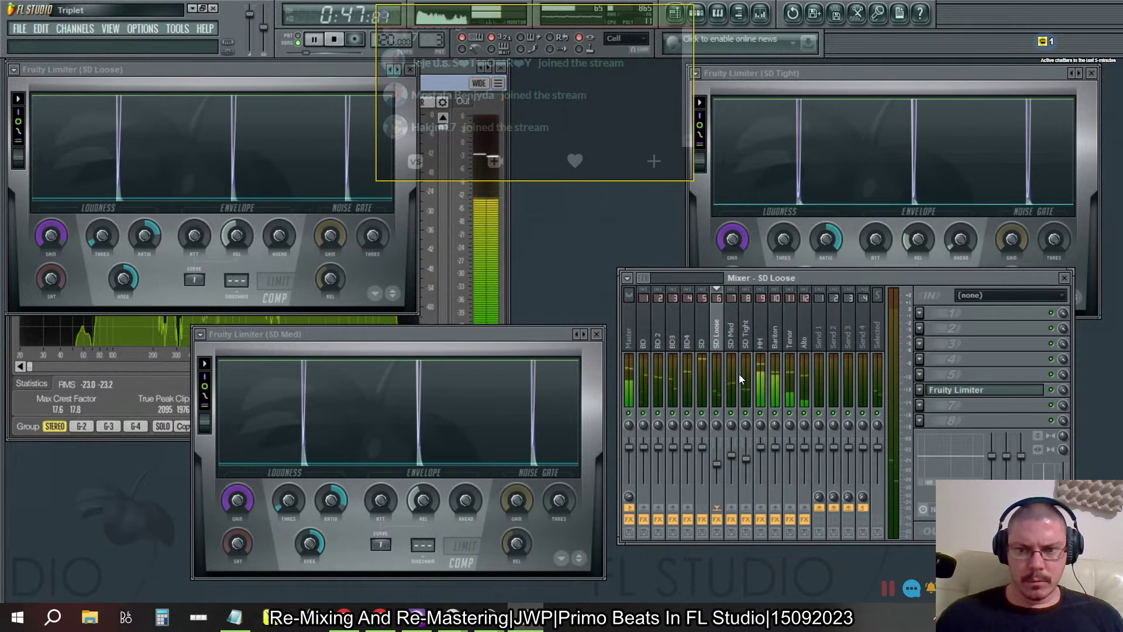
# Step: Add a second Fruity Parametric EQ 2 to SD Tight's third effect slot and bring the Master SPAN Plus analyzer forward
pyautogui.click(745, 339)
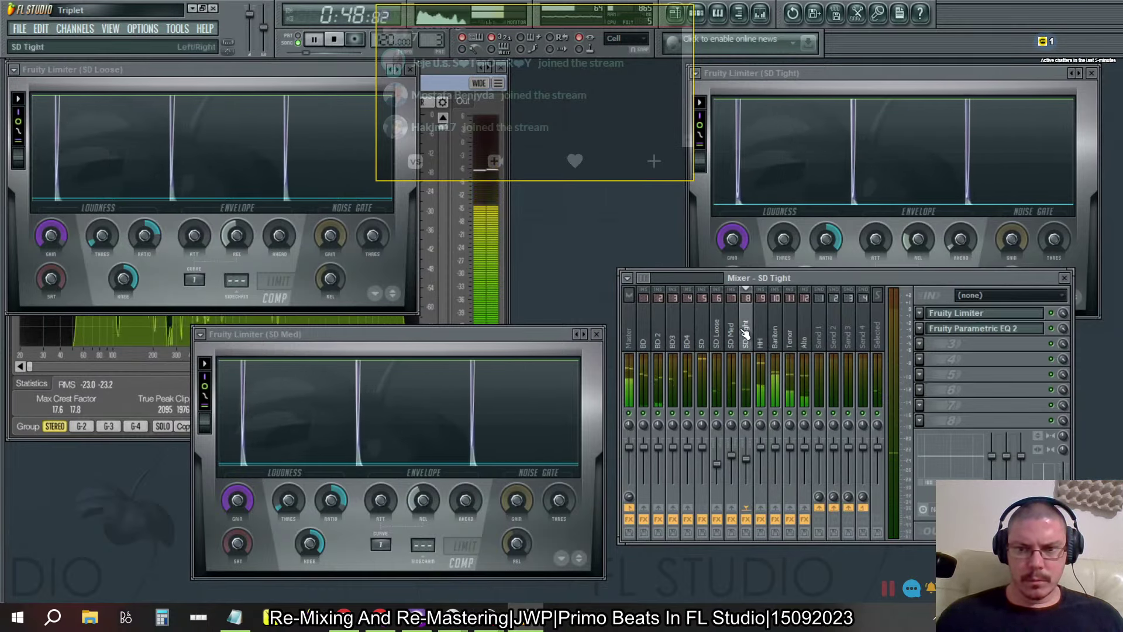
pyautogui.click(975, 335)
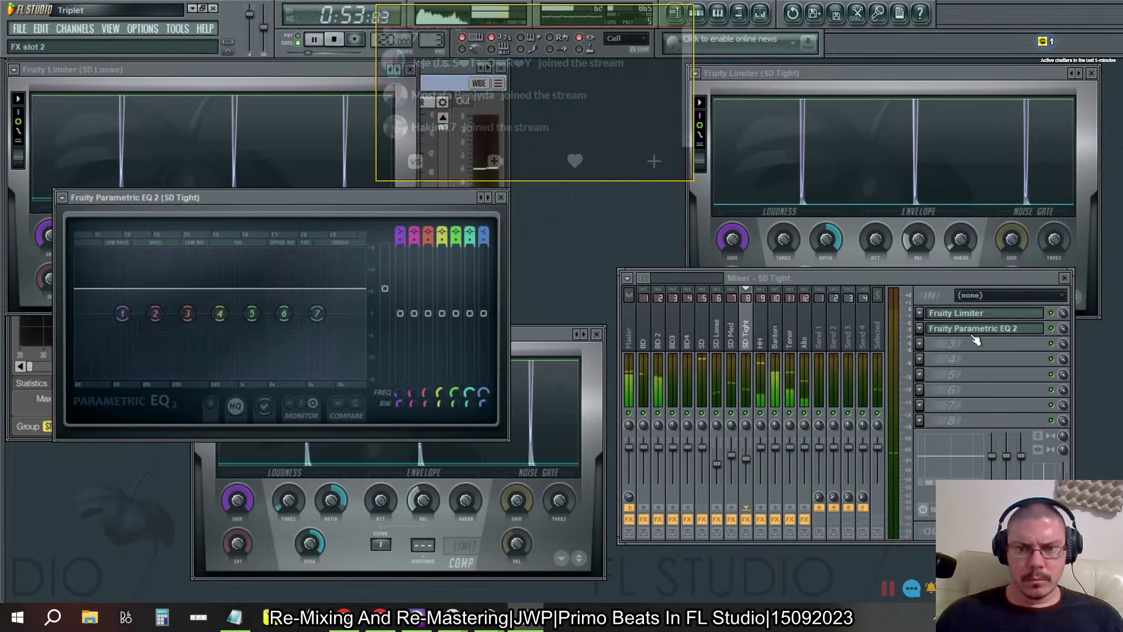
pyautogui.click(973, 335)
pyautogui.click(919, 344)
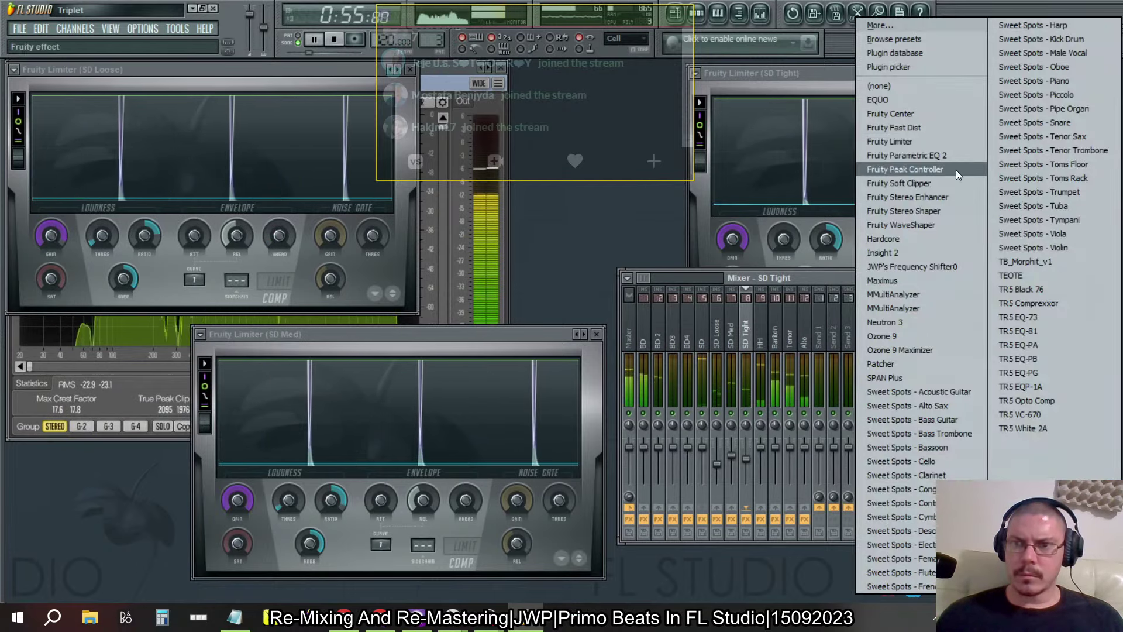
pyautogui.click(945, 156)
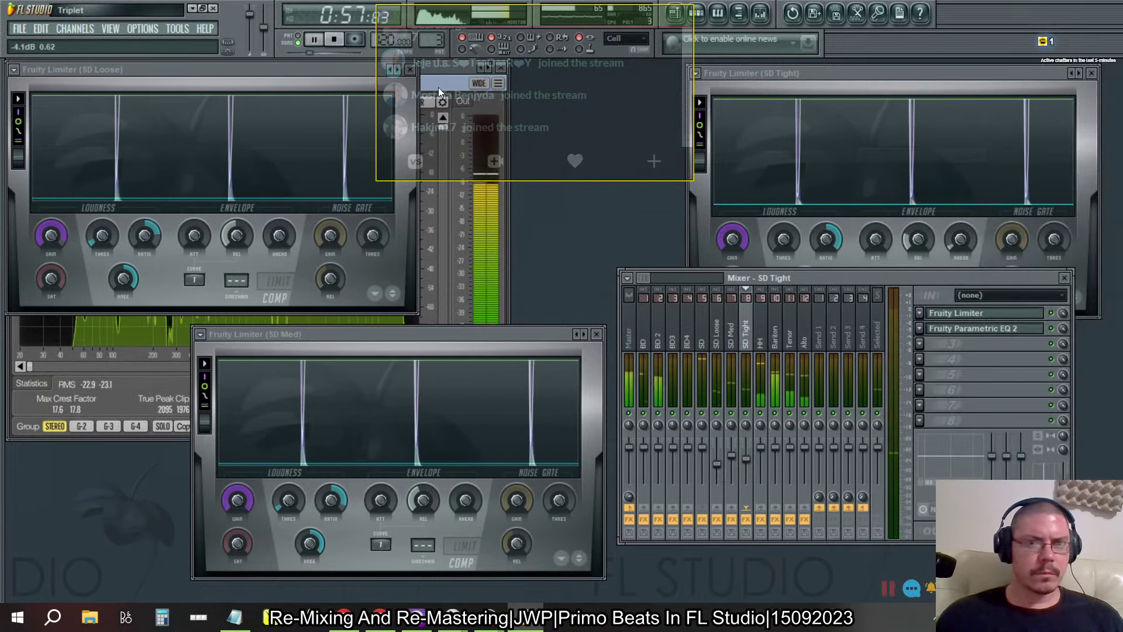
pyautogui.click(433, 68)
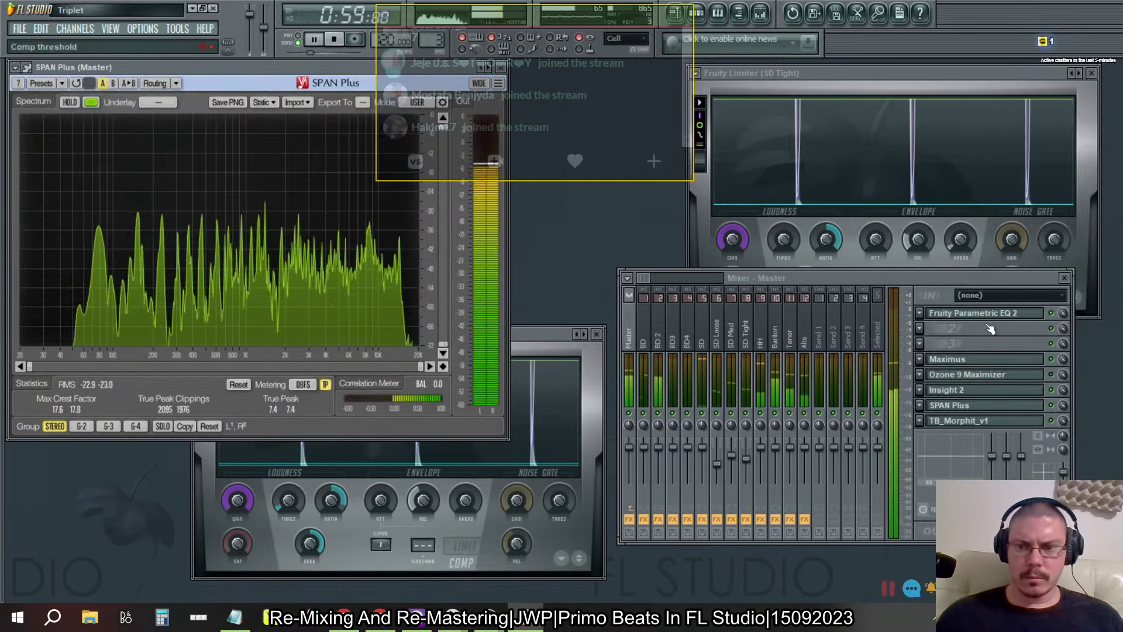
# Step: Reopen SD Tight's second parametric EQ and boost its main level
pyautogui.click(746, 333)
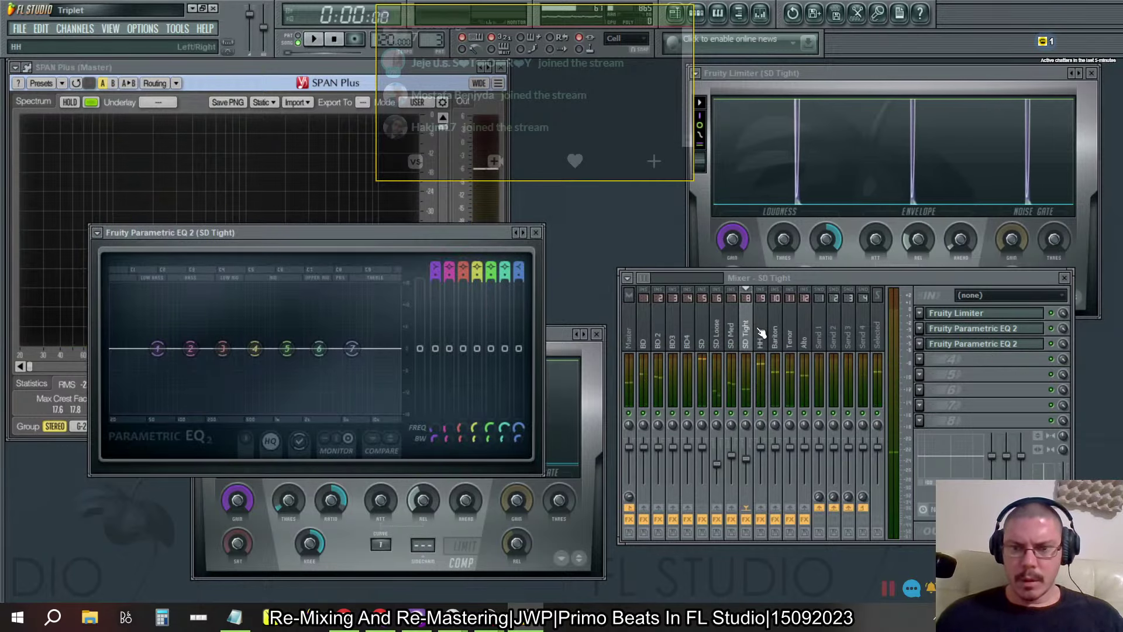
pyautogui.click(963, 345)
pyautogui.click(963, 346)
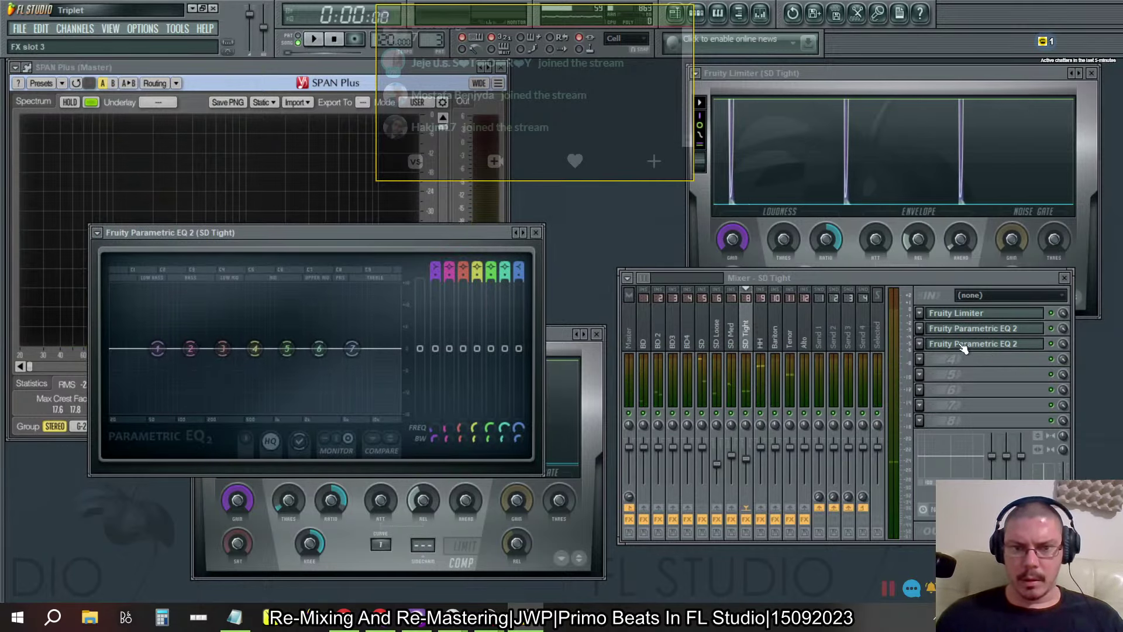
pyautogui.moveTo(430, 355); pyautogui.dragTo(430, 306)
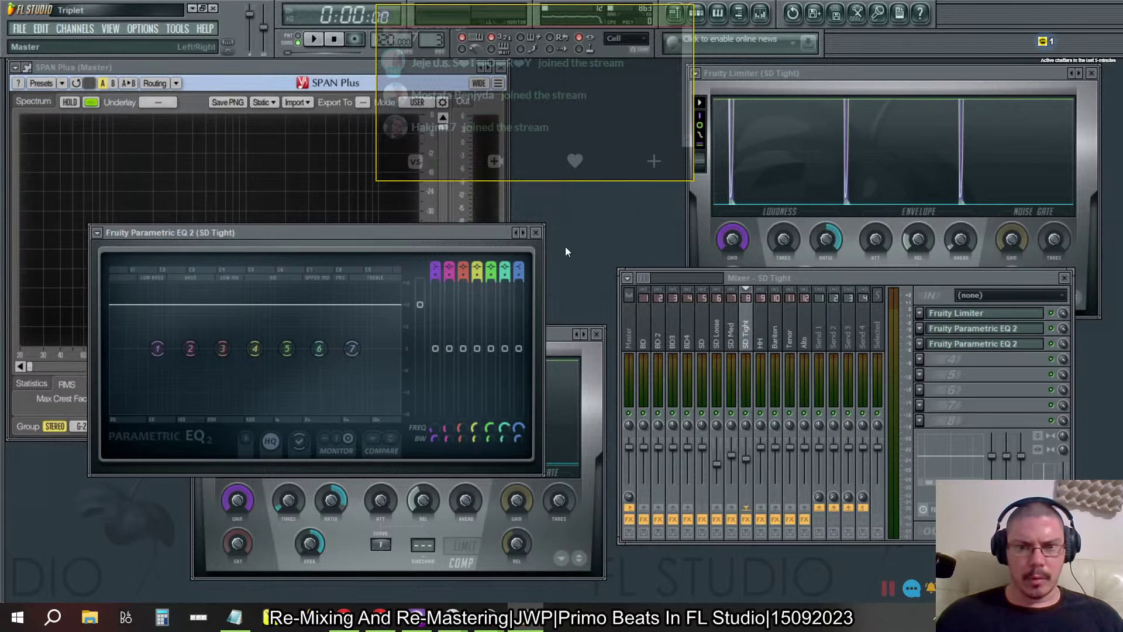
# Step: Copy the boosted Fruity Parametric EQ 2 preset from SD Tight onto the SD Med and SD Loose tracks
pyautogui.click(97, 233)
pyautogui.click(126, 299)
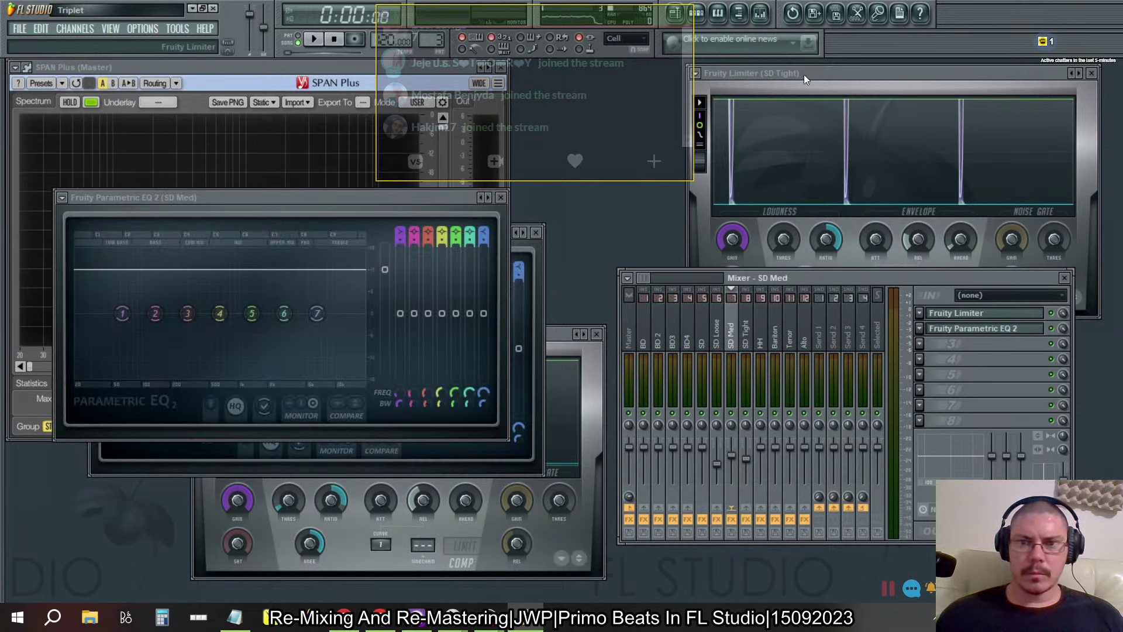
pyautogui.click(63, 197)
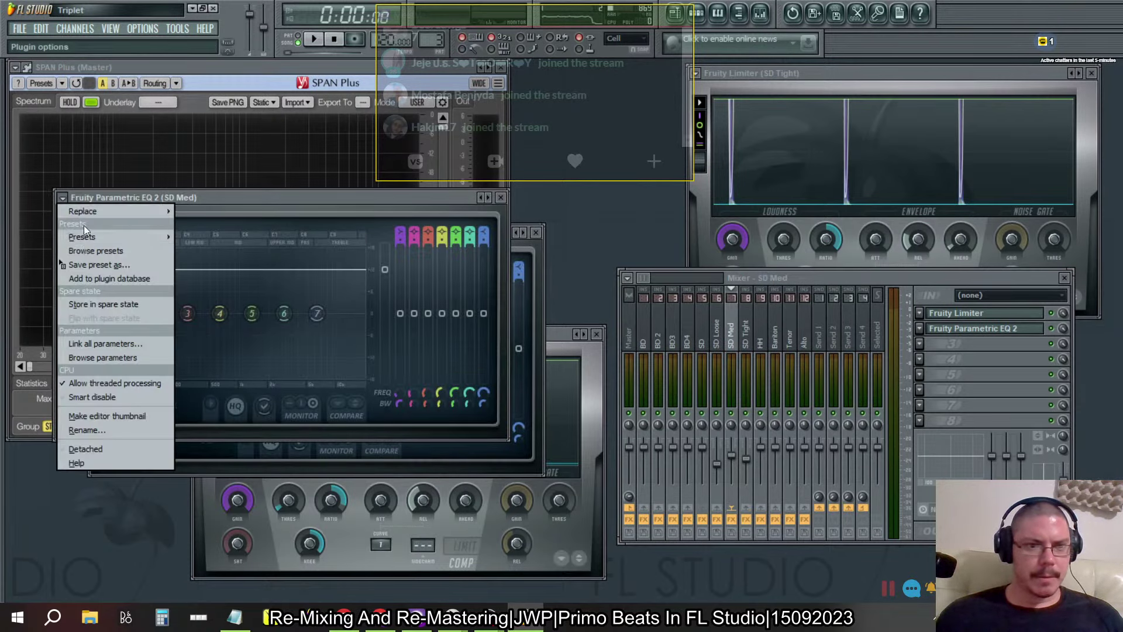
pyautogui.moveTo(76, 265); pyautogui.dragTo(596, 357)
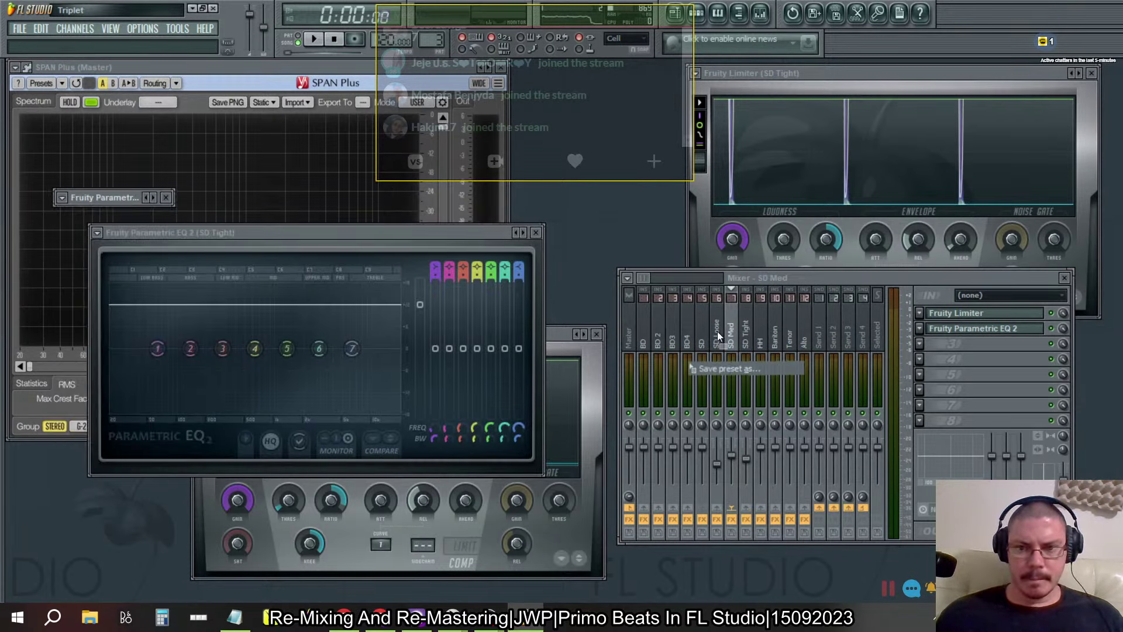
pyautogui.moveTo(717, 331); pyautogui.dragTo(722, 336)
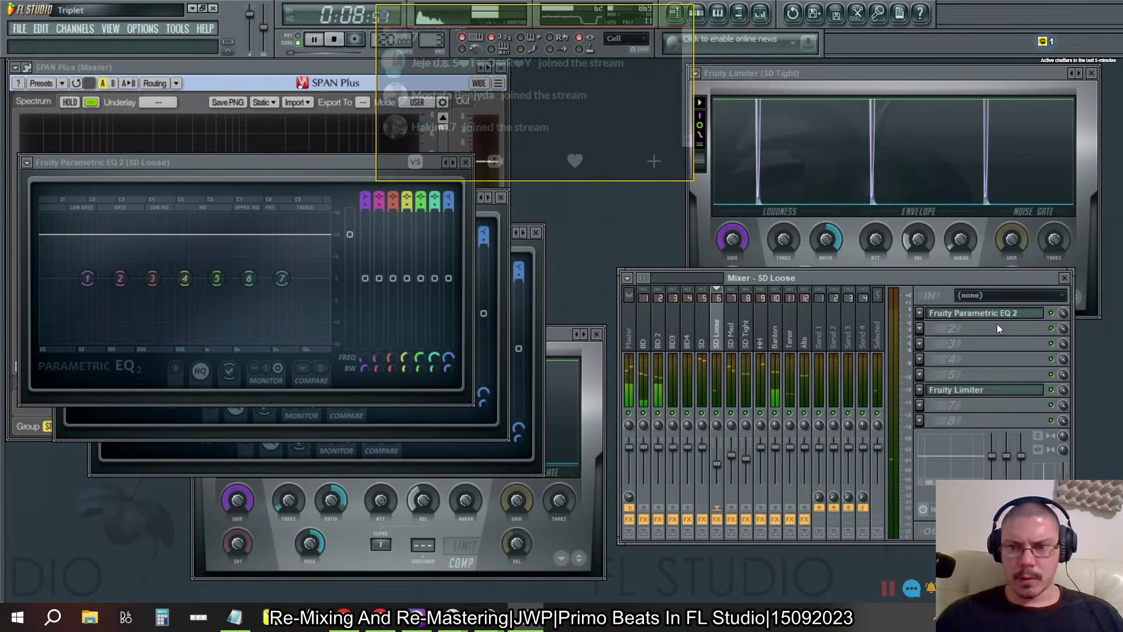
# Step: Move the SD Loose parametric EQ below the limiter in the effect chain and close all open windows
pyautogui.moveTo(987, 320); pyautogui.dragTo(988, 411)
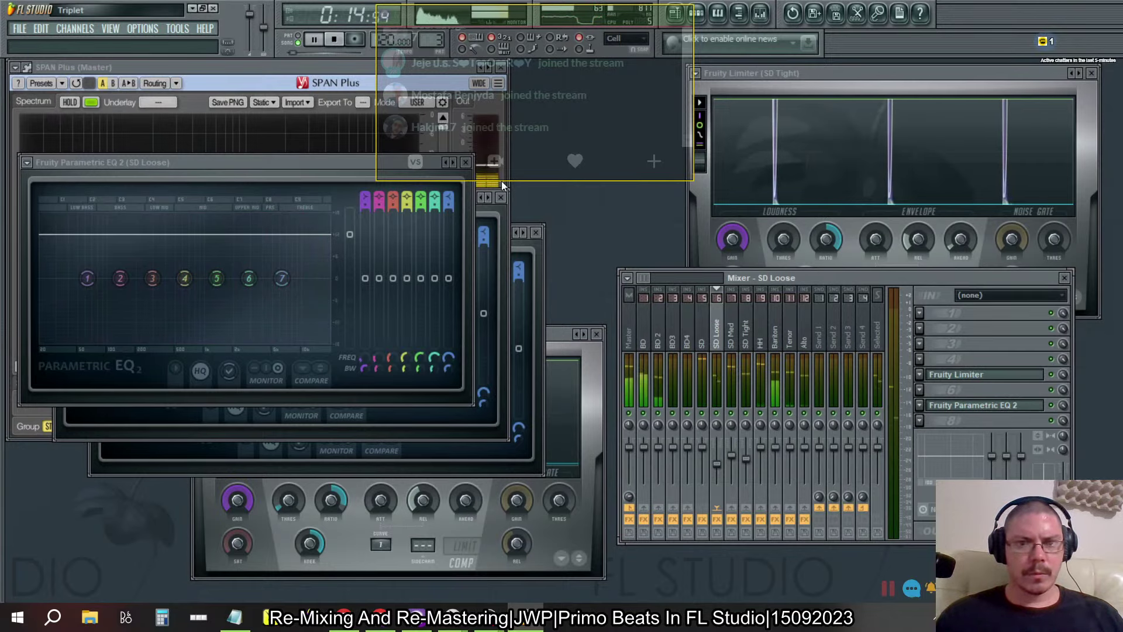
pyautogui.press('F12')
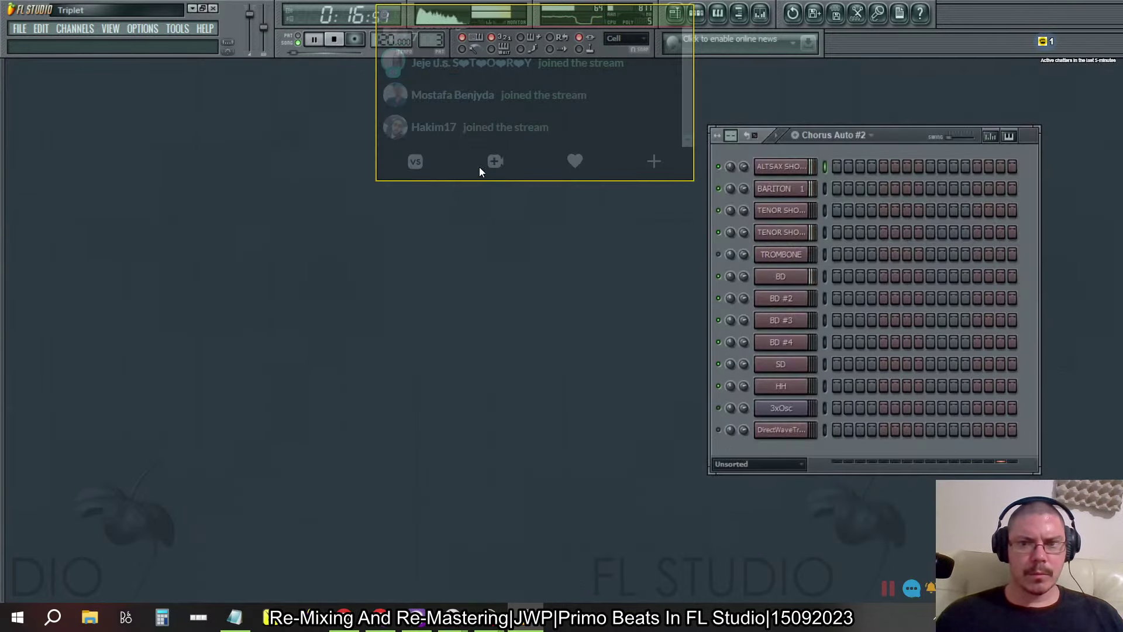
# Step: Reopen the mixer and the Master track's SPAN Plus analyzer, and solo the SD track
pyautogui.click(761, 13)
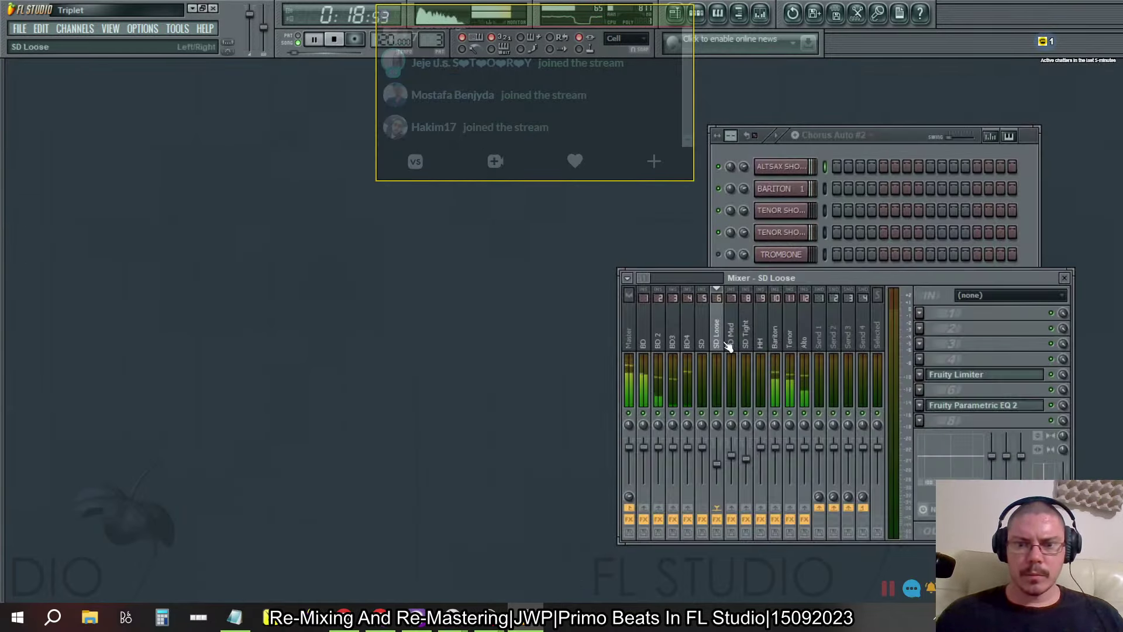
pyautogui.click(625, 331)
pyautogui.click(984, 408)
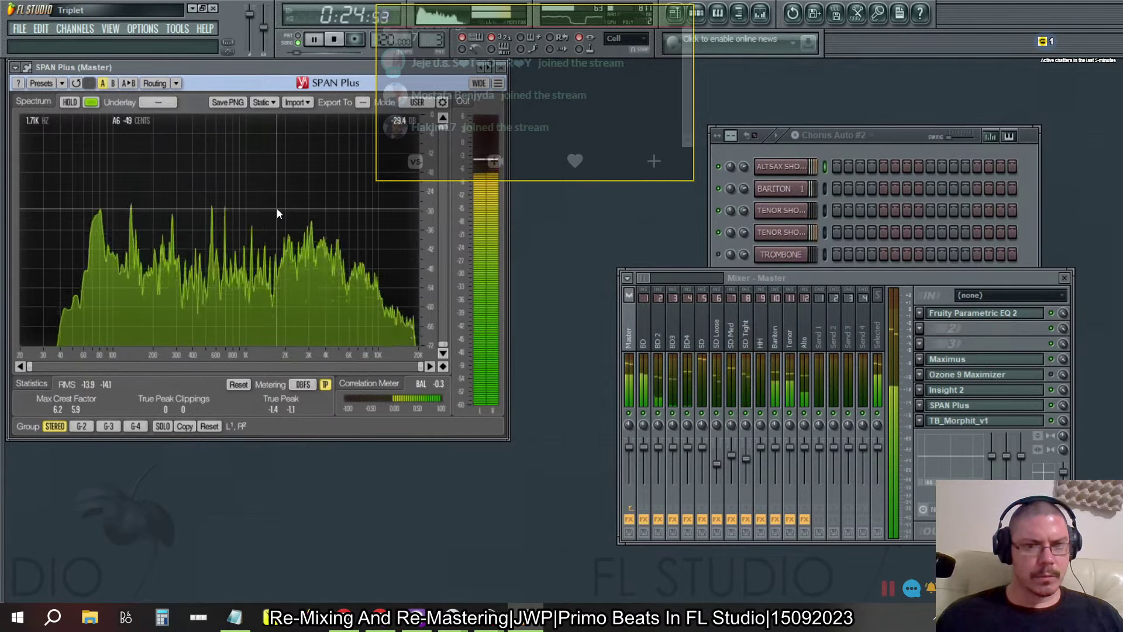
pyautogui.rightClick(703, 414)
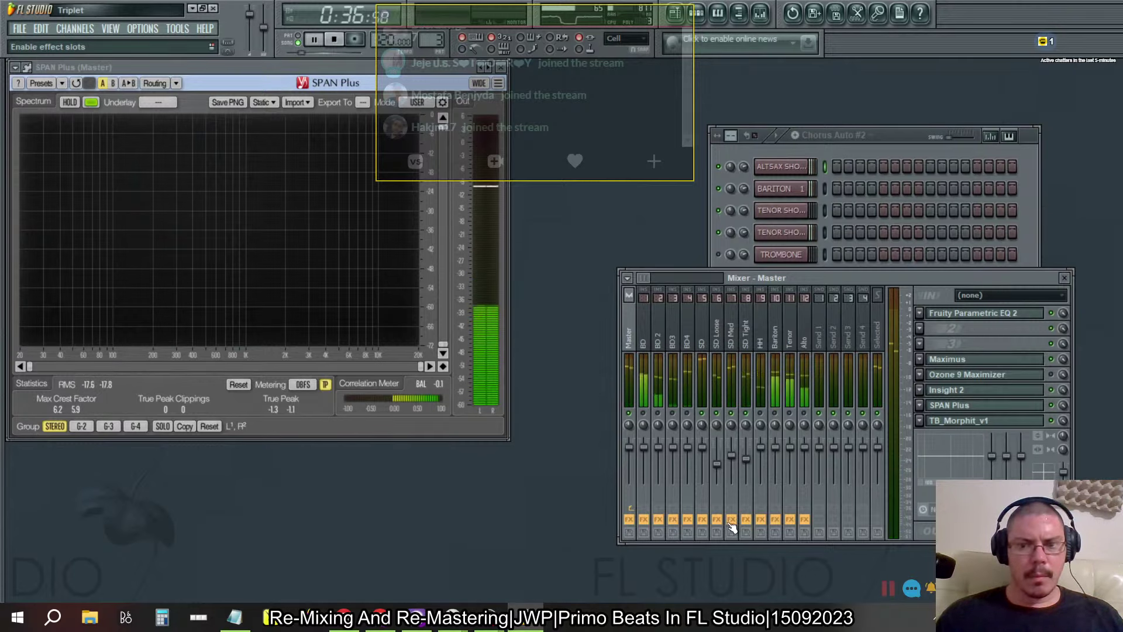
# Step: Audition the SD track with only selected sends to SD Loose, SD Med and SD Tight active, and re-enable all three
pyautogui.click(702, 338)
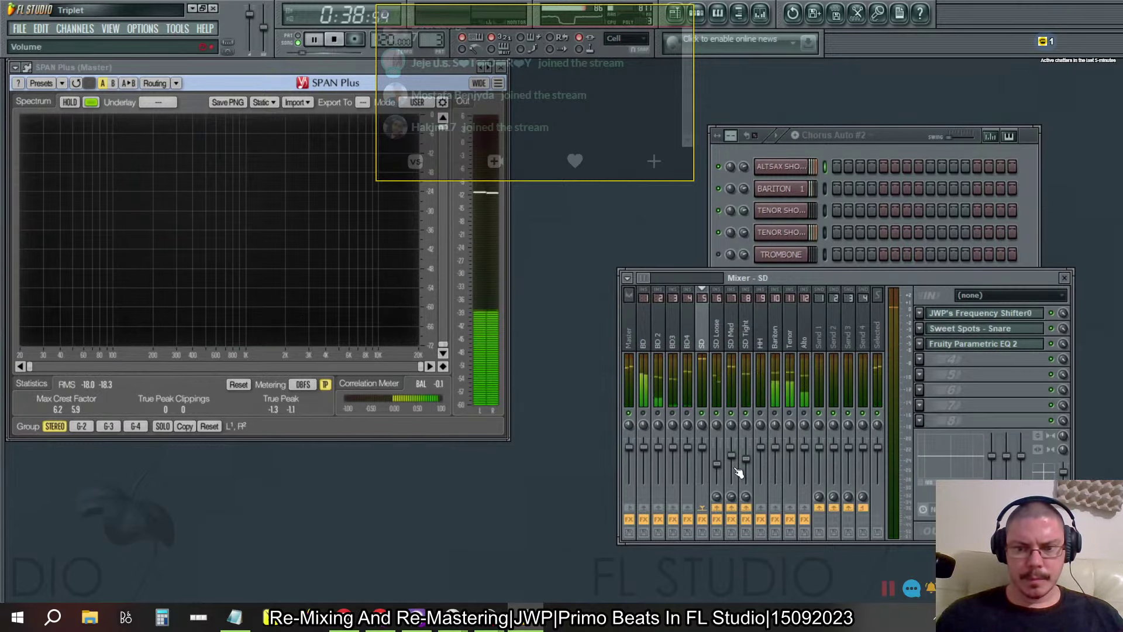
pyautogui.click(746, 507)
pyautogui.click(731, 508)
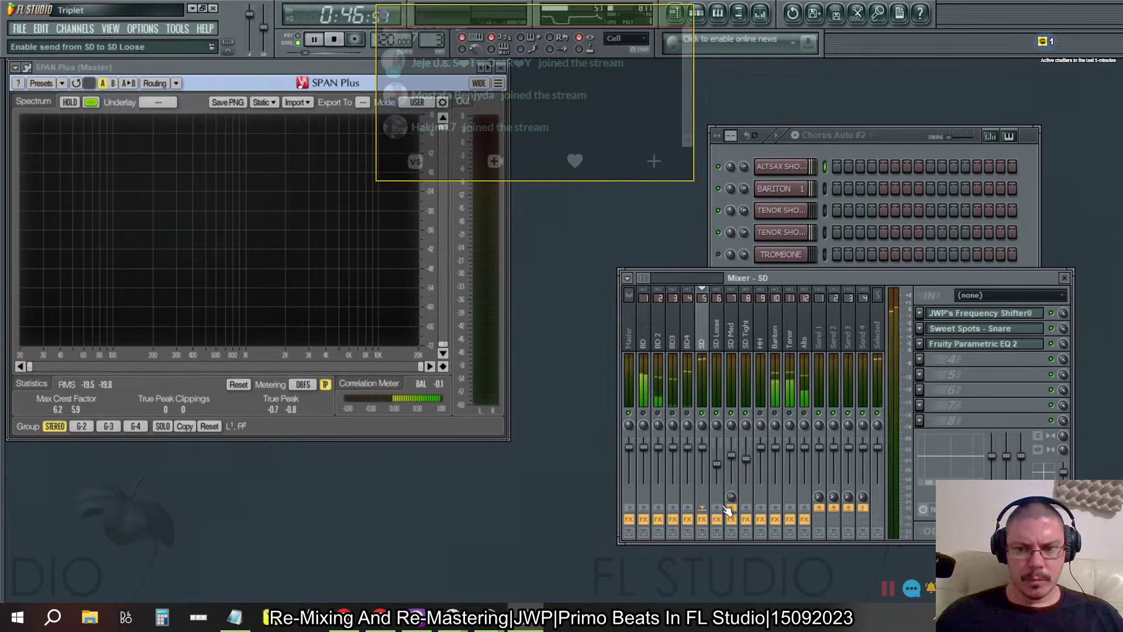
pyautogui.click(744, 509)
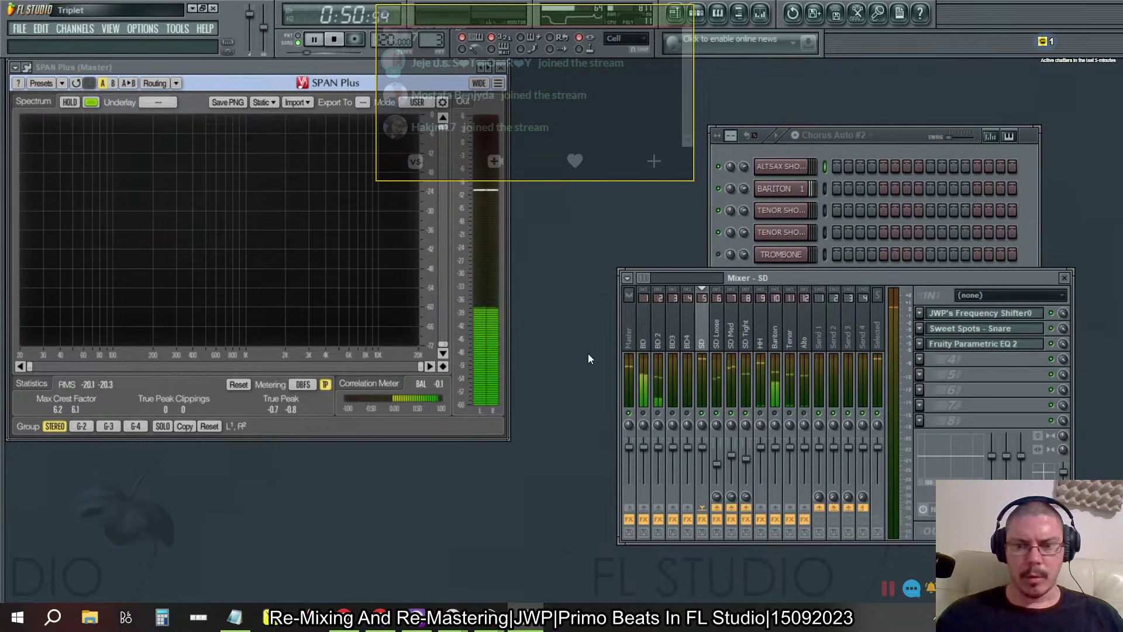
# Step: Compare SD routed straight to Master with its snare bus routing, and restore the sends to SD Loose, SD Med and SD Tight
pyautogui.click(747, 508)
pyautogui.click(733, 509)
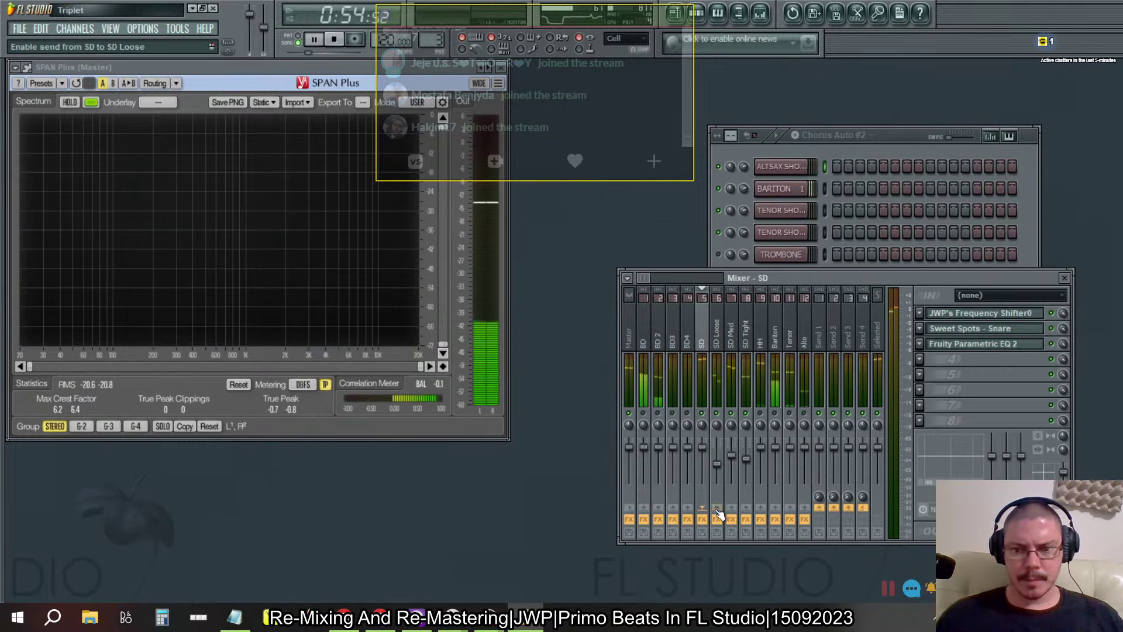
pyautogui.click(630, 509)
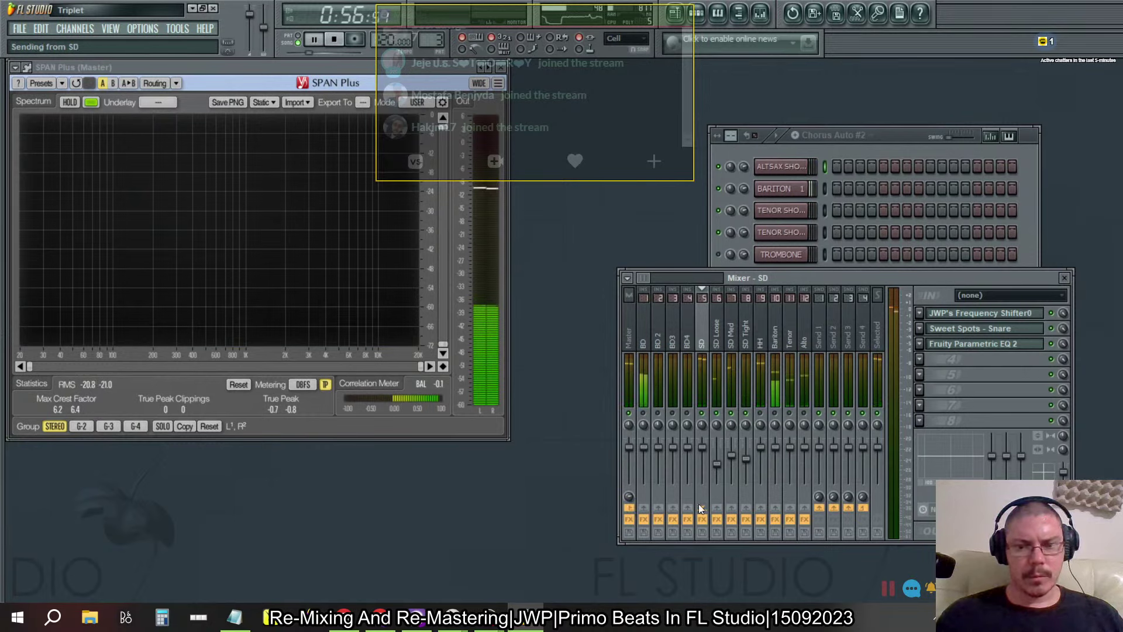
pyautogui.click(748, 509)
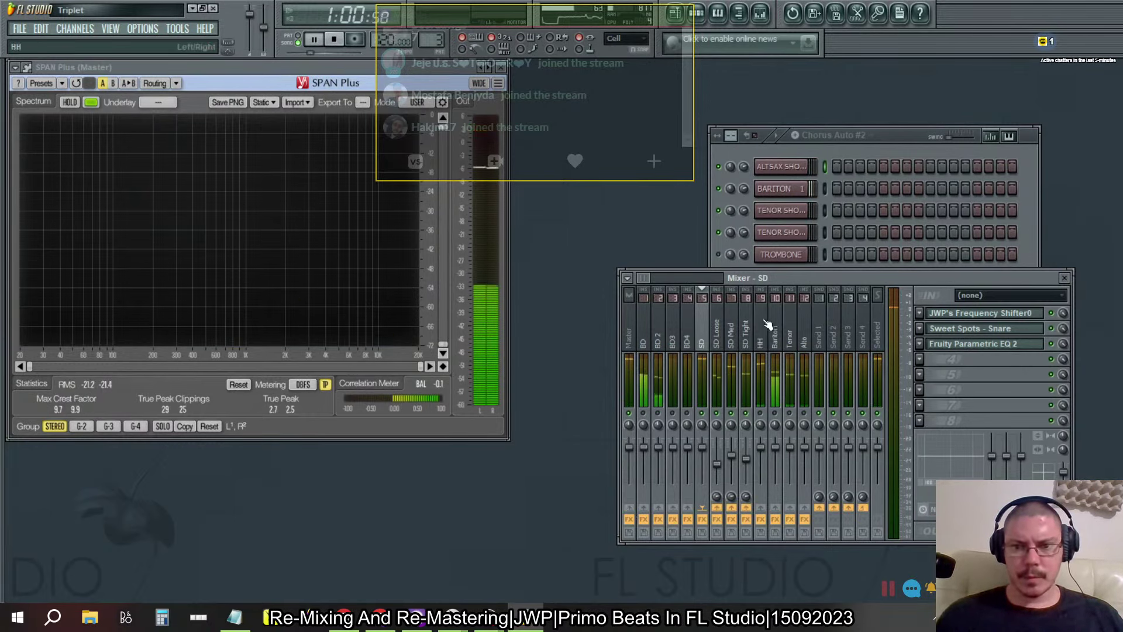
# Step: Cut the band 7 high shelf to -18 dB in SD Tight's second parametric EQ and move its window clear of the others
pyautogui.click(746, 333)
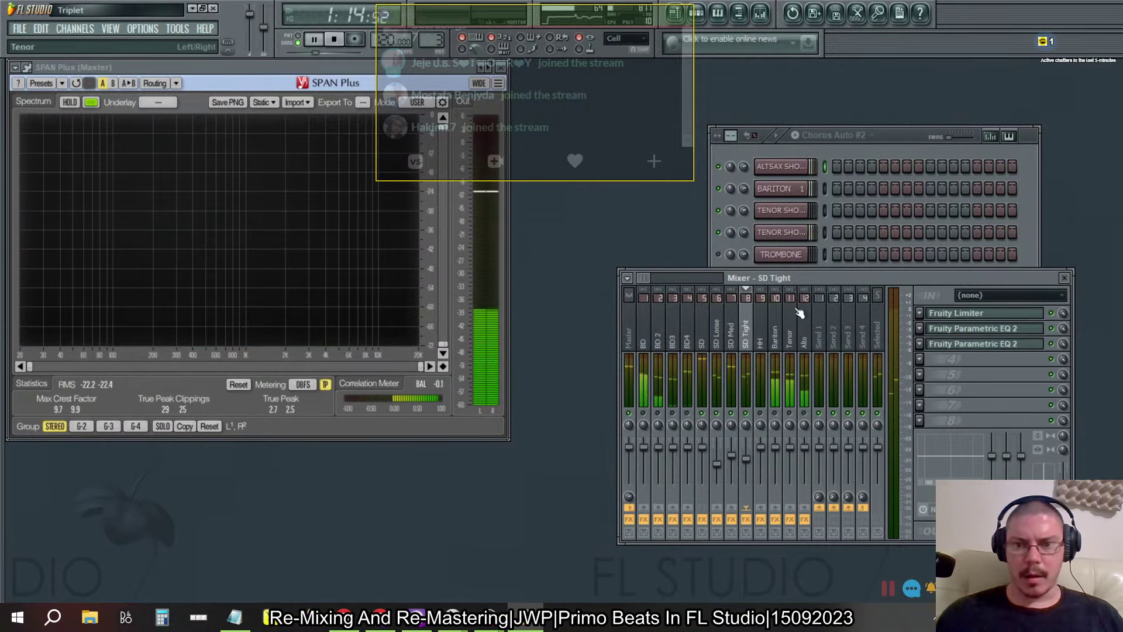
pyautogui.click(984, 343)
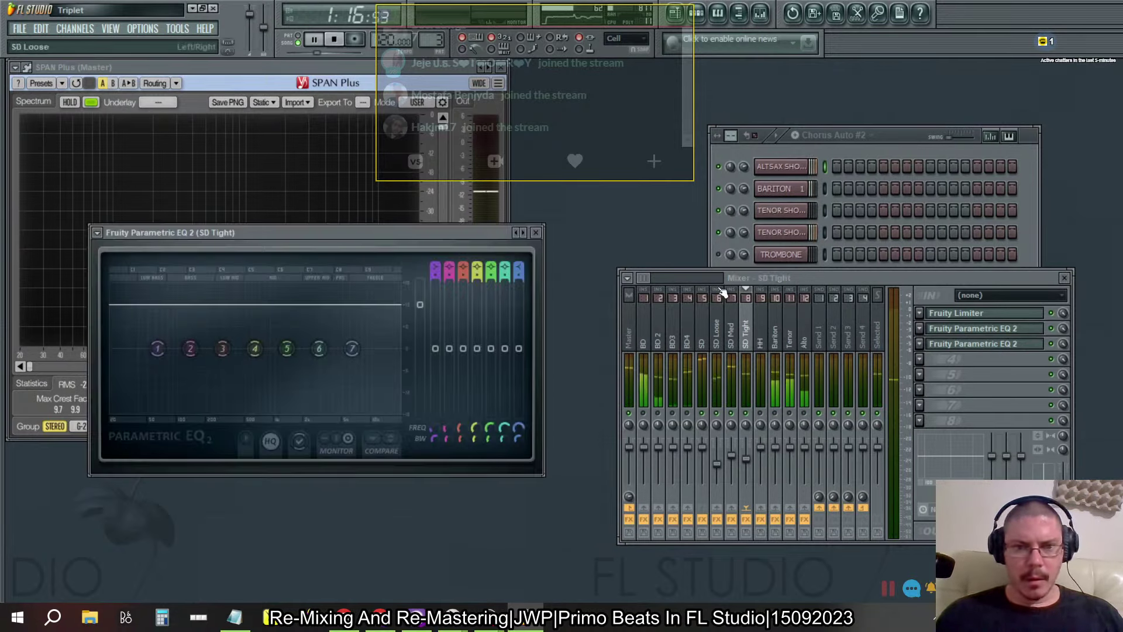
pyautogui.moveTo(518, 349); pyautogui.dragTo(518, 414)
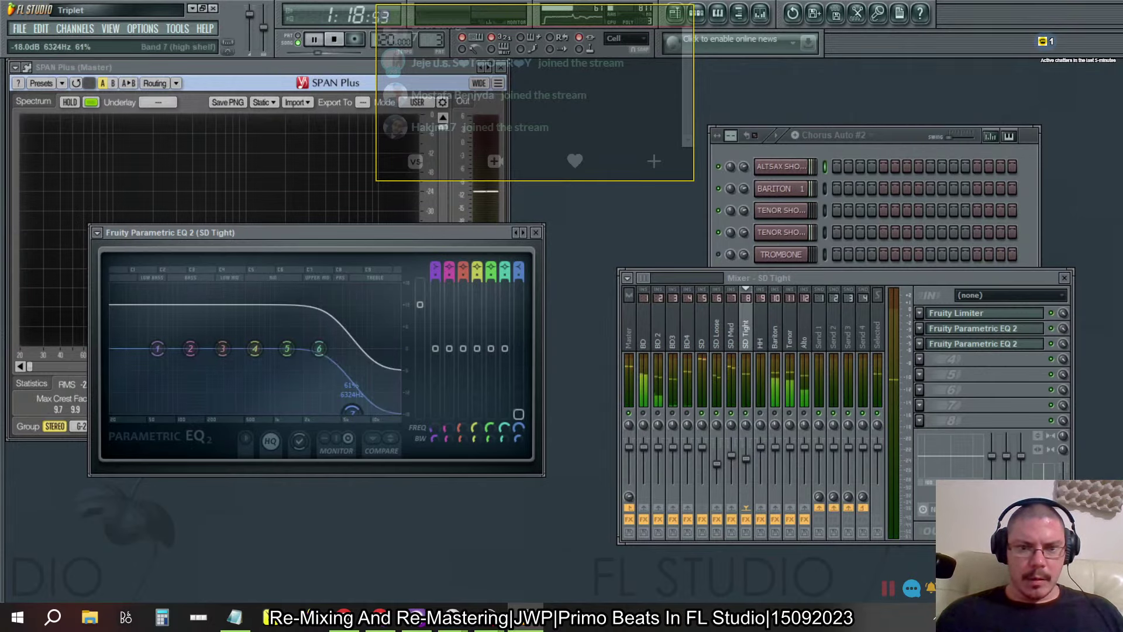
pyautogui.moveTo(428, 231); pyautogui.dragTo(435, 334)
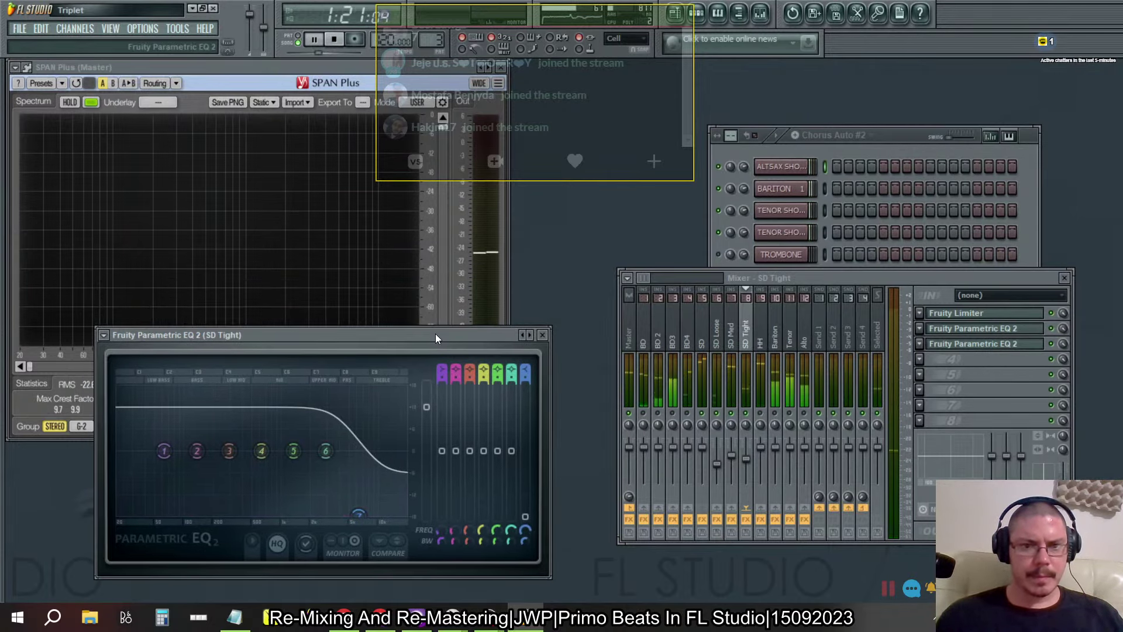
# Step: Lower the band 7 high shelf to its minimum in the SD Med and SD Loose parametric EQs, and bring SPAN Plus forward
pyautogui.click(731, 334)
pyautogui.click(959, 328)
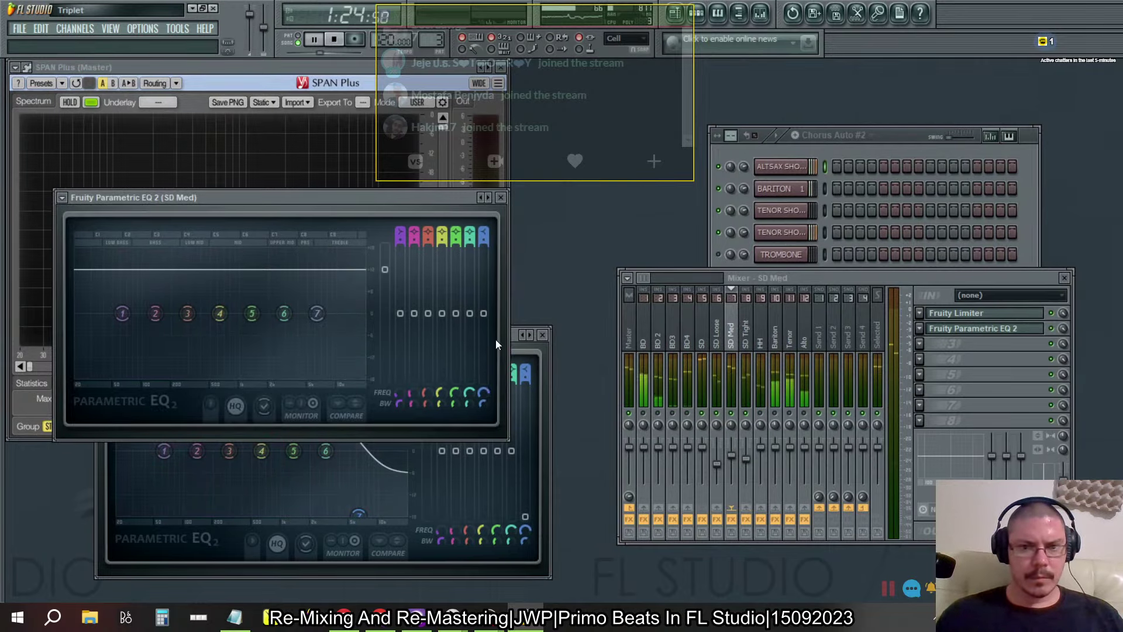
pyautogui.moveTo(484, 314); pyautogui.dragTo(484, 383)
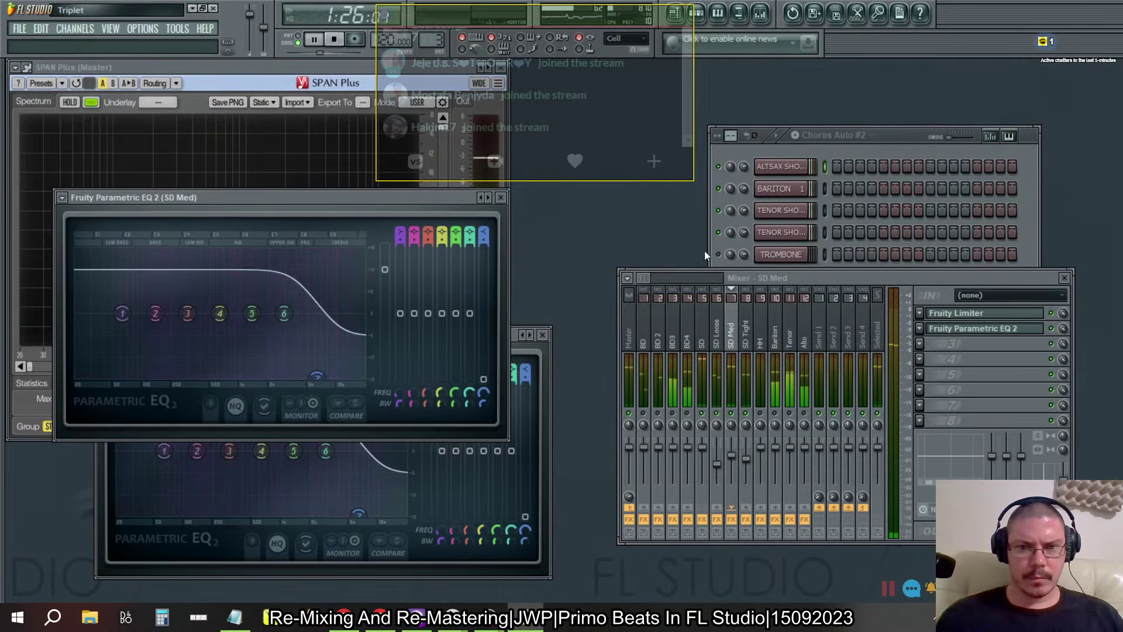
pyautogui.click(717, 337)
pyautogui.click(977, 403)
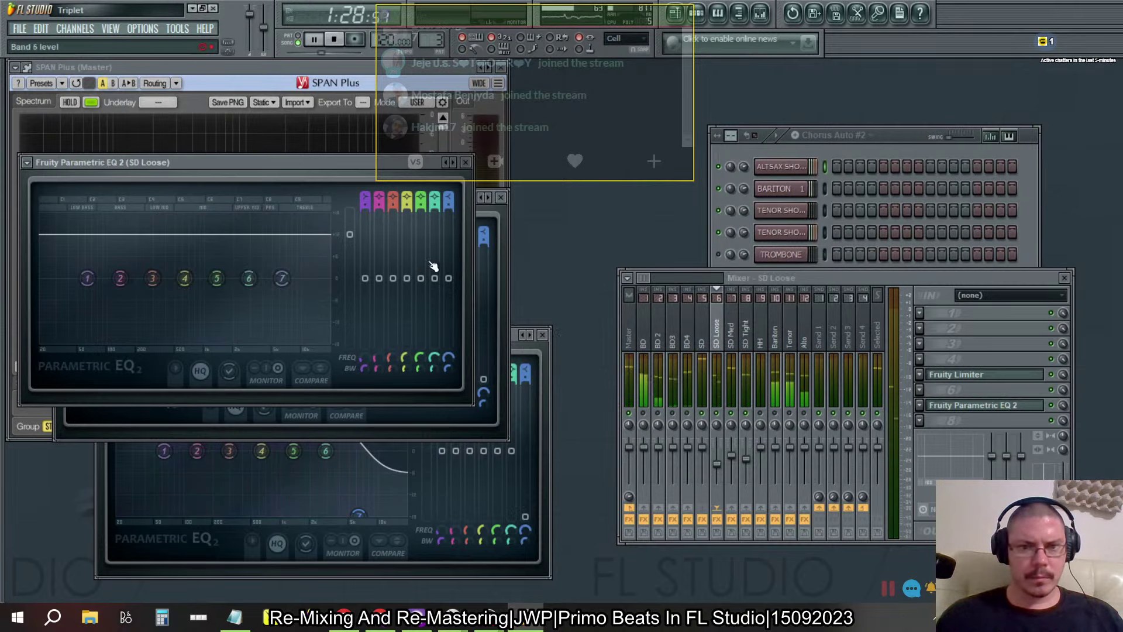
pyautogui.moveTo(448, 278); pyautogui.dragTo(448, 346)
pyautogui.click(279, 67)
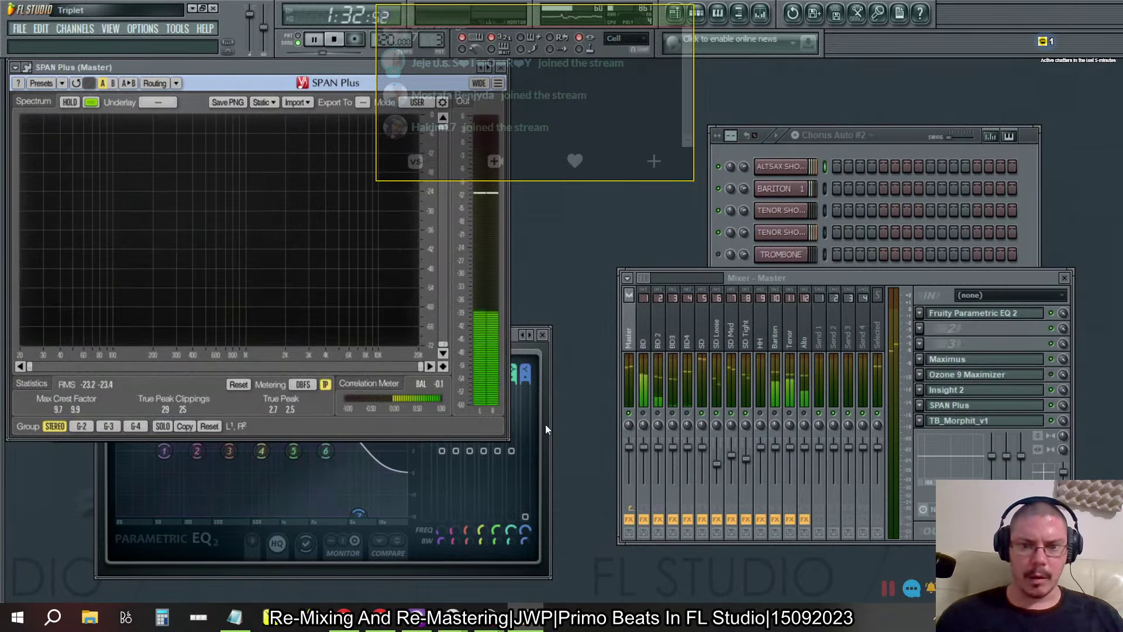
# Step: Set SD Tight's band 7 high shelf to -9 dB in its second parametric EQ, copy that value and close the EQ
pyautogui.moveTo(530, 509); pyautogui.dragTo(525, 484)
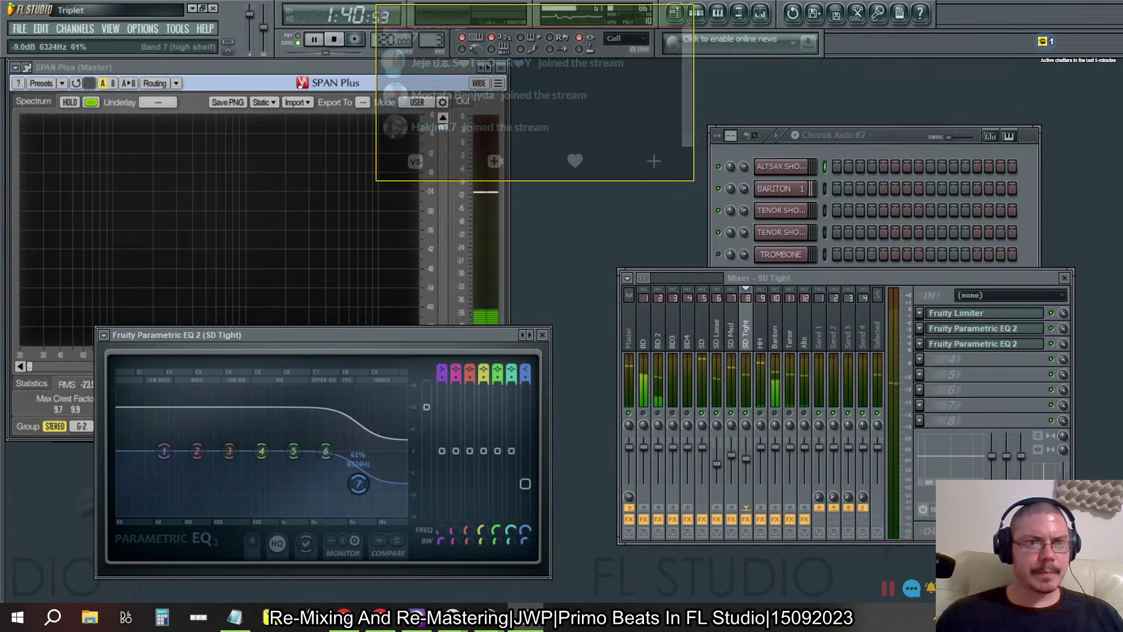
pyautogui.rightClick(525, 485)
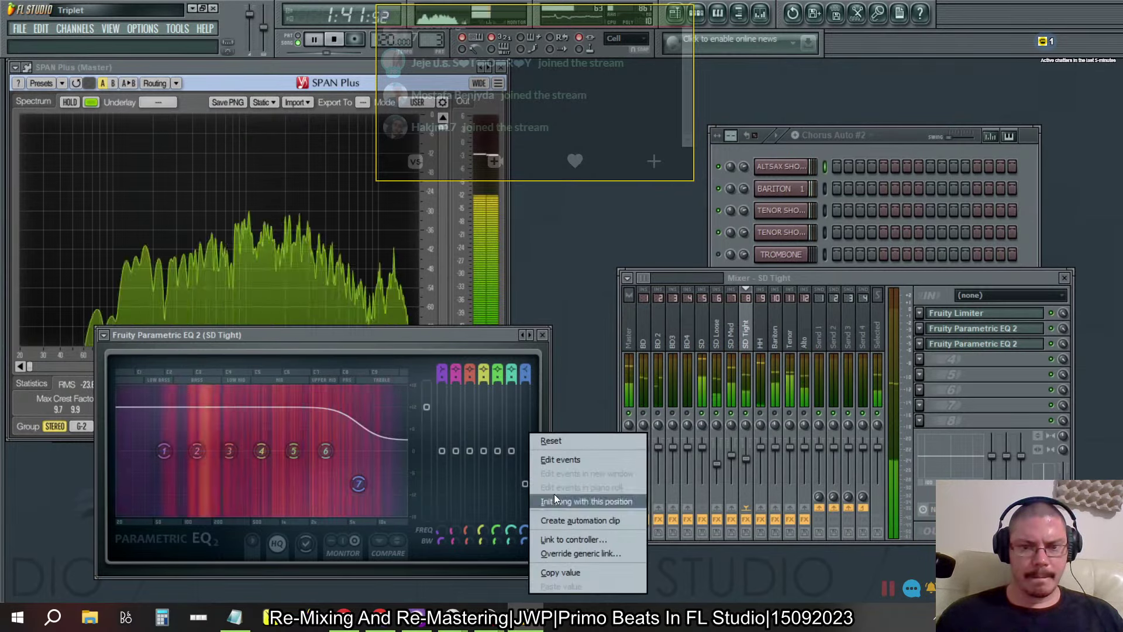
pyautogui.click(559, 571)
pyautogui.click(542, 334)
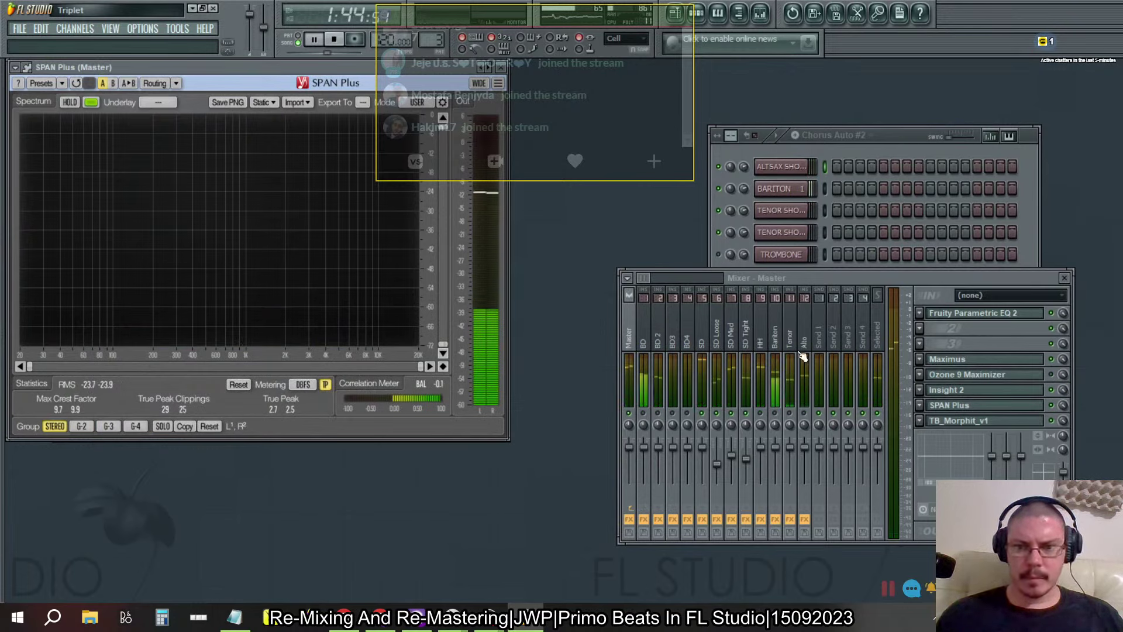
# Step: Paste the copied -9 dB band 7 level into the SD Med track's parametric EQ
pyautogui.click(730, 334)
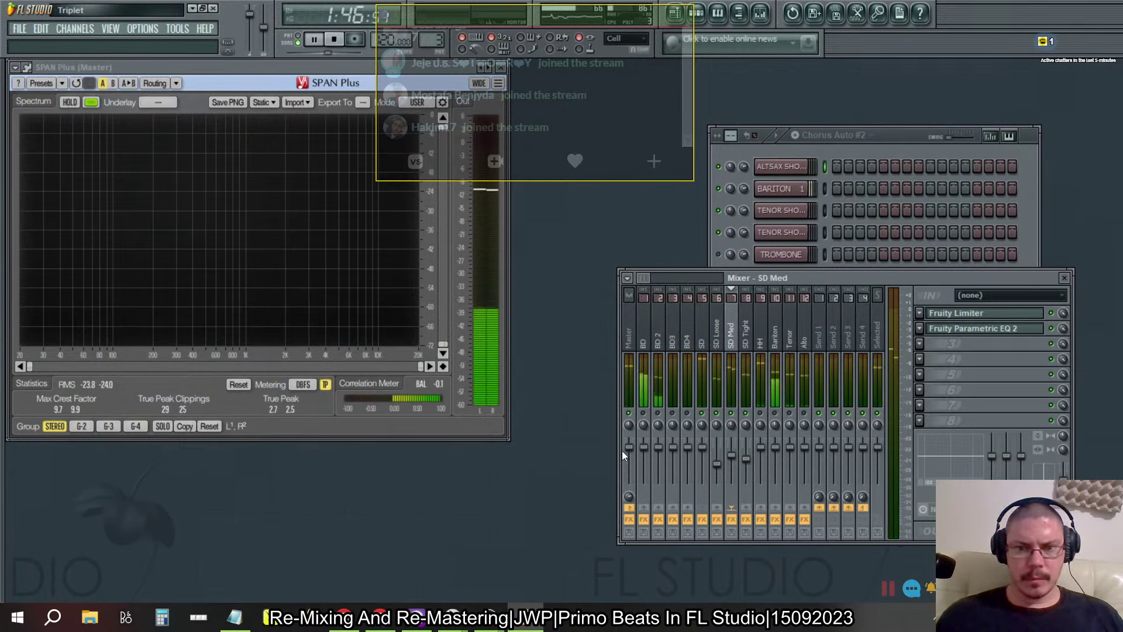
pyautogui.click(997, 328)
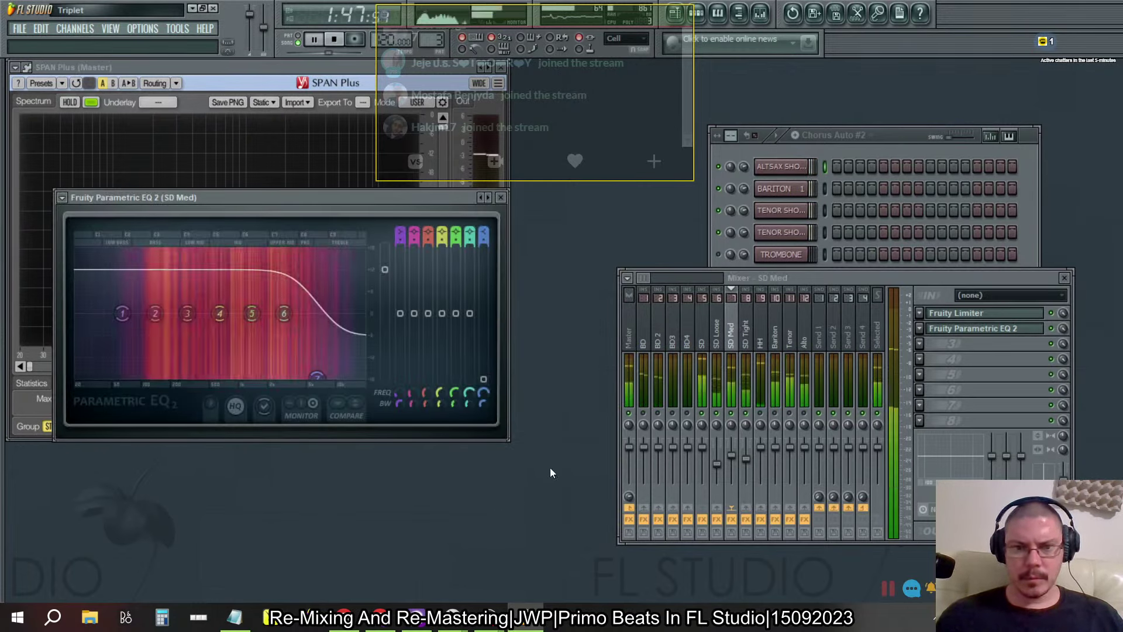
pyautogui.rightClick(483, 379)
pyautogui.click(545, 534)
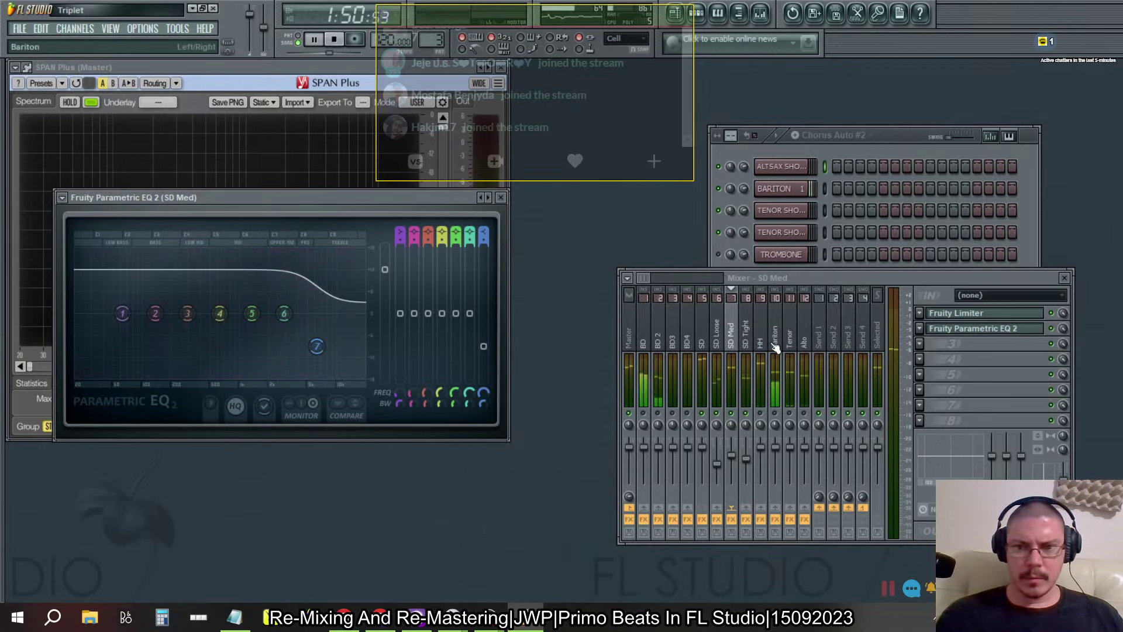
# Step: Paste the copied -9 dB band 7 level into the SD Loose track's parametric EQ and bring SPAN Plus forward
pyautogui.click(716, 329)
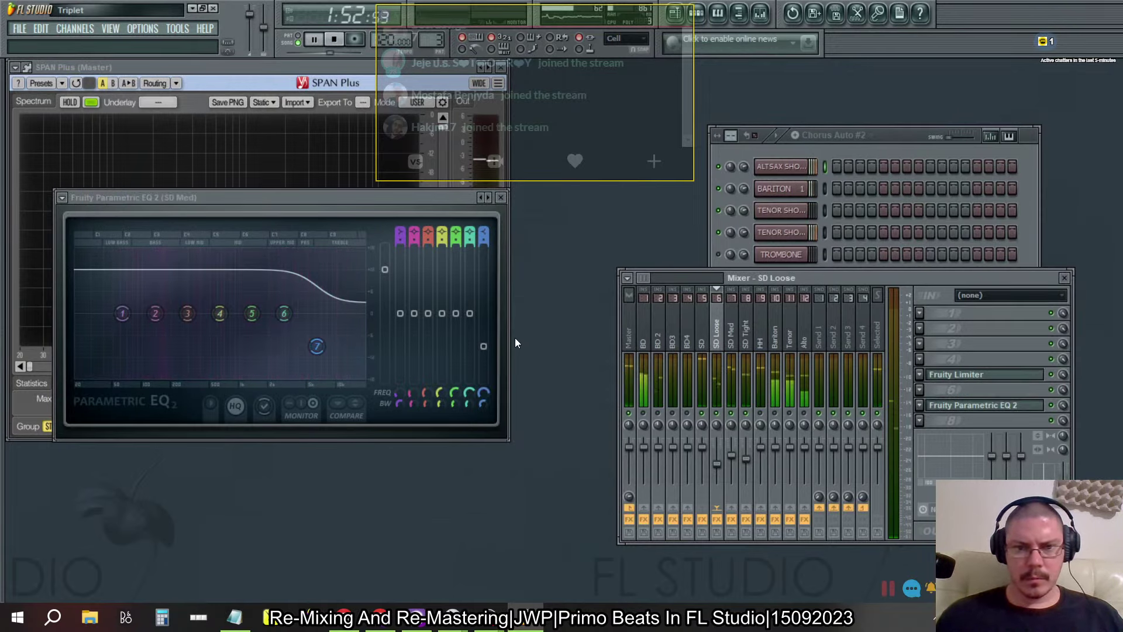
pyautogui.click(953, 405)
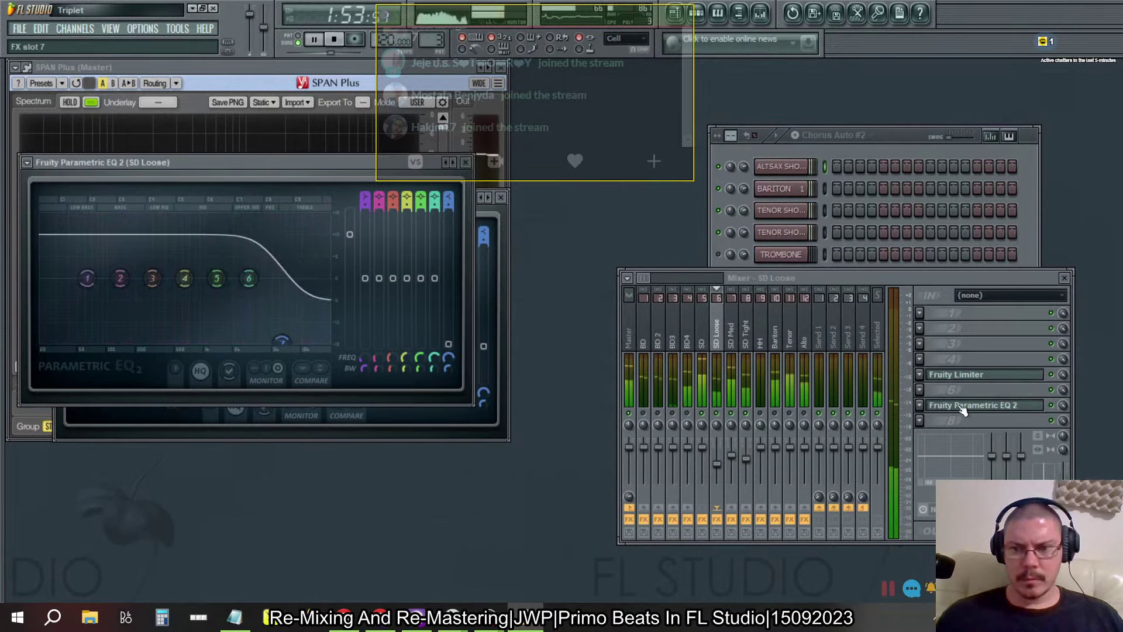
pyautogui.rightClick(450, 344)
pyautogui.click(494, 491)
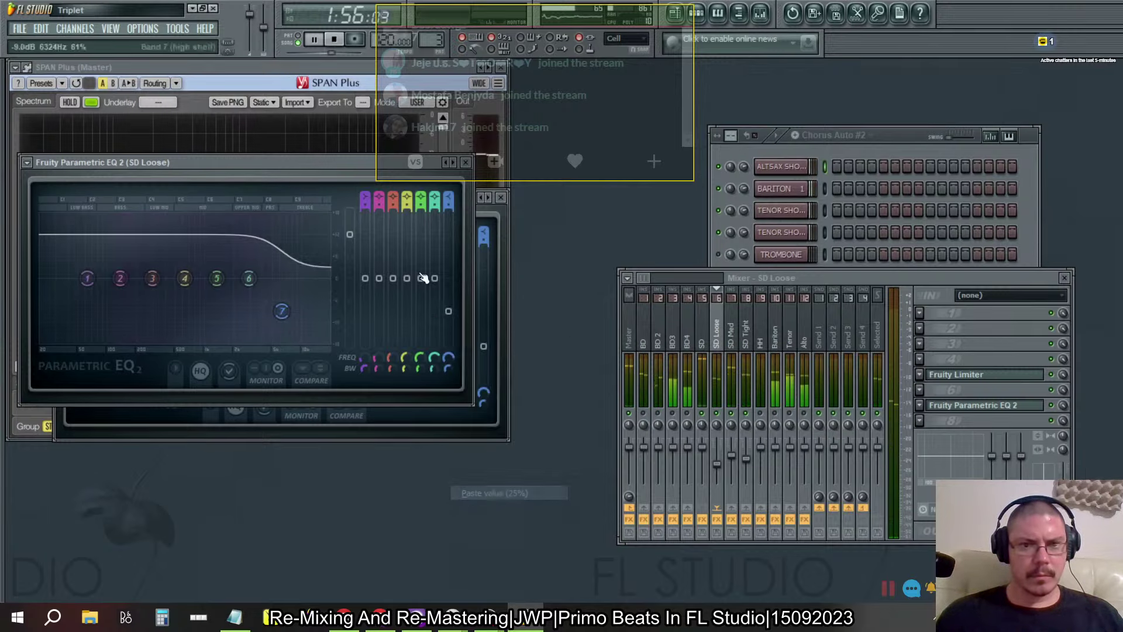
pyautogui.click(342, 88)
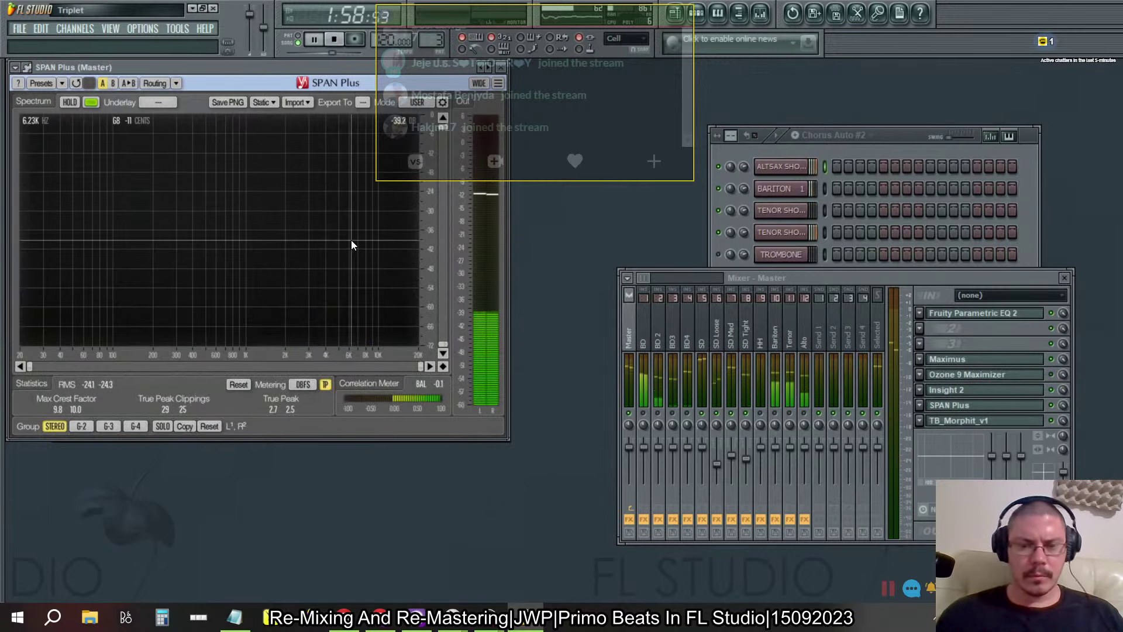
# Step: Unsolo the SD track, replay the full mix from the start of the song, and pause playback
pyautogui.rightClick(701, 417)
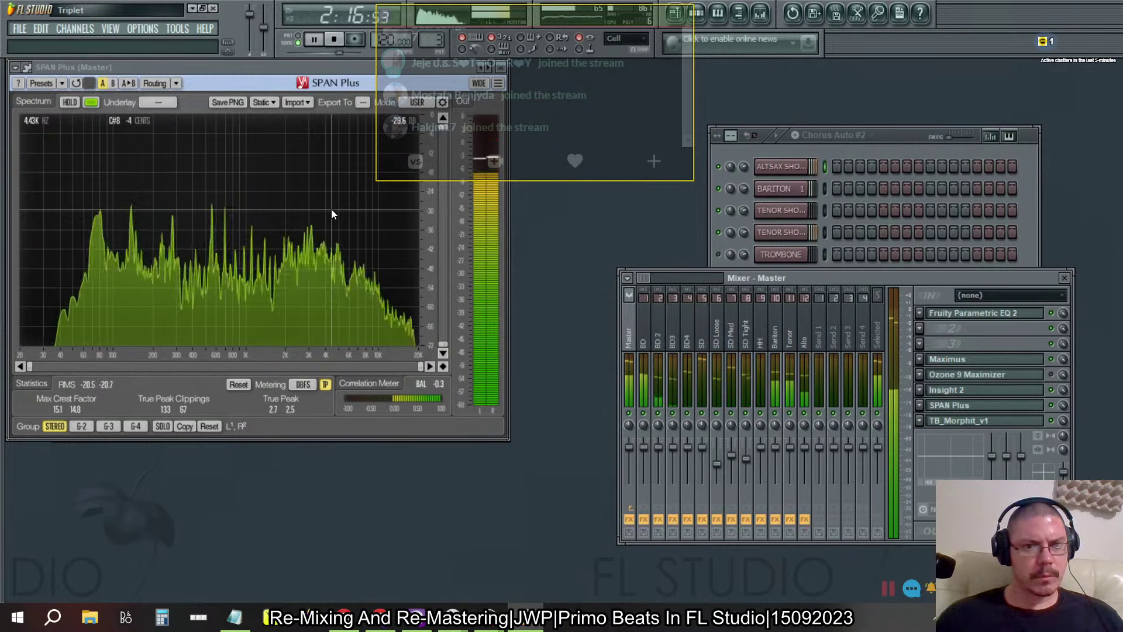
pyautogui.click(338, 39)
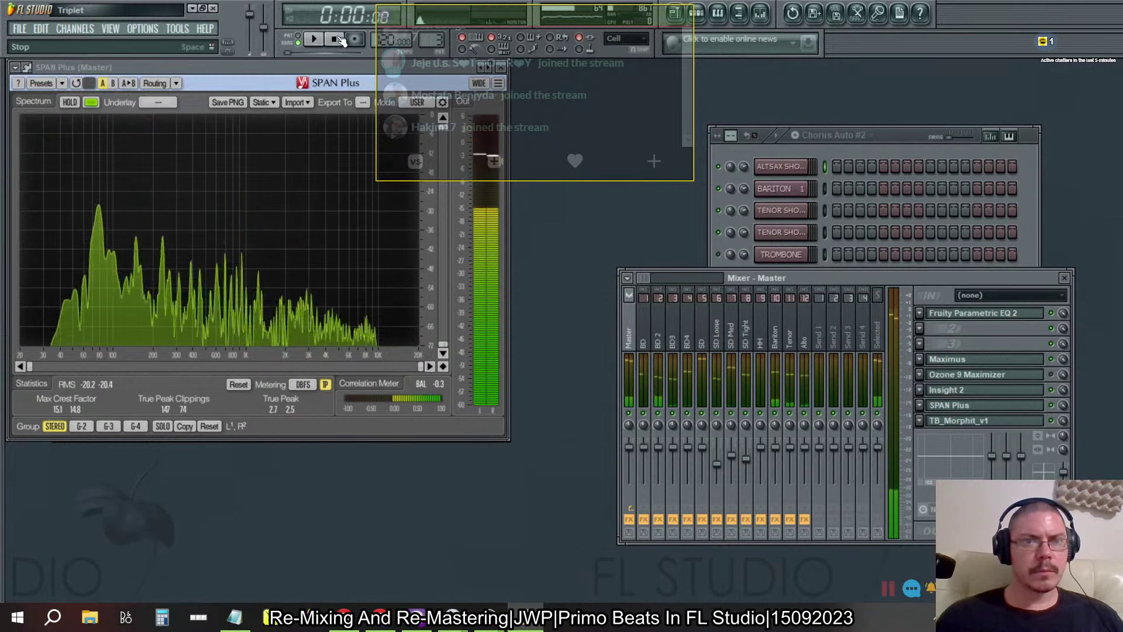
pyautogui.click(326, 39)
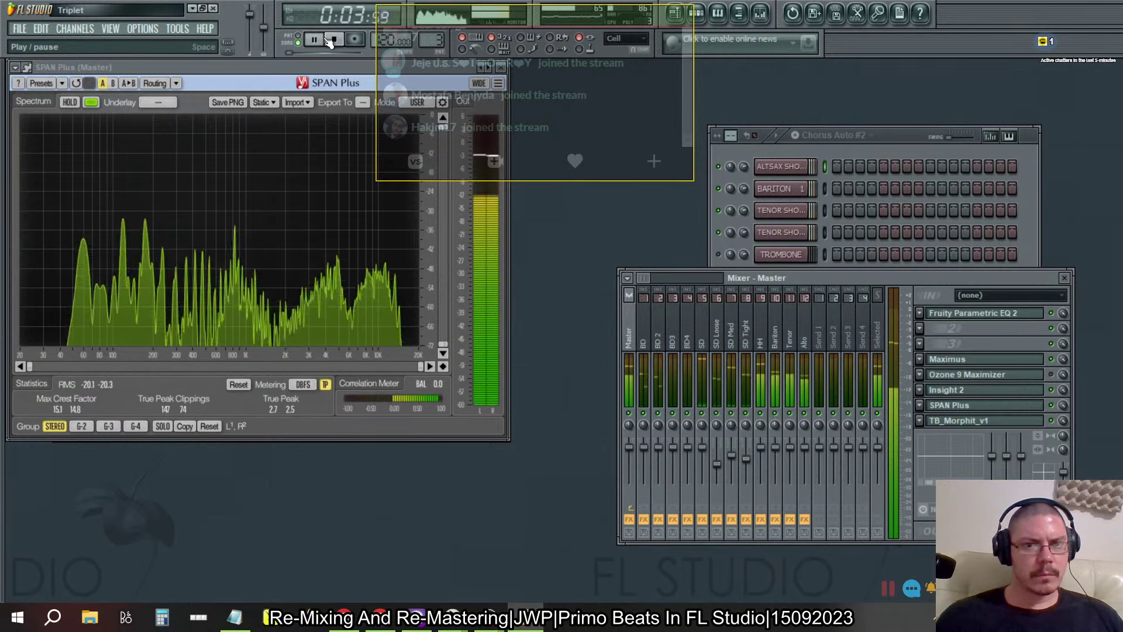
pyautogui.click(327, 40)
# Step: Raise the main level of SD Tight's second parametric EQ to 15.1 dB
pyautogui.click(702, 314)
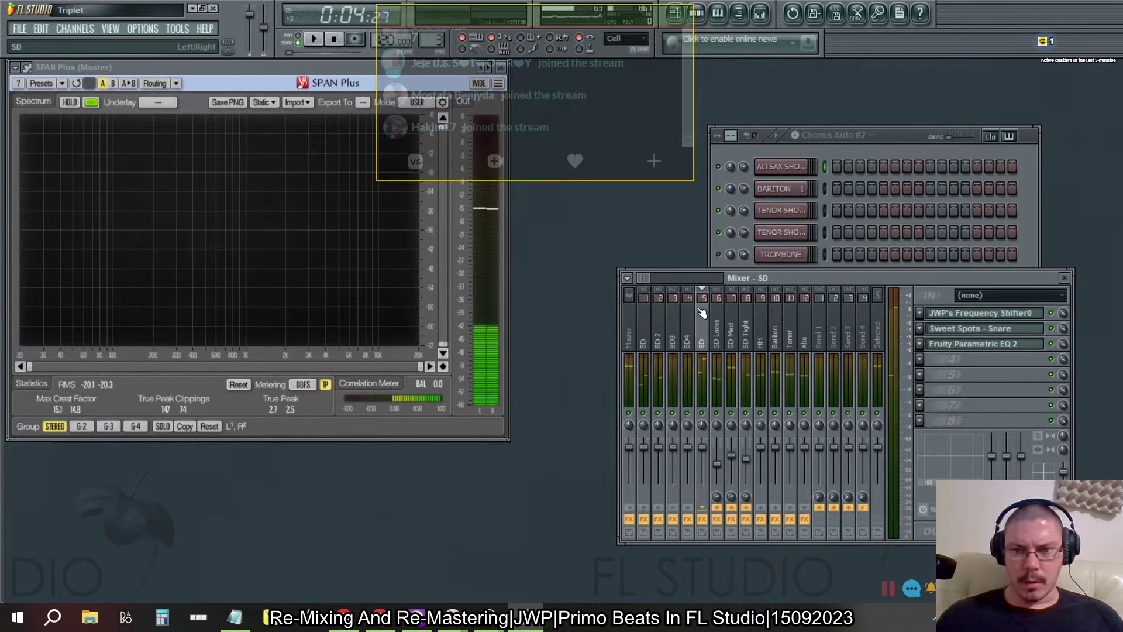
pyautogui.click(717, 326)
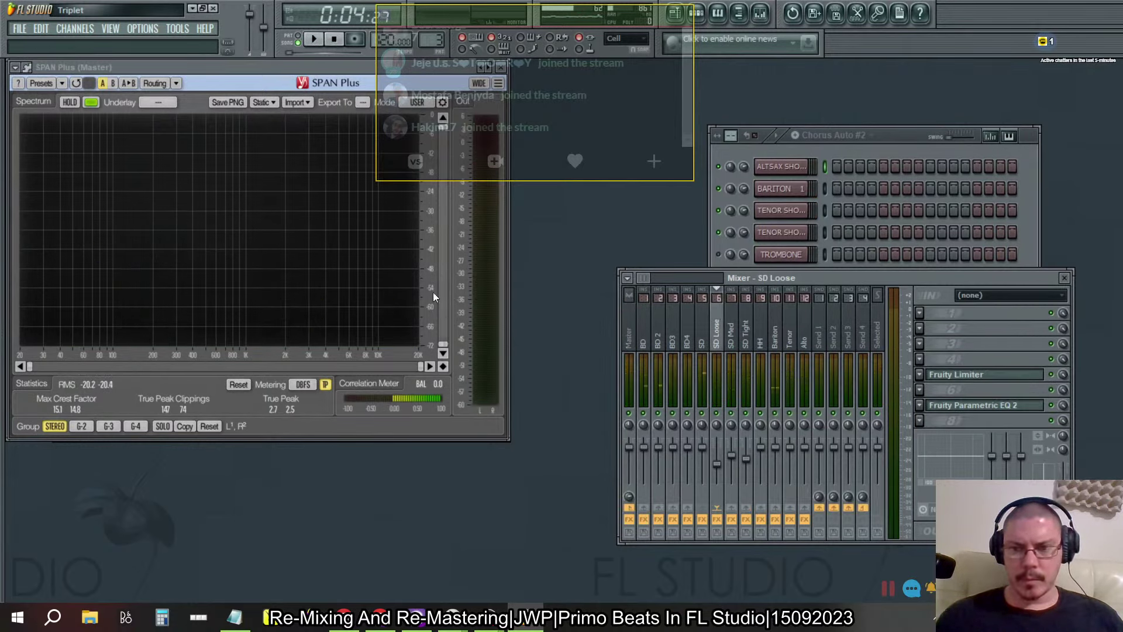
pyautogui.click(732, 328)
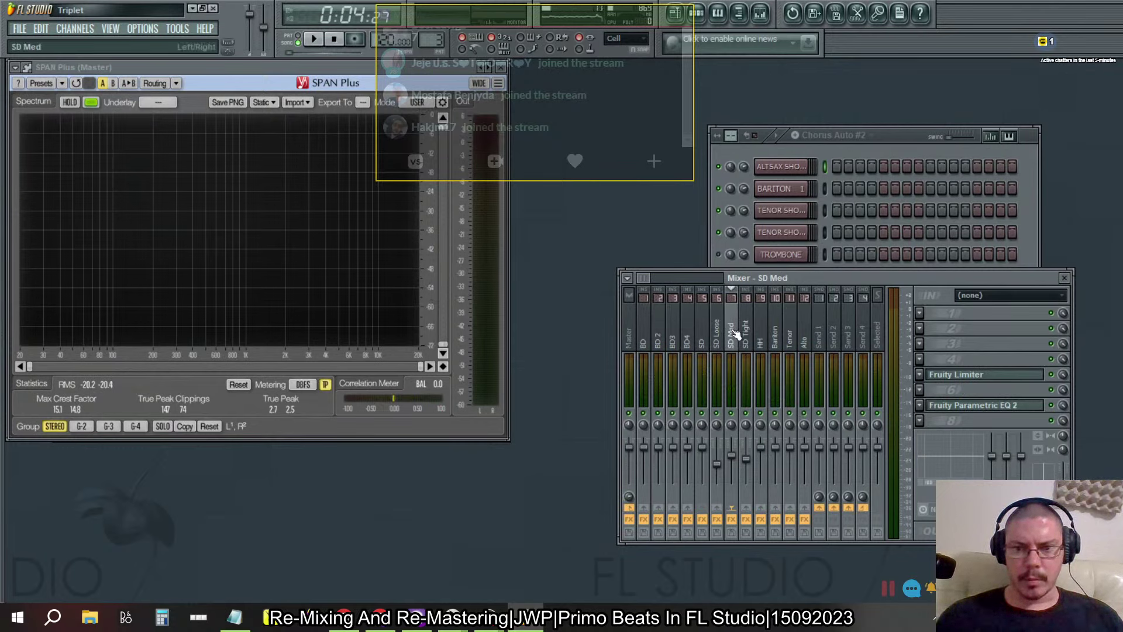
pyautogui.click(746, 330)
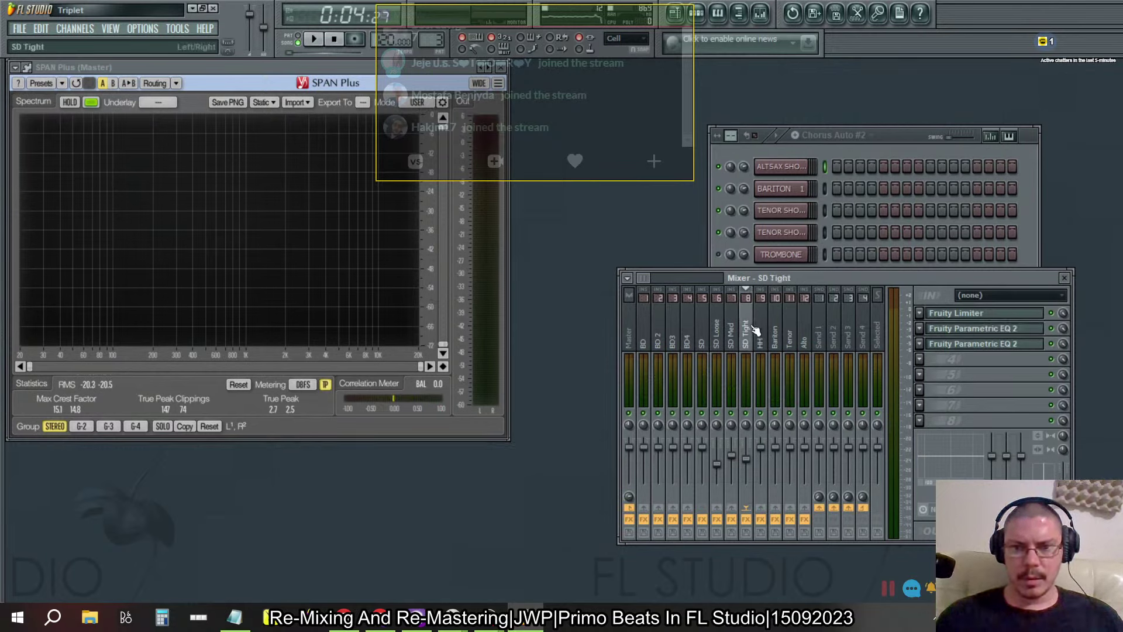
pyautogui.click(951, 344)
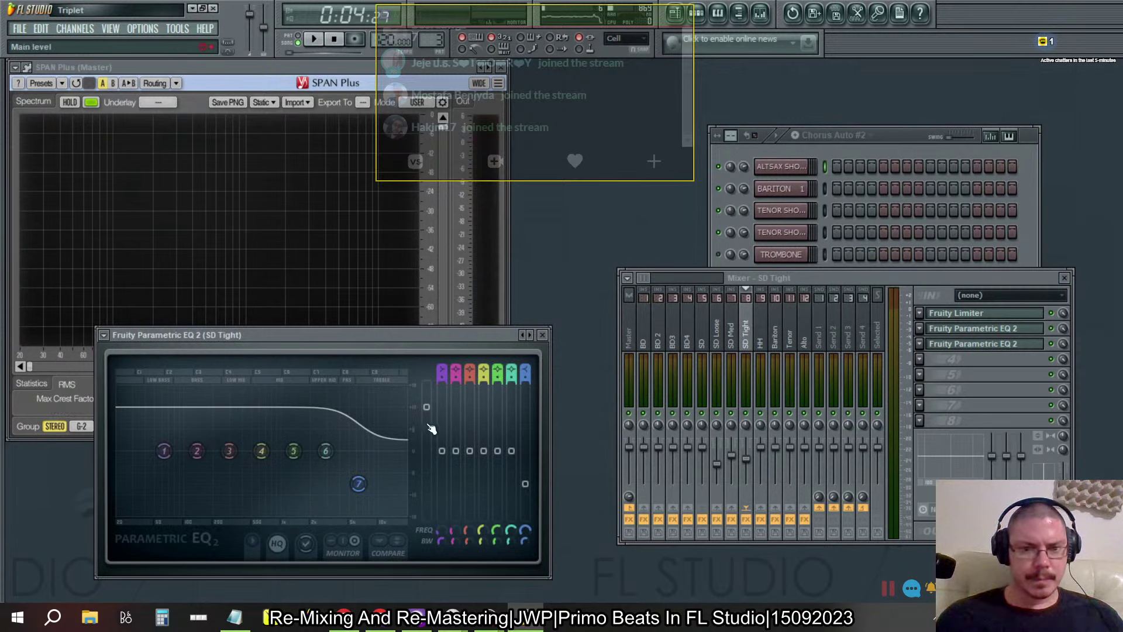
pyautogui.moveTo(426, 406); pyautogui.dragTo(426, 392)
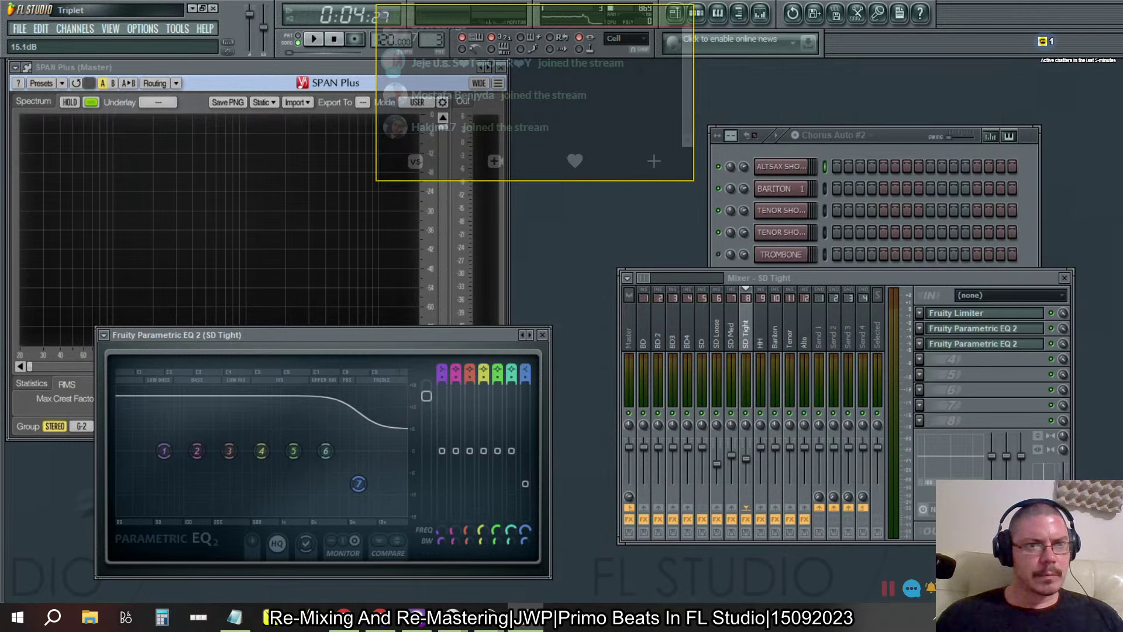
# Step: Raise the main levels of the SD Loose and SD Med parametric EQs to match SD Tight's second EQ
pyautogui.click(732, 321)
pyautogui.click(723, 327)
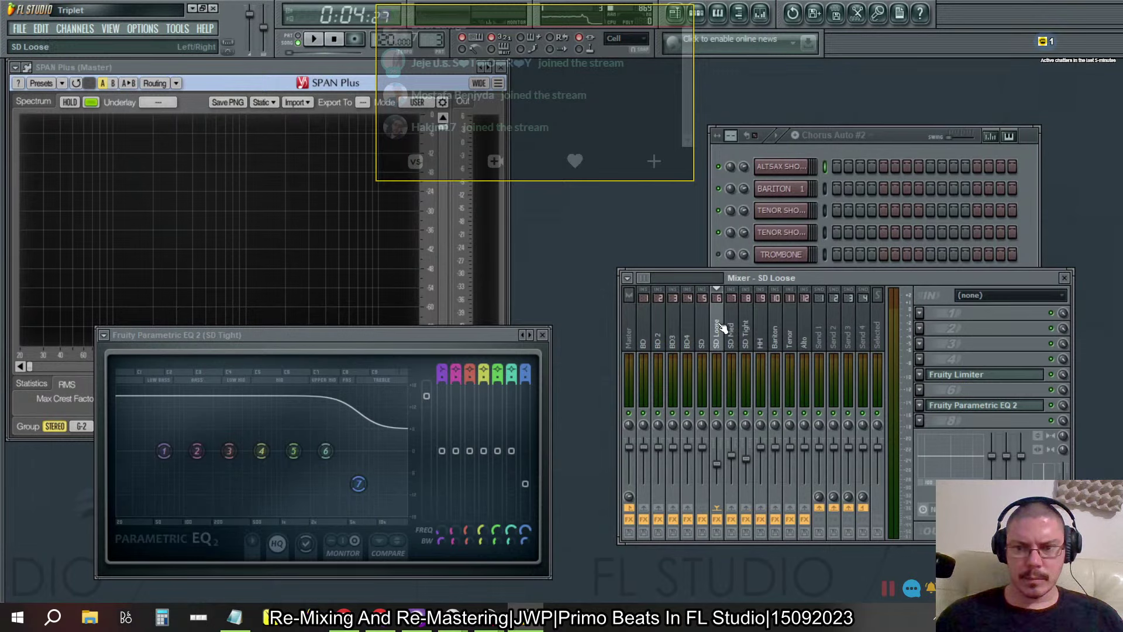
pyautogui.click(972, 406)
pyautogui.moveTo(349, 251); pyautogui.dragTo(349, 218)
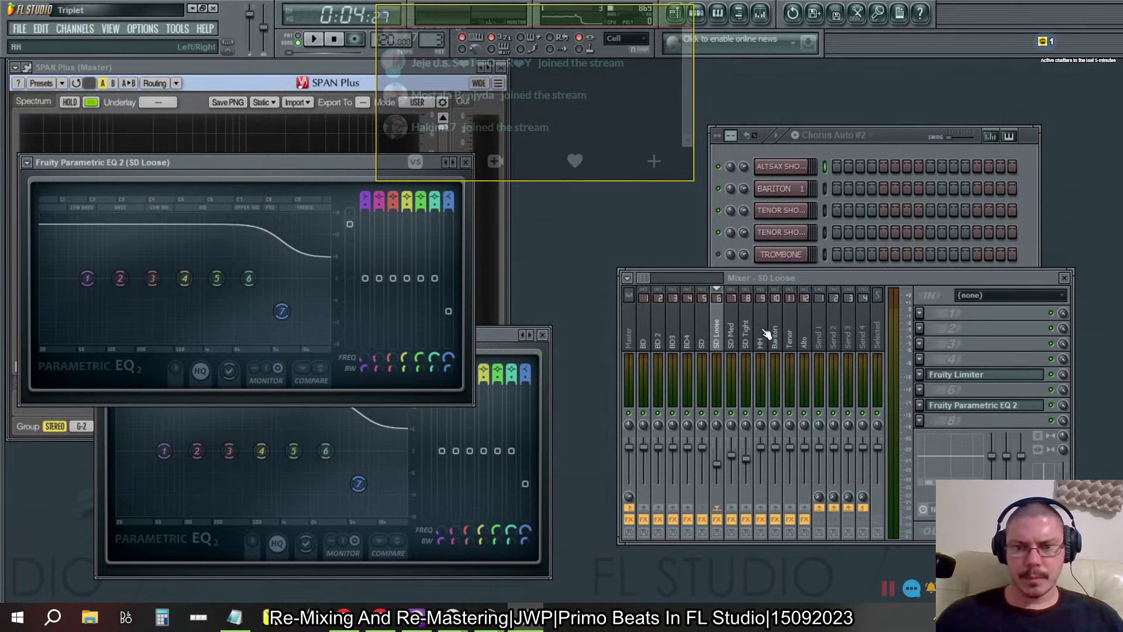
pyautogui.click(731, 340)
pyautogui.click(960, 334)
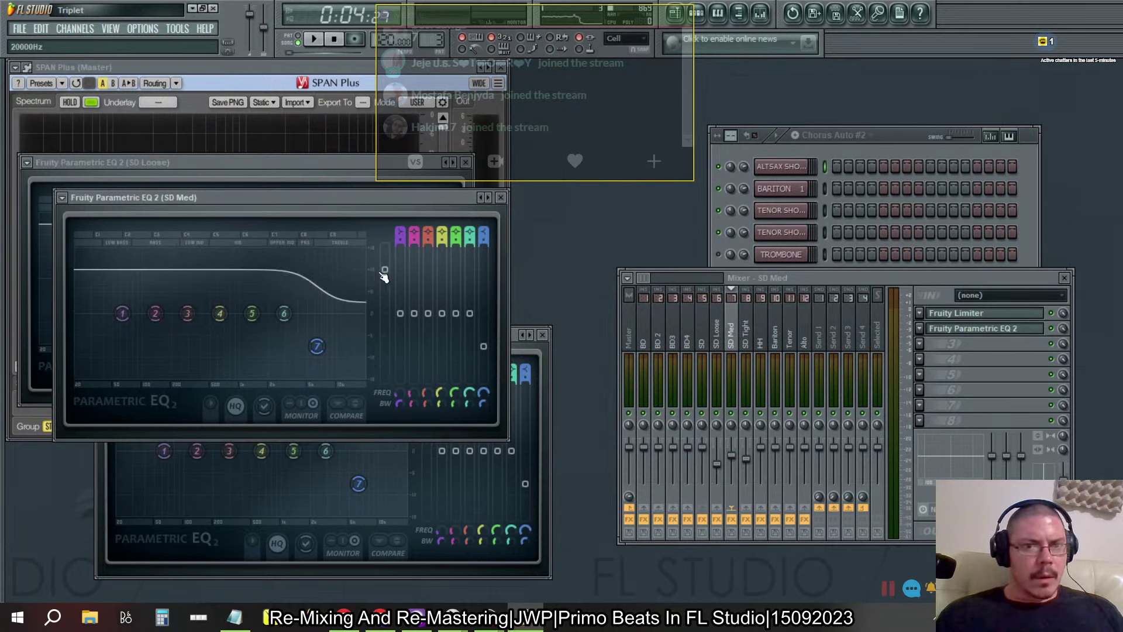
pyautogui.moveTo(384, 269); pyautogui.dragTo(385, 263)
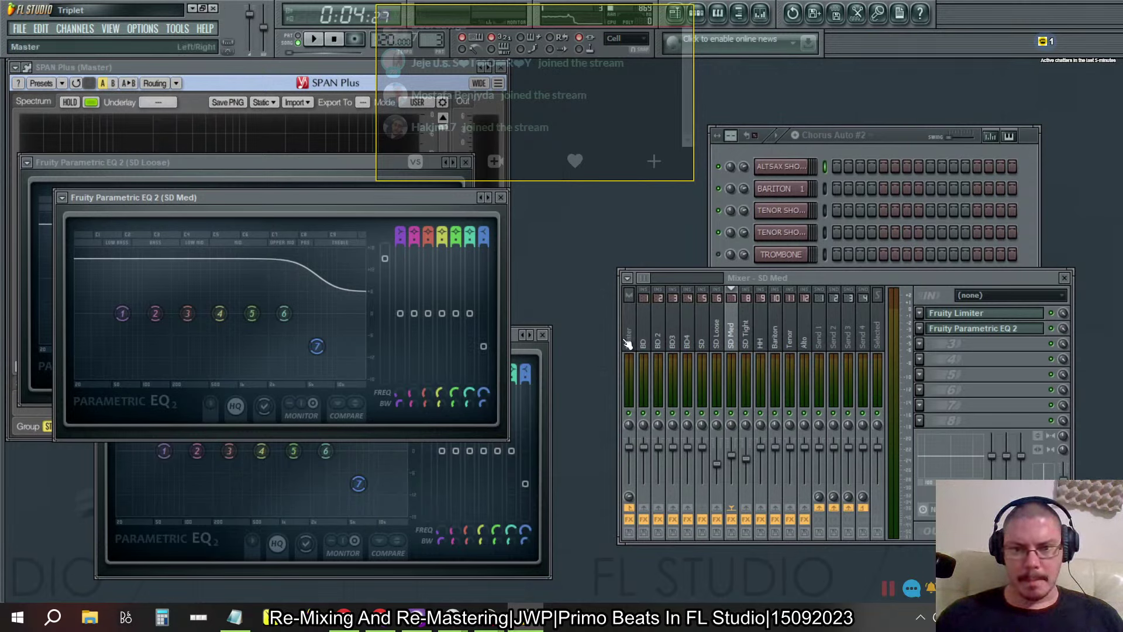
# Step: Widen the mixer to show more inserts and move the empty Insert 14 track to position 9, directly after SD Tight
pyautogui.moveTo(618, 339); pyautogui.dragTo(587, 336)
pyautogui.click(806, 344)
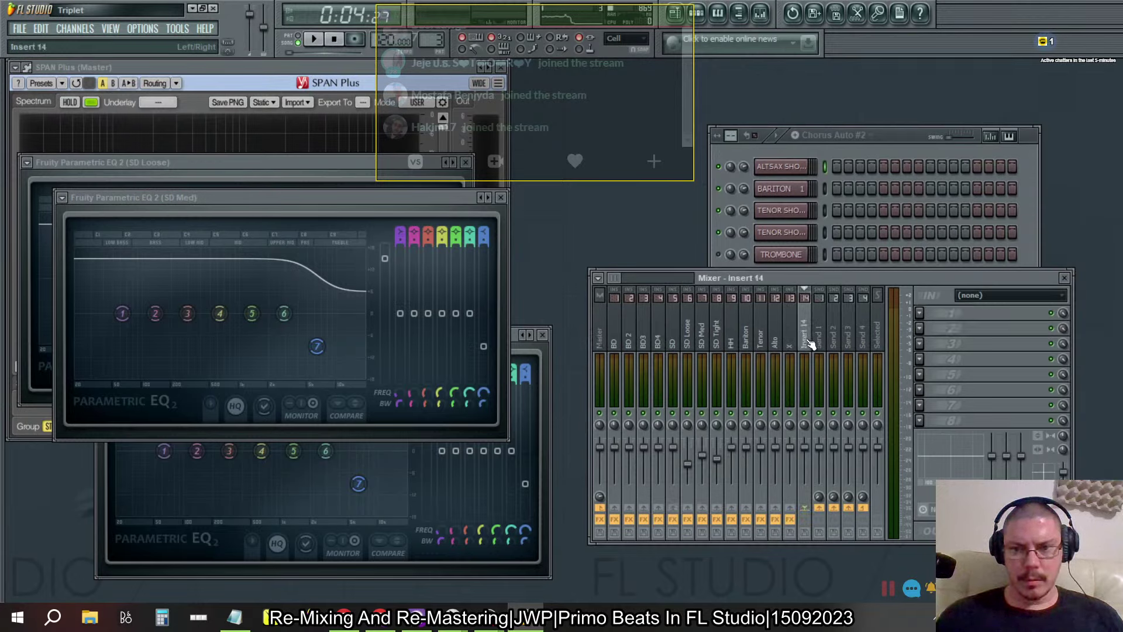
pyautogui.hotkey('alt', 'Left')
pyautogui.hotkey('alt', 'Left')
pyautogui.hotkey('alt', 'Left')
pyautogui.hotkey('alt', 'Left')
pyautogui.hotkey('alt', 'Left')
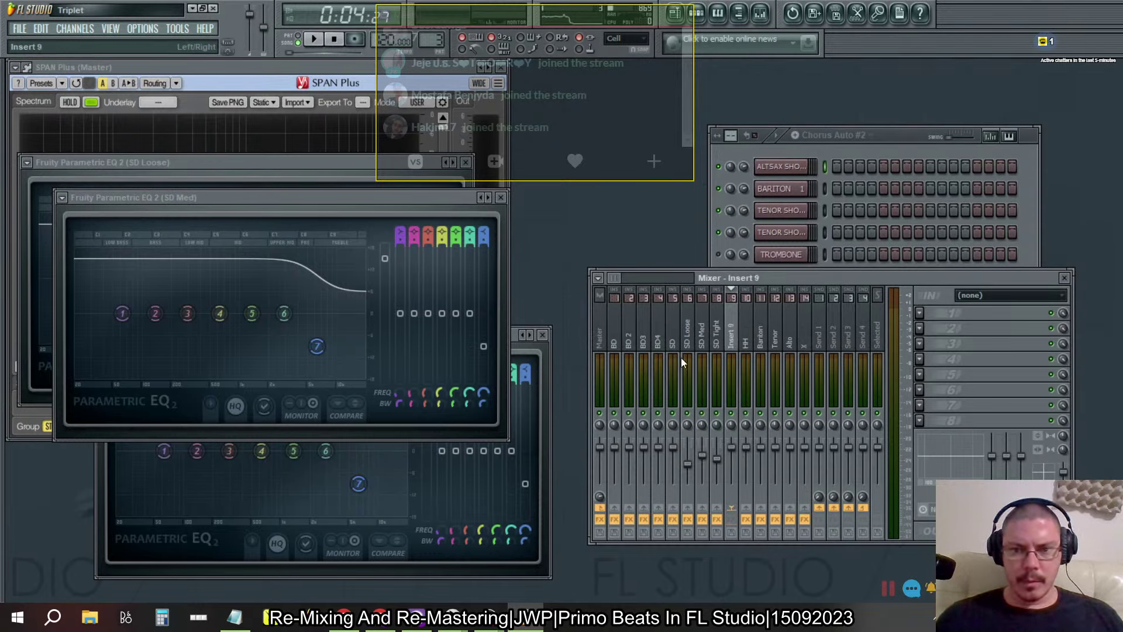
# Step: Disconnect SD Loose, SD Med and SD Tight from the Master and send SD Tight to Insert 9
pyautogui.click(689, 325)
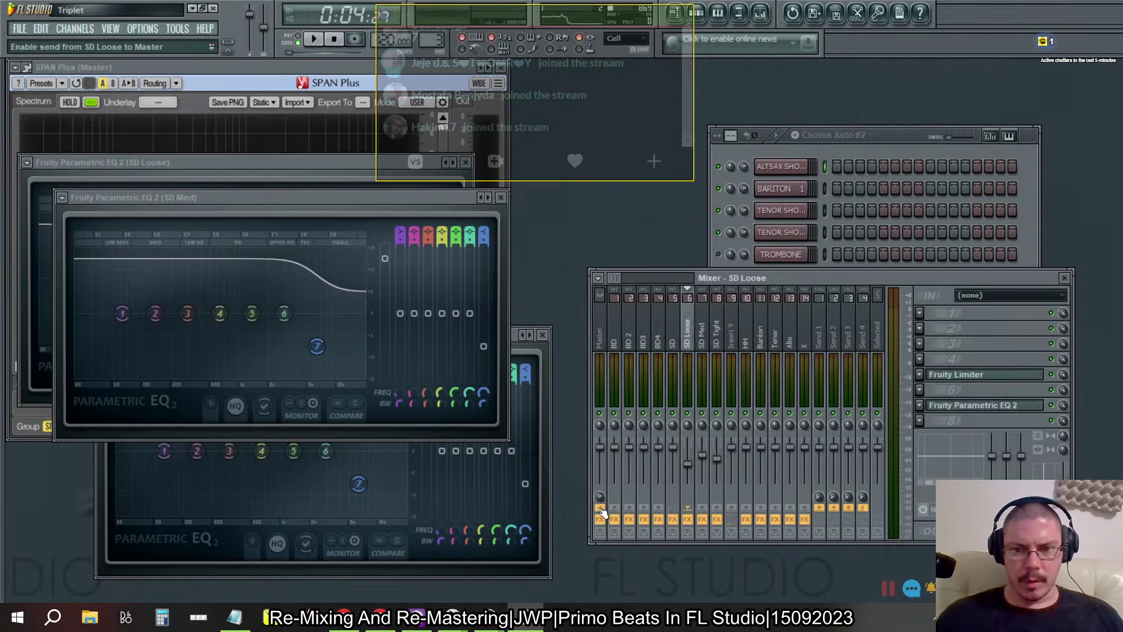
pyautogui.click(704, 324)
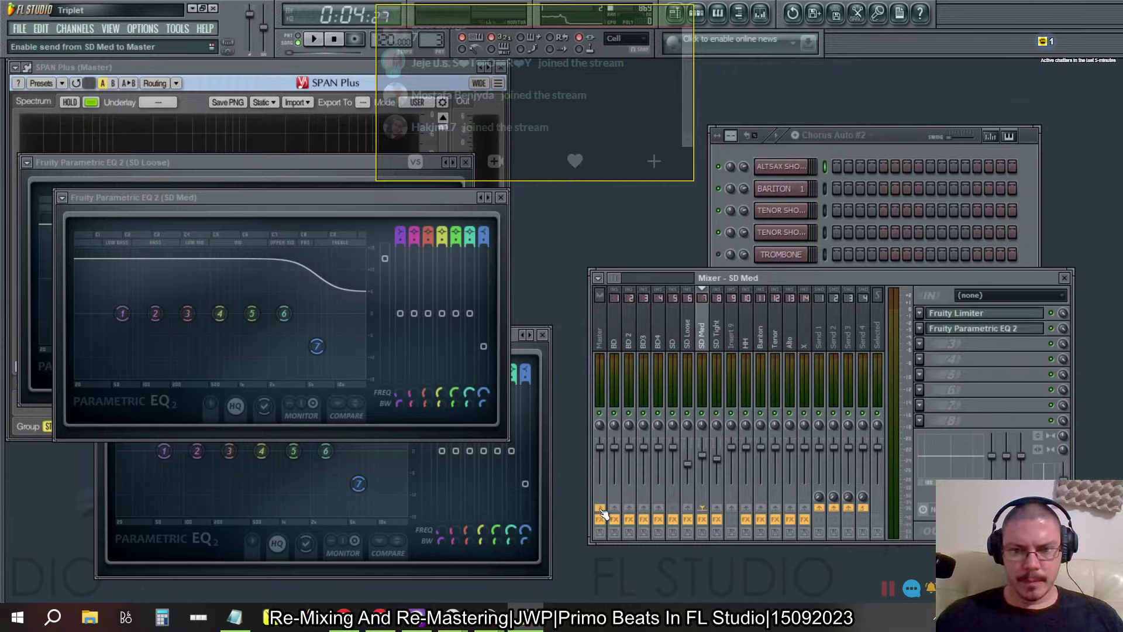
pyautogui.click(716, 331)
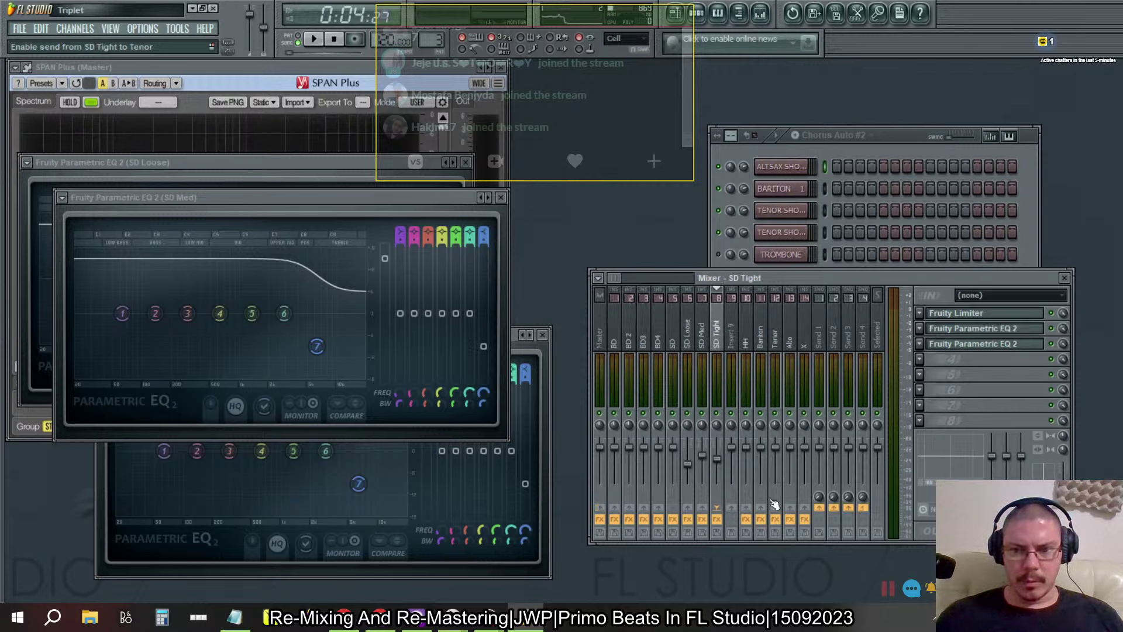
pyautogui.click(735, 335)
pyautogui.click(719, 336)
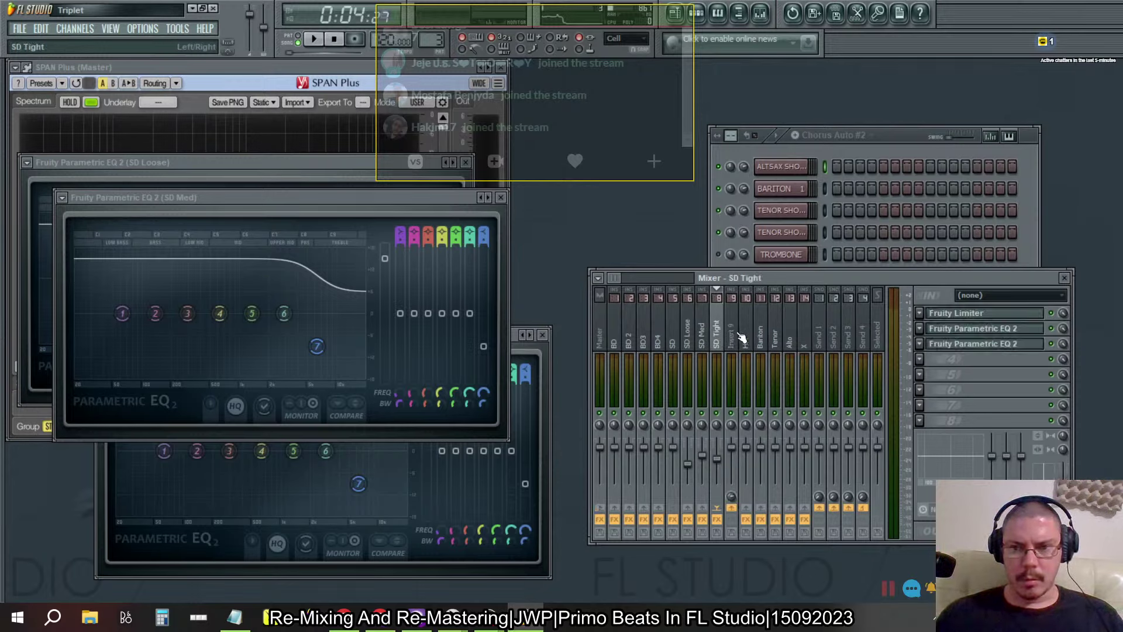
# Step: Copy the snare tracks' high-shelf parametric EQ to Insert 9 and remove the parametric EQ from SD Loose
pyautogui.click(920, 348)
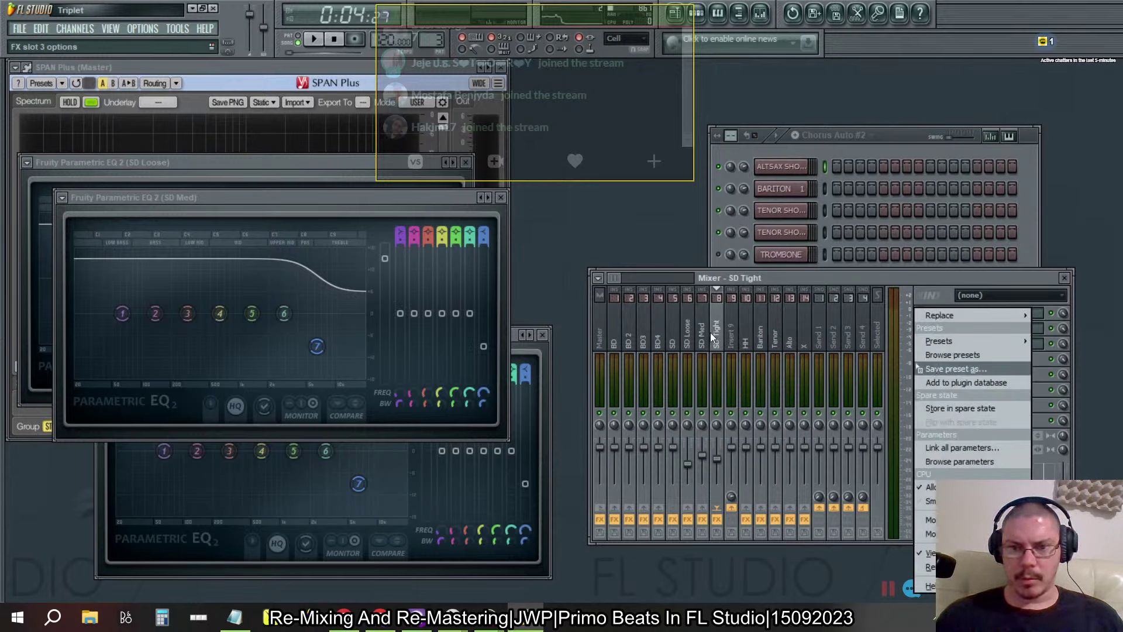
pyautogui.moveTo(732, 335)
pyautogui.mouseDown()
pyautogui.moveTo(799, 342)
pyautogui.moveTo(733, 332)
pyautogui.mouseUp()
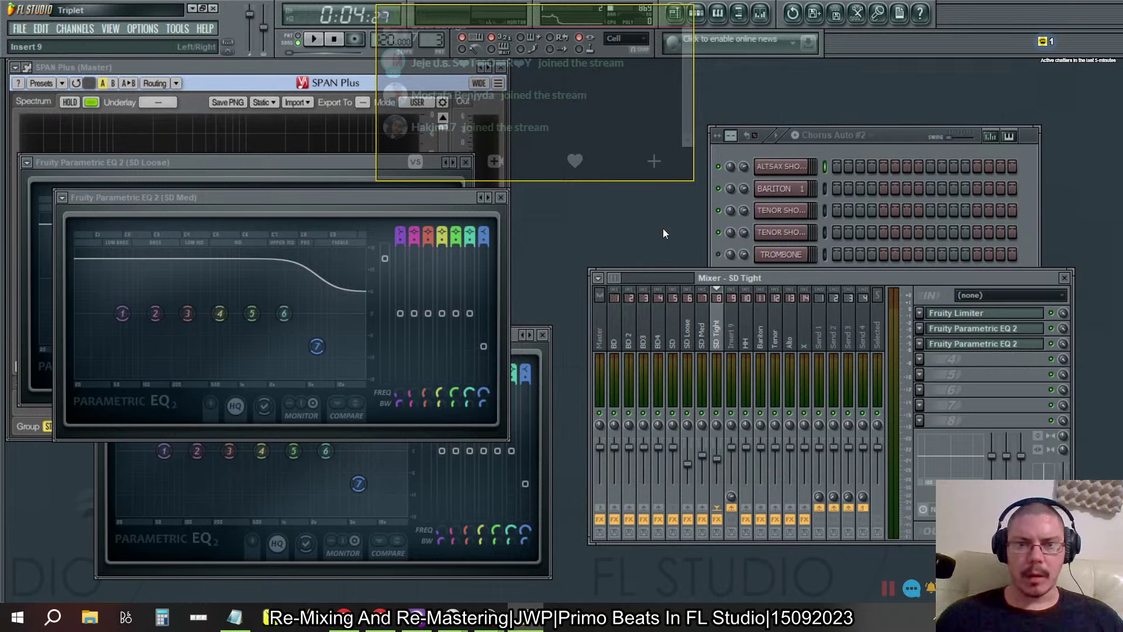
pyautogui.click(703, 342)
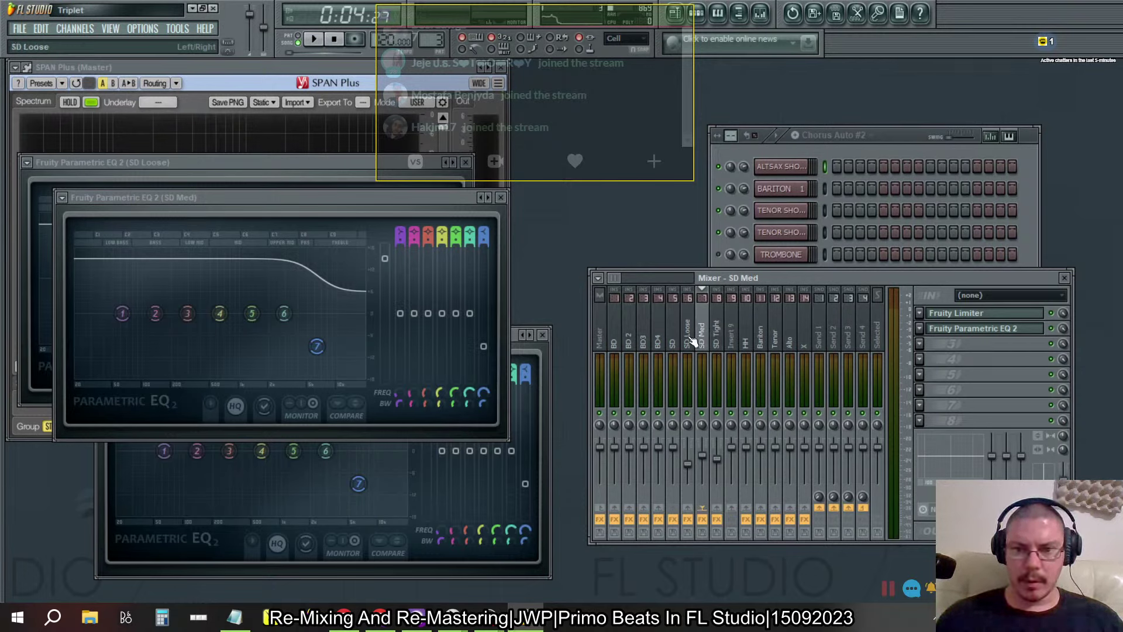
pyautogui.click(689, 339)
pyautogui.click(919, 405)
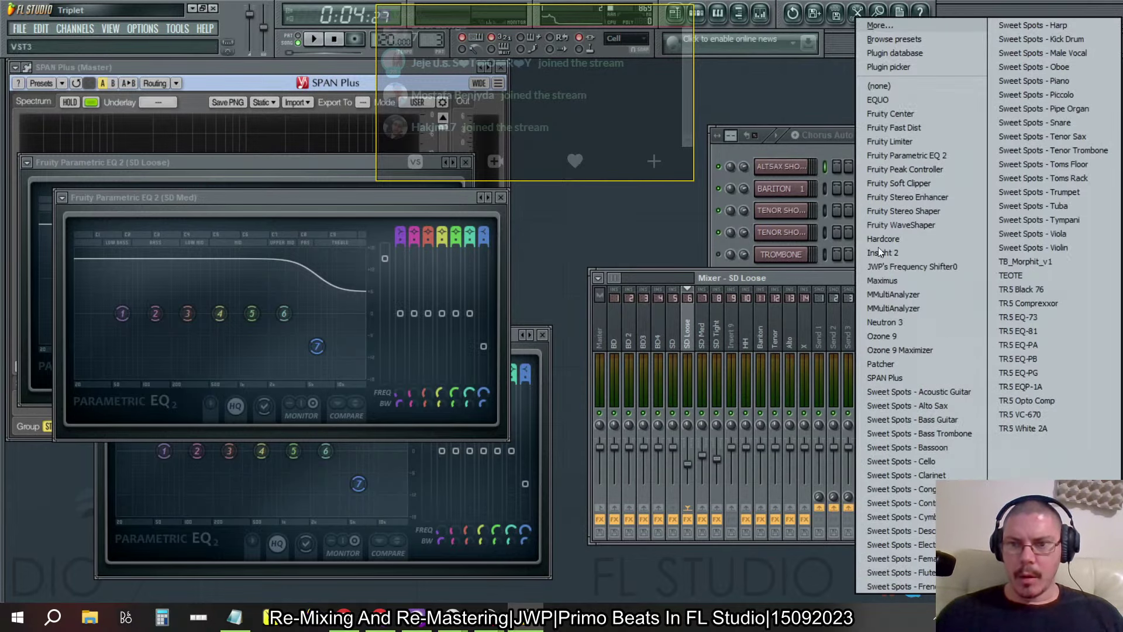
pyautogui.click(886, 89)
pyautogui.click(708, 327)
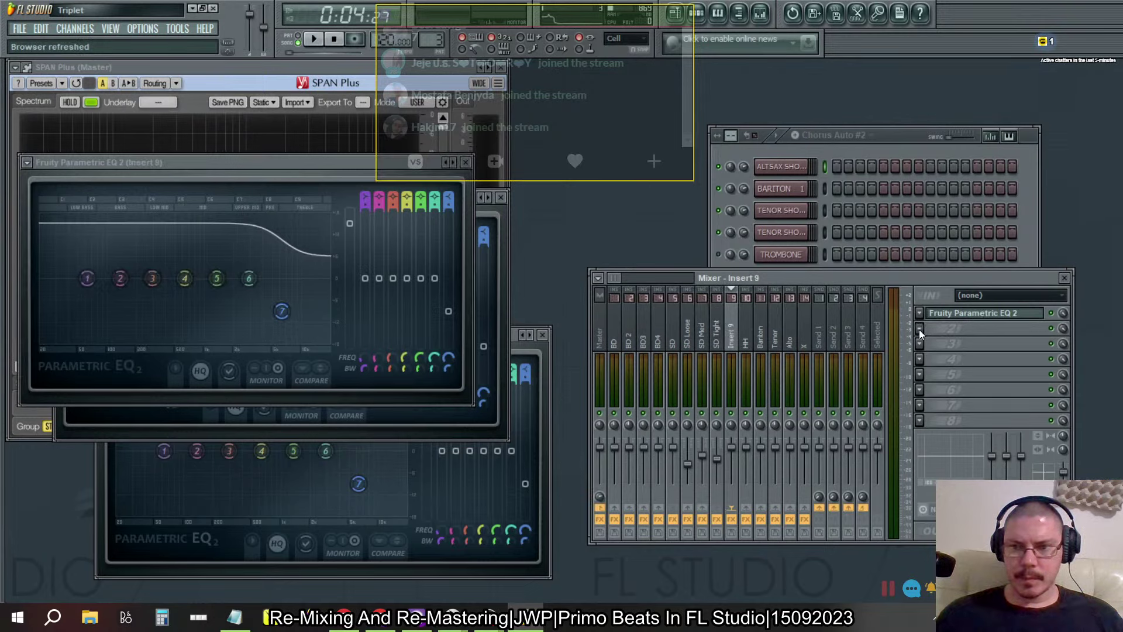
# Step: Try to remove the parametric EQ from the SD Med track by replacing it with (none)
pyautogui.click(918, 328)
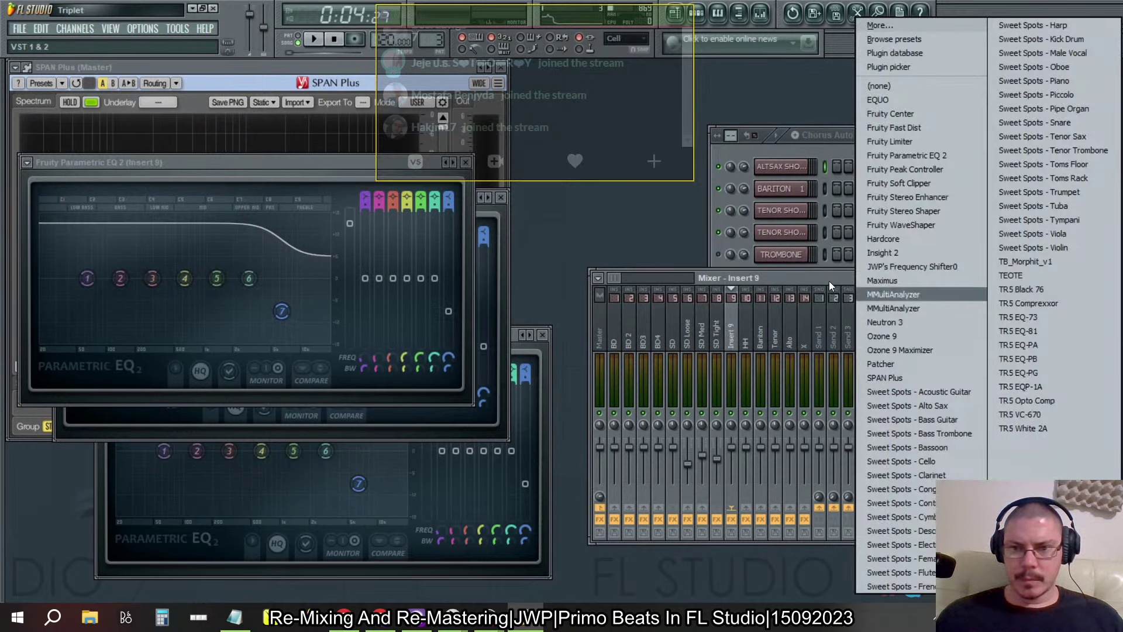
pyautogui.click(737, 336)
pyautogui.click(708, 343)
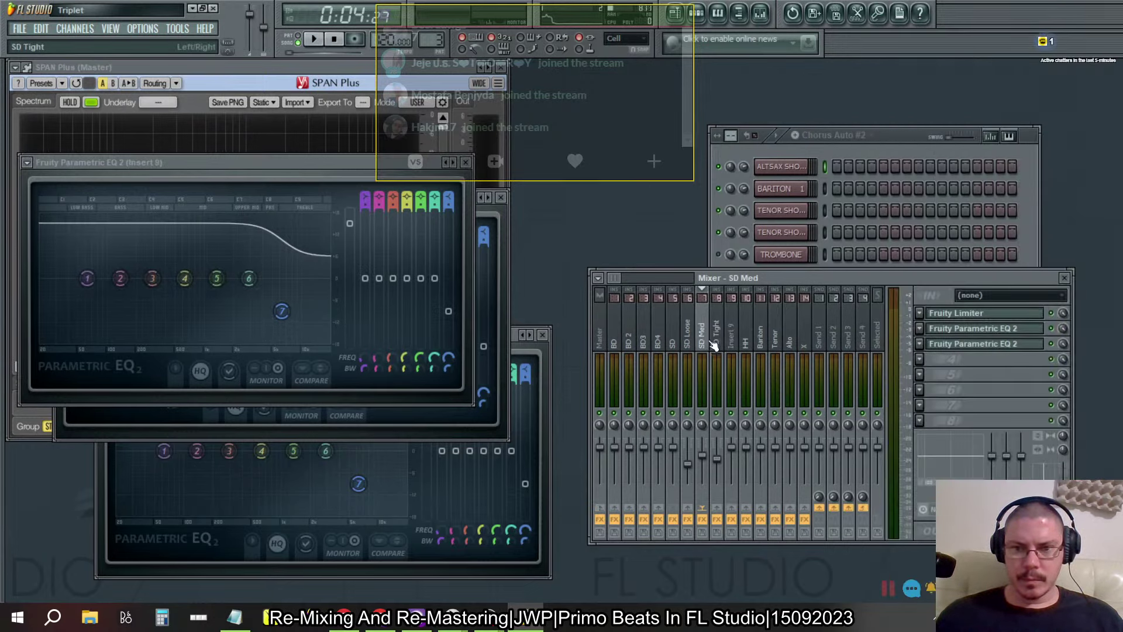
pyautogui.rightClick(933, 331)
pyautogui.moveTo(960, 318)
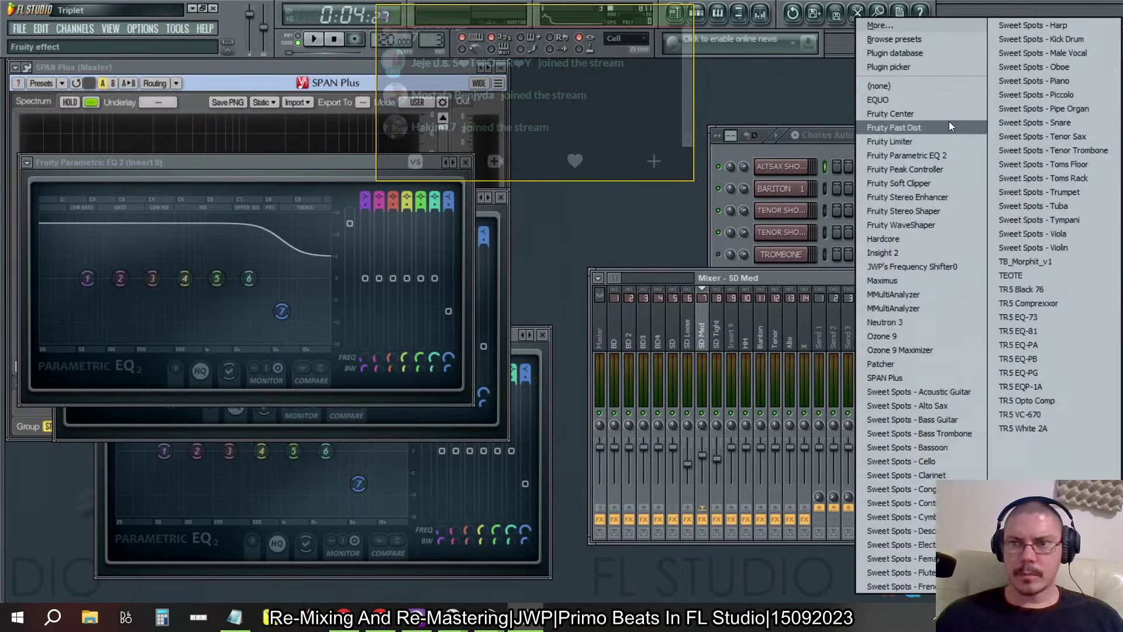
pyautogui.click(919, 89)
# Step: Remove SD Tight's second parametric EQ by replacing that effect slot with (none)
pyautogui.click(725, 330)
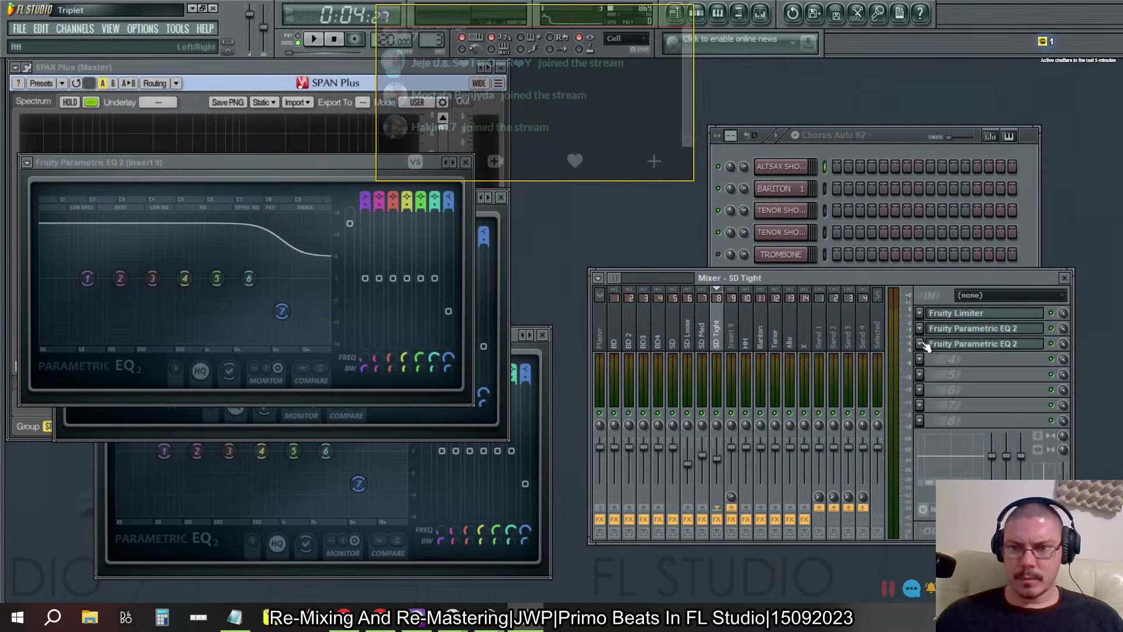
pyautogui.click(959, 330)
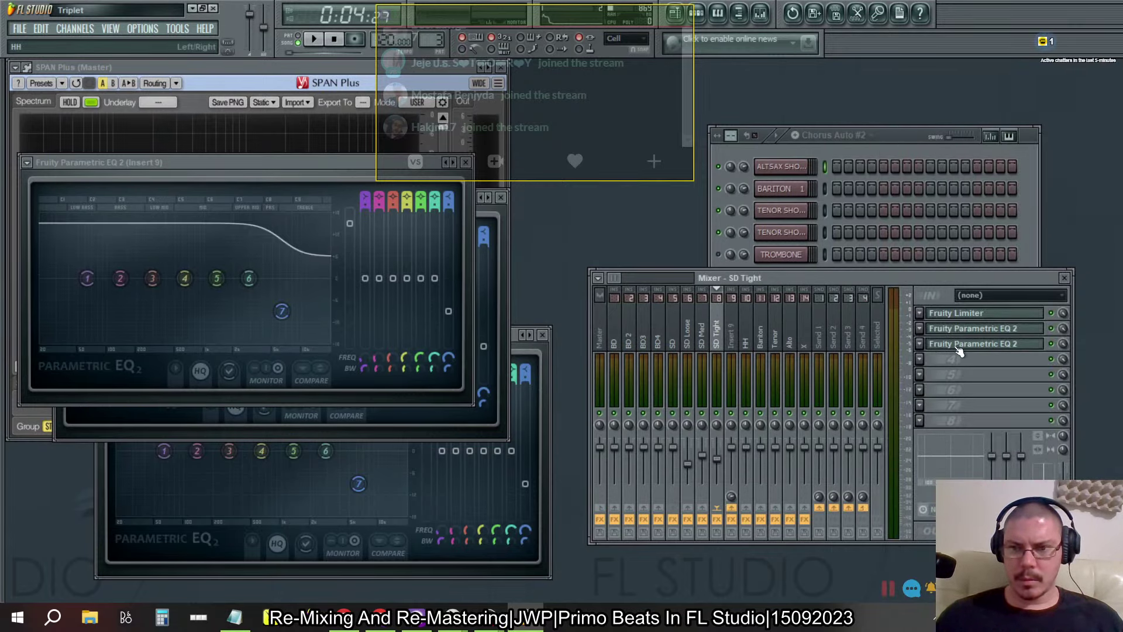
pyautogui.click(958, 348)
pyautogui.click(957, 348)
pyautogui.click(957, 348)
pyautogui.click(919, 358)
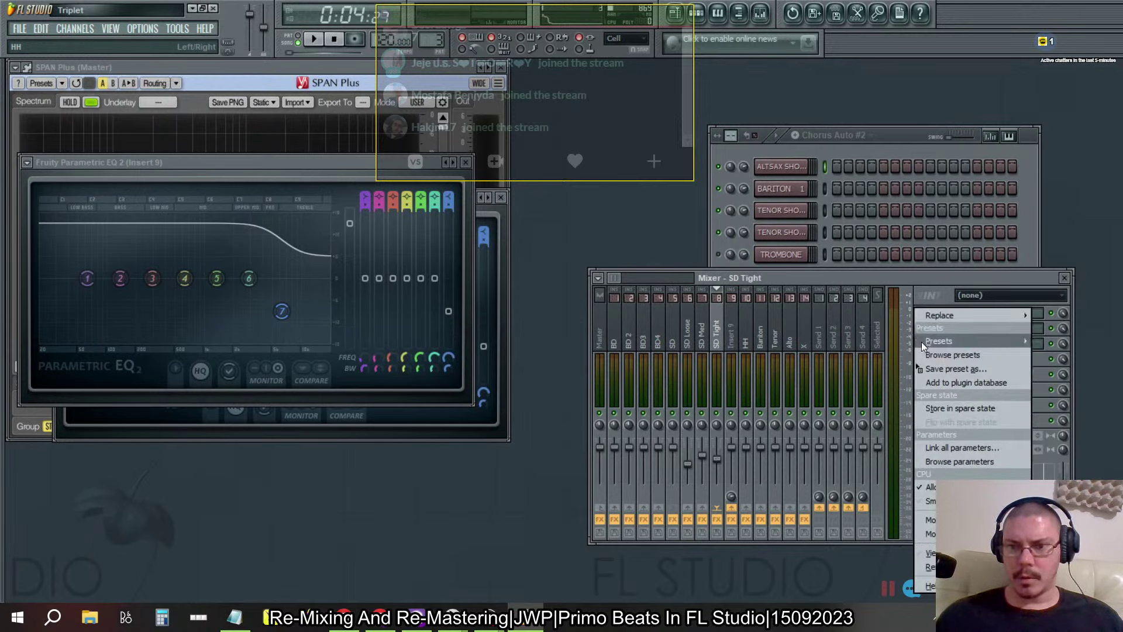
pyautogui.moveTo(937, 316)
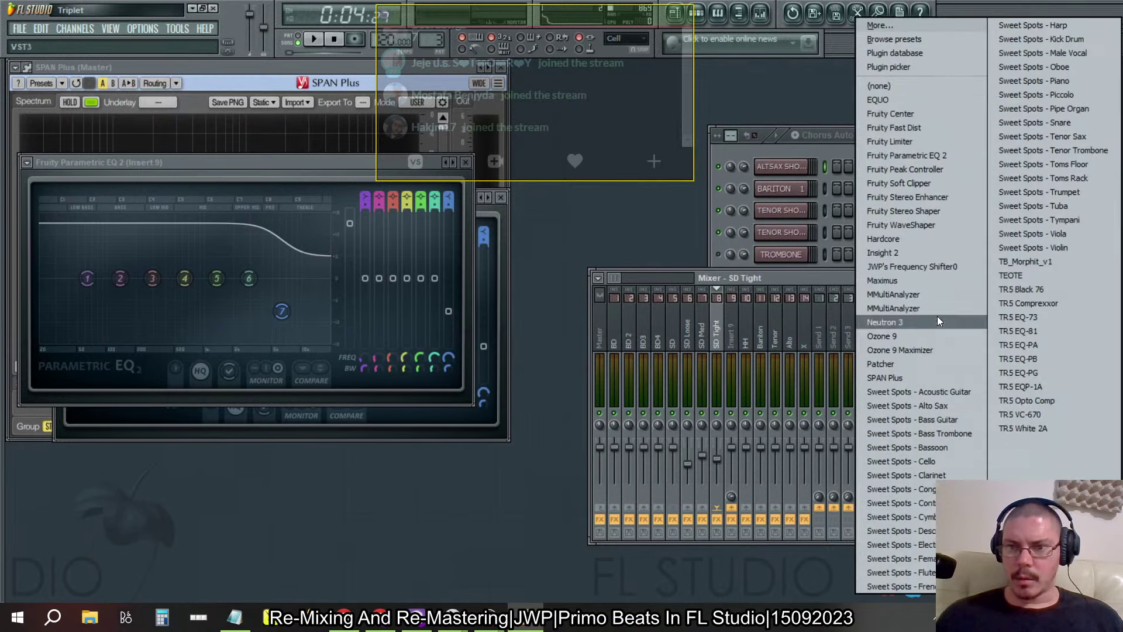
pyautogui.click(903, 98)
pyautogui.click(921, 345)
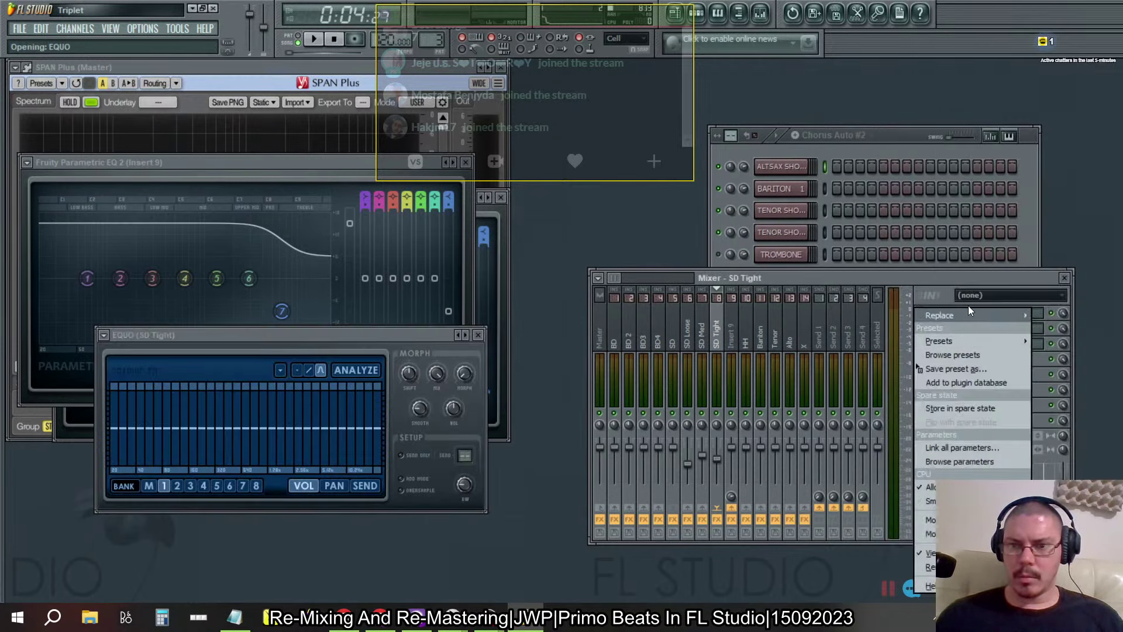
pyautogui.moveTo(963, 312)
pyautogui.click(900, 86)
# Step: Rename the Insert 9 mixer track as SD Out
pyautogui.click(731, 326)
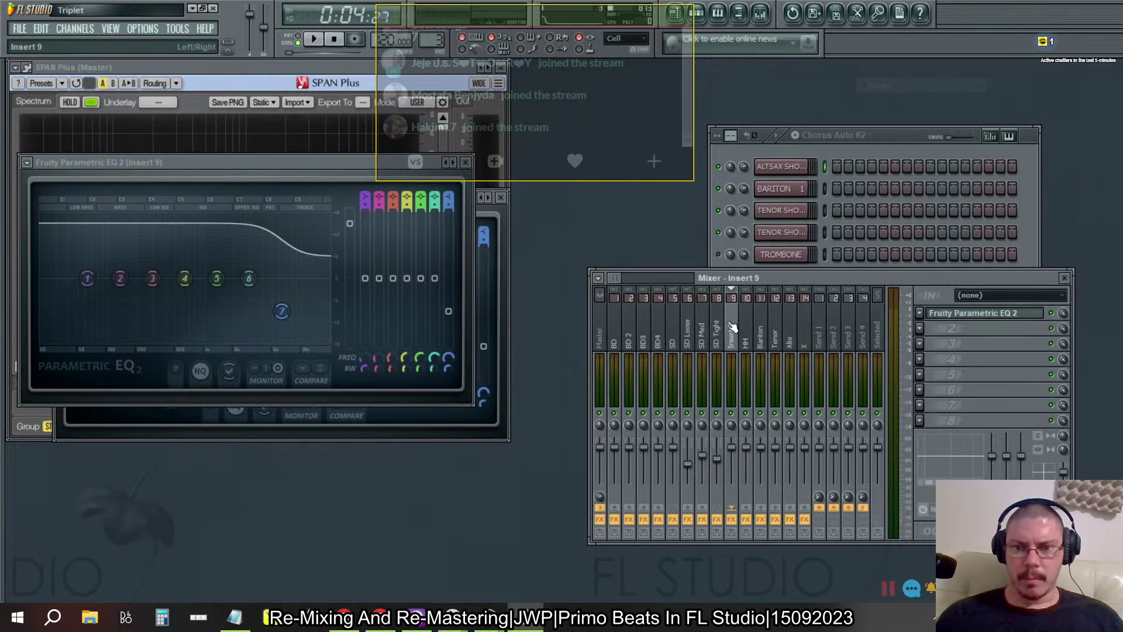
pyautogui.click(731, 326)
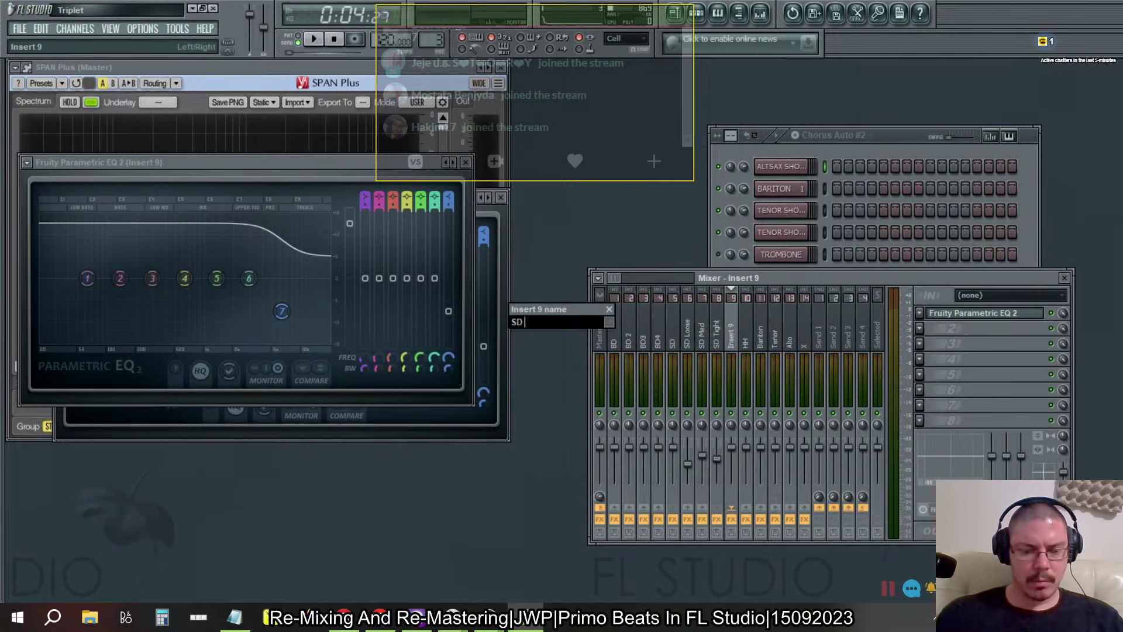
pyautogui.write('SD Out')
pyautogui.press('Return')
# Step: Route the SD Loose and SD Med tracks to SD Out, select SD Out and start playback
pyautogui.click(717, 327)
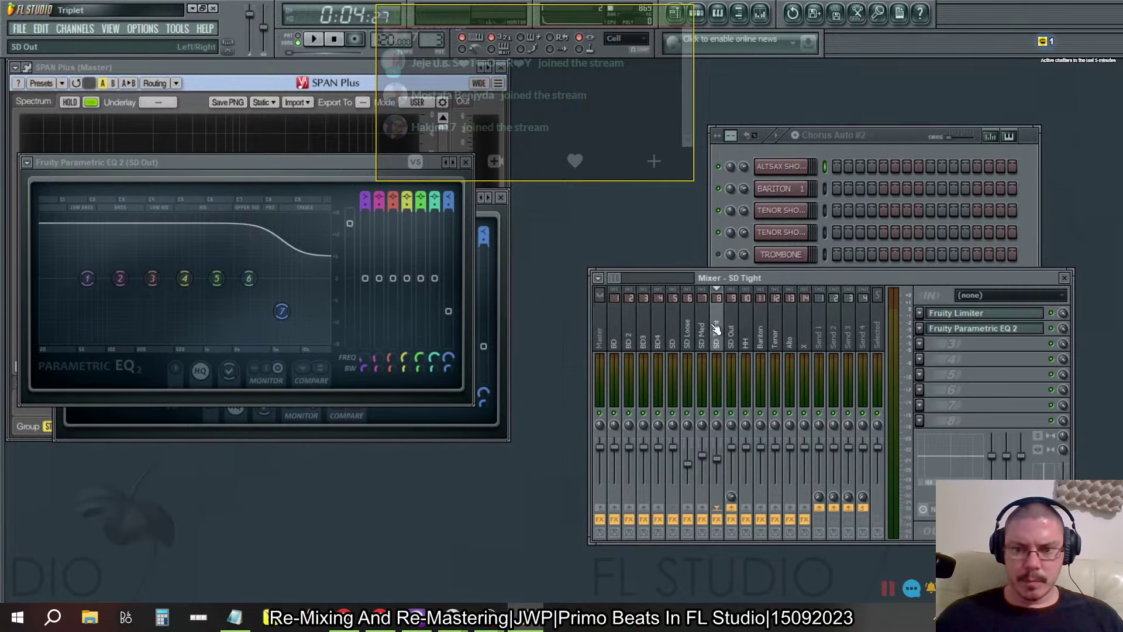
pyautogui.click(702, 328)
pyautogui.click(690, 330)
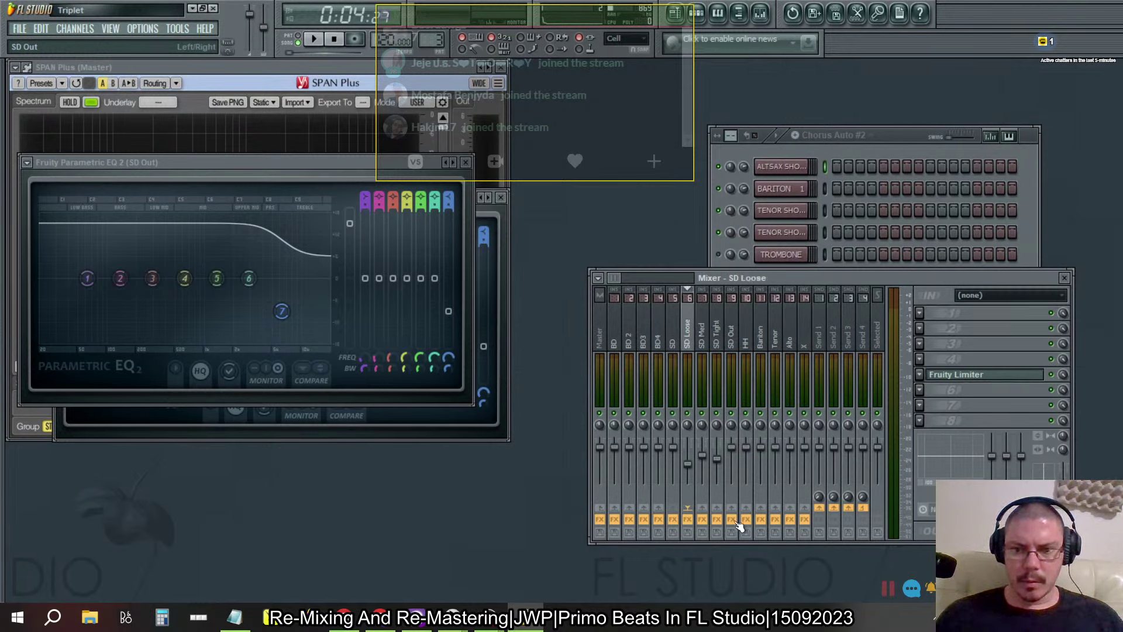
pyautogui.click(702, 333)
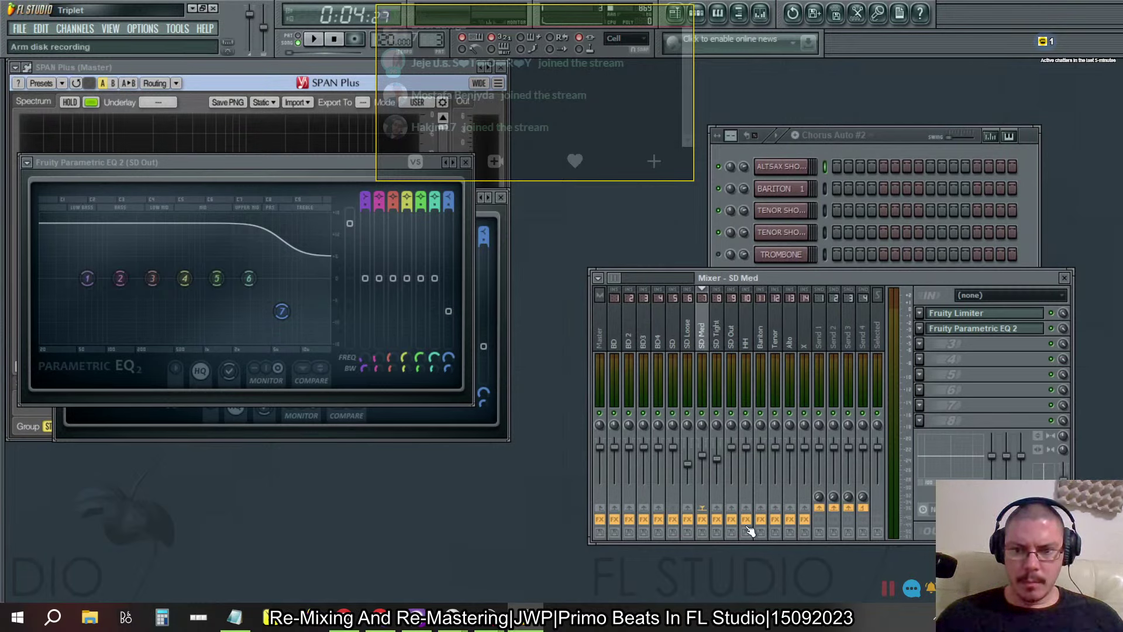
pyautogui.click(735, 331)
pyautogui.press('space')
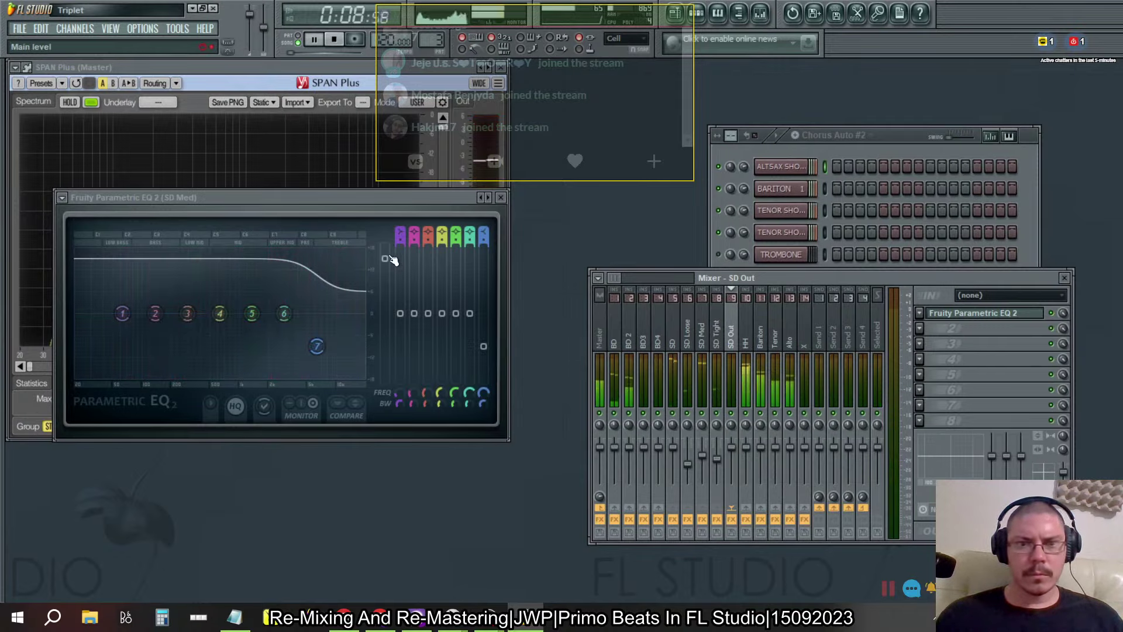
# Step: Lower the main level of SD Med's Fruity Parametric EQ 2 and set the track's third effect slot to (none)
pyautogui.moveTo(360, 198); pyautogui.dragTo(428, 321)
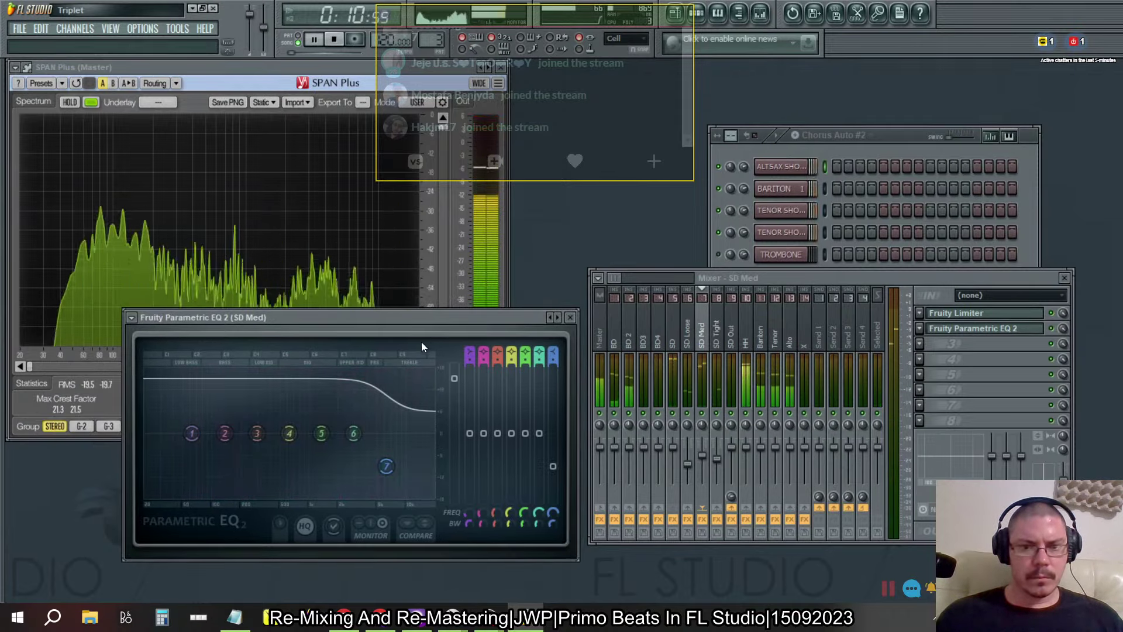
pyautogui.moveTo(454, 378); pyautogui.dragTo(454, 408)
pyautogui.click(972, 328)
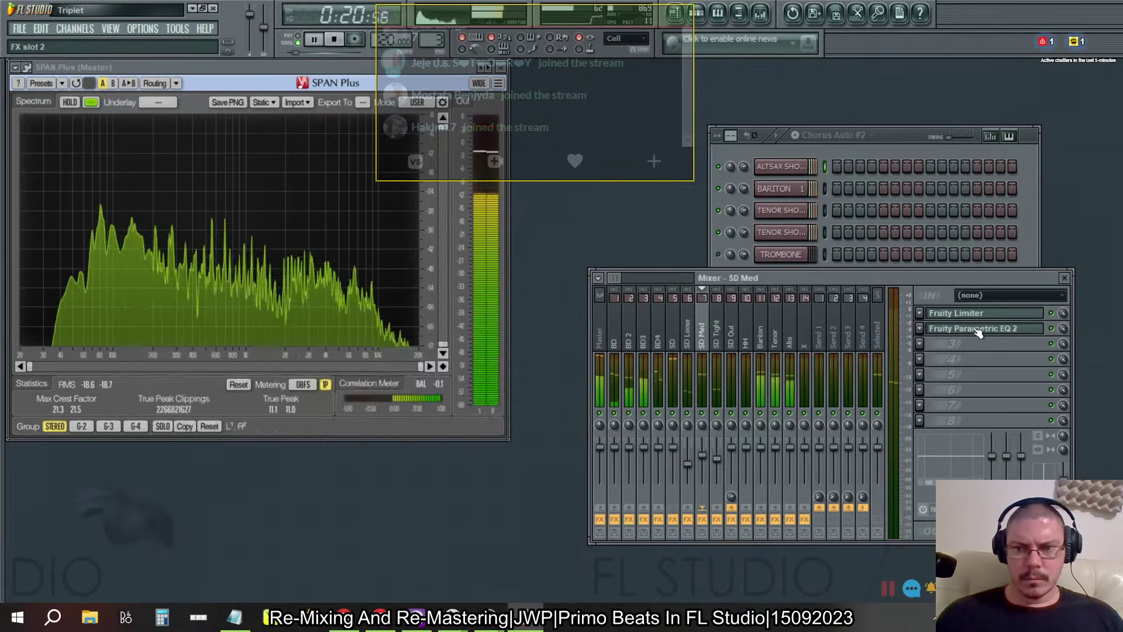
pyautogui.click(973, 328)
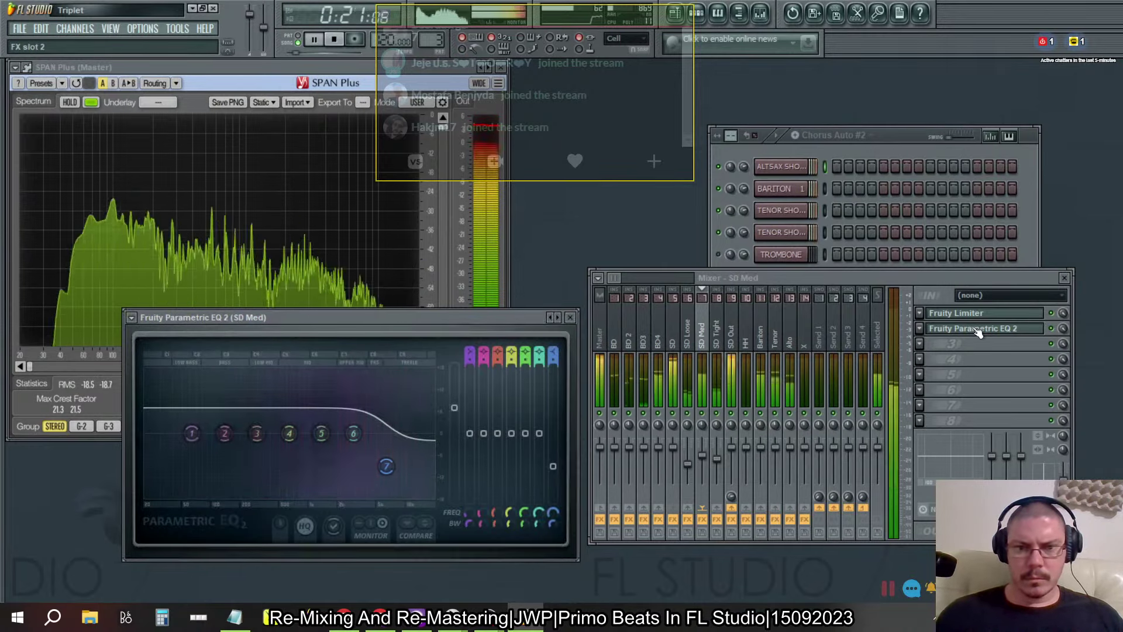
pyautogui.click(920, 343)
pyautogui.moveTo(940, 318)
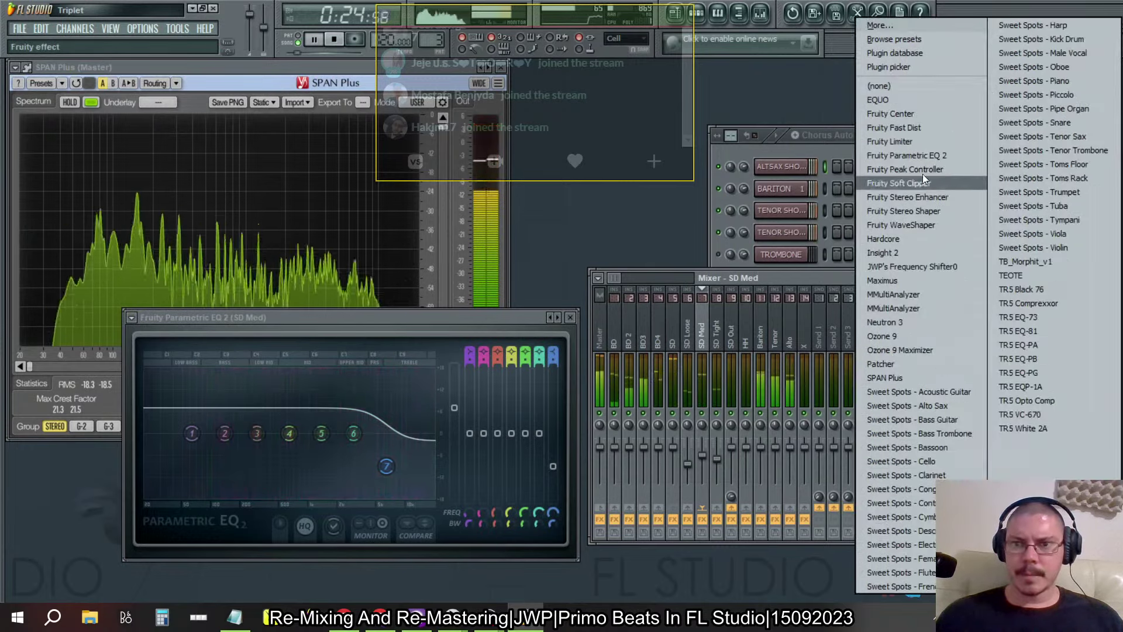
pyautogui.click(910, 86)
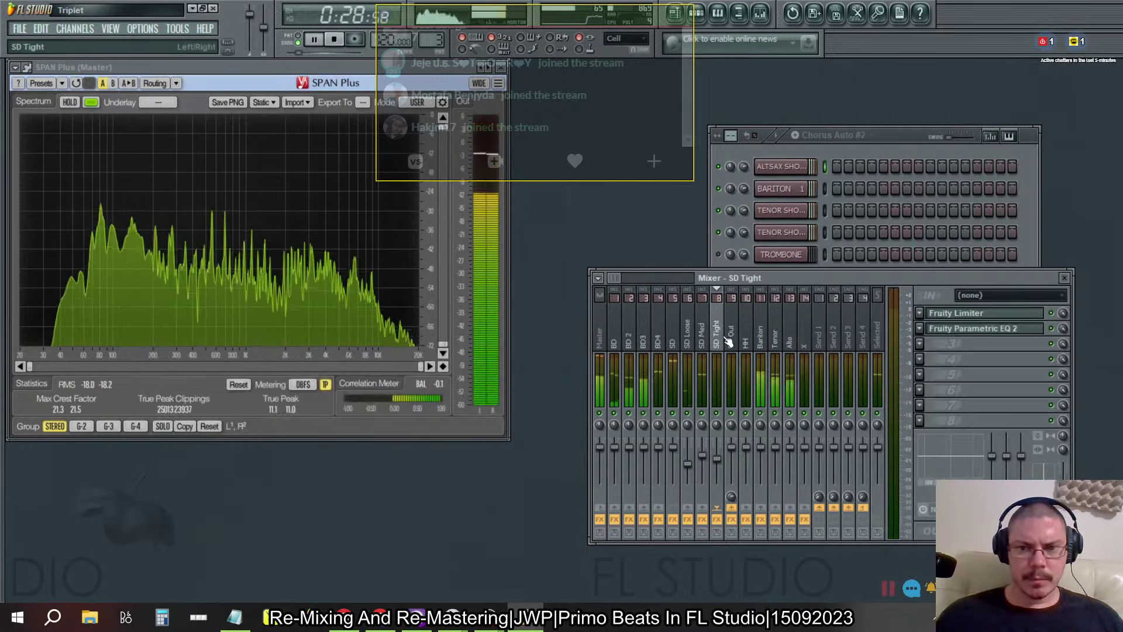
# Step: Slightly raise the band 7 level and the main level of SD Out's Fruity Parametric EQ 2, and close it
pyautogui.click(718, 339)
pyautogui.click(730, 338)
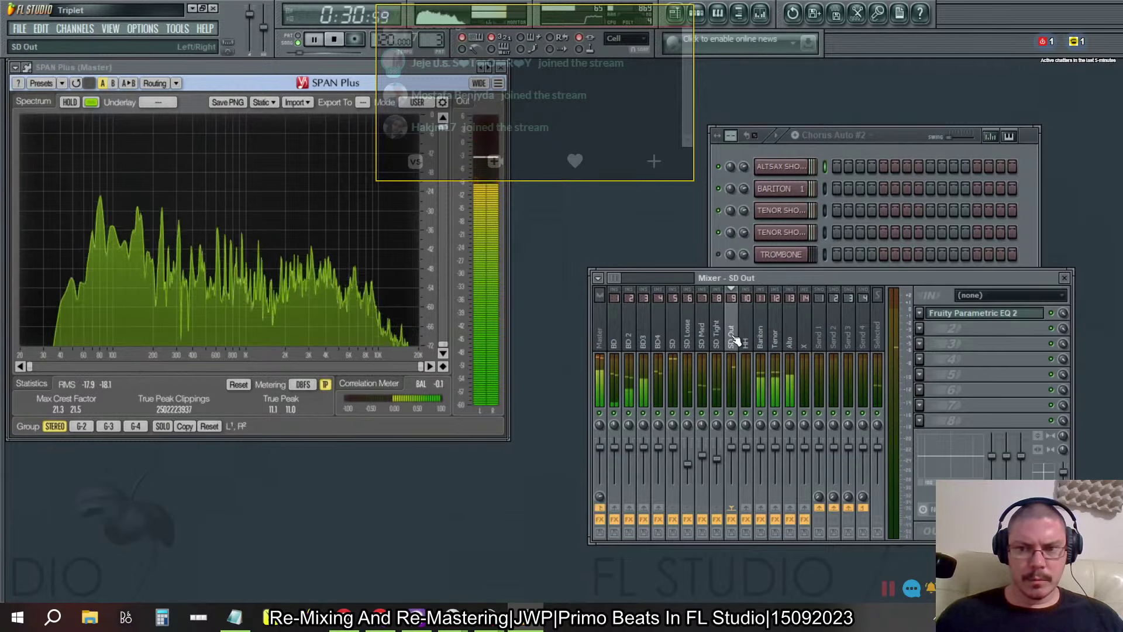
pyautogui.click(971, 313)
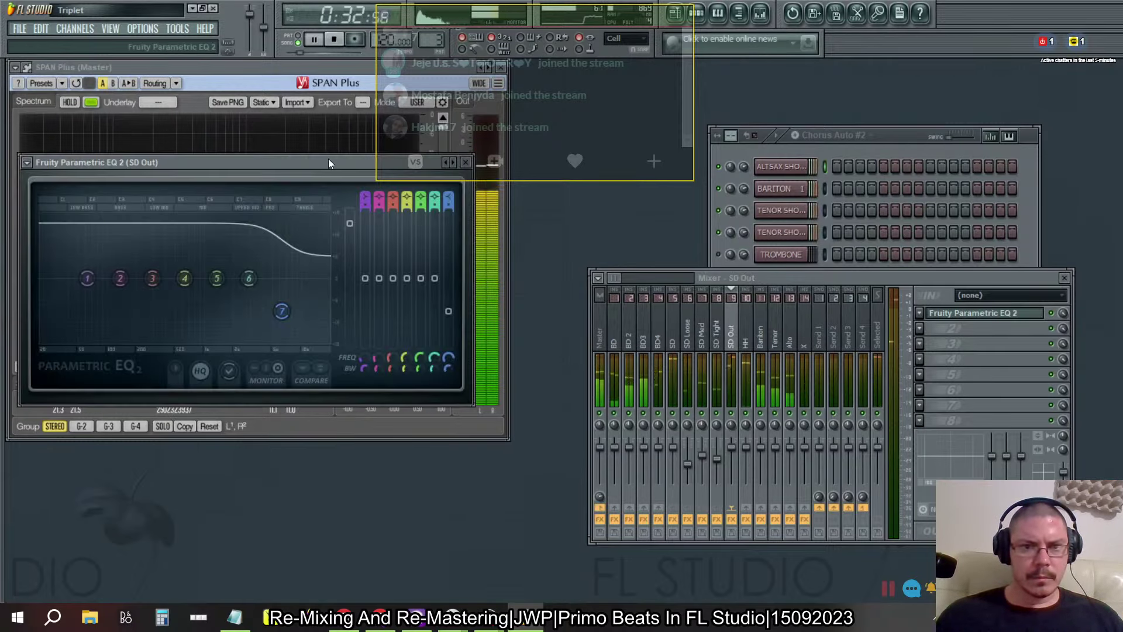
pyautogui.moveTo(328, 161); pyautogui.dragTo(557, 301)
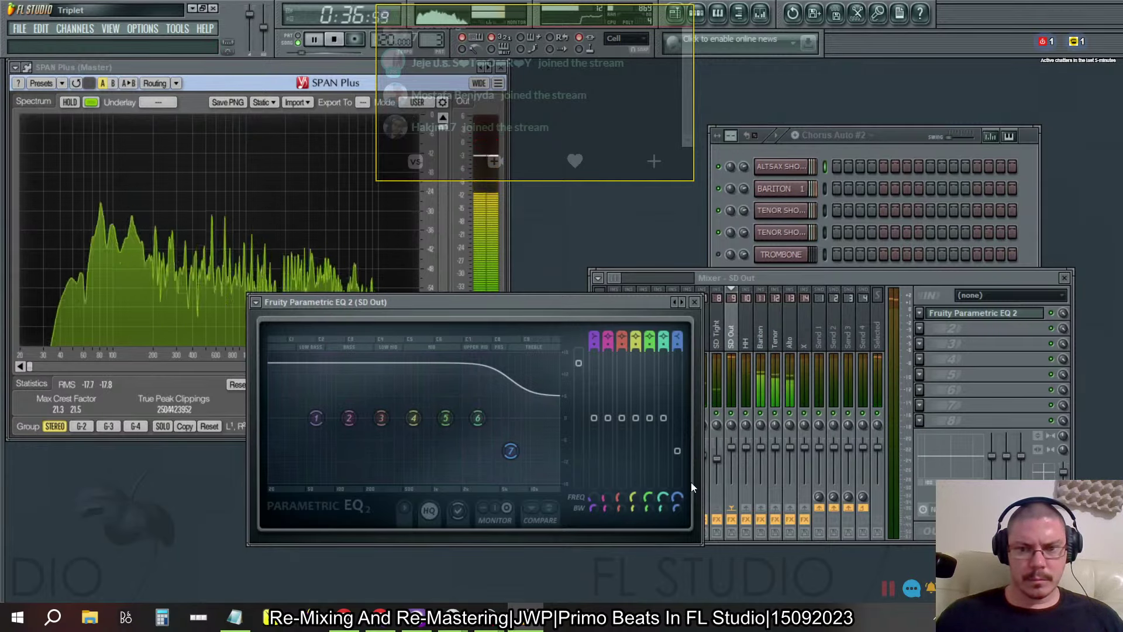
pyautogui.moveTo(676, 451); pyautogui.dragTo(677, 440)
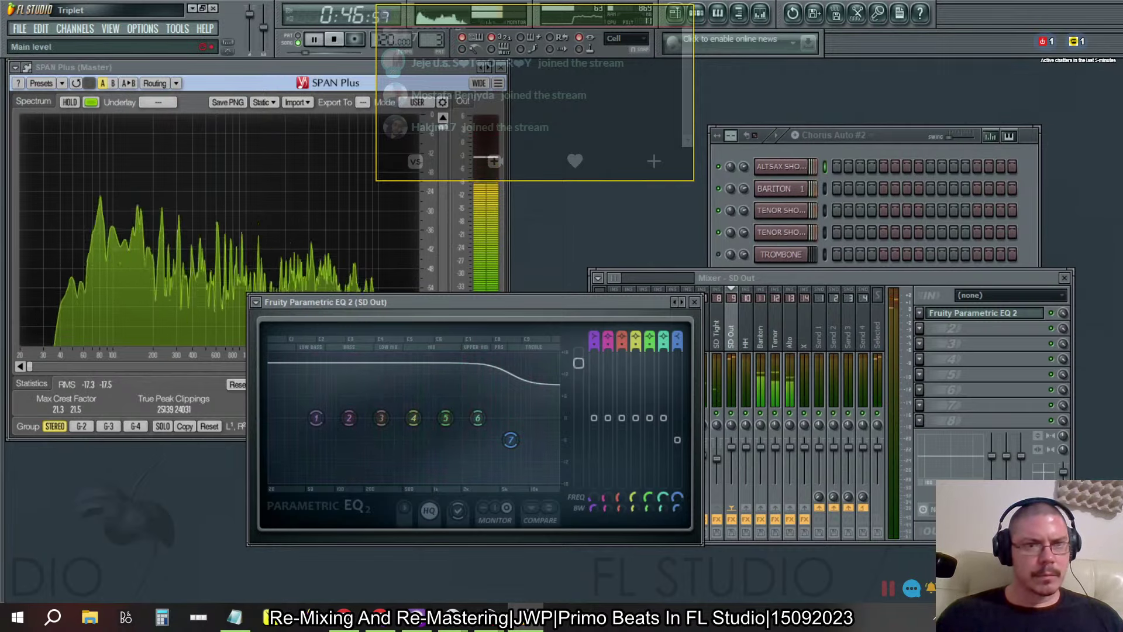
pyautogui.moveTo(583, 365); pyautogui.dragTo(579, 357)
pyautogui.click(696, 302)
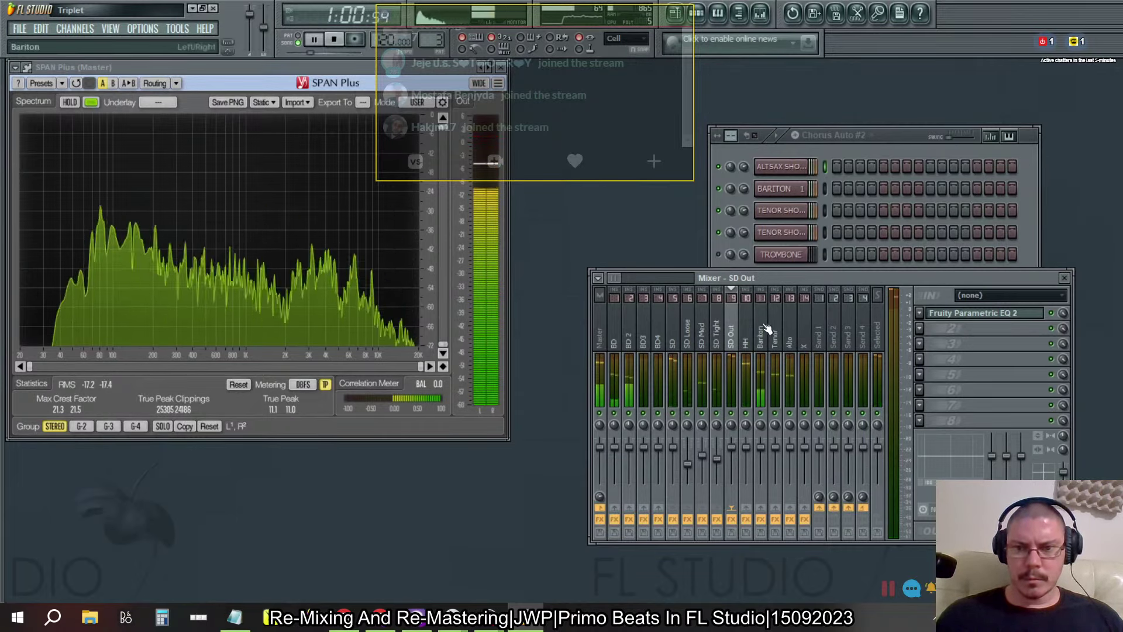
# Step: Stop playback and examine the effect chains on the HH, saxophone, snare and kick mixer tracks
pyautogui.click(745, 339)
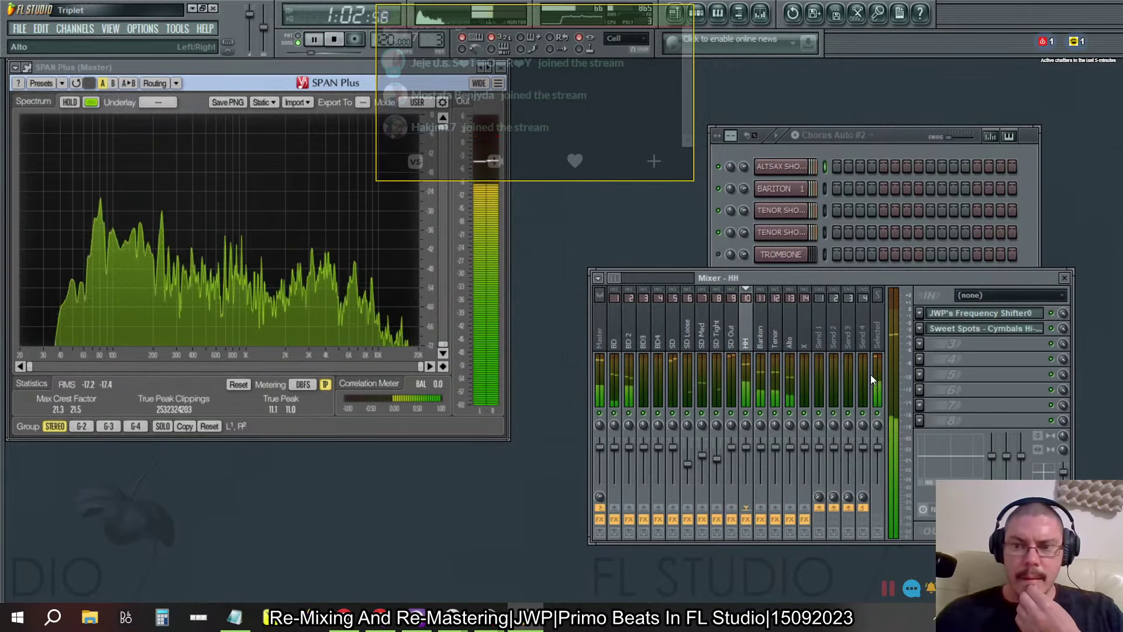
pyautogui.click(335, 40)
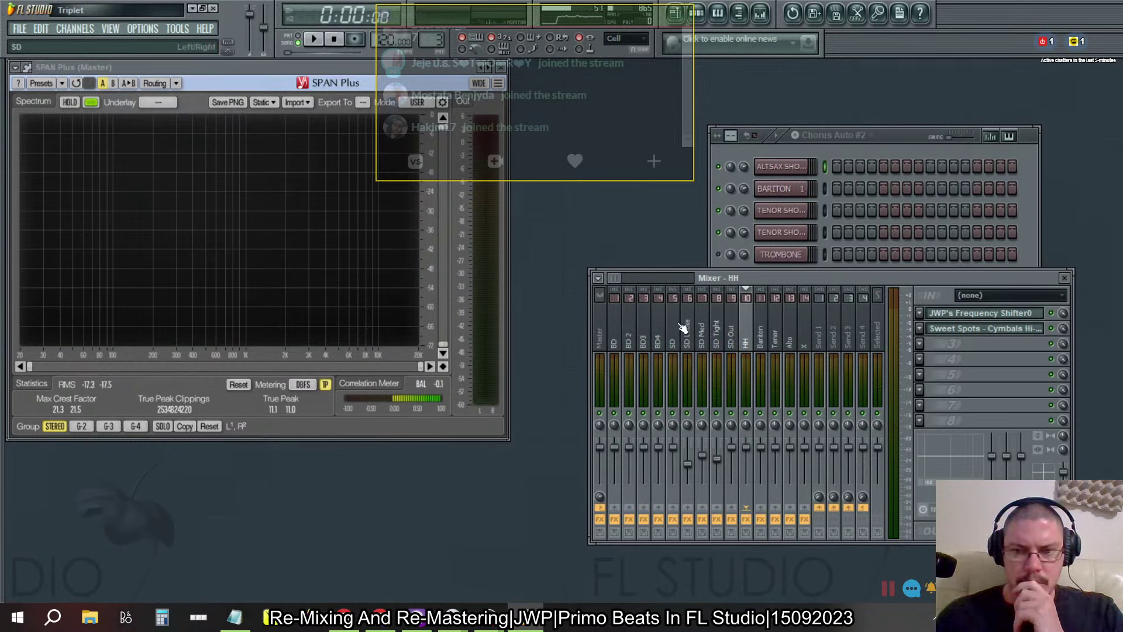
pyautogui.click(767, 342)
pyautogui.click(777, 343)
pyautogui.click(792, 343)
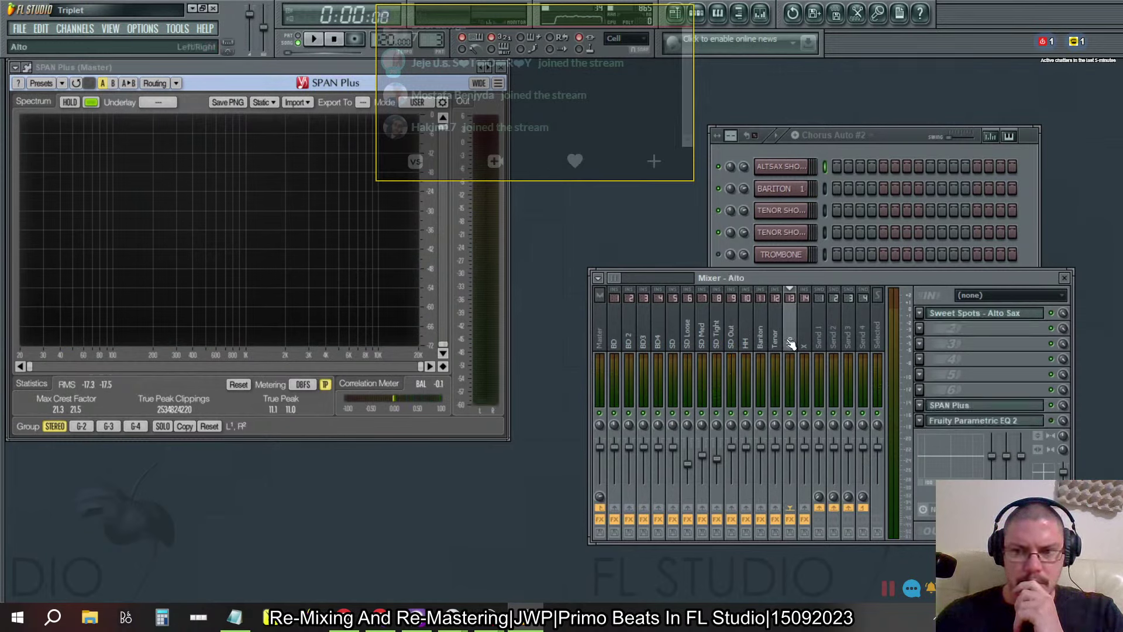
pyautogui.click(807, 344)
pyautogui.click(793, 346)
pyautogui.click(780, 348)
pyautogui.click(765, 350)
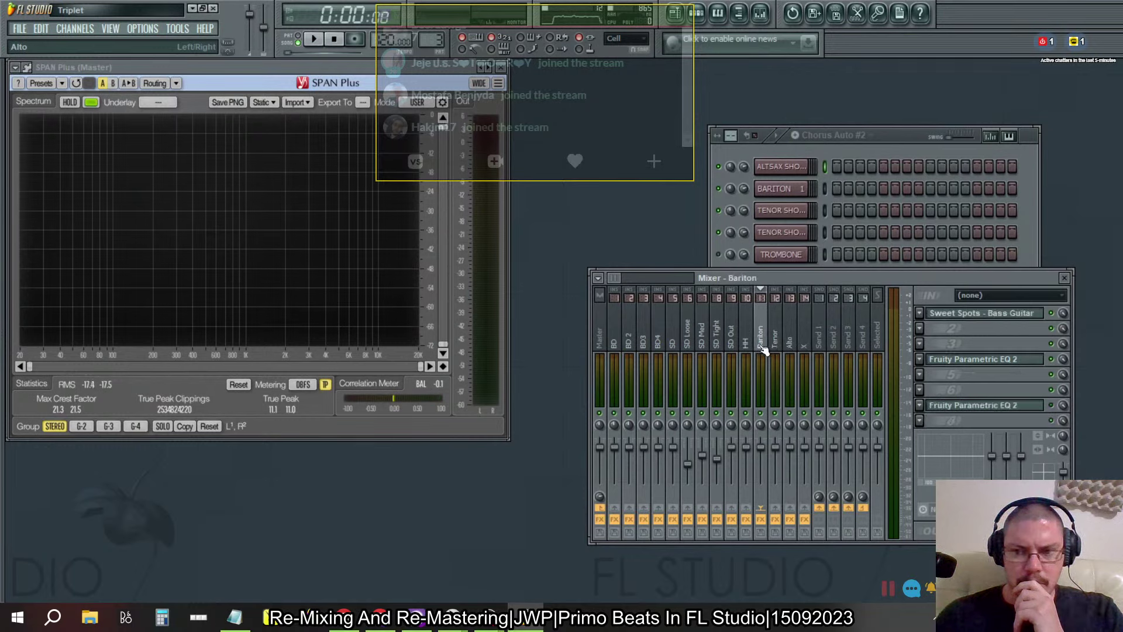
pyautogui.click(745, 349)
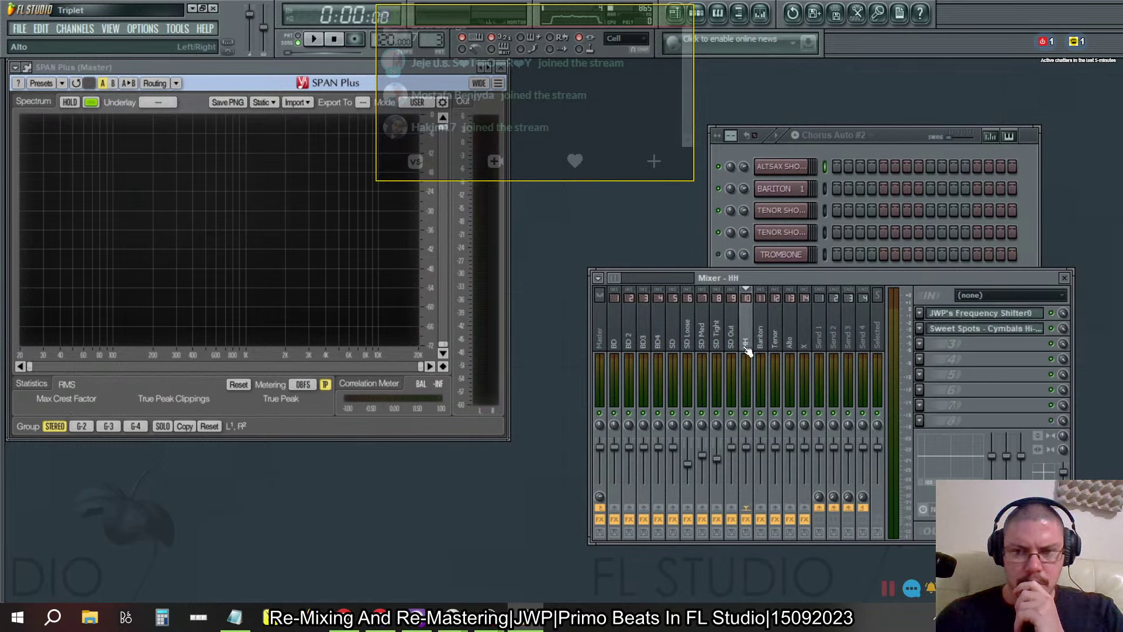
pyautogui.click(731, 346)
pyautogui.click(687, 344)
pyautogui.click(630, 344)
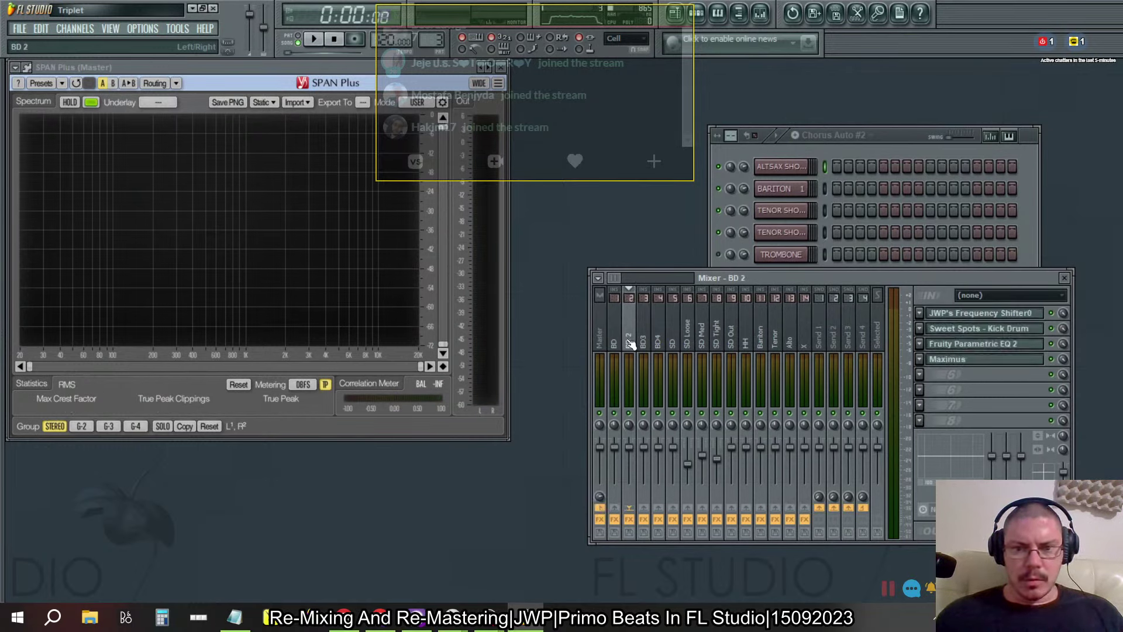
pyautogui.click(617, 347)
pyautogui.click(702, 343)
pyautogui.click(747, 344)
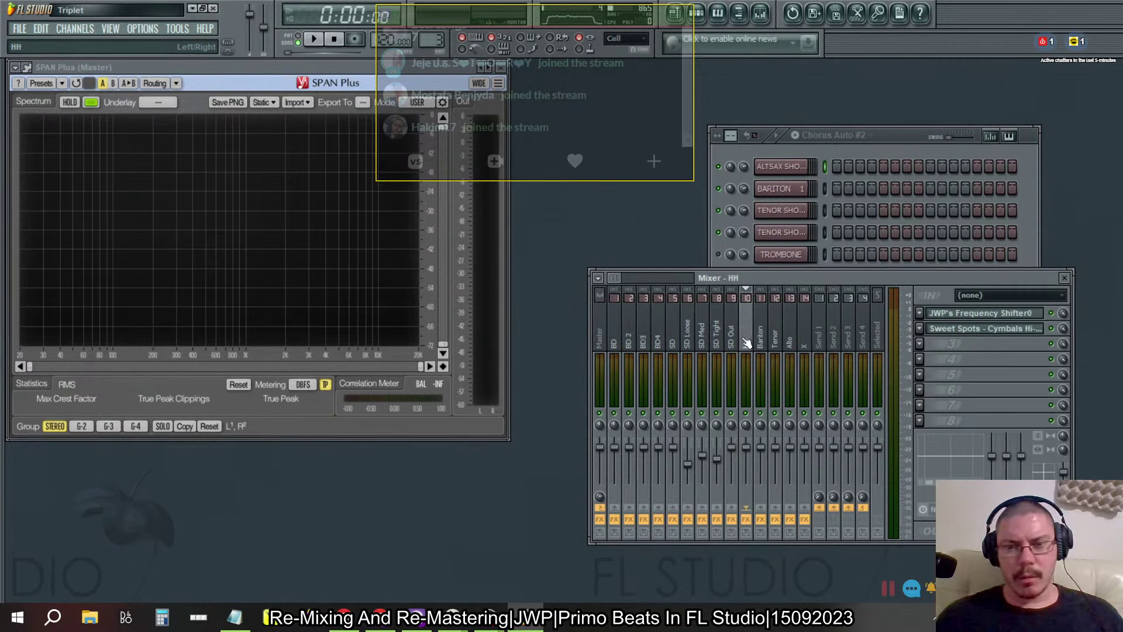
pyautogui.click(760, 344)
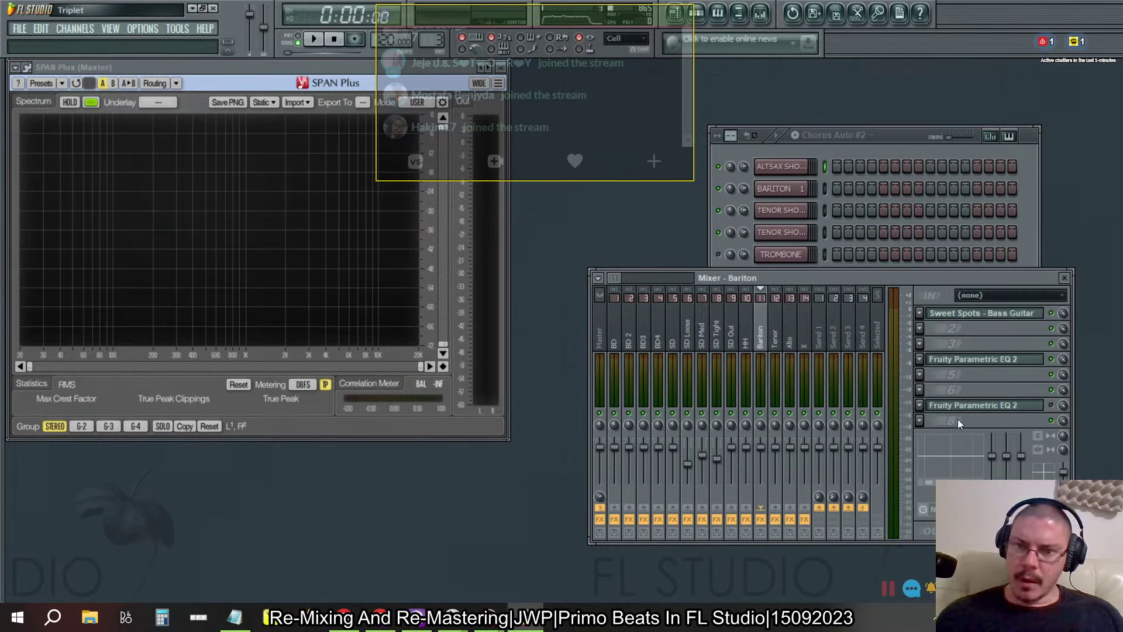
# Step: Compare the effect chains of the SD tracks and HH, select Bariton and play the mix briefly
pyautogui.click(704, 331)
pyautogui.click(675, 332)
pyautogui.click(689, 331)
pyautogui.click(715, 332)
pyautogui.click(690, 331)
pyautogui.click(703, 331)
pyautogui.click(750, 340)
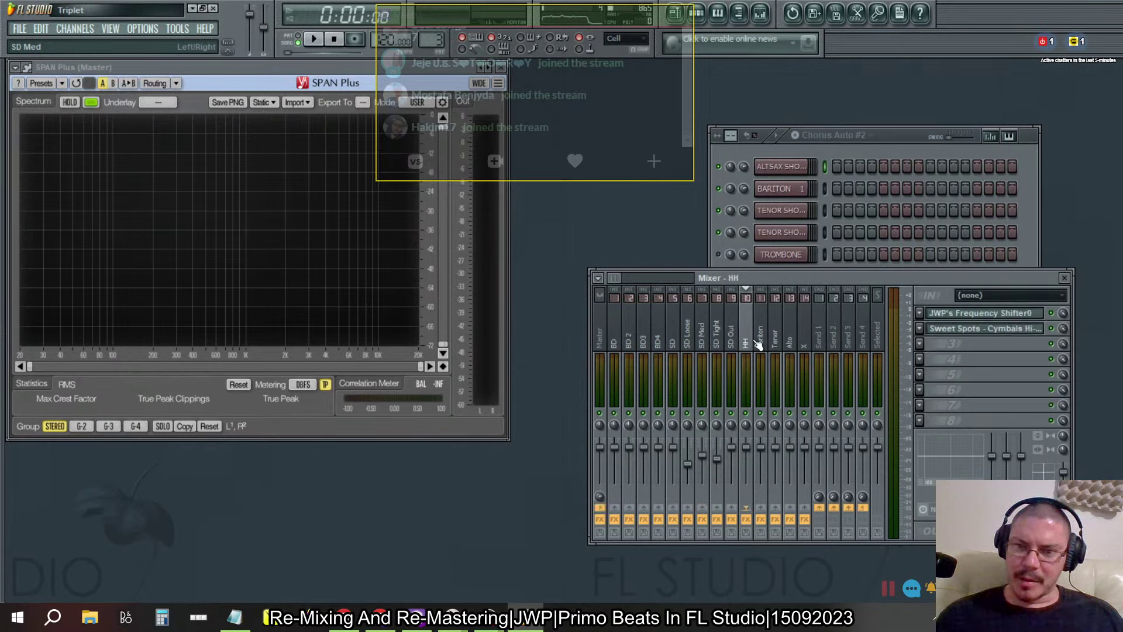
pyautogui.click(762, 341)
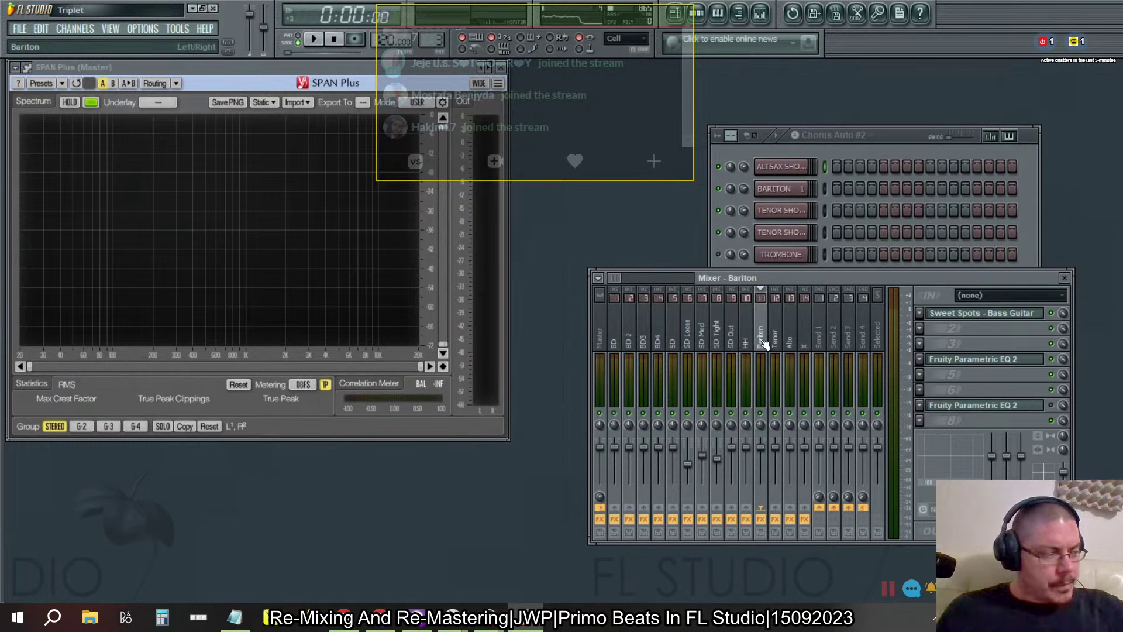
pyautogui.press('space')
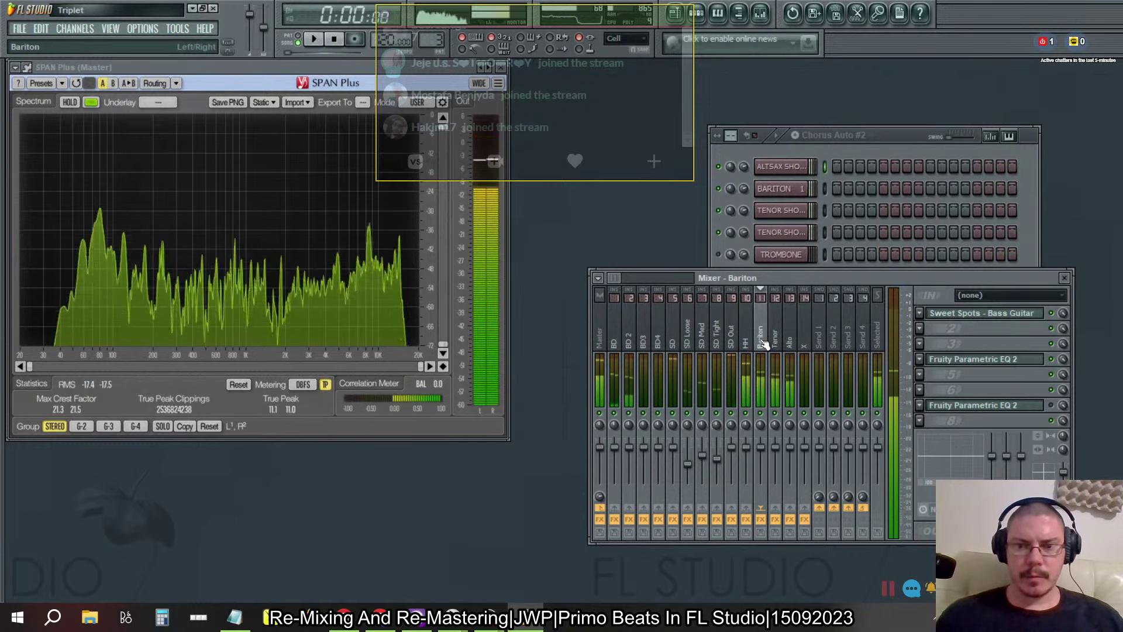
pyautogui.press('space')
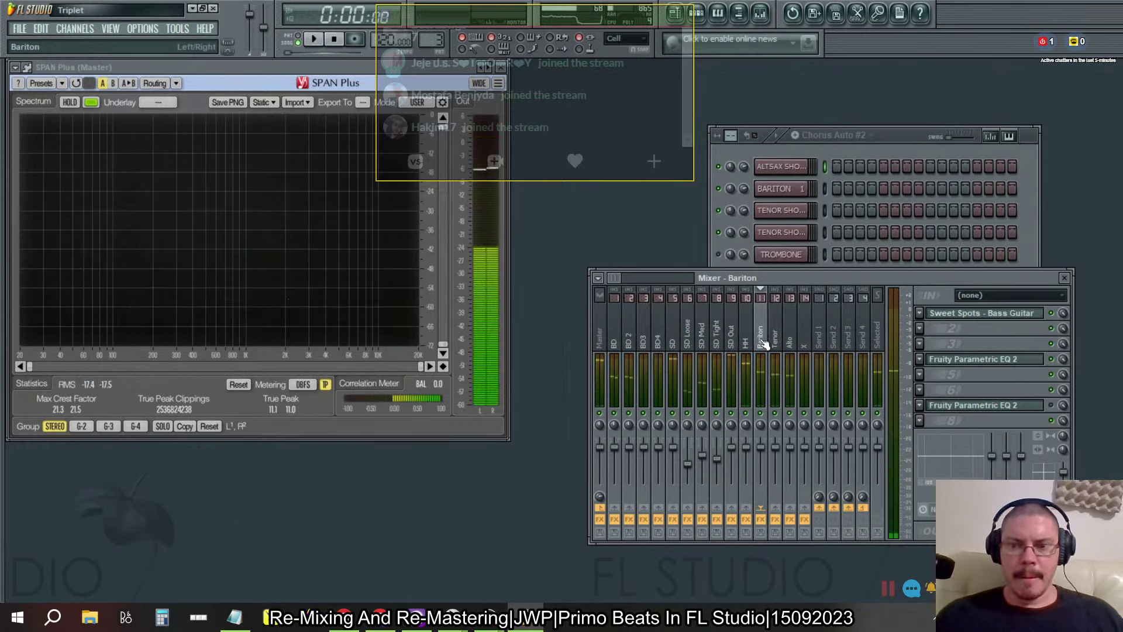
# Step: Add a Fruity Limiter to Bariton's fifth effect slot, raise its limiter ceiling and switch it to the COMP view
pyautogui.click(925, 389)
pyautogui.click(912, 155)
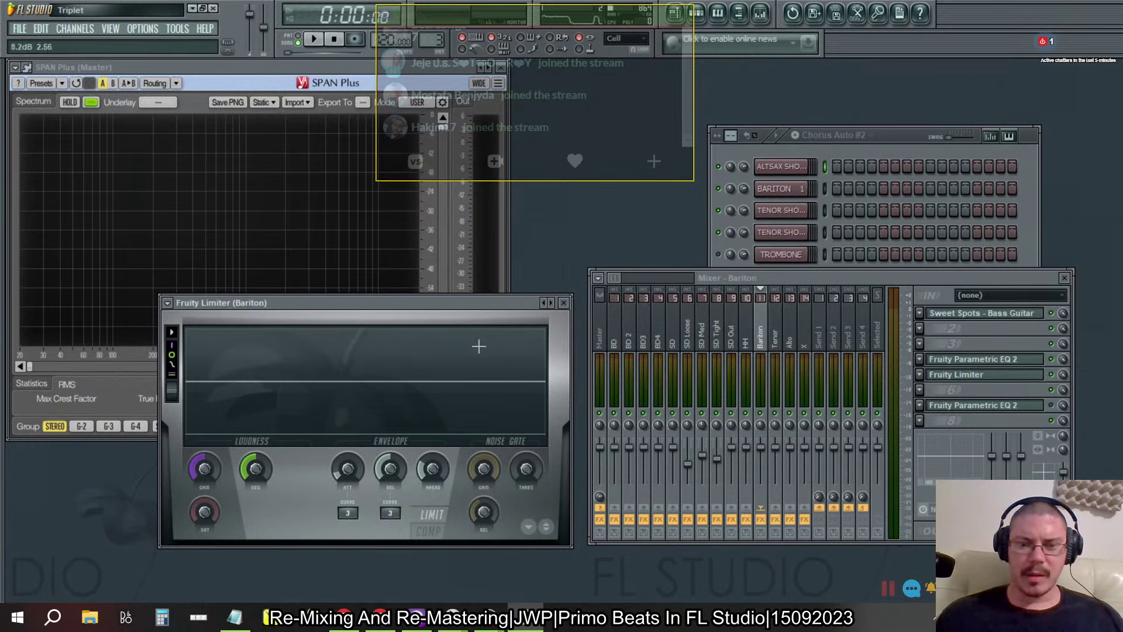
pyautogui.moveTo(430, 313); pyautogui.dragTo(521, 309)
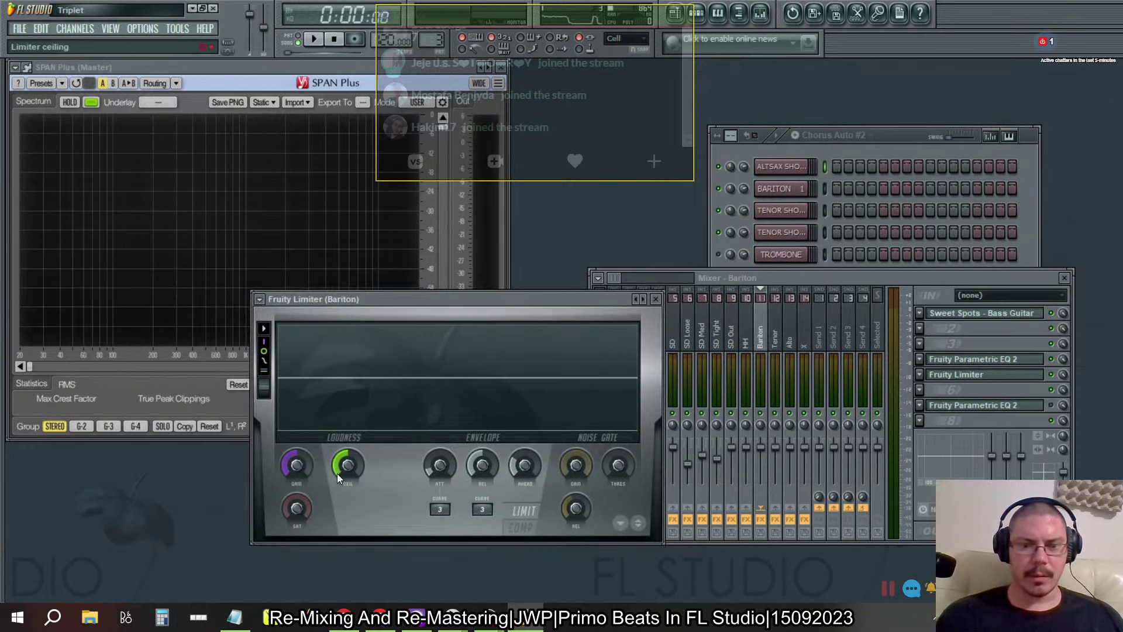
pyautogui.moveTo(338, 477); pyautogui.dragTo(338, 435)
pyautogui.click(515, 529)
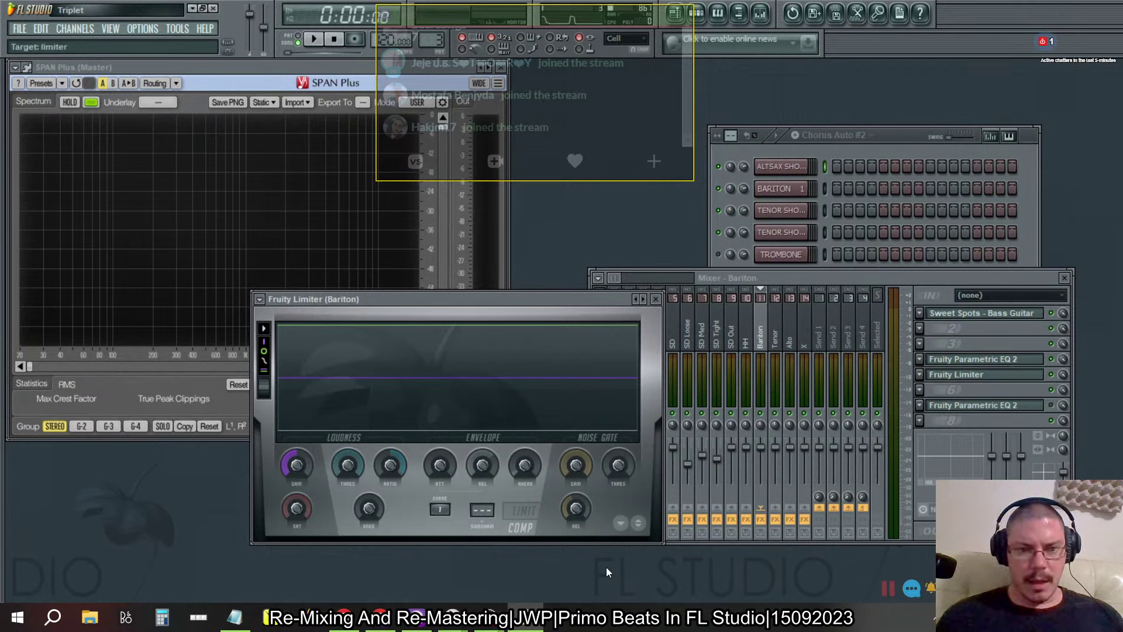
# Step: Move Bariton's Fruity Parametric EQ 2 up from effect slot 4 to slot 3
pyautogui.click(957, 361)
pyautogui.click(958, 361)
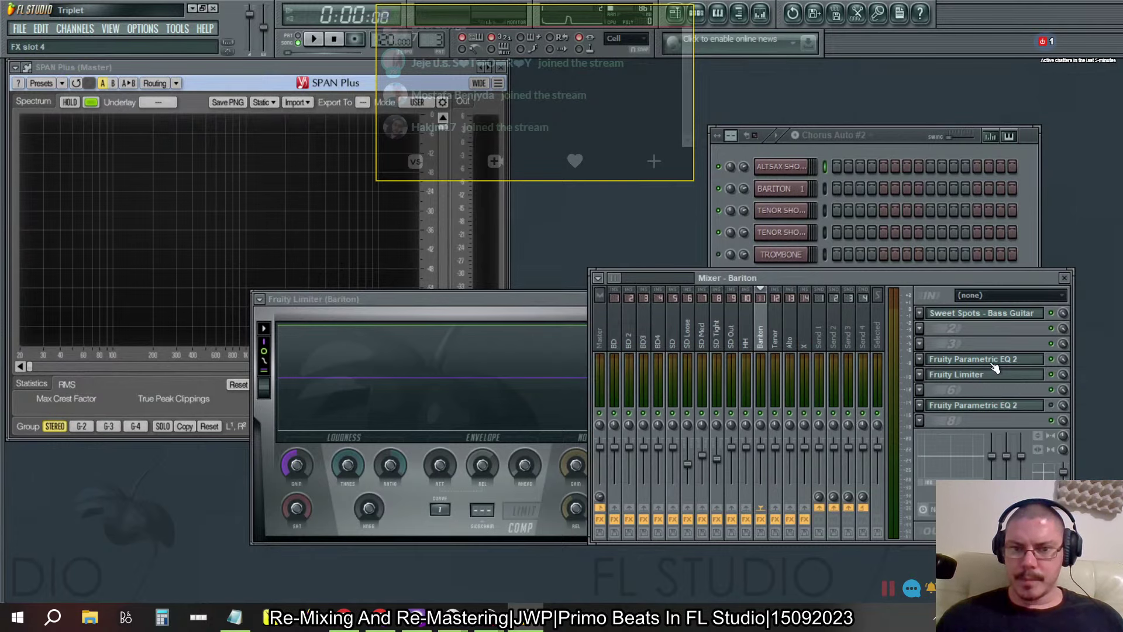
pyautogui.click(920, 359)
pyautogui.click(940, 519)
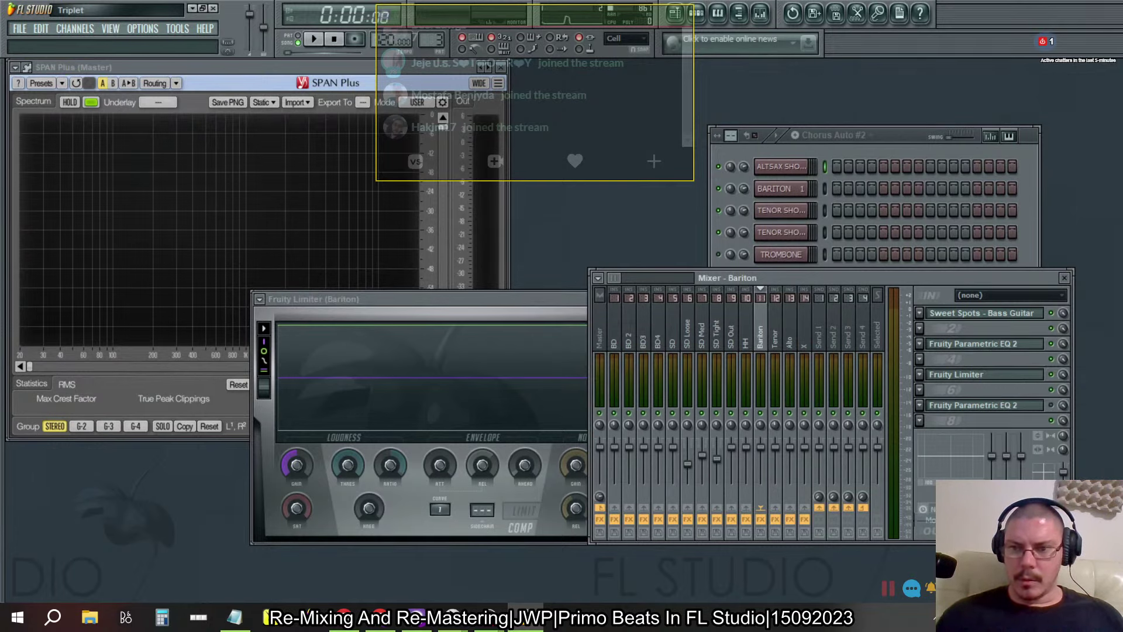
pyautogui.click(949, 344)
pyautogui.click(954, 345)
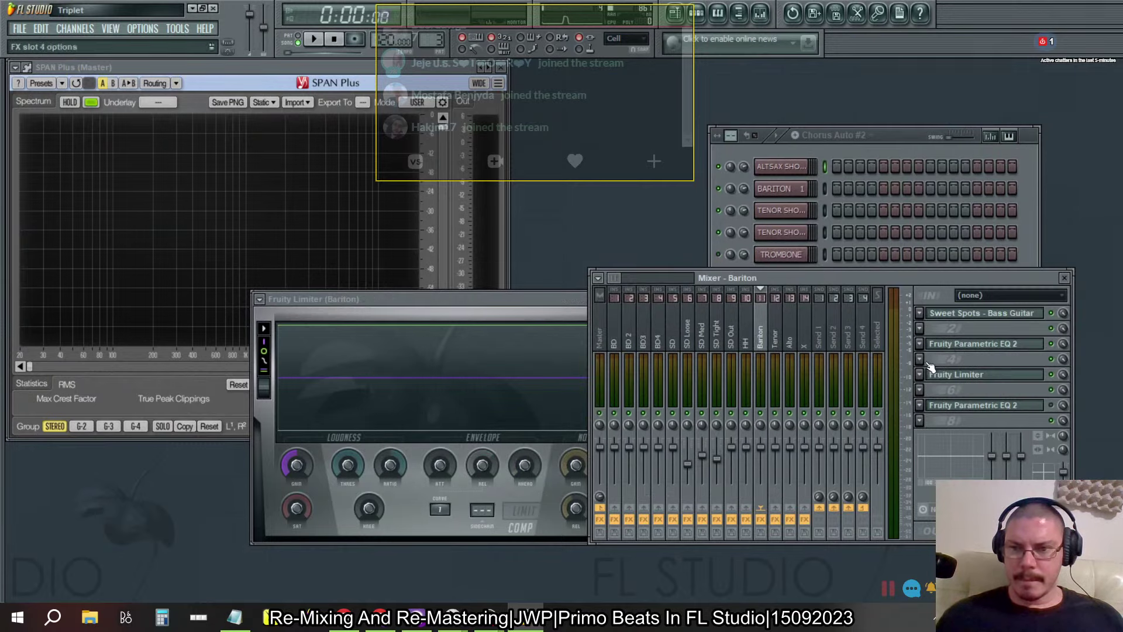
# Step: Add a Fruity Parametric EQ 2 in Bariton's fourth slot and raise its main level during playback with the limiter bypassed
pyautogui.click(921, 360)
pyautogui.click(940, 153)
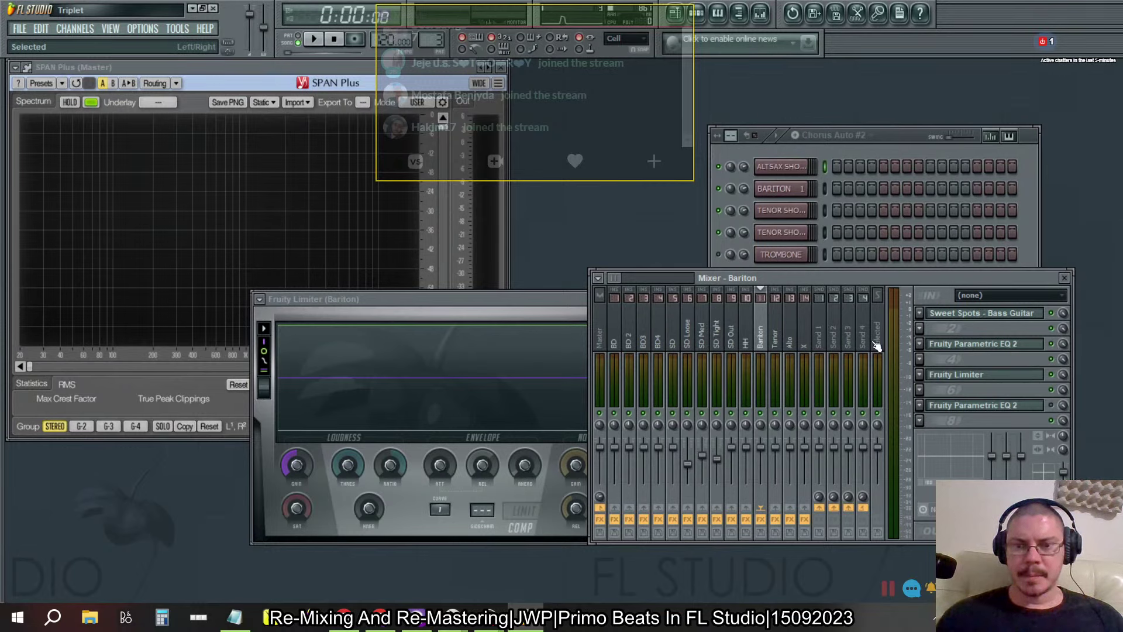
pyautogui.click(536, 248)
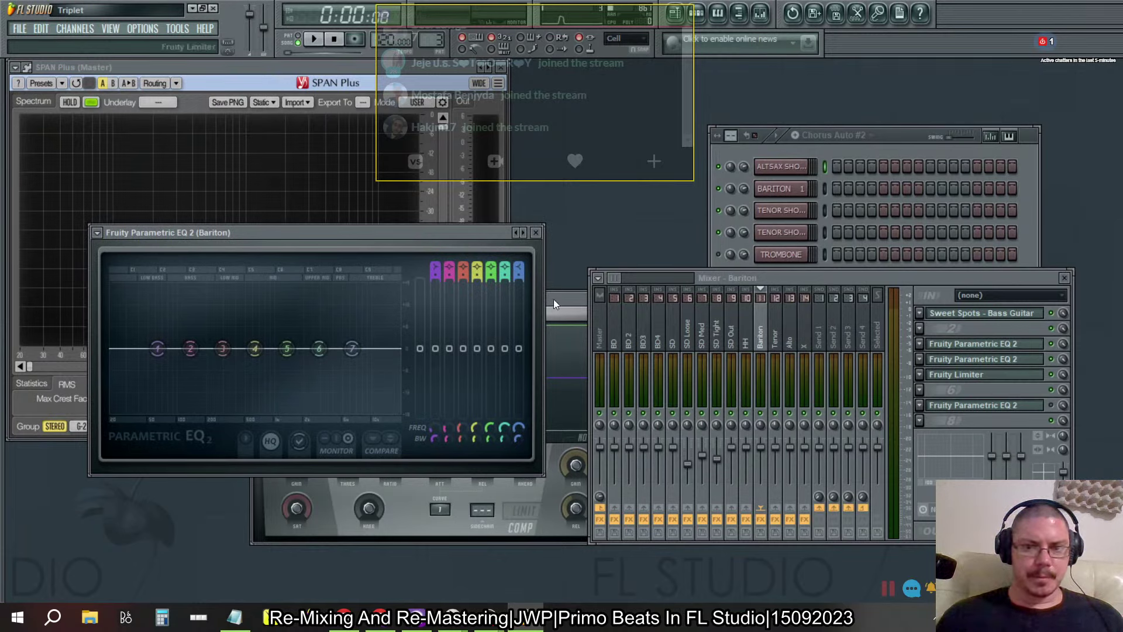
pyautogui.press('space')
pyautogui.click(1051, 374)
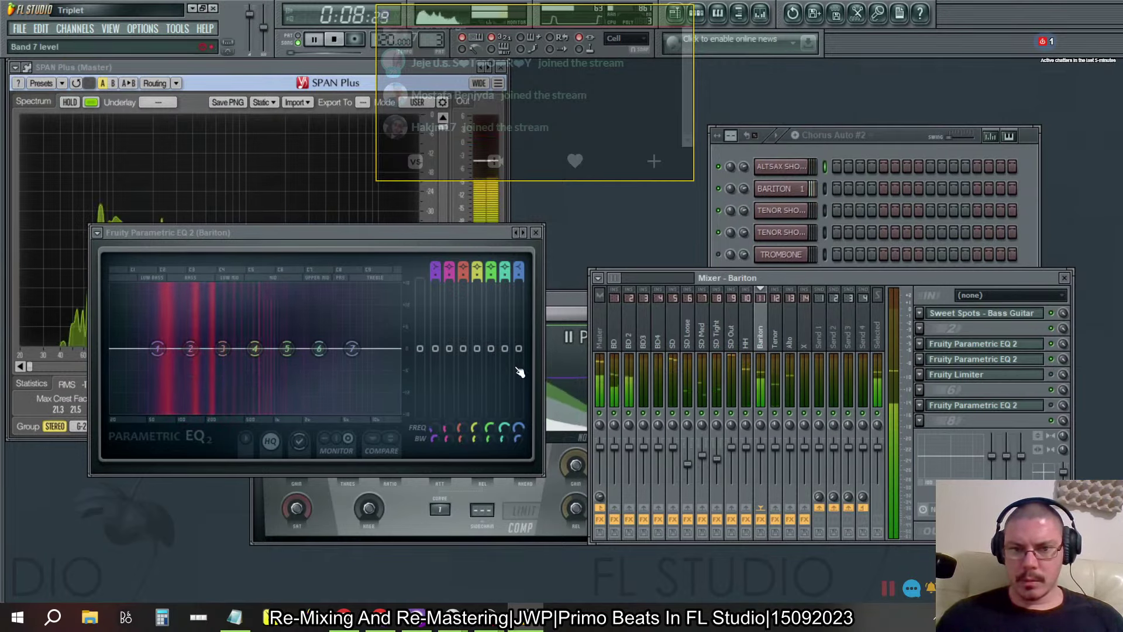
pyautogui.moveTo(420, 348); pyautogui.dragTo(420, 316)
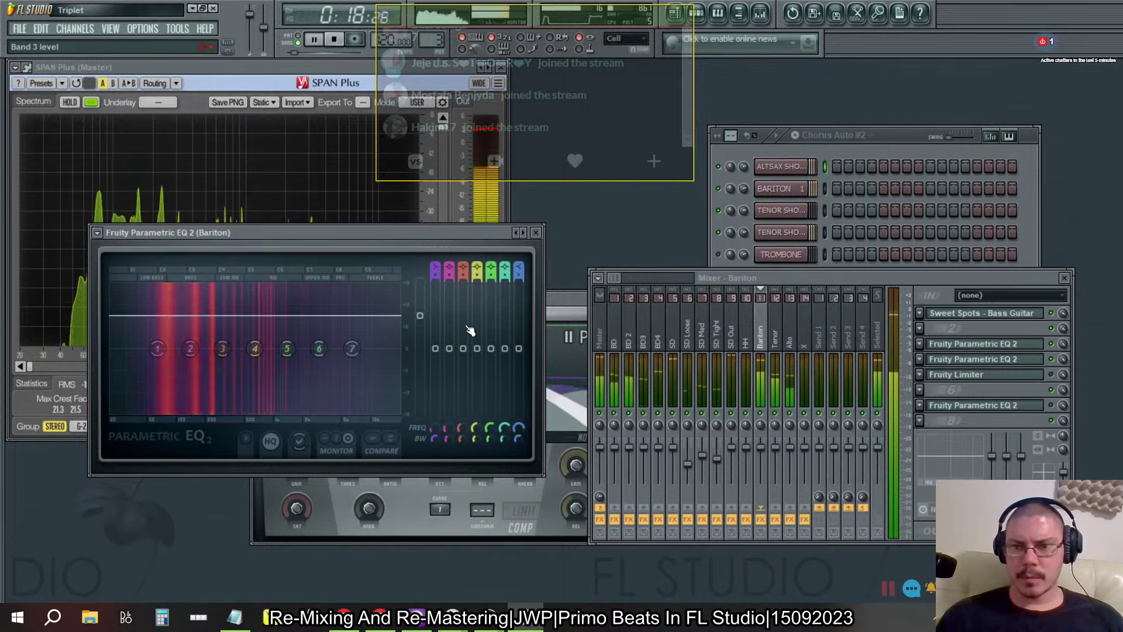
pyautogui.click(535, 233)
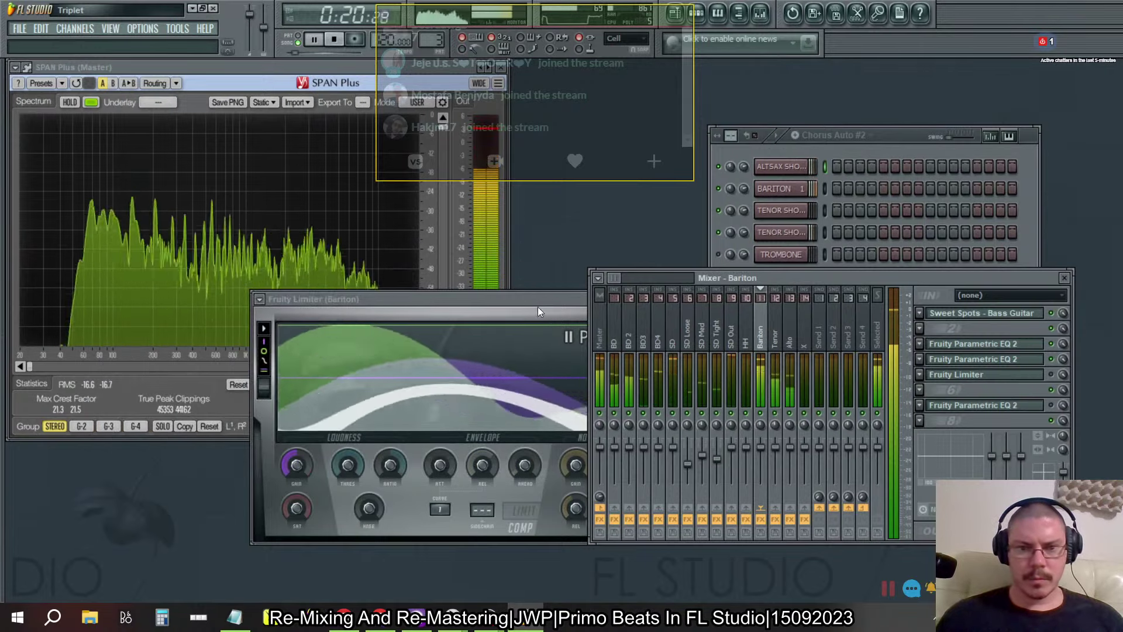
# Step: Bring Bariton's Fruity Limiter to the front and re-enable it during playback
pyautogui.click(538, 306)
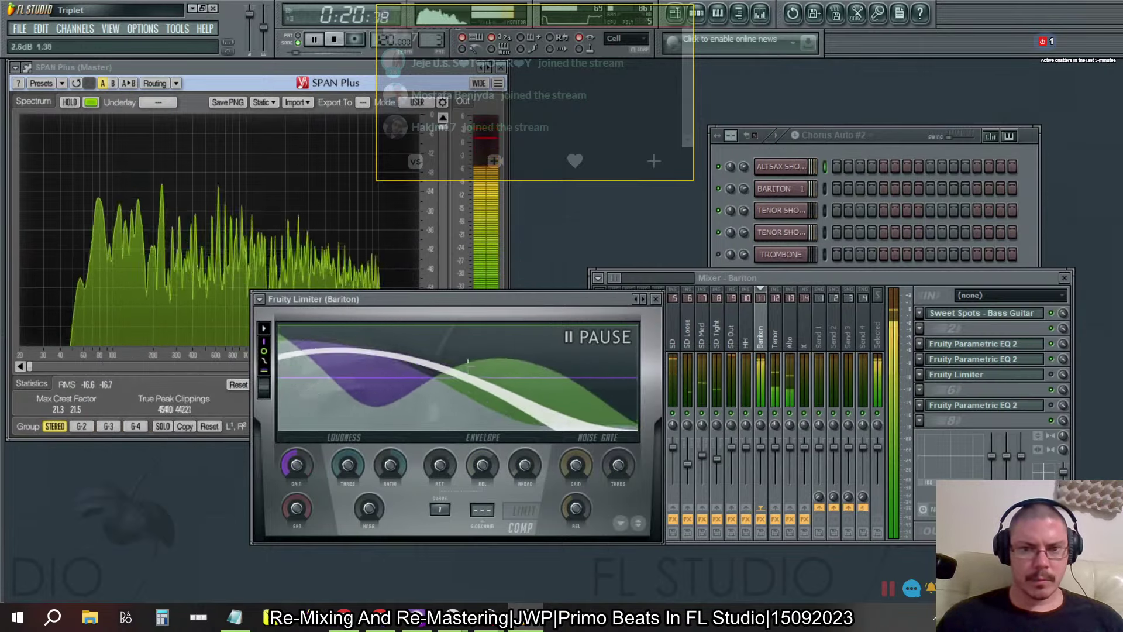
pyautogui.click(1052, 376)
pyautogui.click(408, 498)
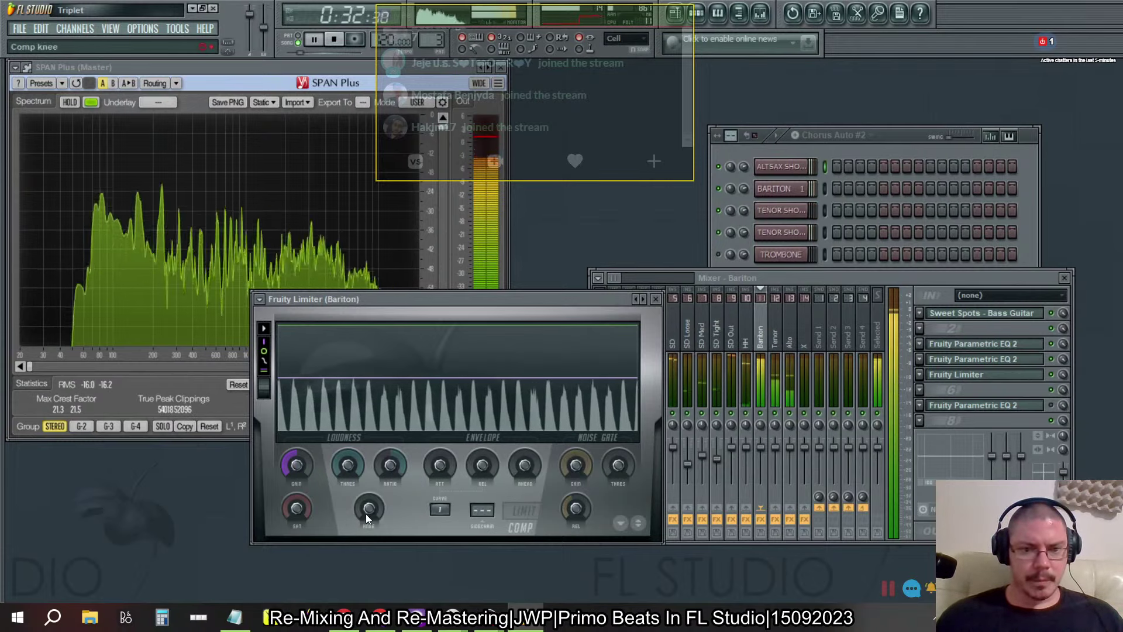
# Step: Set the threshold, ratio and knee of Bariton's Fruity Limiter compressor and raise its gain during playback
pyautogui.moveTo(358, 468)
pyautogui.mouseDown()
pyautogui.moveTo(358, 533)
pyautogui.moveTo(353, 455)
pyautogui.mouseUp()
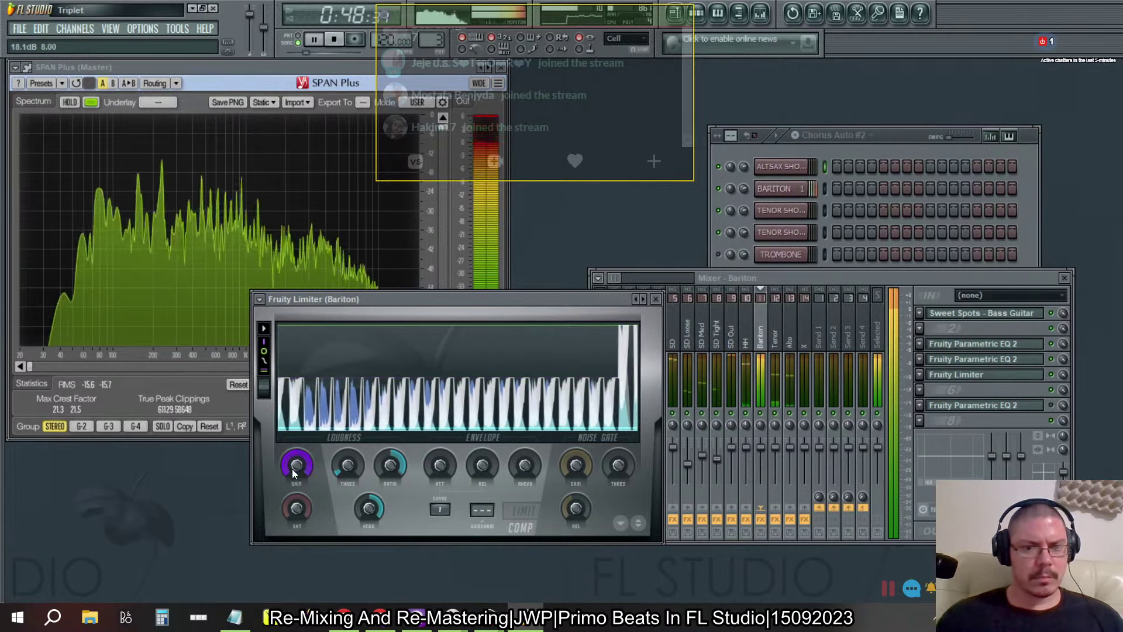
pyautogui.moveTo(292, 468); pyautogui.dragTo(292, 457)
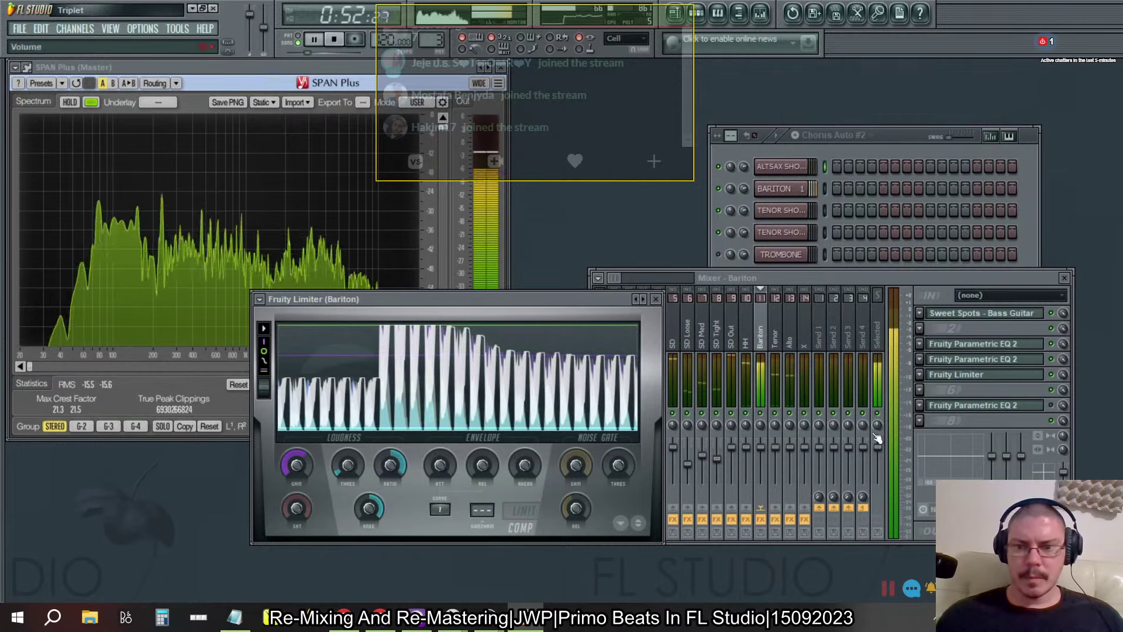
pyautogui.click(763, 418)
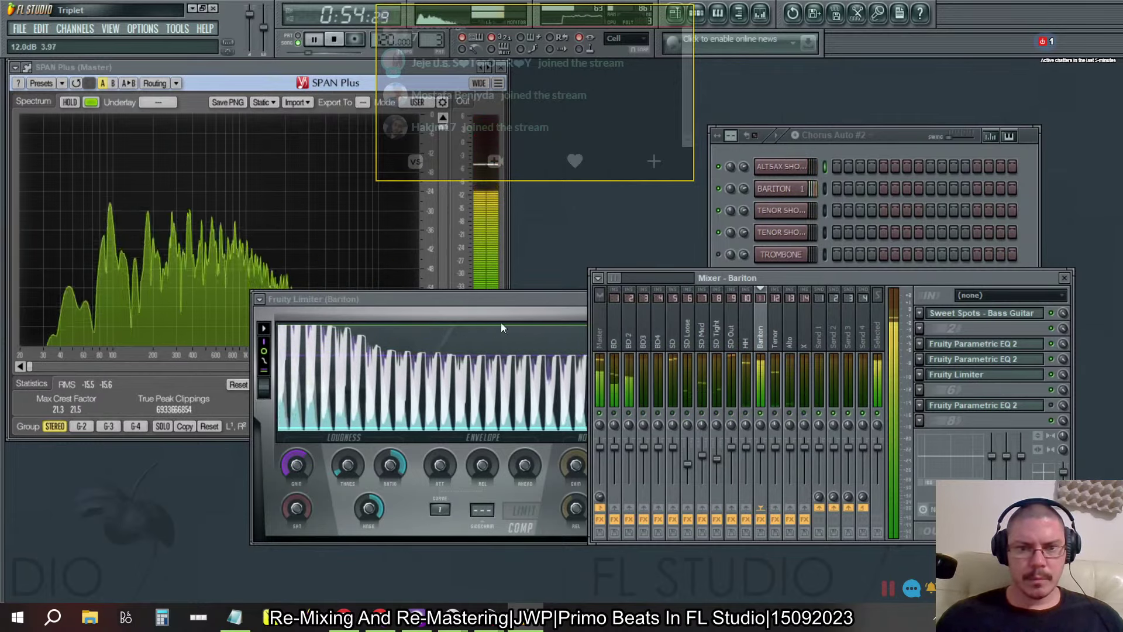
# Step: Reset the look-ahead on Bariton's Fruity Limiter to its default and adjust the compressor's release time
pyautogui.moveTo(485, 300); pyautogui.dragTo(550, 304)
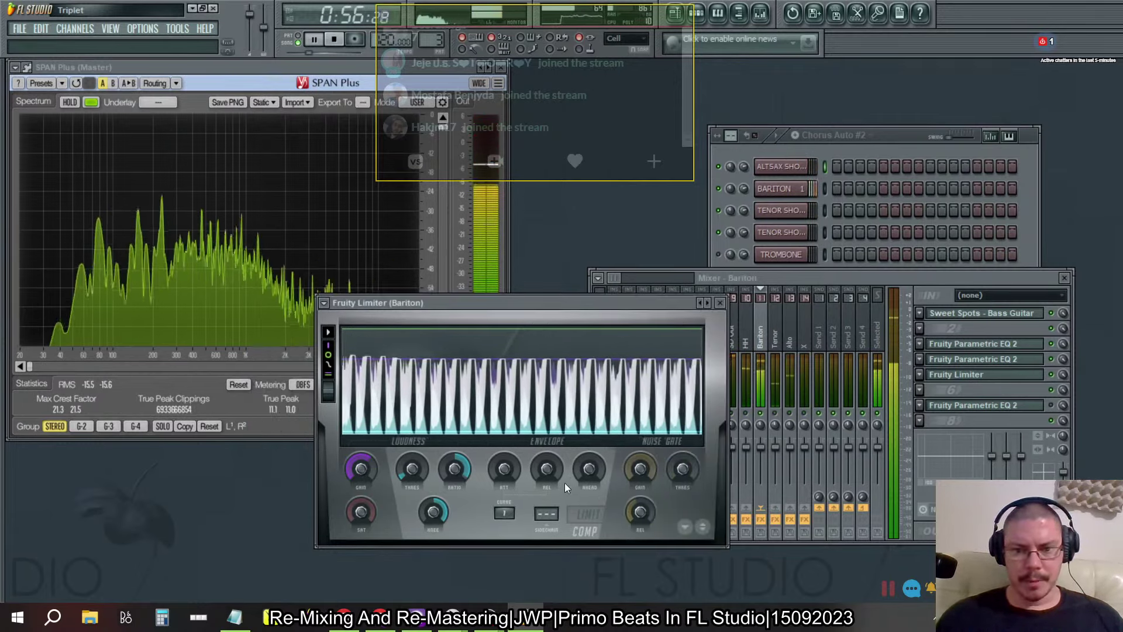
pyautogui.rightClick(584, 469)
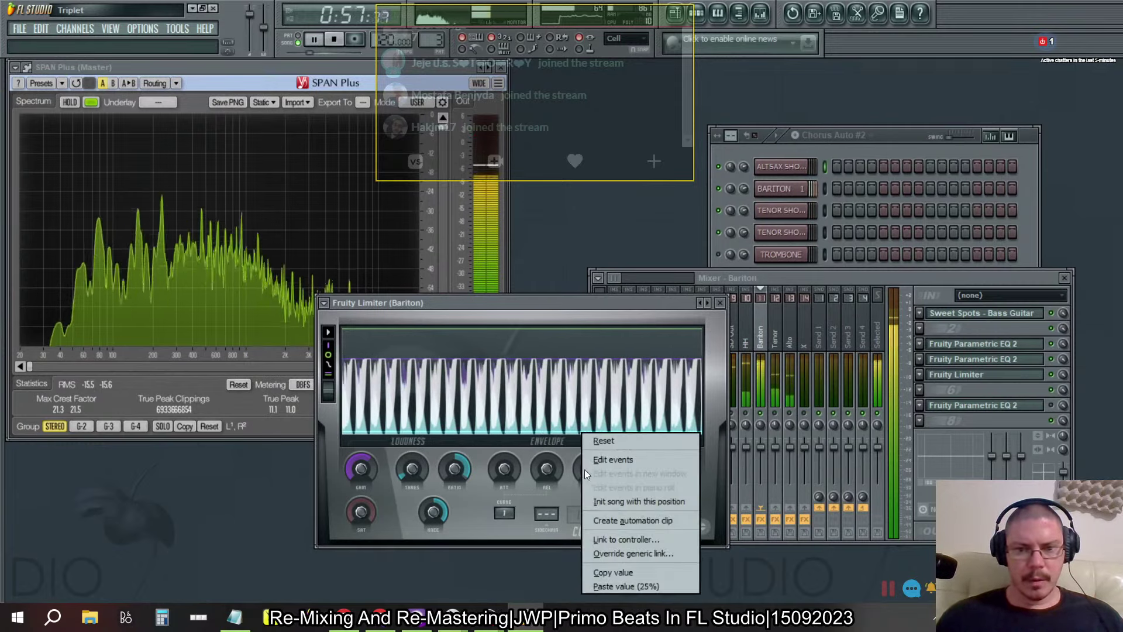
pyautogui.click(602, 444)
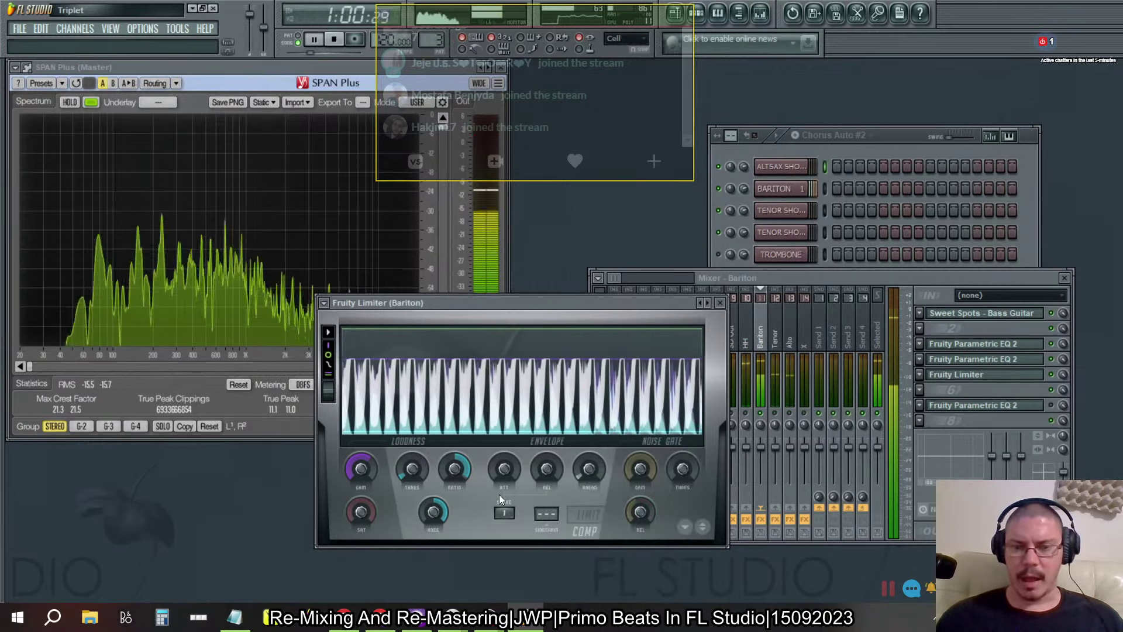
pyautogui.moveTo(547, 469); pyautogui.dragTo(584, 472)
pyautogui.rightClick(588, 470)
pyautogui.click(607, 443)
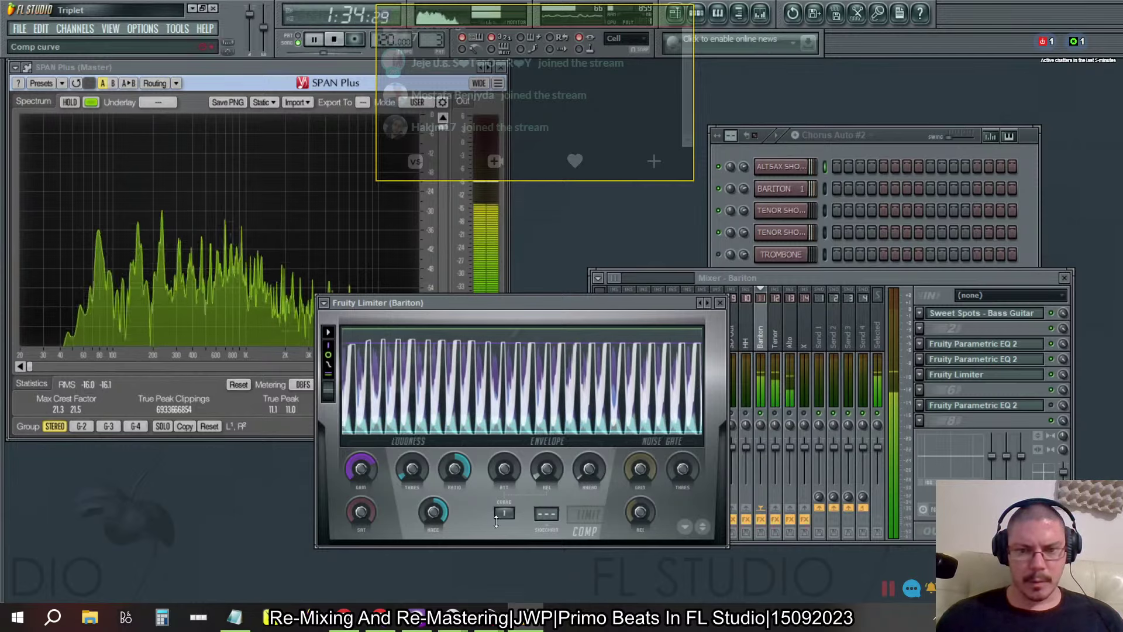
# Step: Try curve 4 on Bariton's compressor, return it to curve 1, and test attack times down to 0.00 ms
pyautogui.moveTo(496, 521); pyautogui.dragTo(504, 509)
pyautogui.moveTo(504, 469)
pyautogui.mouseDown()
pyautogui.moveTo(504, 456)
pyautogui.moveTo(503, 468)
pyautogui.mouseUp()
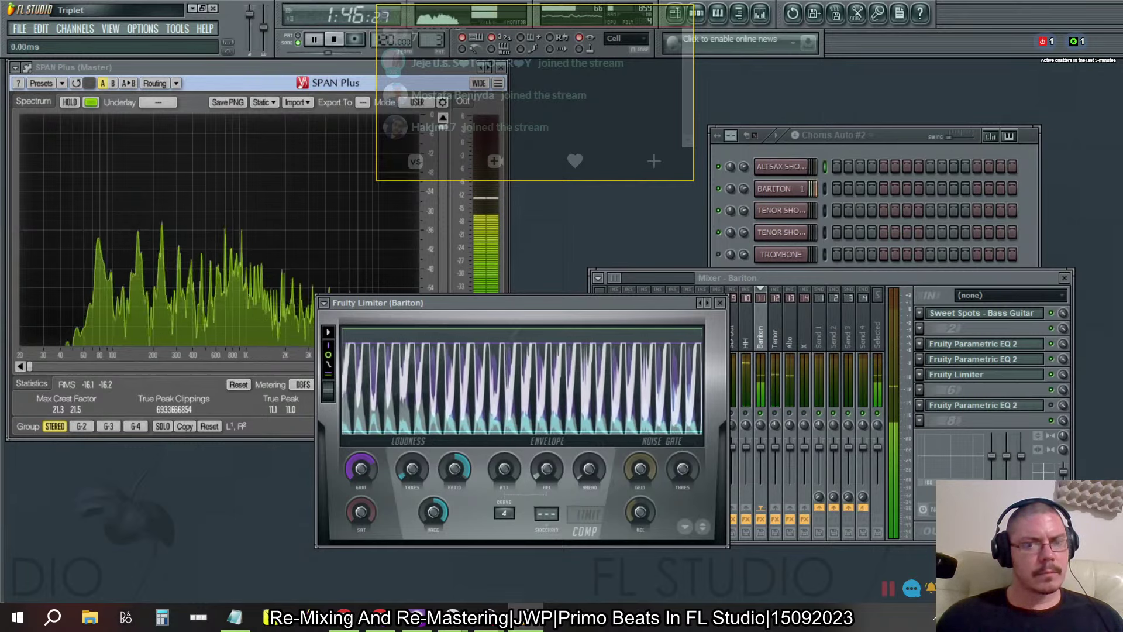
pyautogui.moveTo(503, 468); pyautogui.dragTo(504, 474)
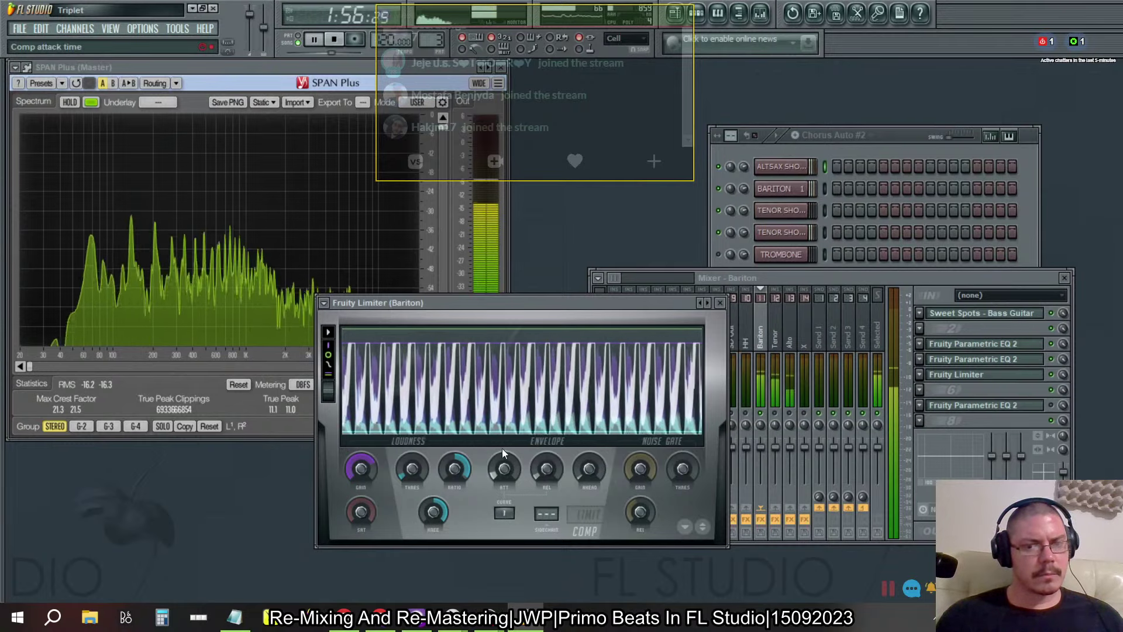
pyautogui.moveTo(502, 448); pyautogui.dragTo(500, 472)
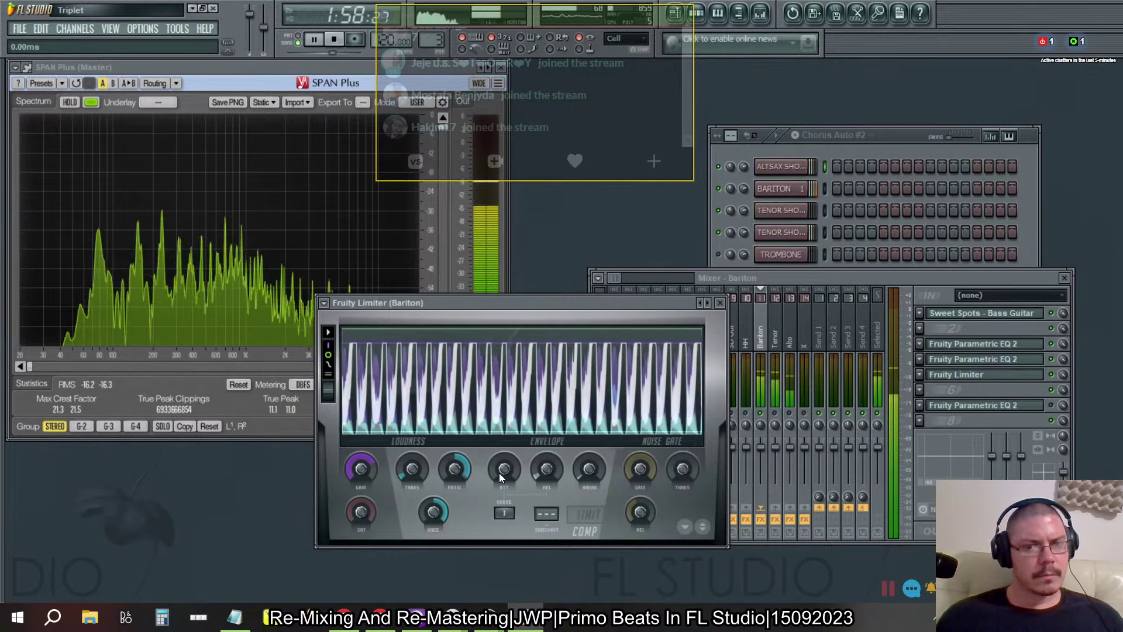
pyautogui.click(769, 418)
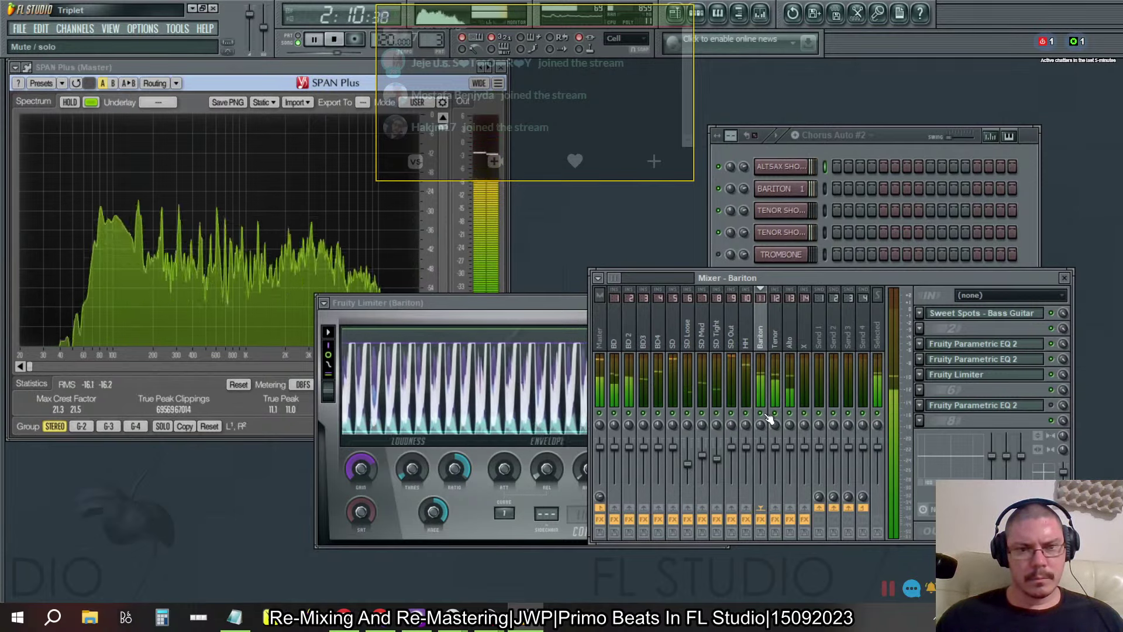
# Step: Stop playback, switch the Windows playback device to Speaker (Realtek(R) Audio), and restart the song
pyautogui.press('space')
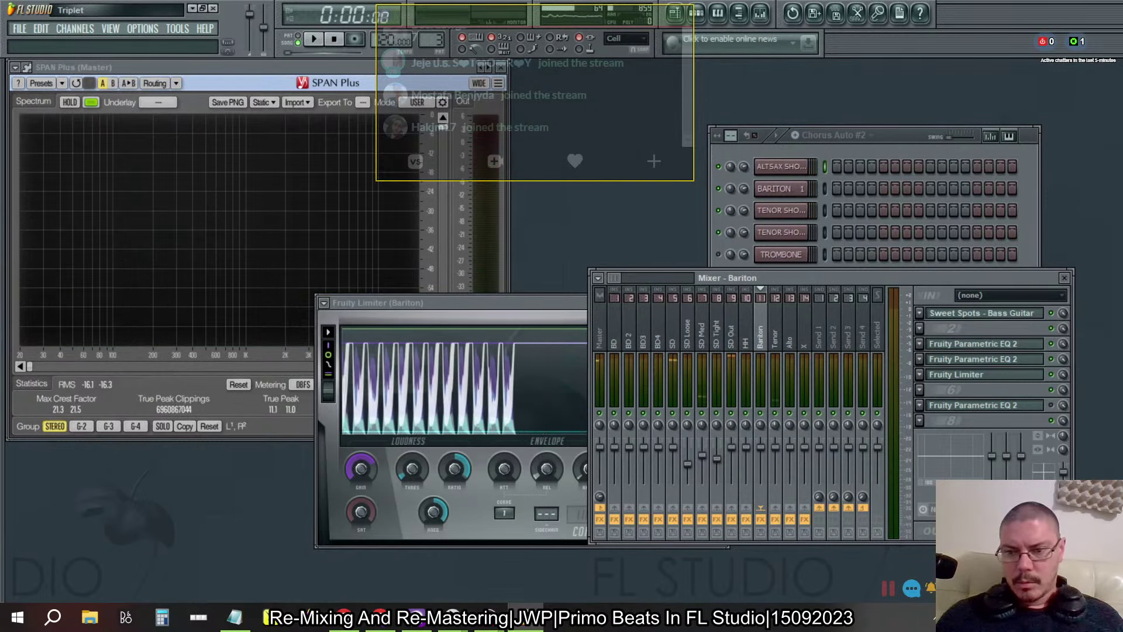
pyautogui.click(1004, 617)
pyautogui.click(1108, 546)
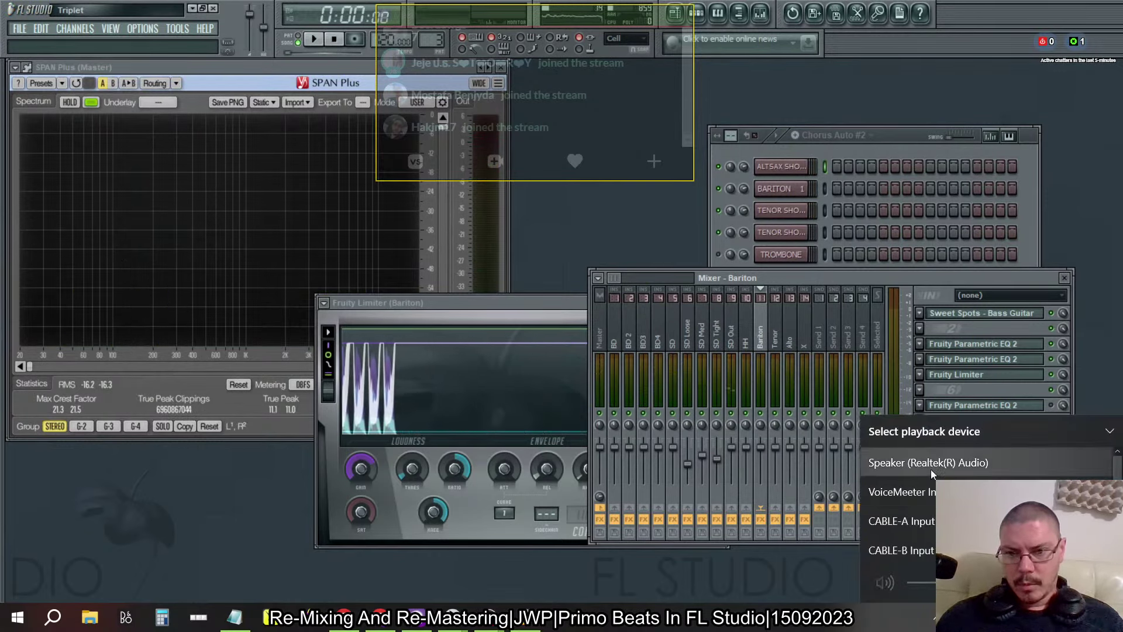
pyautogui.scroll(-1, 922, 529)
pyautogui.click(911, 545)
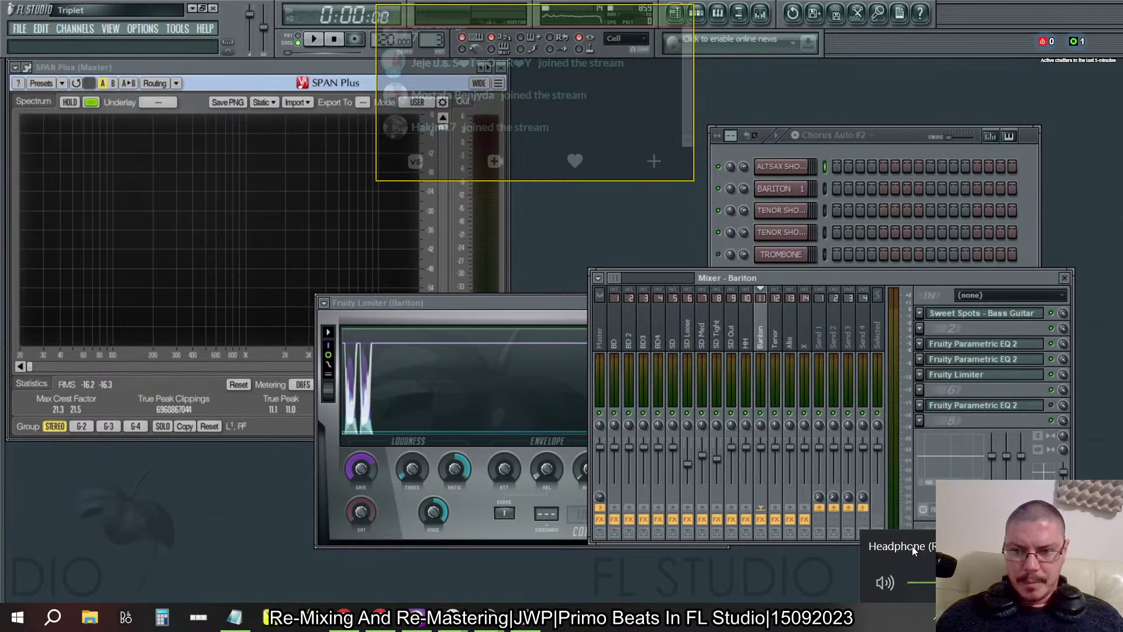
pyautogui.click(911, 546)
pyautogui.click(910, 460)
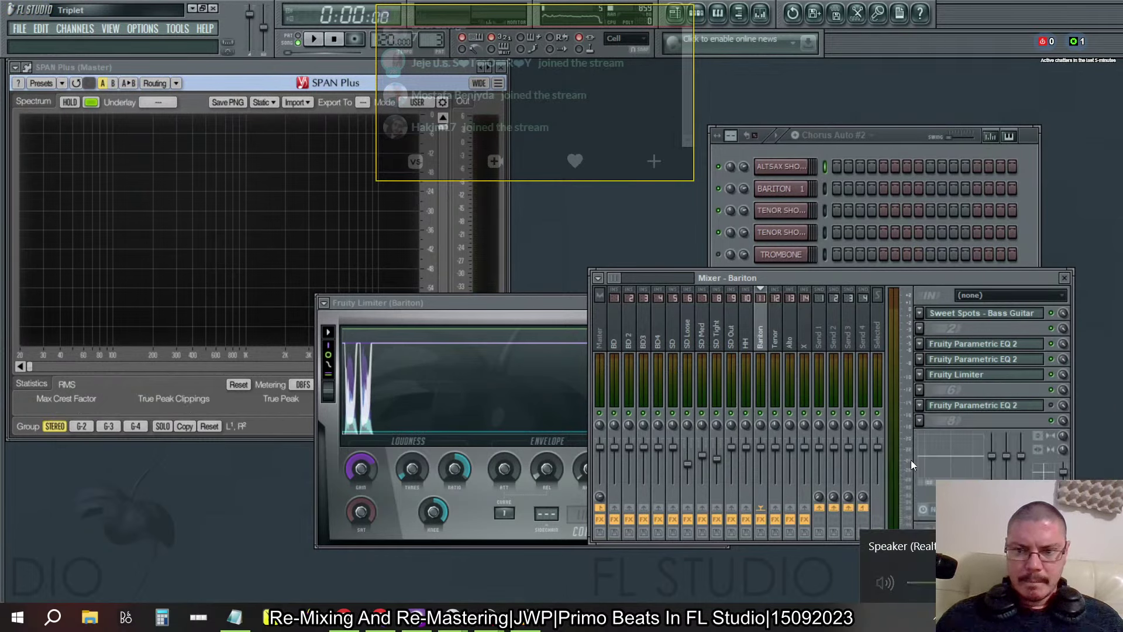
pyautogui.click(319, 40)
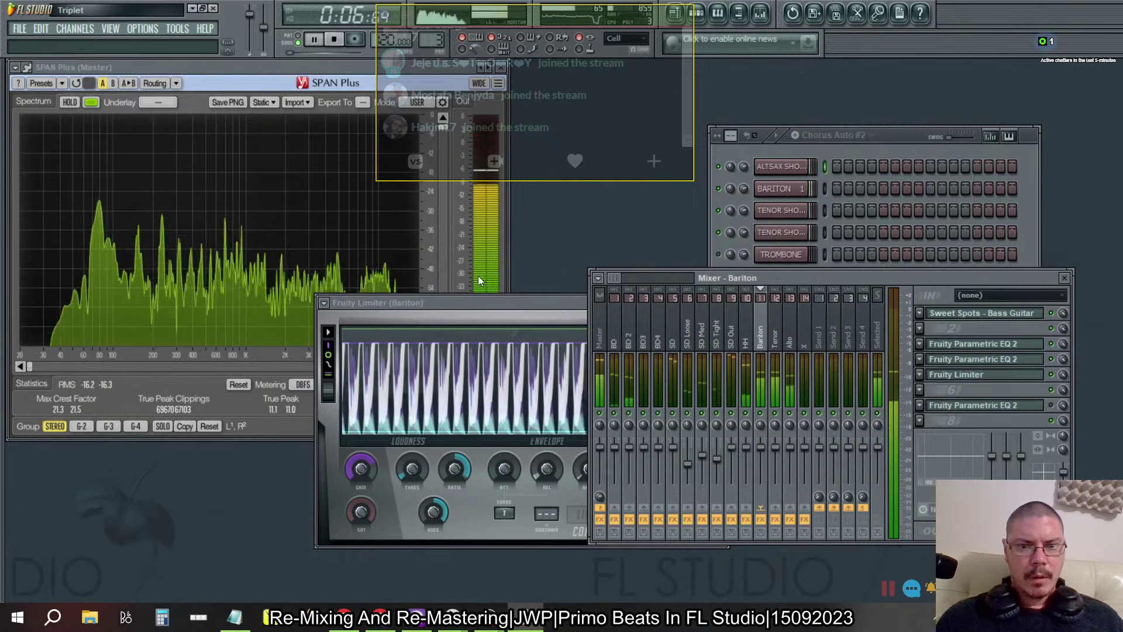
# Step: Raise the attack time slightly on Bariton's Fruity Limiter compressor and set its curve to 4
pyautogui.click(489, 311)
pyautogui.moveTo(504, 513); pyautogui.dragTo(505, 495)
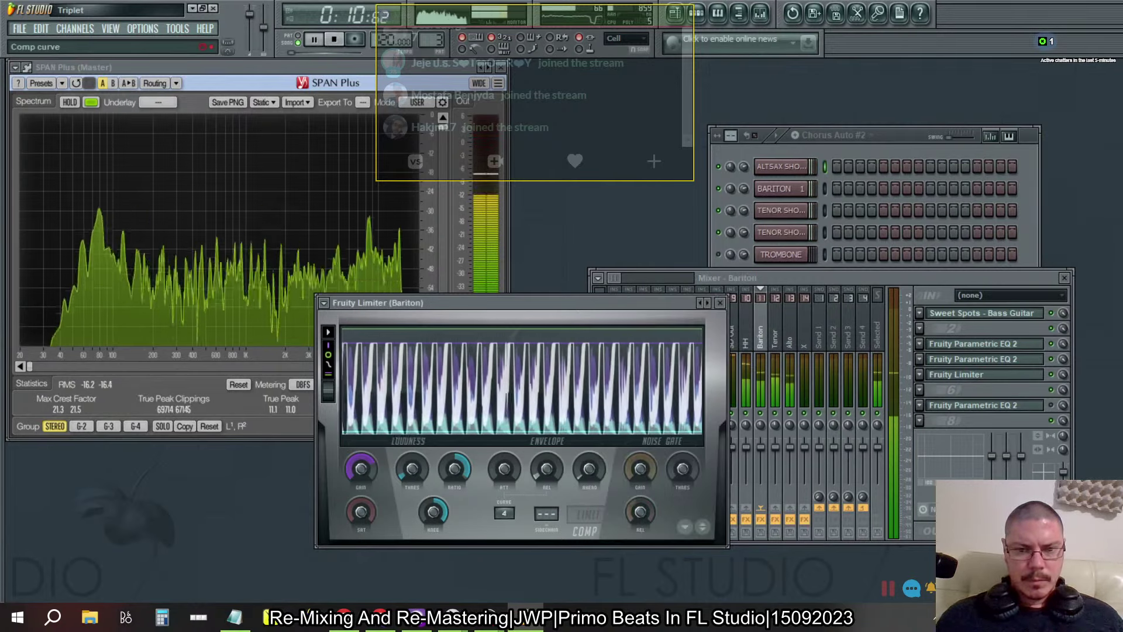
pyautogui.moveTo(504, 471)
pyautogui.mouseDown()
pyautogui.moveTo(504, 449)
pyautogui.moveTo(507, 478)
pyautogui.mouseUp()
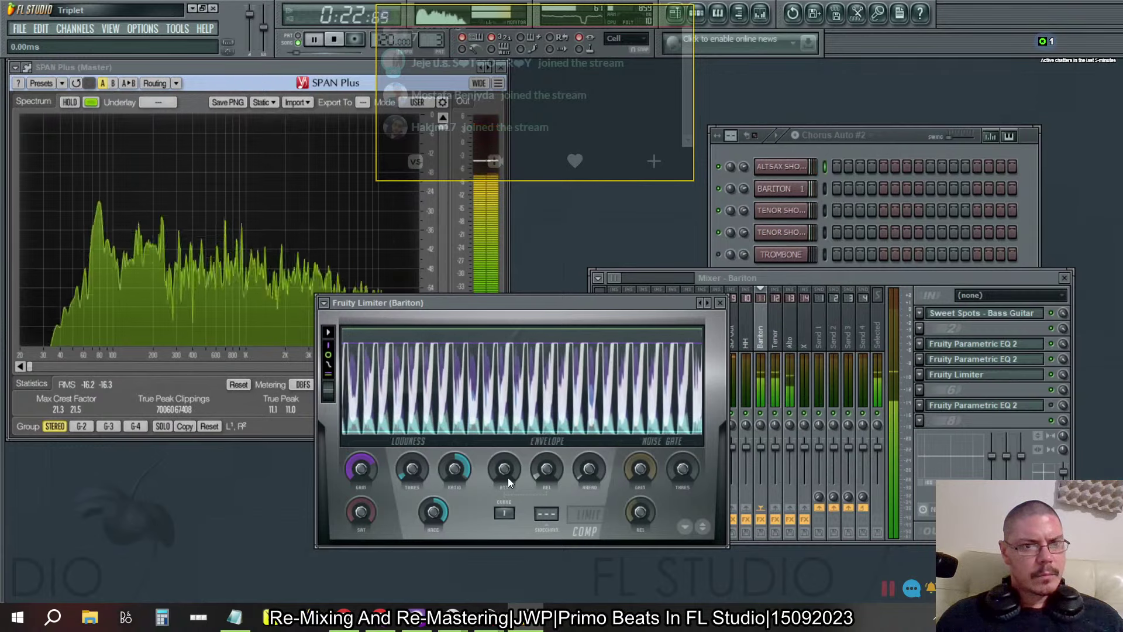
pyautogui.moveTo(508, 477); pyautogui.dragTo(503, 469)
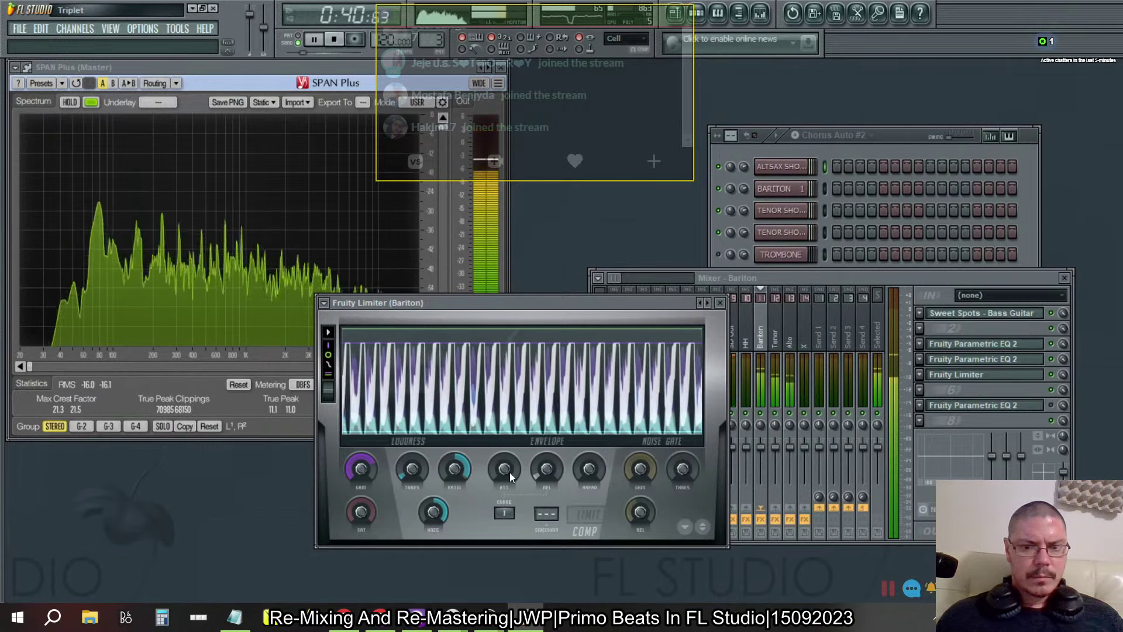
pyautogui.moveTo(507, 470); pyautogui.dragTo(507, 458)
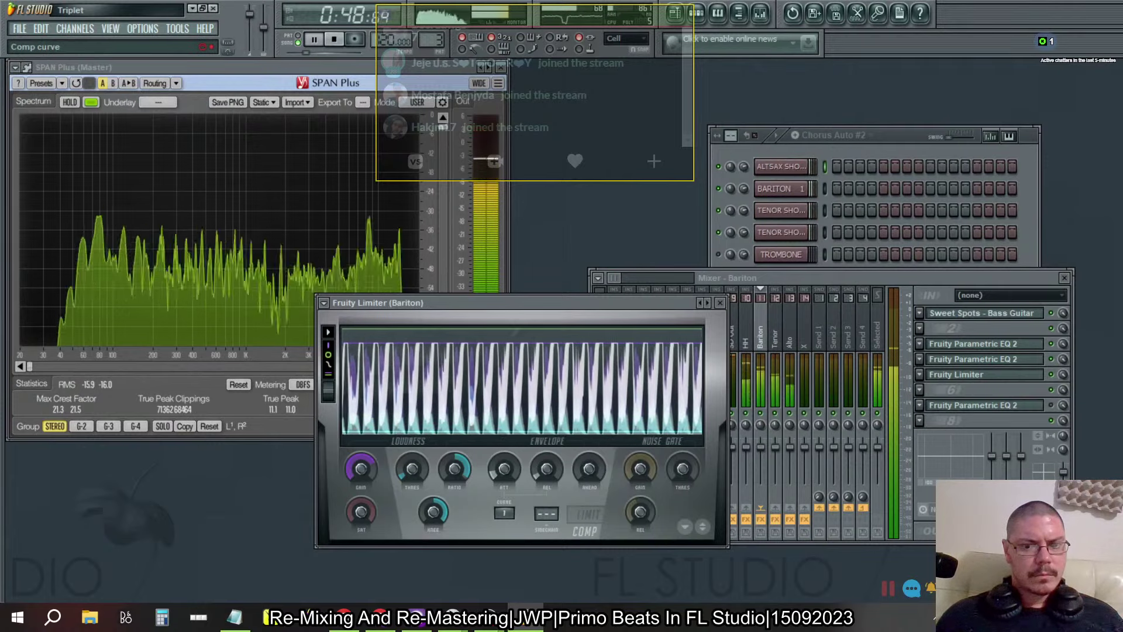
pyautogui.moveTo(504, 513); pyautogui.dragTo(508, 507)
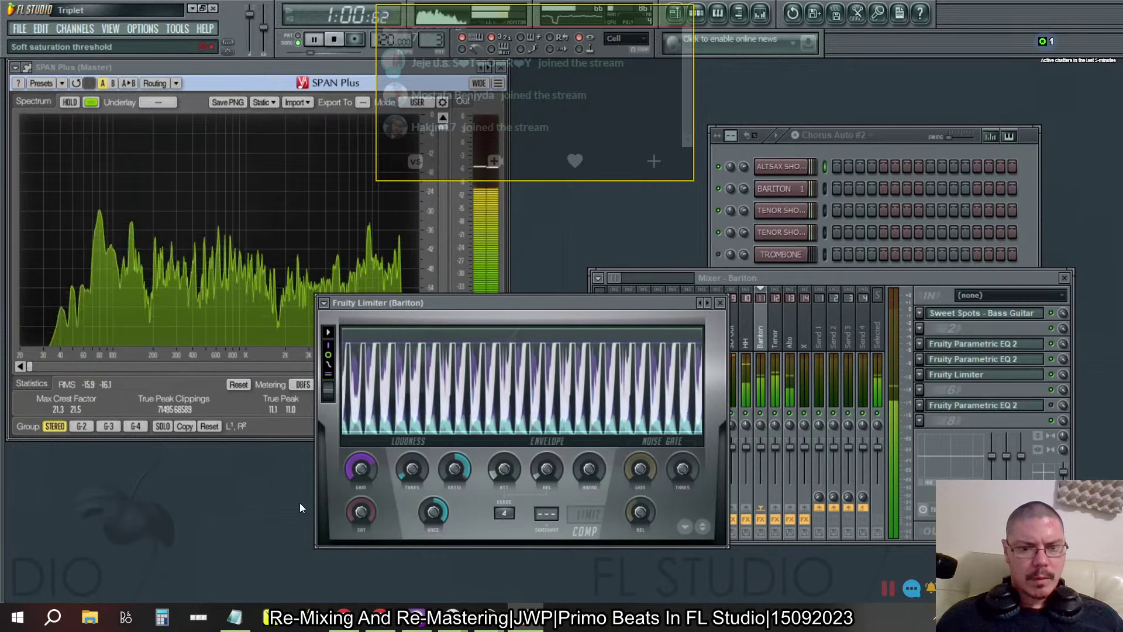
# Step: Try a lower soft saturation threshold and a noise gate threshold of about -7.7 dB with varied release times on Bariton's limiter
pyautogui.moveTo(363, 519); pyautogui.dragTo(363, 590)
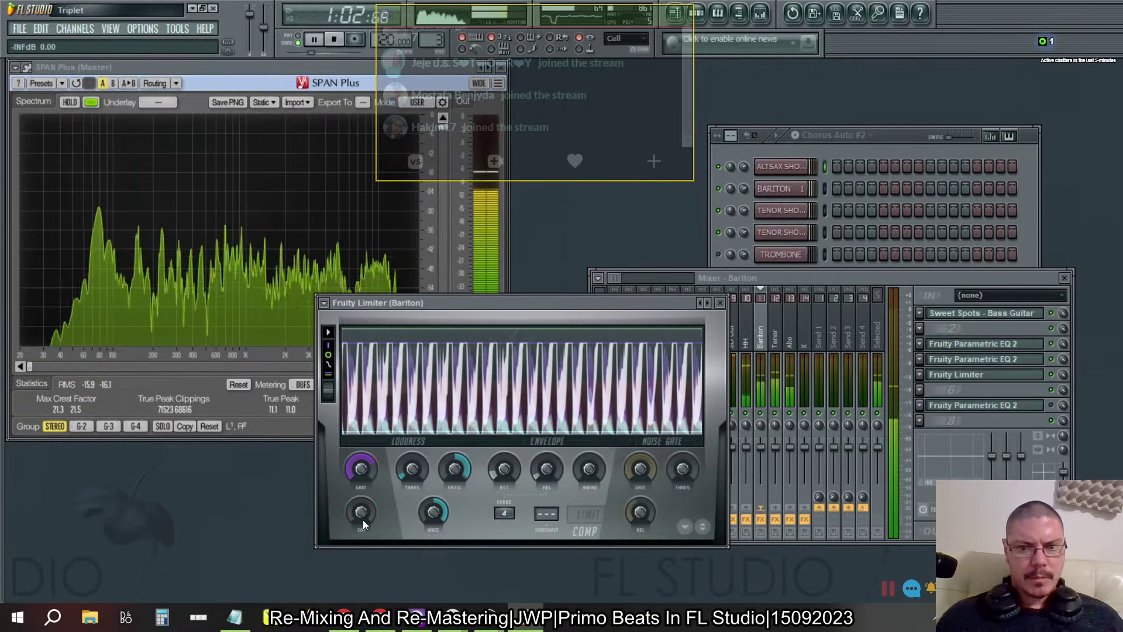
pyautogui.moveTo(363, 519); pyautogui.dragTo(363, 492)
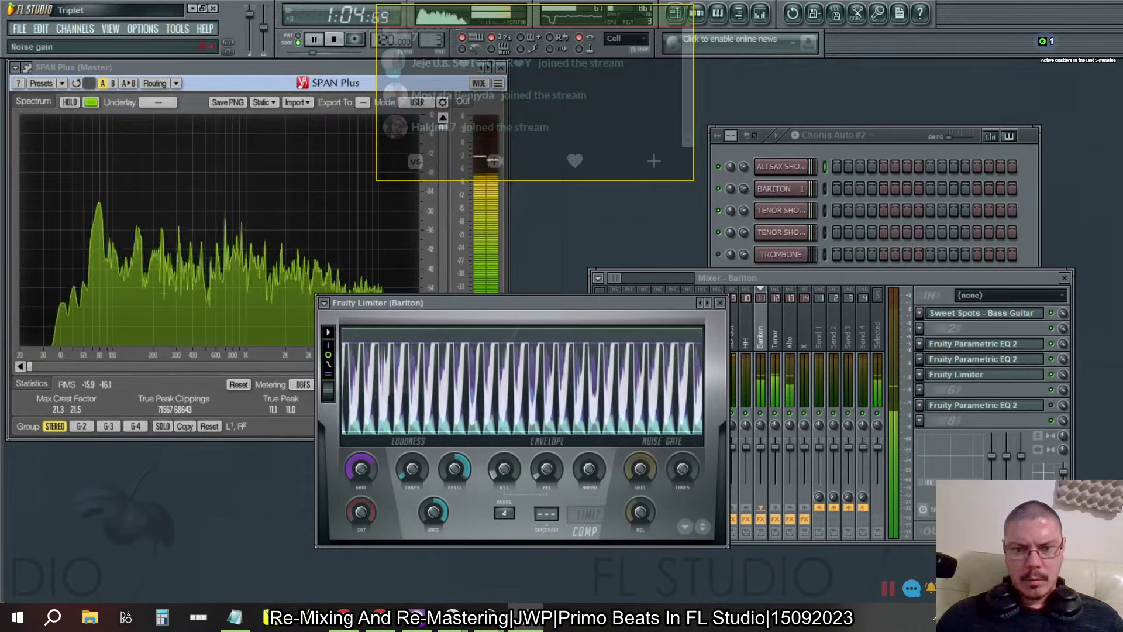
pyautogui.moveTo(683, 468); pyautogui.dragTo(683, 421)
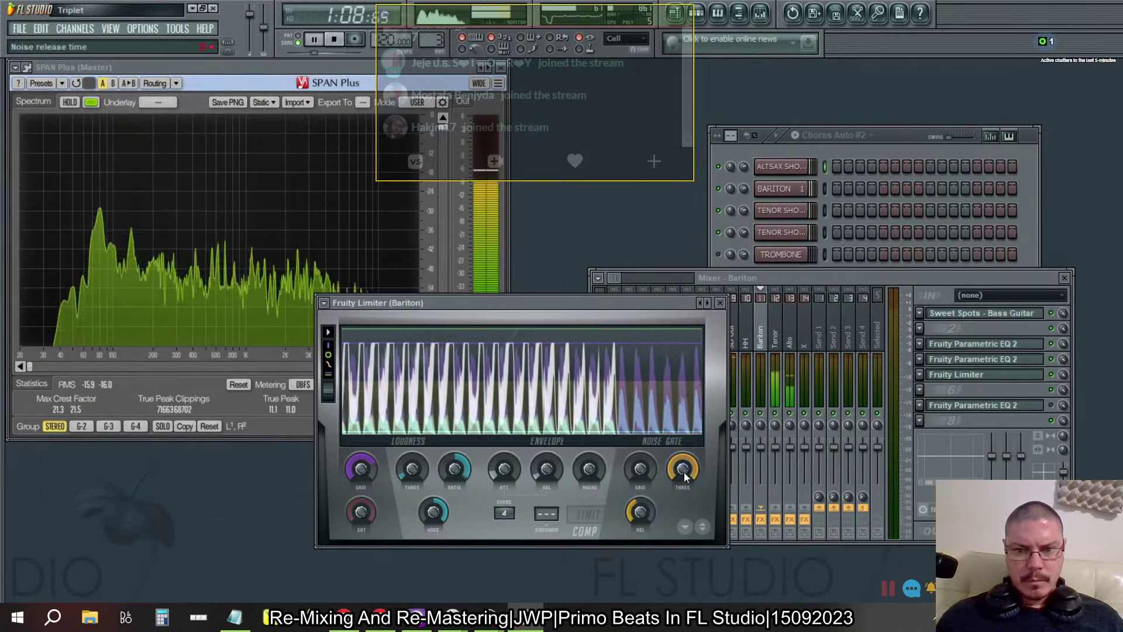
pyautogui.moveTo(683, 472); pyautogui.dragTo(683, 505)
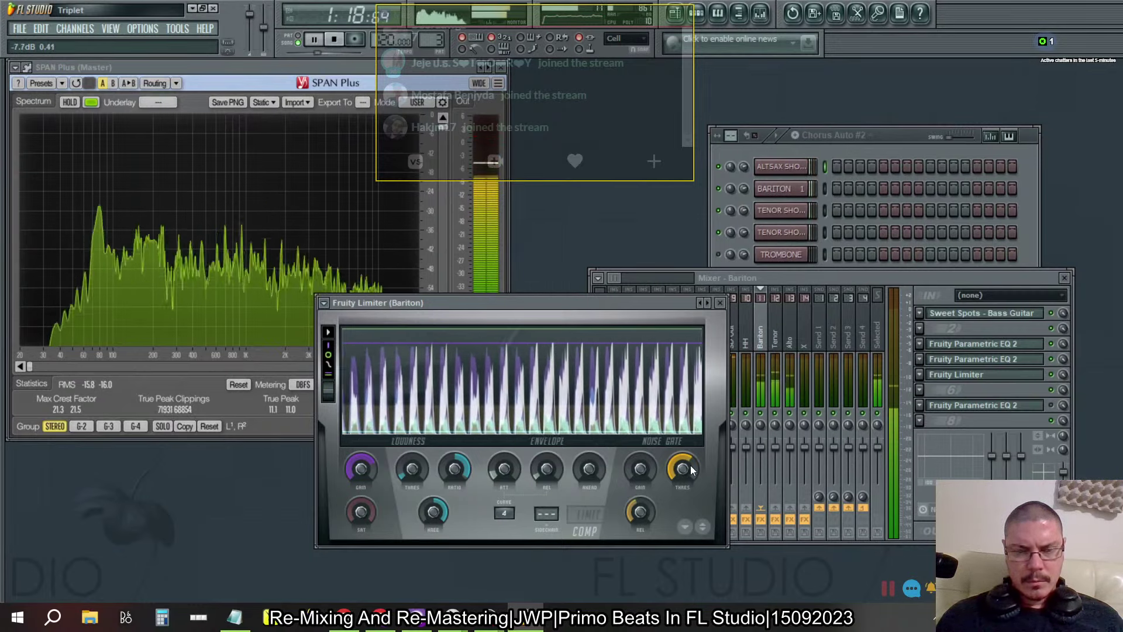
pyautogui.moveTo(645, 517); pyautogui.dragTo(642, 527)
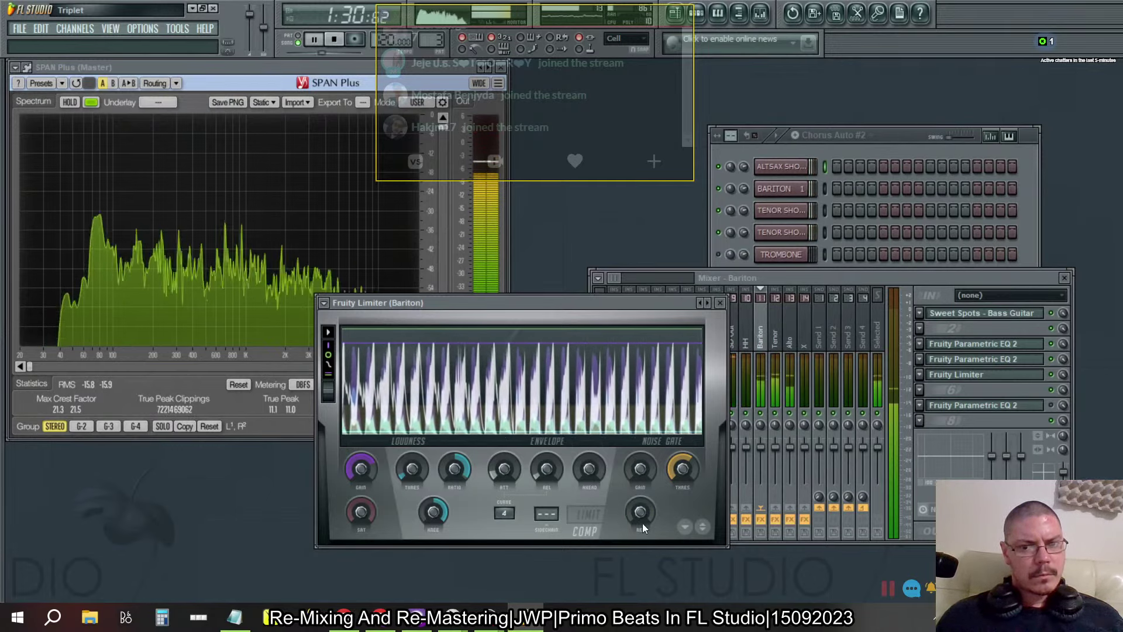
pyautogui.moveTo(643, 523); pyautogui.dragTo(642, 521)
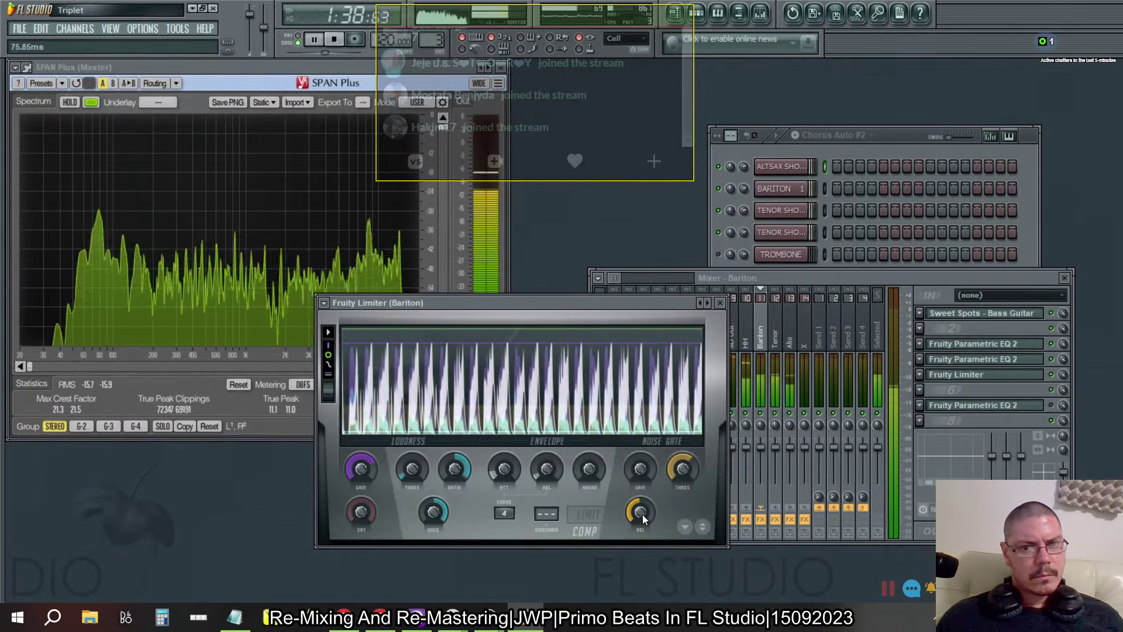
pyautogui.moveTo(642, 514); pyautogui.dragTo(643, 506)
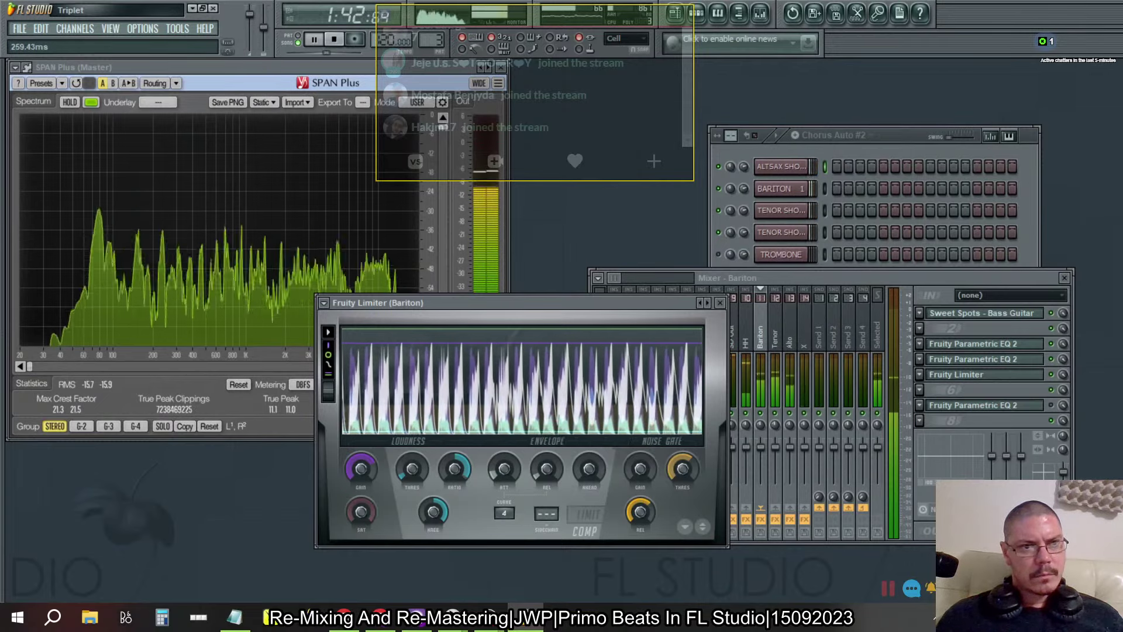
pyautogui.moveTo(643, 514); pyautogui.dragTo(642, 514)
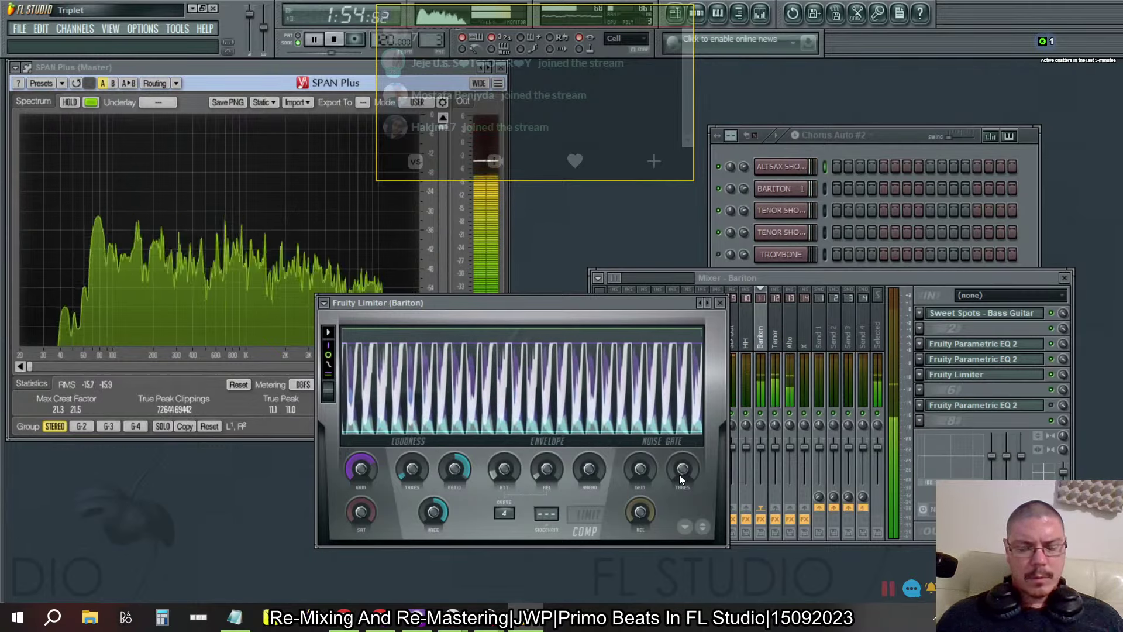
# Step: Stop playback, switch the Windows playback device back to the headphones, and restart the song
pyautogui.press('space')
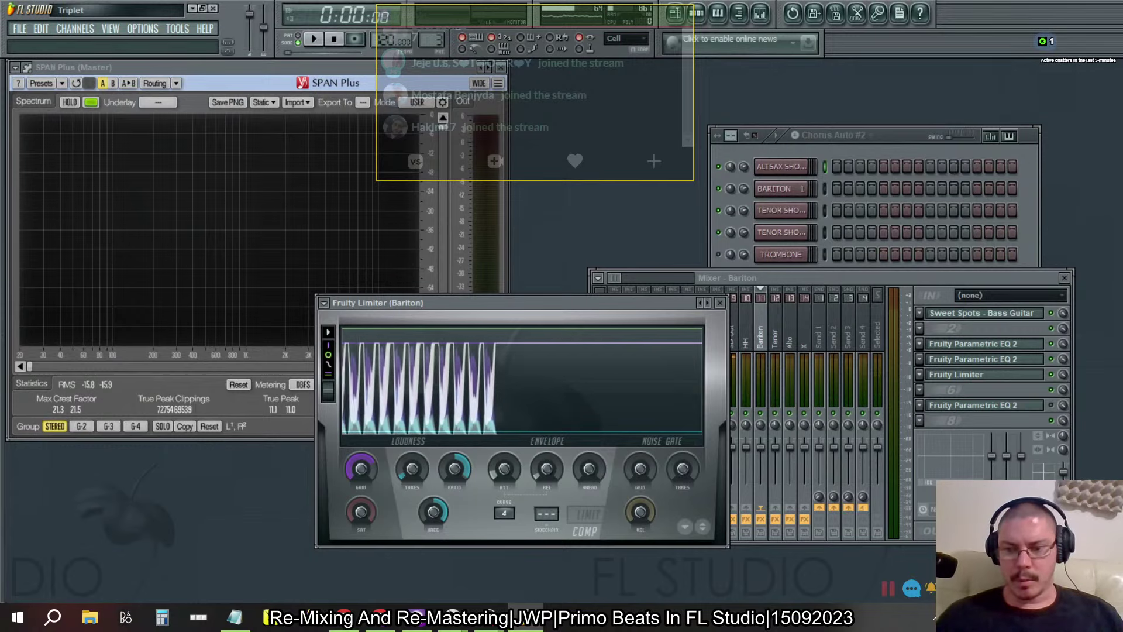
pyautogui.click(1109, 546)
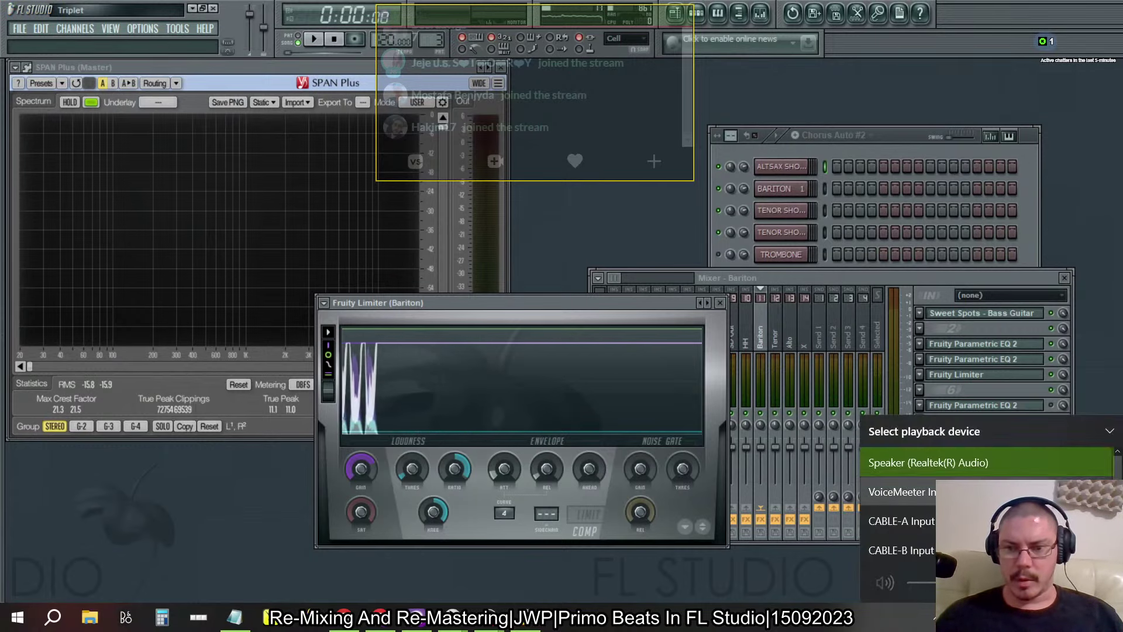
pyautogui.scroll(-1, 1029, 517)
pyautogui.click(934, 547)
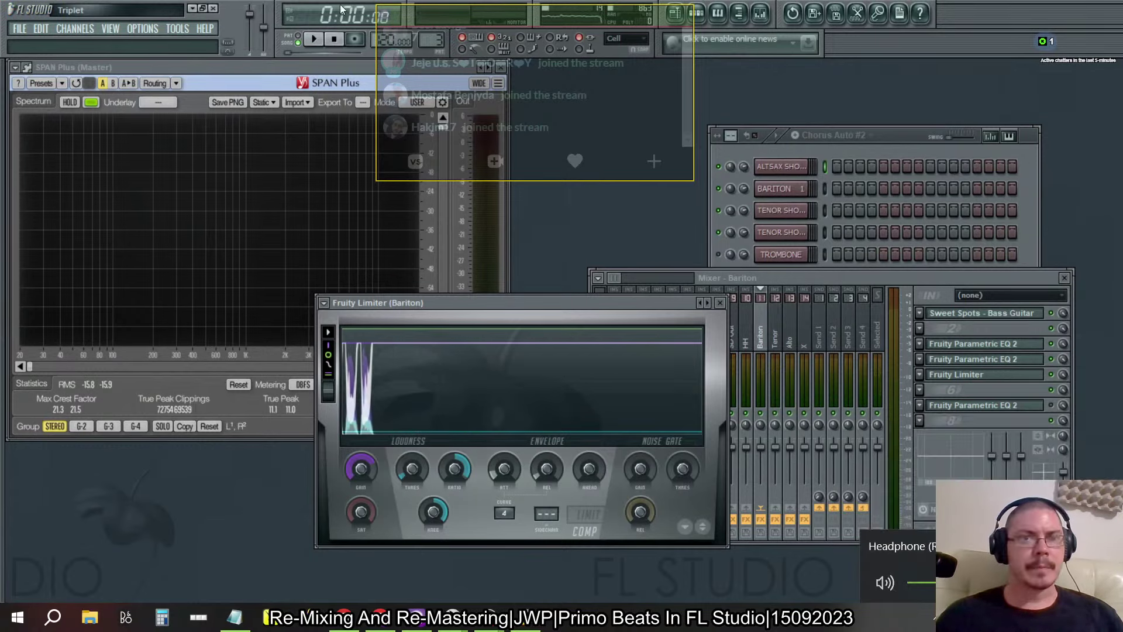
pyautogui.click(327, 41)
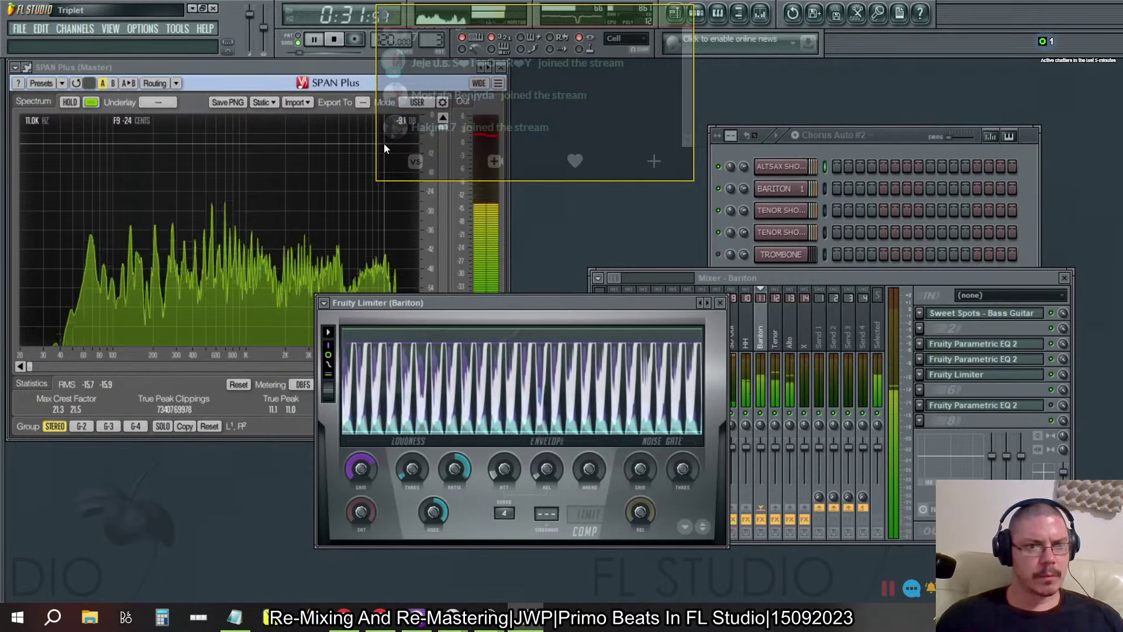
# Step: Bring Bariton's Fruity Limiter to the front and raise its gain to 12.0 dB during playback
pyautogui.click(764, 418)
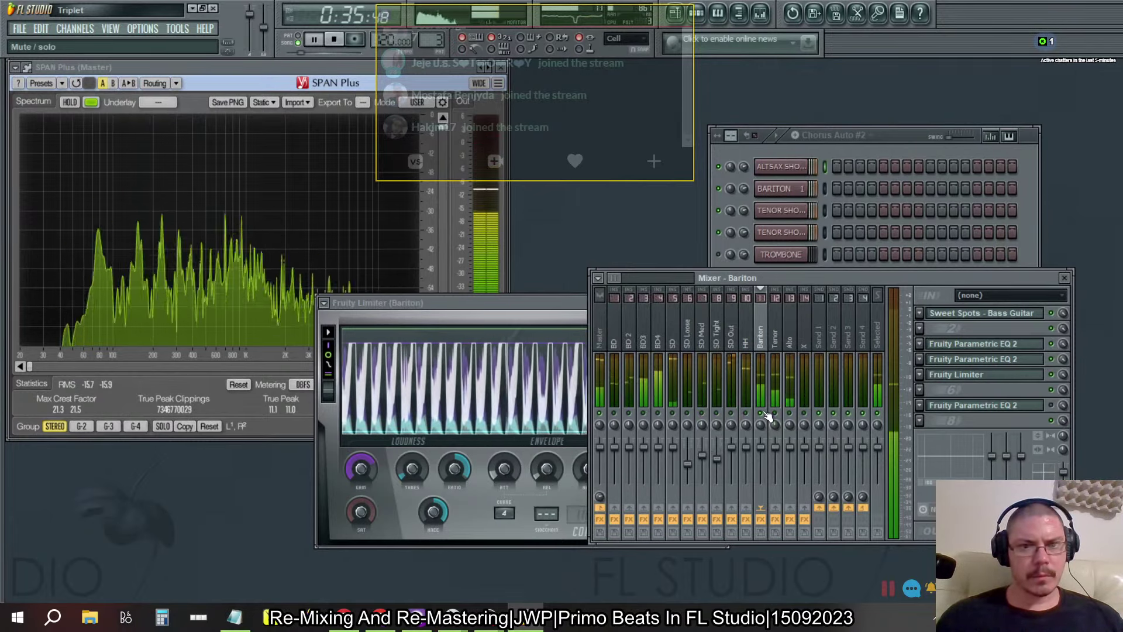
pyautogui.click(420, 454)
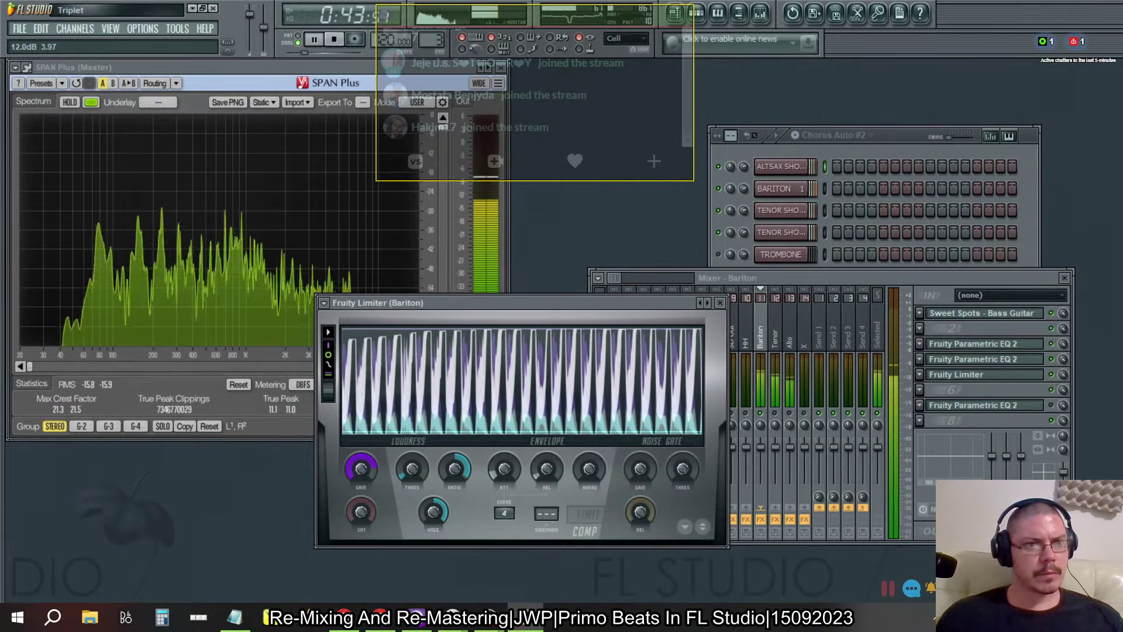
# Step: Toggle Bariton's mute in the mixer while listening, stop the song, and switch to Pattern 6
pyautogui.click(762, 414)
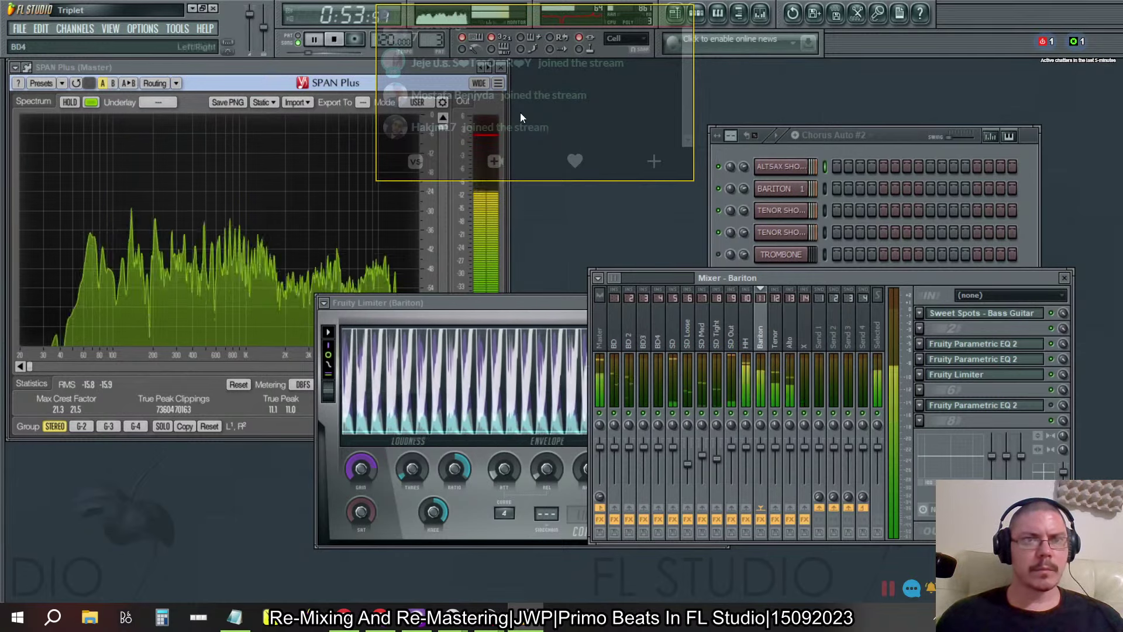
pyautogui.press('space')
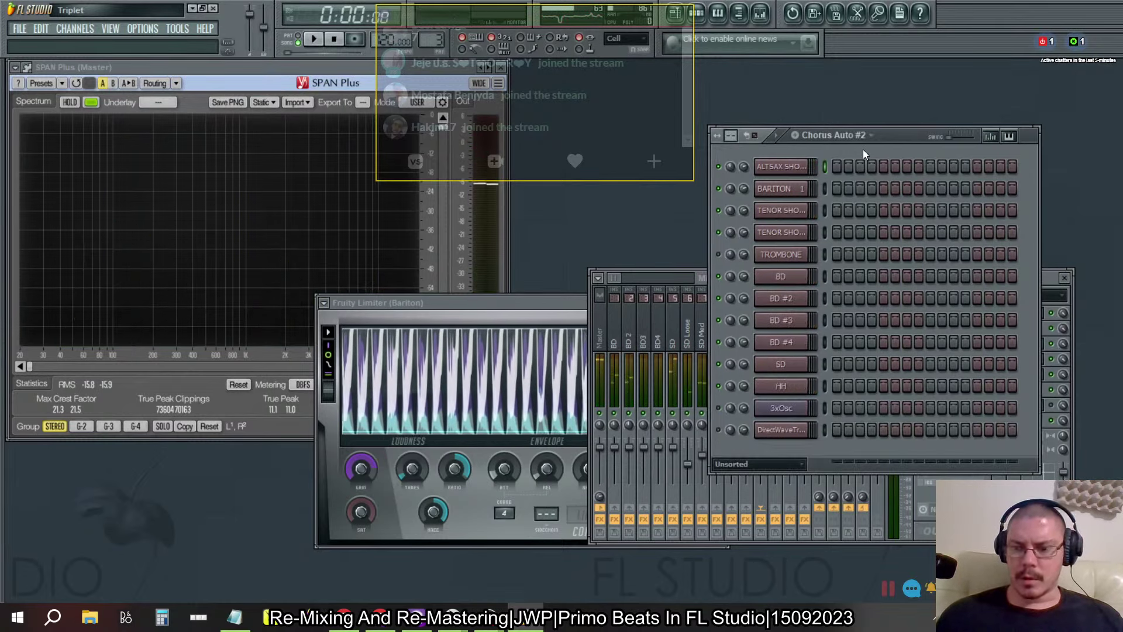
pyautogui.press('6')
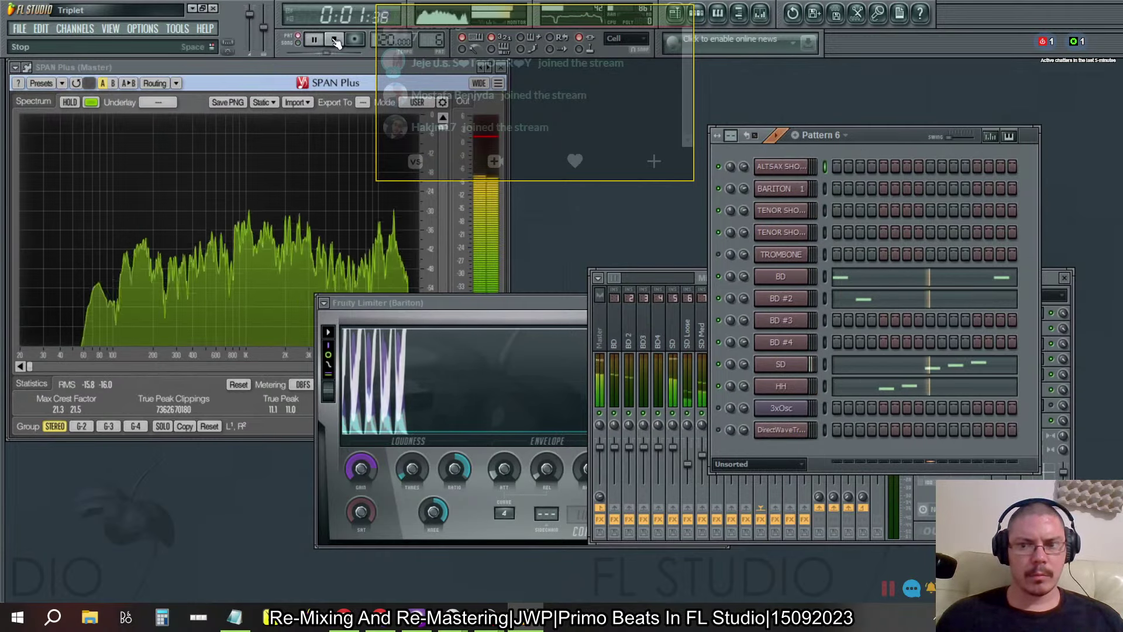
# Step: Lower the velocities of the A3 and A#3 notes in Pattern 6's SD piano roll to near minimum, and stop playback
pyautogui.click(927, 366)
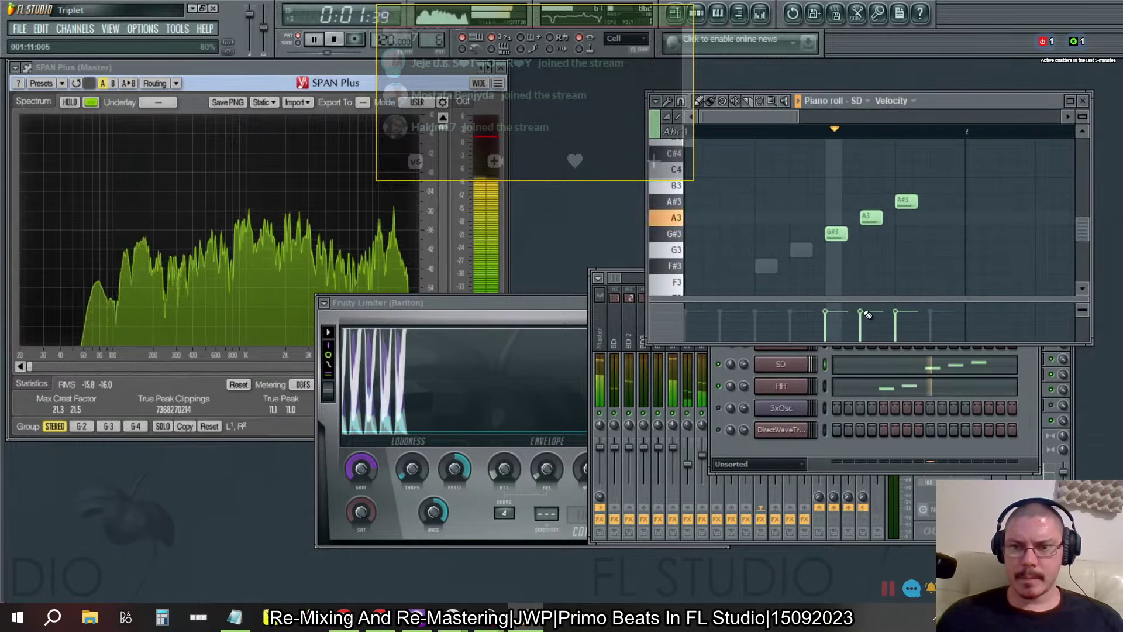
pyautogui.moveTo(865, 323); pyautogui.dragTo(899, 341)
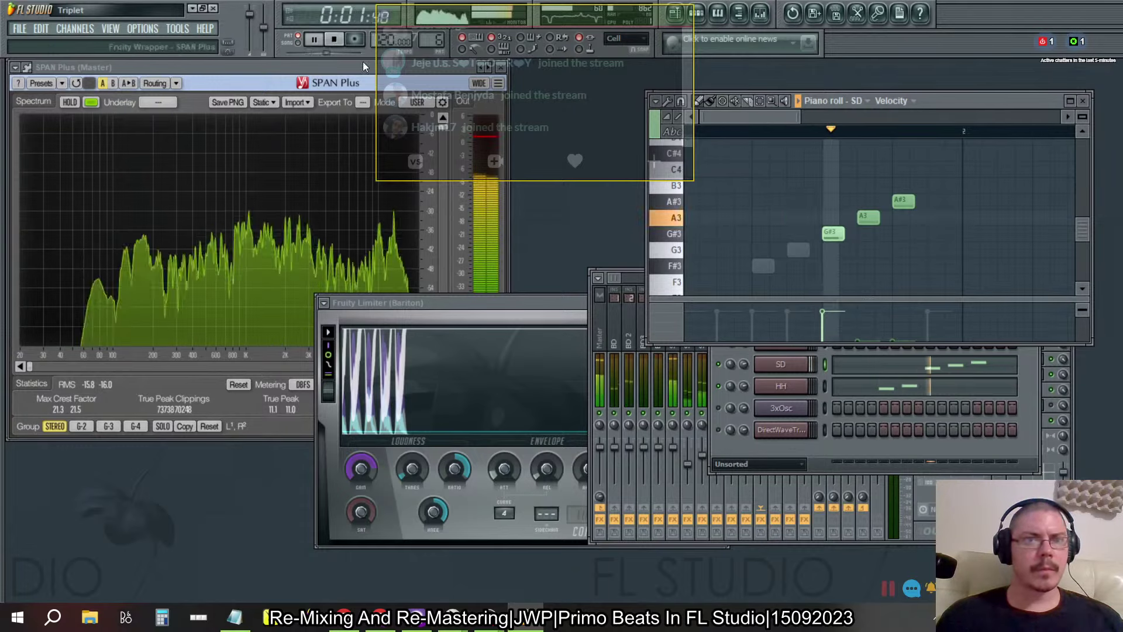
pyautogui.press('space')
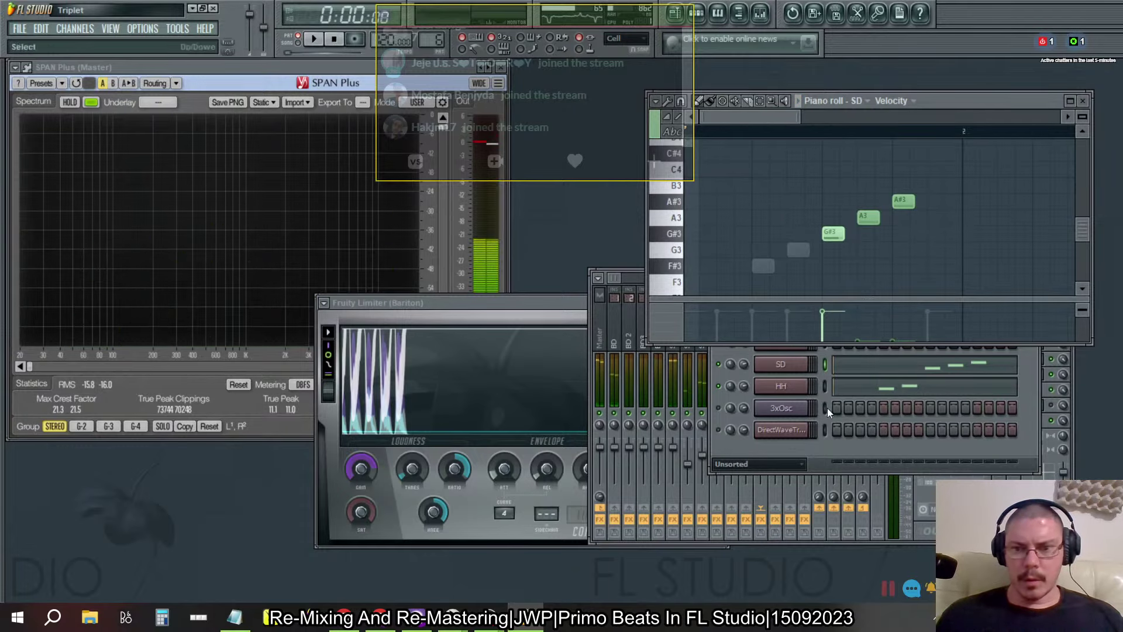
# Step: Open the SD channel's DirectWave zone settings and set the Note Velocity to Voice Gain modulation amount to about -49.9%
pyautogui.click(787, 365)
pyautogui.moveTo(693, 440); pyautogui.dragTo(690, 110)
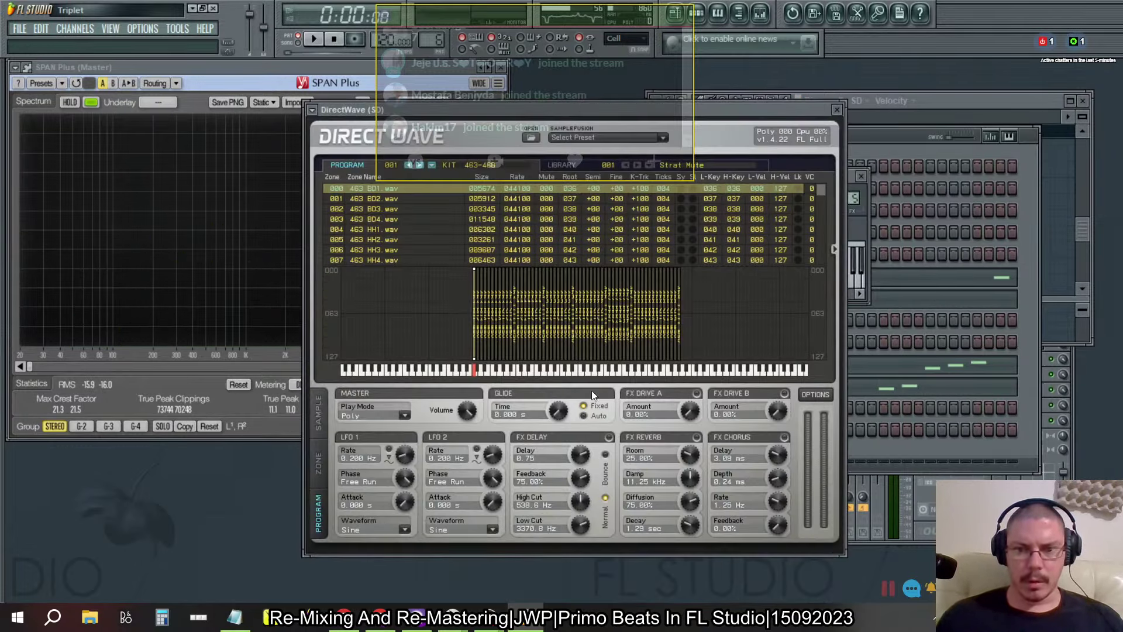
pyautogui.click(318, 430)
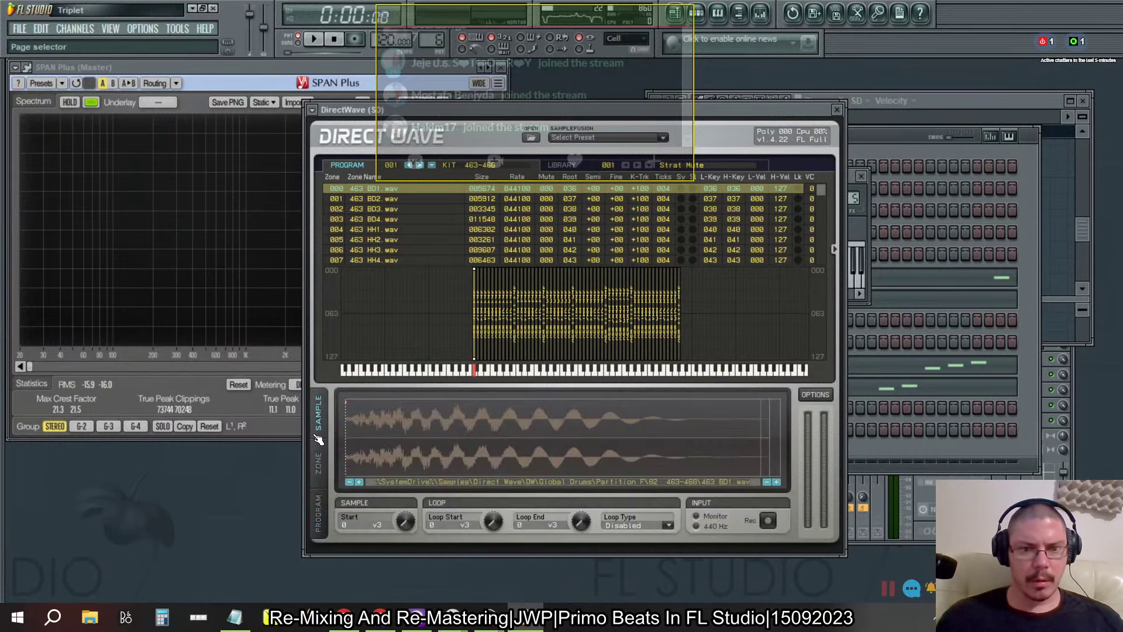
pyautogui.click(318, 447)
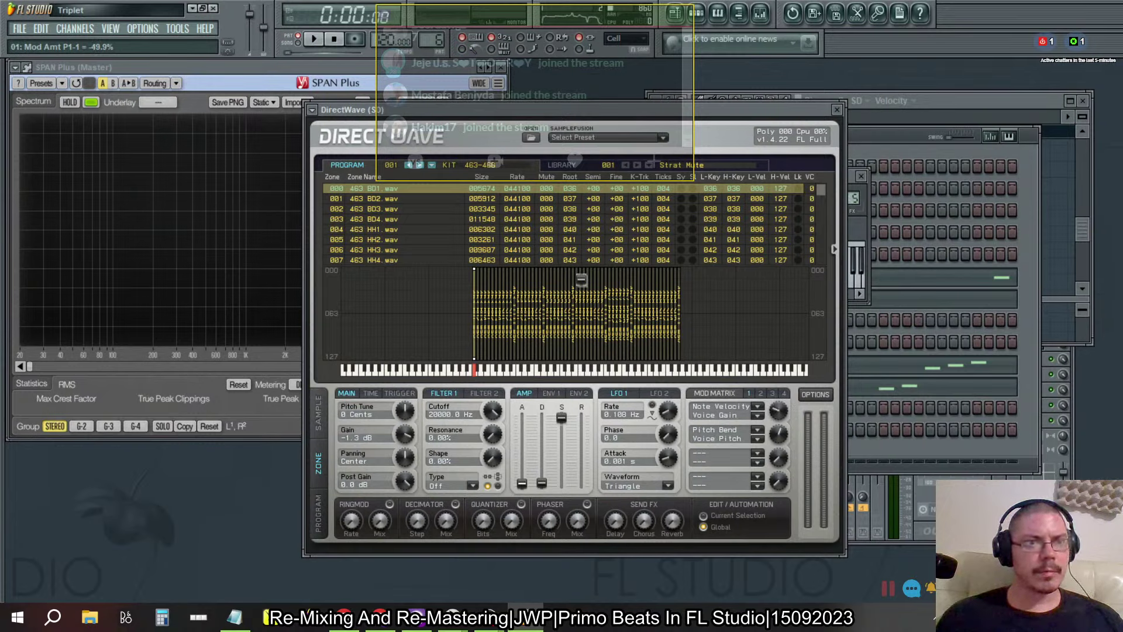
# Step: Play Pattern 6 and test the SD notes with G#3 at minimum velocity and A3 and A#3 at maximum
pyautogui.click(963, 372)
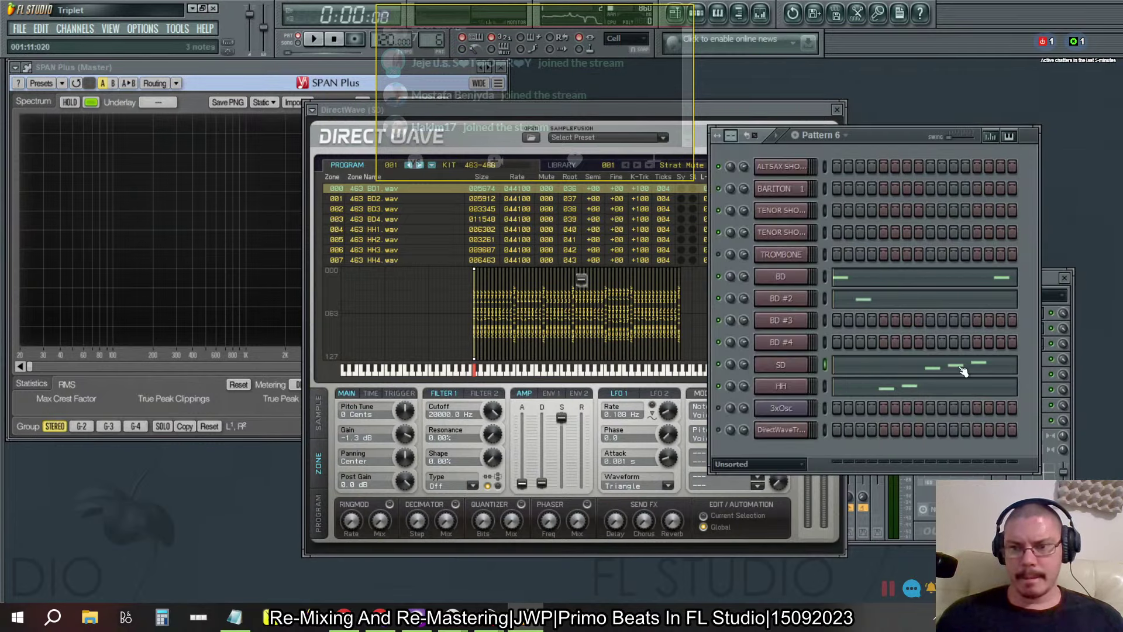
pyautogui.click(916, 373)
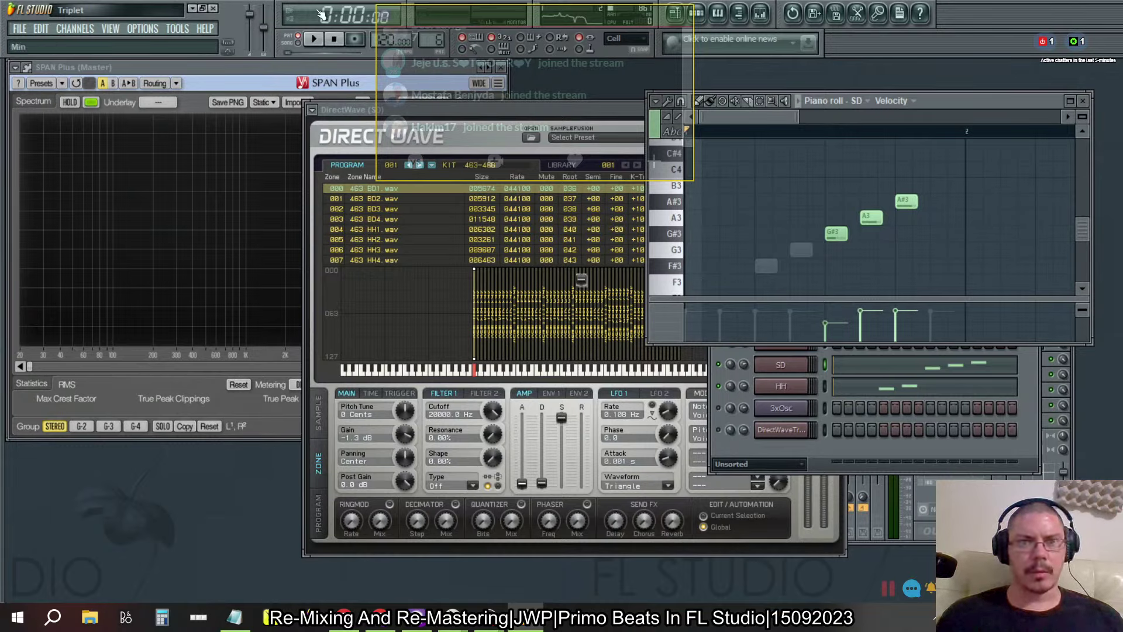
pyautogui.click(315, 39)
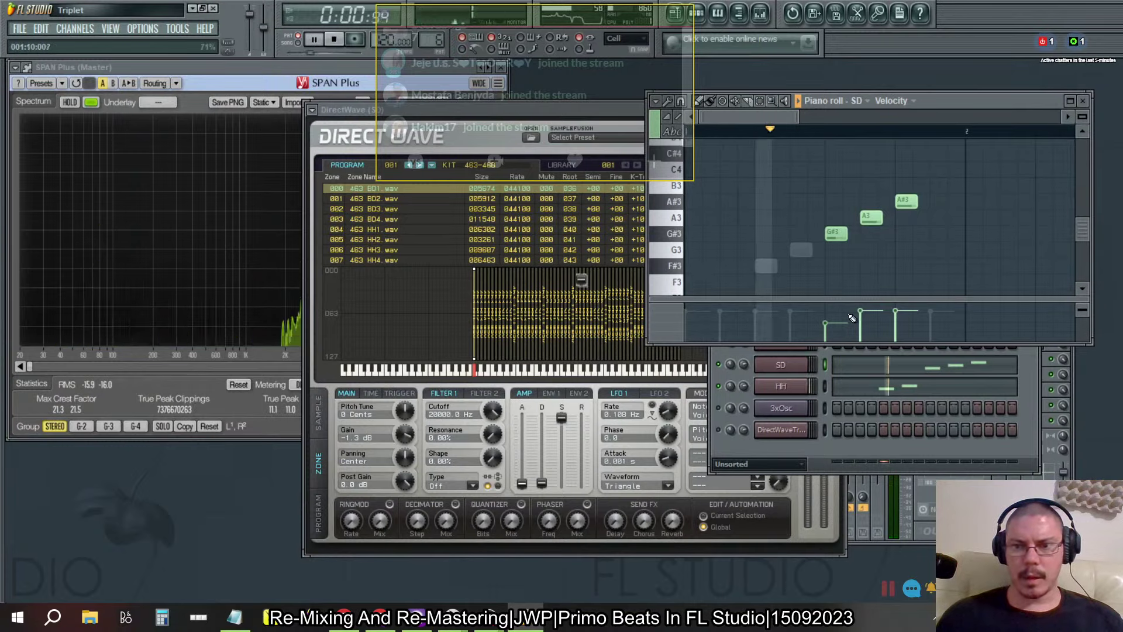
pyautogui.moveTo(854, 317); pyautogui.dragTo(972, 283)
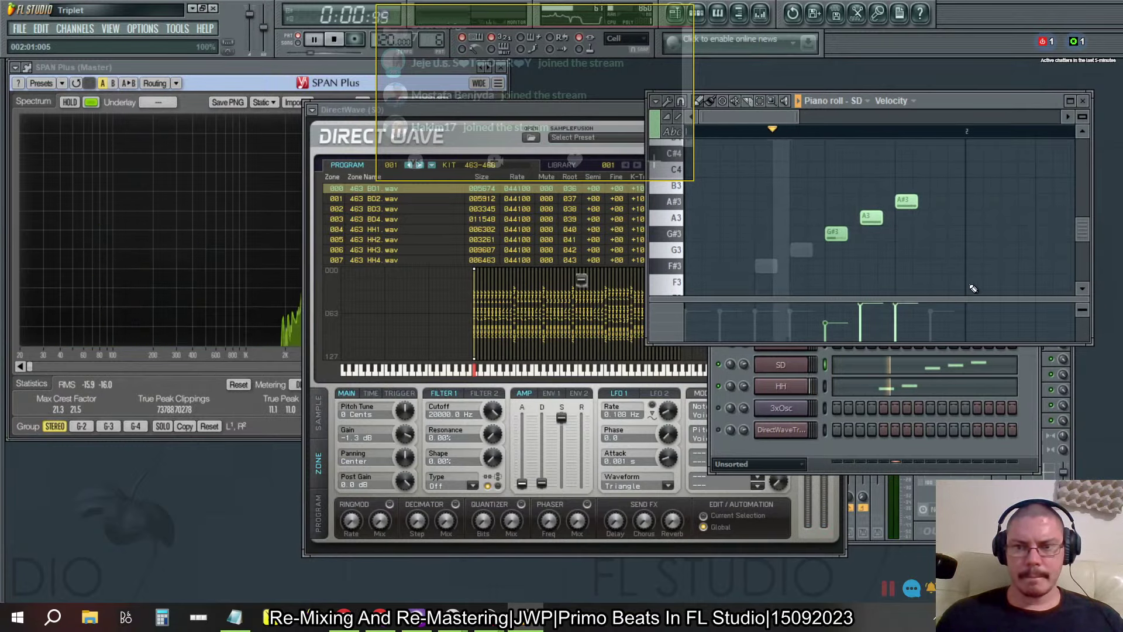
pyautogui.moveTo(826, 323); pyautogui.dragTo(828, 354)
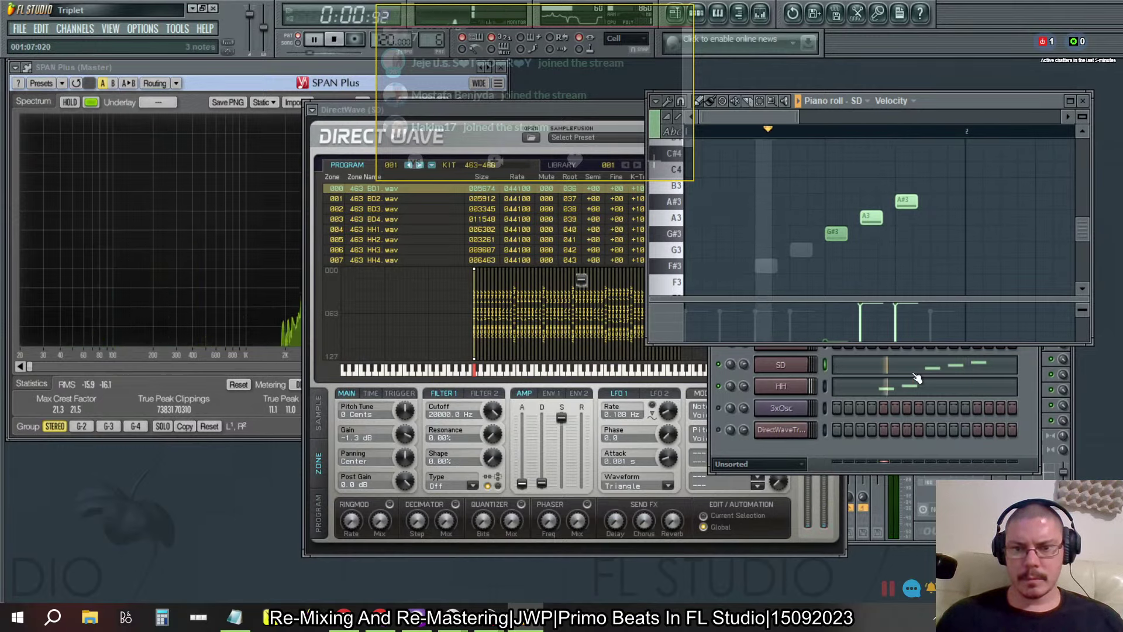
# Step: Try the three SD notes at about 52% velocity, and compare with A3 and A#3 raised and G#3 at about 23%
pyautogui.click(591, 112)
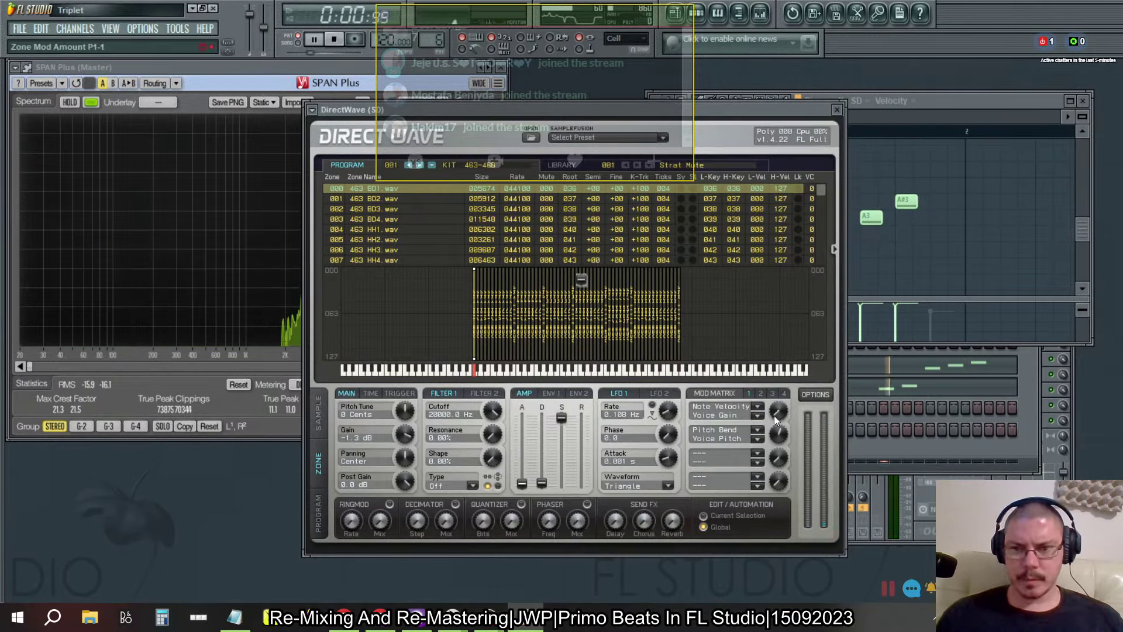
pyautogui.click(952, 106)
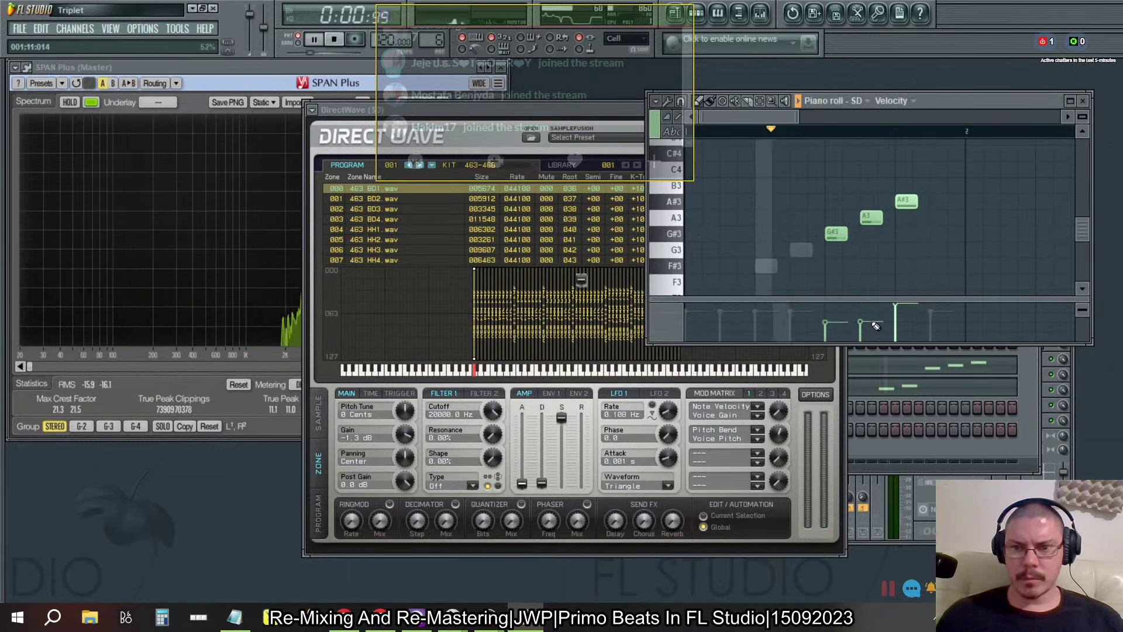
pyautogui.moveTo(875, 326); pyautogui.dragTo(903, 325)
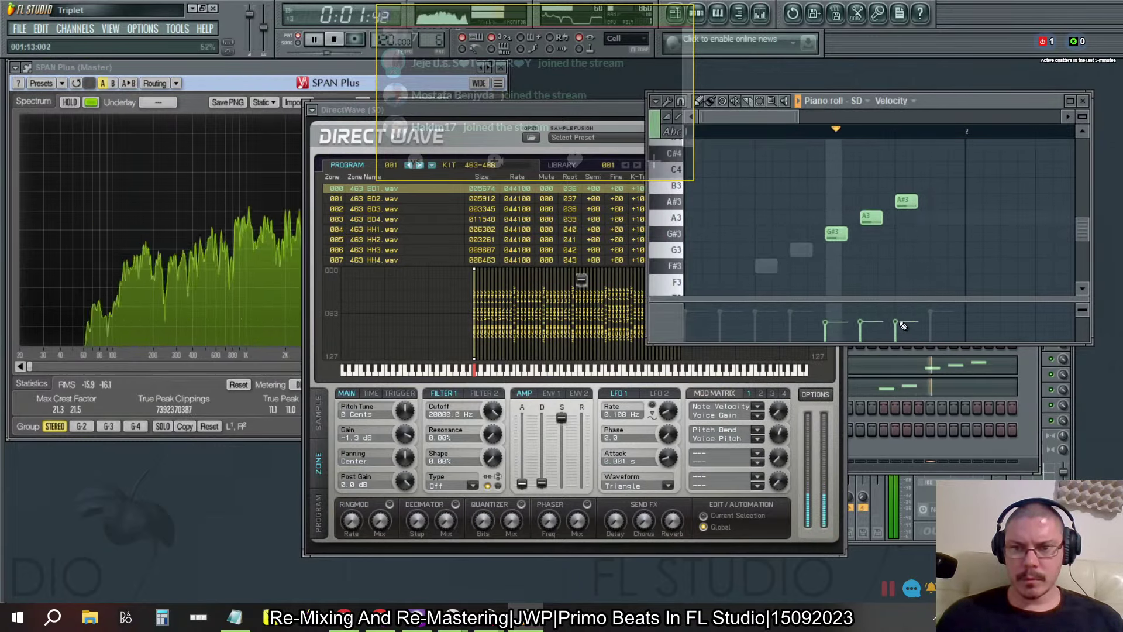
pyautogui.click(868, 317)
pyautogui.moveTo(869, 307)
pyautogui.mouseDown()
pyautogui.moveTo(901, 304)
pyautogui.moveTo(868, 312)
pyautogui.mouseUp()
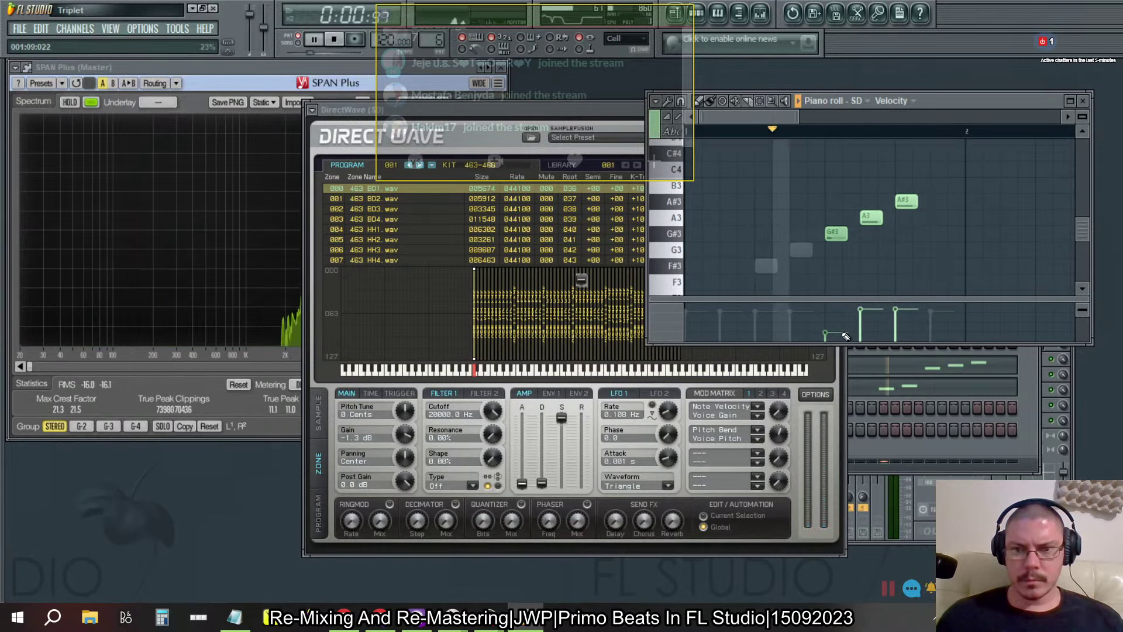
# Step: Set DirectWave's Note Velocity to Voice Gain amount to -75.0% and test A3 and A#3 at maximum velocity
pyautogui.click(779, 411)
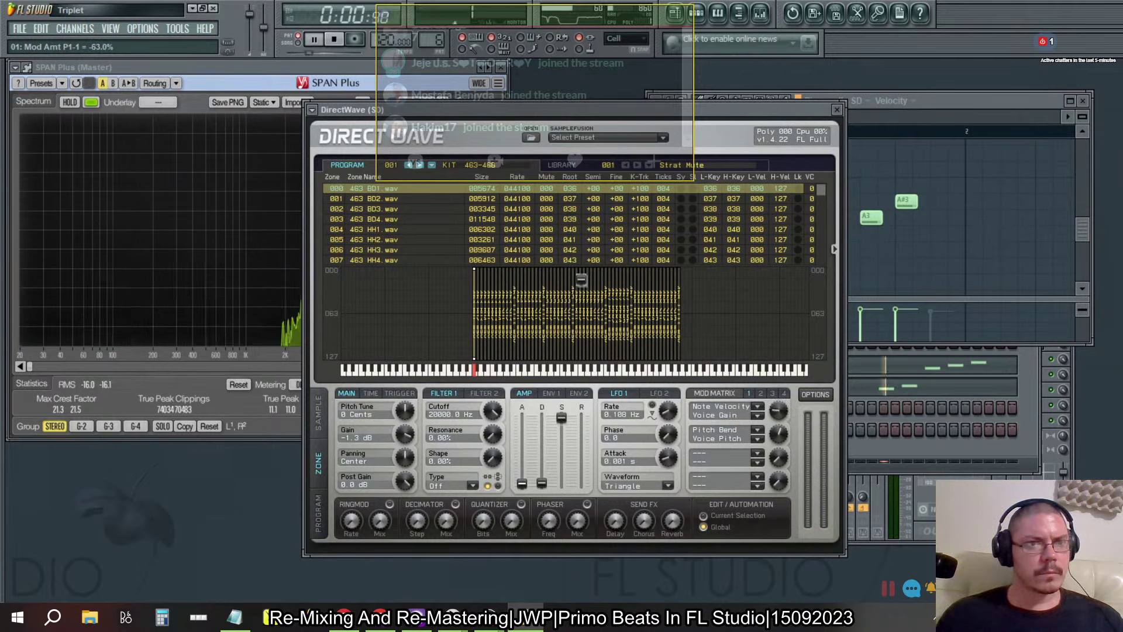
pyautogui.moveTo(778, 410); pyautogui.dragTo(779, 413)
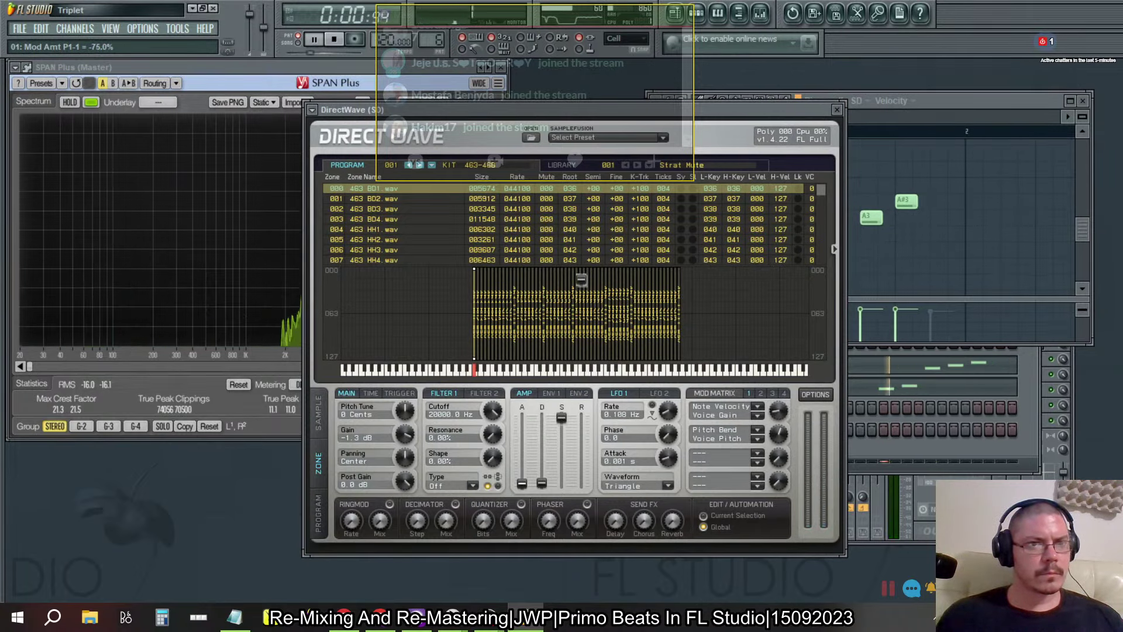
pyautogui.click(966, 98)
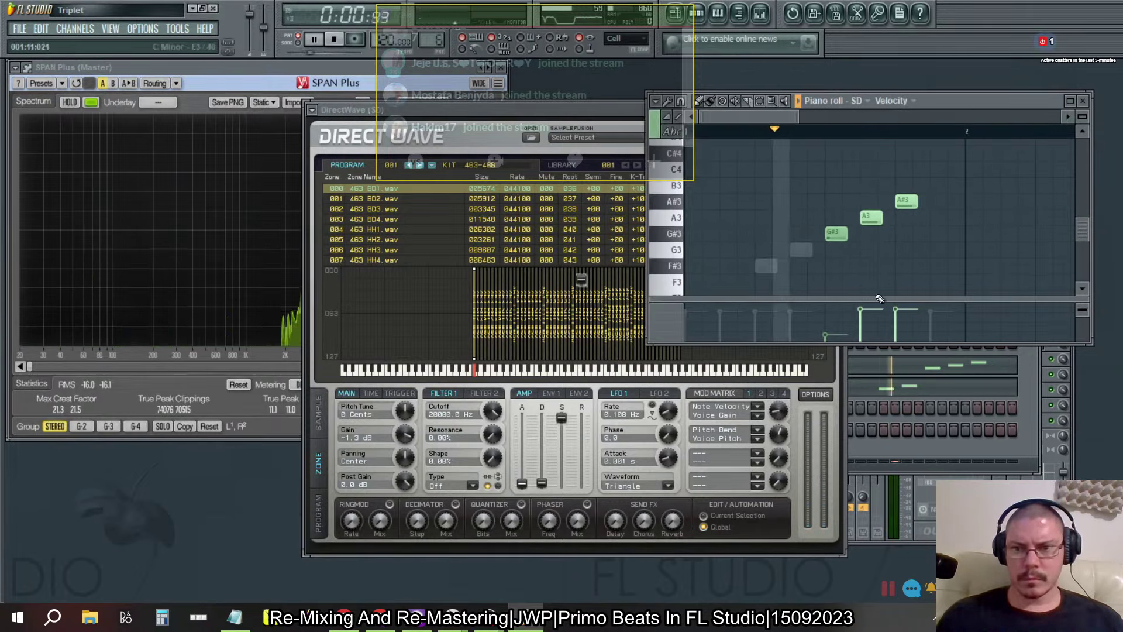
pyautogui.moveTo(874, 315)
pyautogui.mouseDown()
pyautogui.moveTo(888, 340)
pyautogui.moveTo(902, 311)
pyautogui.moveTo(850, 278)
pyautogui.mouseUp()
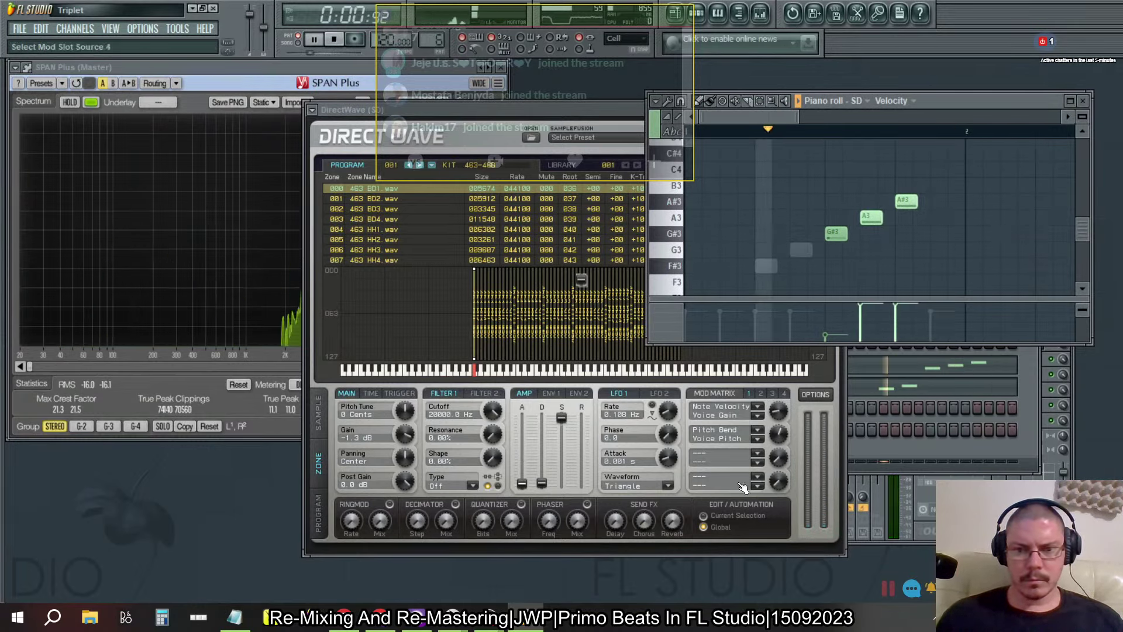
# Step: Try another Note Velocity to Voice Gain amount with the G#3 velocity at maximum and A3 and A#3 near minimum
pyautogui.click(782, 407)
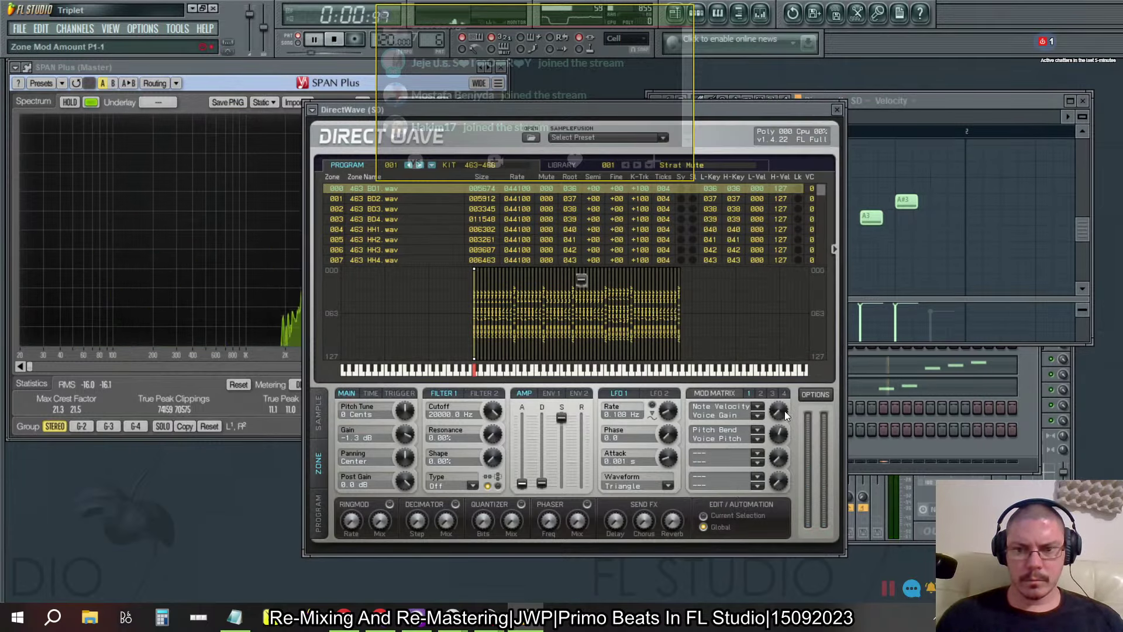
pyautogui.moveTo(782, 409); pyautogui.dragTo(782, 397)
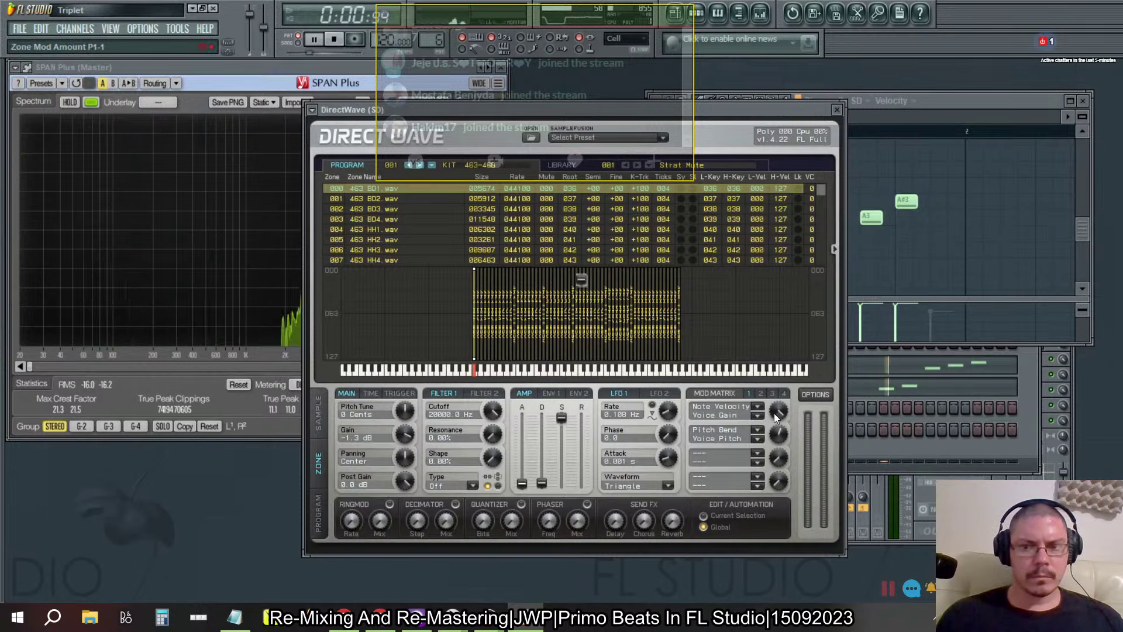
pyautogui.click(963, 105)
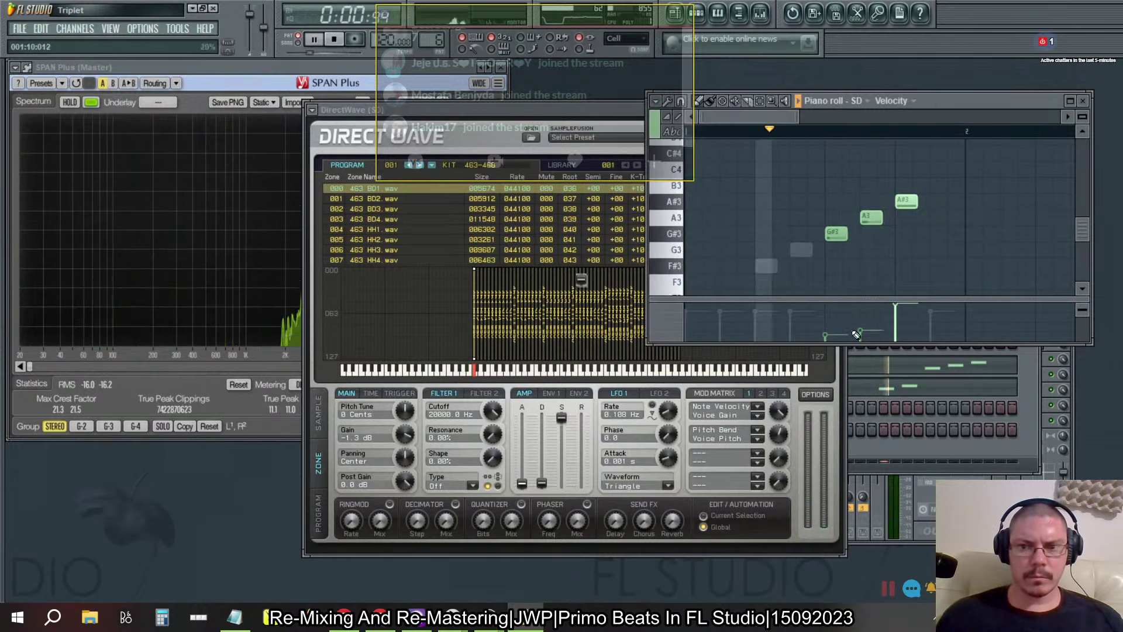
pyautogui.moveTo(842, 298)
pyautogui.mouseDown()
pyautogui.moveTo(902, 333)
pyautogui.moveTo(847, 369)
pyautogui.mouseUp()
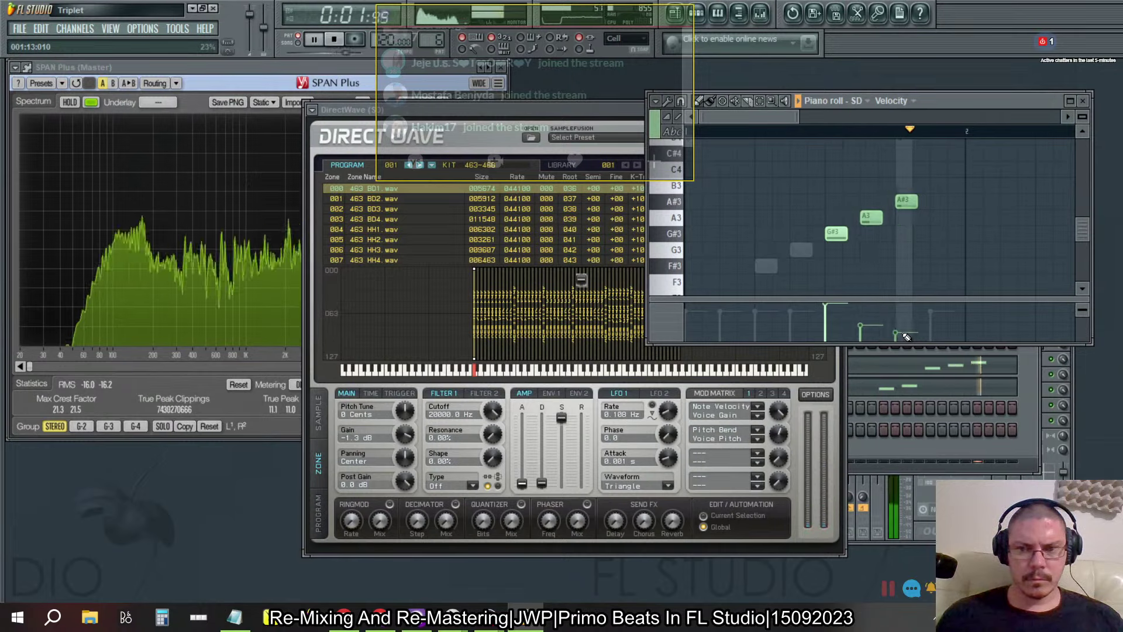
pyautogui.click(845, 367)
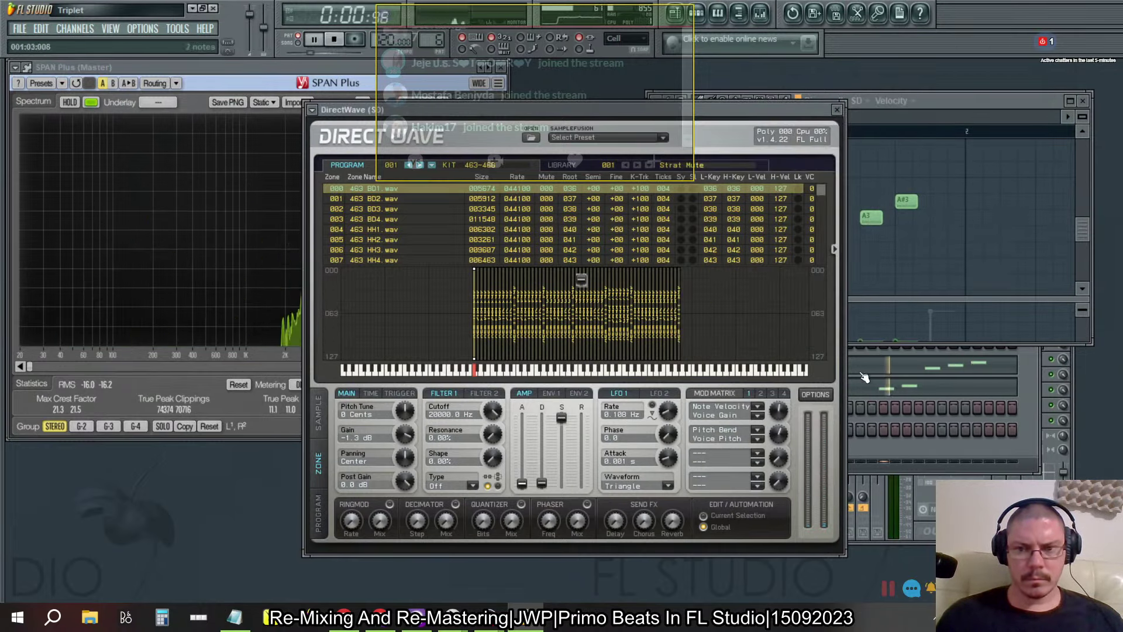
# Step: Raise the A3 and A#3 snare velocities and set DirectWave's Note Velocity to Voice Gain amount to about -91.5%
pyautogui.click(868, 339)
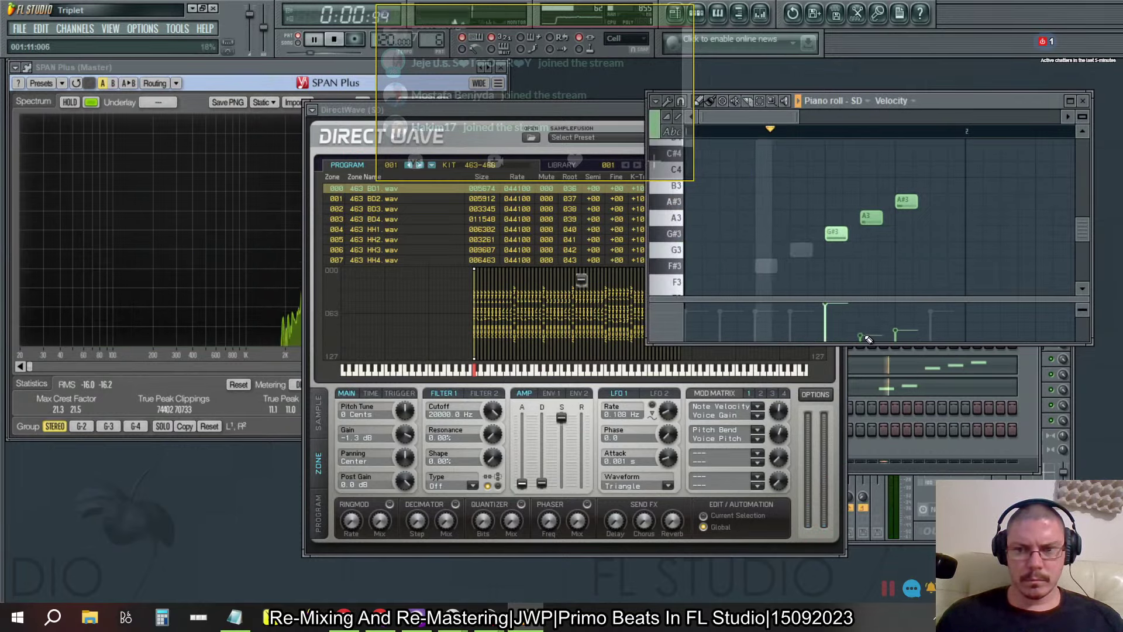
pyautogui.moveTo(868, 339); pyautogui.dragTo(882, 313)
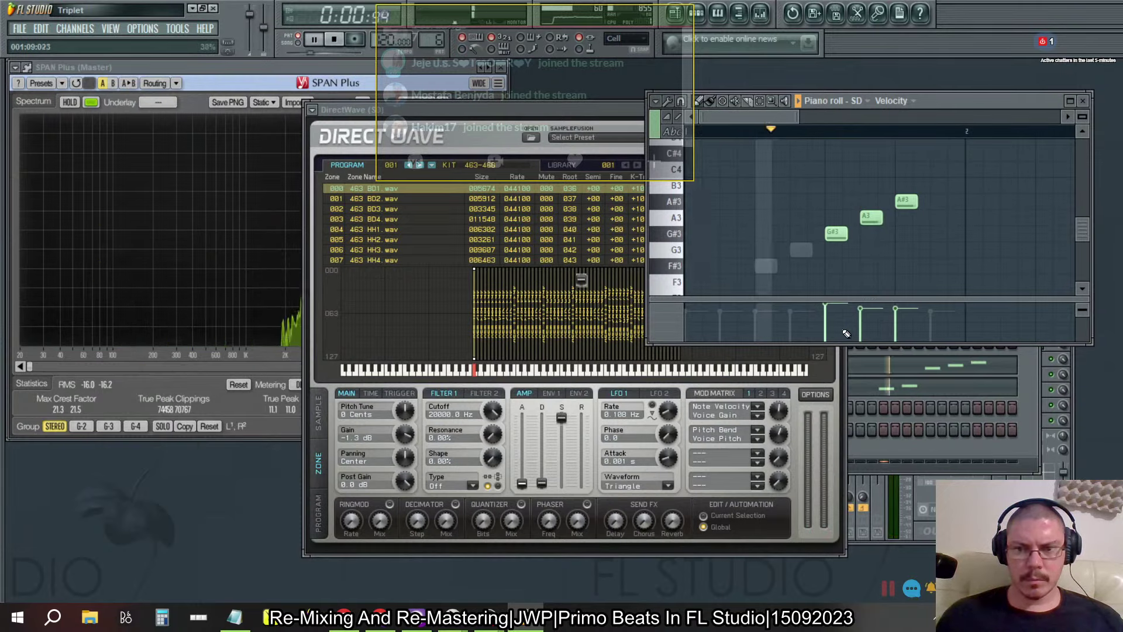
pyautogui.moveTo(778, 410); pyautogui.dragTo(779, 439)
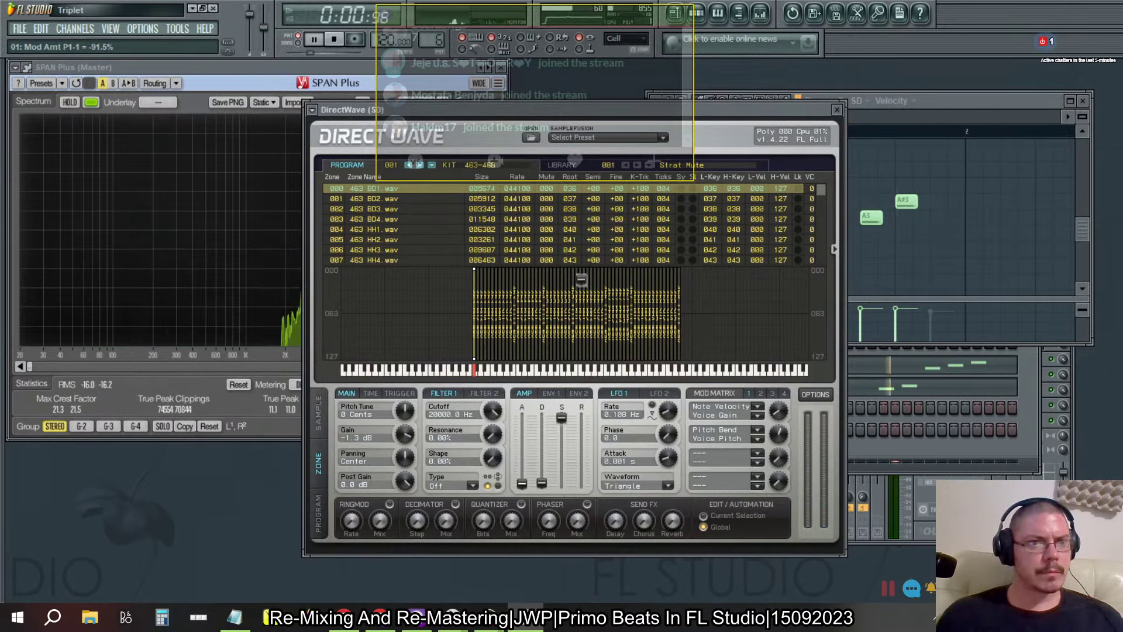
# Step: Return to the SD piano roll and trim the A3 velocity to about 71% and A#3 to about 77%, keeping G#3 low
pyautogui.click(858, 110)
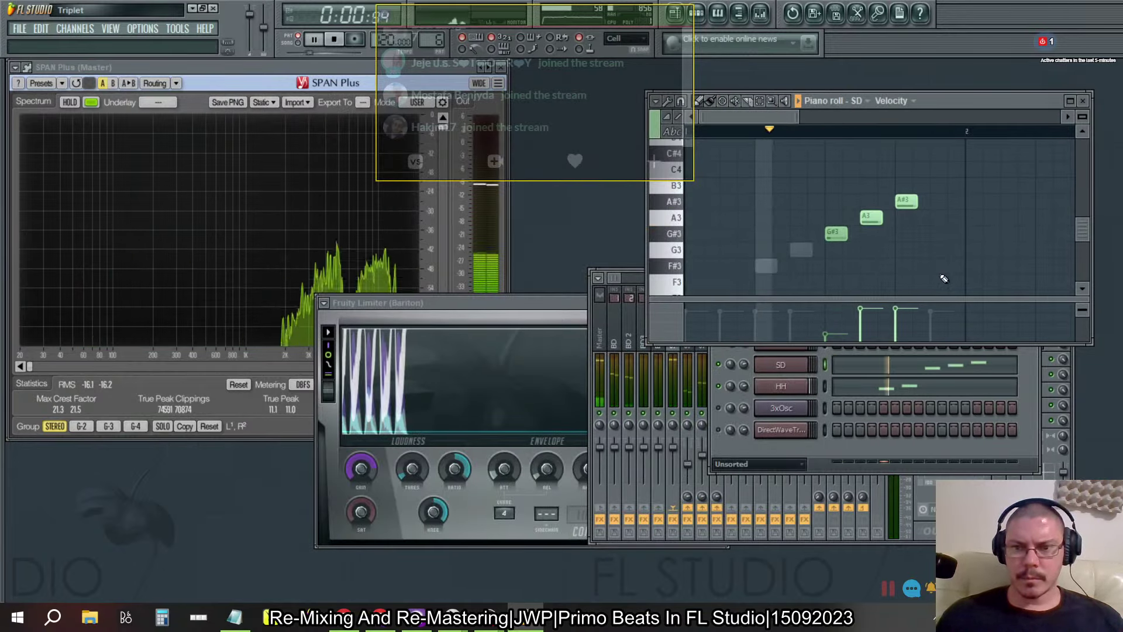
pyautogui.click(878, 312)
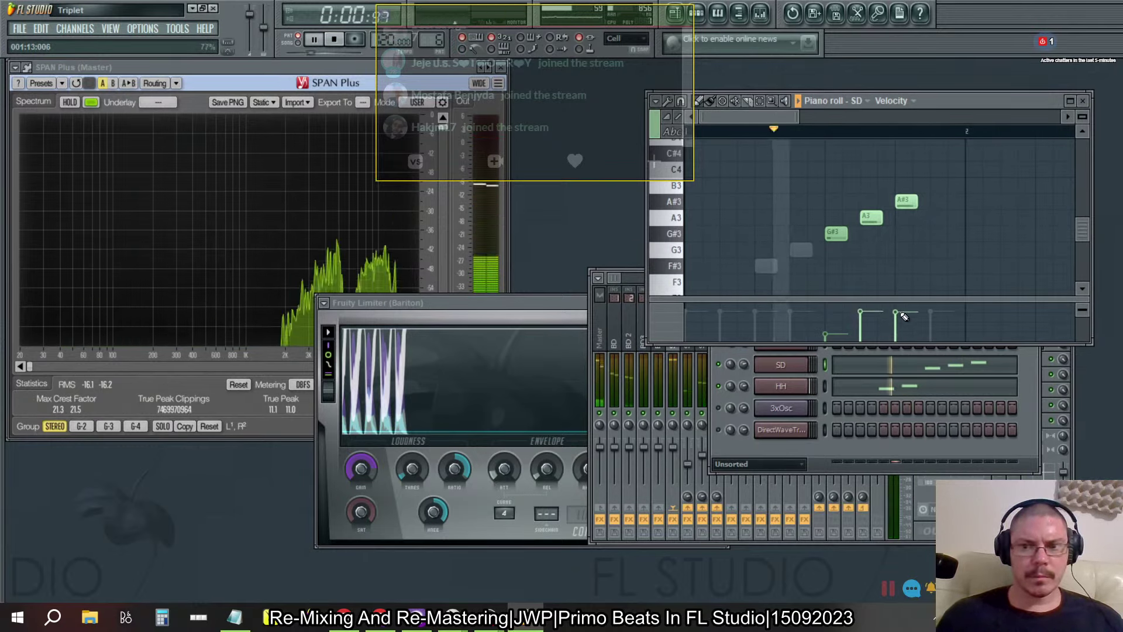
pyautogui.click(901, 314)
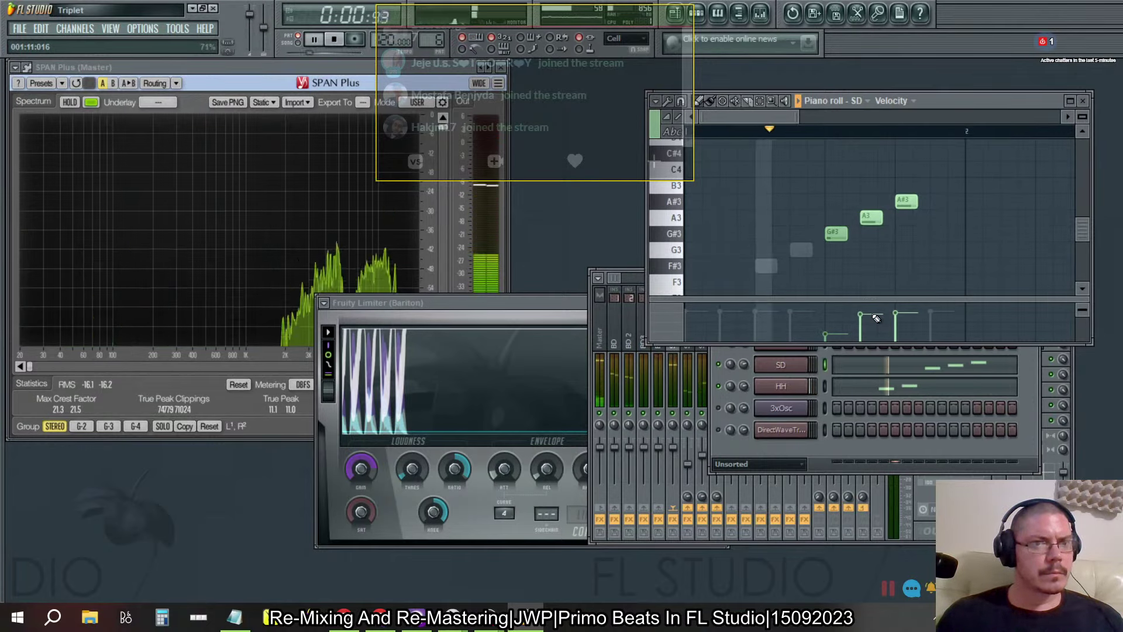
# Step: Stop Pattern 6, toggle the SD Loose track's mute in the mixer, and restart playback
pyautogui.press('space')
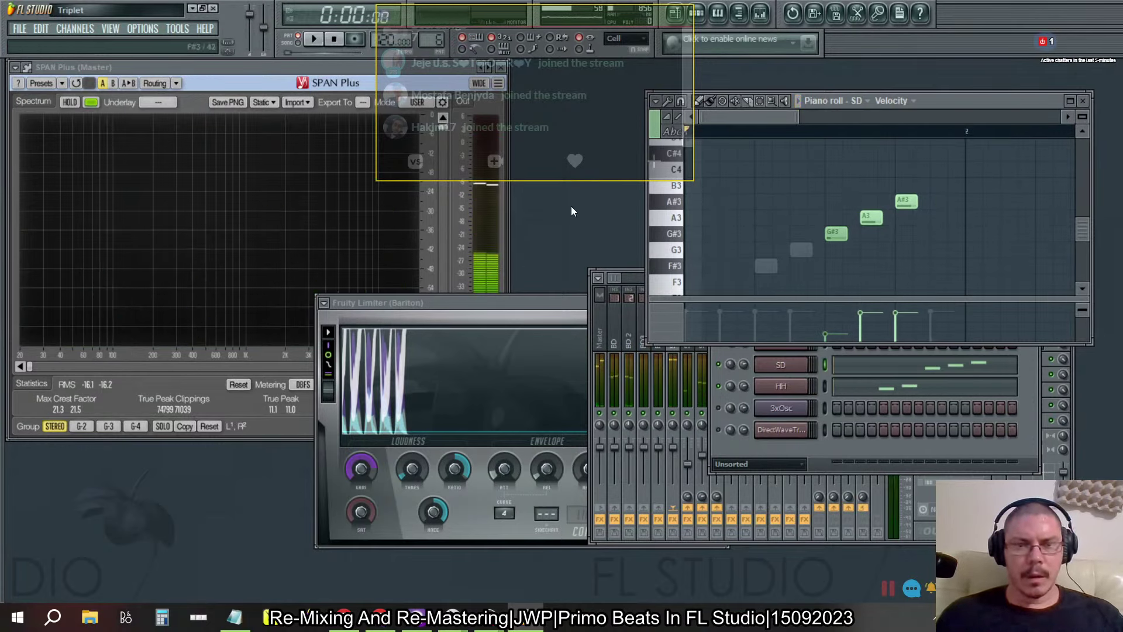
pyautogui.click(686, 415)
pyautogui.press('space')
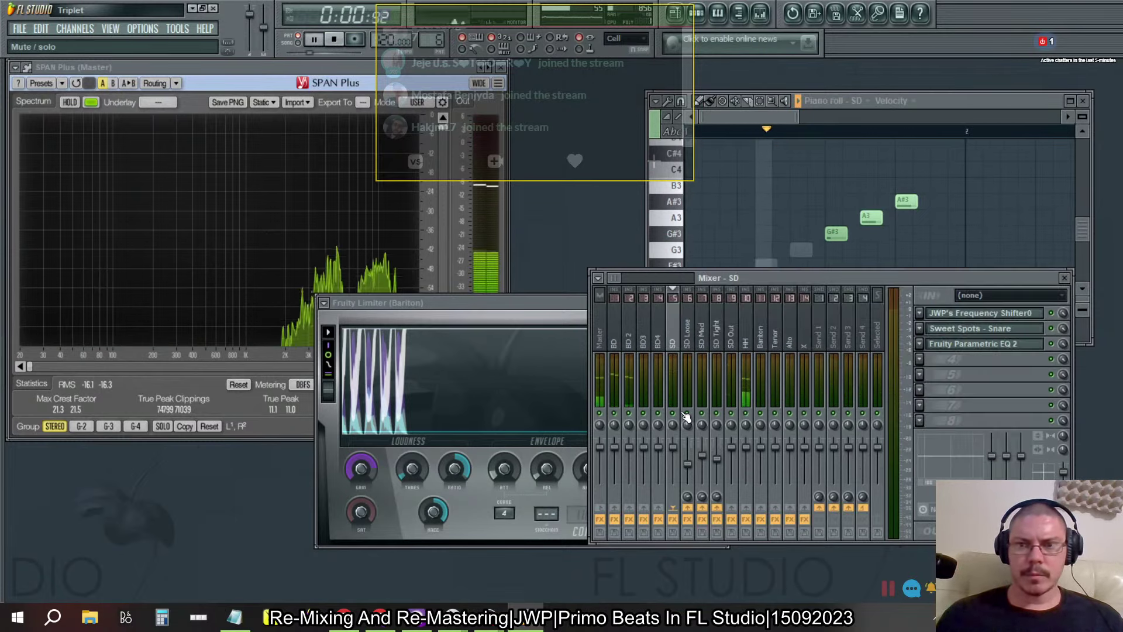
# Step: Play the full song and copy Bariton's Fruity Limiter with its settings onto the Tenor track
pyautogui.click(298, 42)
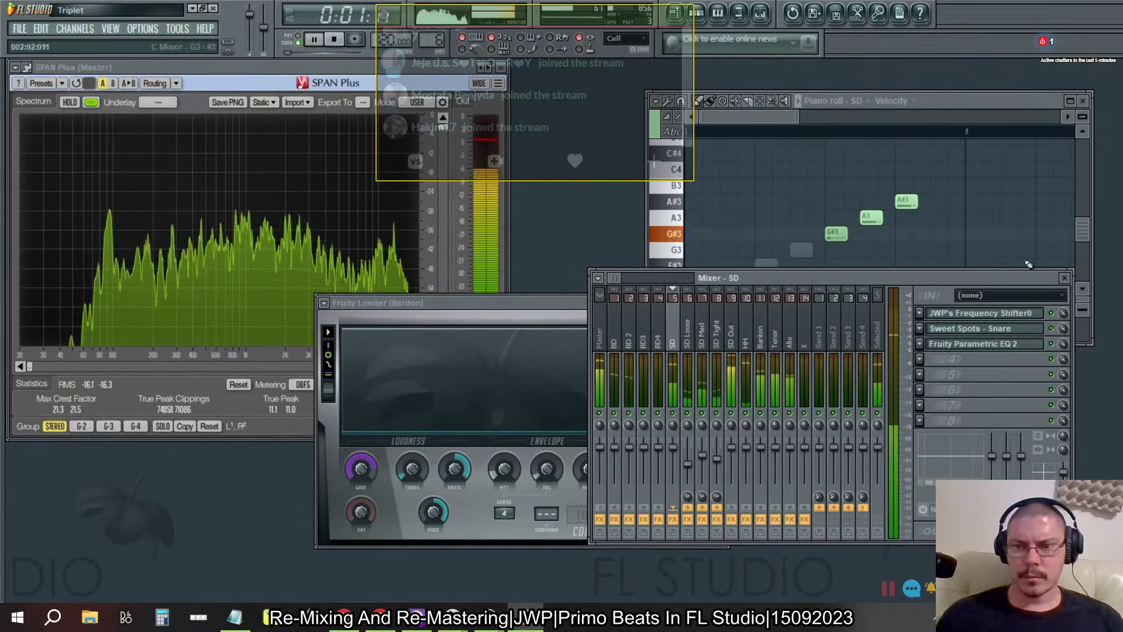
pyautogui.click(781, 341)
pyautogui.click(775, 339)
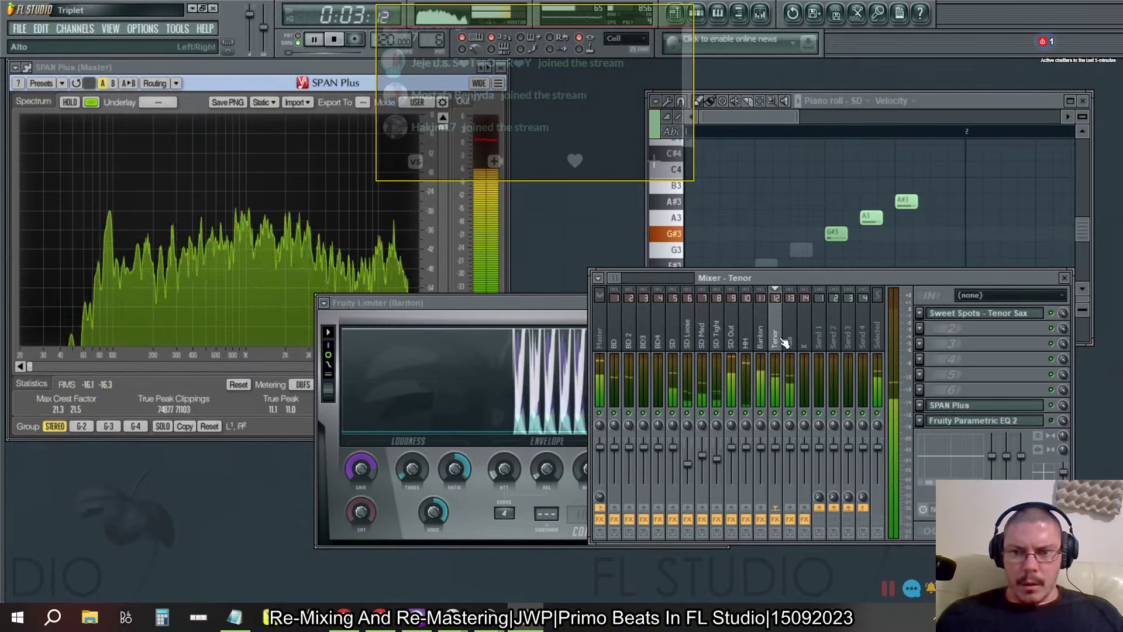
pyautogui.click(919, 375)
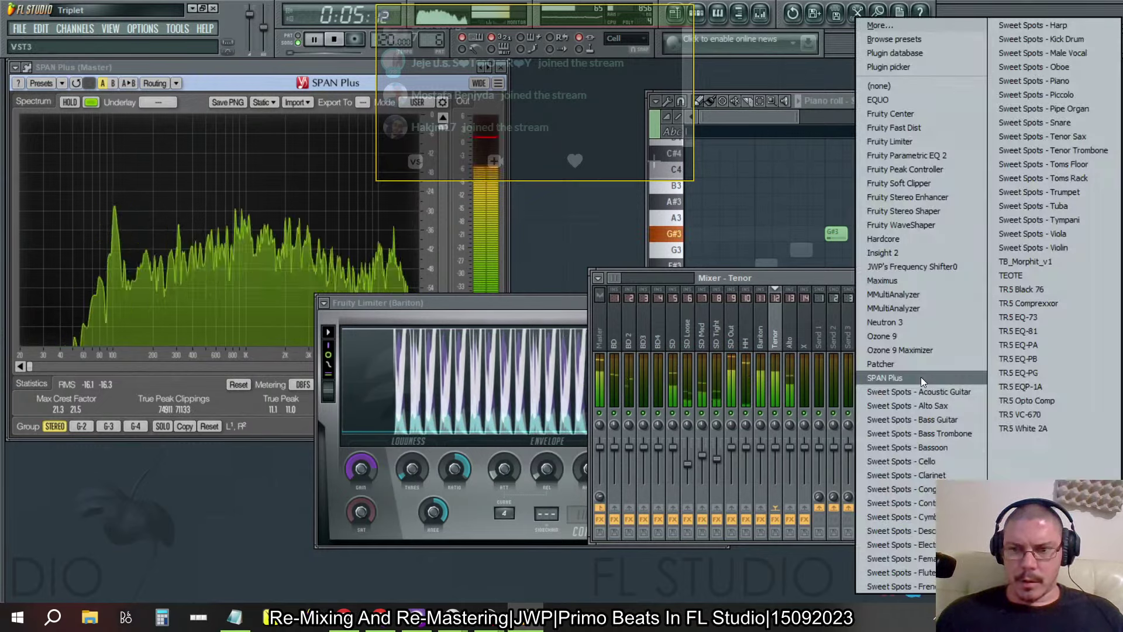
pyautogui.click(536, 303)
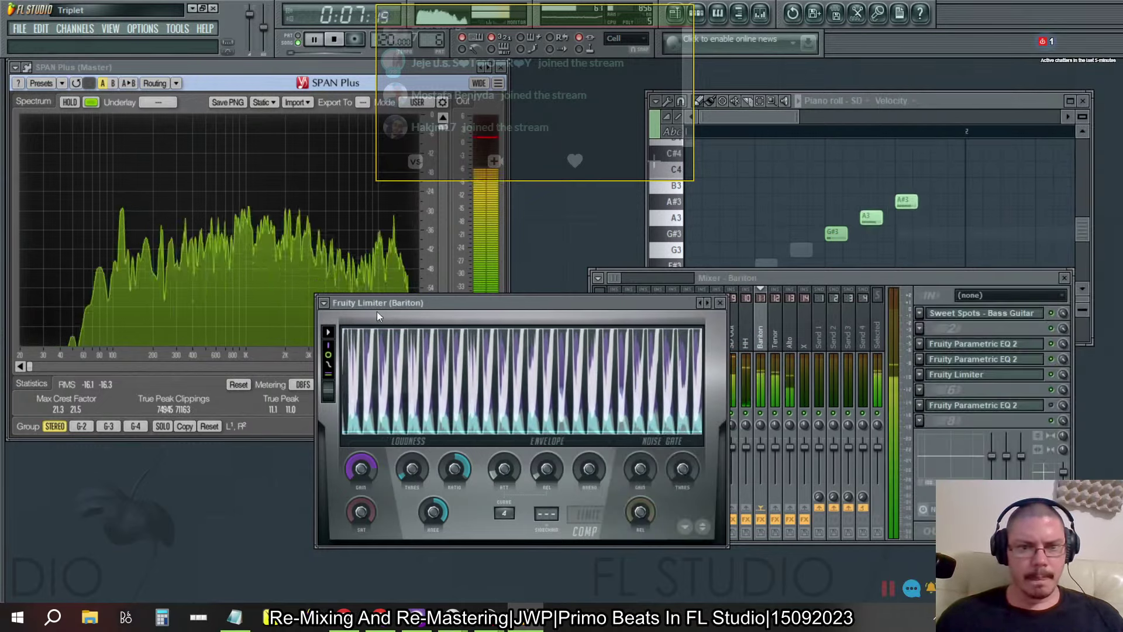
pyautogui.click(324, 302)
pyautogui.moveTo(363, 369); pyautogui.dragTo(778, 320)
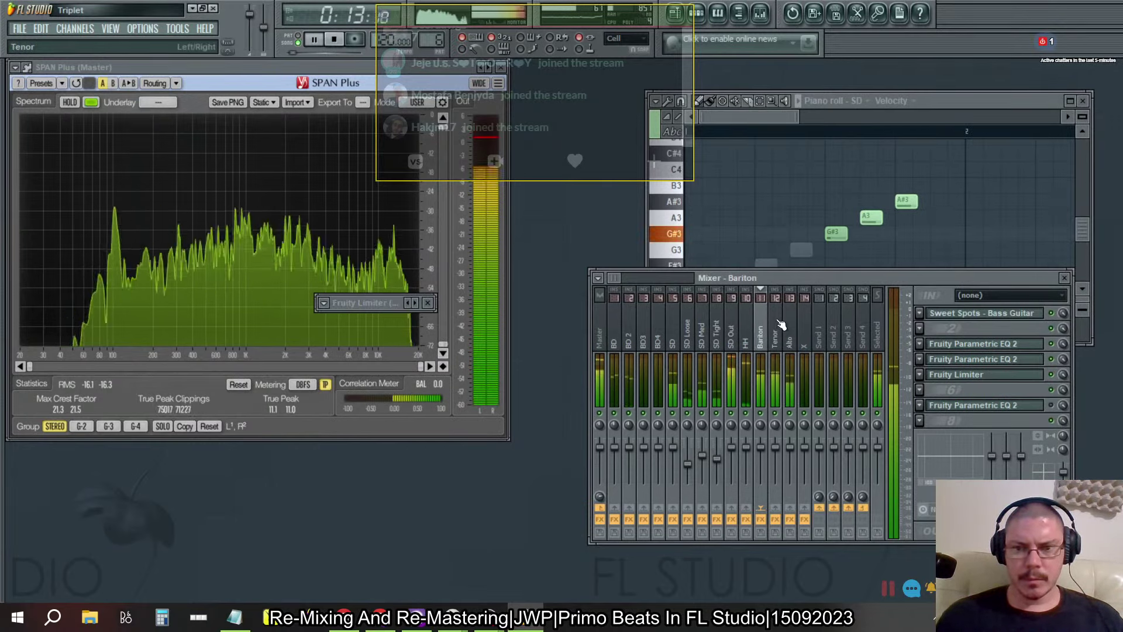
pyautogui.click(779, 321)
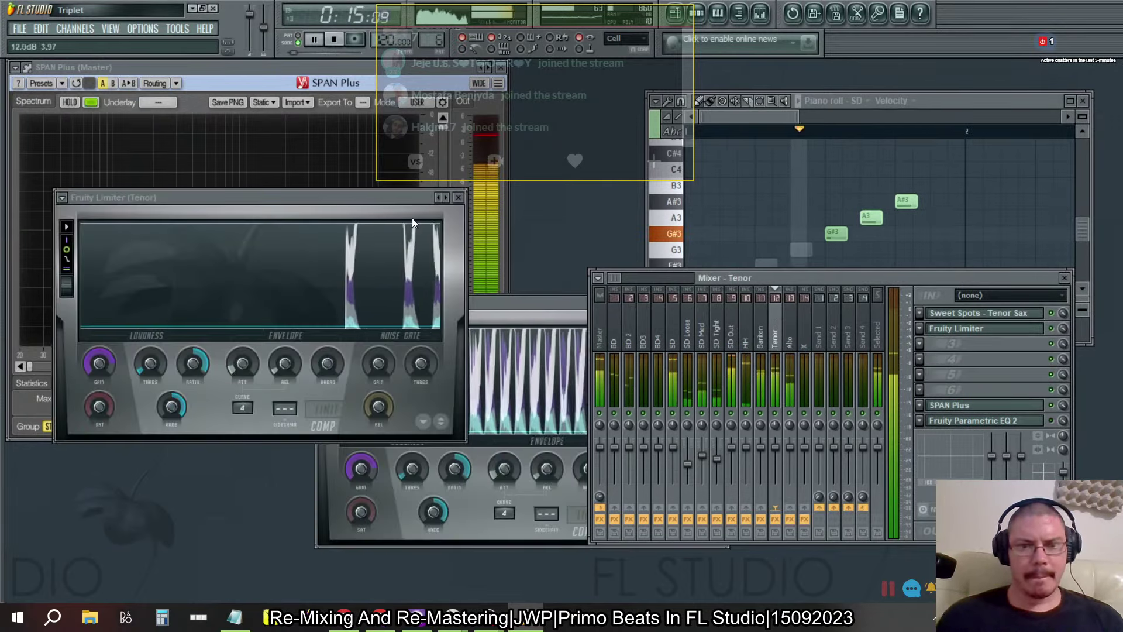
pyautogui.click(541, 304)
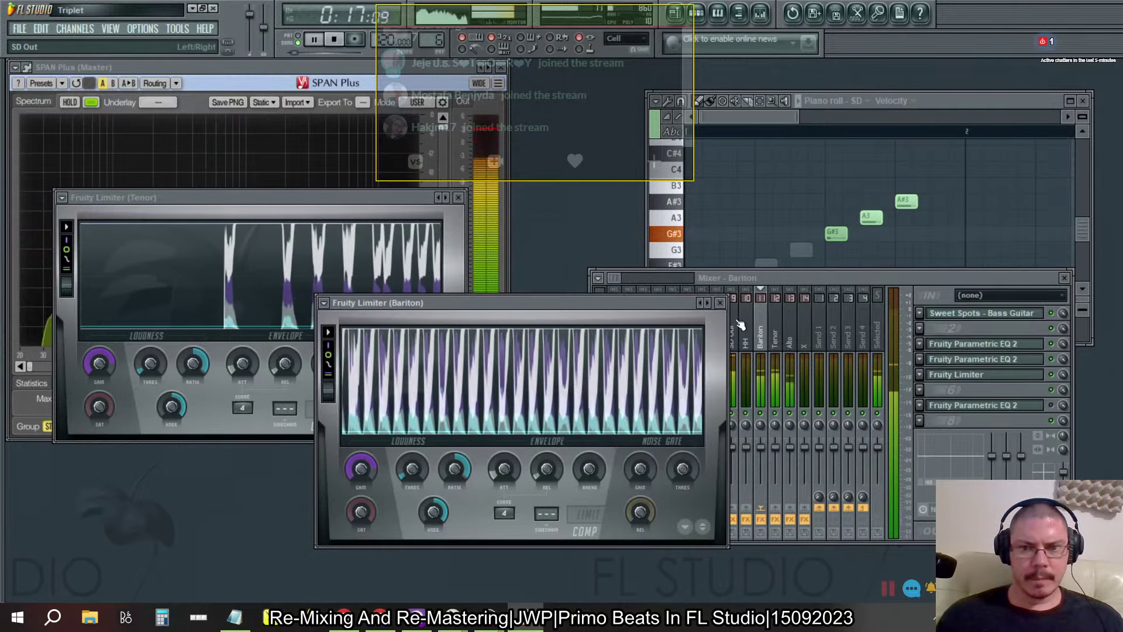
pyautogui.click(720, 303)
# Step: Change the curve on Tenor's Fruity Limiter to a lower number and adjust its compressor threshold and gain
pyautogui.click(769, 334)
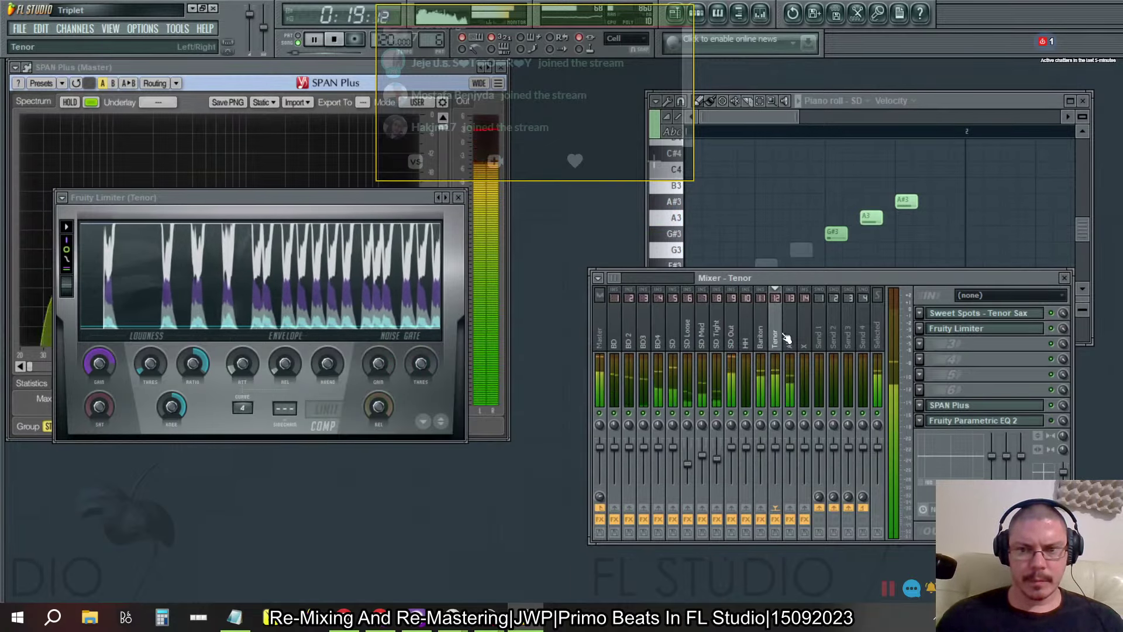
pyautogui.click(962, 330)
pyautogui.moveTo(387, 203); pyautogui.dragTo(507, 283)
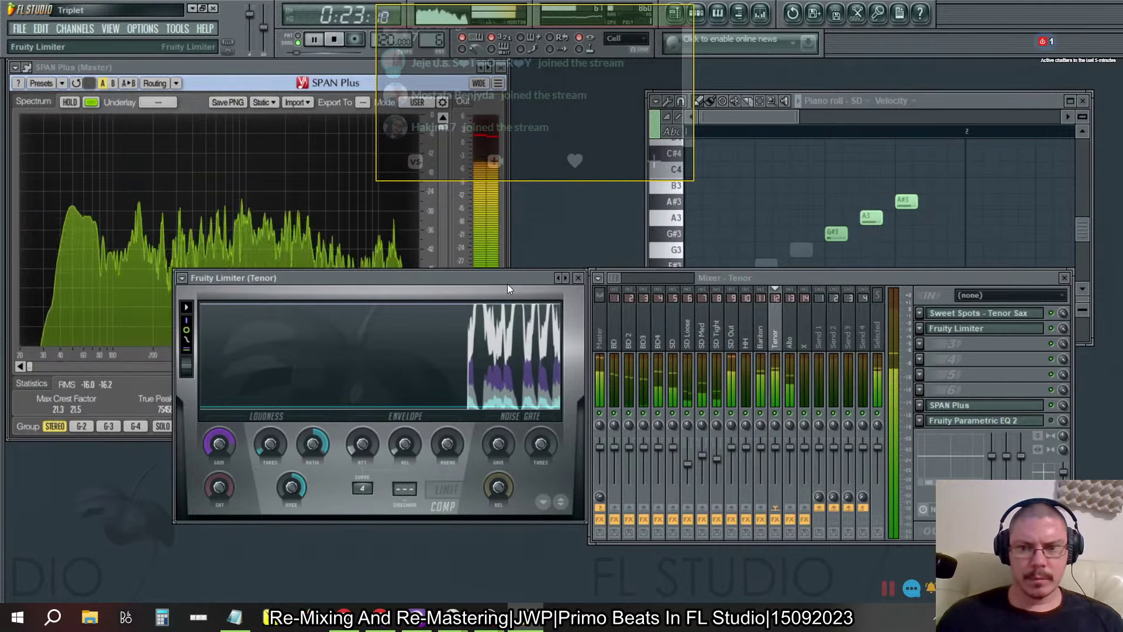
pyautogui.click(814, 470)
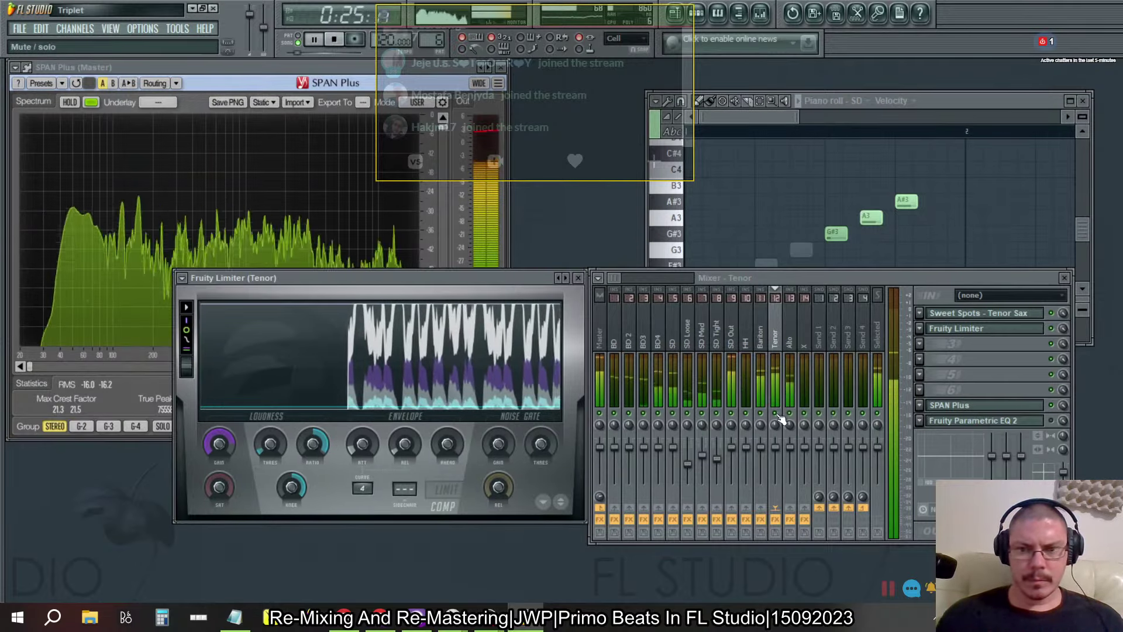
pyautogui.moveTo(396, 277); pyautogui.dragTo(516, 270)
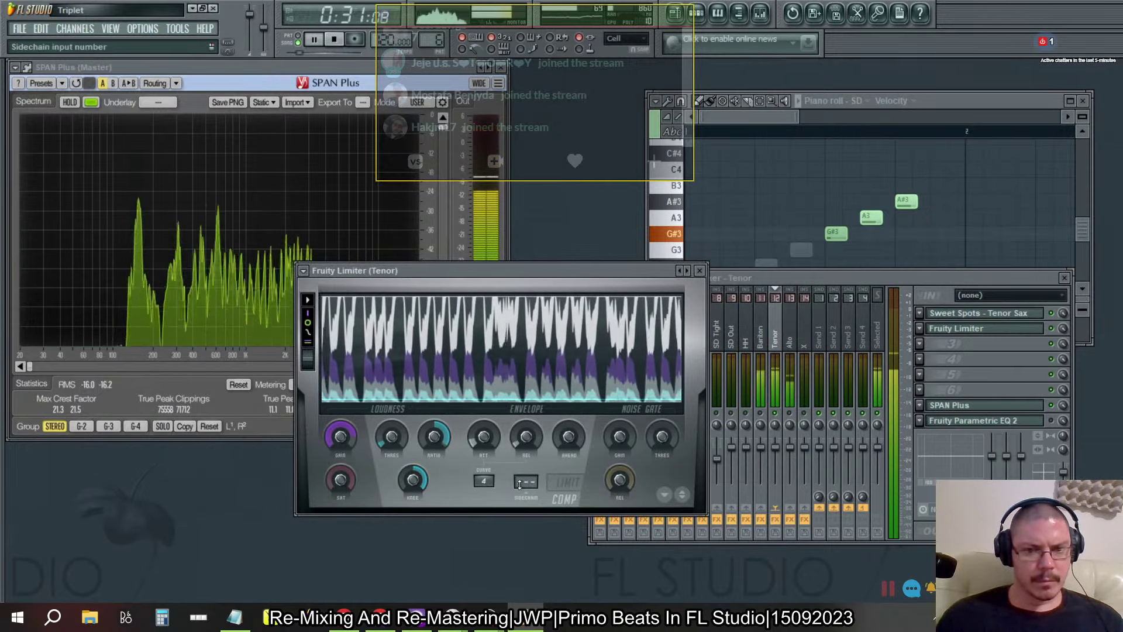
pyautogui.scroll(-3, 490, 482)
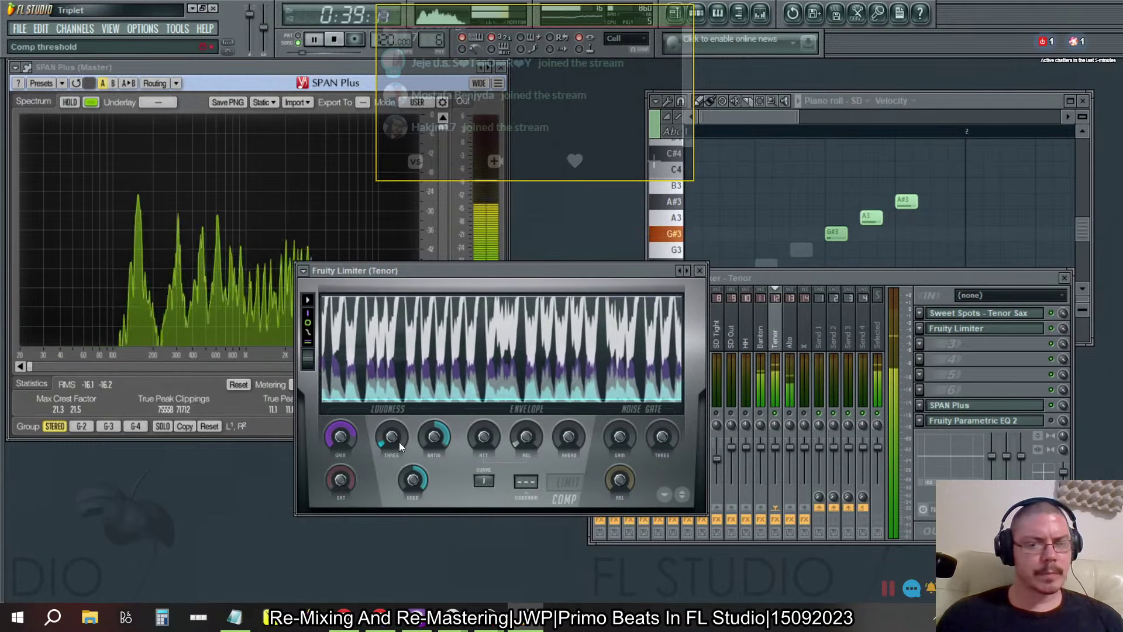
pyautogui.moveTo(398, 441); pyautogui.dragTo(349, 434)
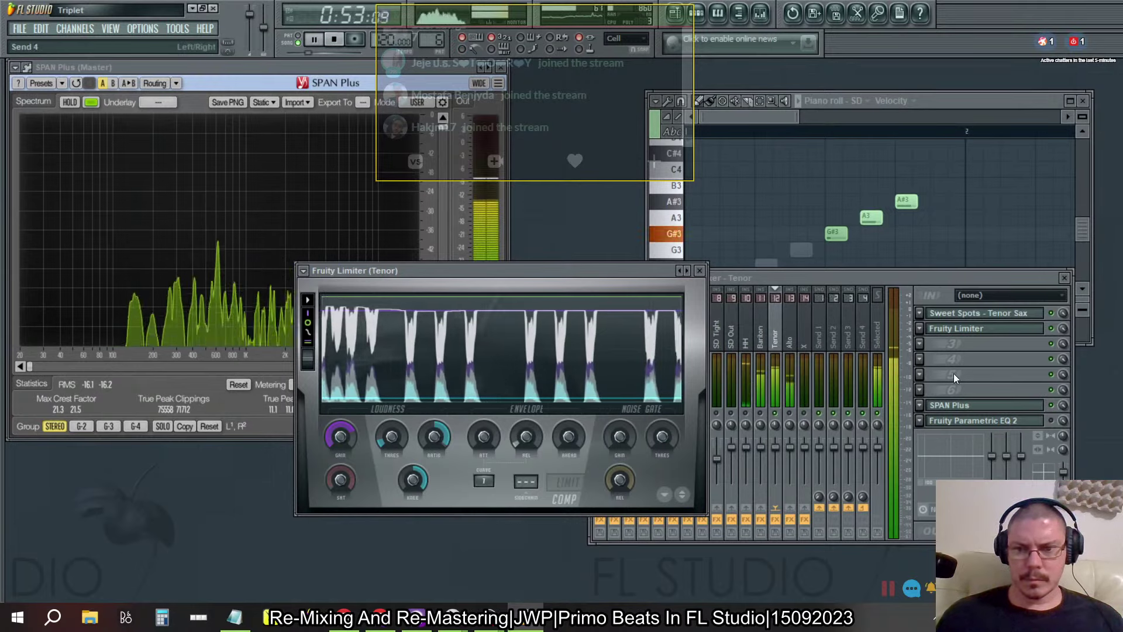
# Step: Copy Tenor's adjusted Fruity Limiter onto the Alto track and close the Tenor limiter
pyautogui.click(919, 329)
pyautogui.moveTo(943, 368); pyautogui.dragTo(792, 331)
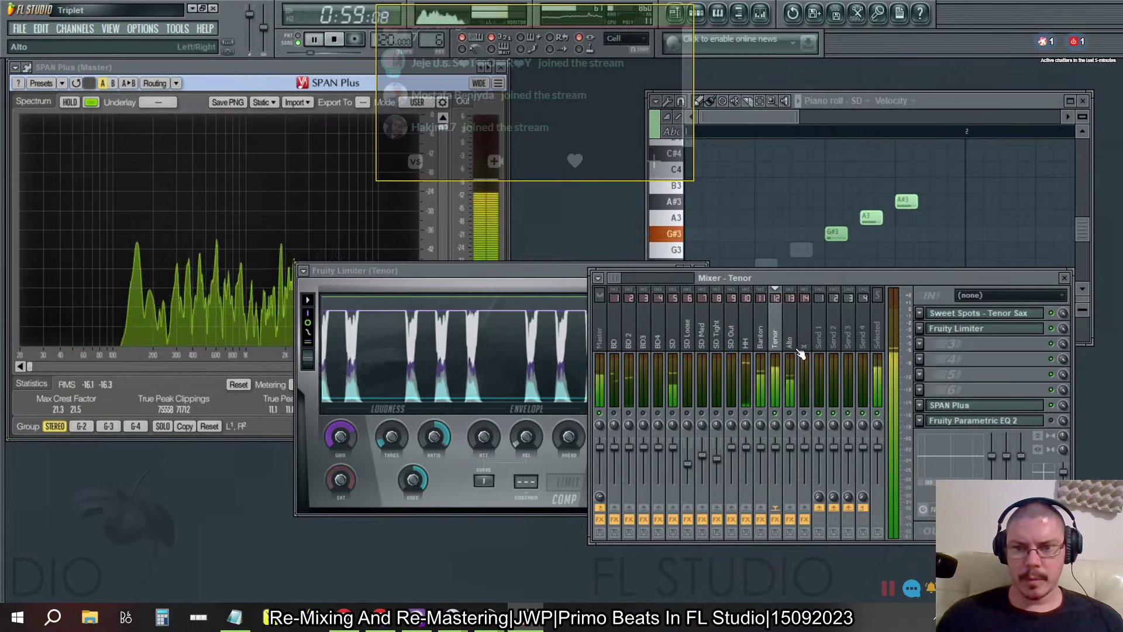
pyautogui.click(776, 413)
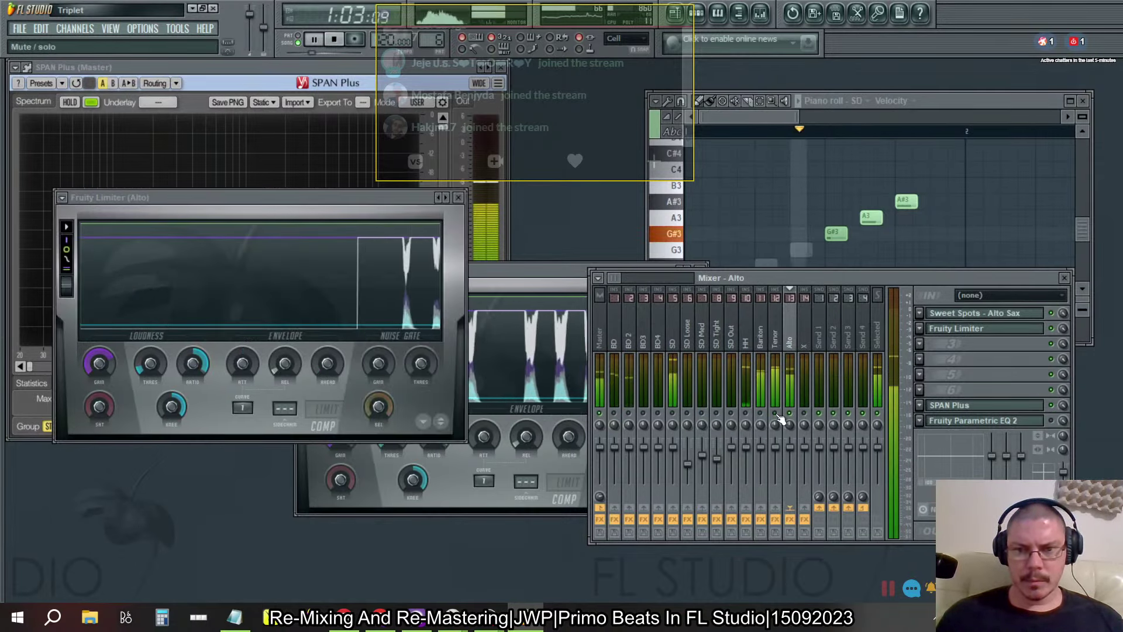
pyautogui.click(525, 278)
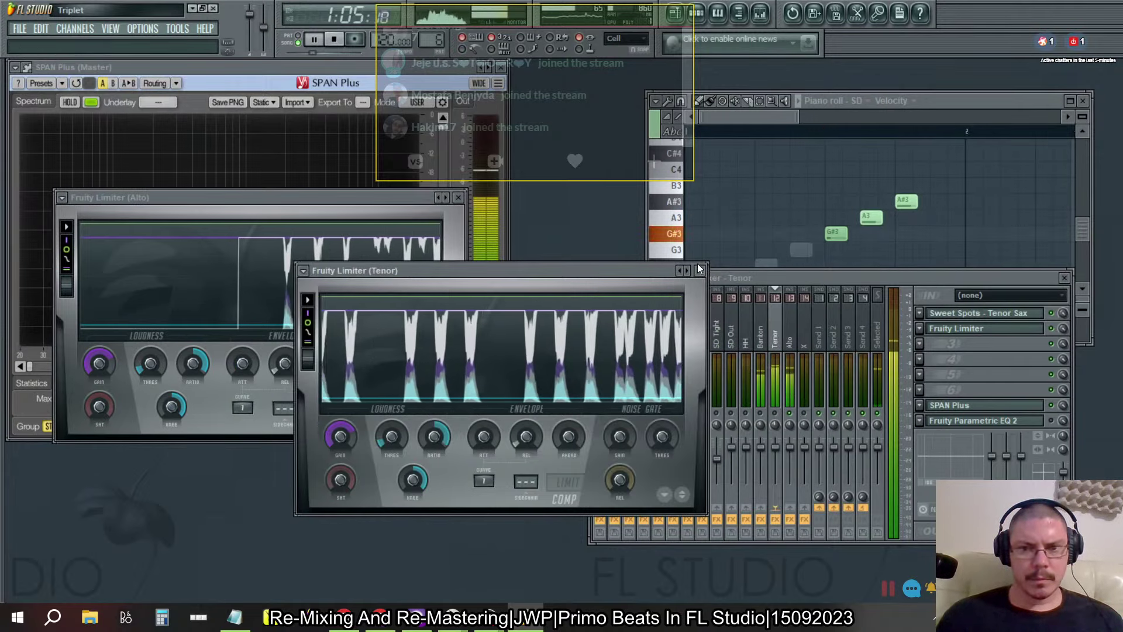
pyautogui.click(700, 271)
# Step: Tune Alto's Fruity Limiter to about 18.1 dB gain, a threshold of about -24.4 dB and curve 2
pyautogui.click(150, 363)
pyautogui.moveTo(150, 364); pyautogui.dragTo(104, 333)
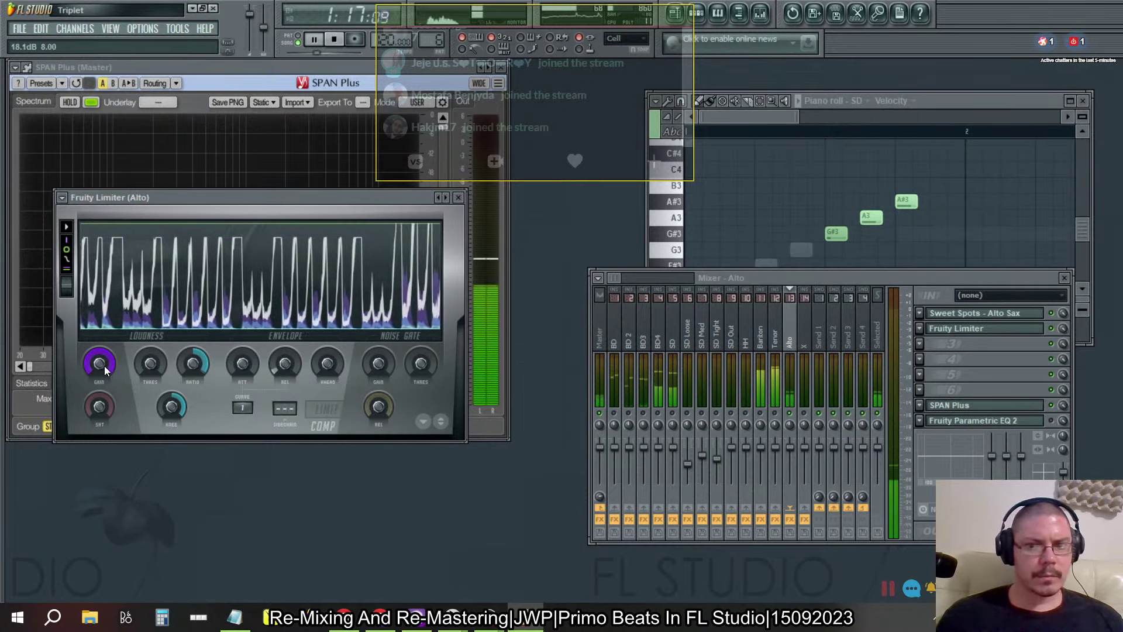
pyautogui.moveTo(151, 363); pyautogui.dragTo(150, 351)
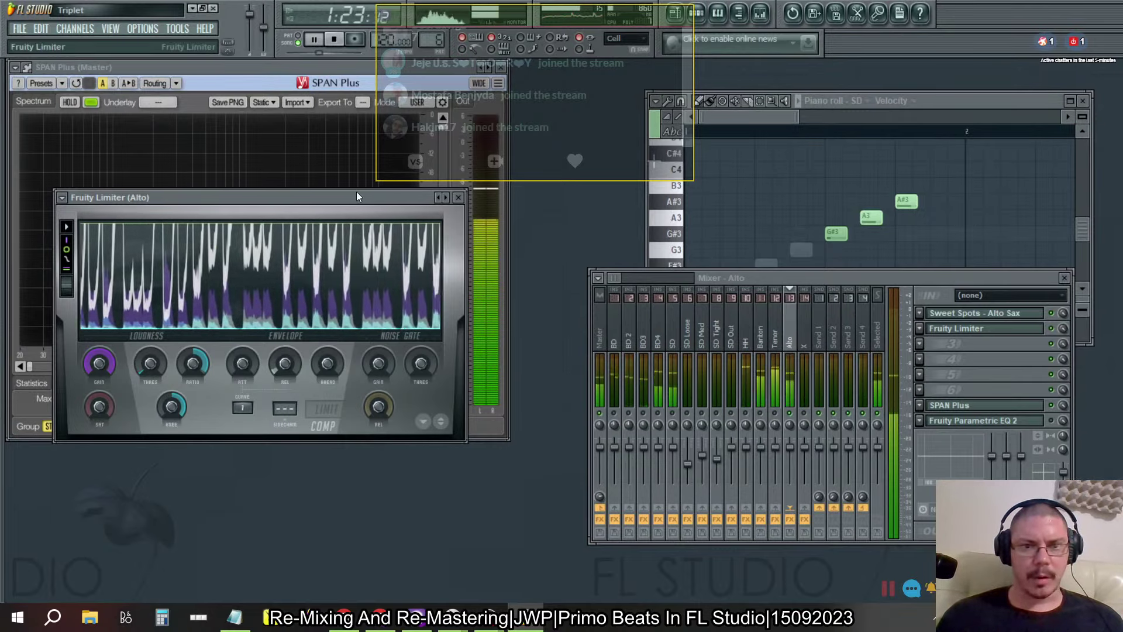
pyautogui.moveTo(350, 199); pyautogui.dragTo(770, 131)
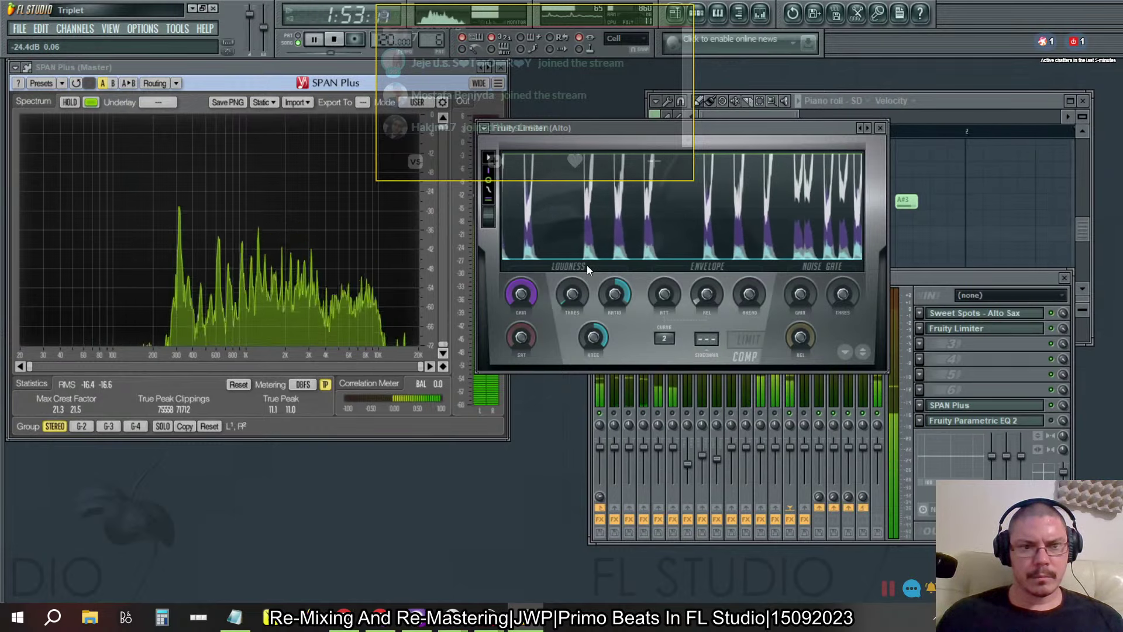
pyautogui.click(880, 128)
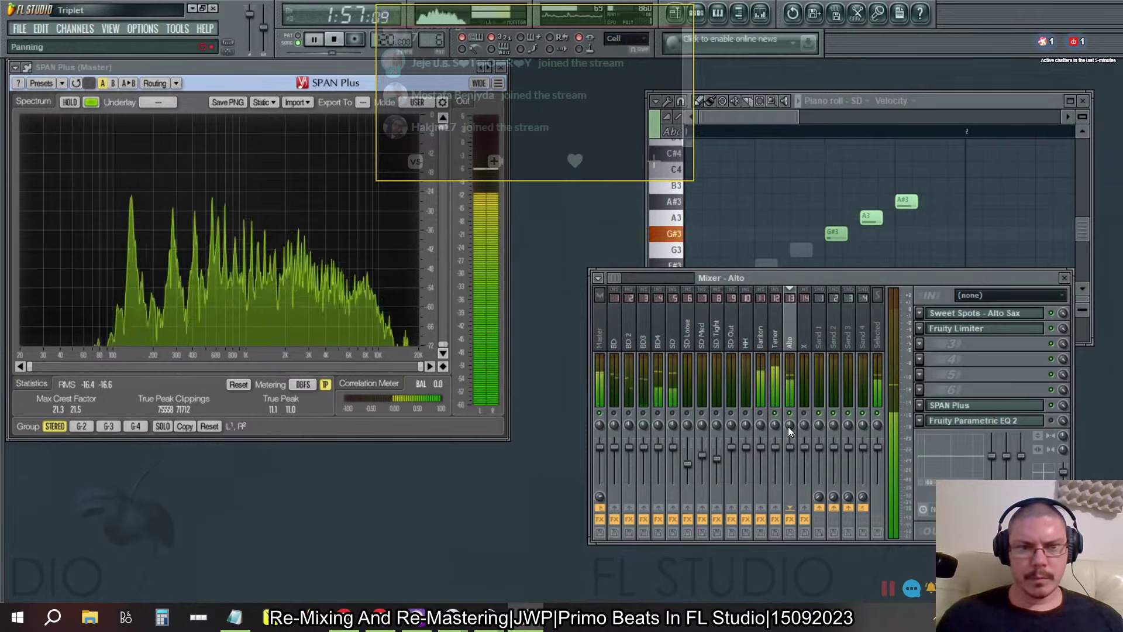
# Step: Reopen Tenor's Fruity Limiter and fine-tune its gain against Alto, closing it when balanced
pyautogui.click(776, 339)
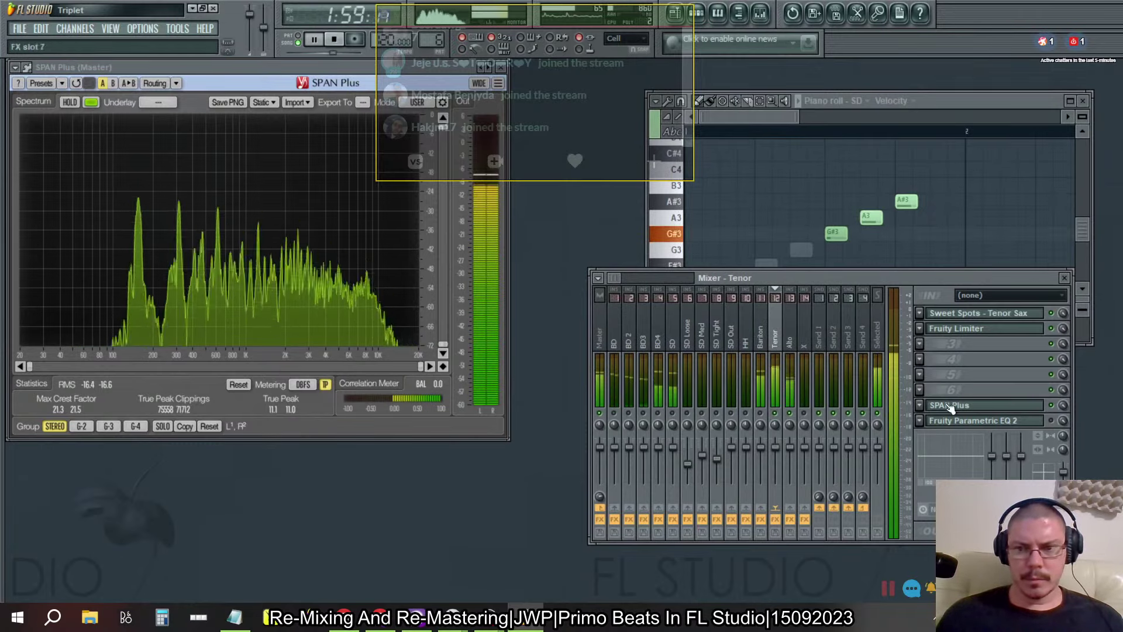
pyautogui.click(960, 329)
pyautogui.click(789, 427)
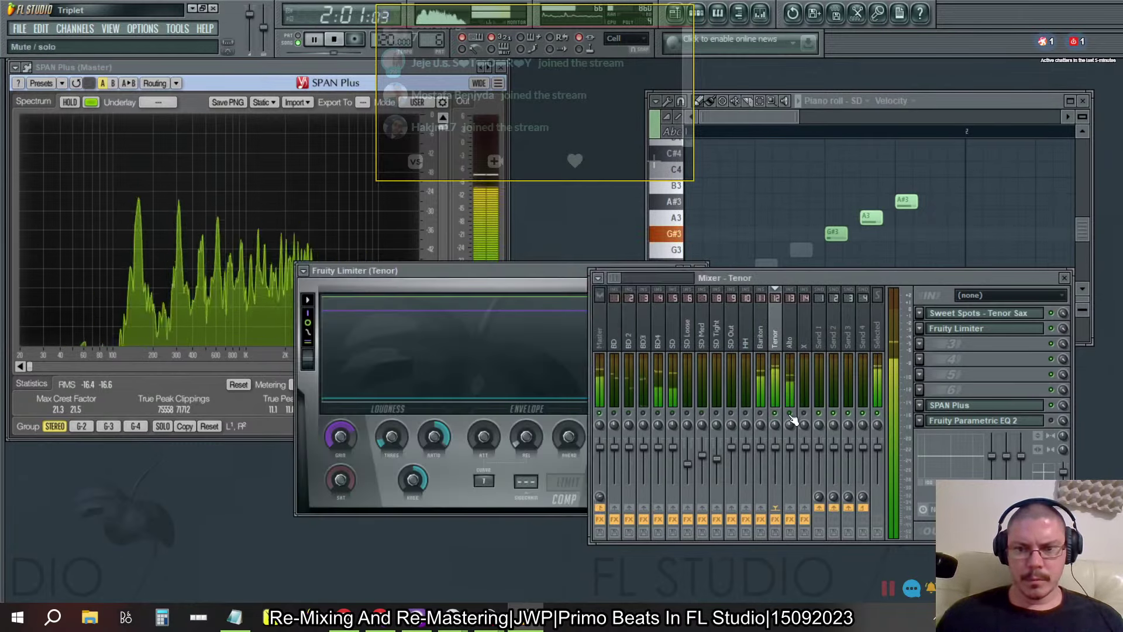
pyautogui.click(336, 440)
pyautogui.moveTo(337, 443)
pyautogui.mouseDown()
pyautogui.moveTo(338, 455)
pyautogui.moveTo(335, 437)
pyautogui.mouseUp()
pyautogui.click(699, 270)
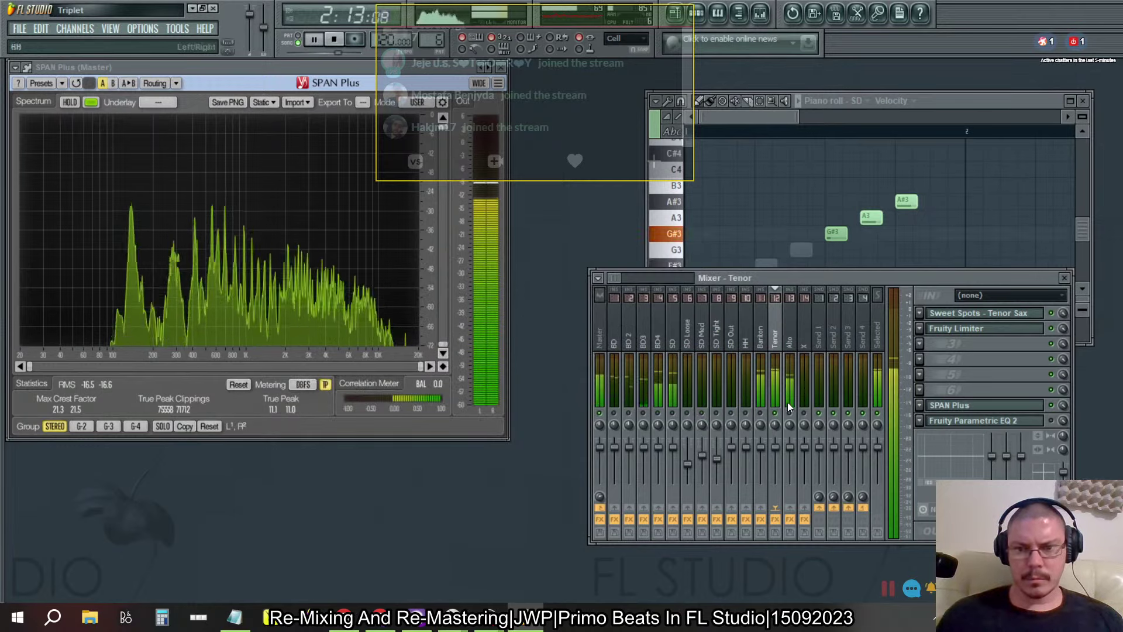
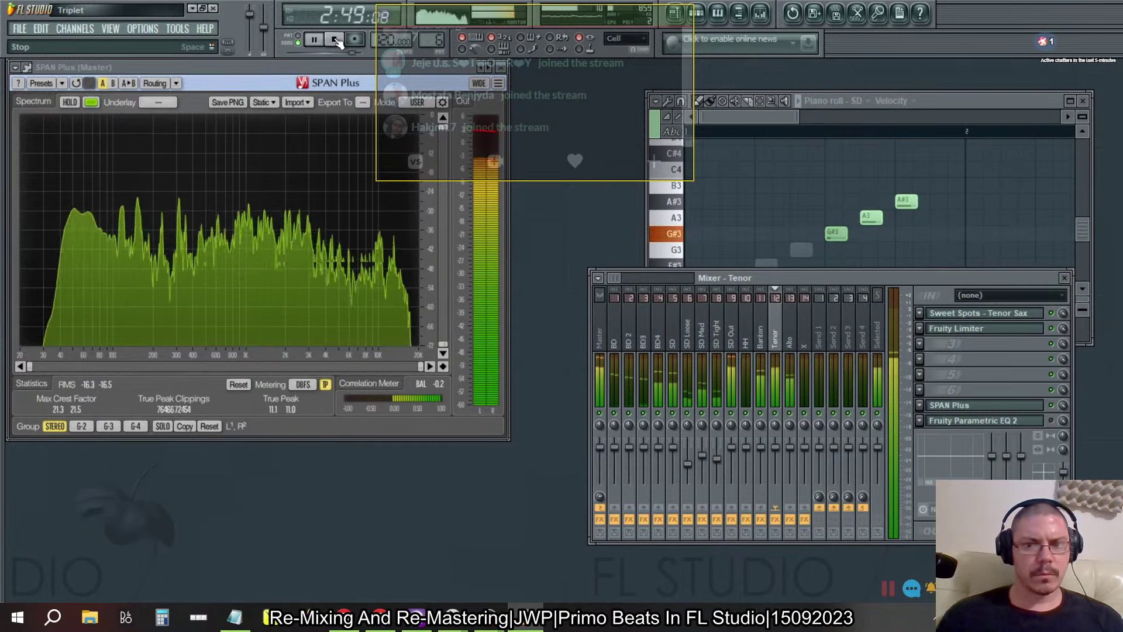
# Step: Stop the song, switch the Windows playback device to Speaker (Realtek(R) Audio), and play the mix through it
pyautogui.click(338, 42)
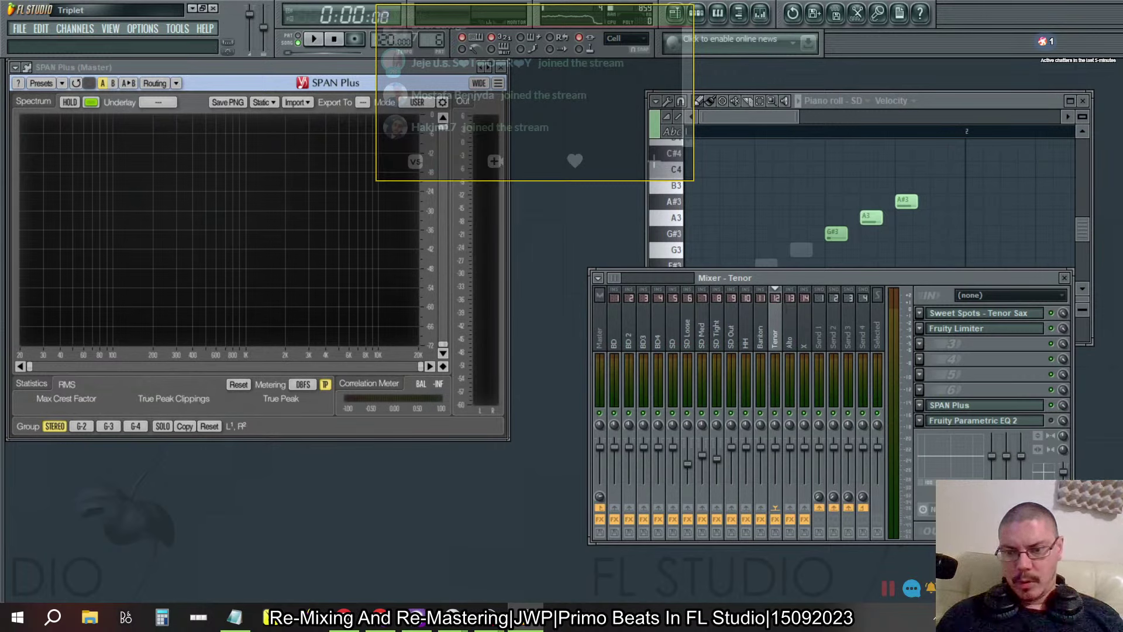
pyautogui.click(994, 545)
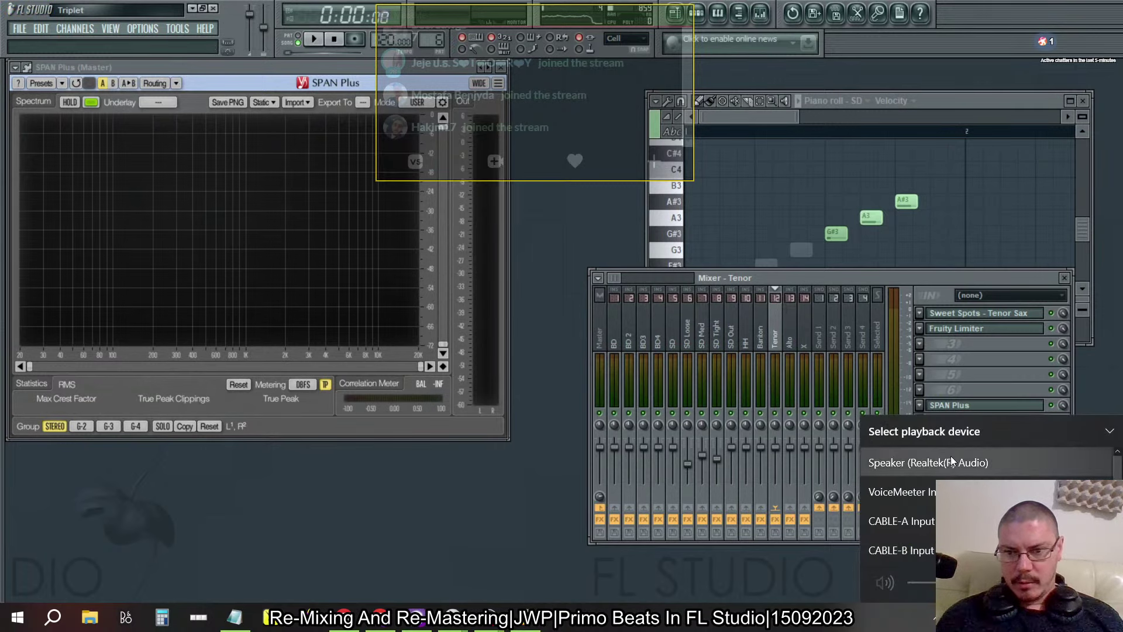
pyautogui.click(977, 461)
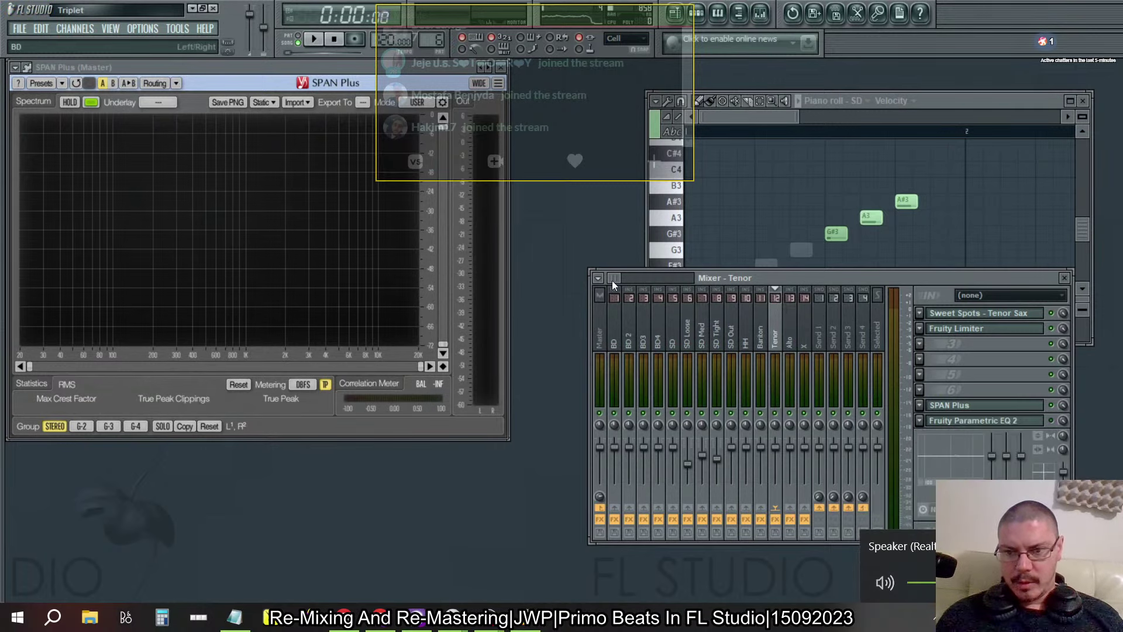
pyautogui.click(314, 40)
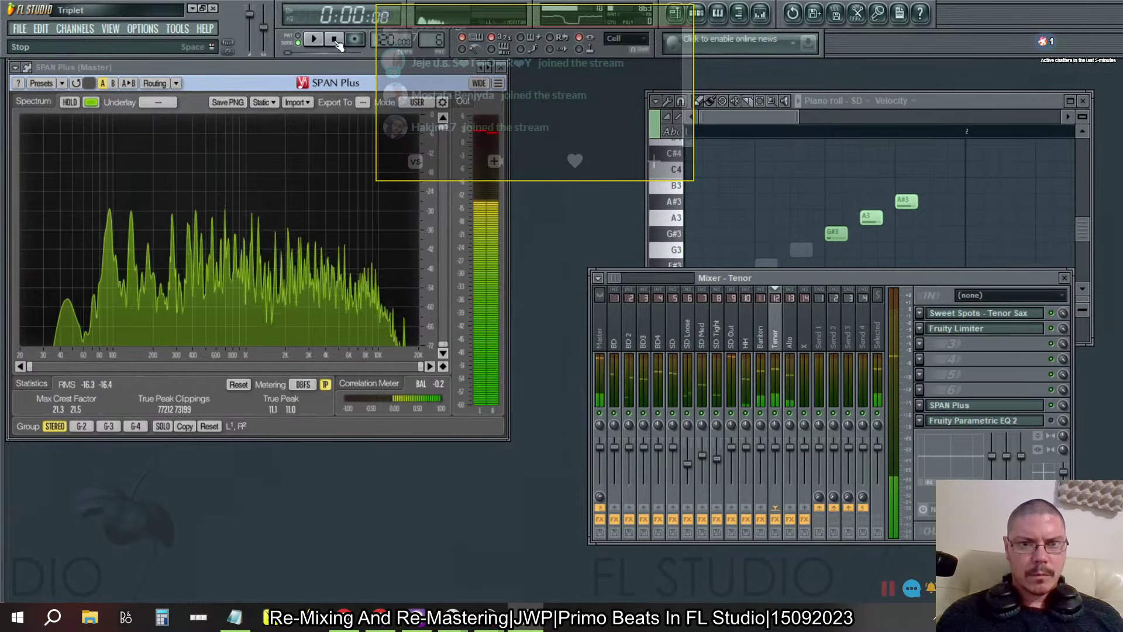
pyautogui.press('space')
# Step: Reset the Master track's Ozone 9 Maximizer threshold to 0.0 dB and enable Learn Threshold
pyautogui.moveTo(673, 317); pyautogui.dragTo(602, 322)
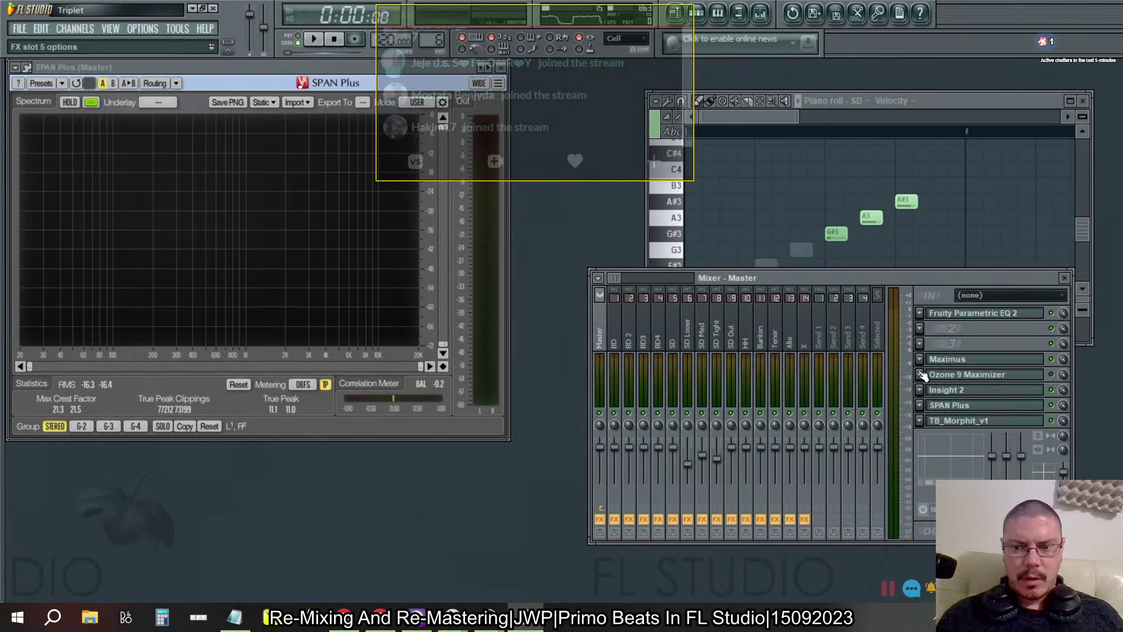
pyautogui.click(1032, 375)
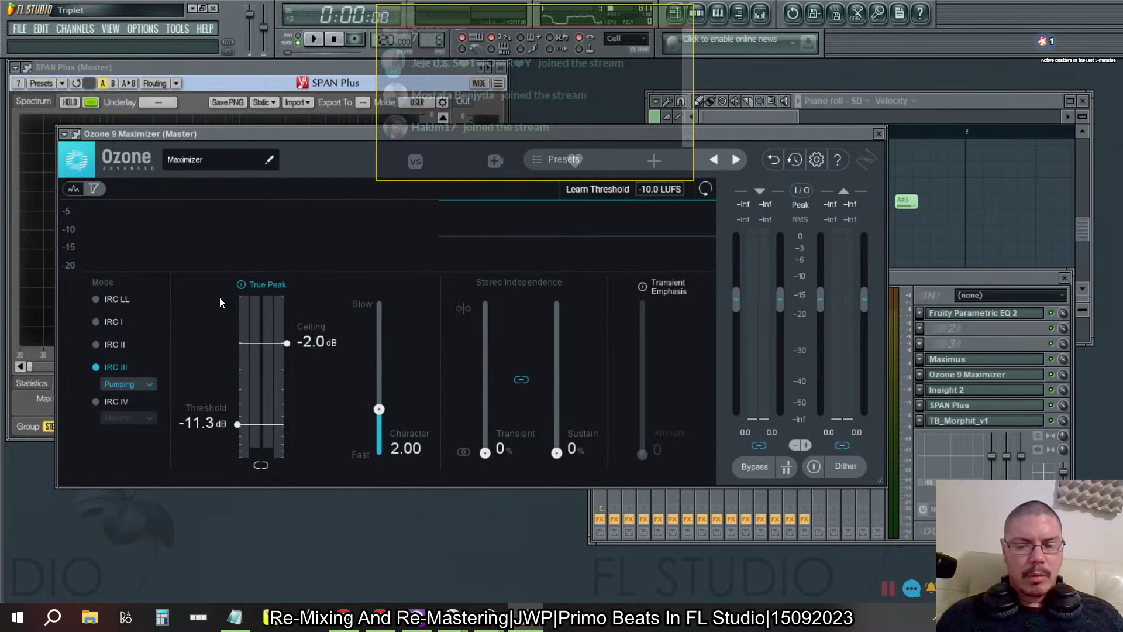
pyautogui.click(606, 191)
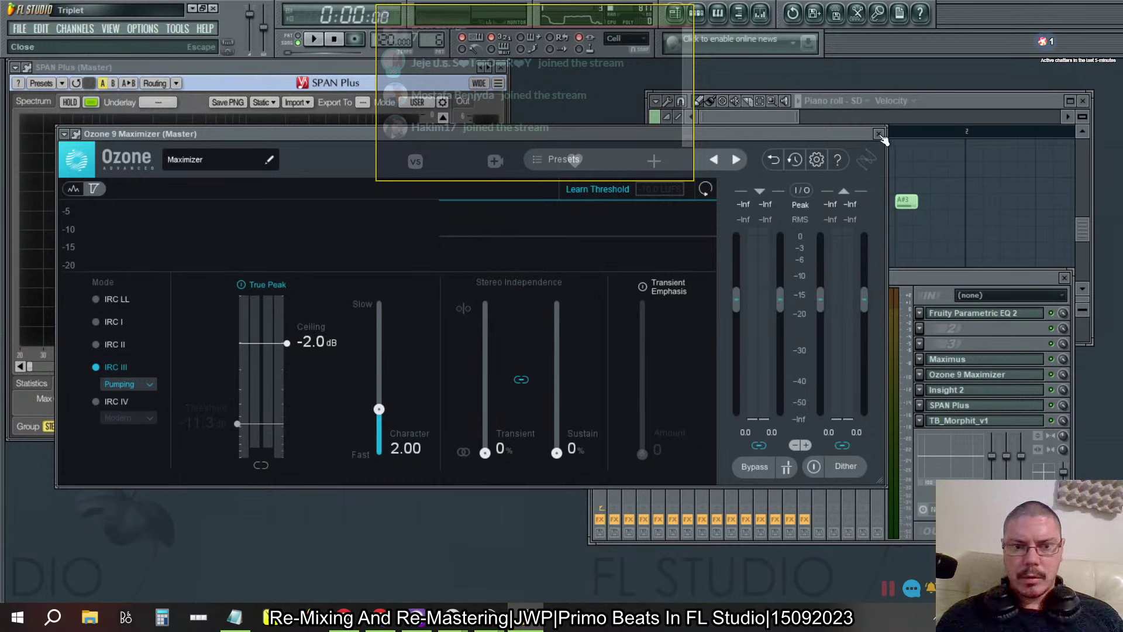
pyautogui.click(614, 190)
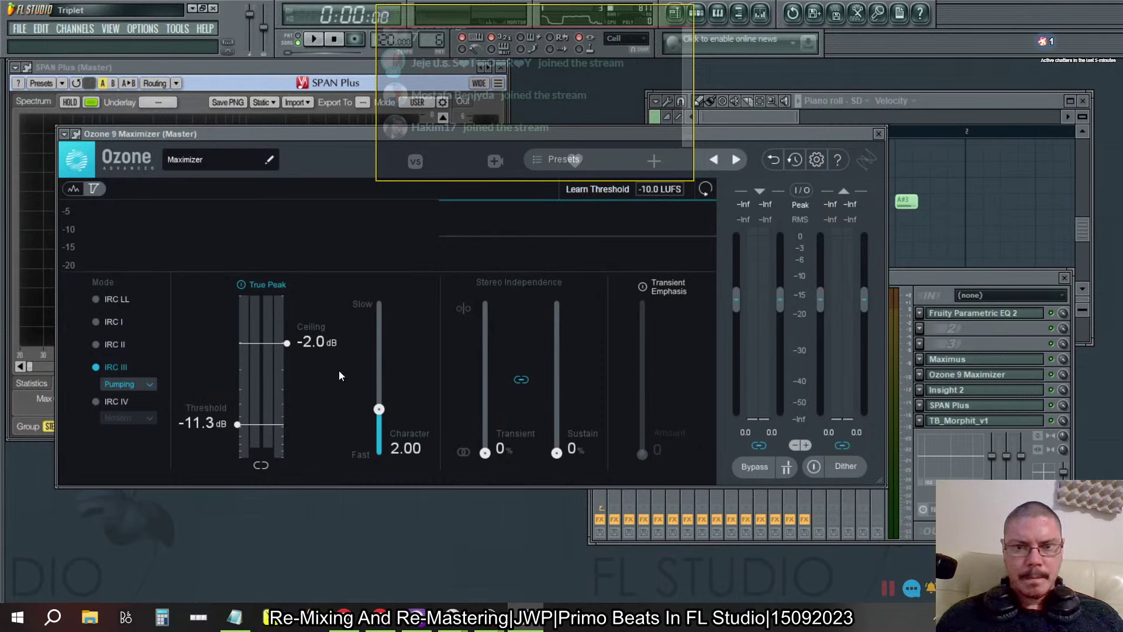
pyautogui.moveTo(234, 422); pyautogui.dragTo(209, 152)
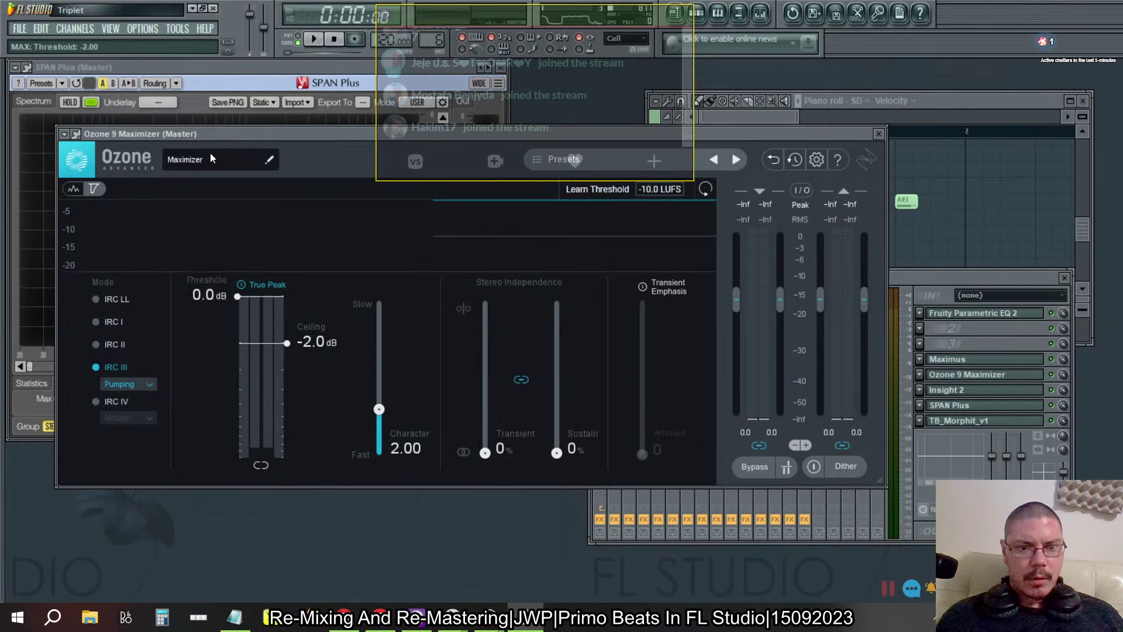
pyautogui.click(606, 189)
pyautogui.click(878, 133)
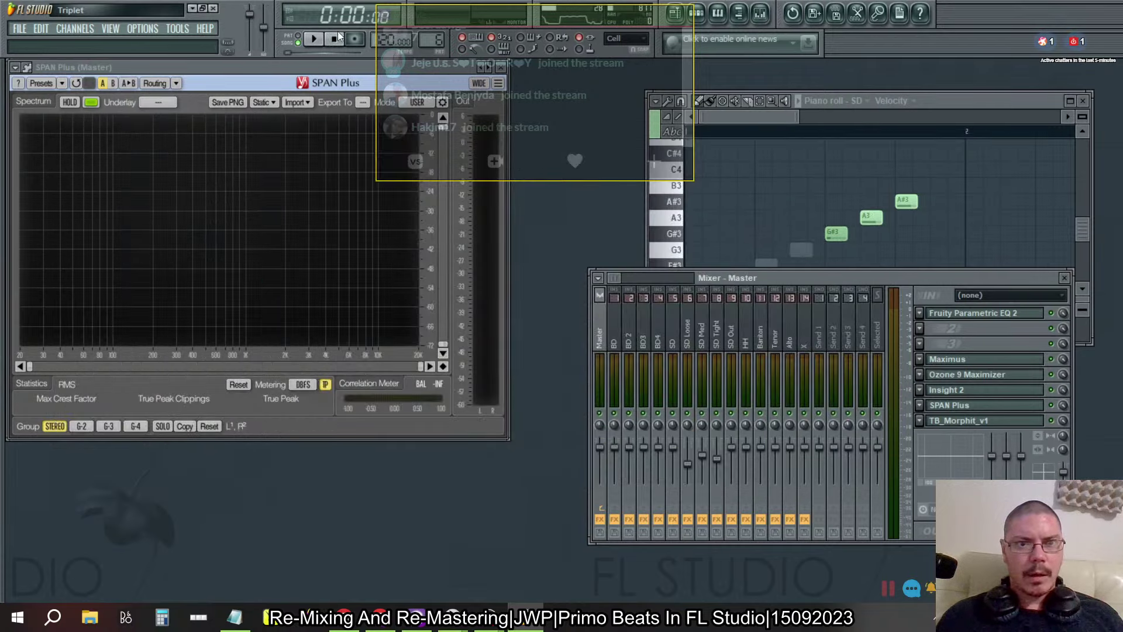
pyautogui.click(1083, 101)
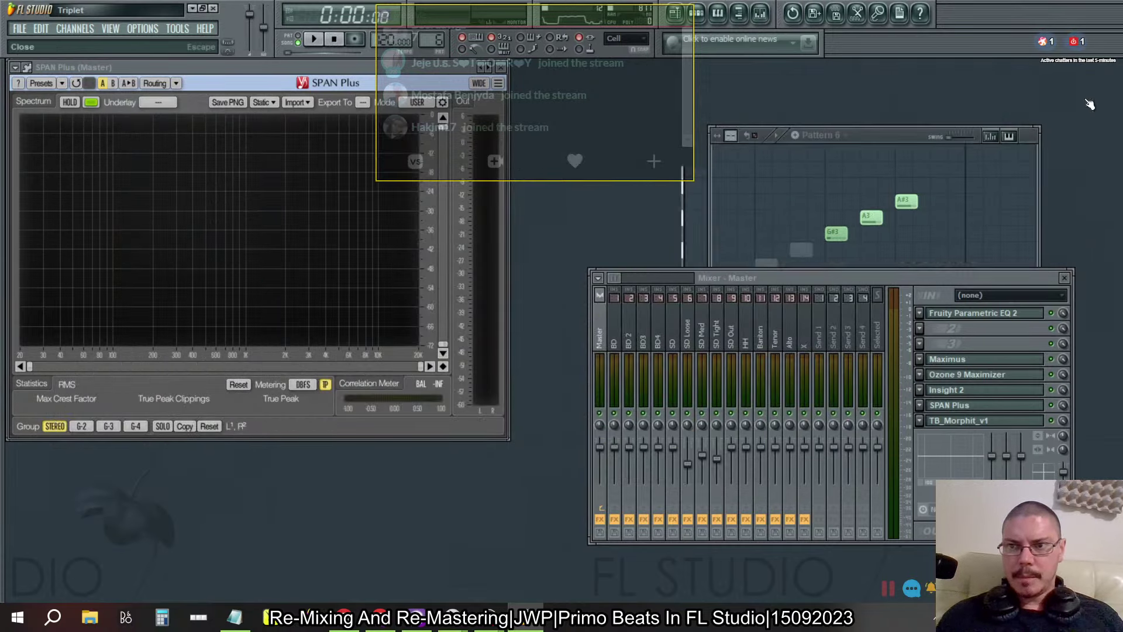
# Step: Switch the Windows playback device to Headphone and play the song from the start
pyautogui.click(1007, 618)
pyautogui.click(1023, 547)
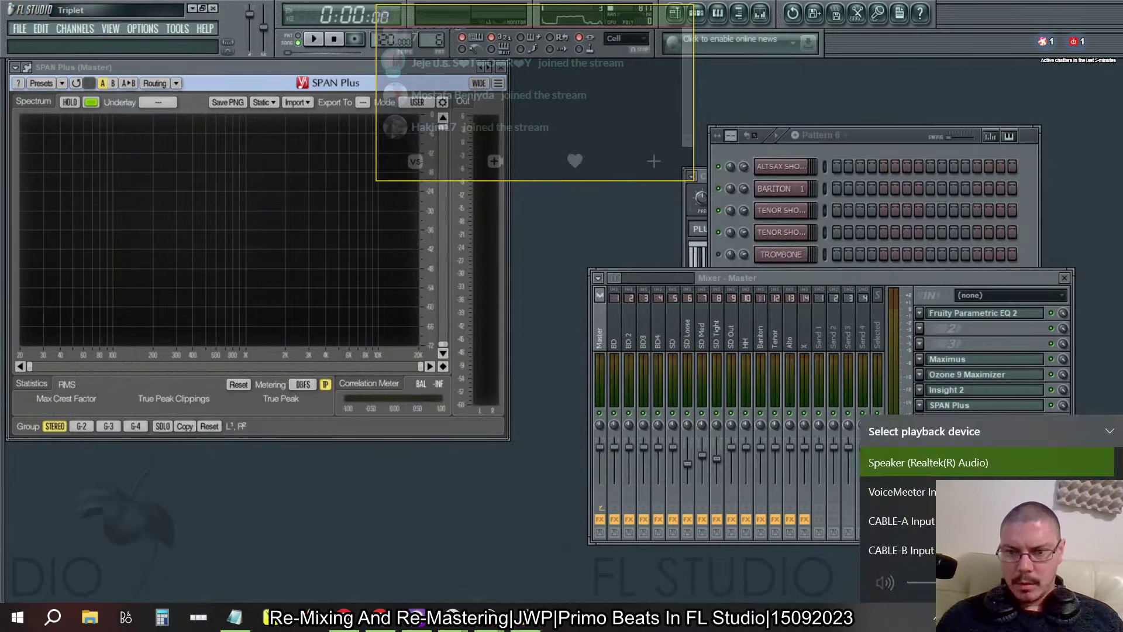
pyautogui.scroll(-1, 1023, 517)
pyautogui.scroll(1, 1023, 518)
pyautogui.scroll(-1, 1024, 518)
pyautogui.click(925, 559)
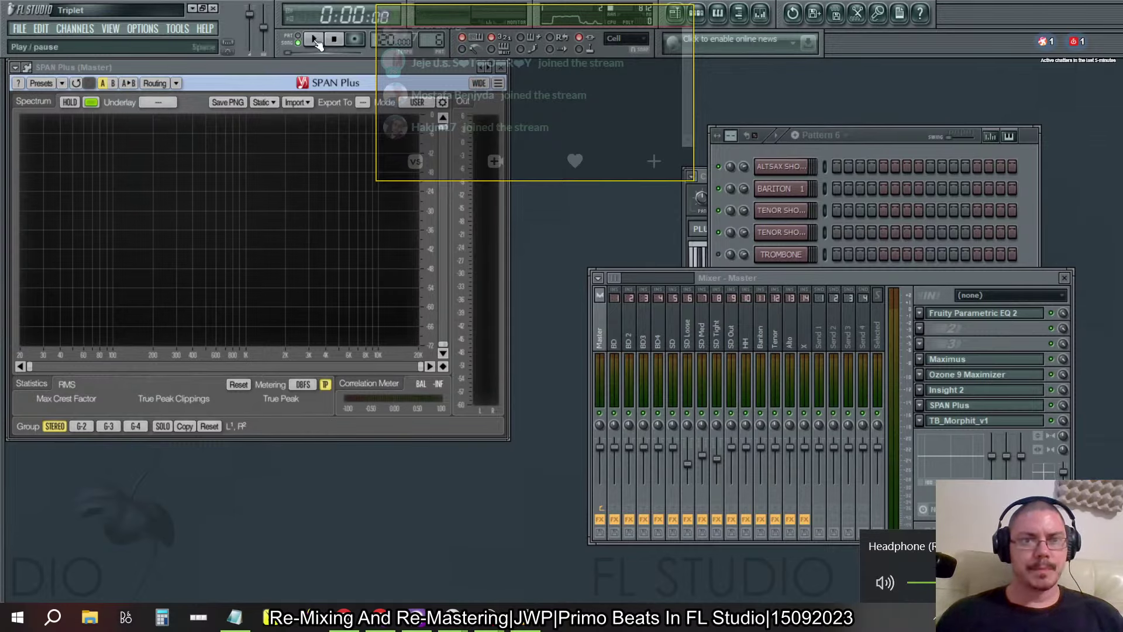
pyautogui.press('space')
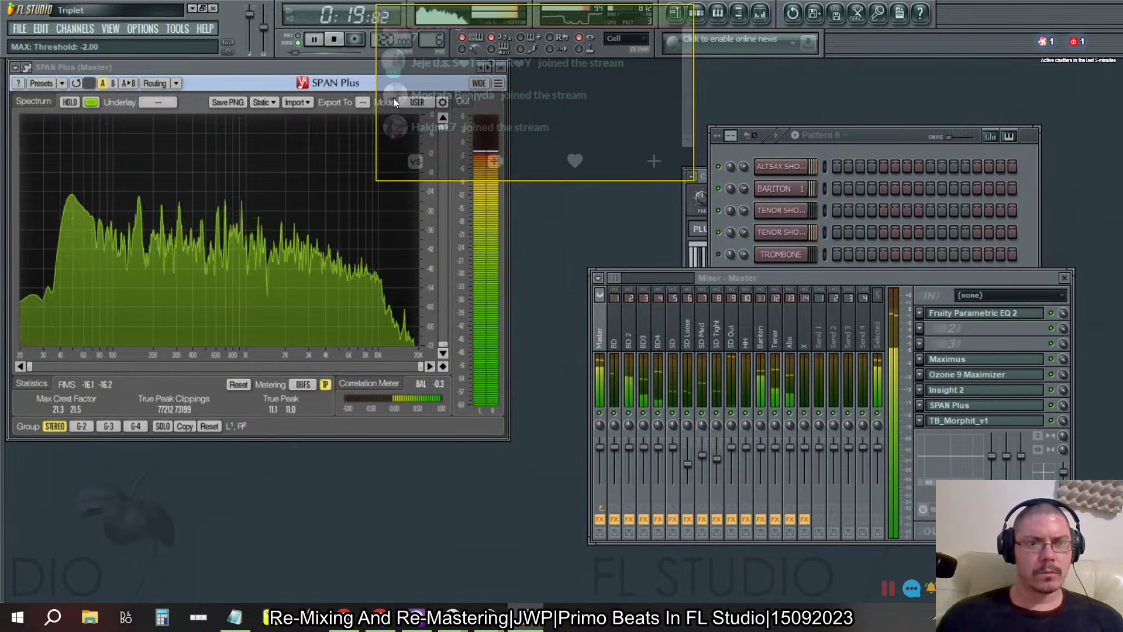
# Step: Turn off Learn Threshold in the Master track's Ozone 9 Maximizer to keep the learned threshold, and close the plugin
pyautogui.click(993, 376)
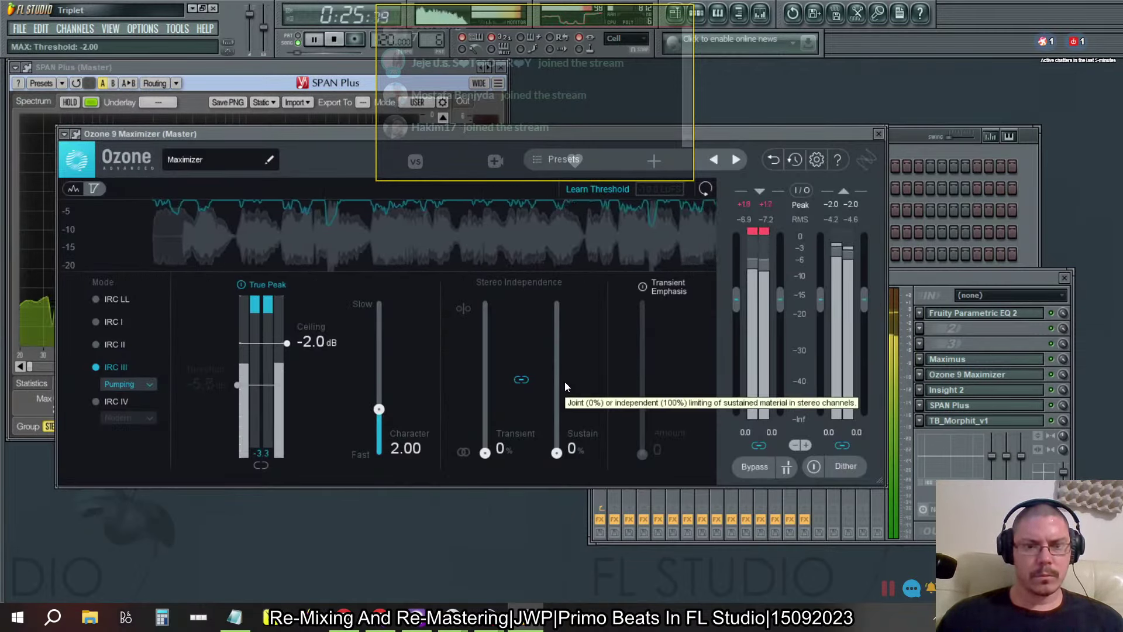
pyautogui.click(591, 188)
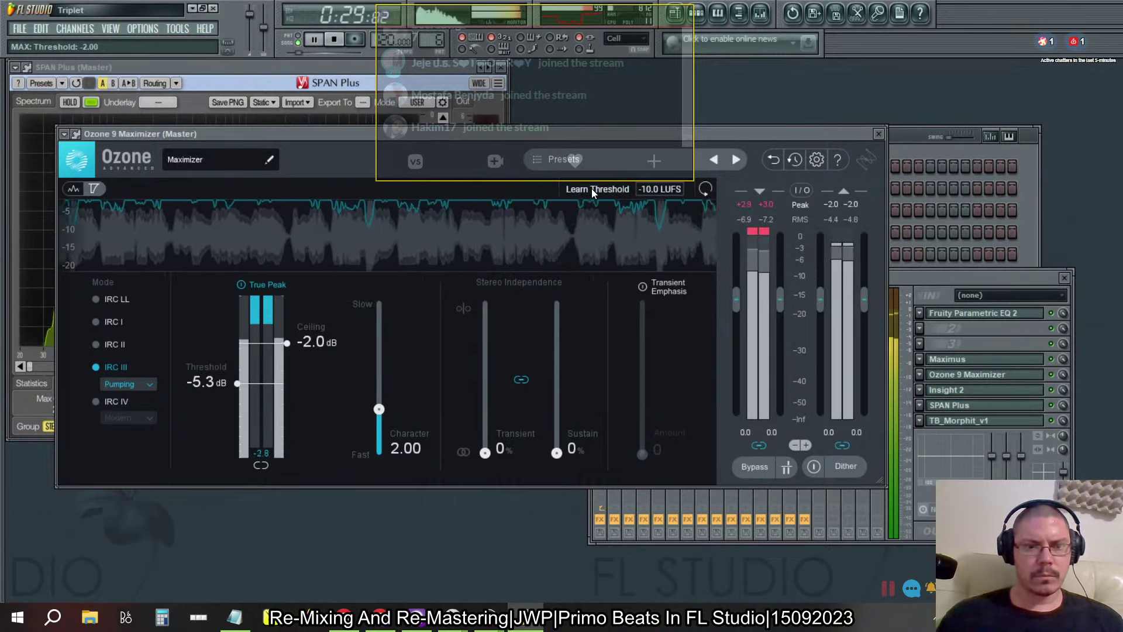
pyautogui.click(878, 133)
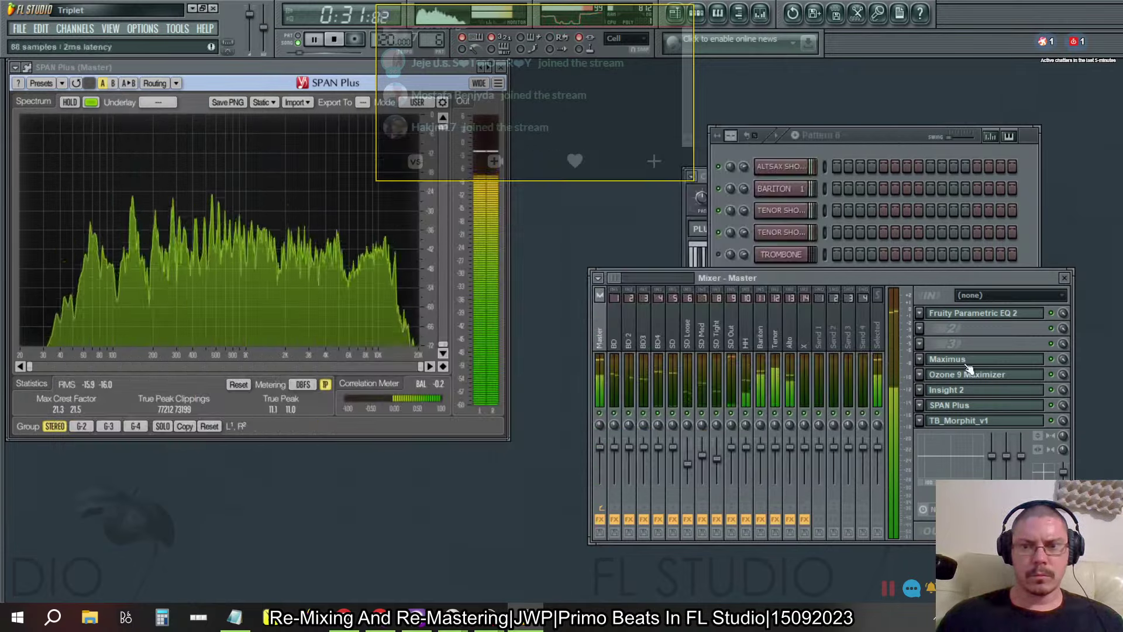
# Step: Measure the mix's loudness from a fresh reset in the Master track's Insight 2, stopping playback and closing the meter when done
pyautogui.click(970, 390)
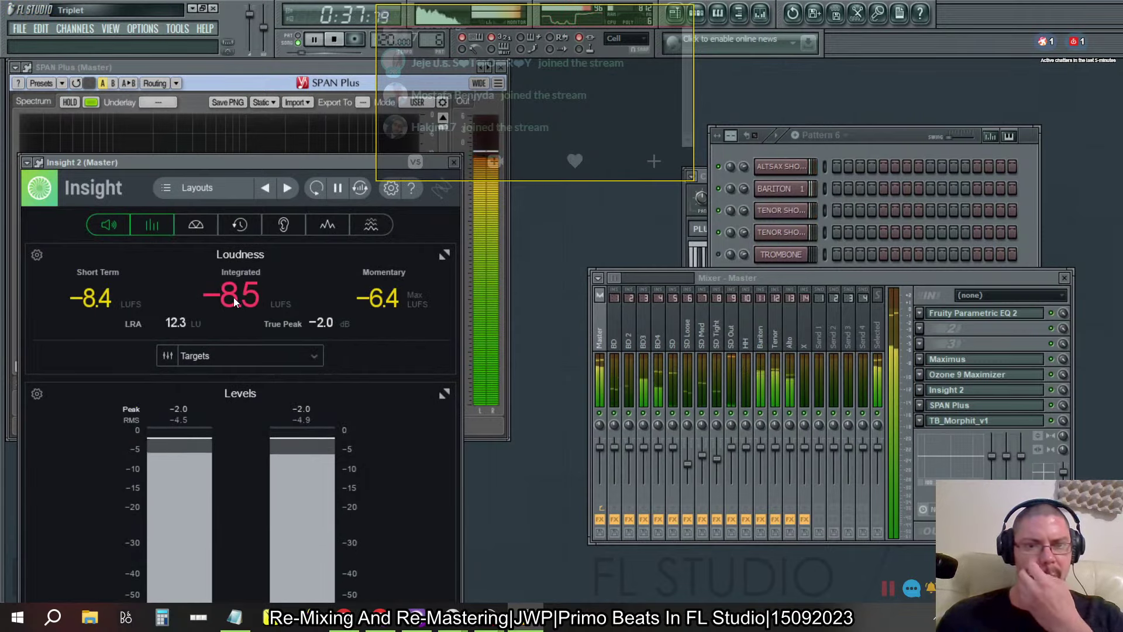
pyautogui.click(318, 191)
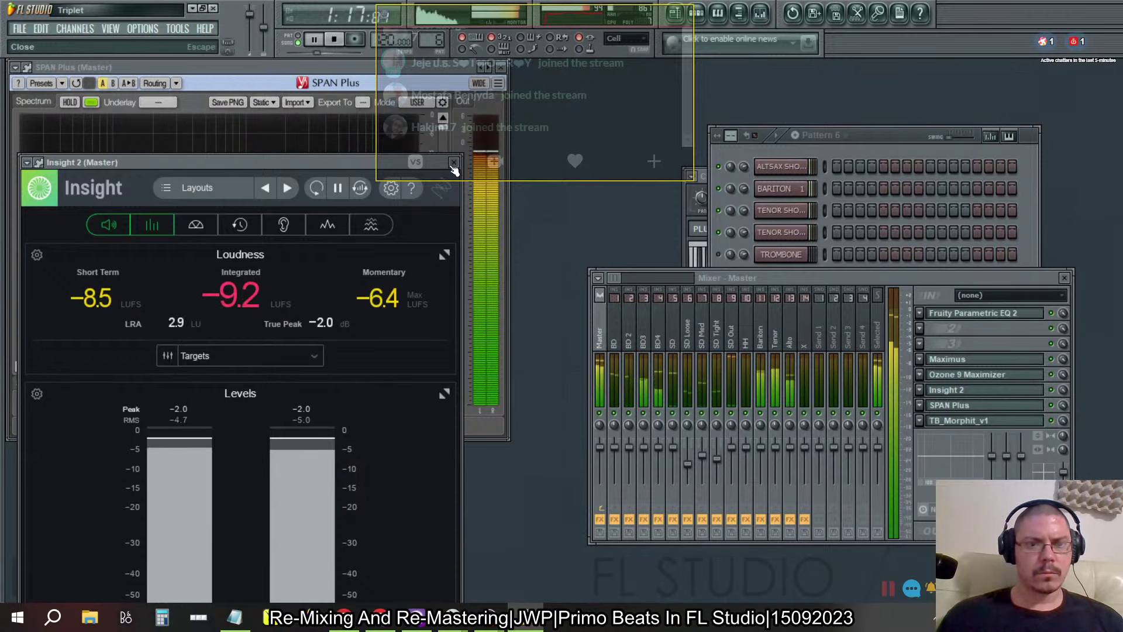
pyautogui.click(334, 40)
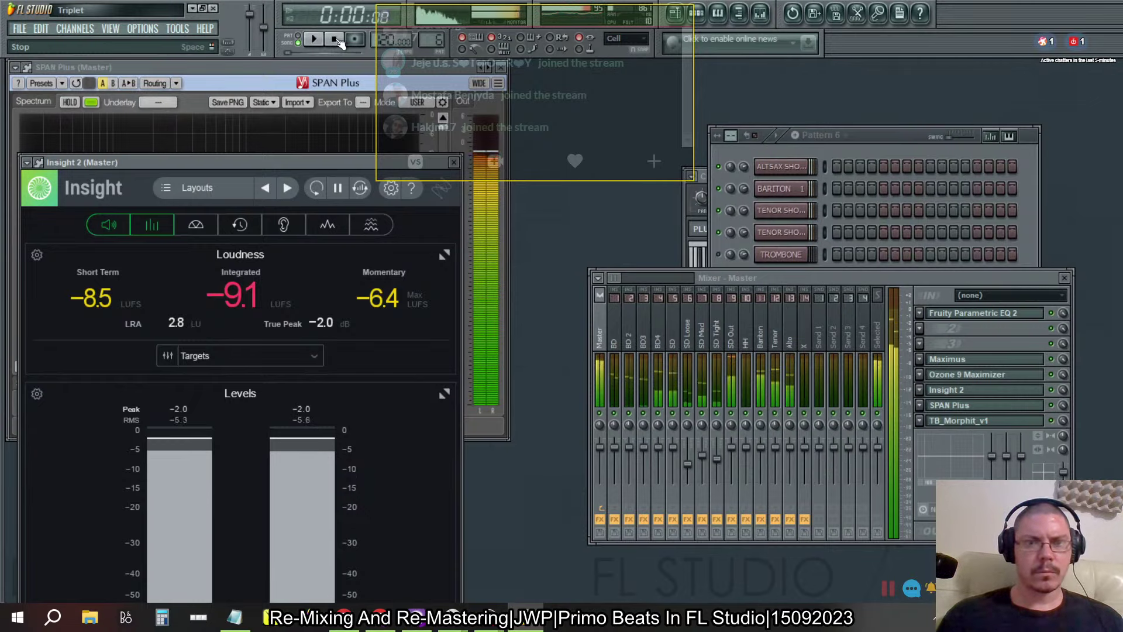
pyautogui.click(454, 162)
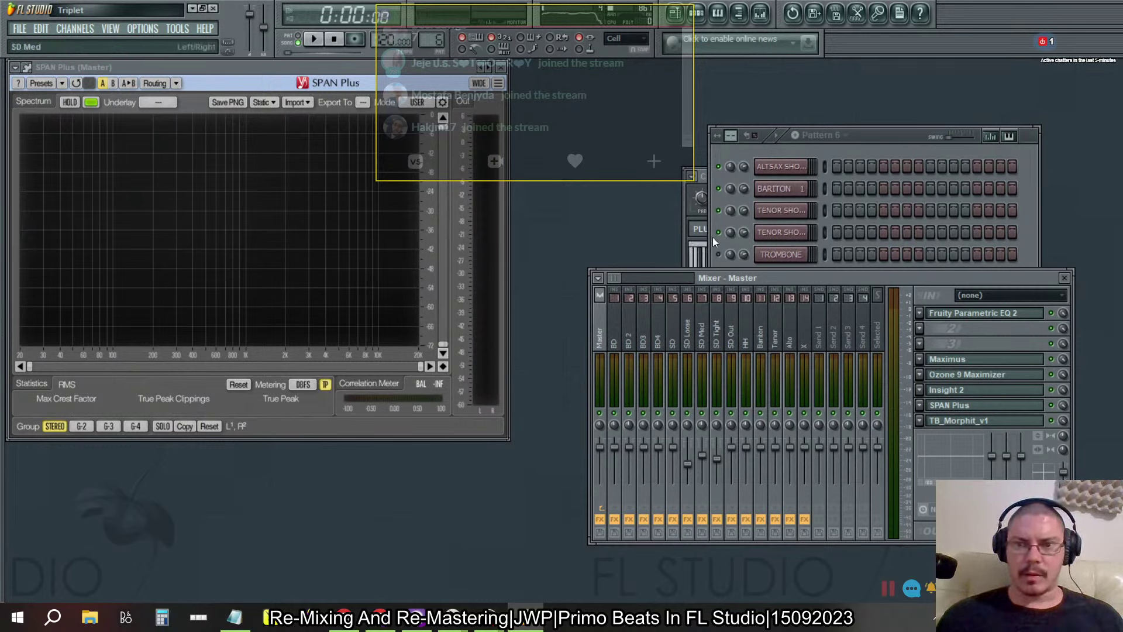
# Step: Close the SD channel settings and bring Pattern 6's channel rack to the front
pyautogui.click(704, 183)
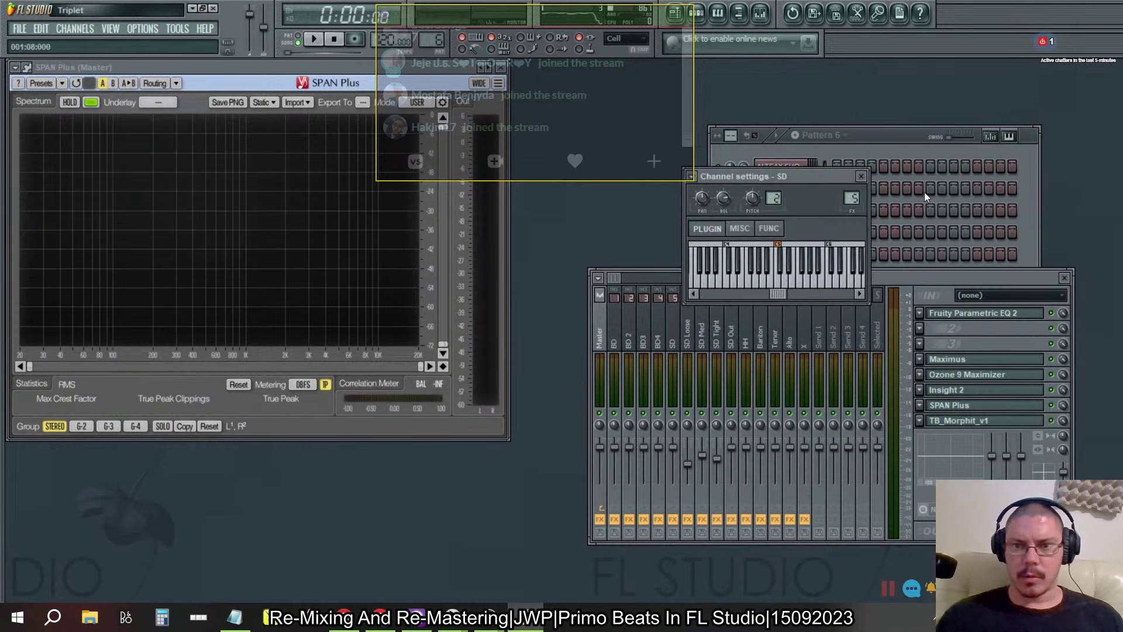
pyautogui.click(861, 176)
pyautogui.click(880, 140)
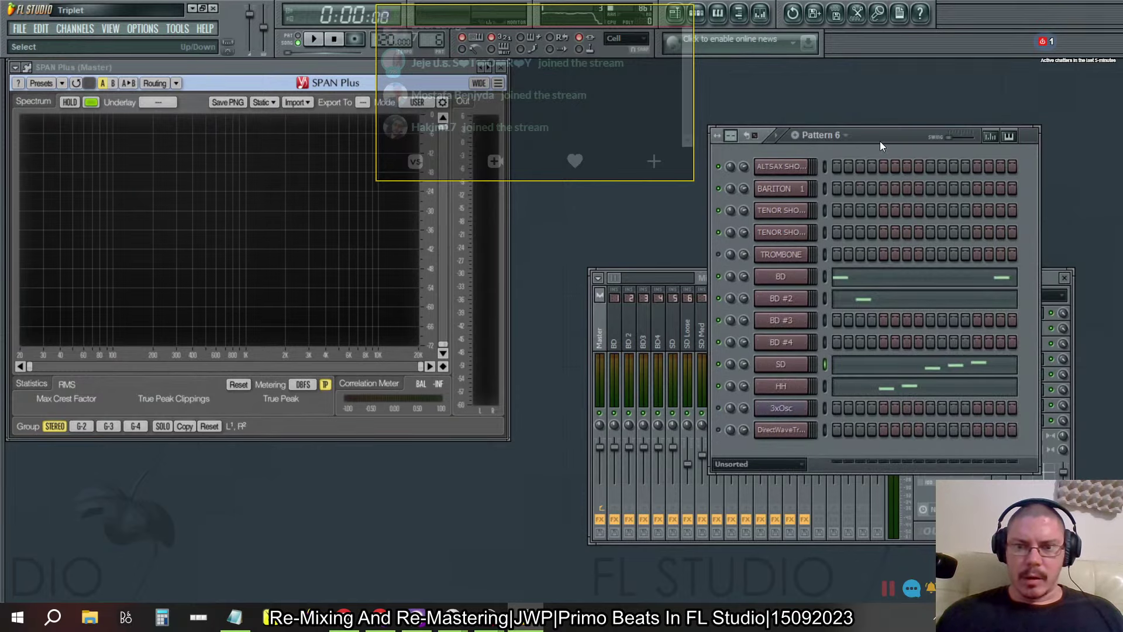